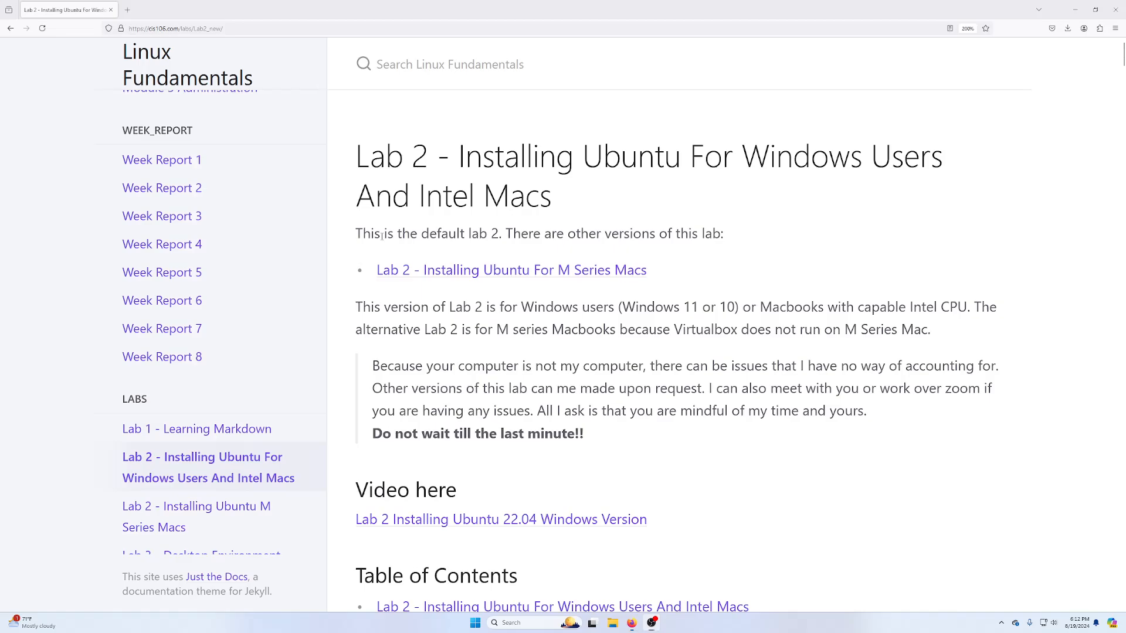
- Highlight the note about other lab versions, then scroll the table of contents to Presentations and Requirements
left_click_drag(353, 230, 723, 225)
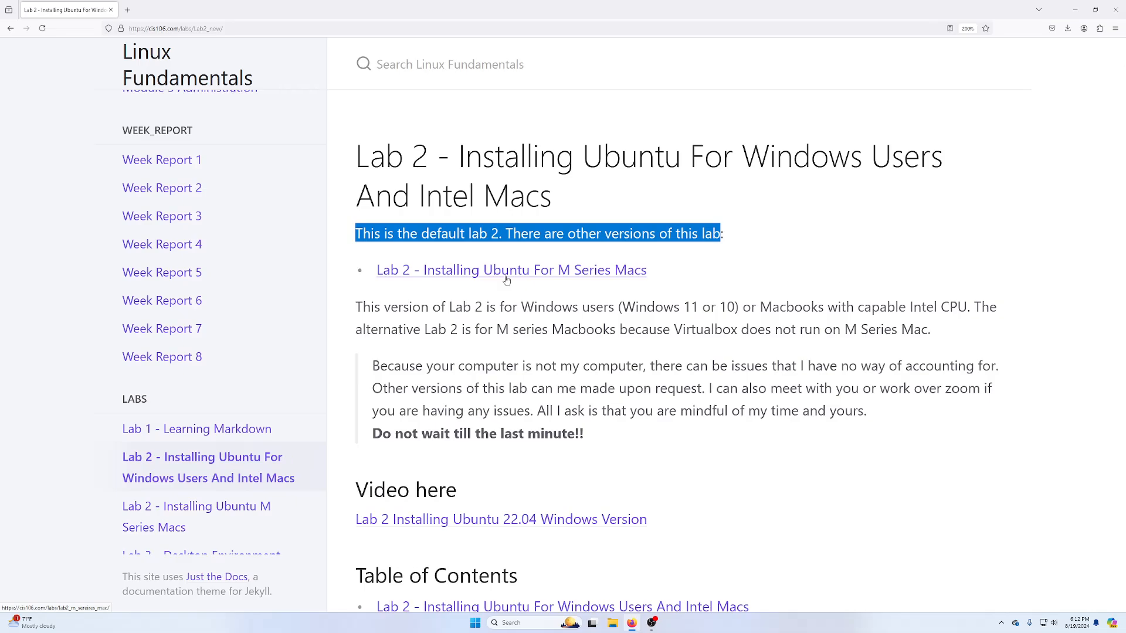
scroll(506, 280, "down", 6)
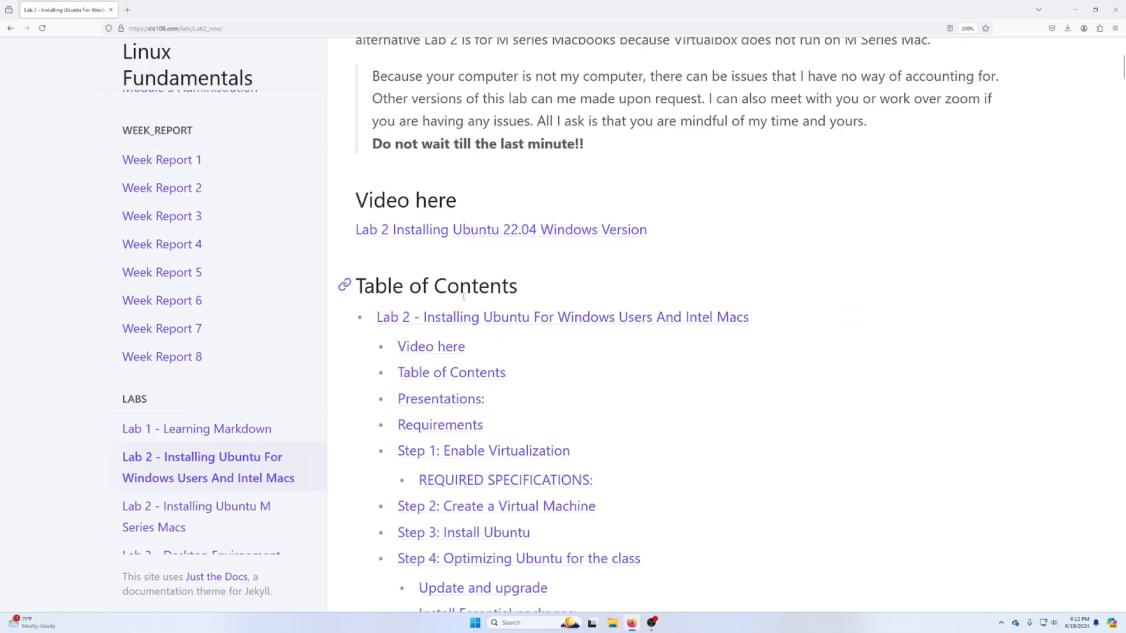
scroll(458, 185, "down", 2)
scroll(498, 226, "up", 2)
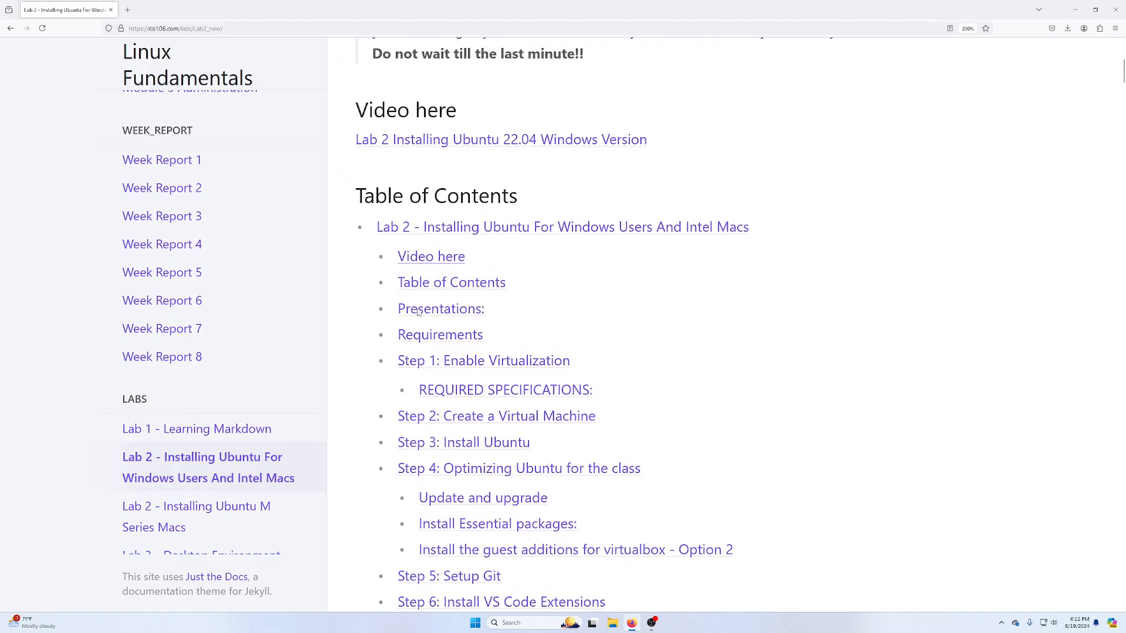
scroll(434, 256, "down", 2)
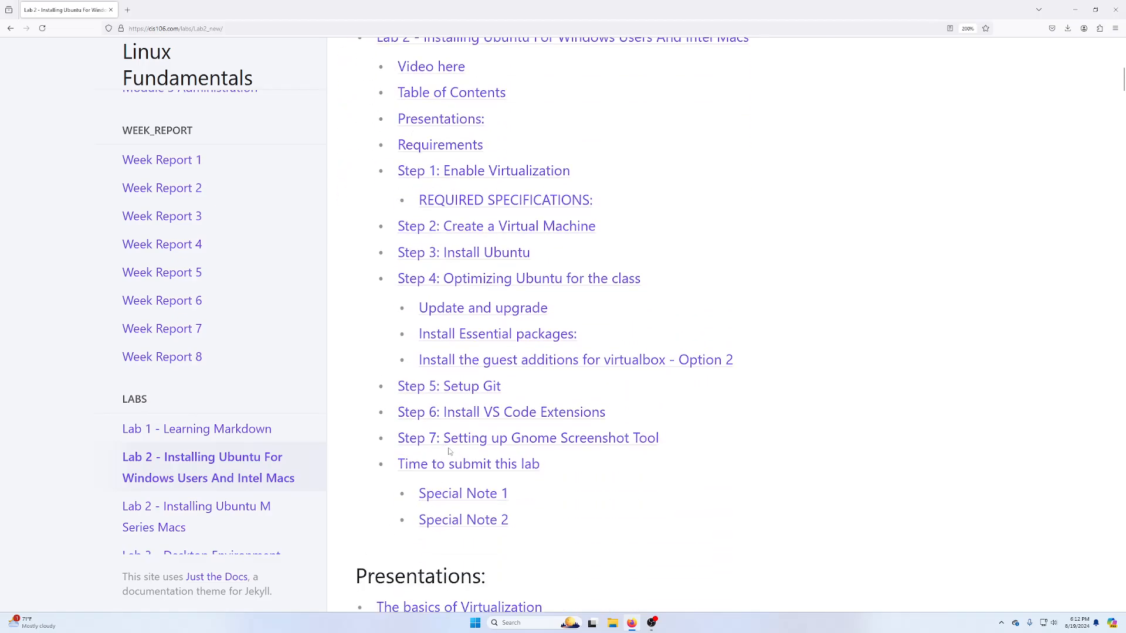
scroll(448, 451, "up", 8)
scroll(476, 350, "down", 4)
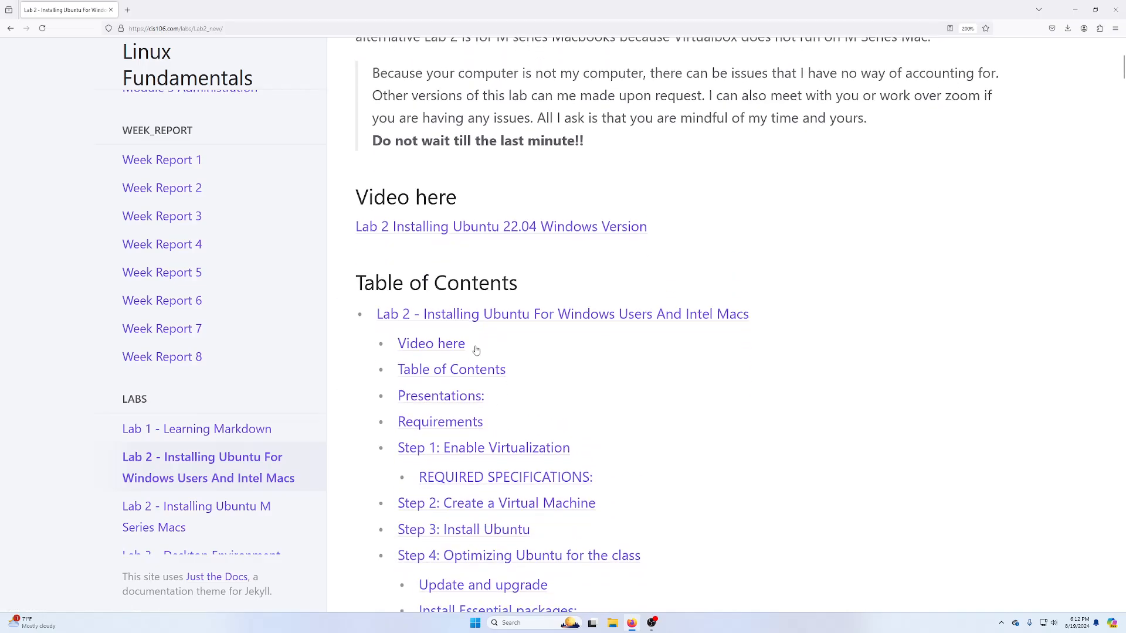
scroll(476, 350, "down", 5)
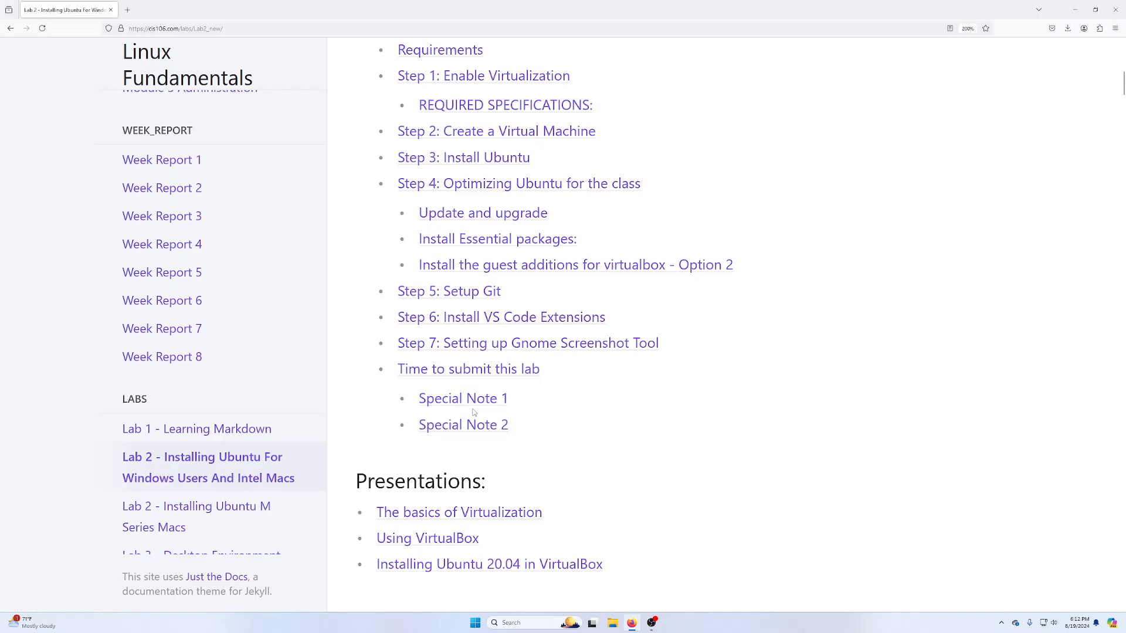
scroll(474, 412, "down", 4)
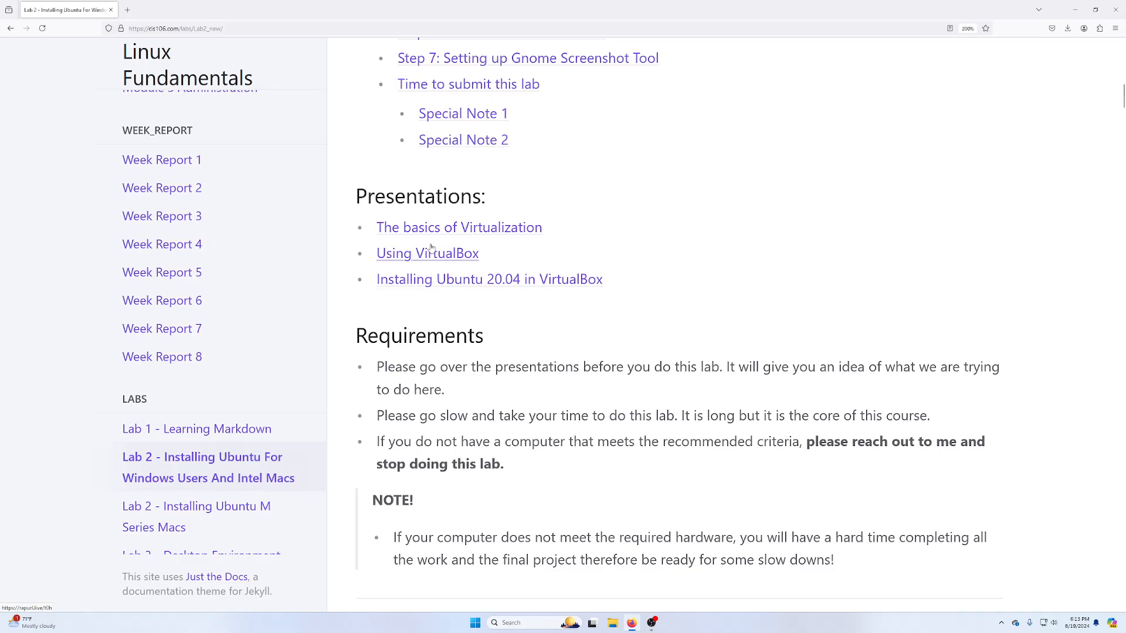
right_click(426, 284)
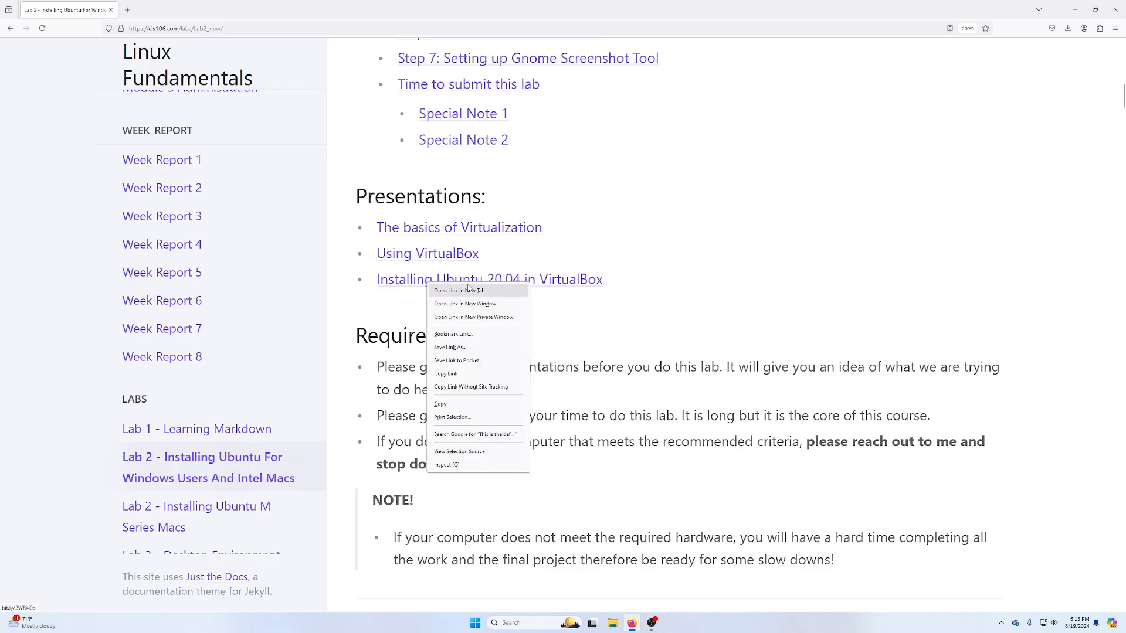
left_click(463, 291)
left_click(163, 4)
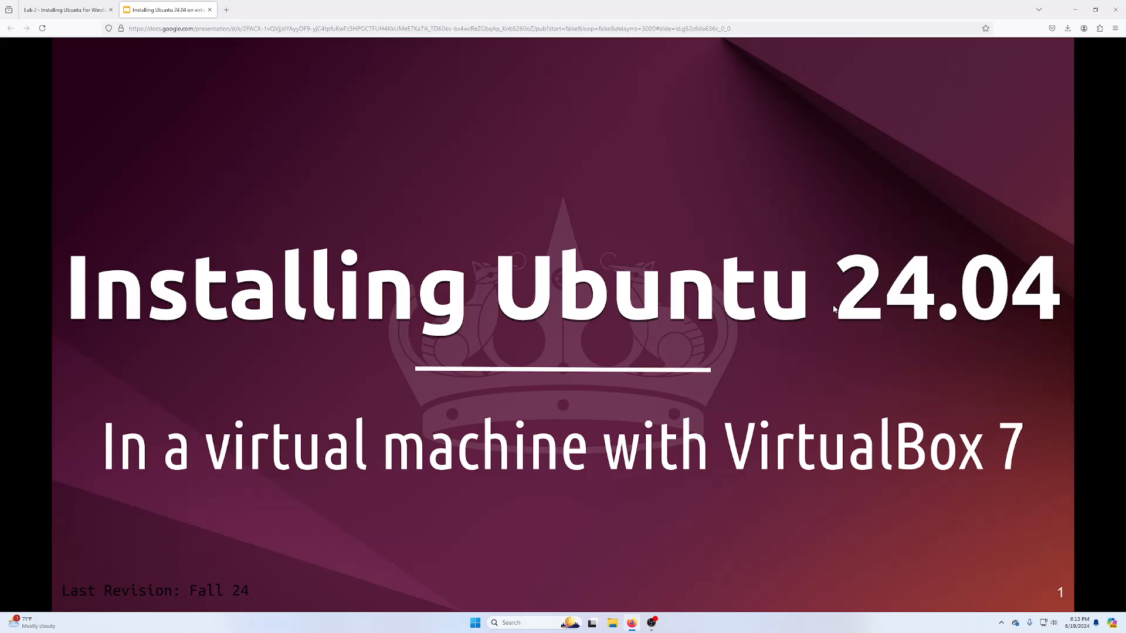
left_click(628, 317)
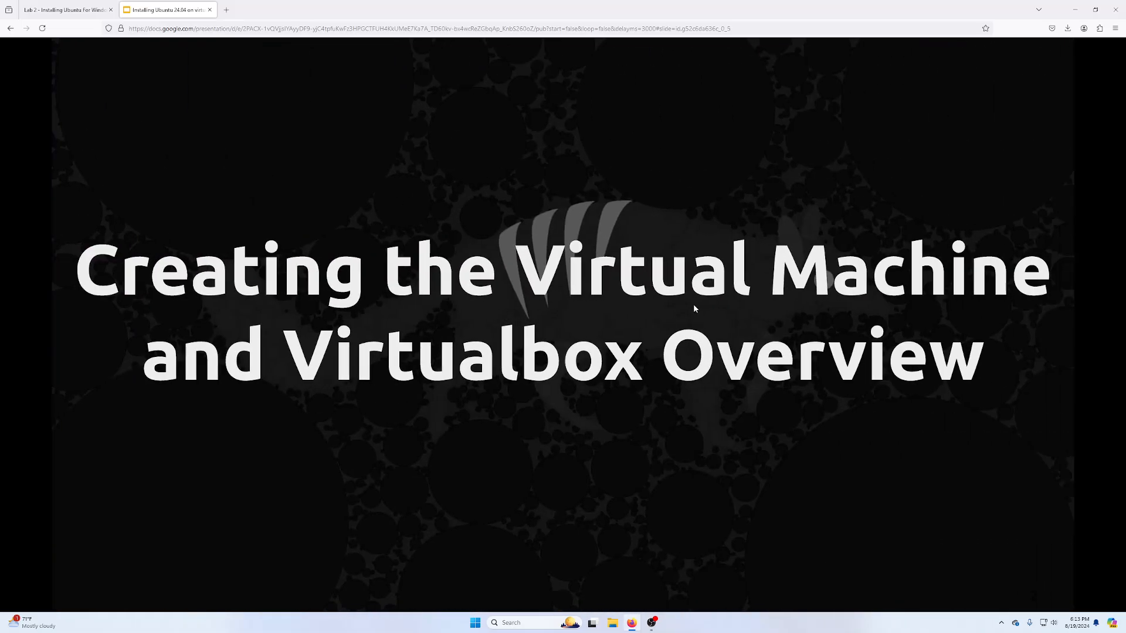
left_click(696, 309)
left_click(656, 218)
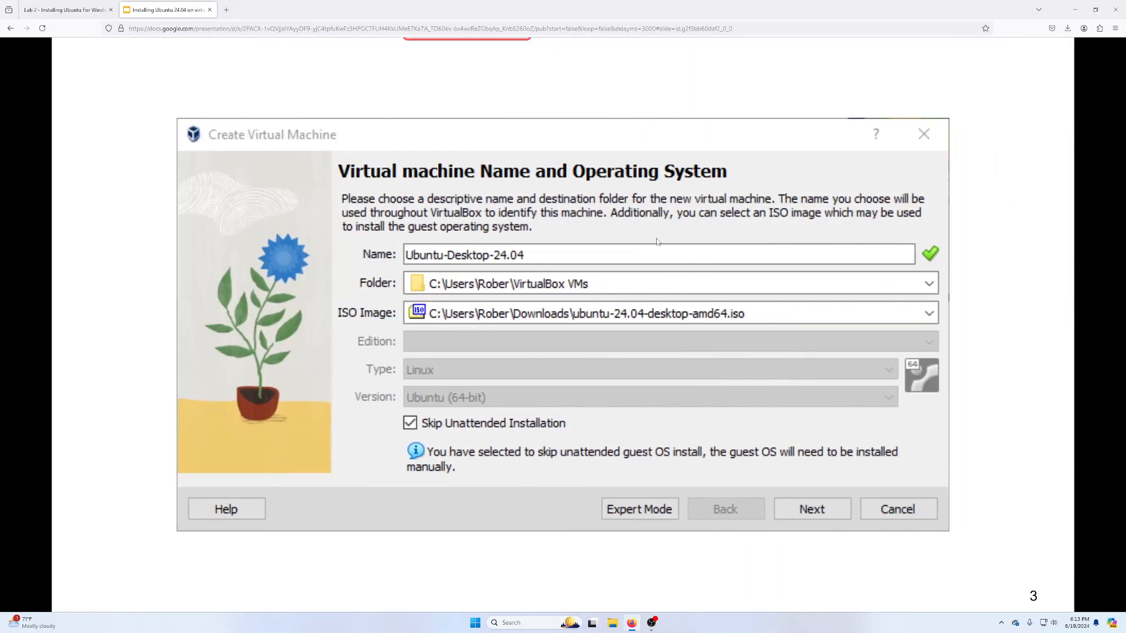
left_click(588, 280)
left_click(817, 248)
left_click(752, 333)
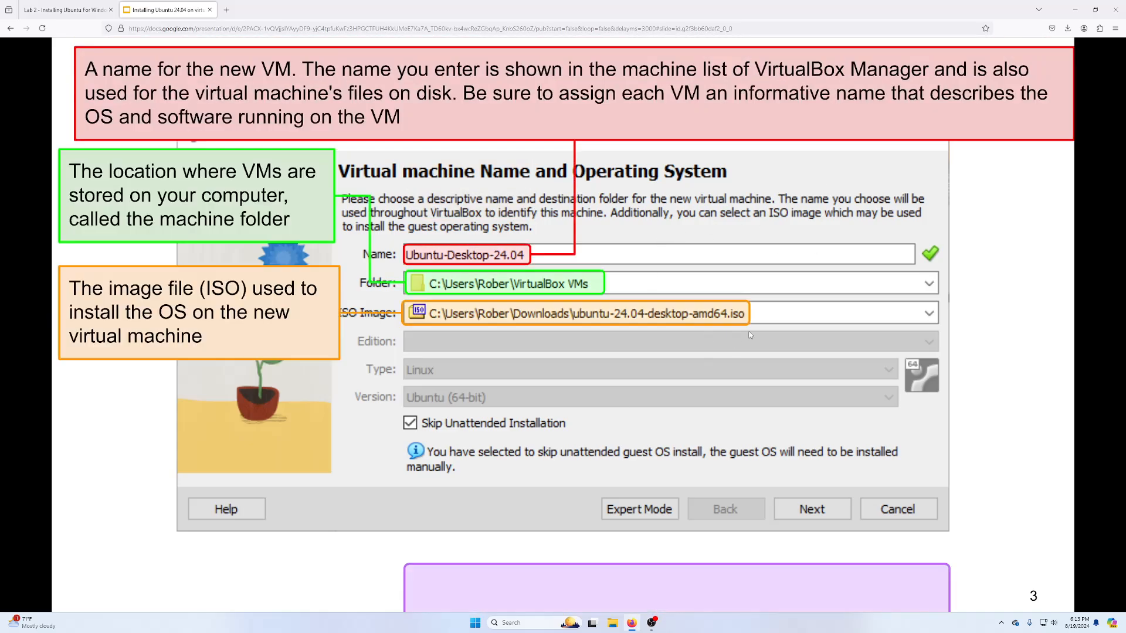
left_click(788, 267)
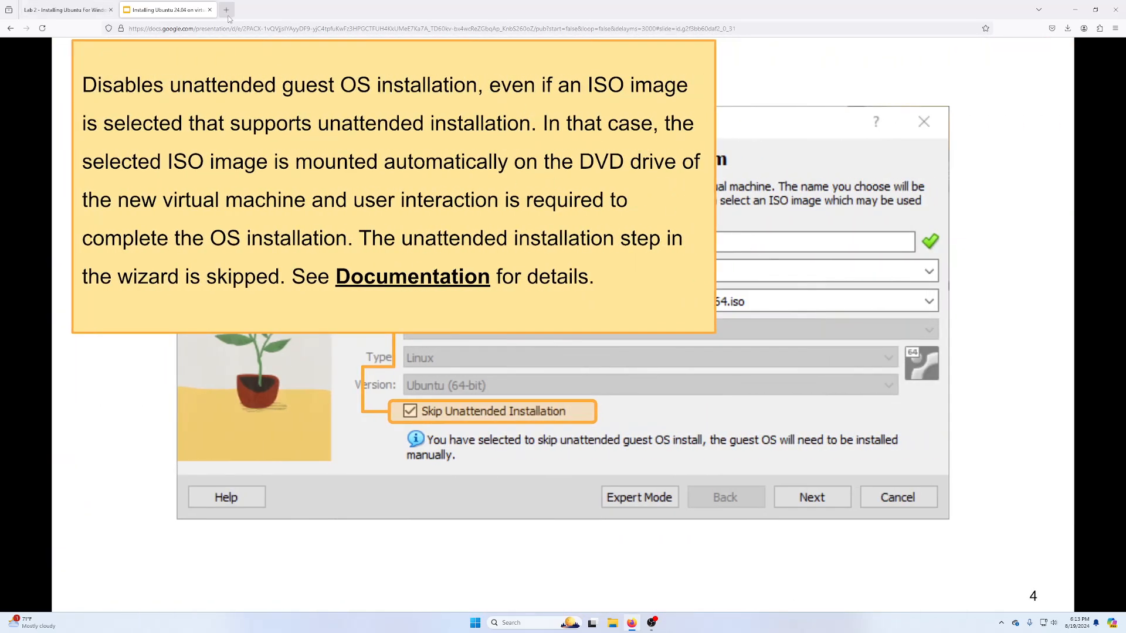
left_click(209, 10)
scroll(516, 226, "down", 3)
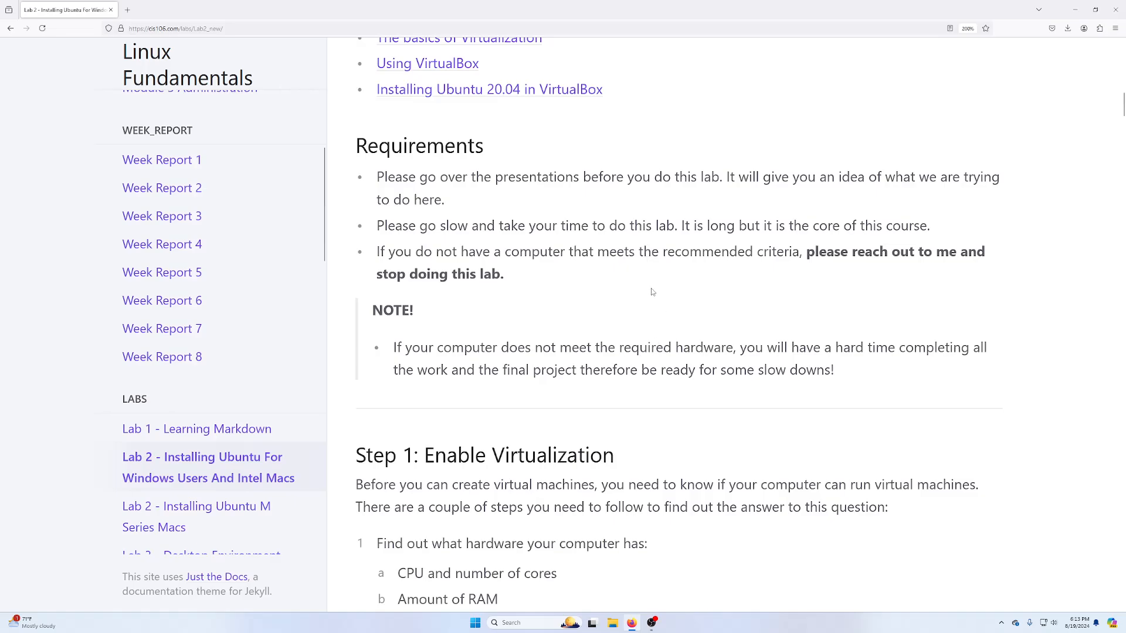
- Scroll to Step 1: Enable Virtualization and its quad core CPU, 8GB RAM and 60GB storage requirements
scroll(465, 252, "down", 2)
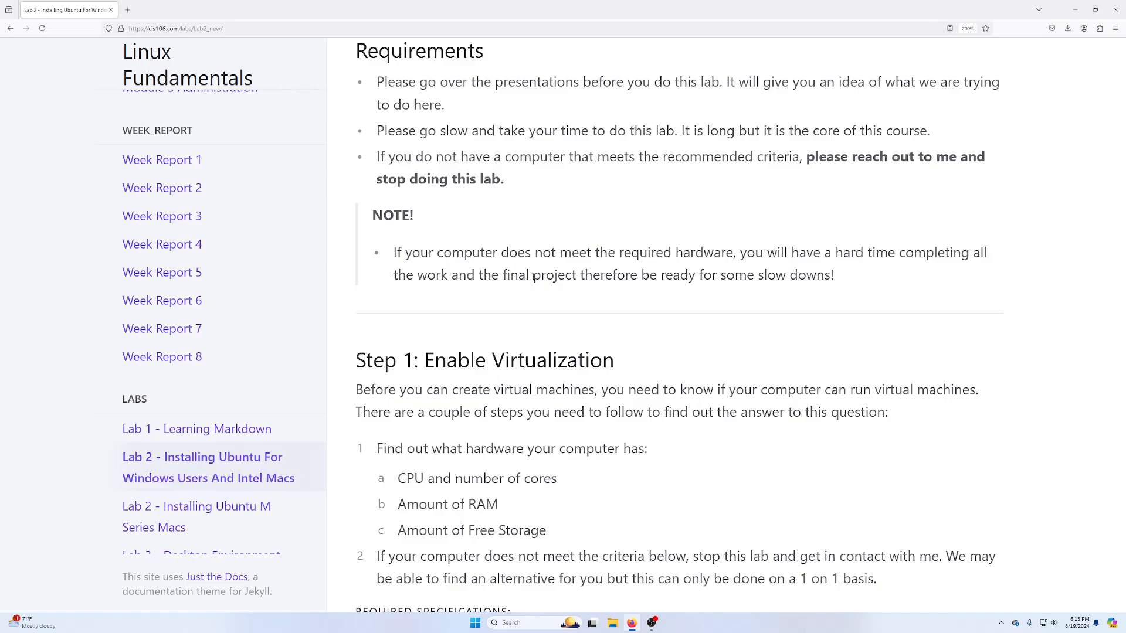
scroll(384, 333, "down", 6)
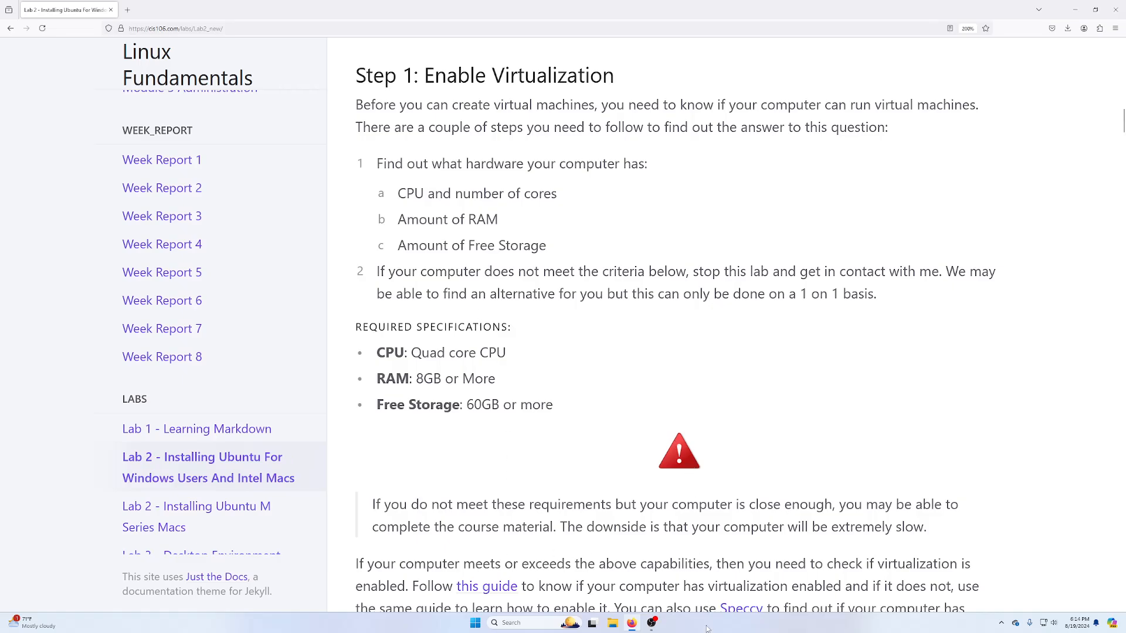
- Launch Task Manager through a 'task' search and show its CPU Performance page with virtualization status
left_click(531, 624)
type("t")
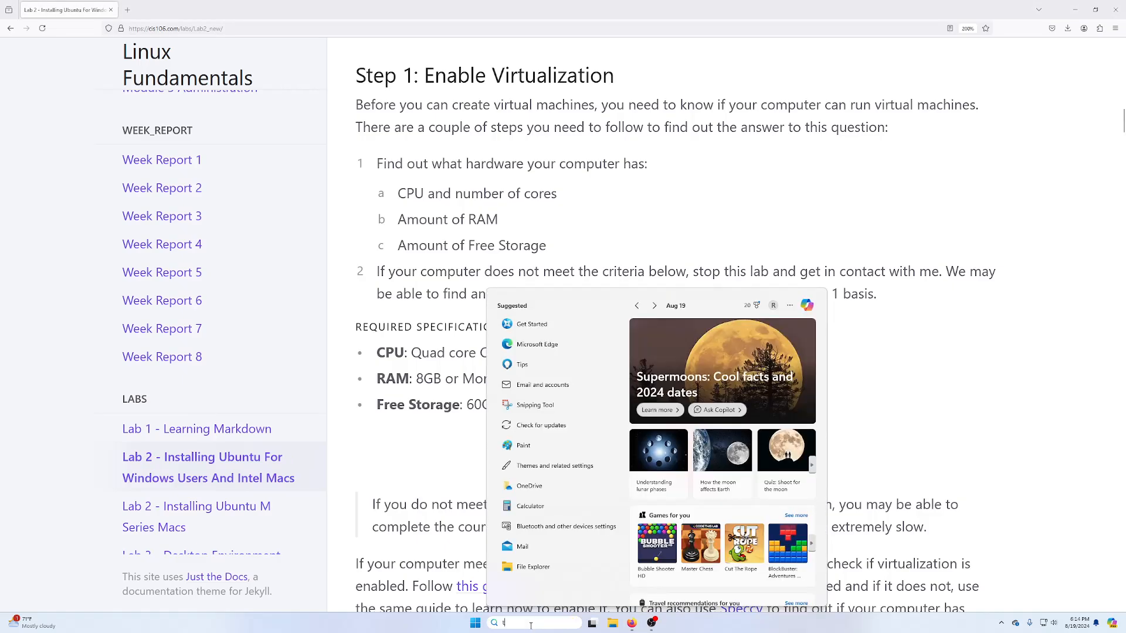
type("ask Manager")
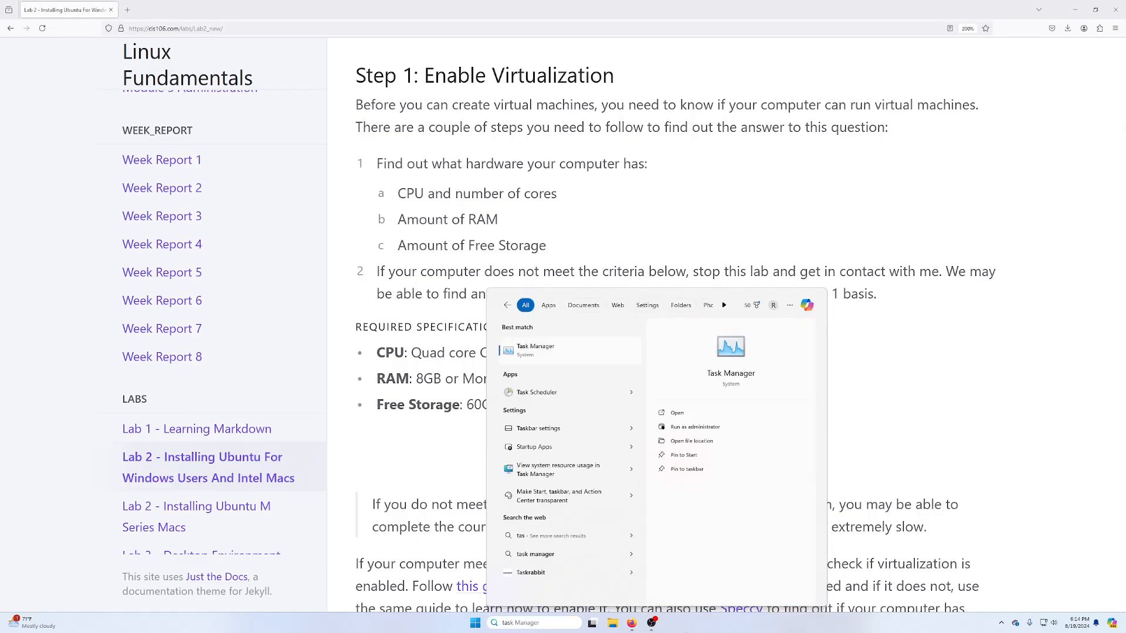
left_click(750, 413)
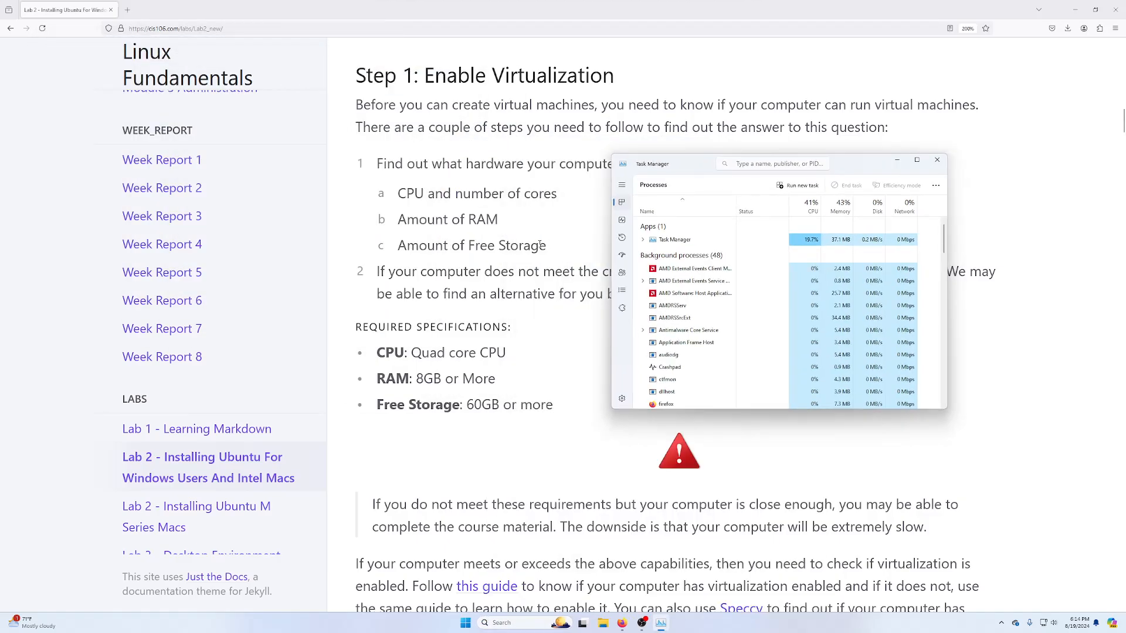
left_click(622, 220)
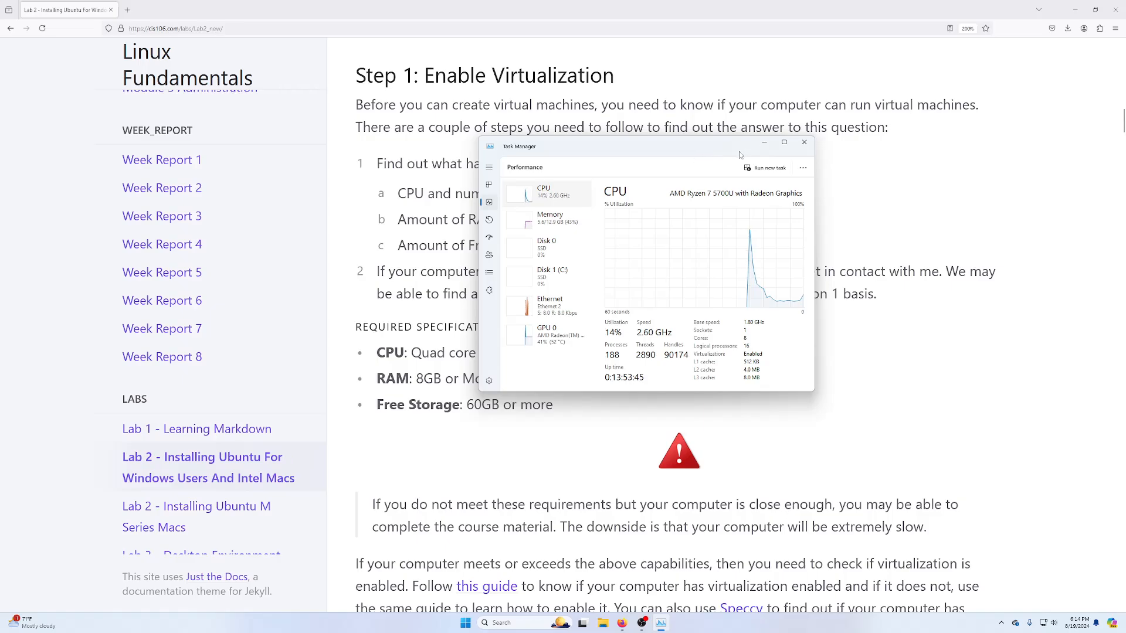
left_click_drag(734, 150, 1125, 176)
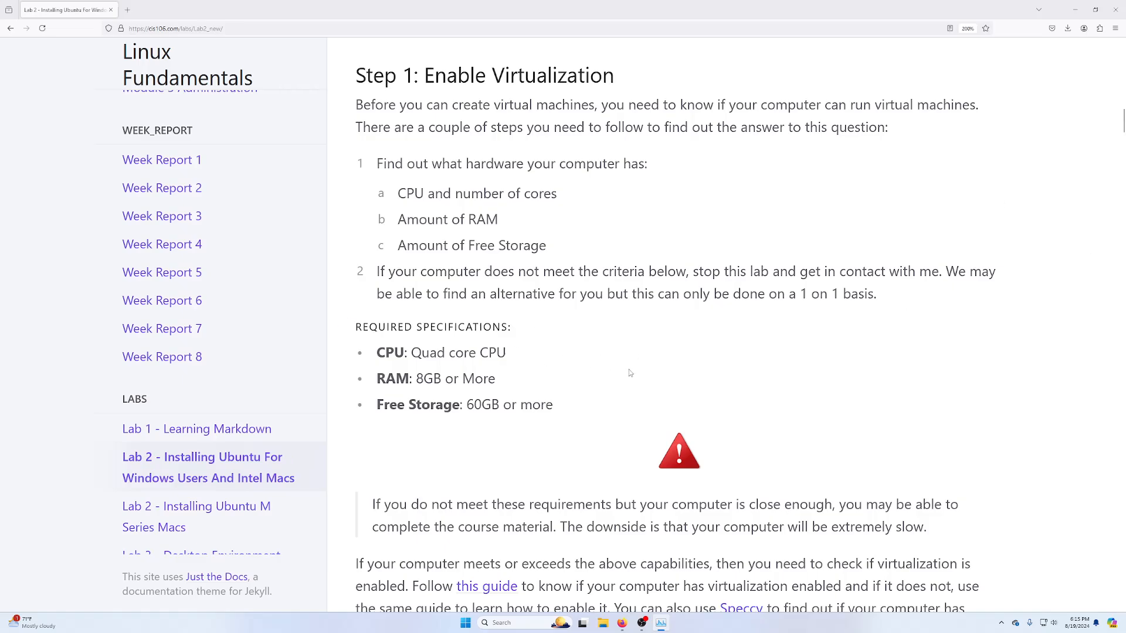
scroll(490, 304, "down", 5)
right_click(490, 303)
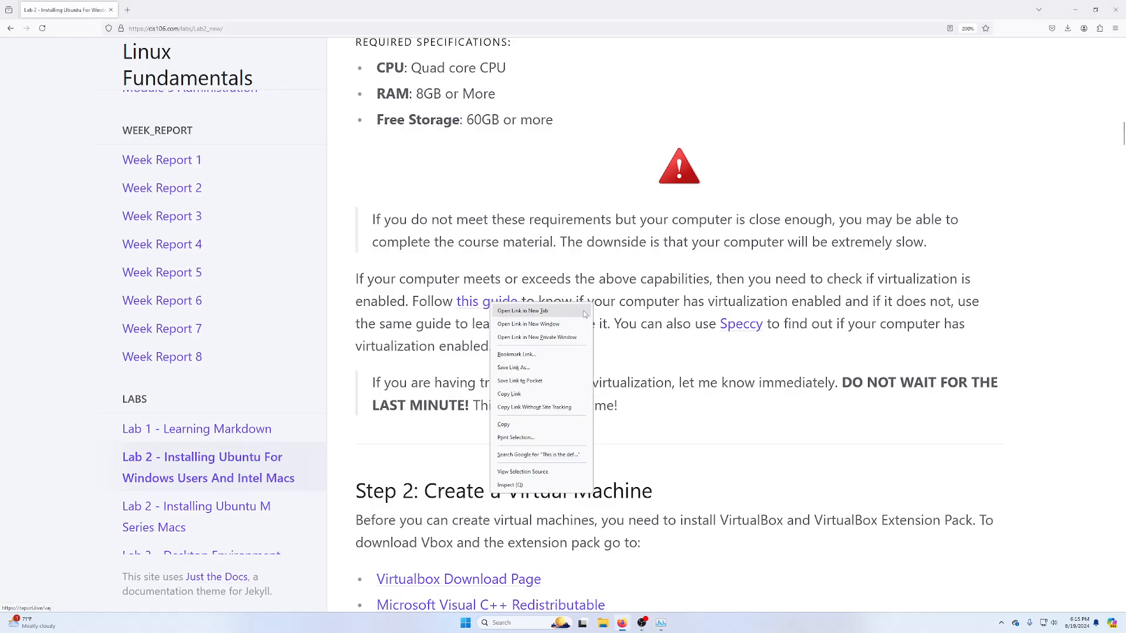
left_click(587, 315)
left_click(186, 10)
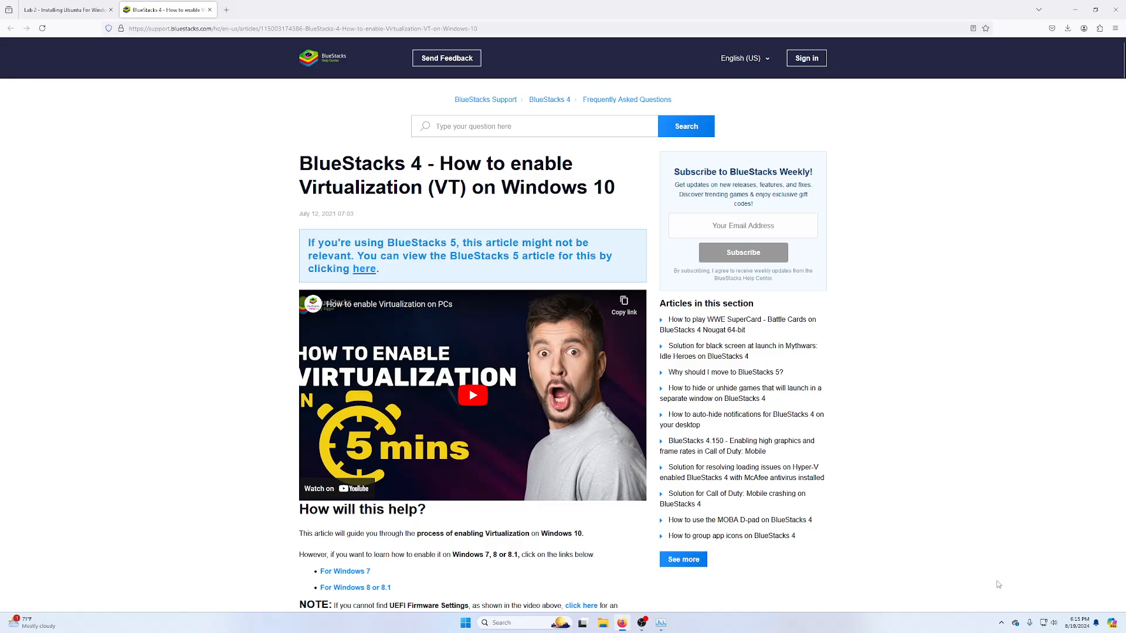
scroll(787, 544, "down", 2)
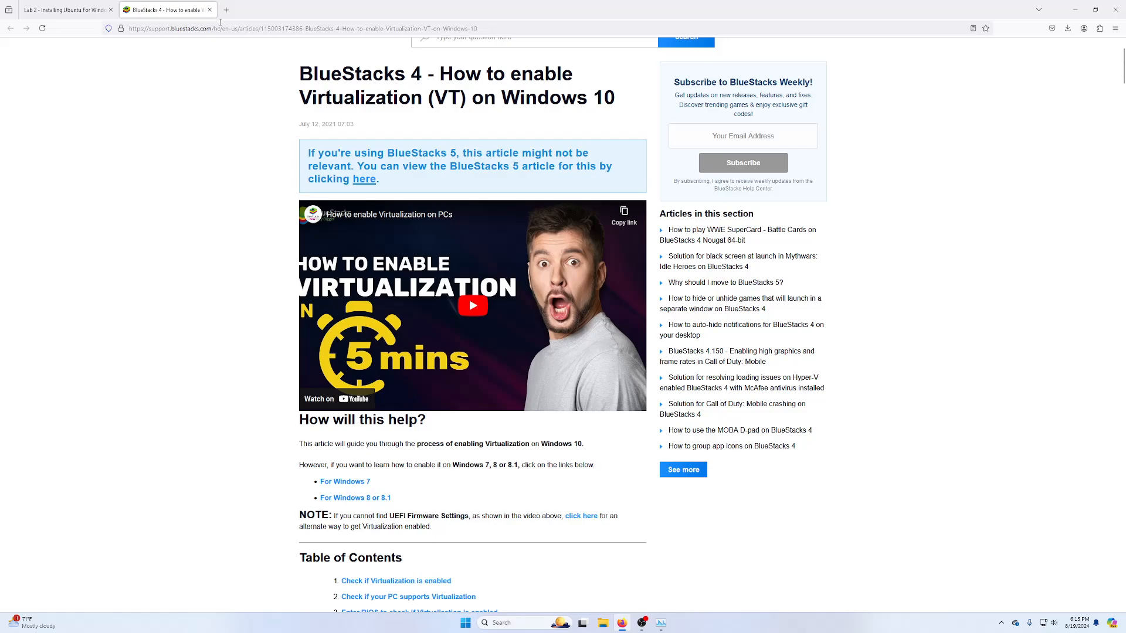
left_click(209, 9)
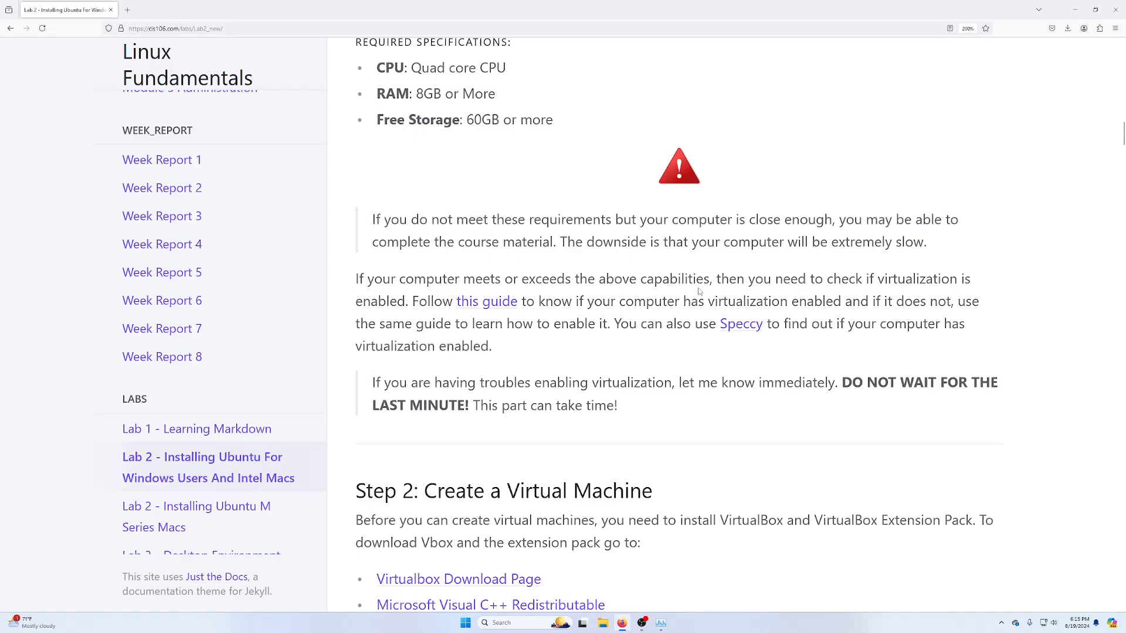
- Highlight the Quad core CPU requirement and show Task Manager's Memory page with 16.0 GB installed
scroll(599, 407, "up", 5)
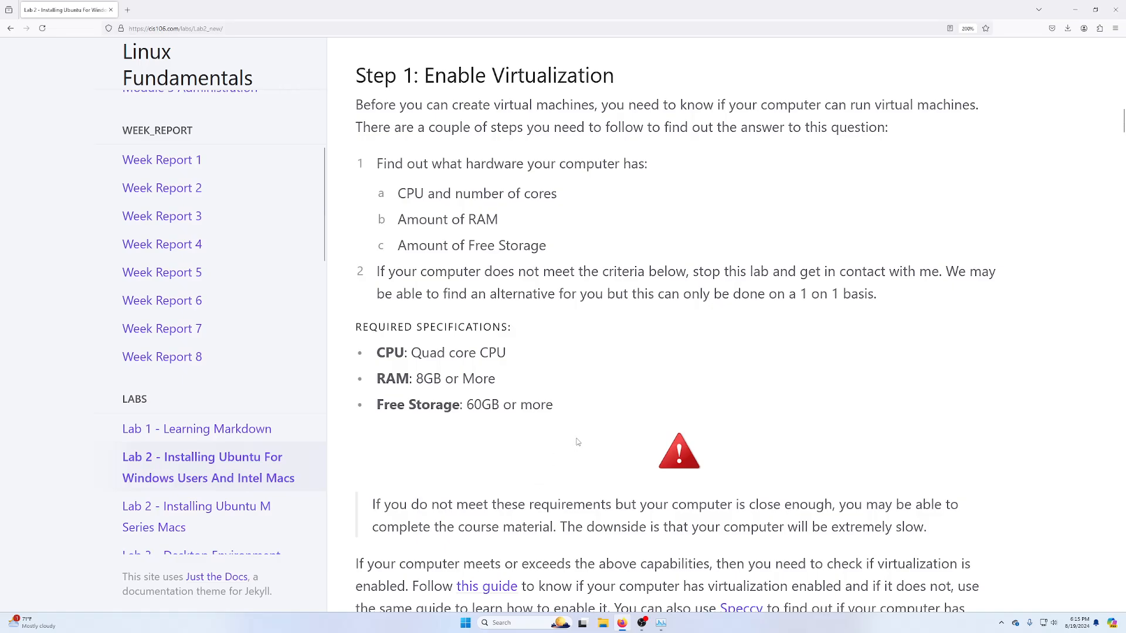
left_click_drag(375, 348, 508, 359)
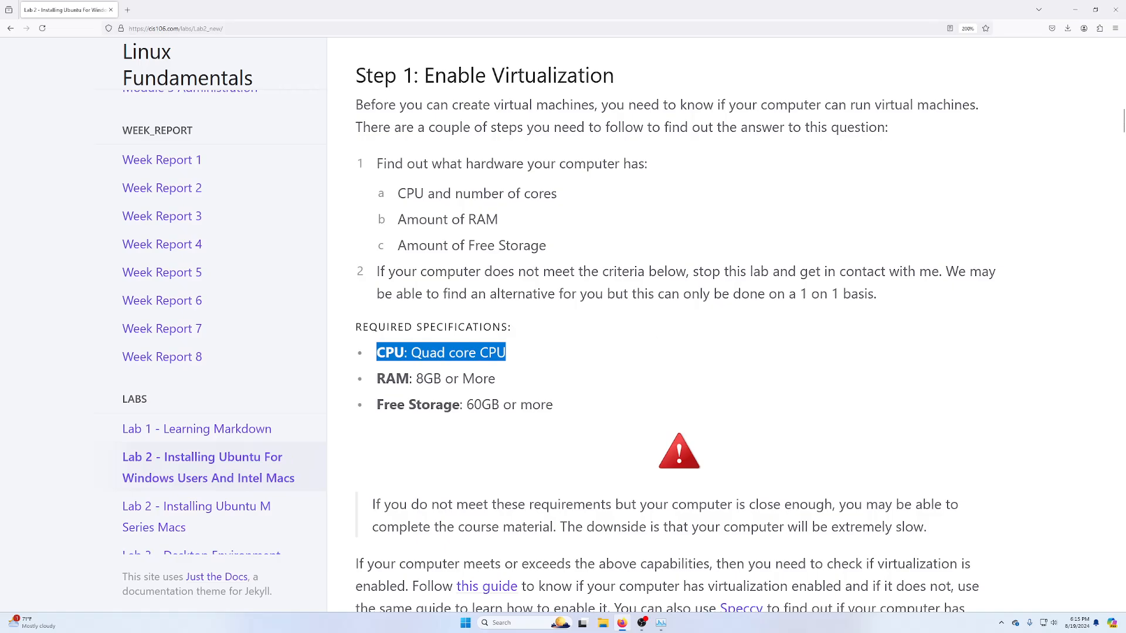
left_click_drag(1125, 211, 757, 97)
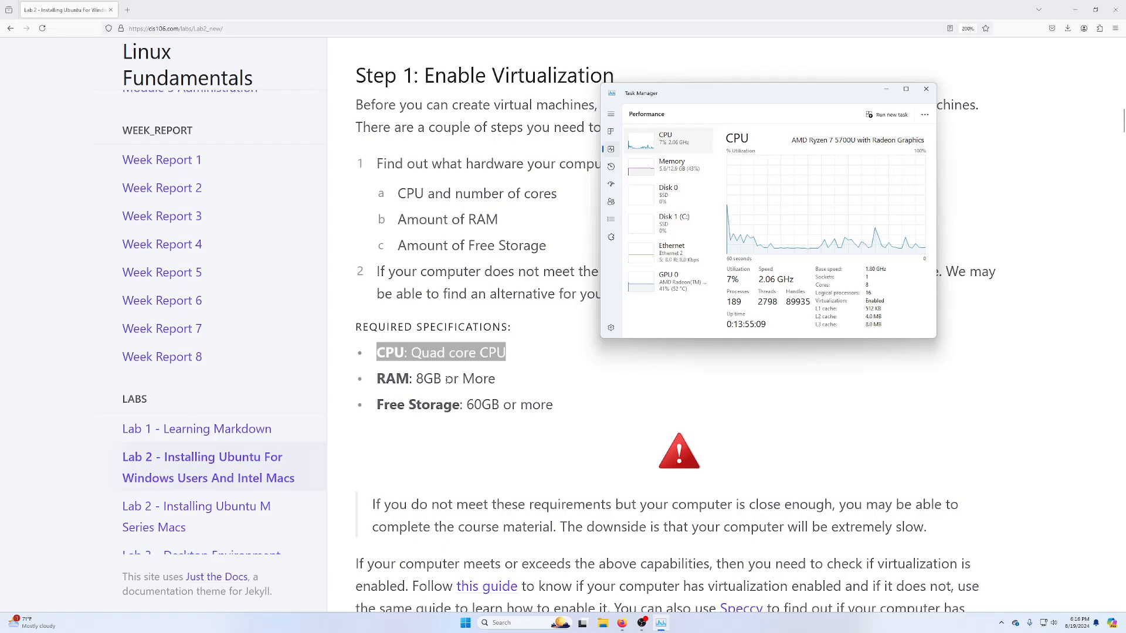
left_click(672, 171)
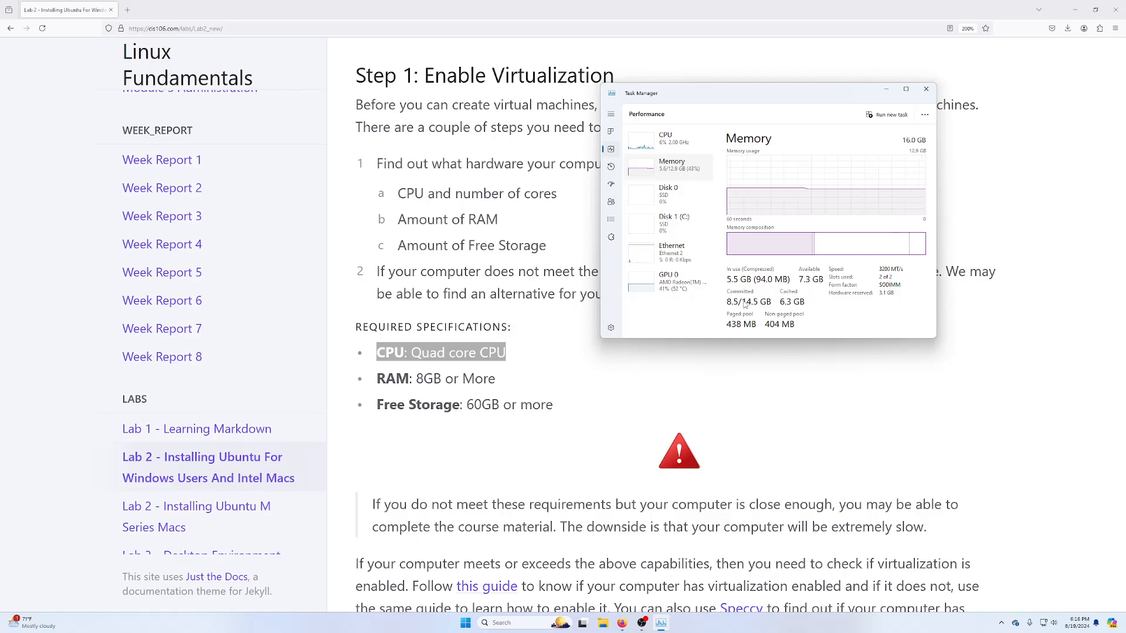
- Highlight the 8GB RAM and free storage requirements and compare them with the memory figures
left_click(428, 379)
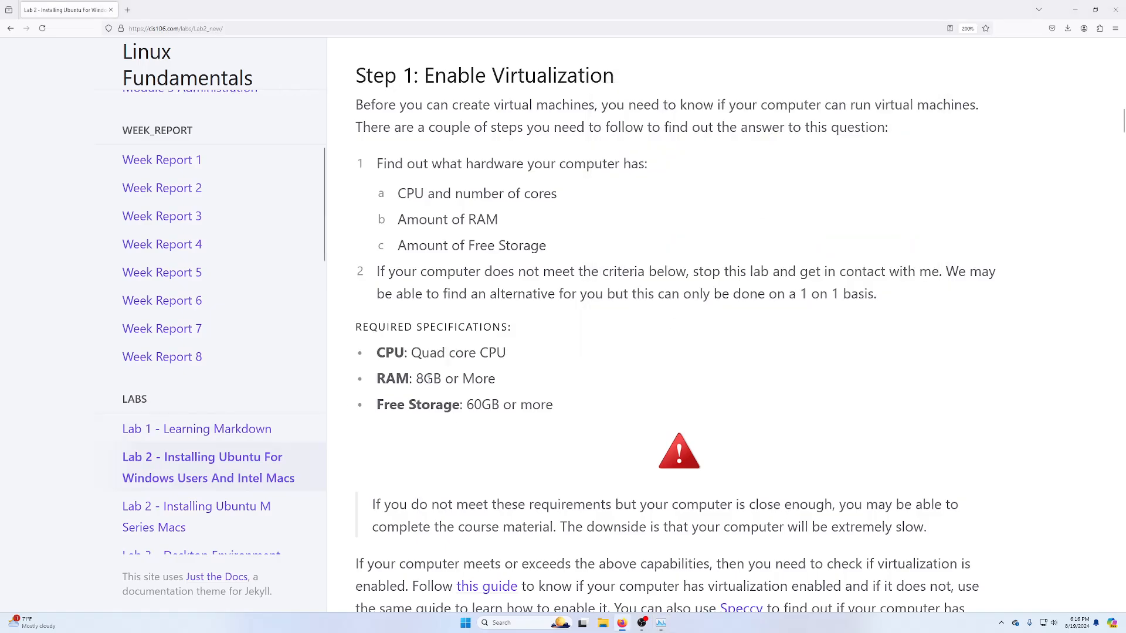
double_click(428, 379)
triple_click(417, 403)
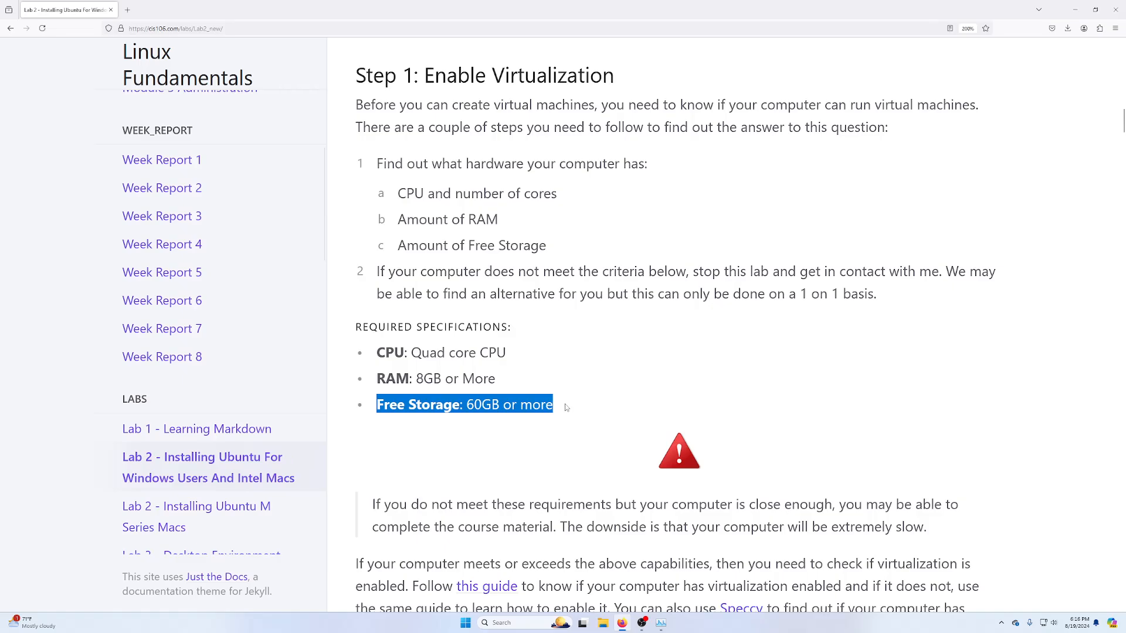
key("alt+Tab")
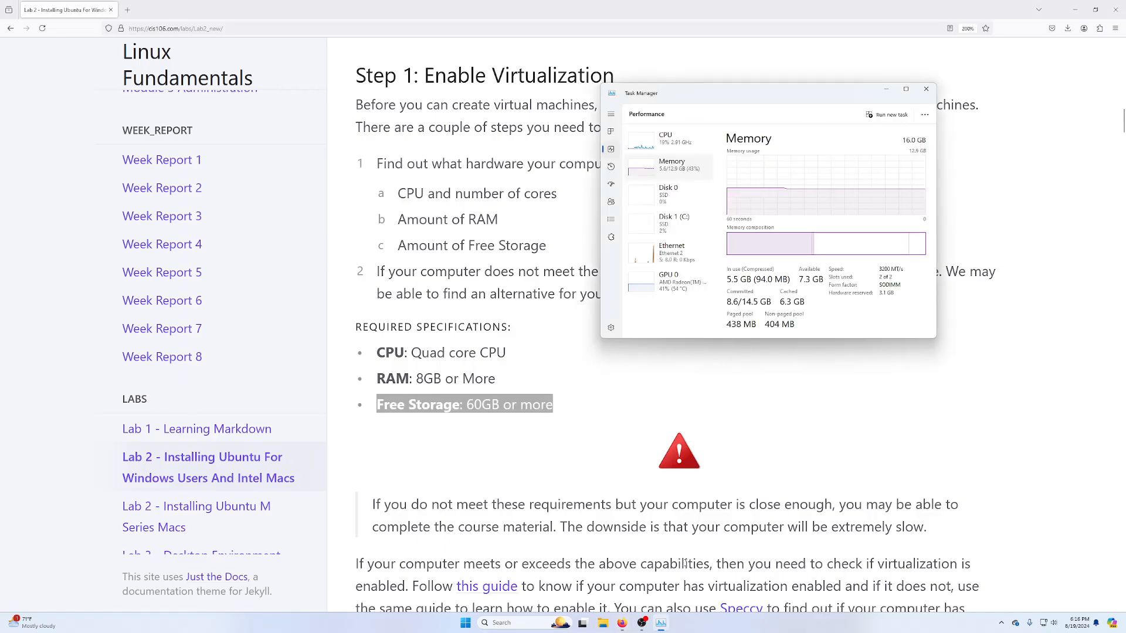
left_click(608, 623)
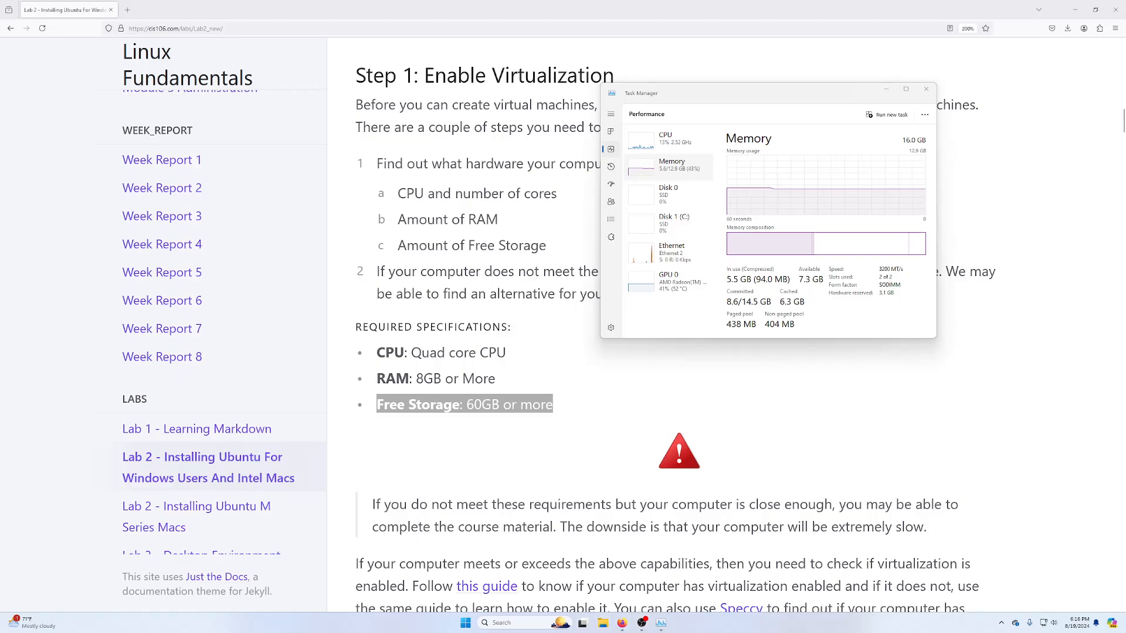
- Check Local Disk (C:) free space of its 474 GB under This PC, then close File Explorer and Task Manager
left_click(602, 622)
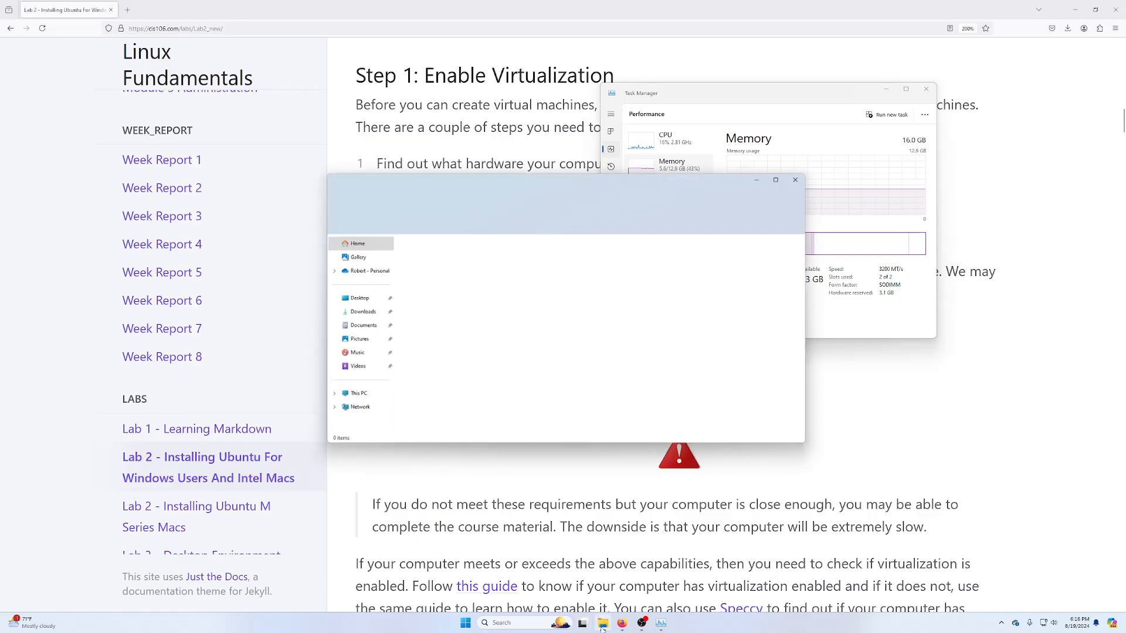
left_click(352, 396)
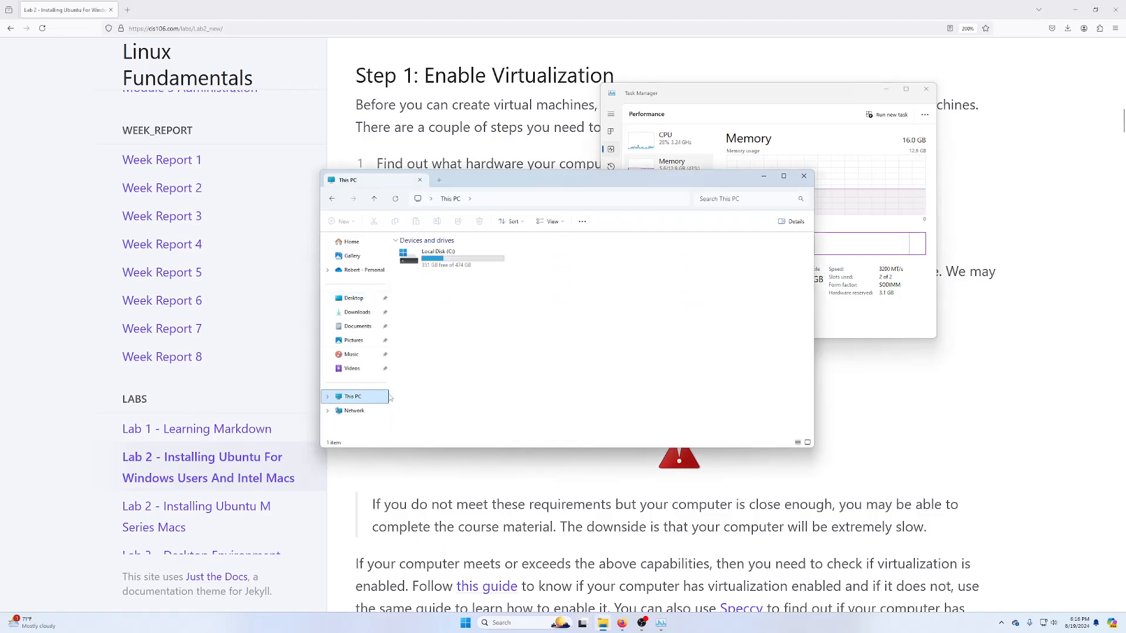
right_click(460, 262)
left_click(429, 270)
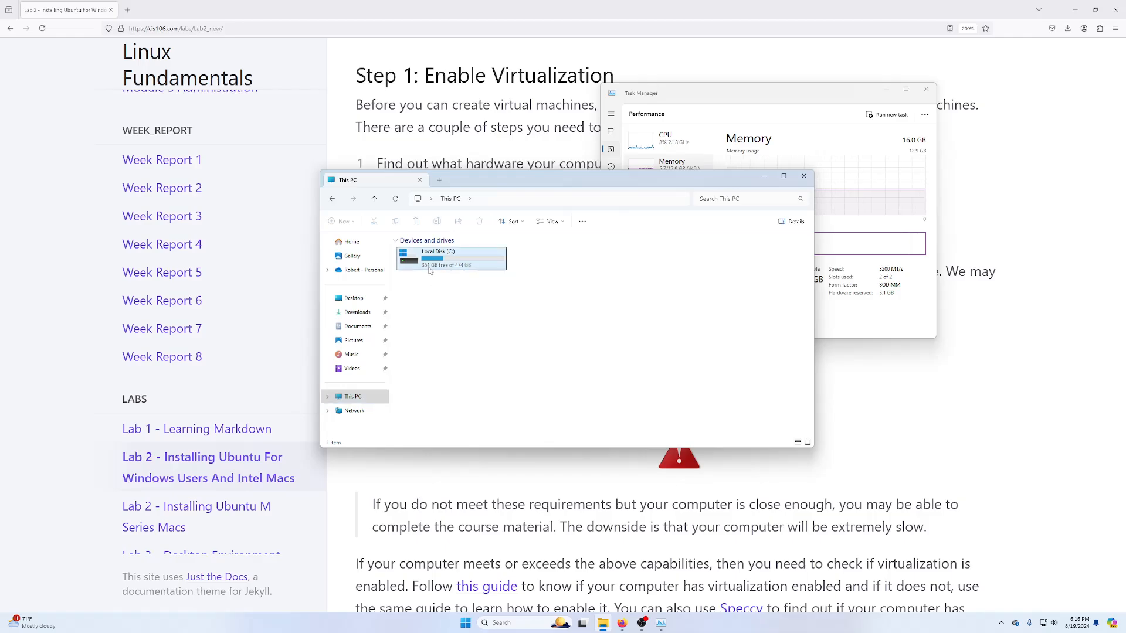
mouse_move(422, 273)
left_click(804, 176)
left_click(926, 88)
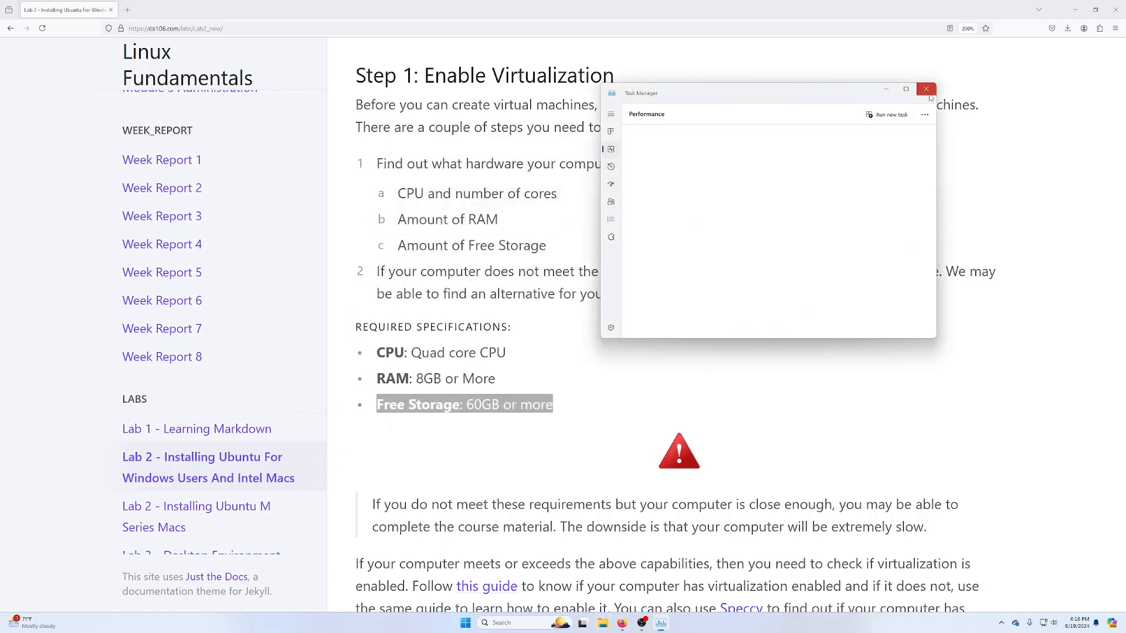
- Open Step 2's VirtualBox download and Visual C++ Redistributable links in new tabs and show the VirtualBox downloads page
scroll(557, 346, "down", 3)
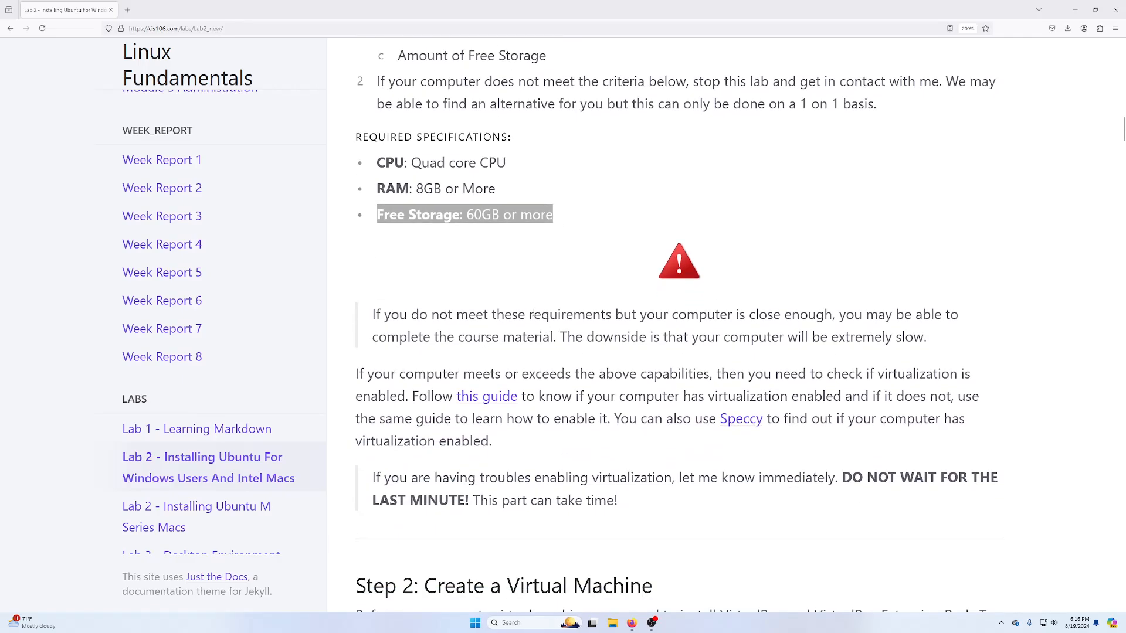
scroll(533, 314, "down", 8)
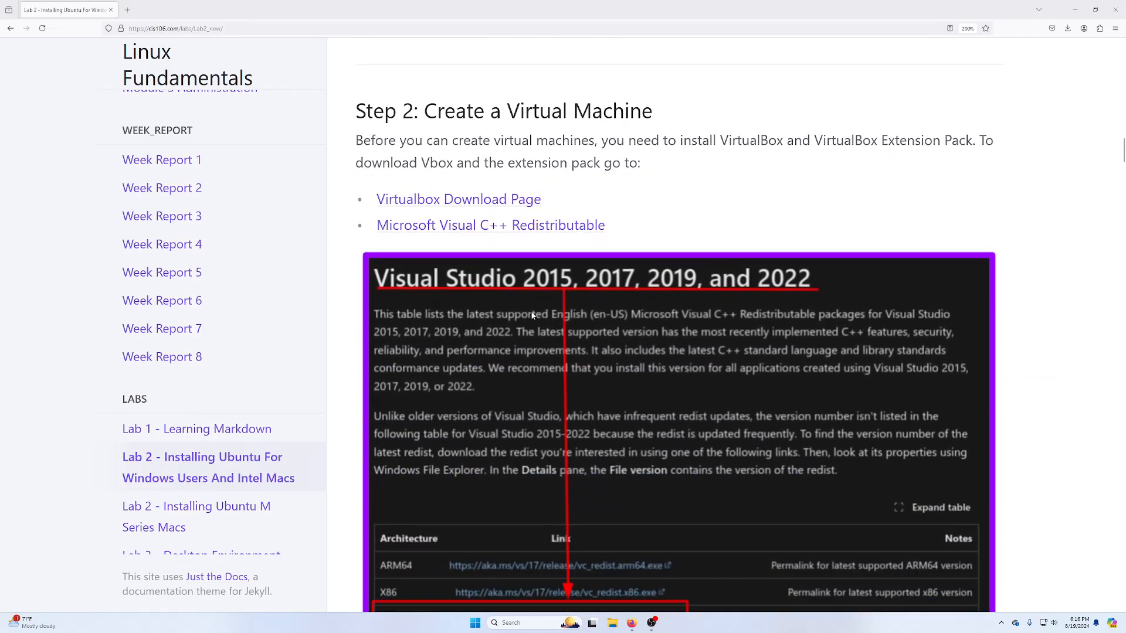
scroll(531, 310, "down", 2)
scroll(531, 309, "up", 2)
middle_click(478, 207)
middle_click(469, 230)
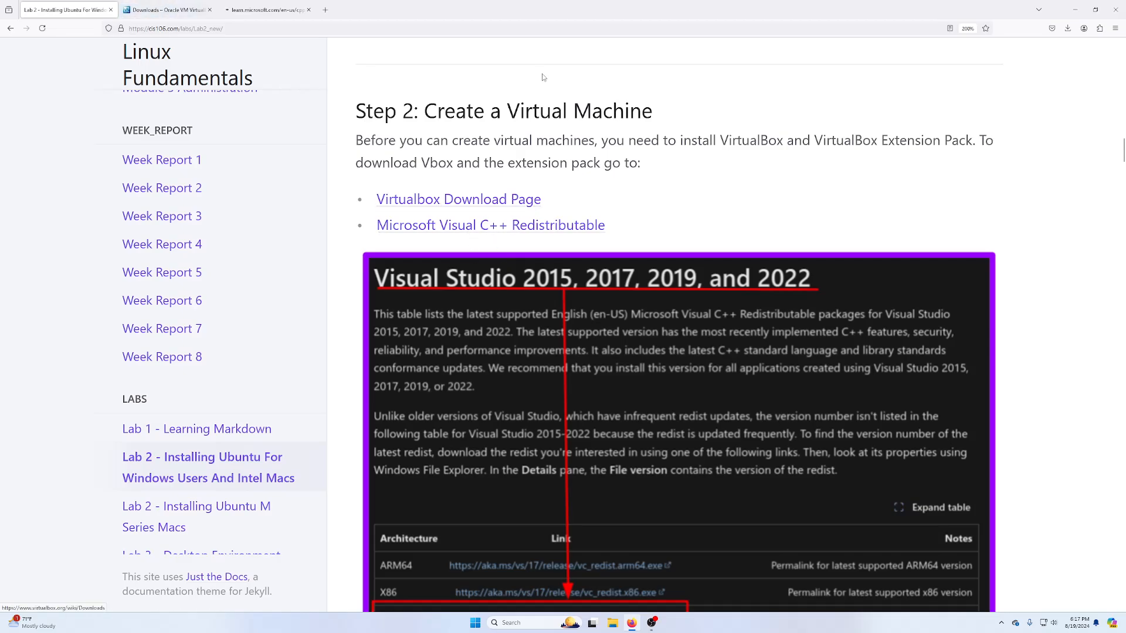
scroll(469, 233, "down", 3)
left_click(168, 10)
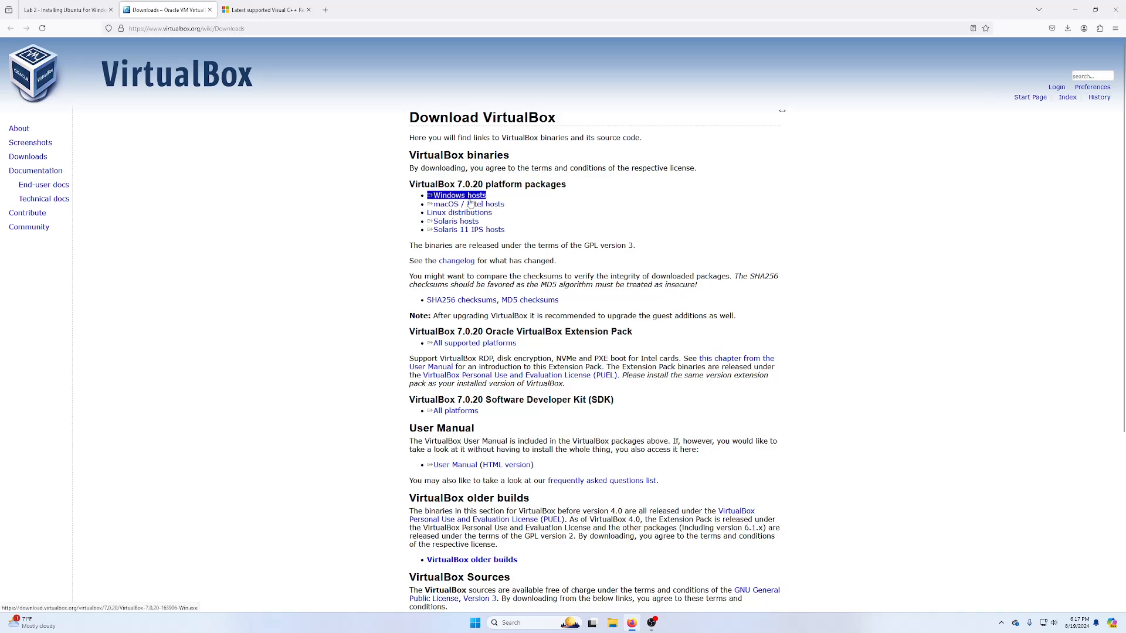
- Download the VirtualBox 7.0.20 Windows hosts installer and the all-platforms Extension Pack
left_click(453, 196)
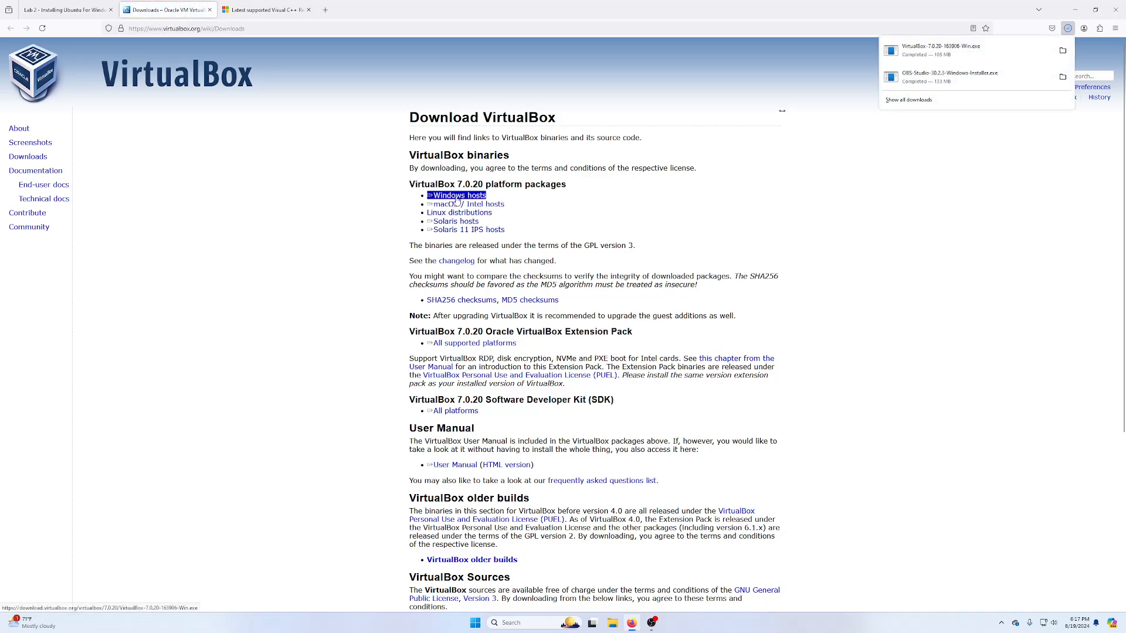
left_click_drag(515, 332, 674, 316)
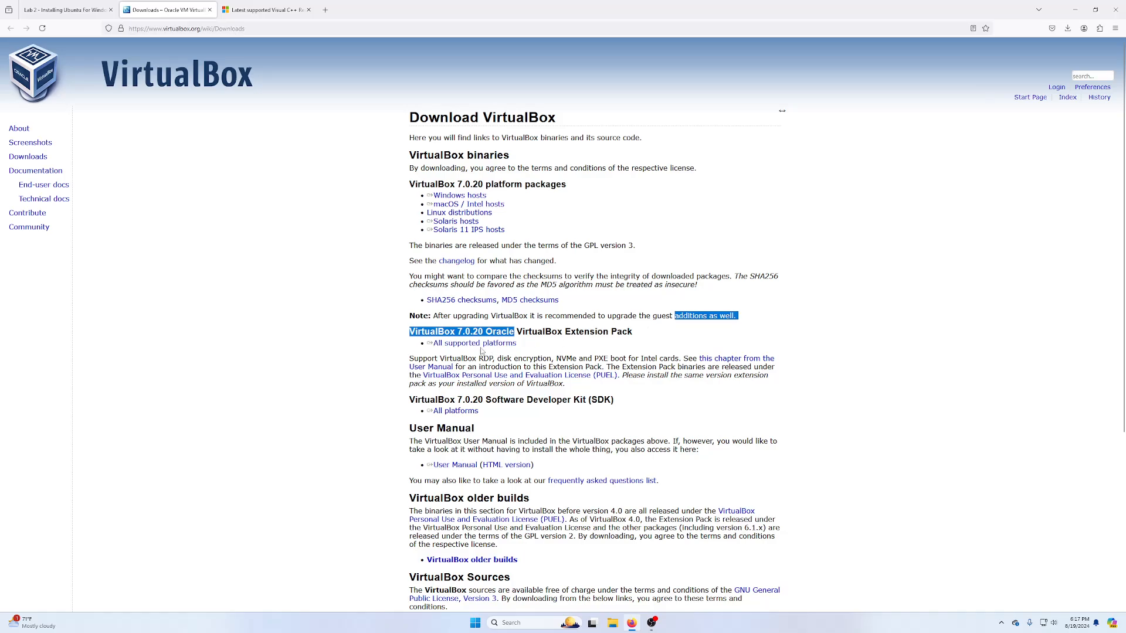
left_click_drag(538, 358, 533, 359)
left_click(502, 346)
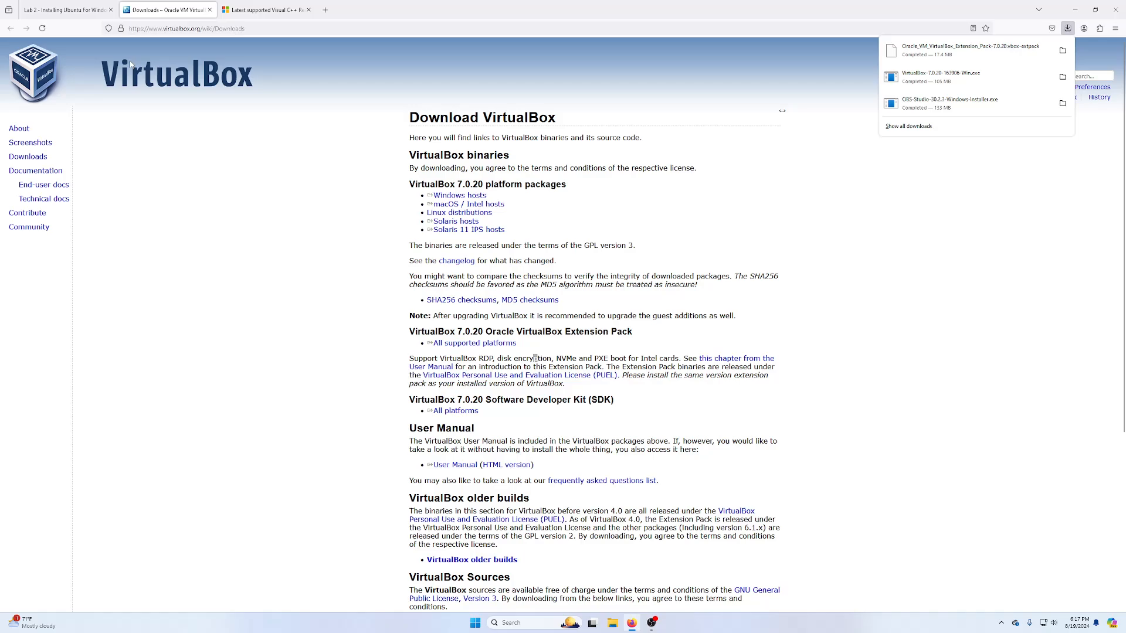
left_click(266, 10)
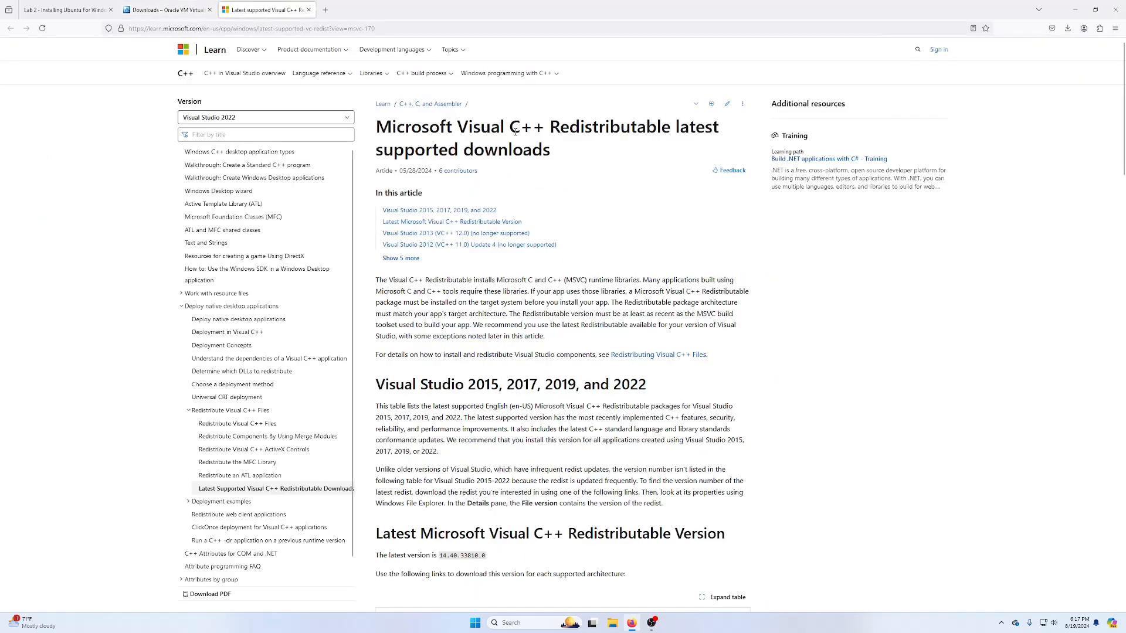
- Download the X64 vc_redist.x64.exe from the Latest Redistributable table and return to the Lab 2 tab
scroll(424, 387, "down", 5)
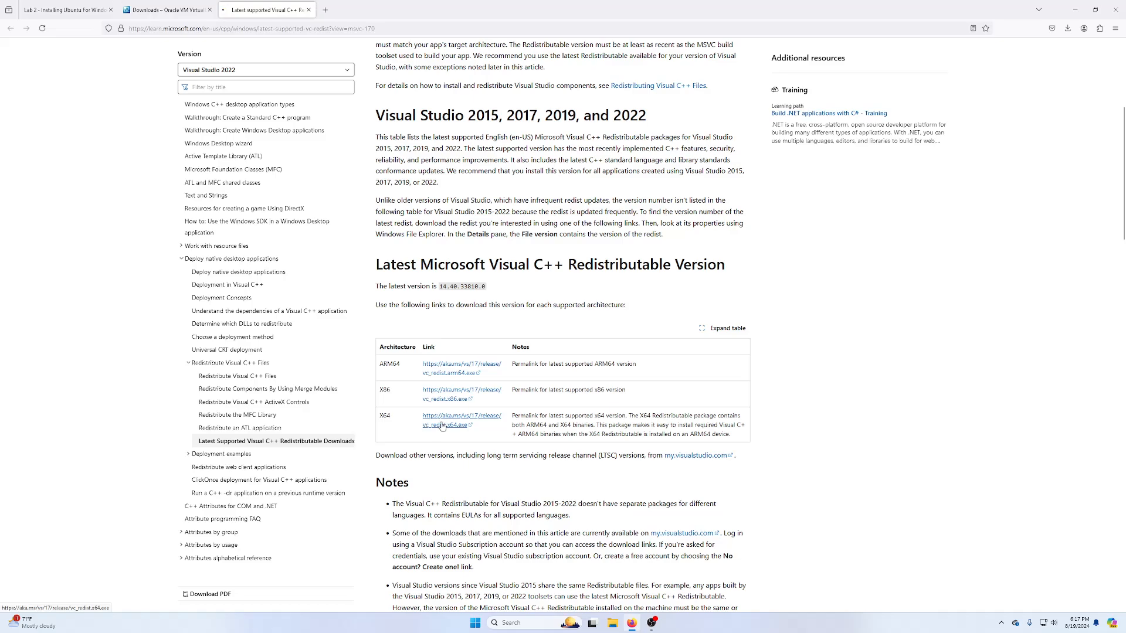
left_click(442, 426)
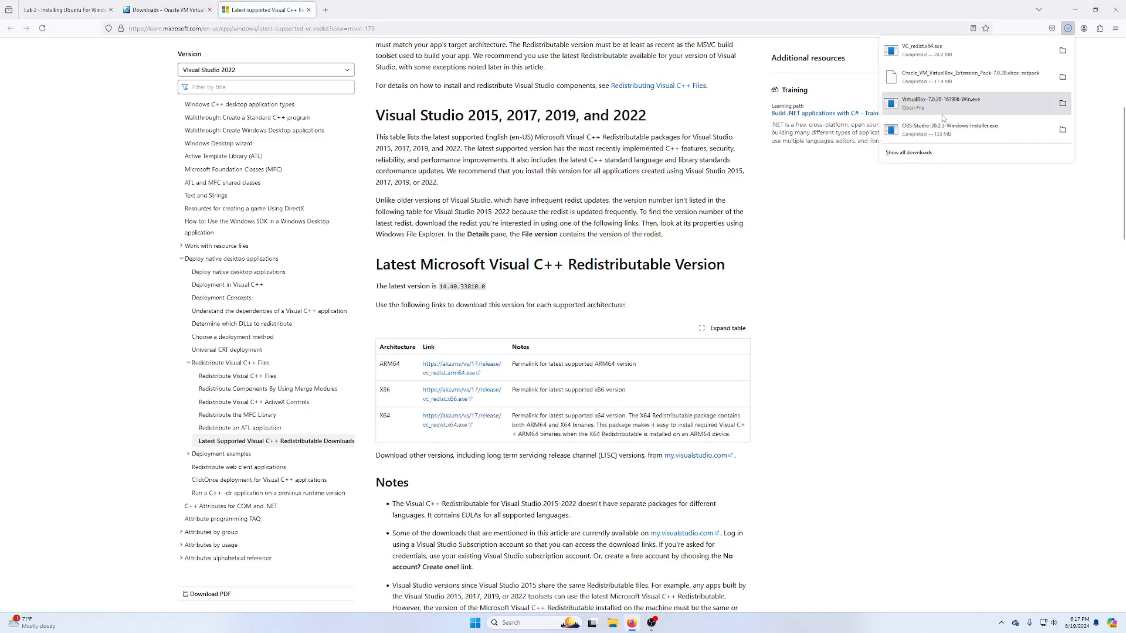
key("ctrl+shift+Tab")
key("ctrl+shift+Tab")
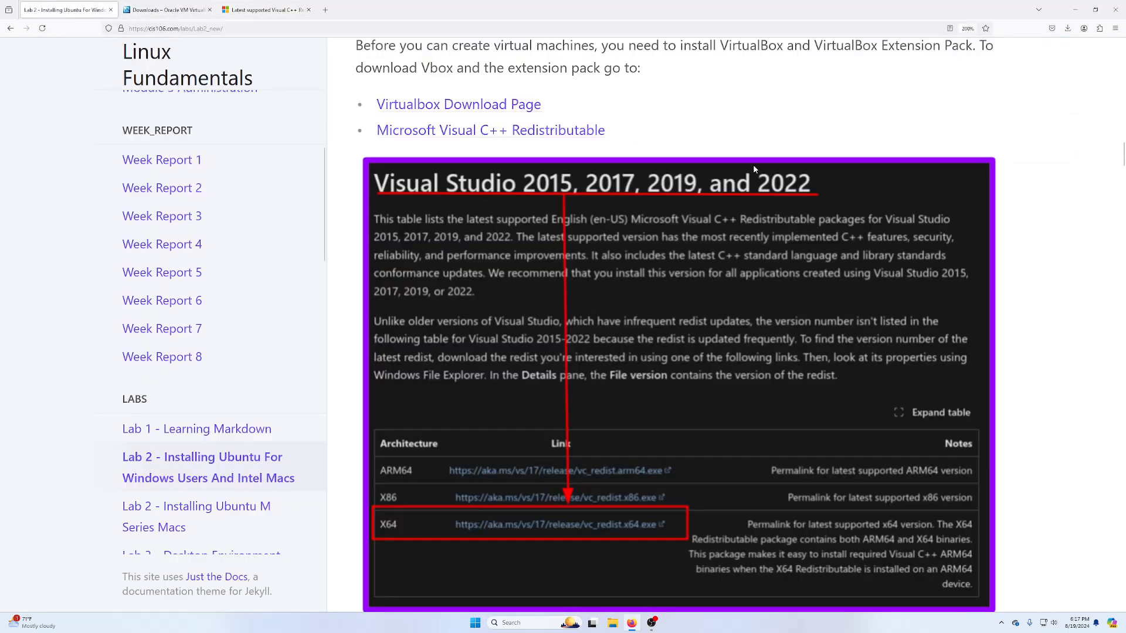
- Run VC_redist.x64 from File Explorer's Downloads folder
scroll(491, 156, "down", 10)
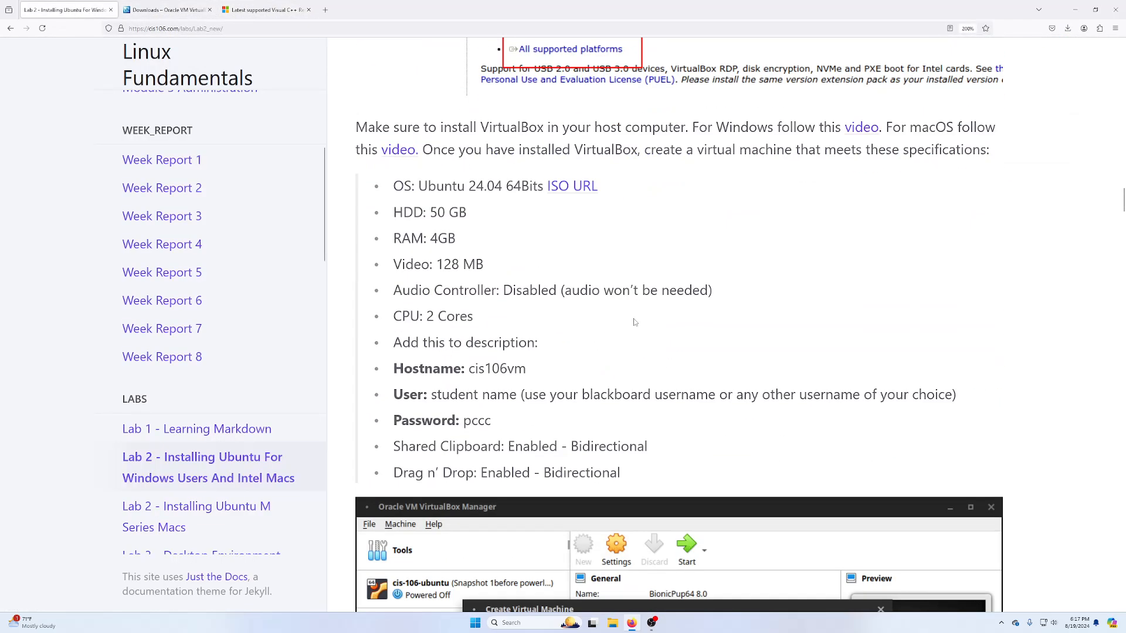
scroll(633, 321, "up", 5)
scroll(605, 229, "down", 6)
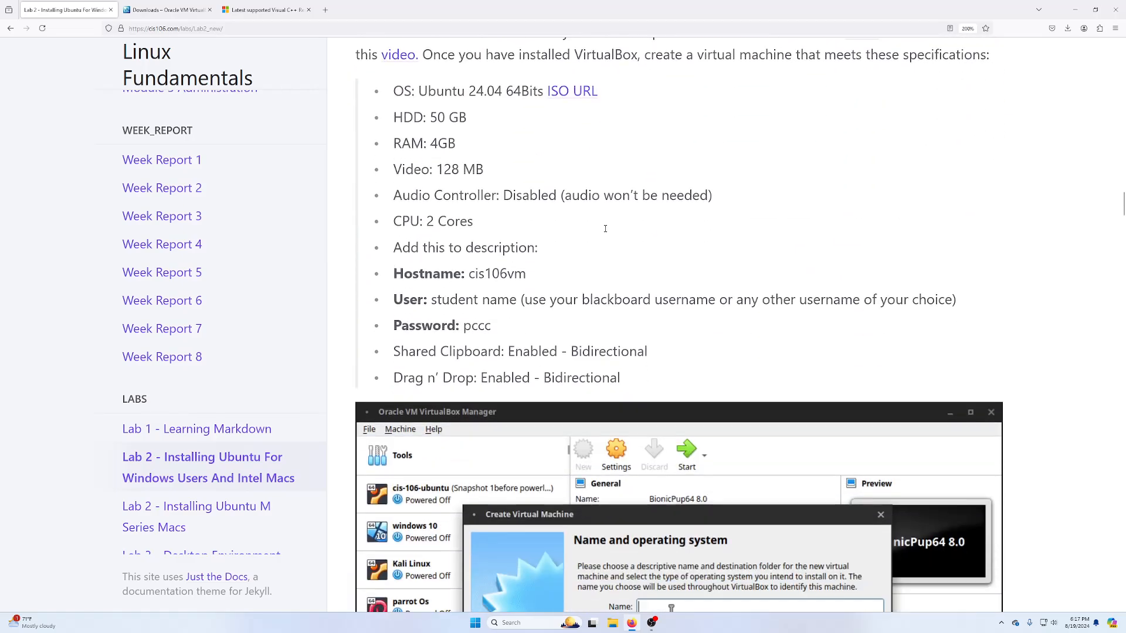
scroll(605, 229, "up", 10)
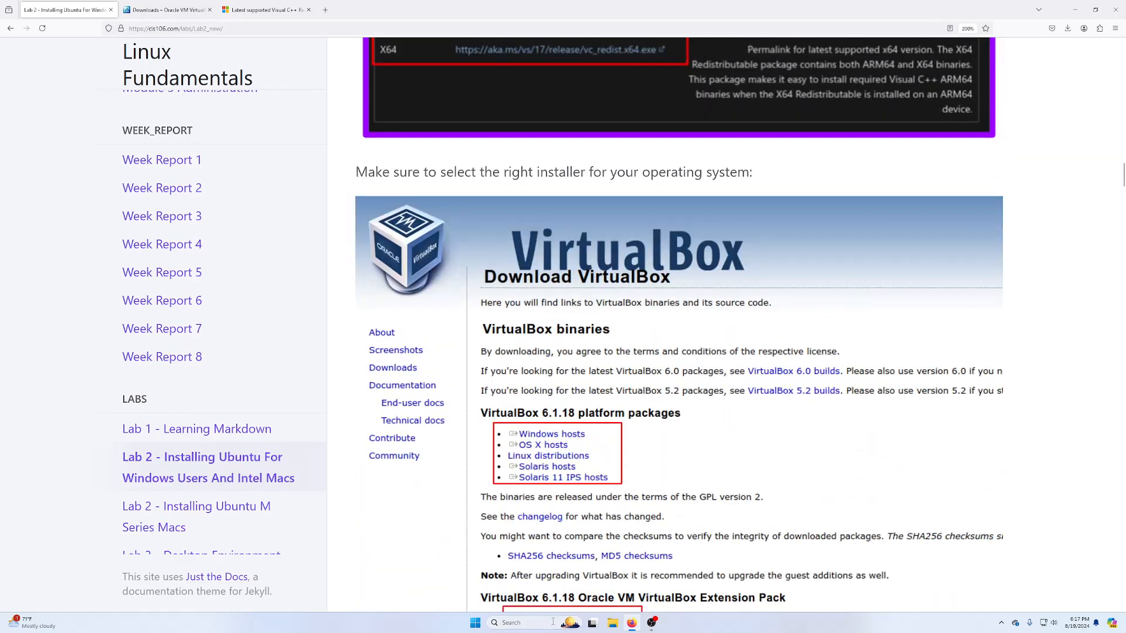
left_click(612, 623)
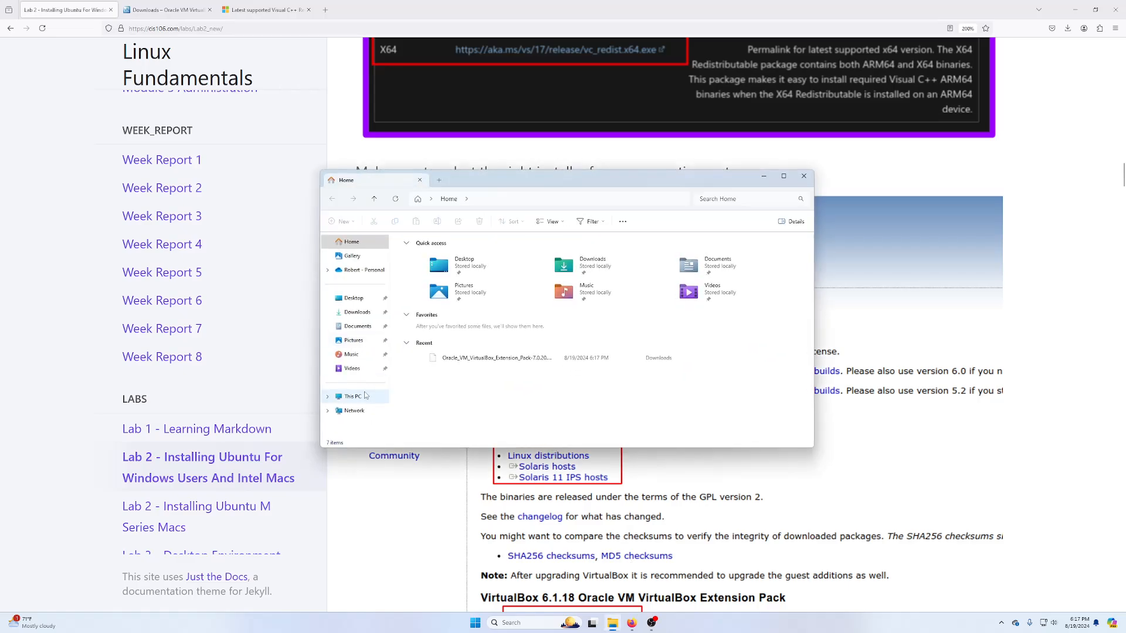
left_click(357, 312)
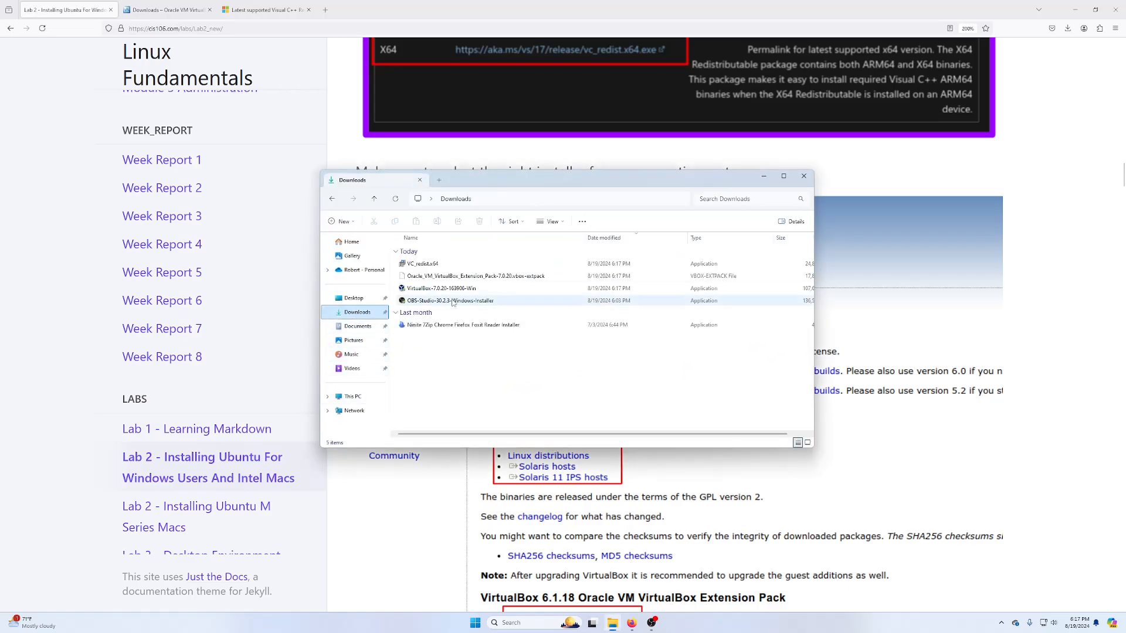
left_click(431, 265)
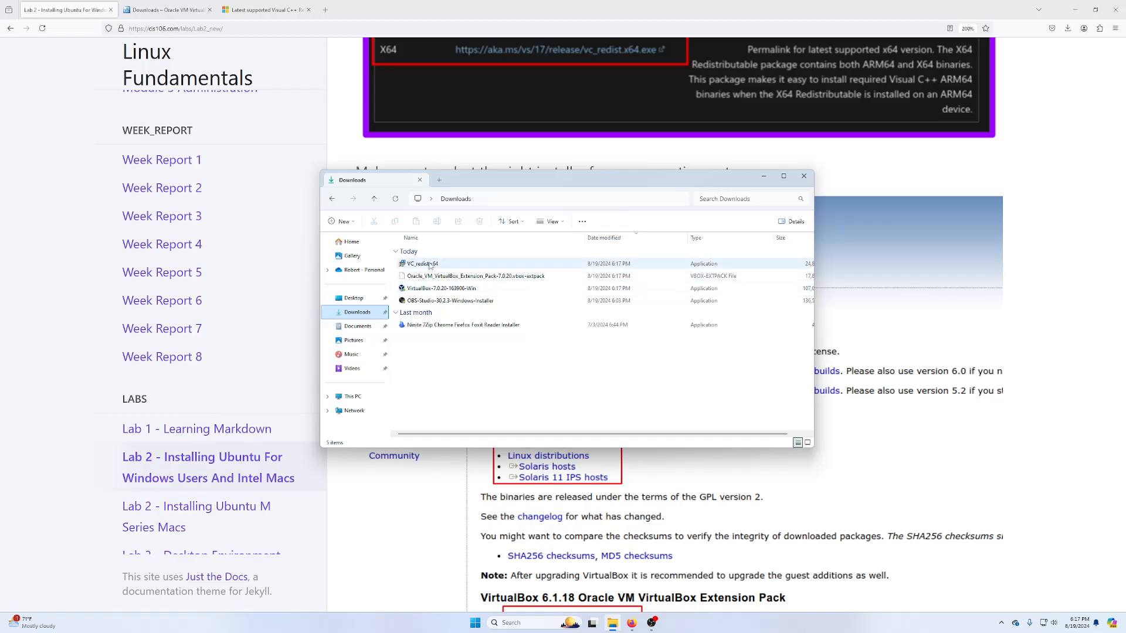
double_click(431, 264)
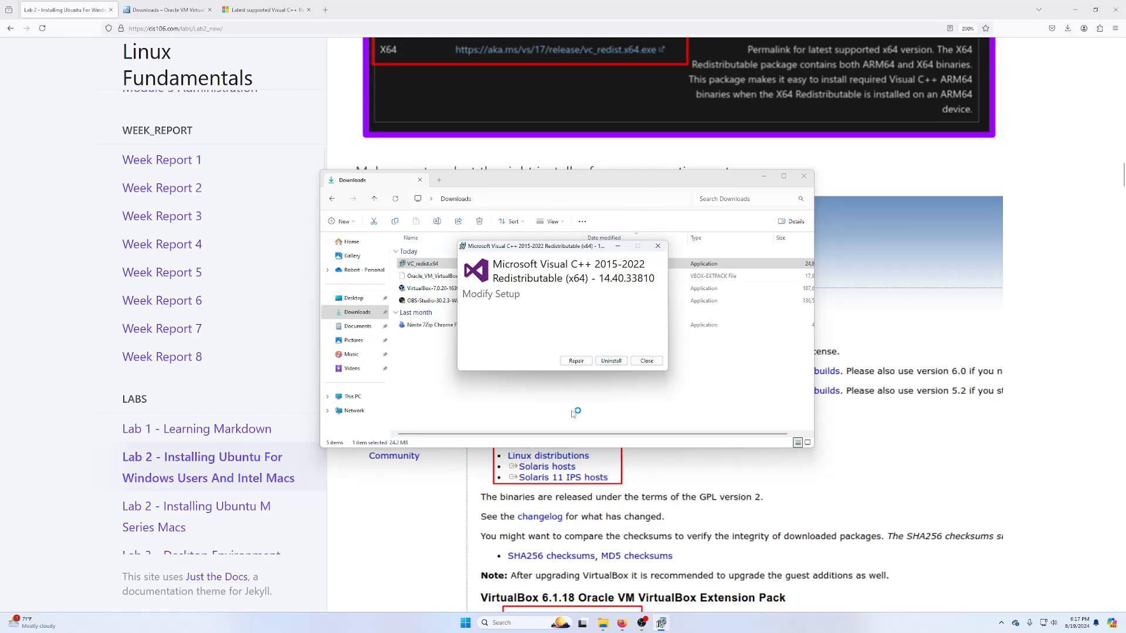
- Repair the Visual C++ 2015-2022 x64 14.40.33810 installation and close the installer after Setup Successful
left_click(576, 362)
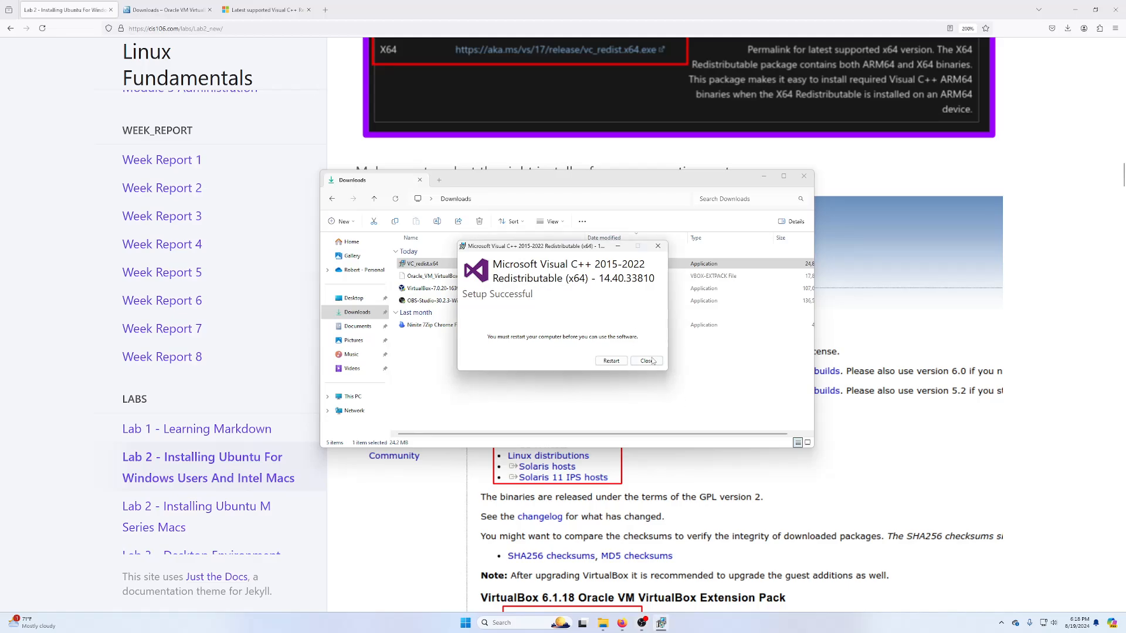
left_click(647, 360)
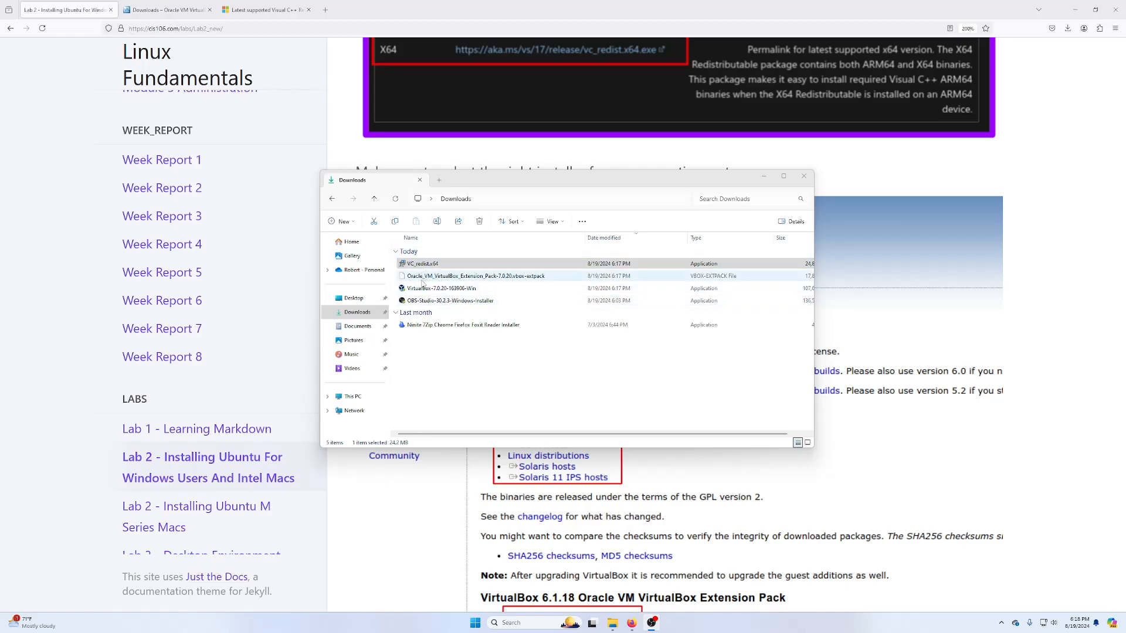
- Run the VirtualBox 7.0.20 installer, accepting the network warning and missing dependencies with default features
double_click(441, 288)
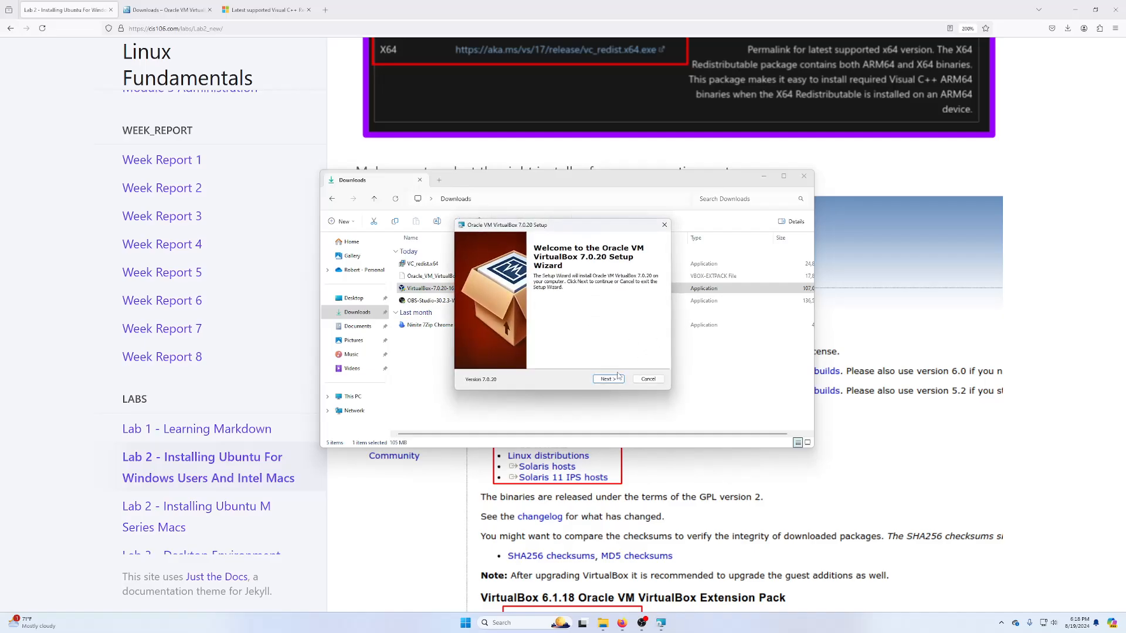
left_click(617, 381)
left_click(619, 380)
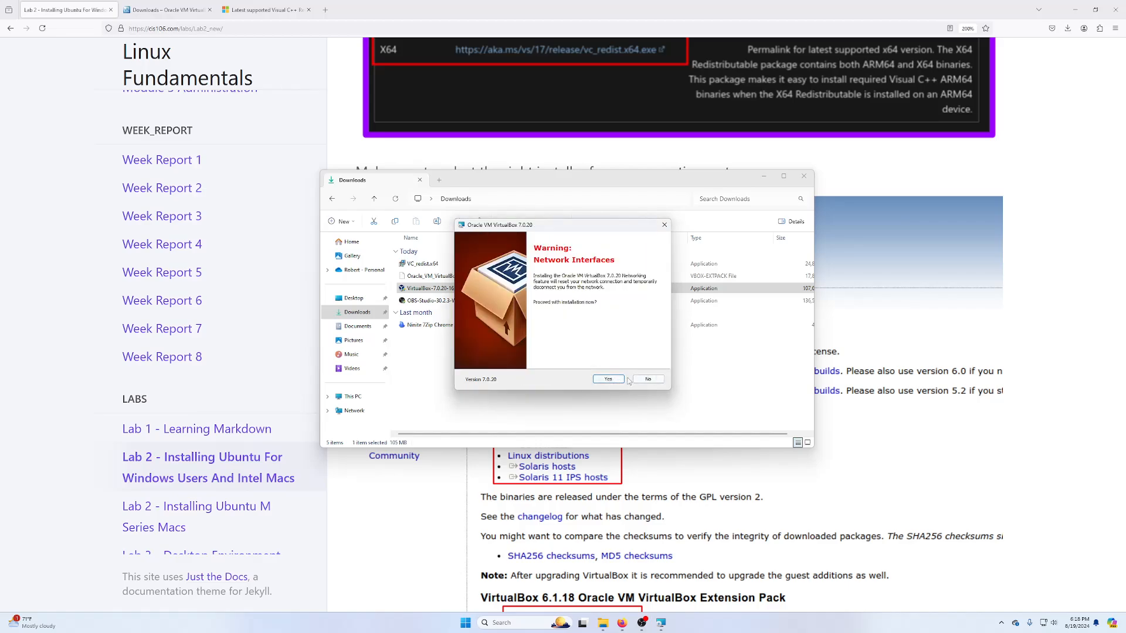
left_click(618, 380)
left_click(614, 379)
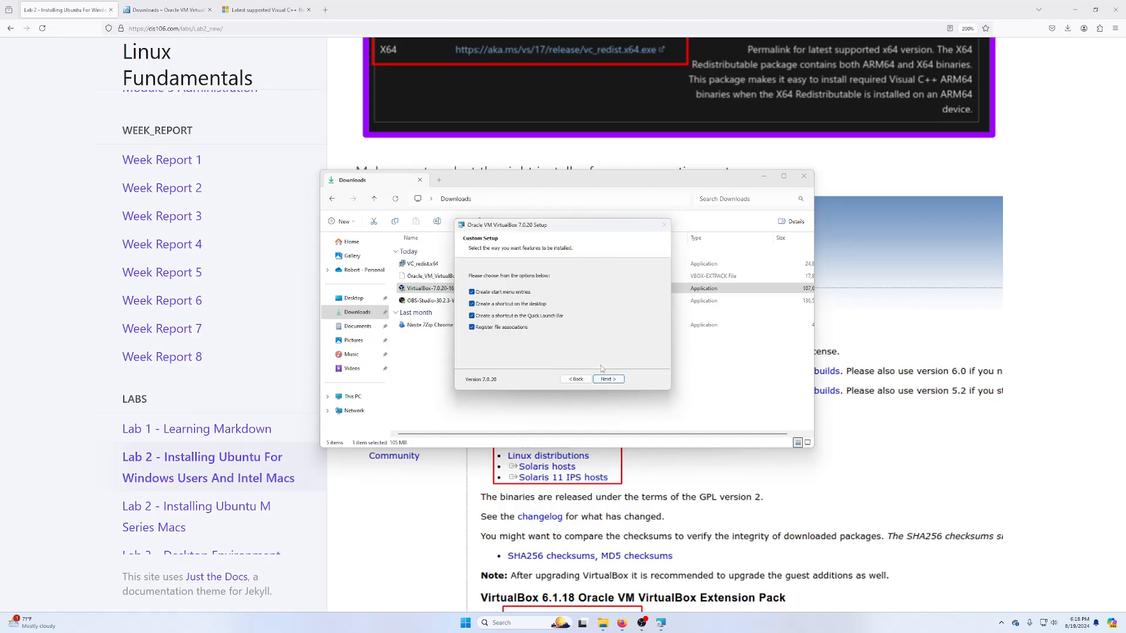
left_click(614, 379)
left_click(616, 380)
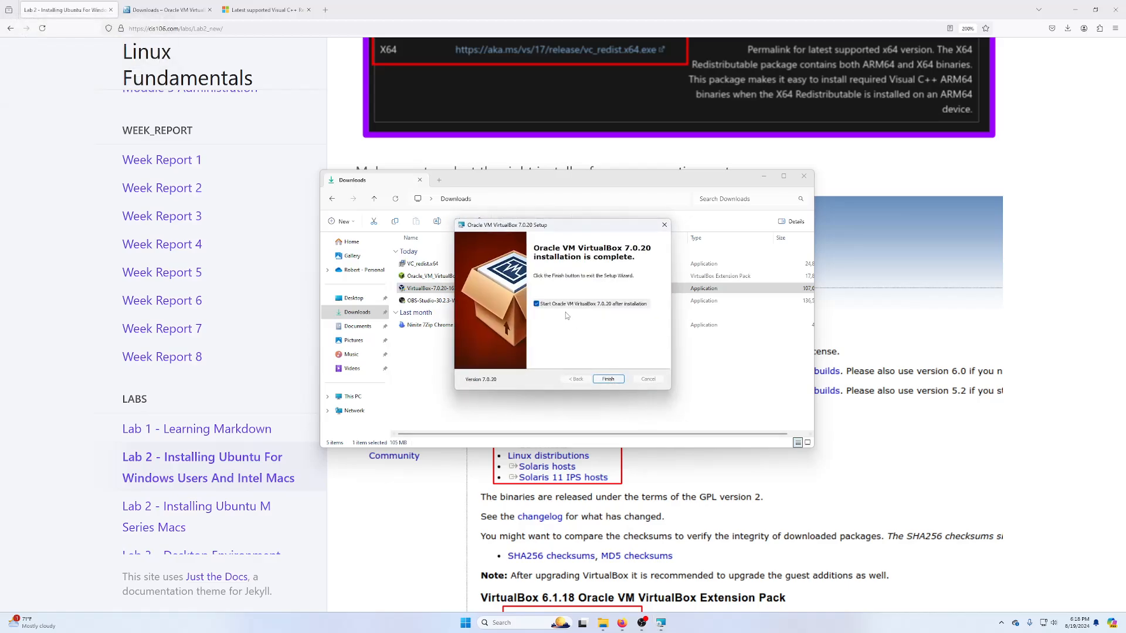
- Finish setup without launching VirtualBox and select the downloaded Extension Pack file
left_click(536, 304)
left_click(608, 380)
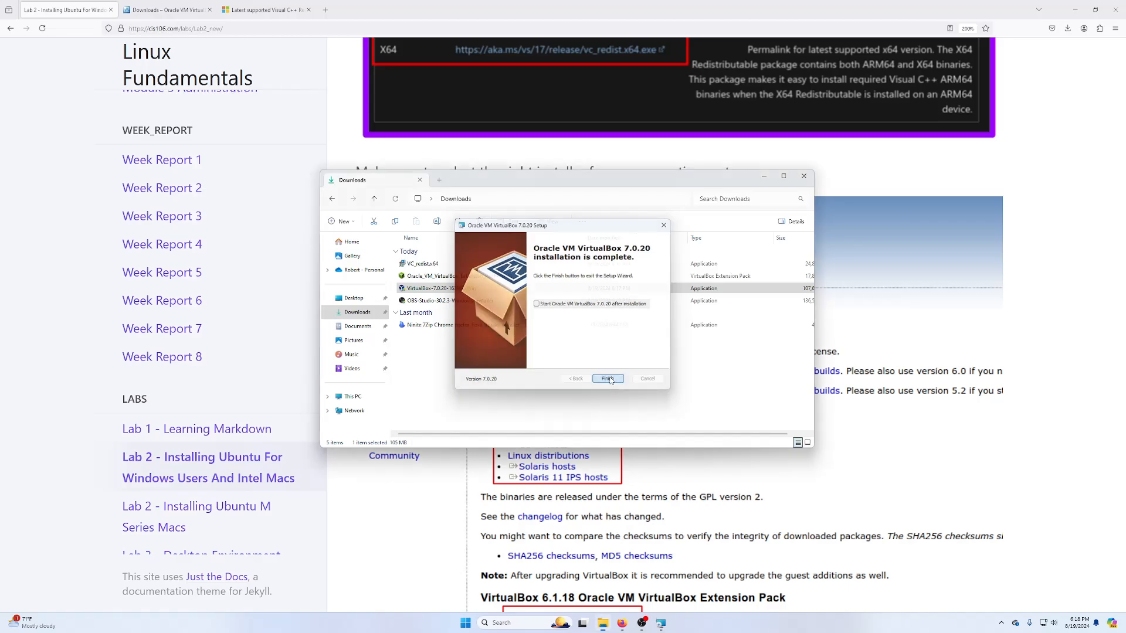
key("Up")
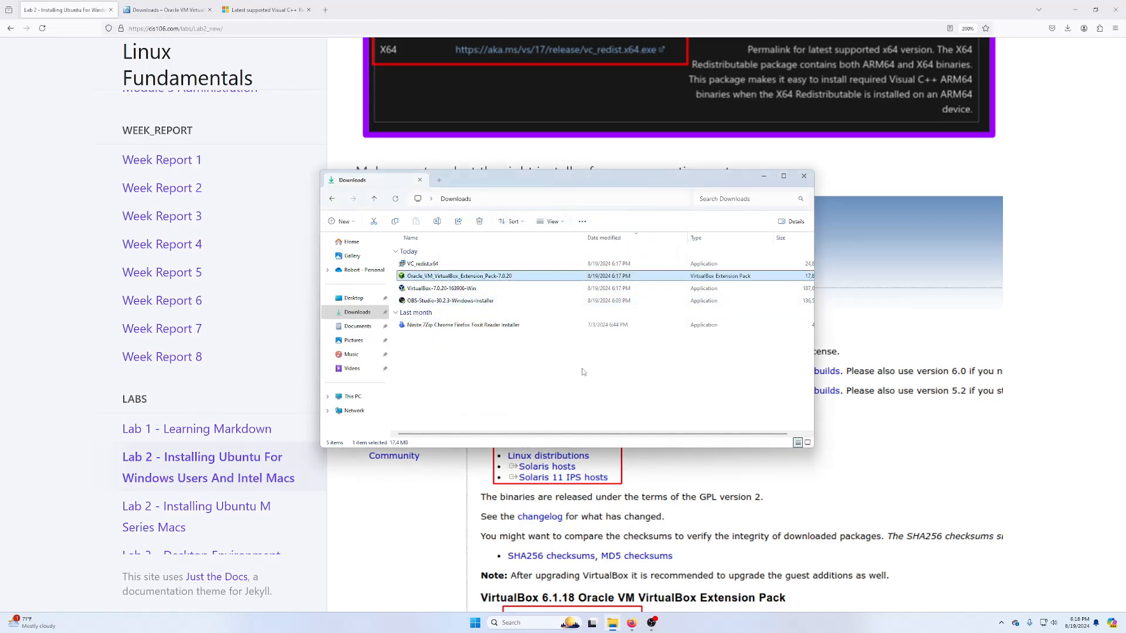
- Install the VirtualBox Extension Pack from its file and accept the licence
key("Return")
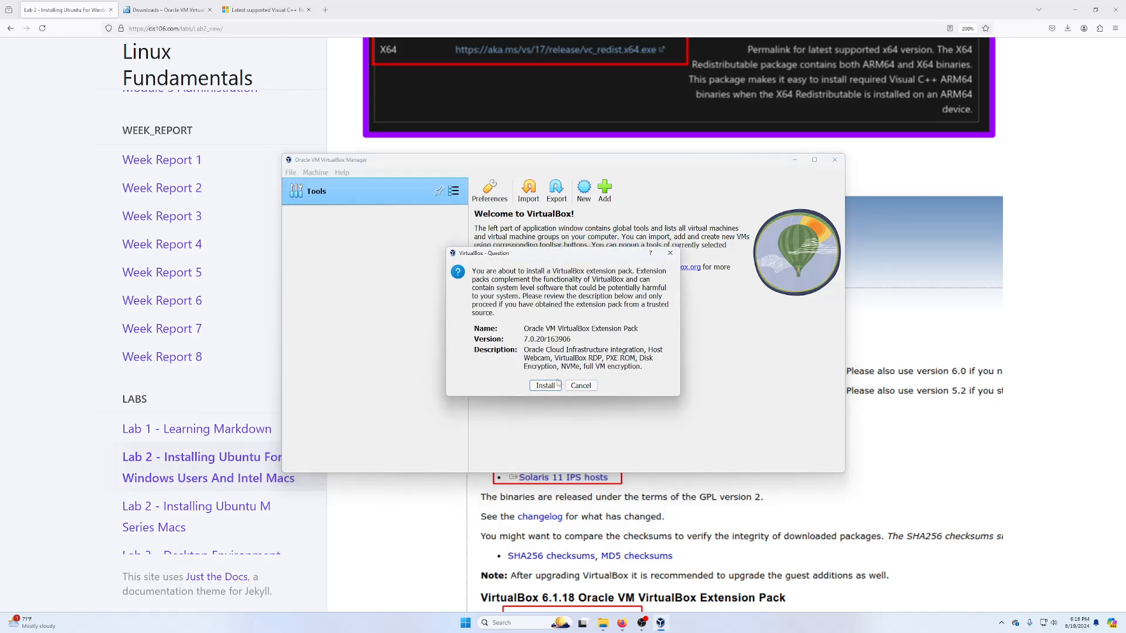
left_click(544, 385)
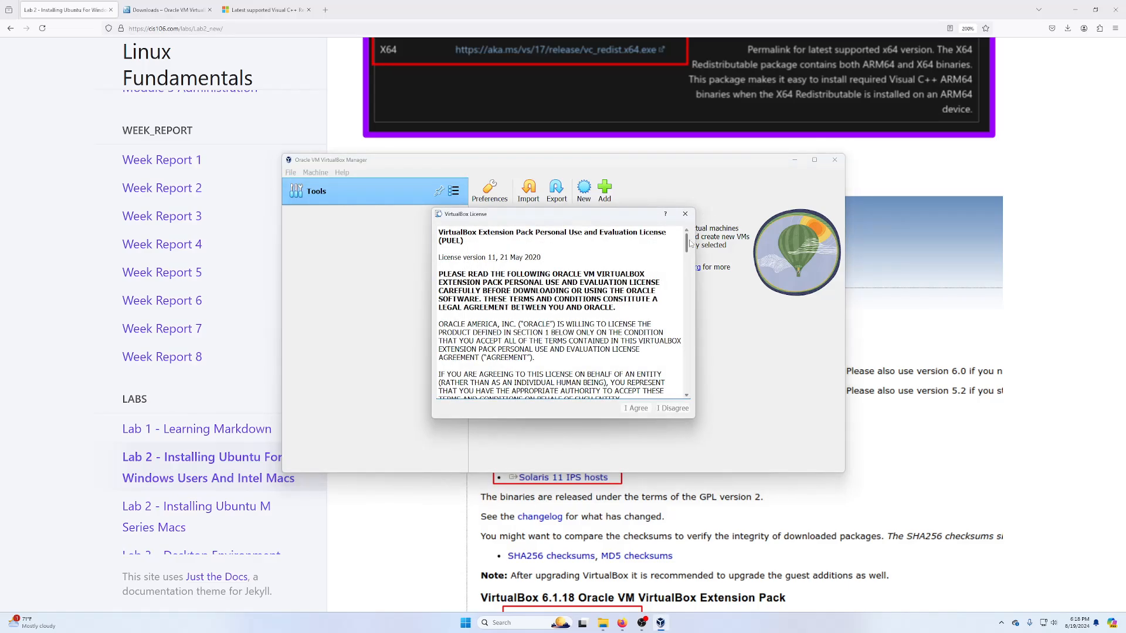
left_click_drag(686, 243, 687, 384)
left_click(636, 409)
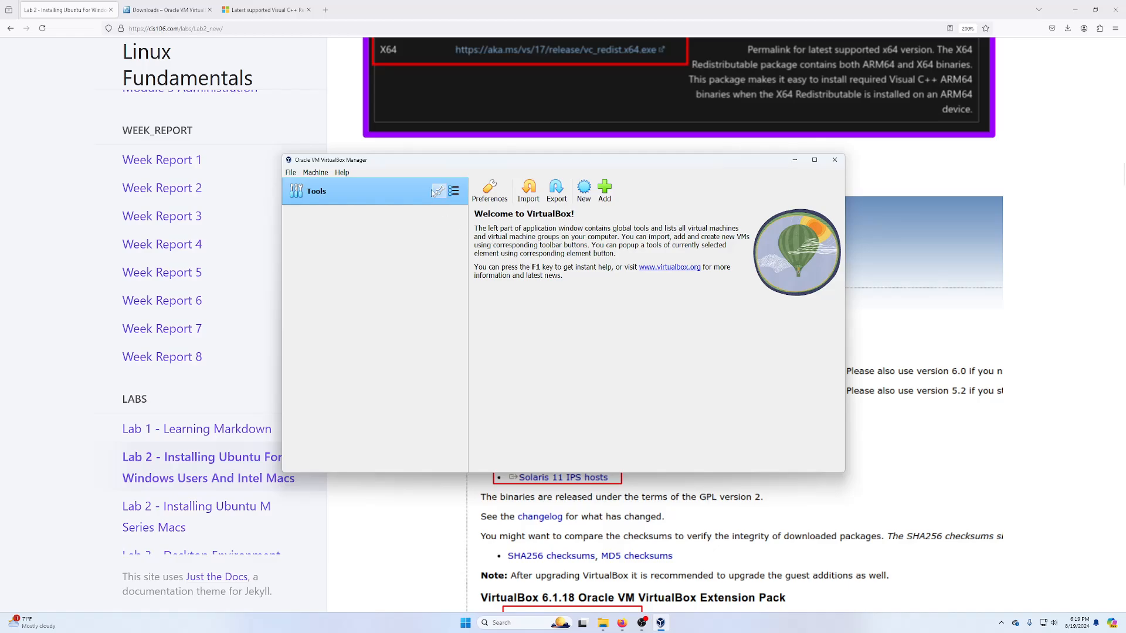
- Verify Extension Pack 7.0.20r163906 is active in the Extension Pack Manager, then return to Welcome
left_click_drag(394, 164, 441, 146)
left_click(372, 157)
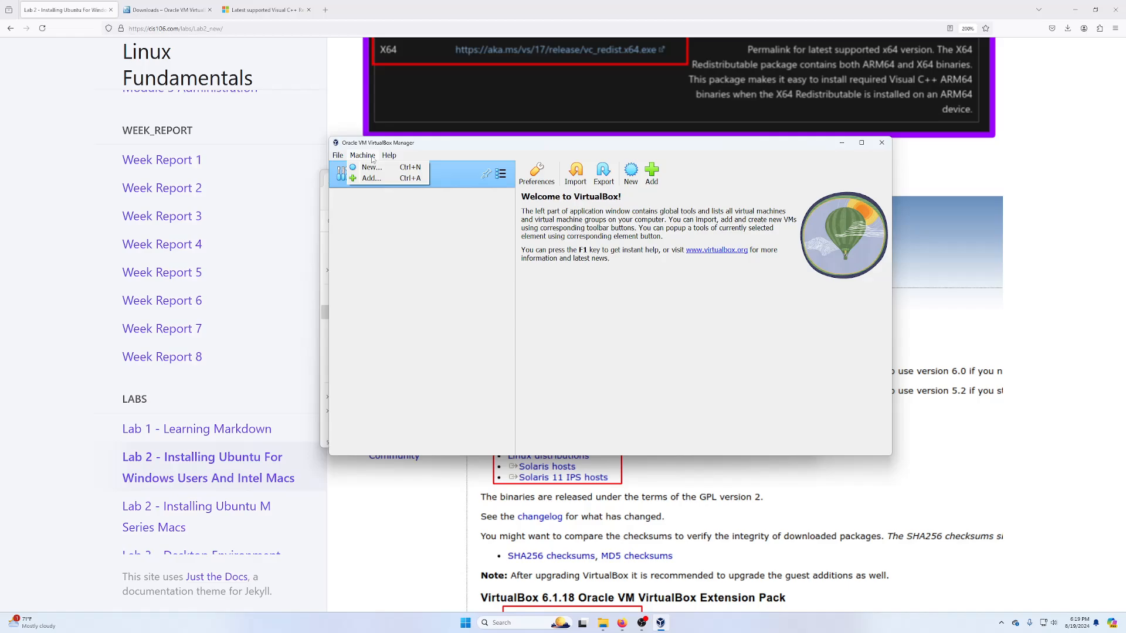
mouse_move(338, 155)
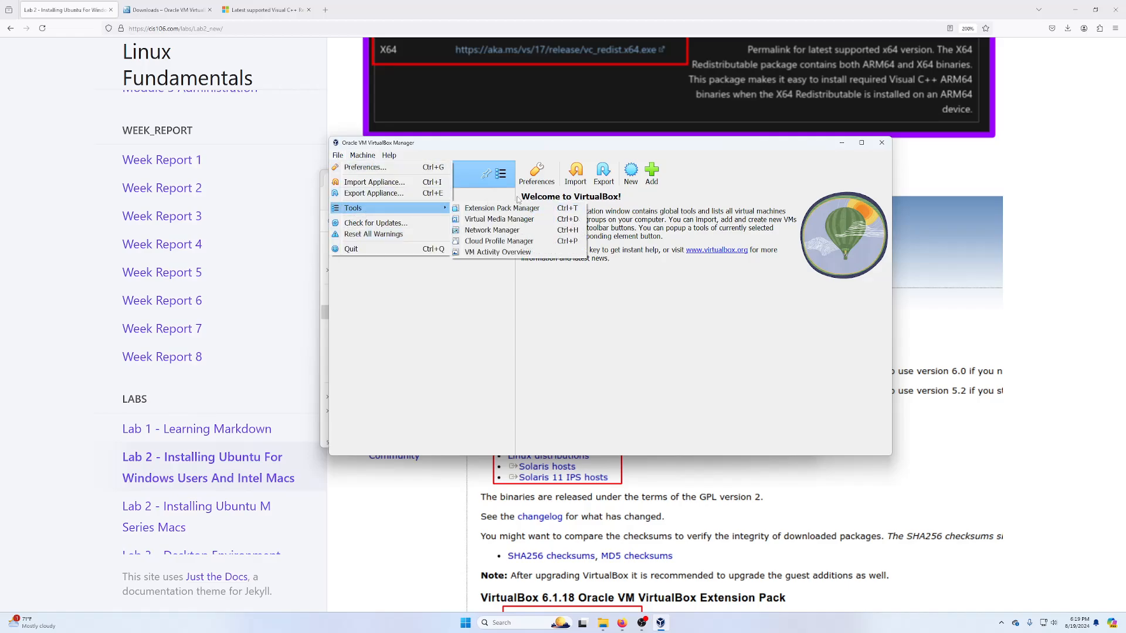
mouse_move(432, 208)
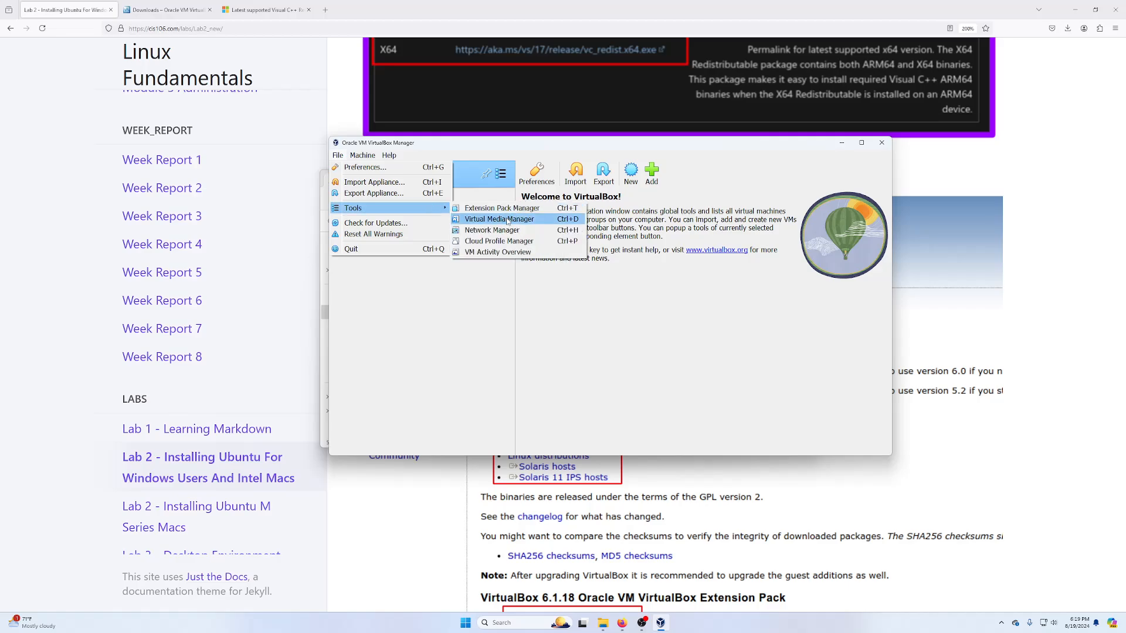
left_click(512, 211)
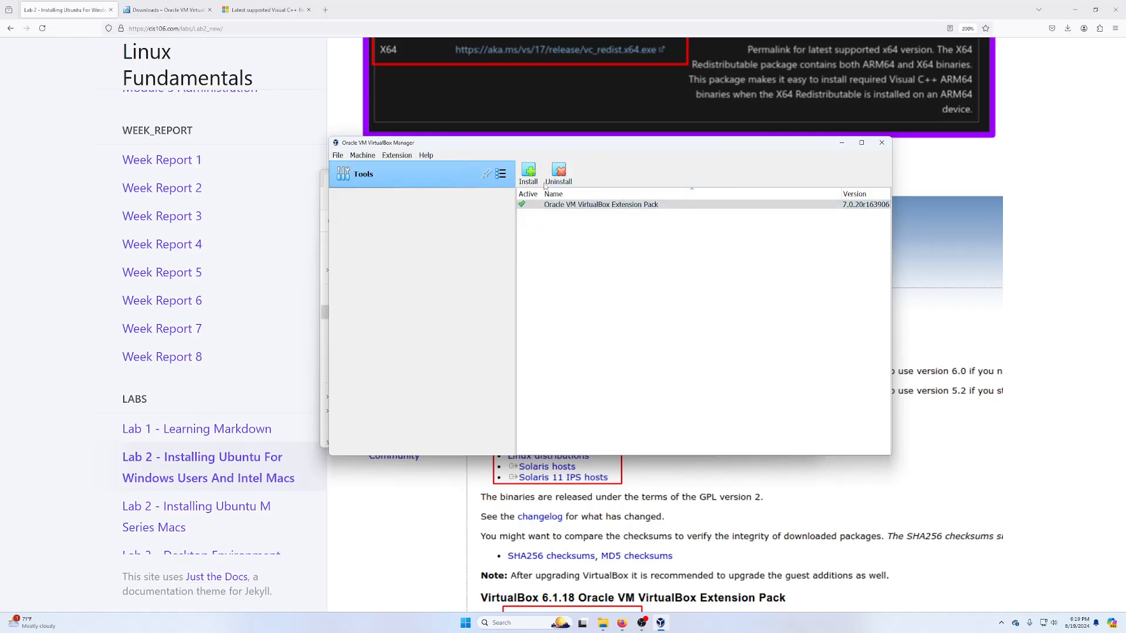
left_click(530, 205)
left_click(500, 174)
left_click(538, 176)
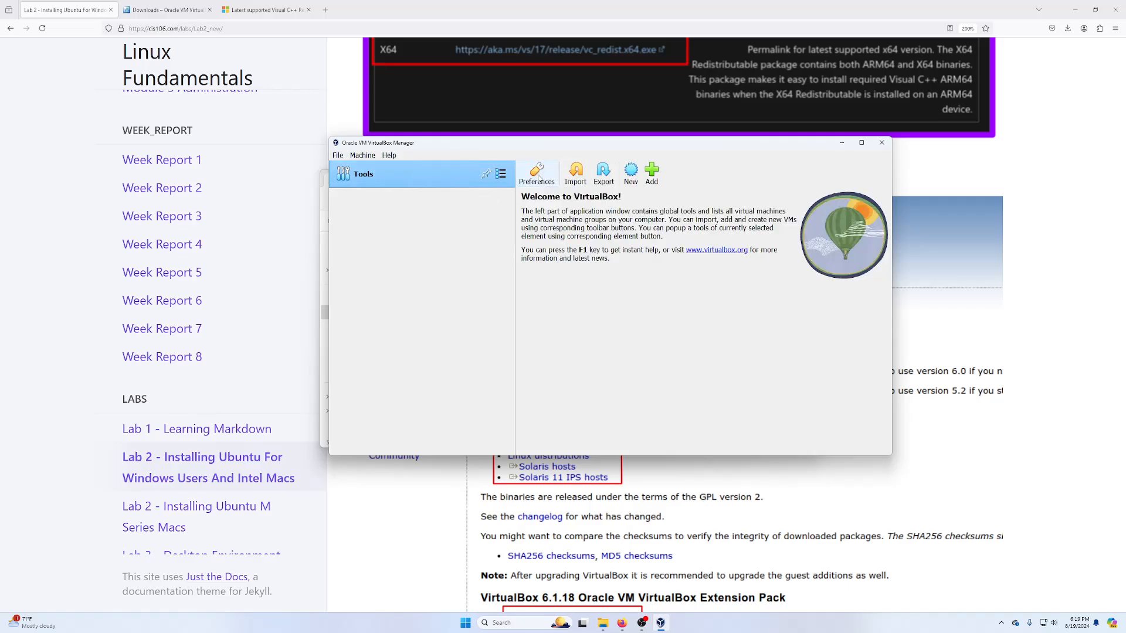
left_click_drag(779, 149, 1125, 151)
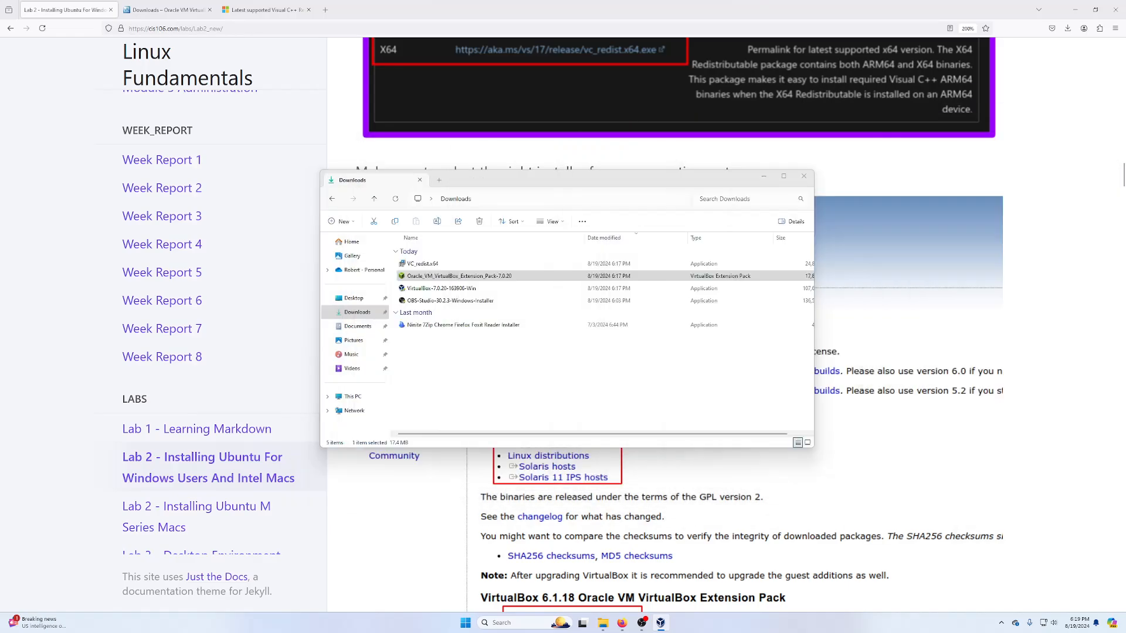
- Close Explorer and open the Ubuntu 24.04 64Bits ISO URL from Lab 2 in a new tab
left_click(804, 176)
scroll(465, 503, "down", 8)
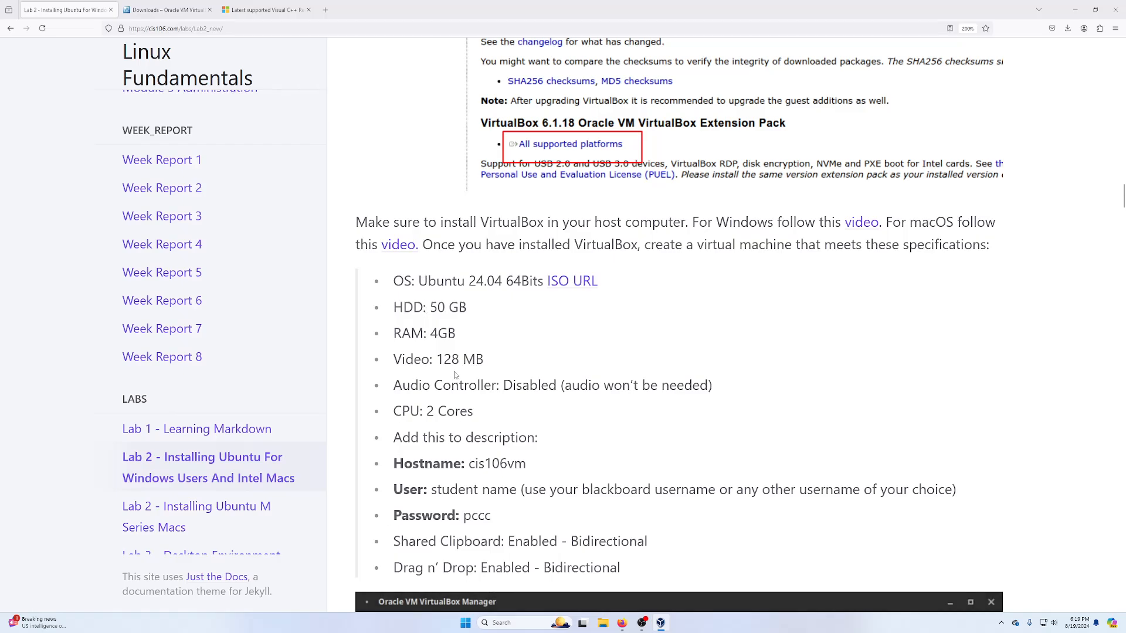
left_click_drag(417, 282, 545, 285)
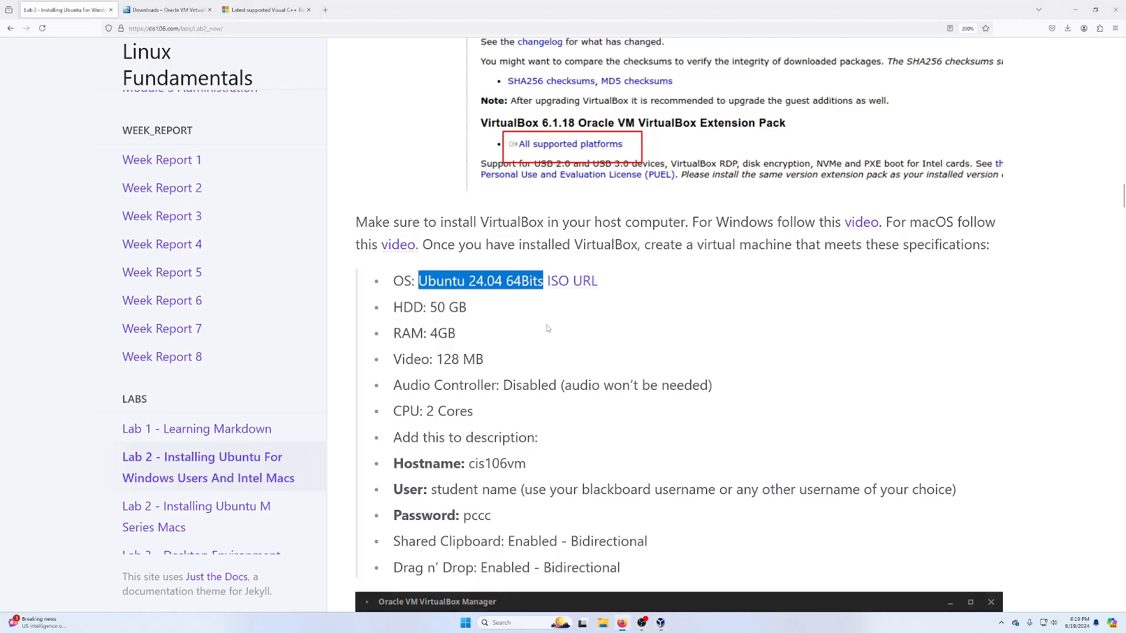
middle_click(568, 286)
left_click(165, 9)
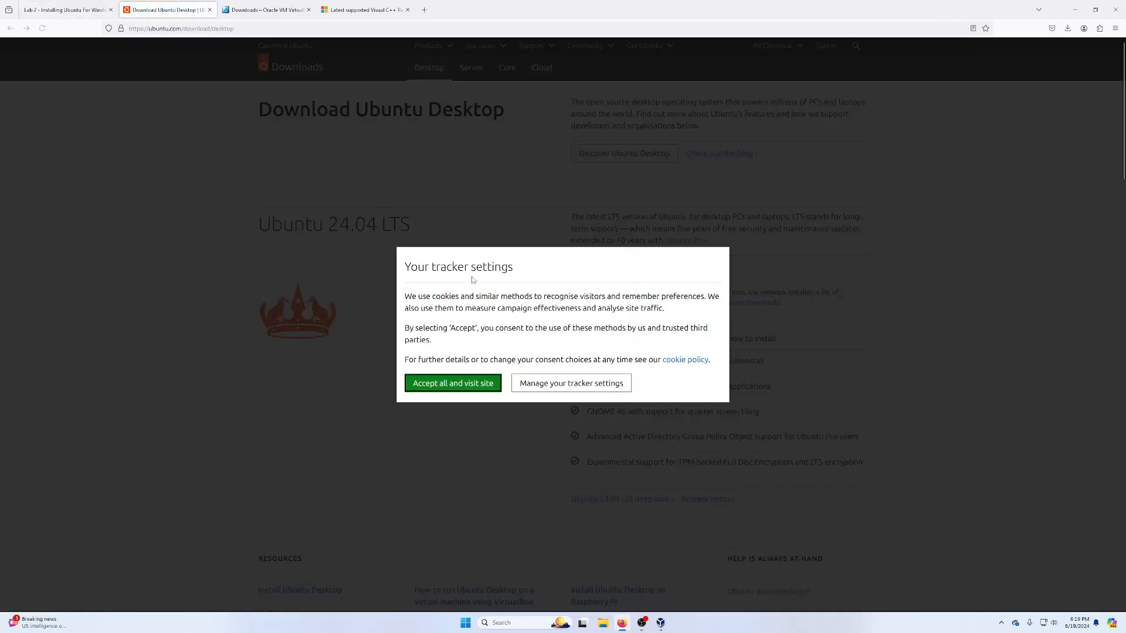
- Accept ubuntu.com cookies, download Ubuntu 24.04 LTS, and confirm the 5.7 GB ISO finished
left_click(452, 384)
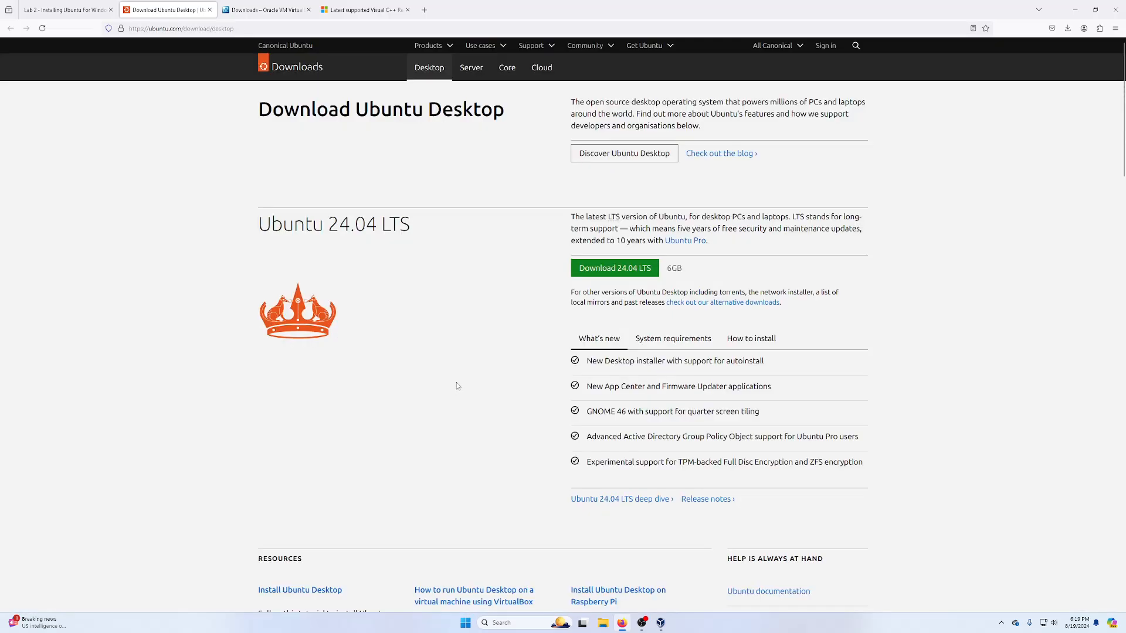
left_click(615, 268)
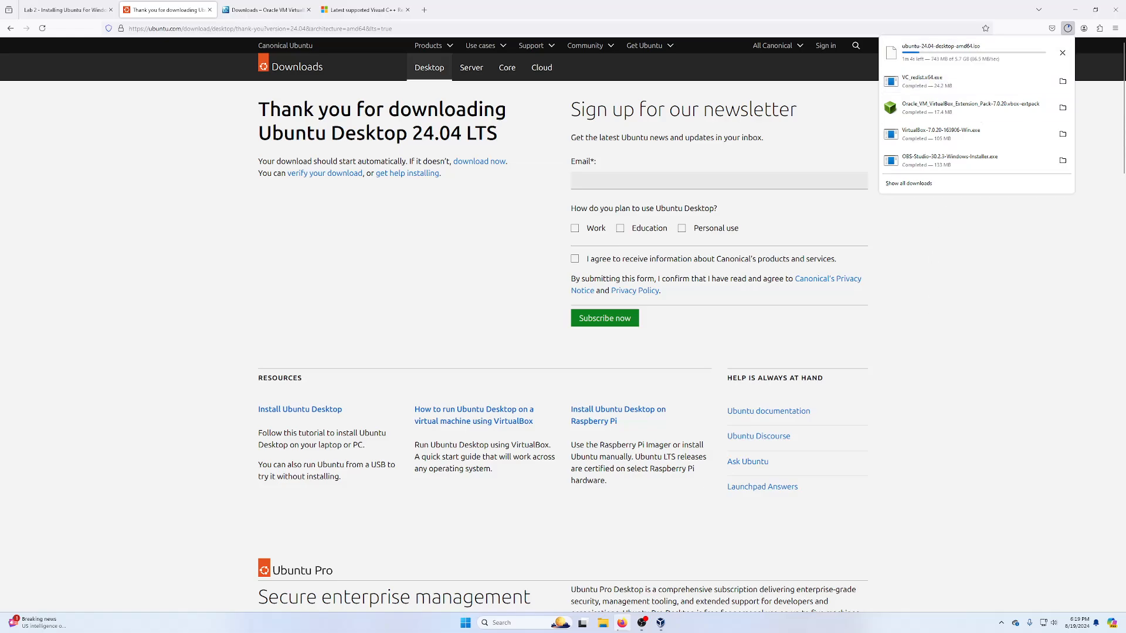
key("Escape")
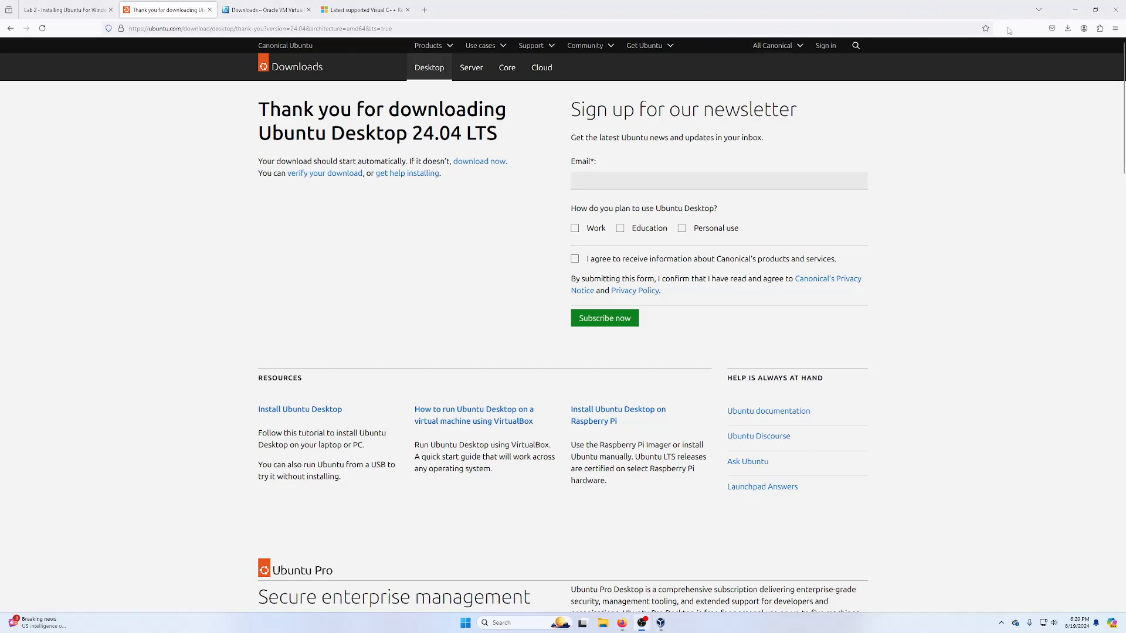
left_click(1067, 28)
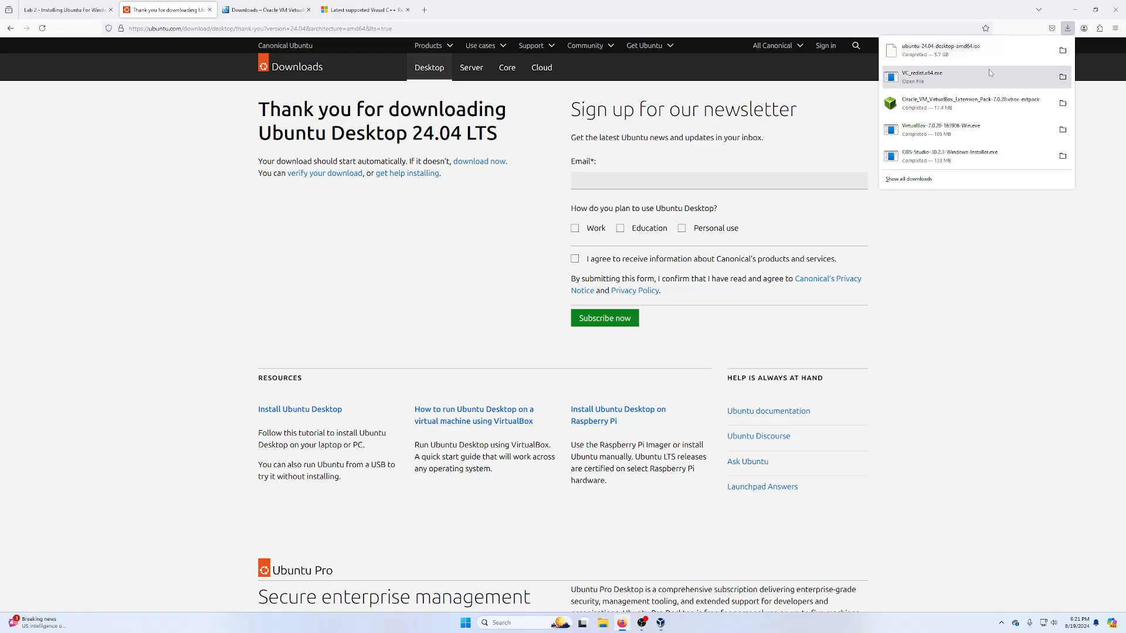
- Return to the Lab 2 page, move VirtualBox Manager to the top right, and start a new VM
left_click(930, 236)
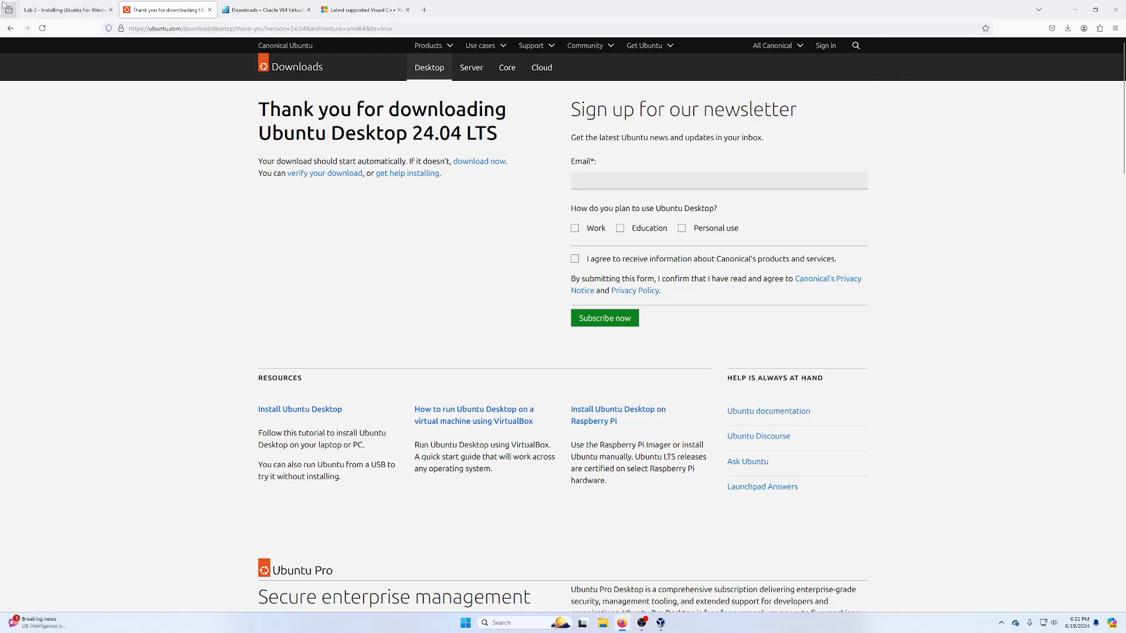
left_click(78, 8)
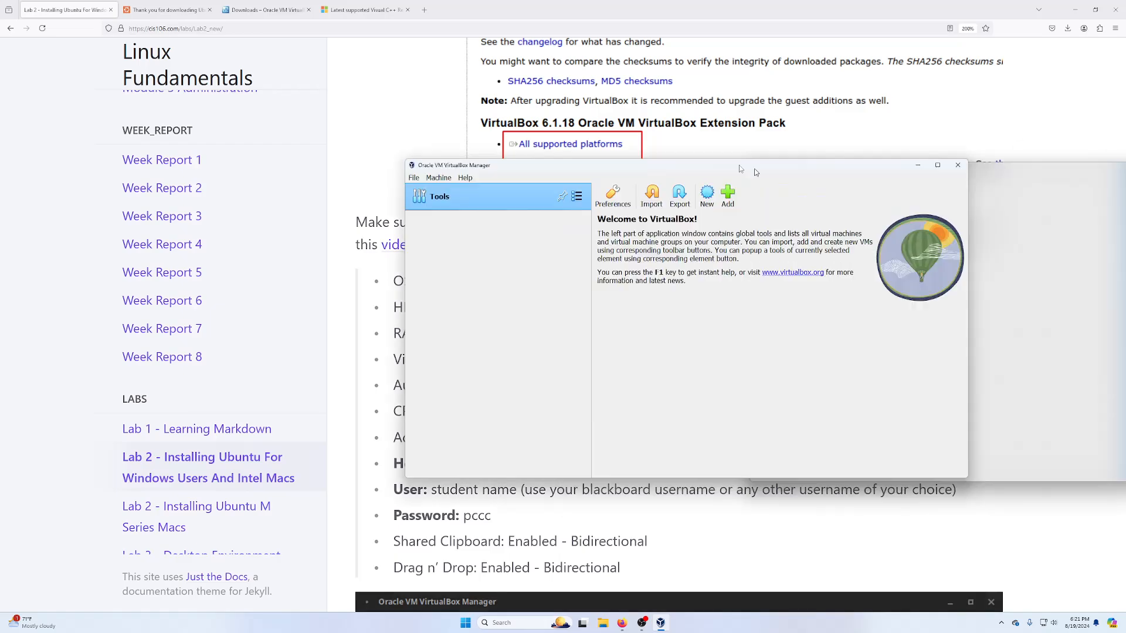
left_click_drag(752, 171, 897, 39)
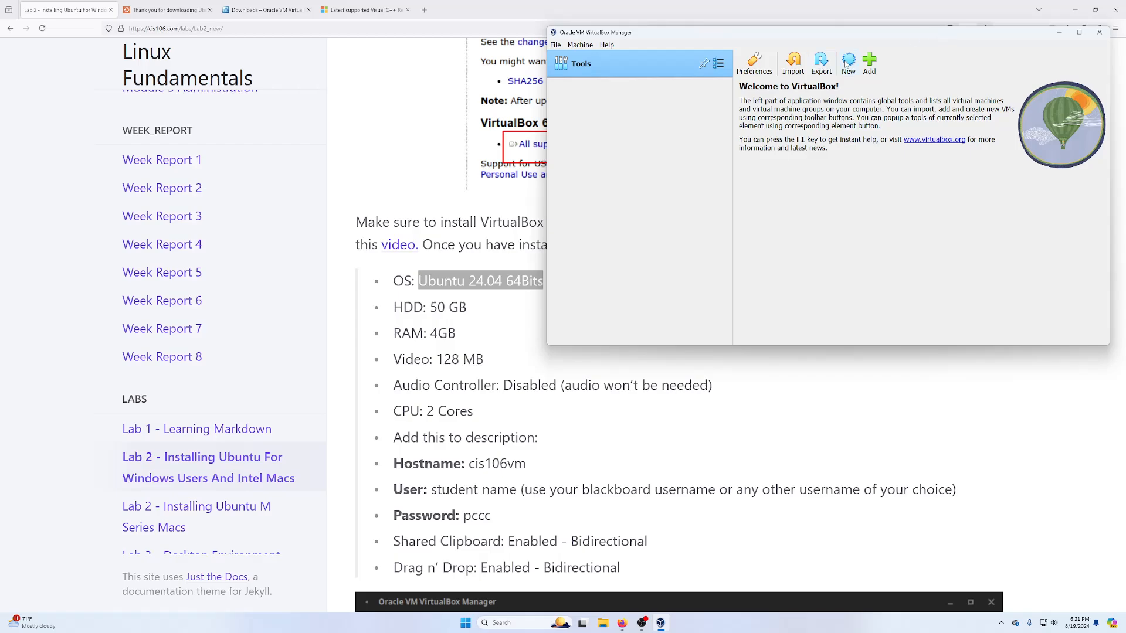
left_click(849, 68)
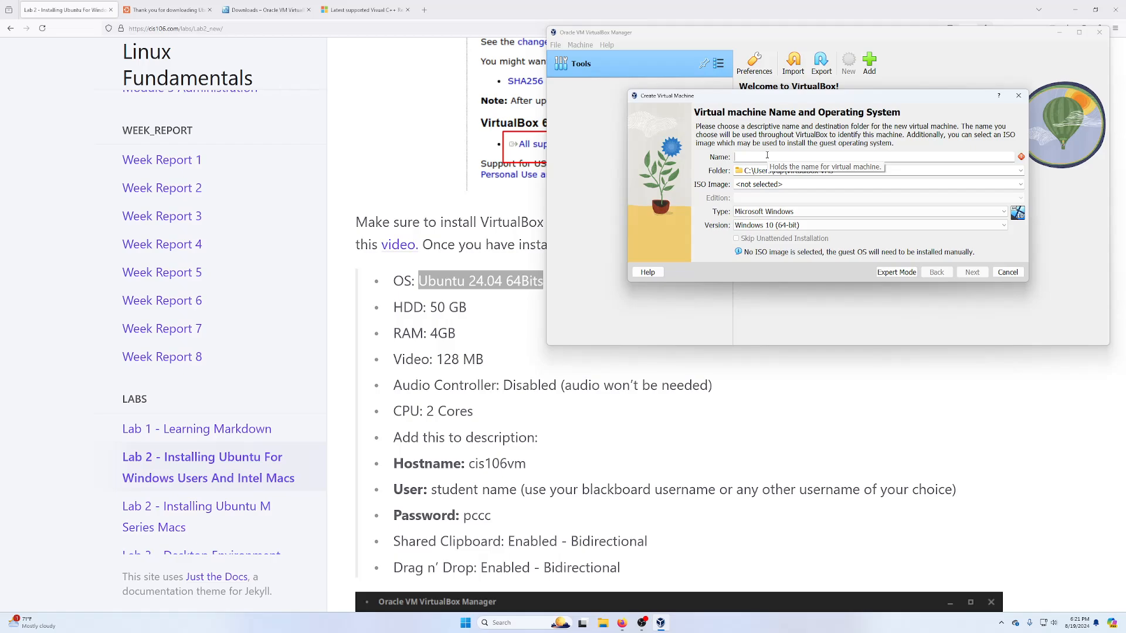
- Name the VM 'Ubuntu-Desktop 24.04', attach ubuntu-24.04-desktop-amd64.iso from Downloads, and skip unattended installation
type("Ubuntu")
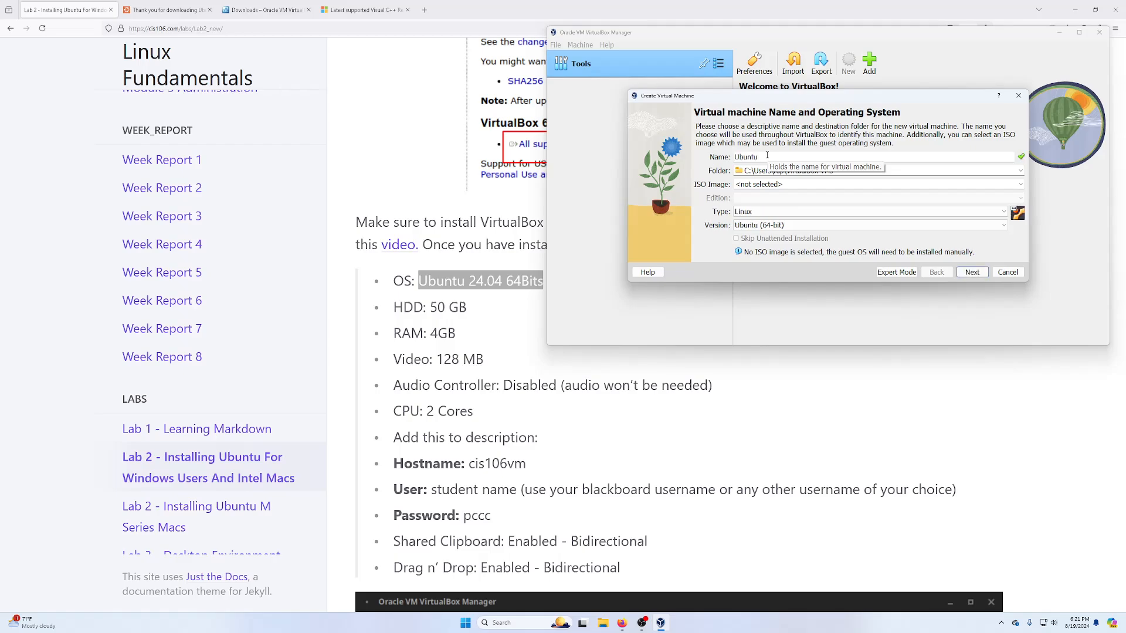
type("-Desktop 24")
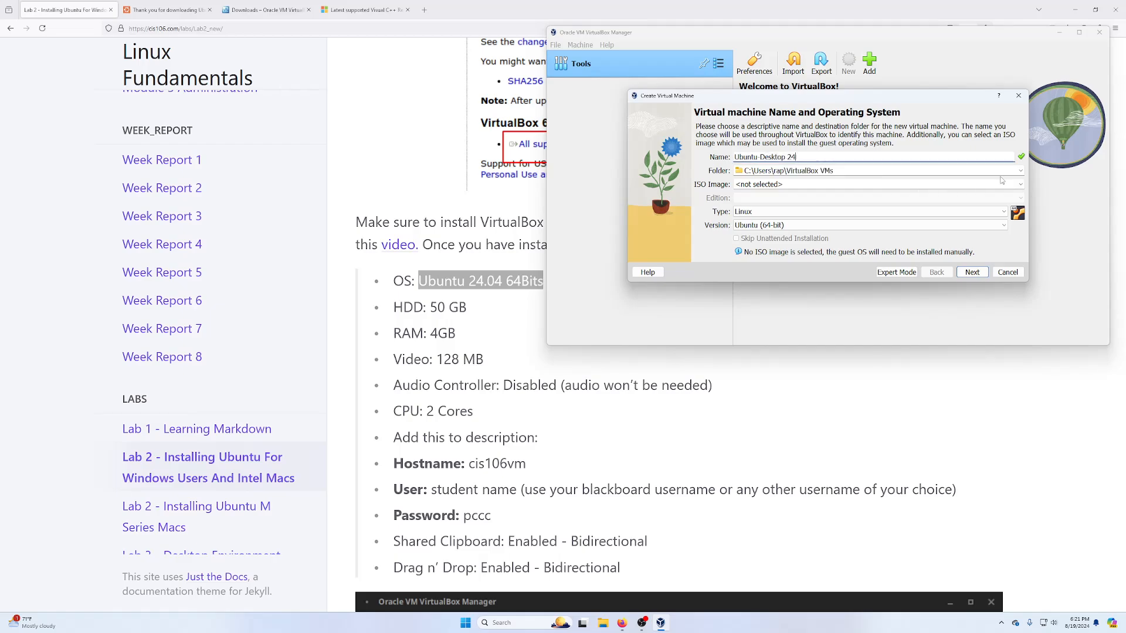
type(".04")
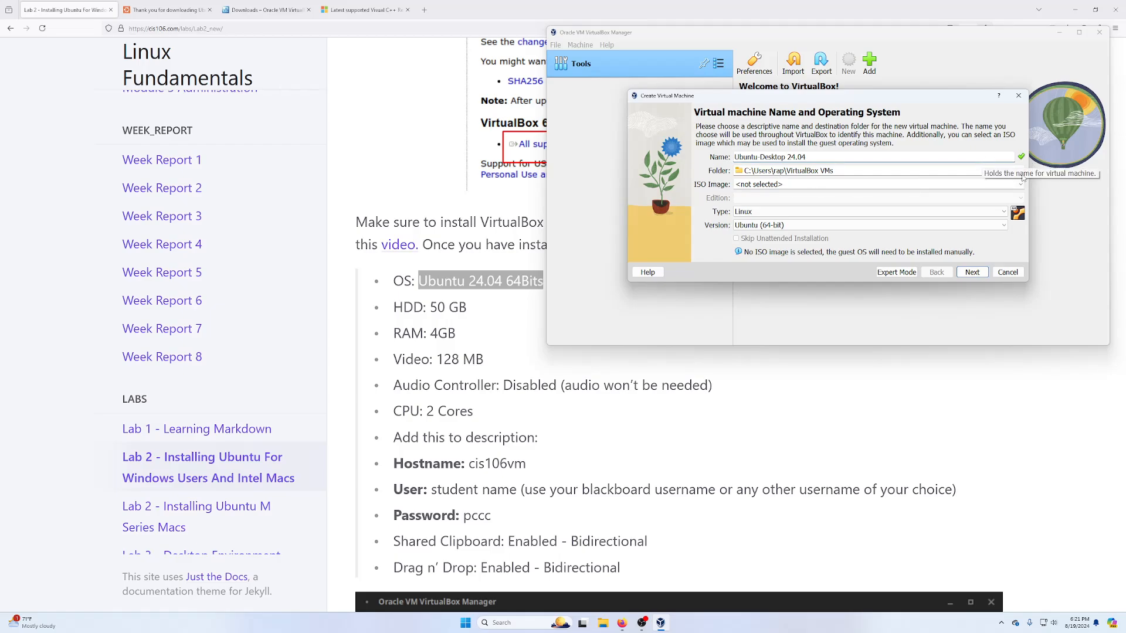
left_click(1020, 185)
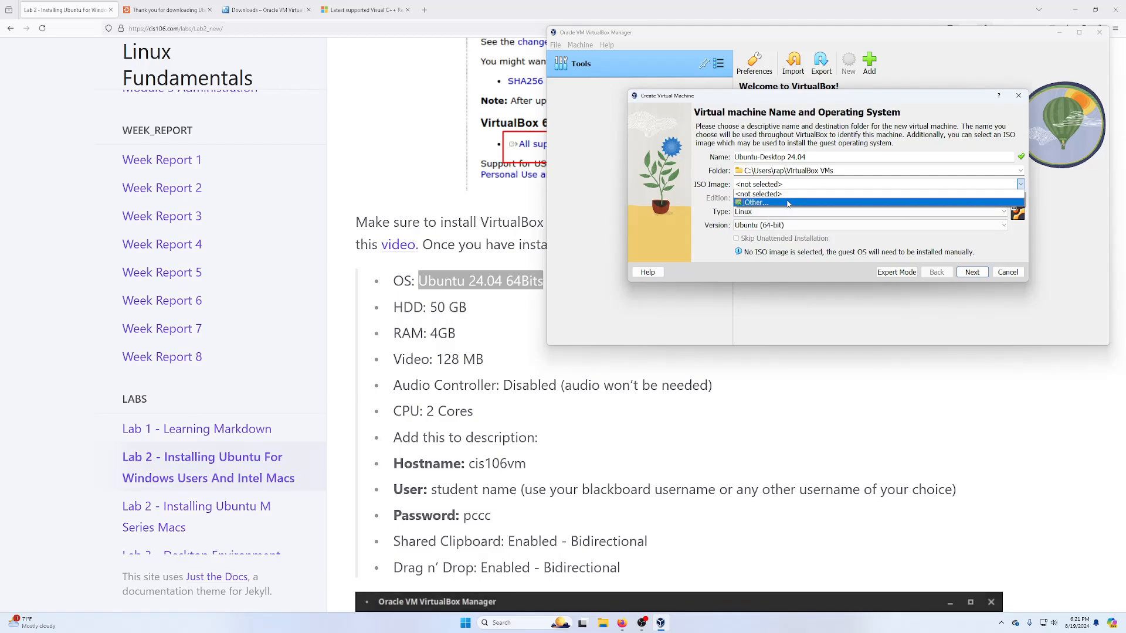
left_click(787, 203)
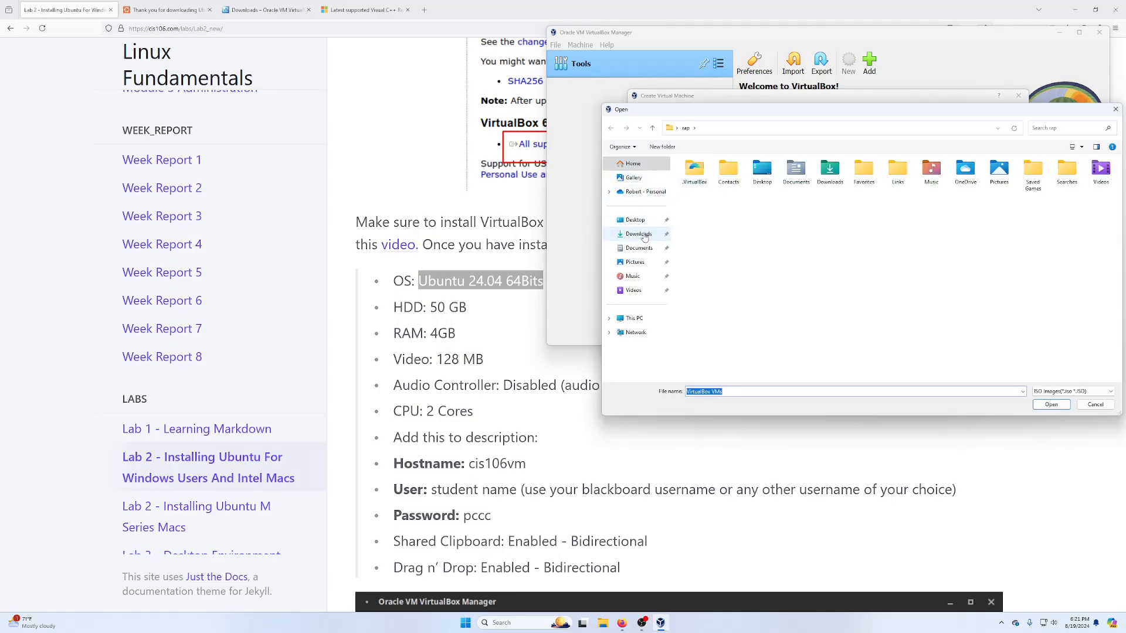
left_click(639, 234)
left_click(748, 186)
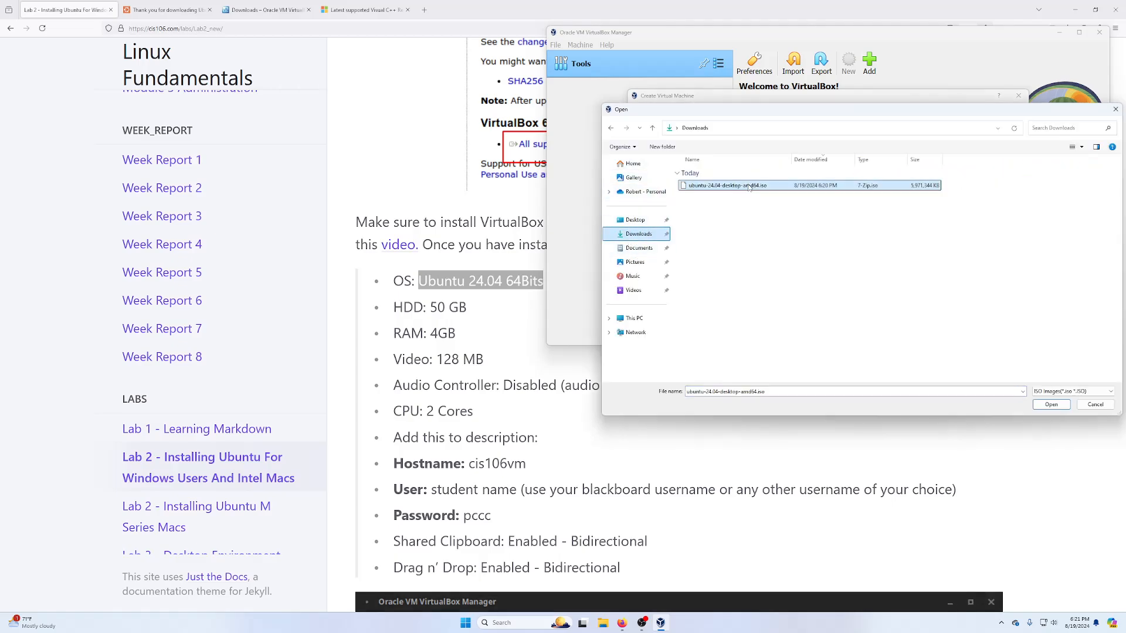
left_click(1051, 405)
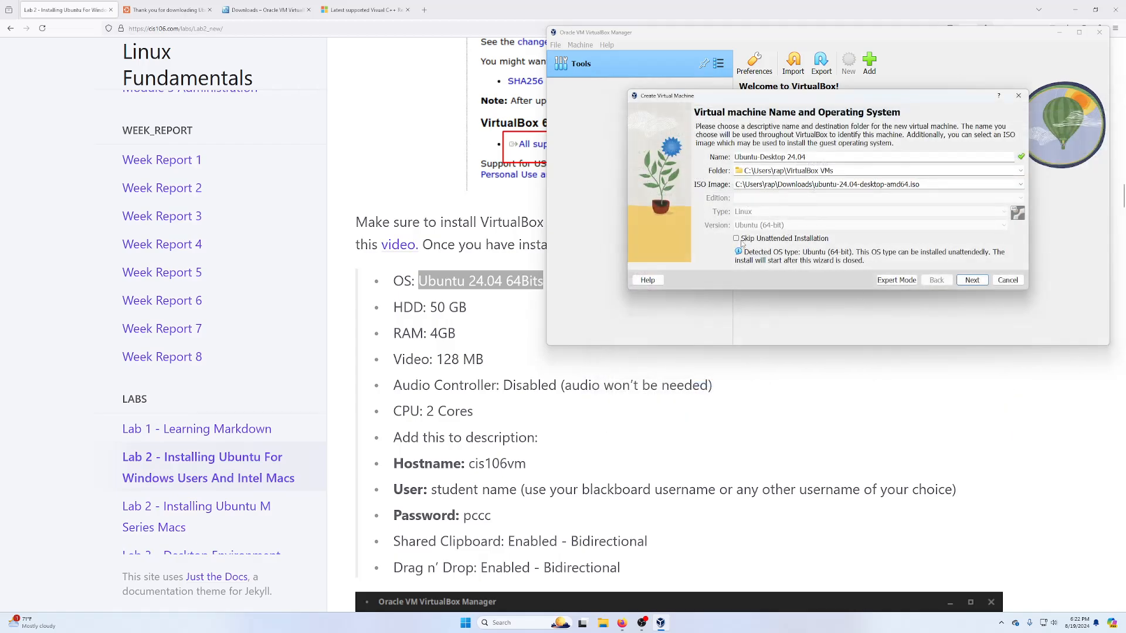
left_click(739, 240)
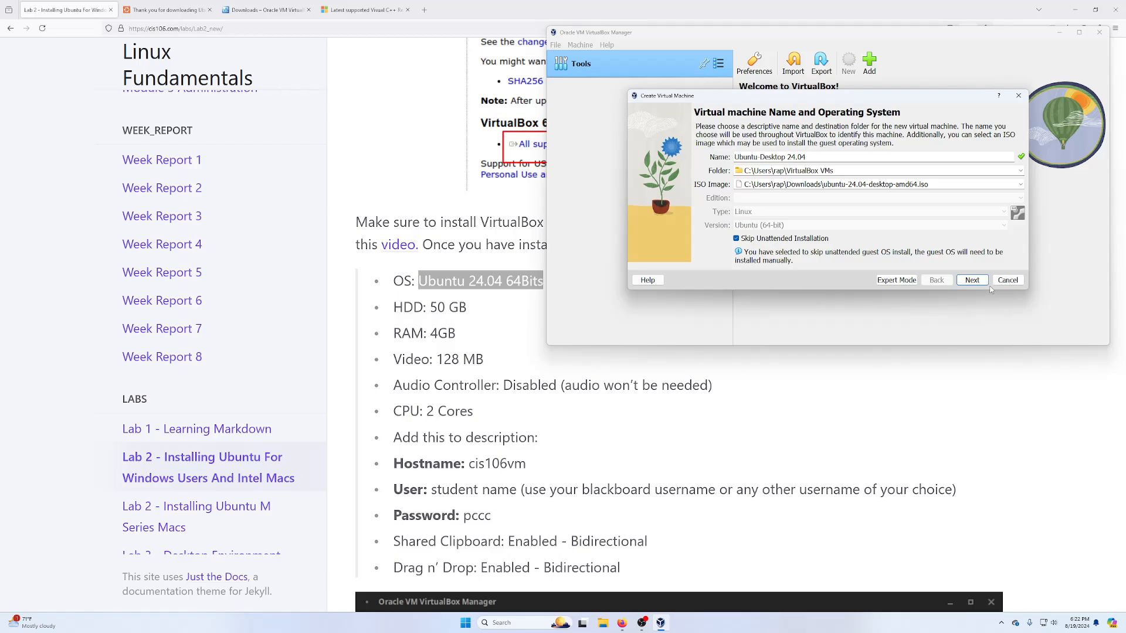
left_click(971, 280)
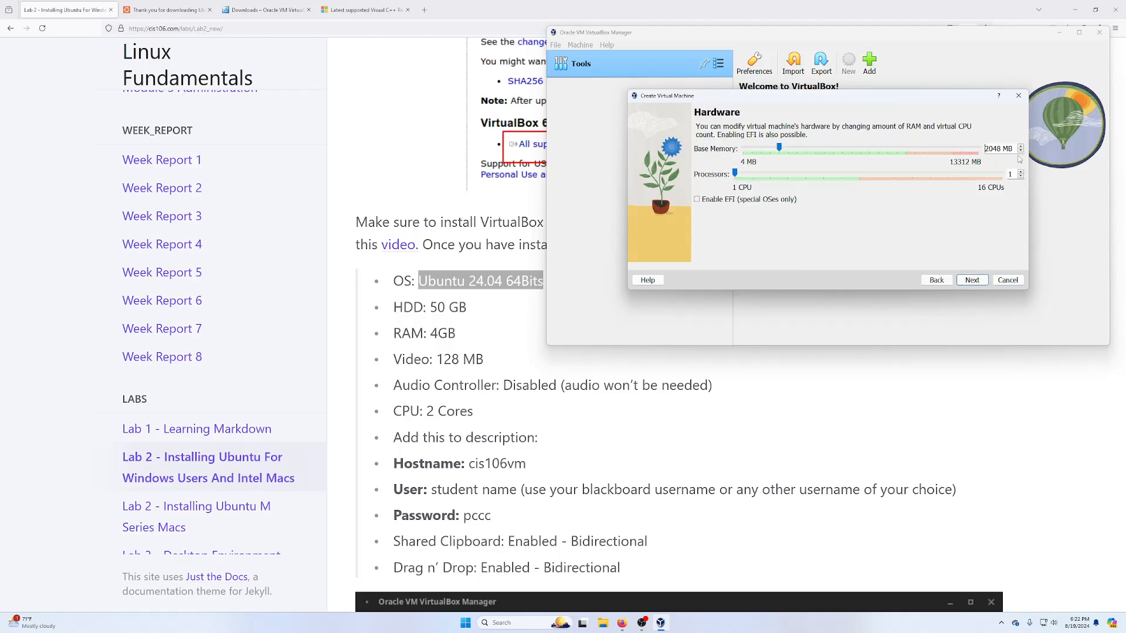
- Give the VM 4096 MB base memory and 2 processors
key("BackSpace")
type("4")
key("Delete")
key("Delete")
key("Delete")
type("096")
left_click(1021, 171)
left_click(971, 283)
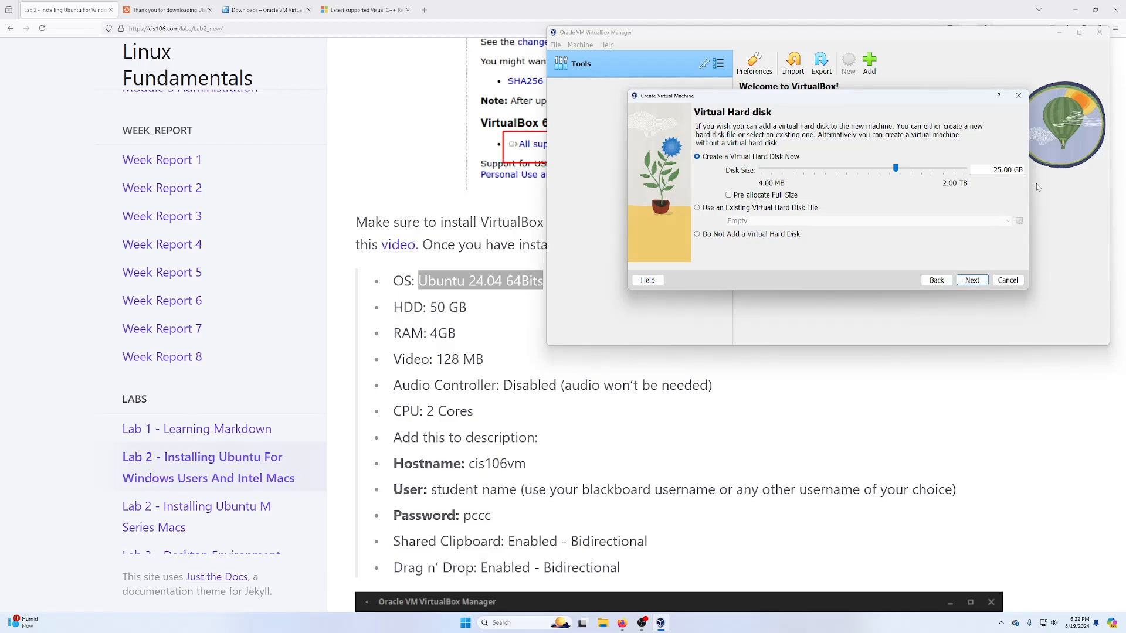
- Set the virtual hard disk to 50 GB and create the VM
key("BackSpace")
key("BackSpace")
type("50")
left_click(973, 280)
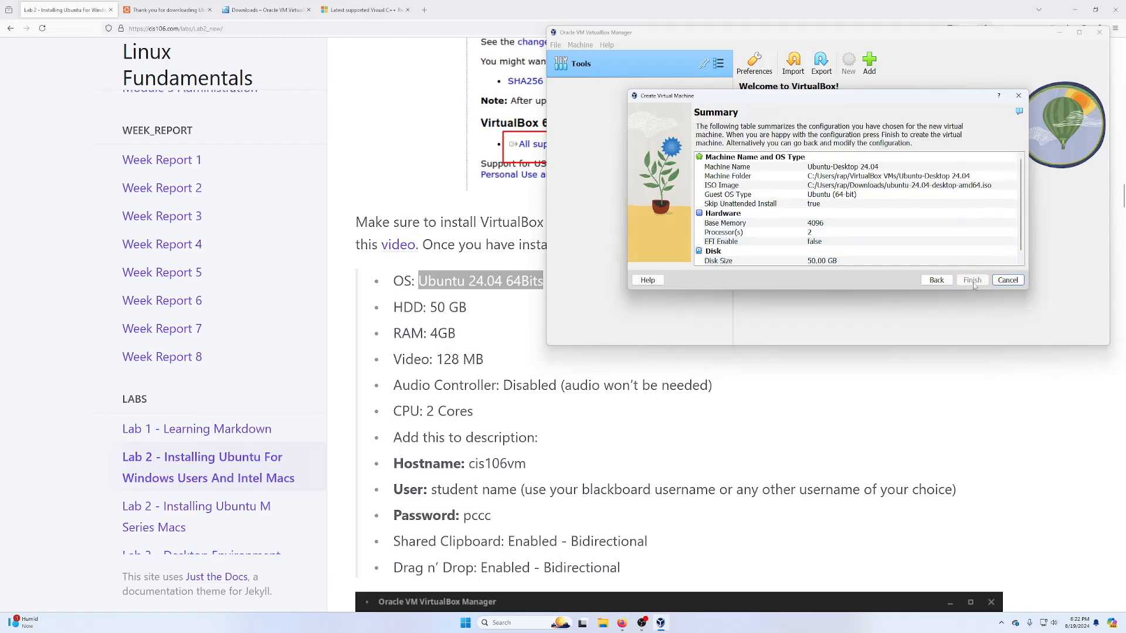
left_click(972, 280)
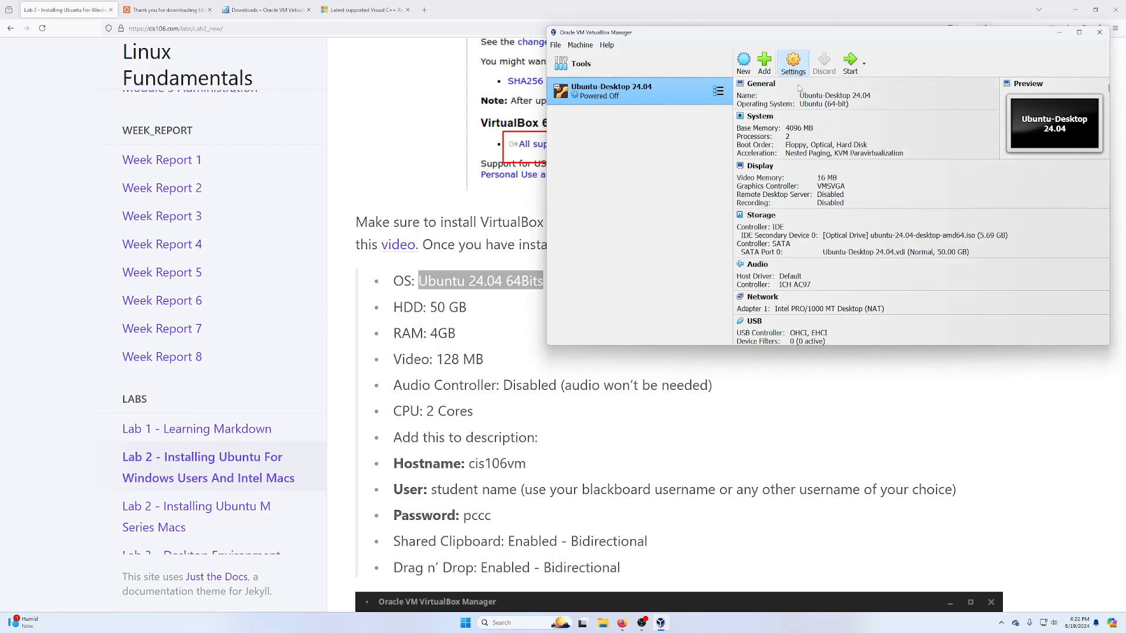
- Set Shared Clipboard and Drag'n'Drop to Bidirectional in the VM's advanced general settings
left_click(794, 65)
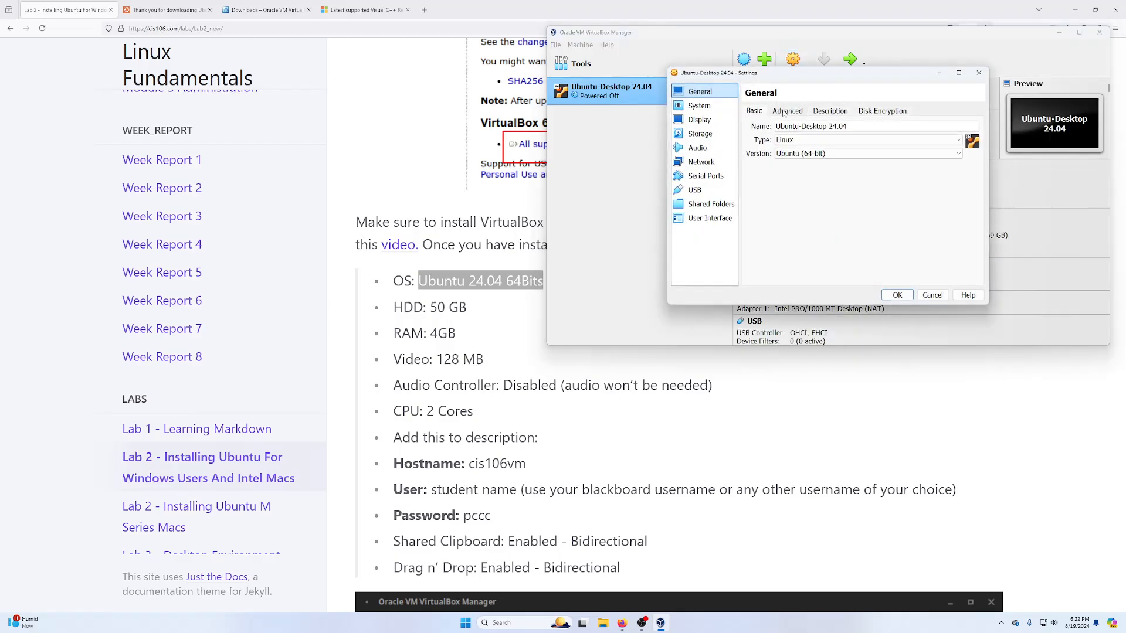
left_click(784, 112)
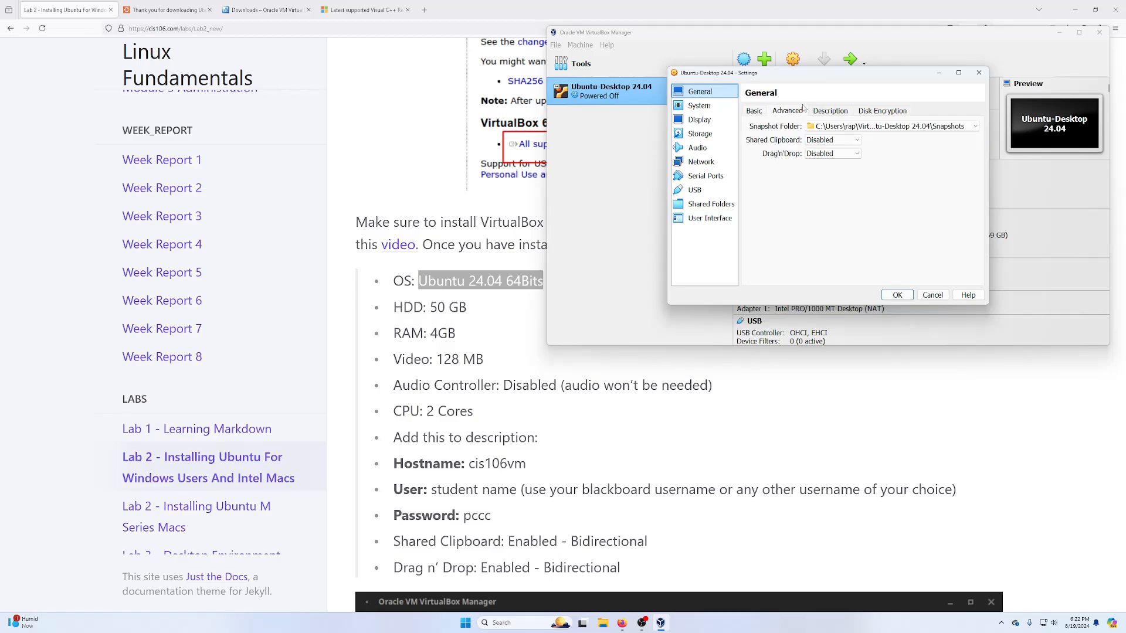
left_click(815, 139)
left_click(824, 174)
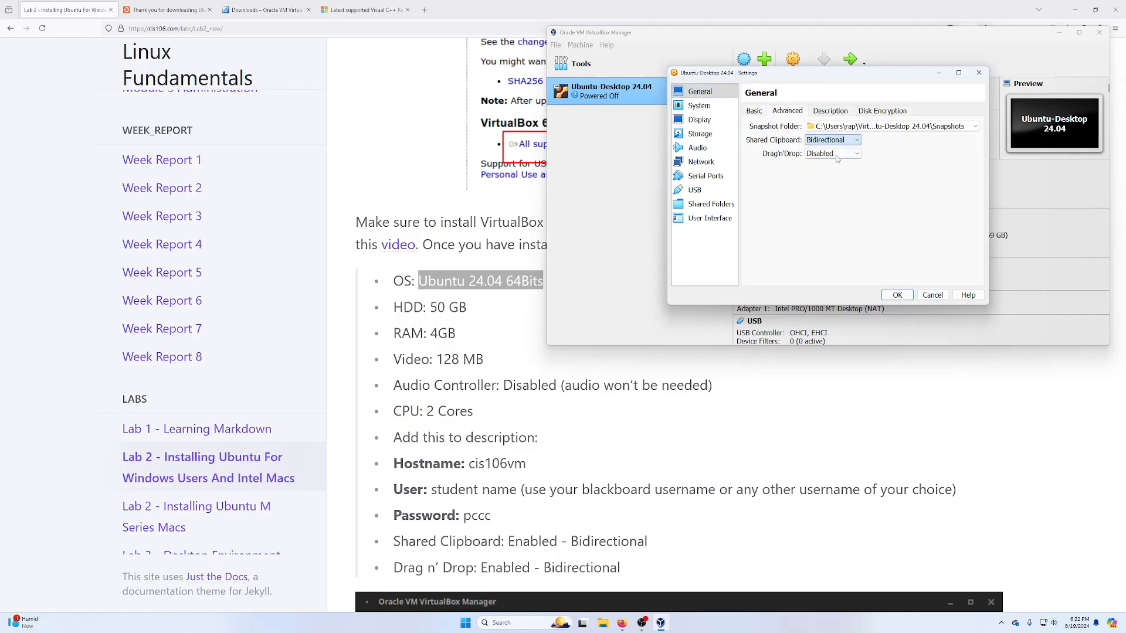
left_click(836, 154)
left_click(824, 188)
- Write description lines for hostname cis106, the username, and the password
left_click(831, 114)
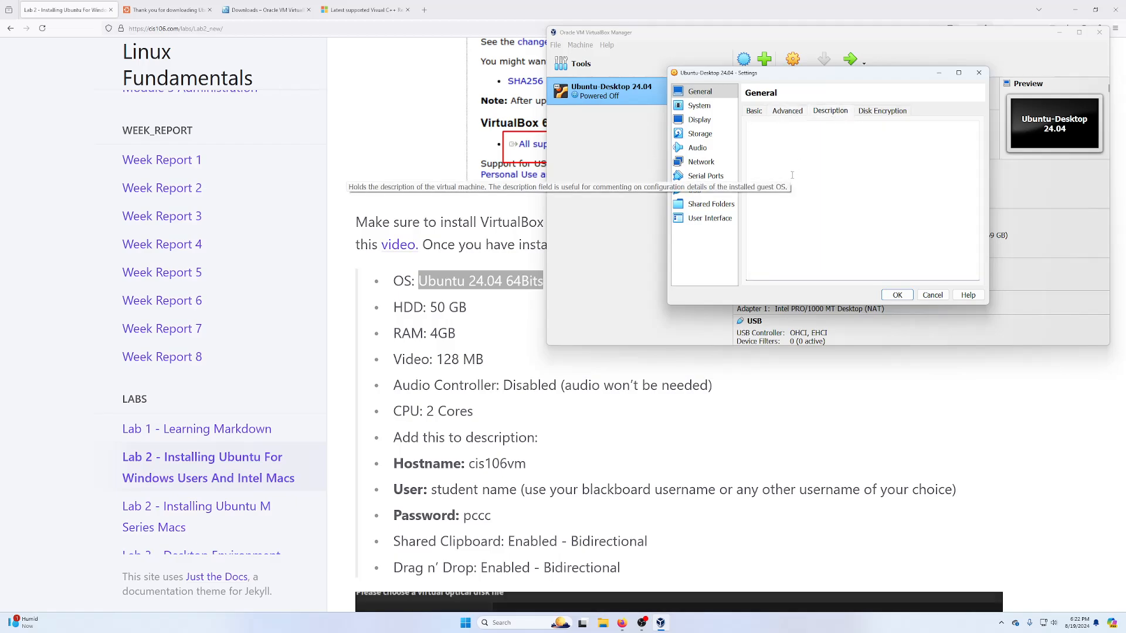
type("hostname: cis106")
key("Return")
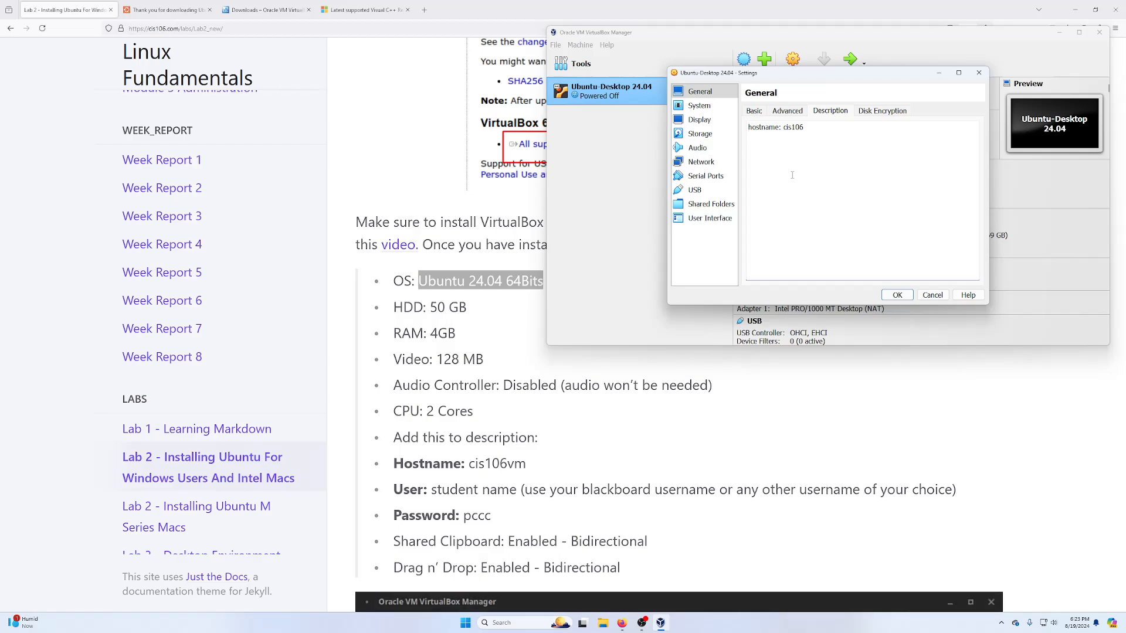
key("Return")
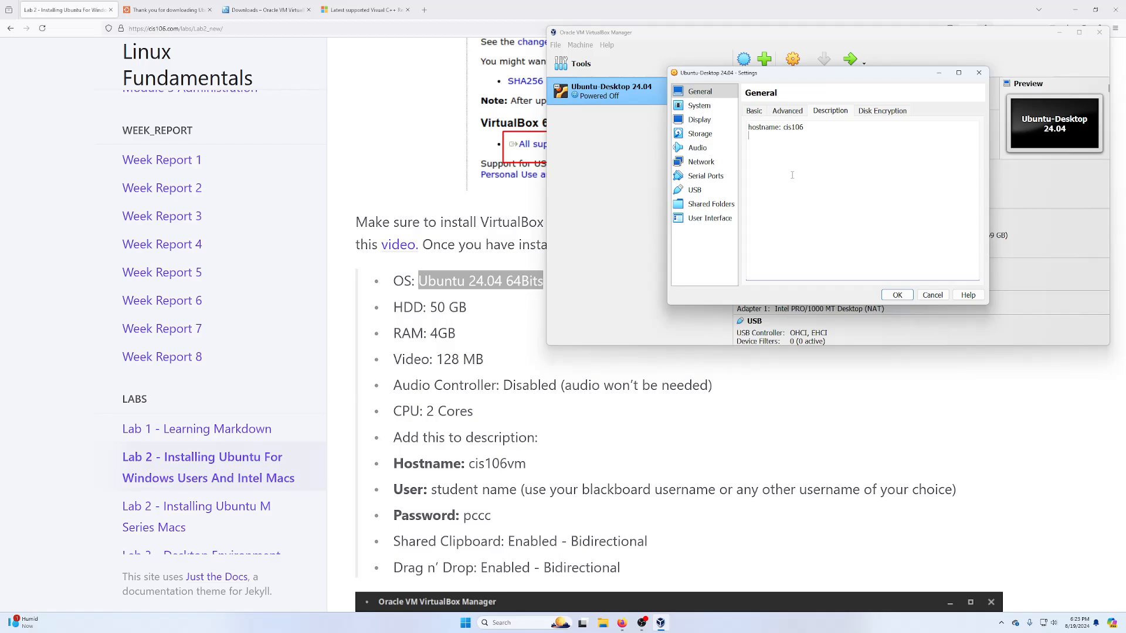
type("user:r")
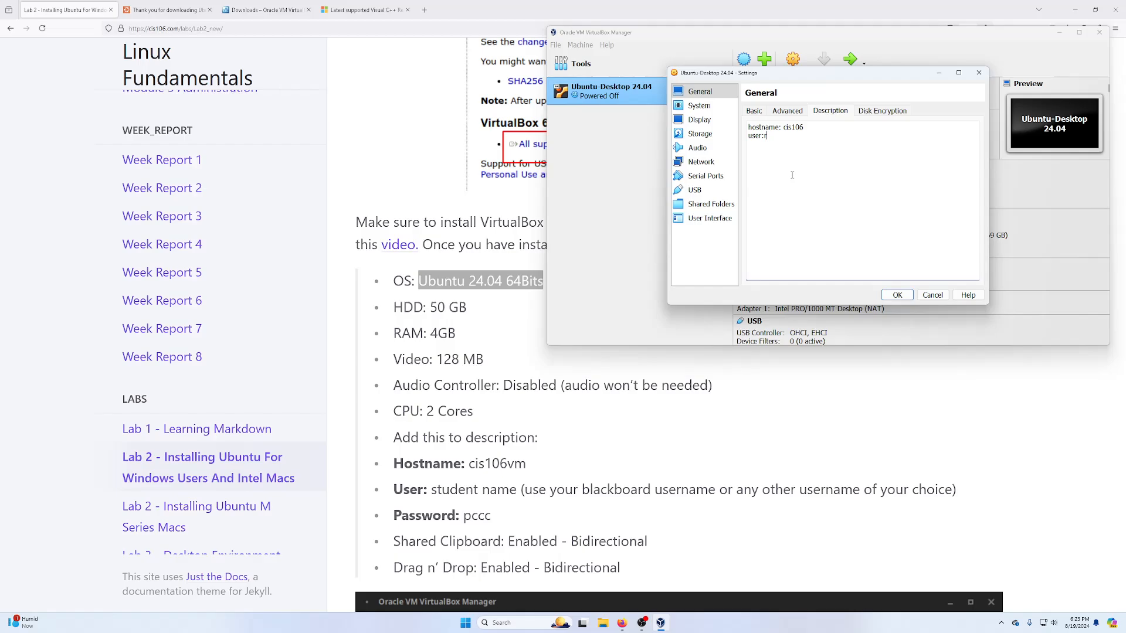
type("ap")
key("Left")
key("Left")
key("Left")
key("Return")
type("sword:")
- Remove Floppy from the VM's boot order
left_click(710, 107)
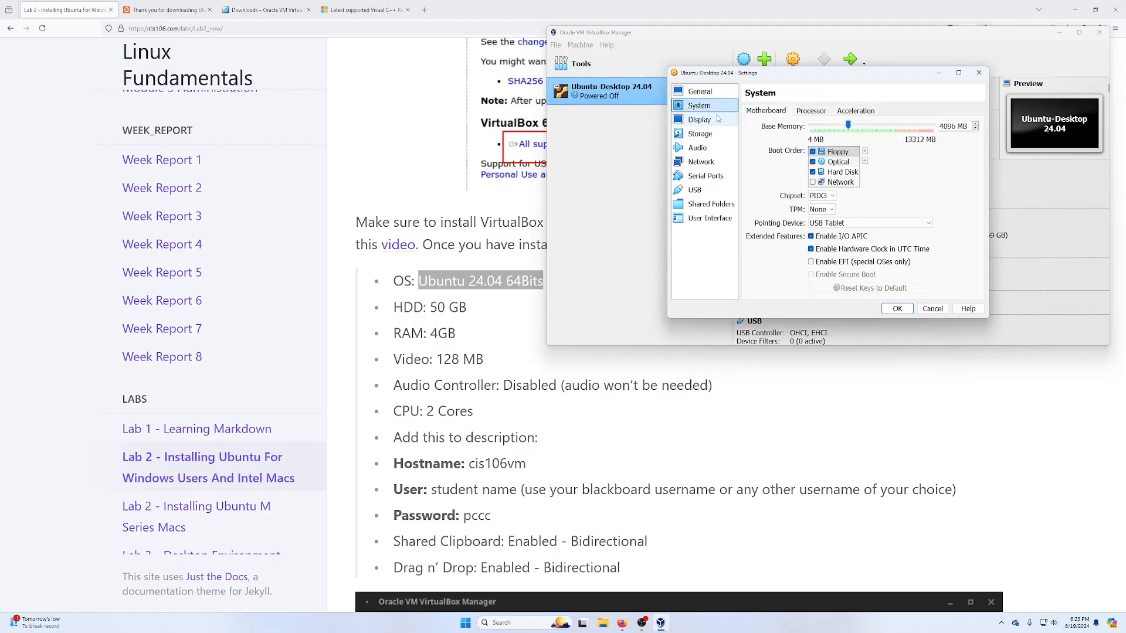
left_click(838, 152)
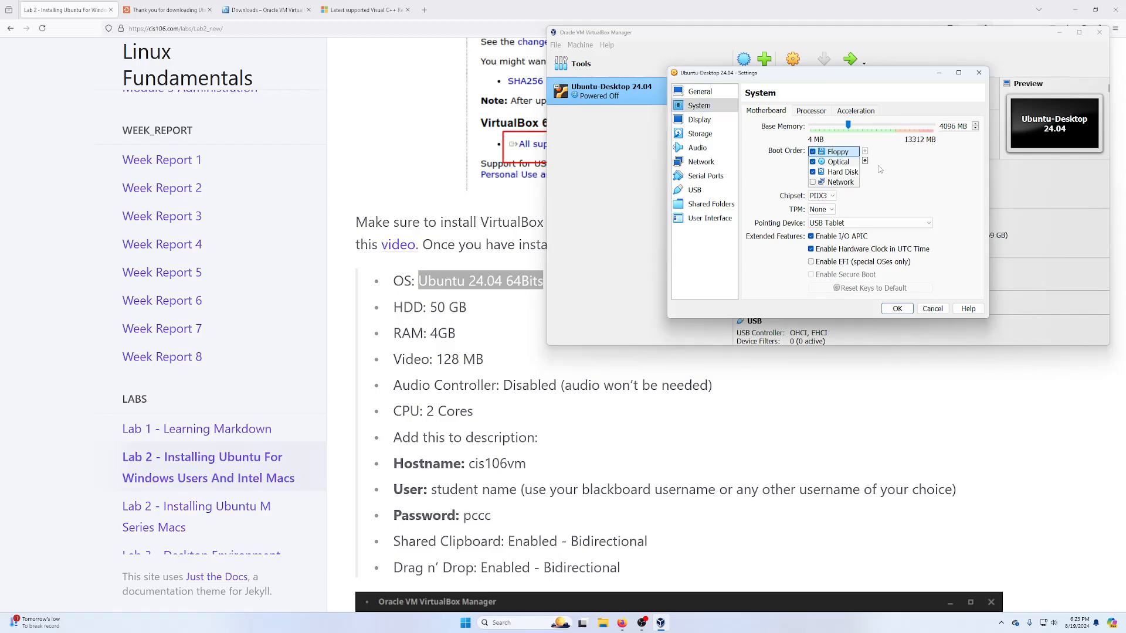
key("space")
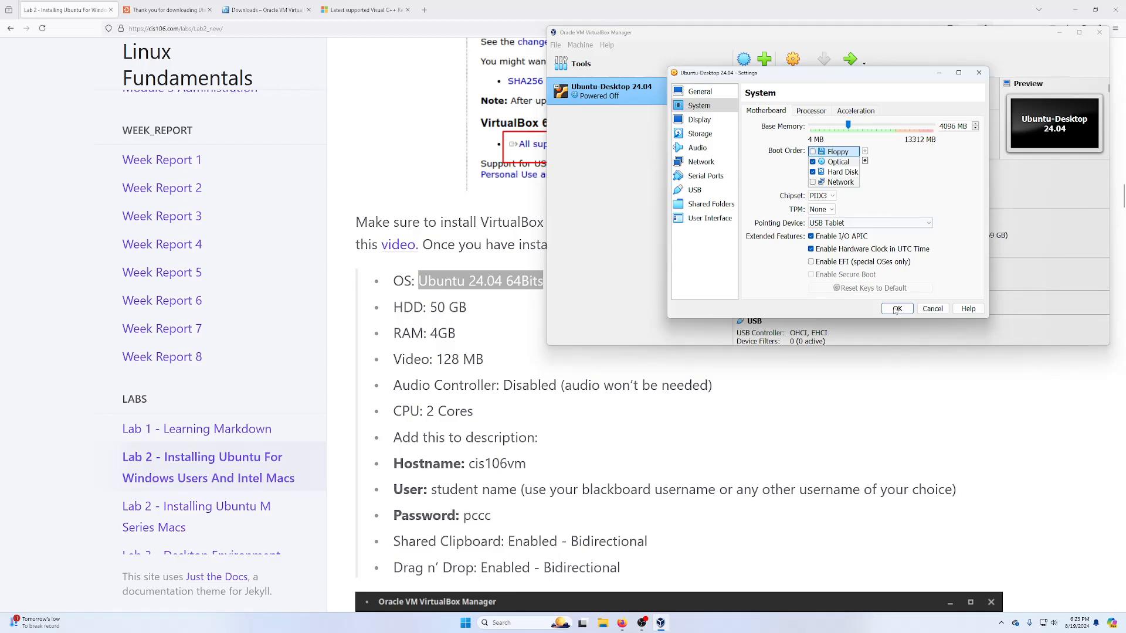
left_click(810, 111)
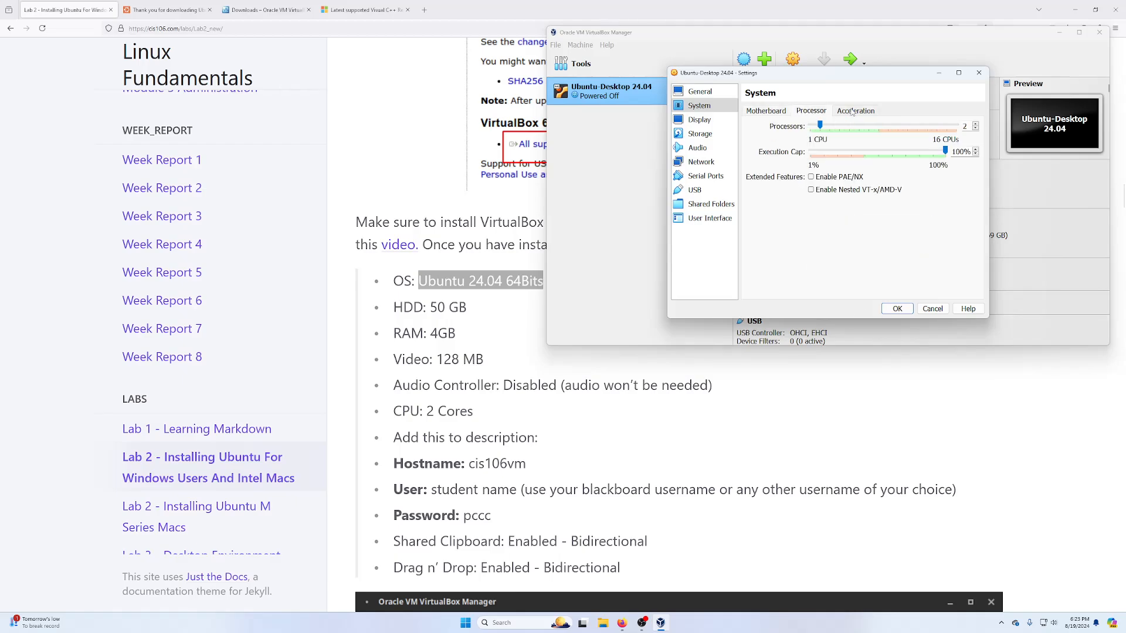
left_click(856, 111)
left_click(810, 111)
left_click(762, 111)
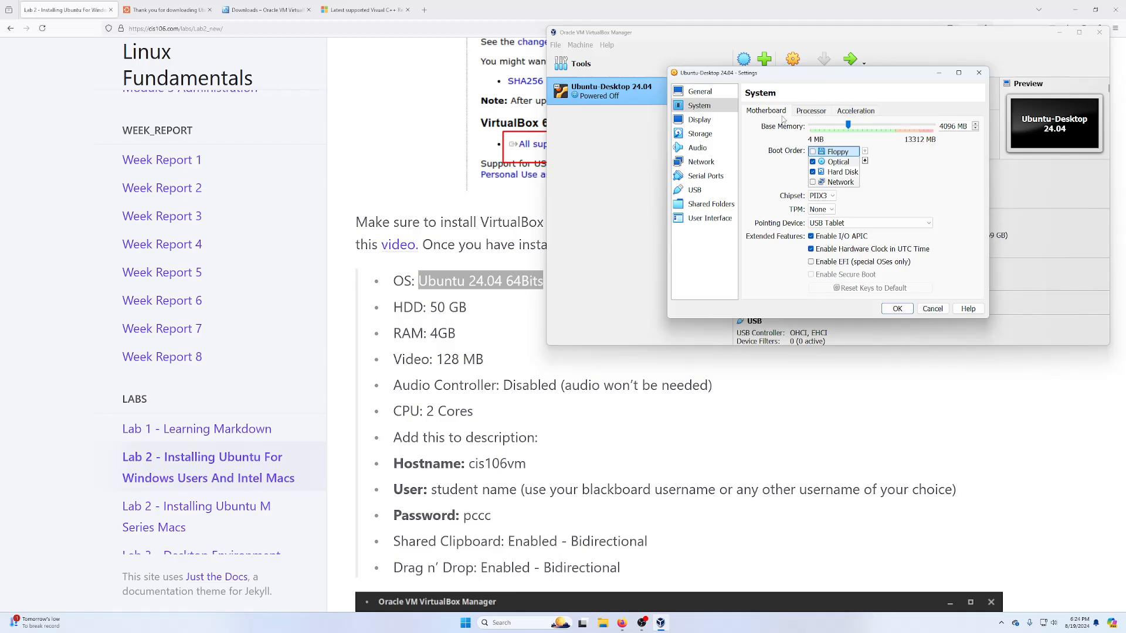
- Set video memory to 128 MB, disable audio, and save the VM settings
left_click(713, 122)
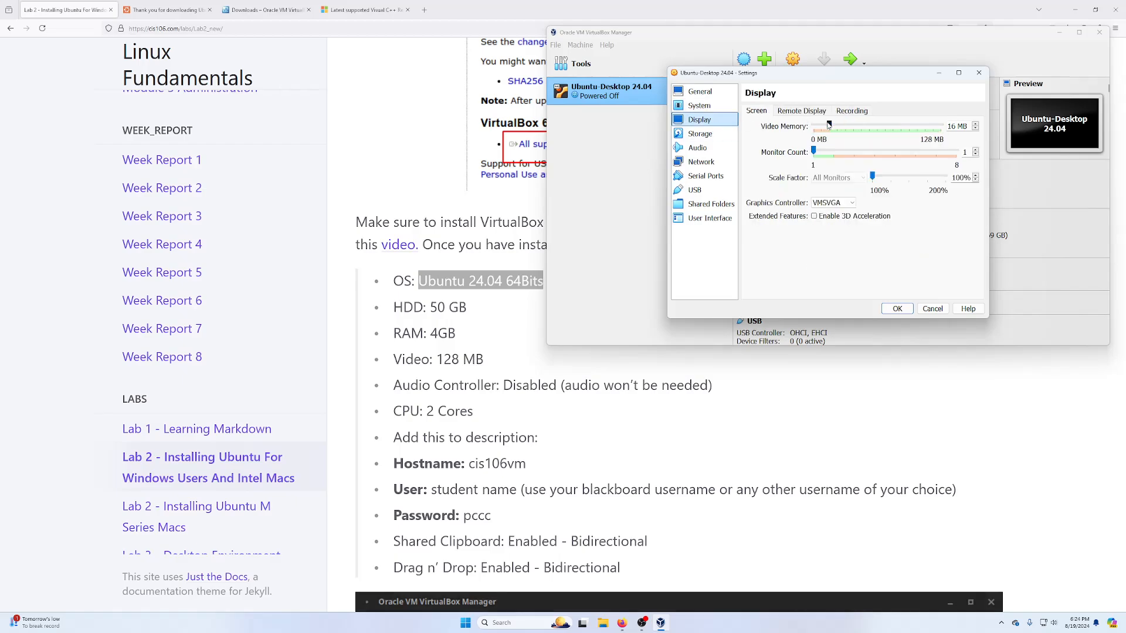
left_click_drag(828, 125, 941, 125)
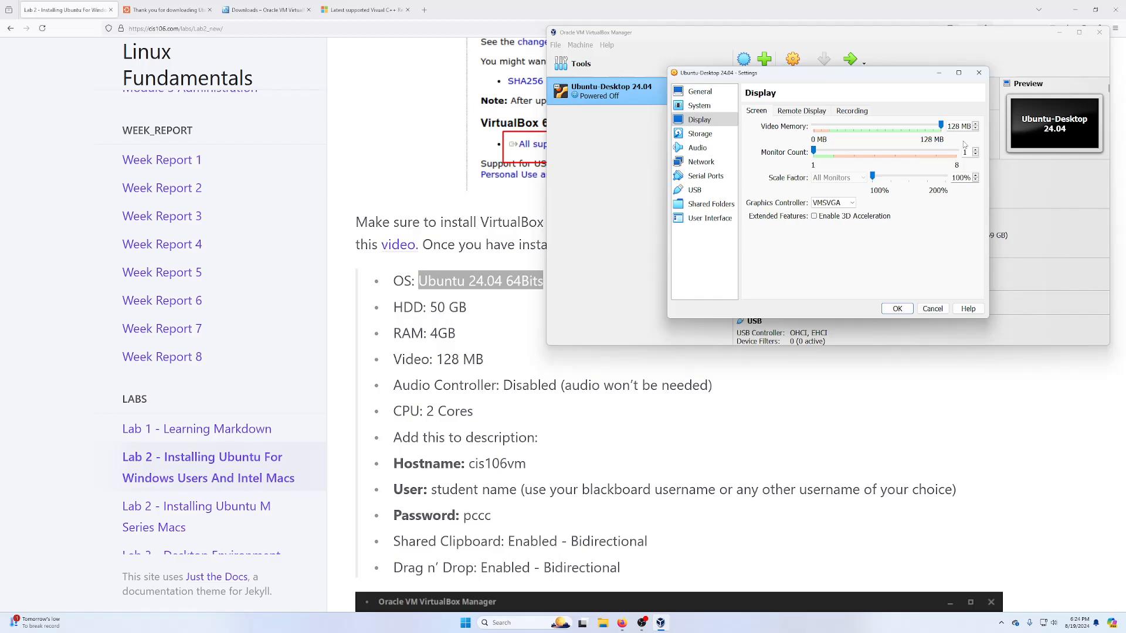
left_click(701, 134)
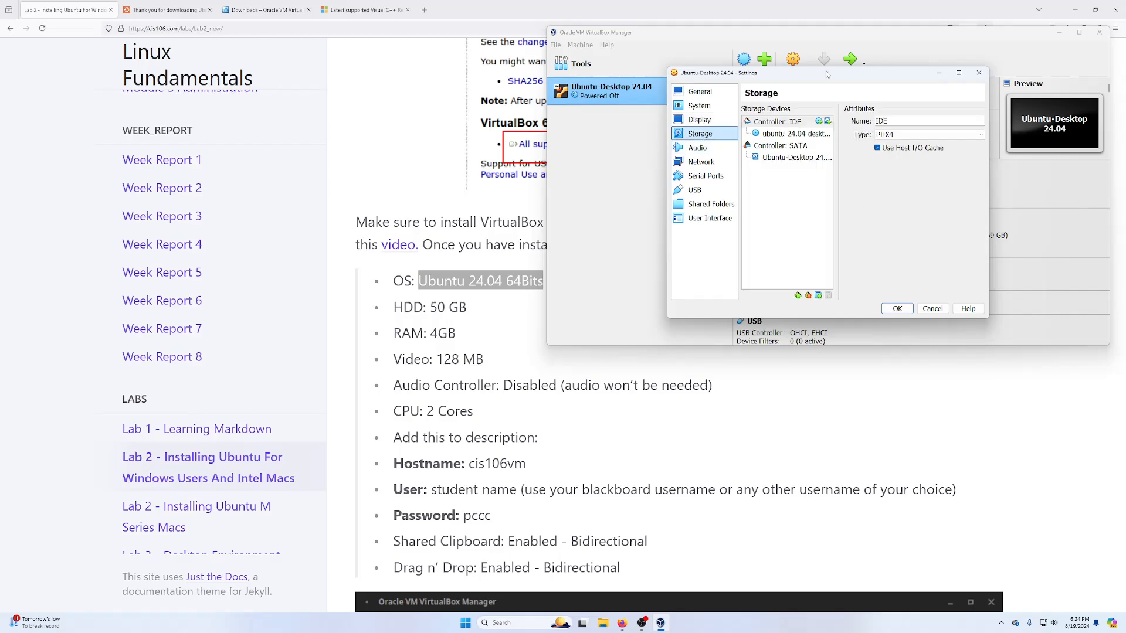
left_click(697, 149)
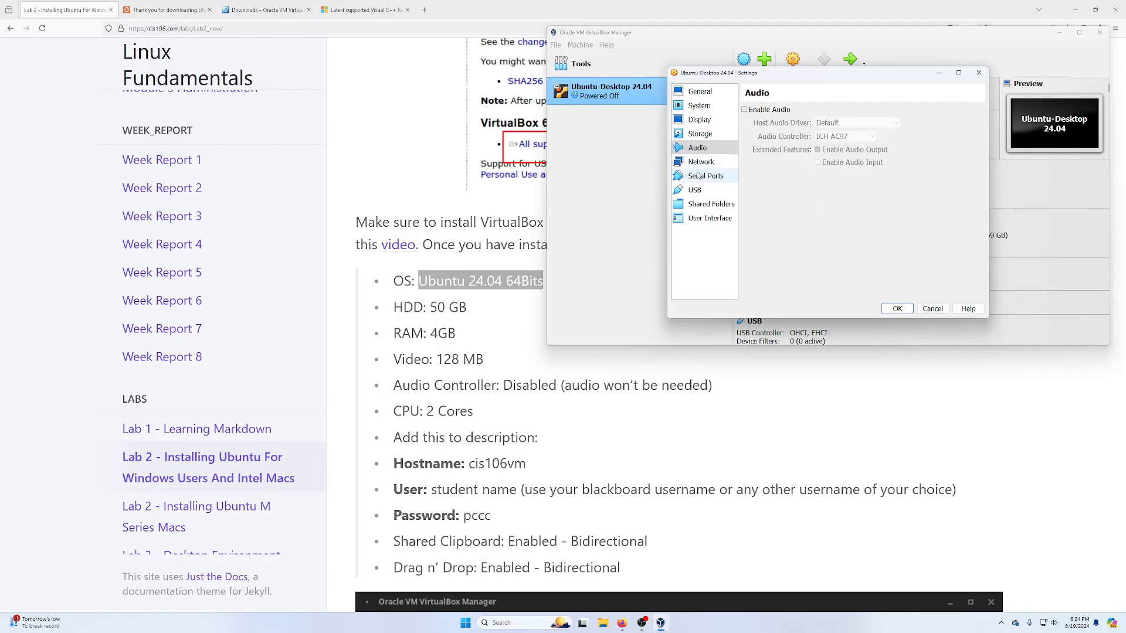
left_click(897, 309)
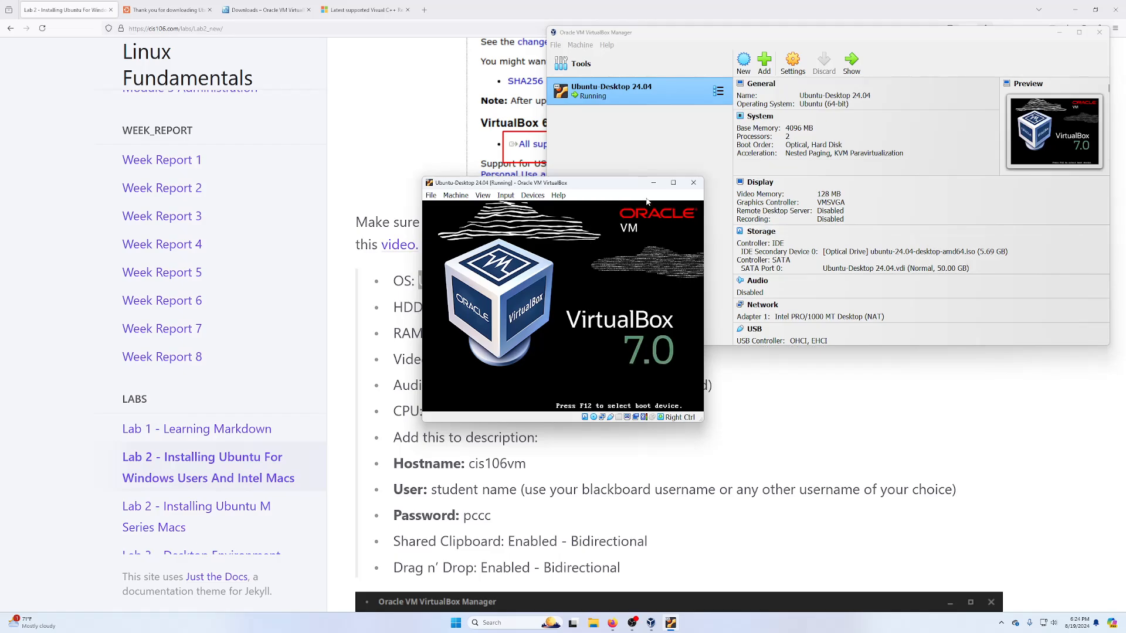
- Boot the VM's 'Try or Install Ubuntu' entry and maximize the VM window
left_click(523, 310)
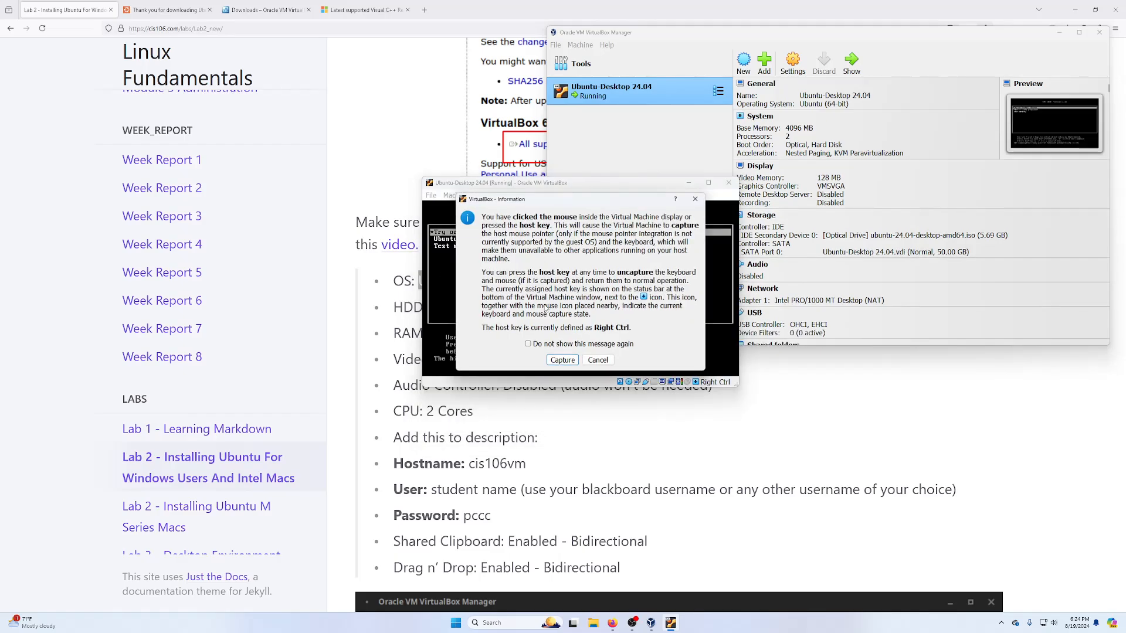
left_click(562, 360)
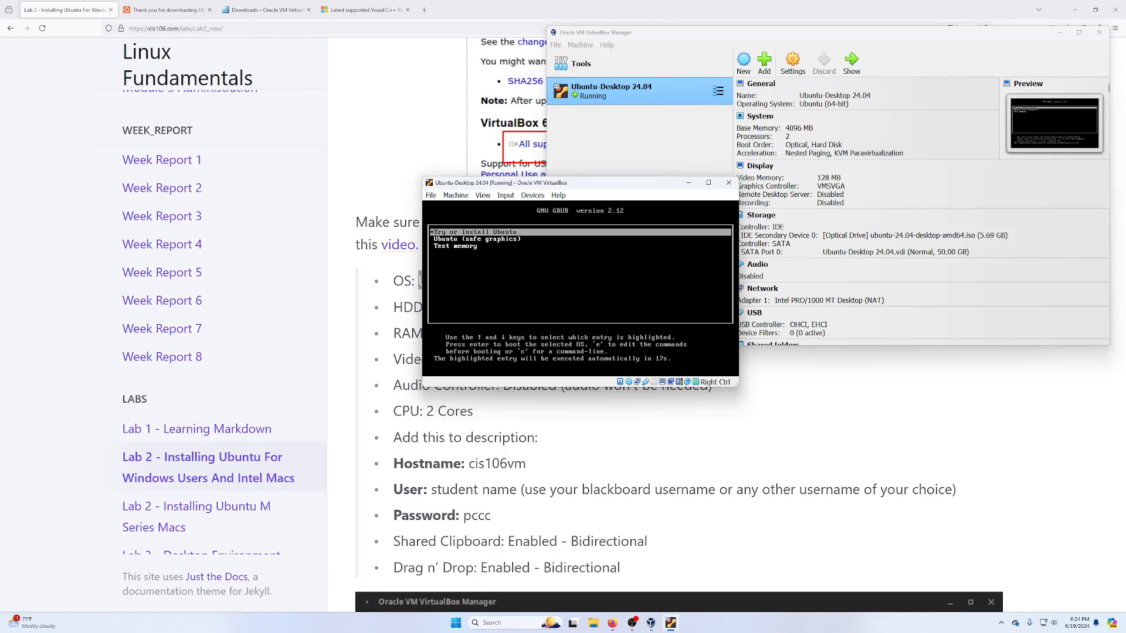
key("Down")
key("Up")
key("Down")
key("Down")
key("Up")
key("Up")
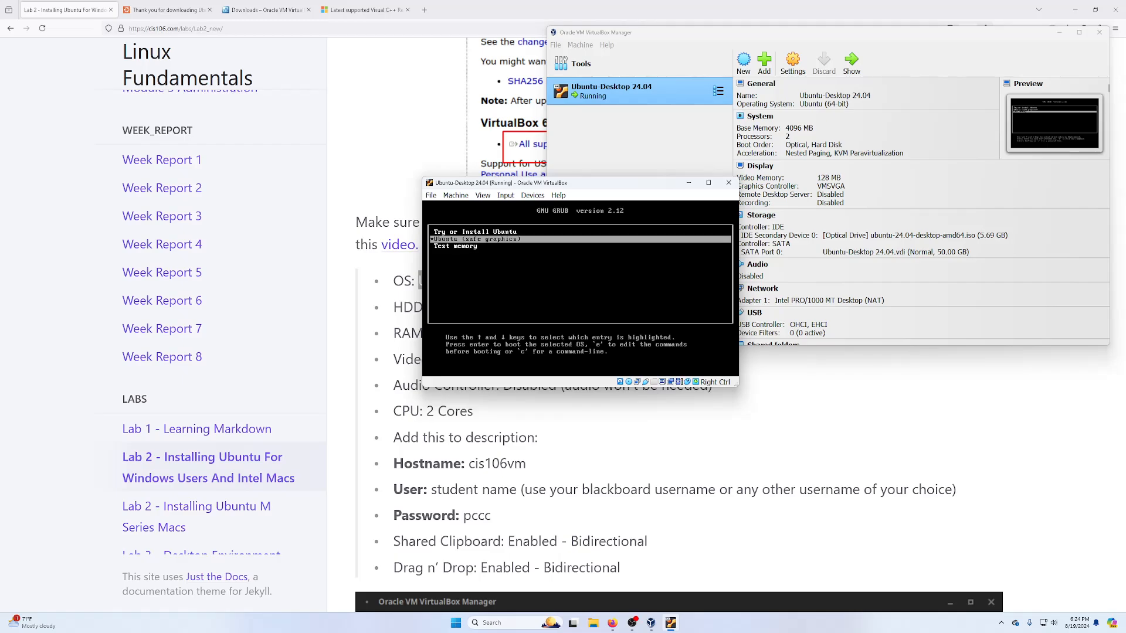
key("Down")
key("Up")
key("Return")
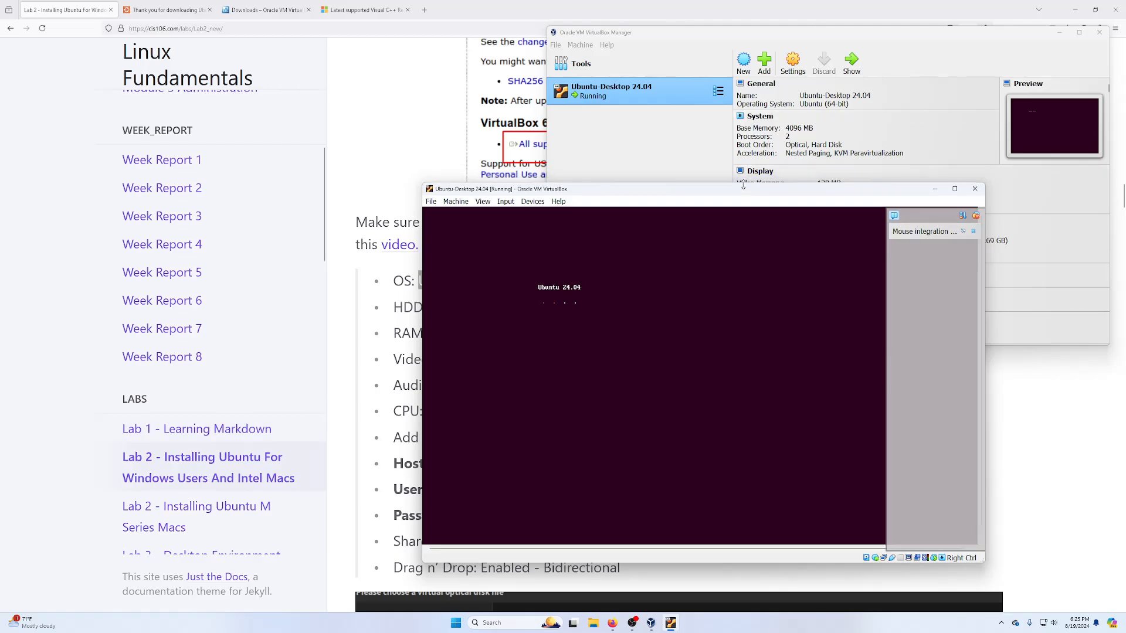
left_click(818, 130)
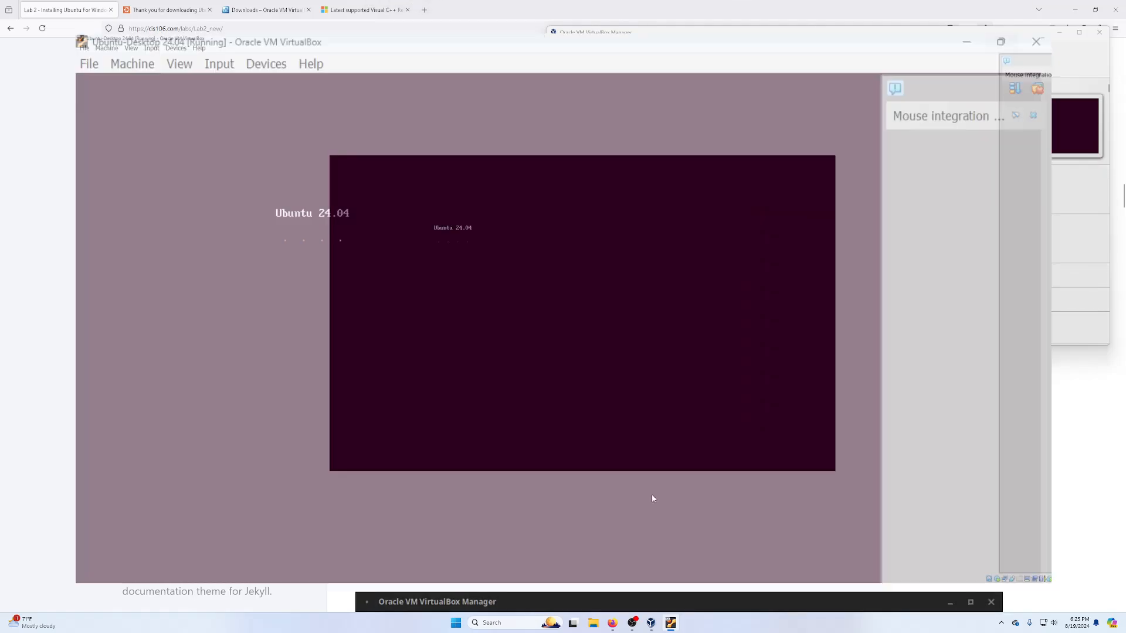
- Advance the installer with English, US keyboard and wired internet, then update it to the latest version
left_click(1116, 31)
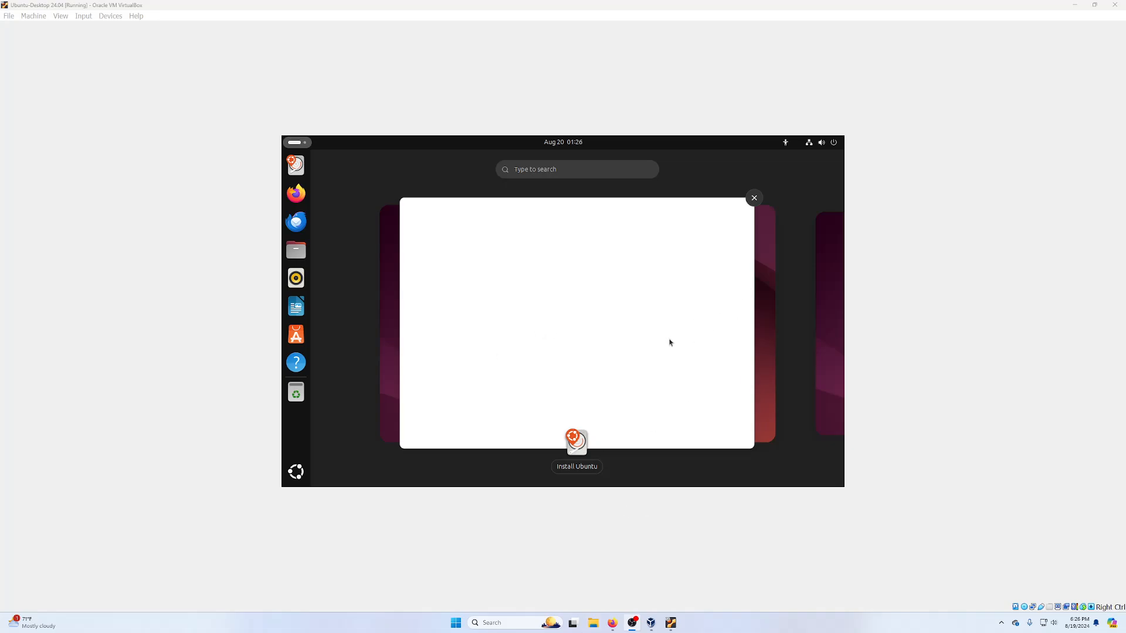
left_click(598, 283)
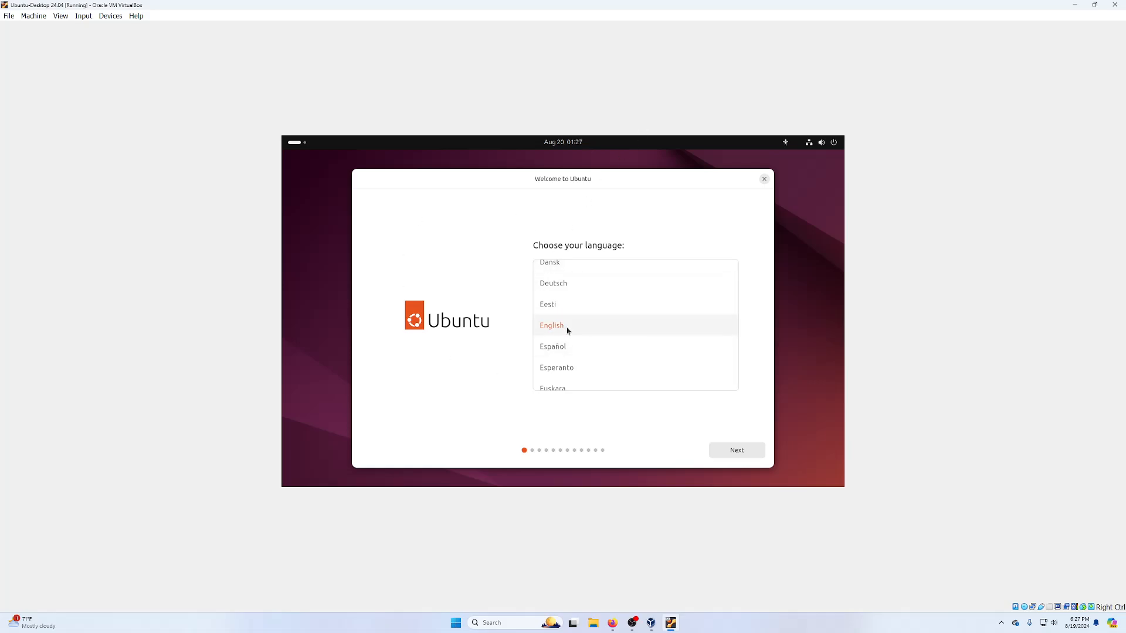
left_click(730, 455)
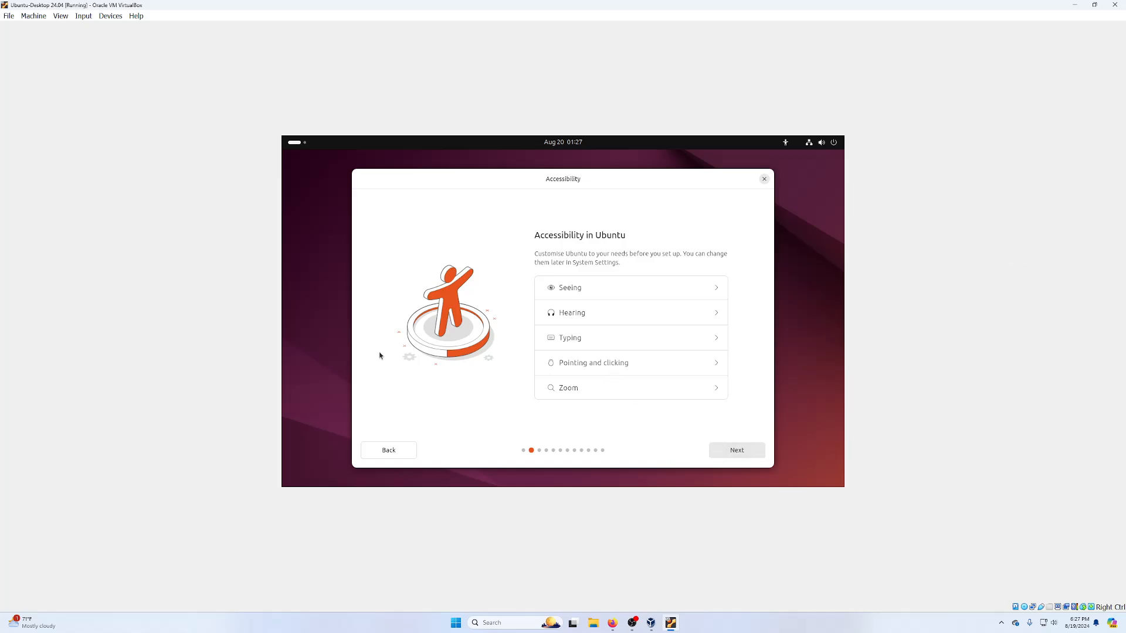
left_click(737, 450)
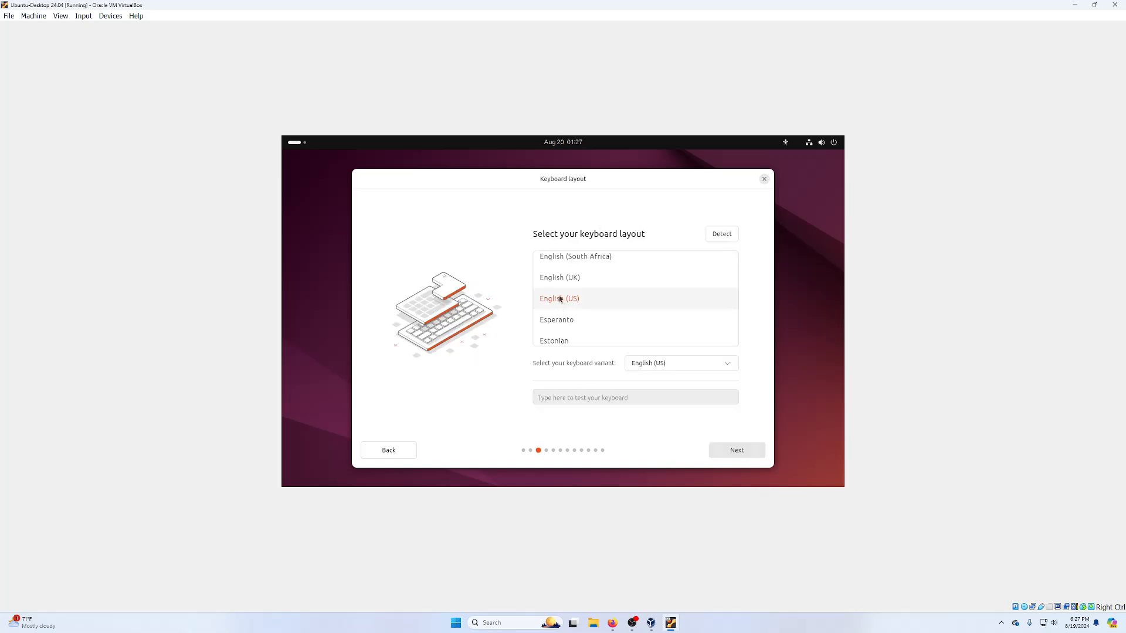
left_click(724, 450)
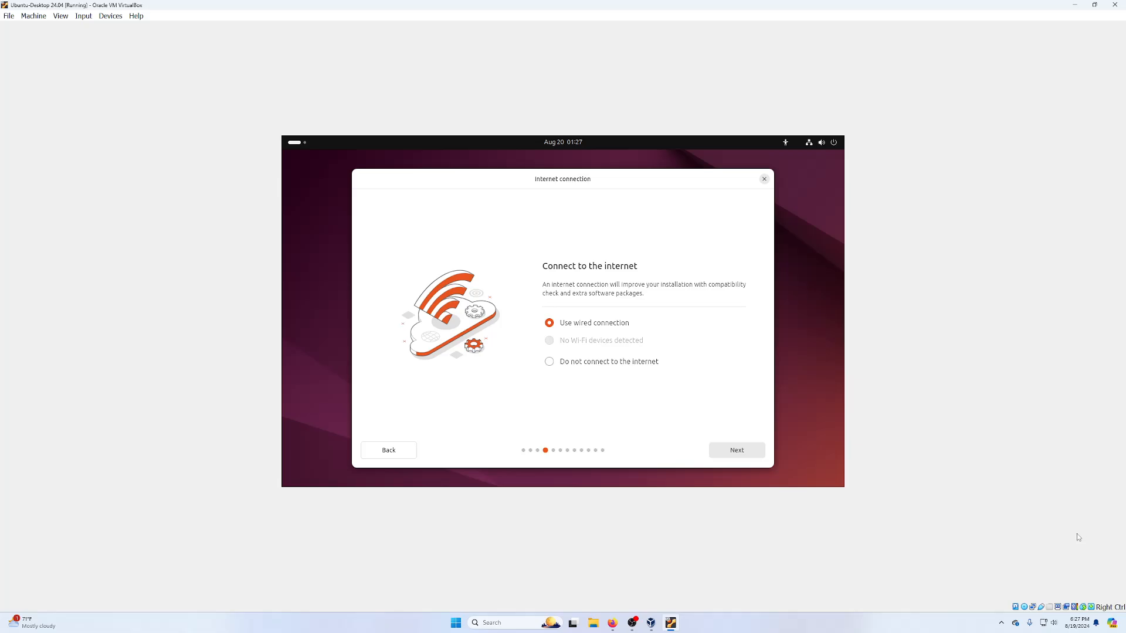
left_click(741, 453)
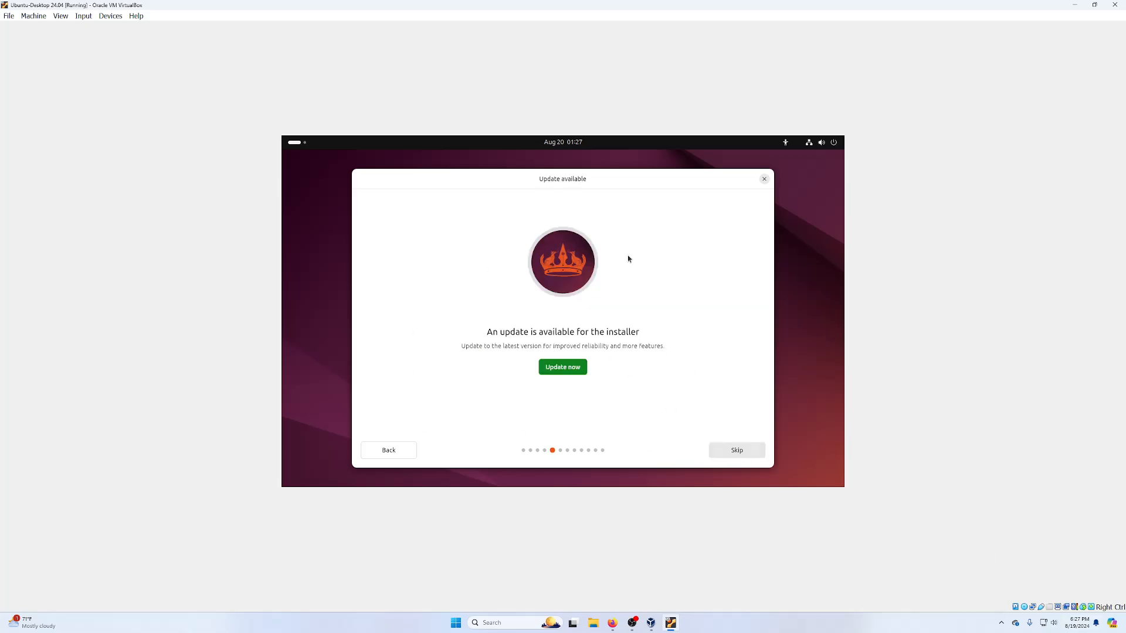
left_click(566, 368)
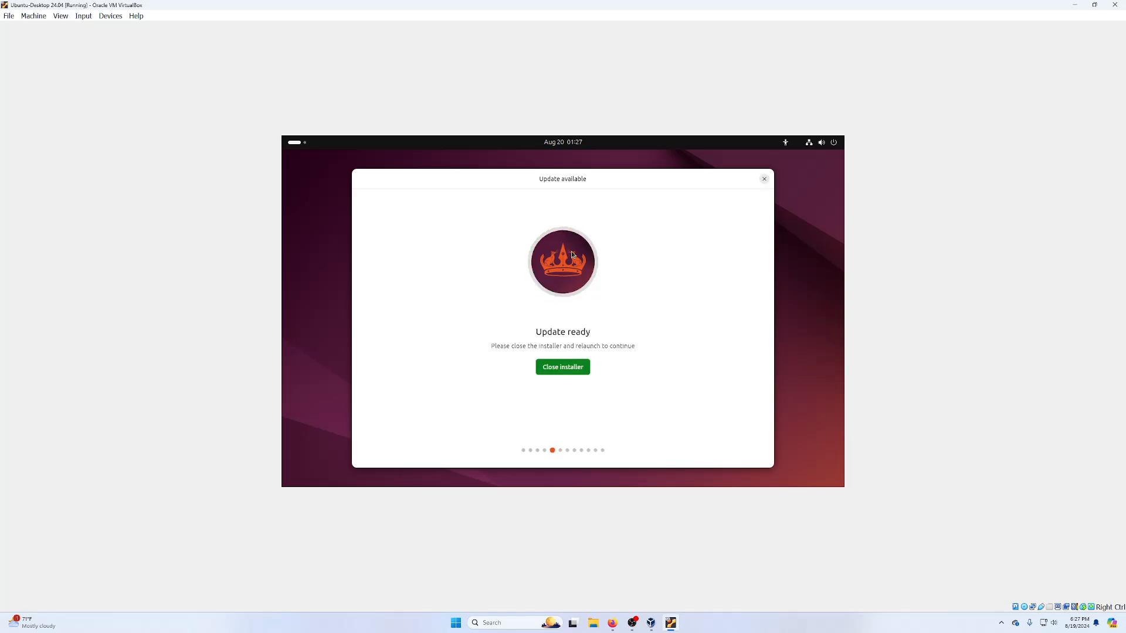
- Relaunch the updated installer, keep English and the keyboard layout, and pick Interactive installation
left_click(556, 370)
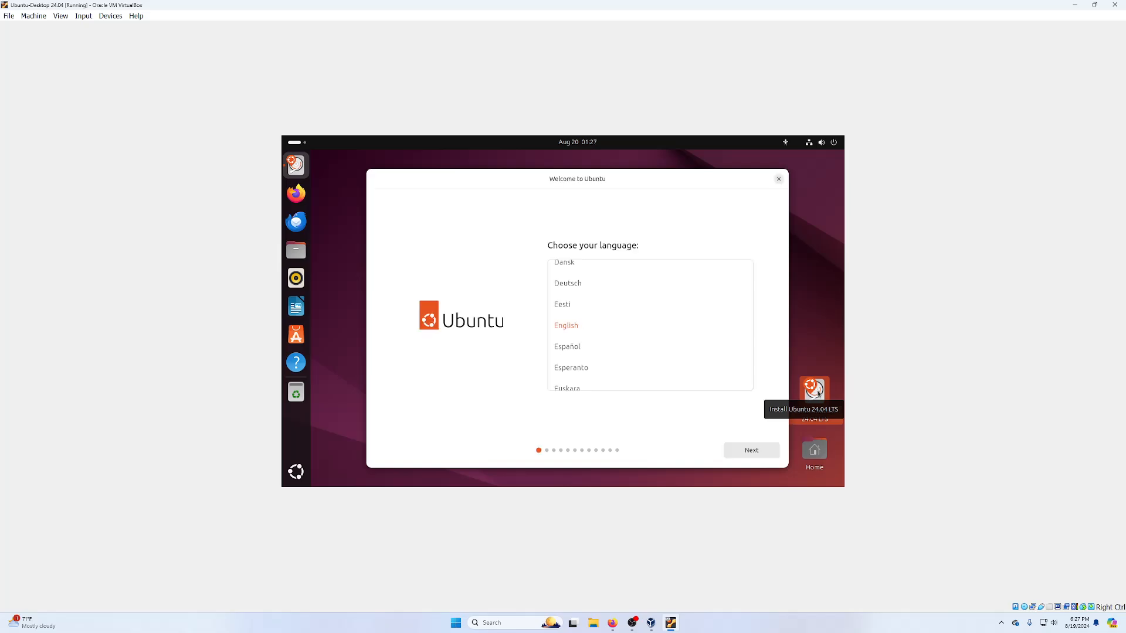
left_click(756, 450)
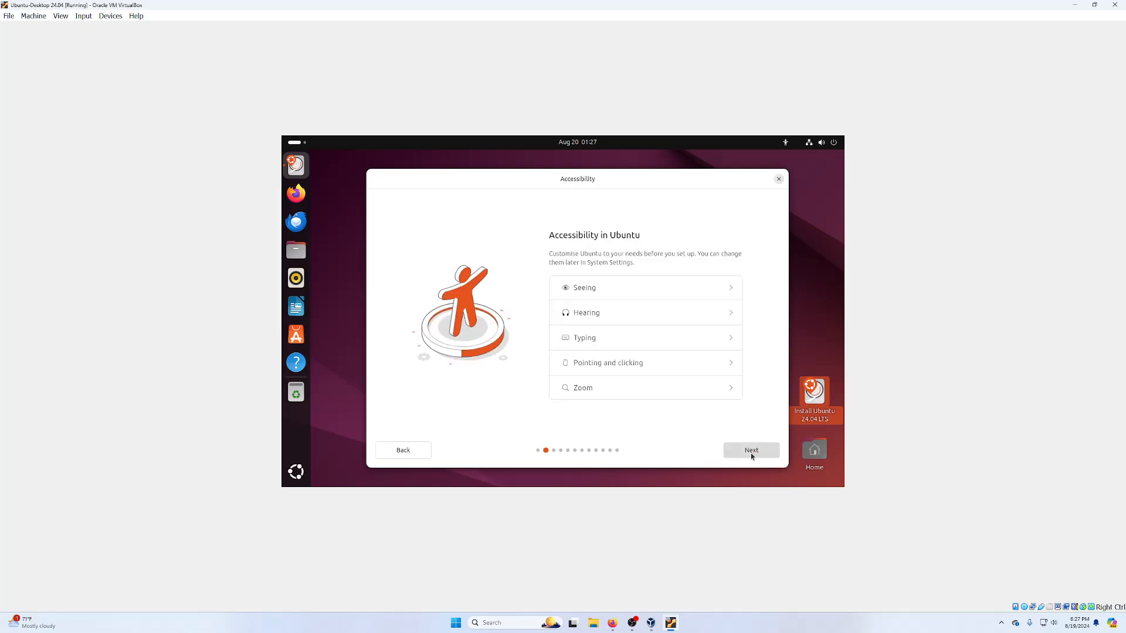
left_click(753, 458)
left_click(751, 454)
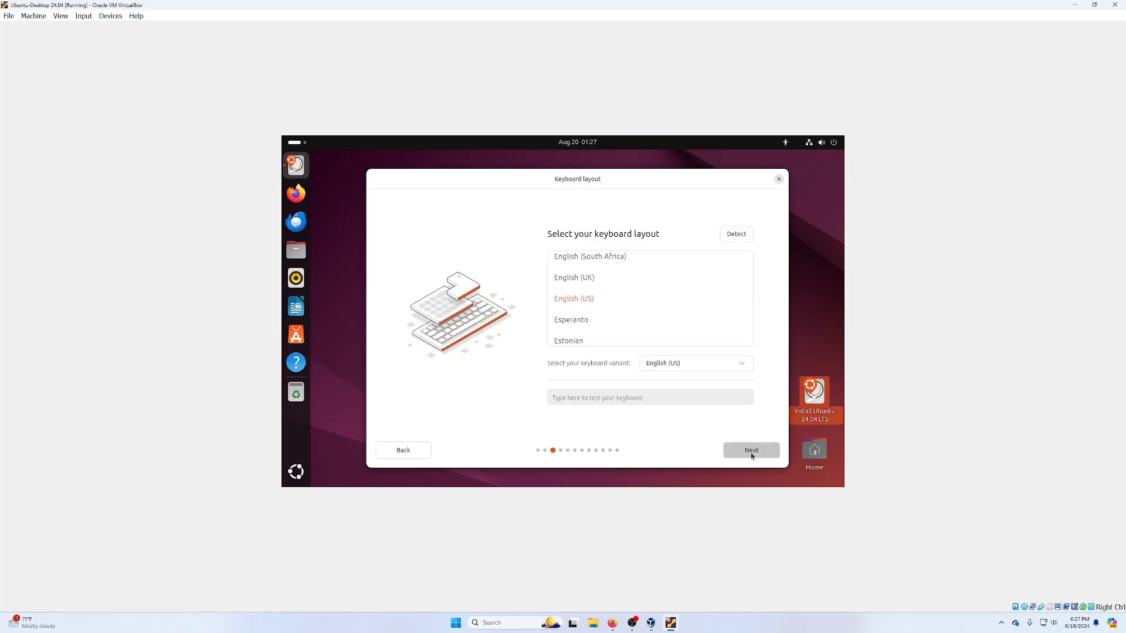
left_click(751, 453)
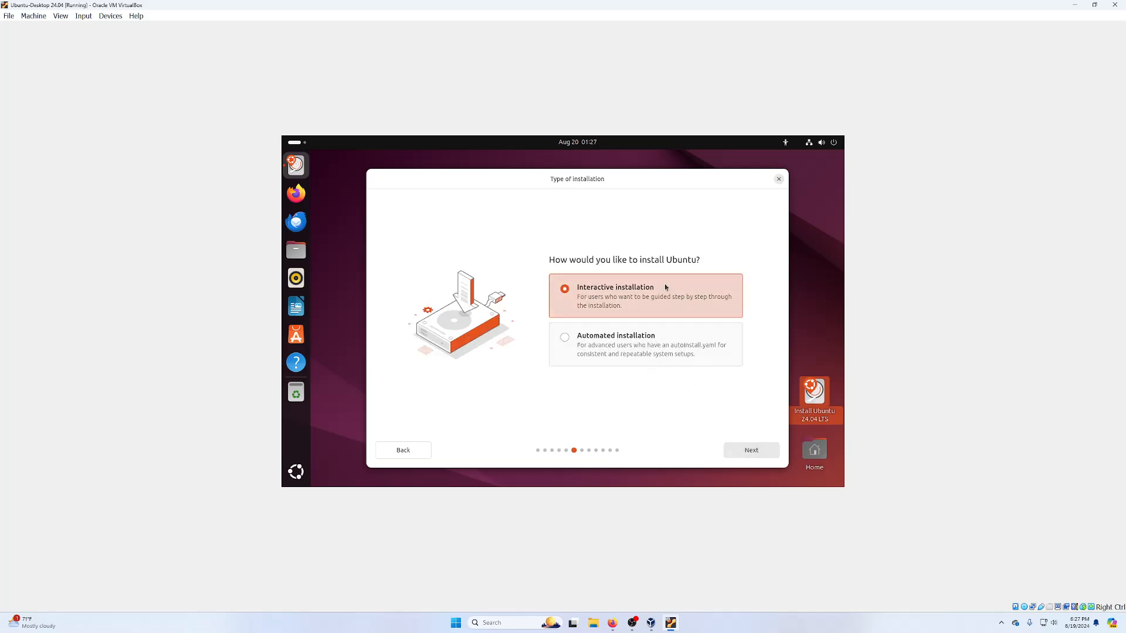
left_click(660, 306)
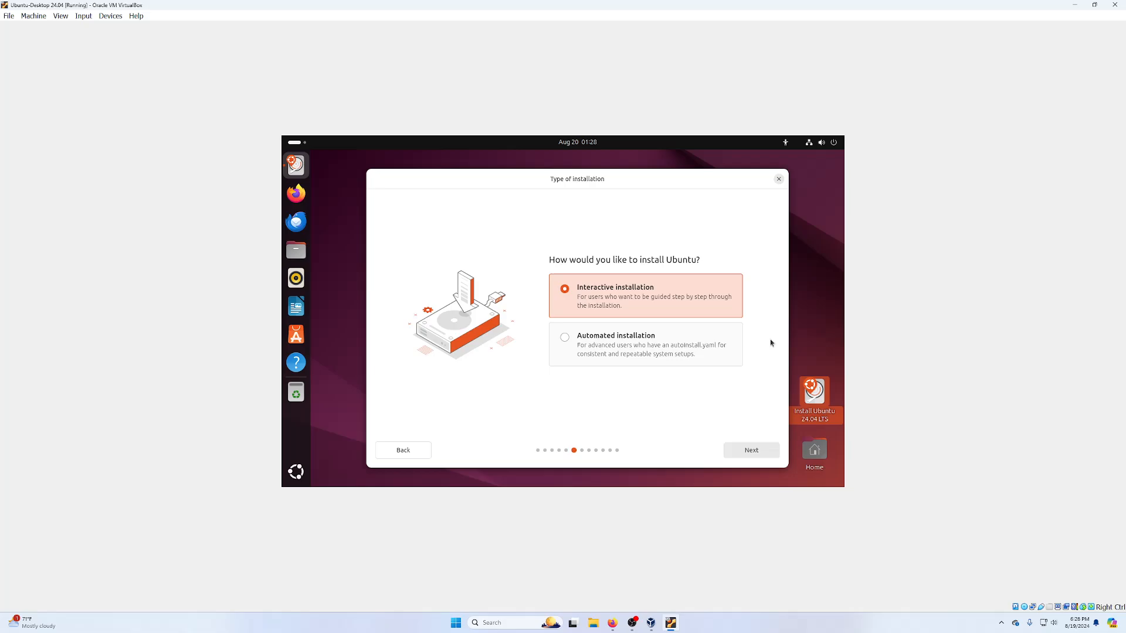
- Keep Default selection apps and enable third-party graphics/Wi-Fi software and additional media formats
left_click(749, 450)
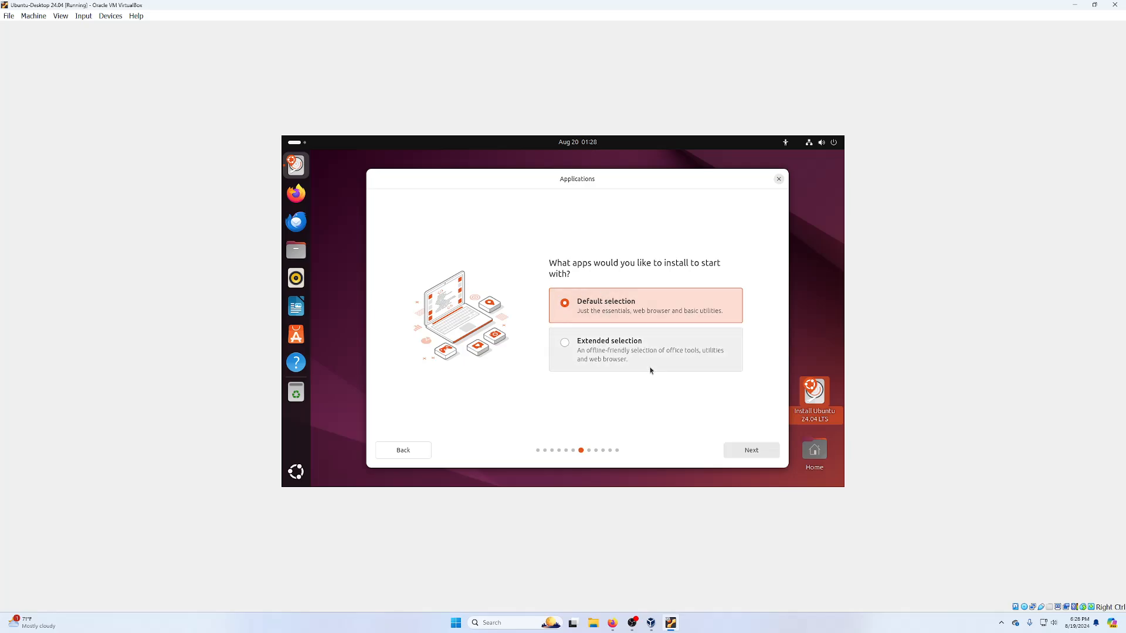
left_click(740, 453)
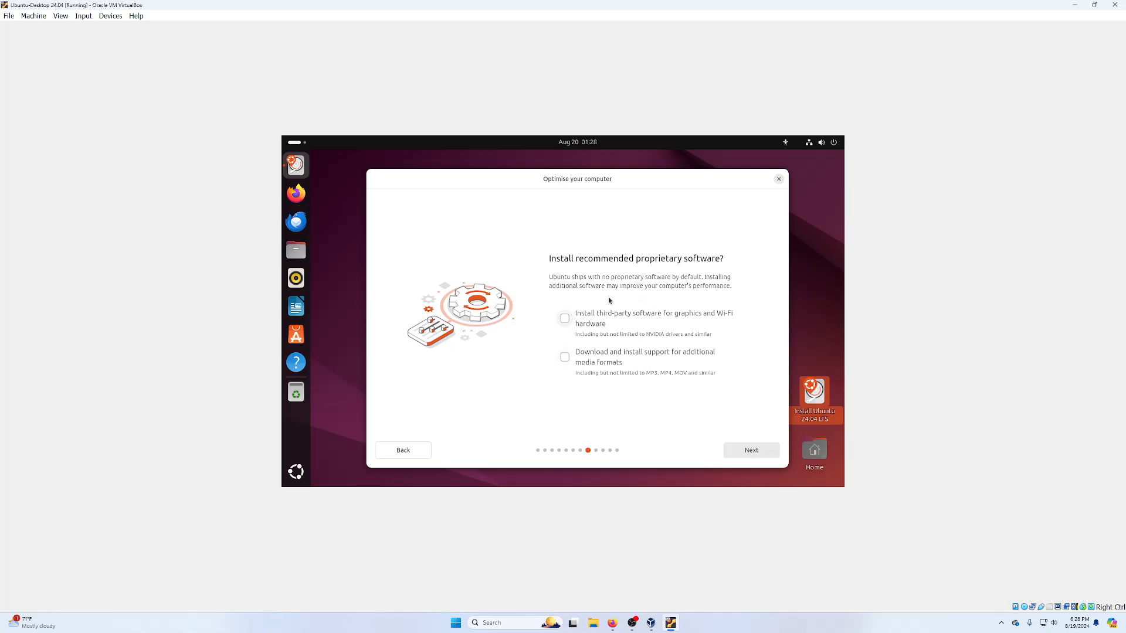
left_click(564, 318)
left_click(564, 357)
left_click(751, 450)
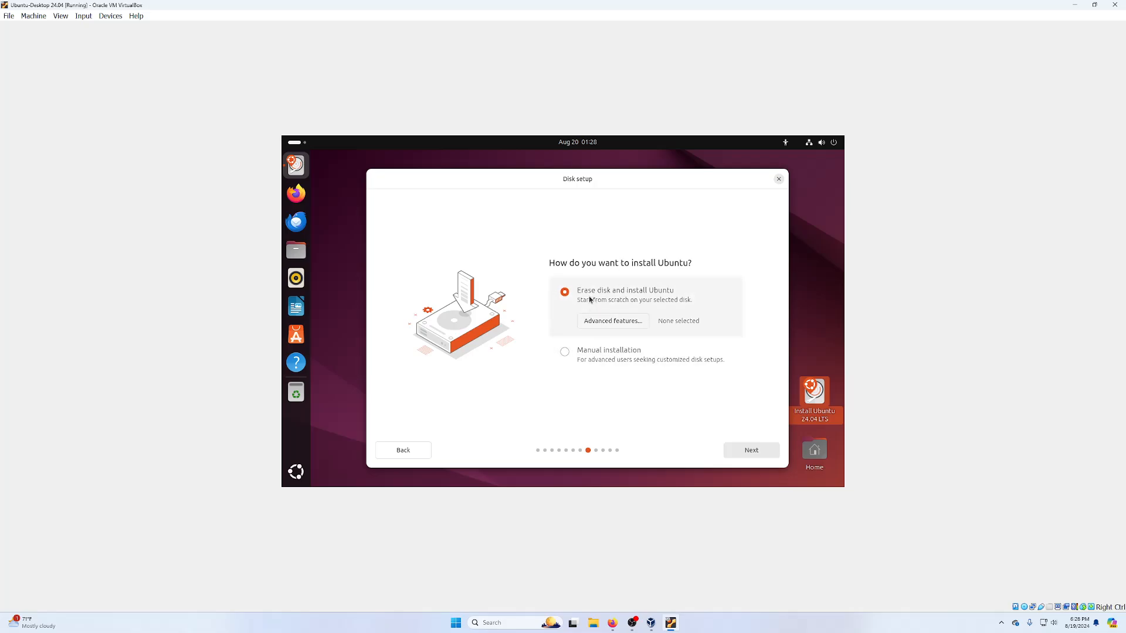
- Accept Erase disk and check the VM's Settings > General > Description for the account details
left_click(744, 450)
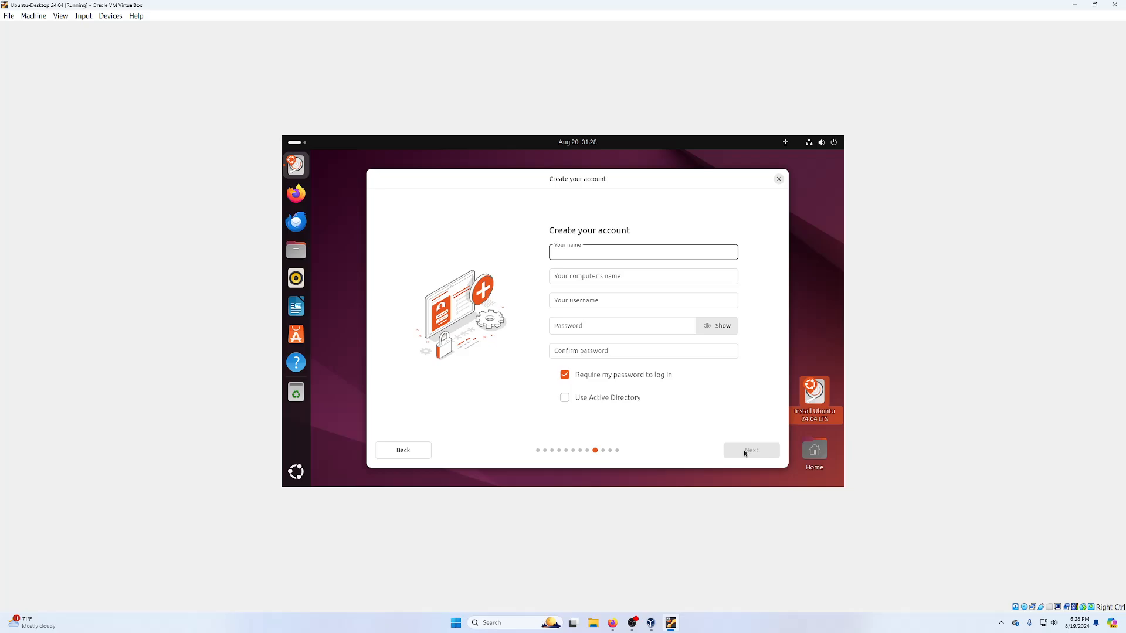
left_click(33, 16)
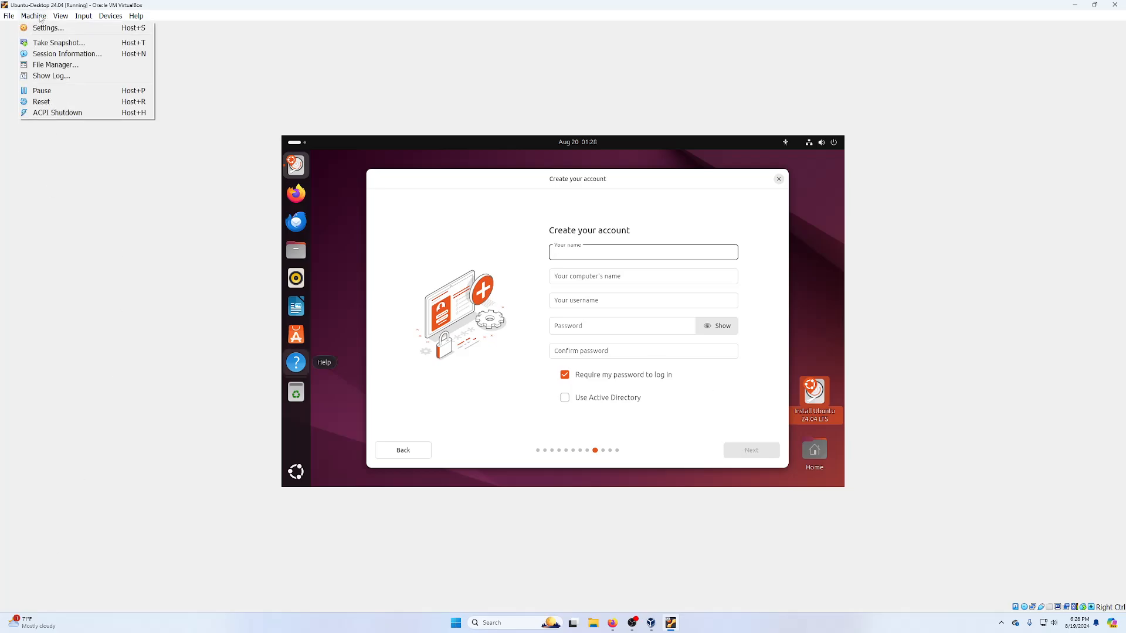
left_click(41, 28)
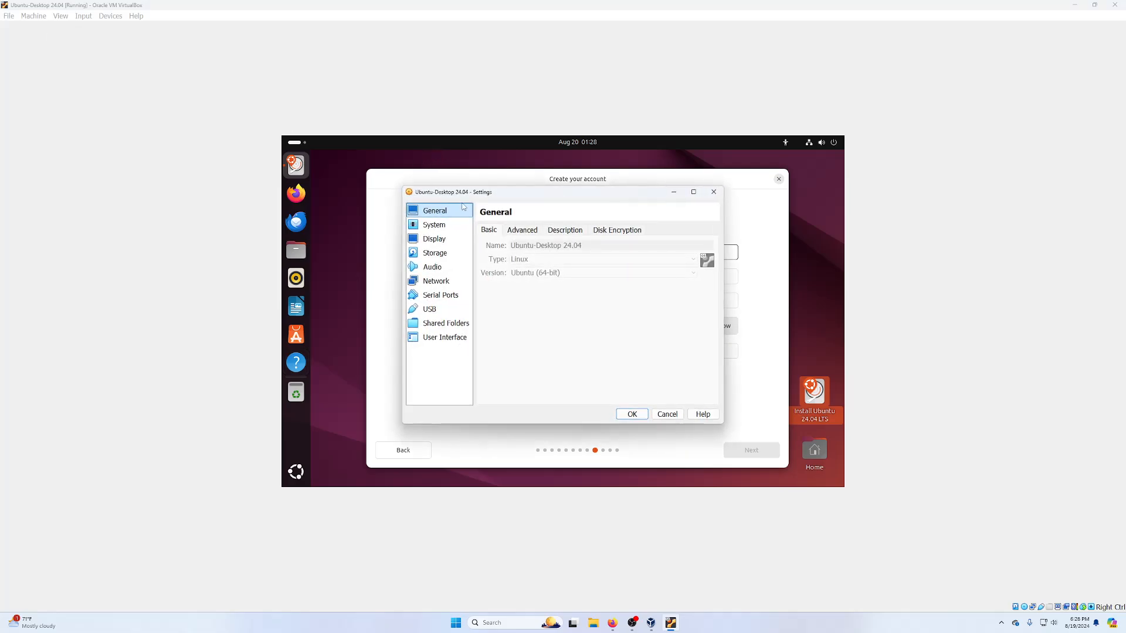
left_click(578, 232)
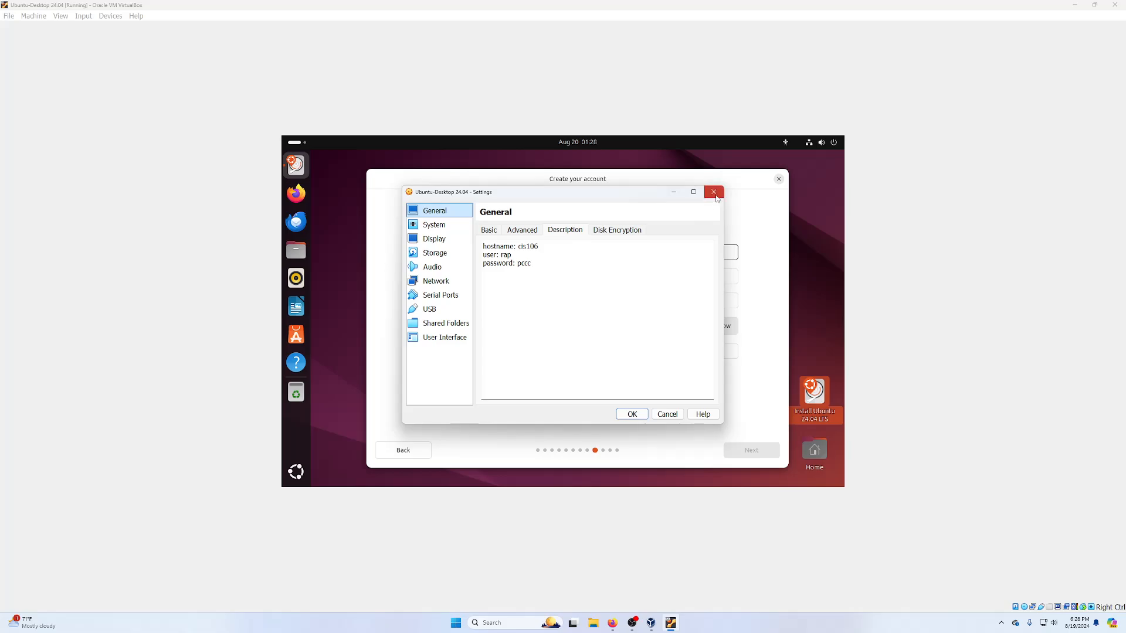
left_click(713, 192)
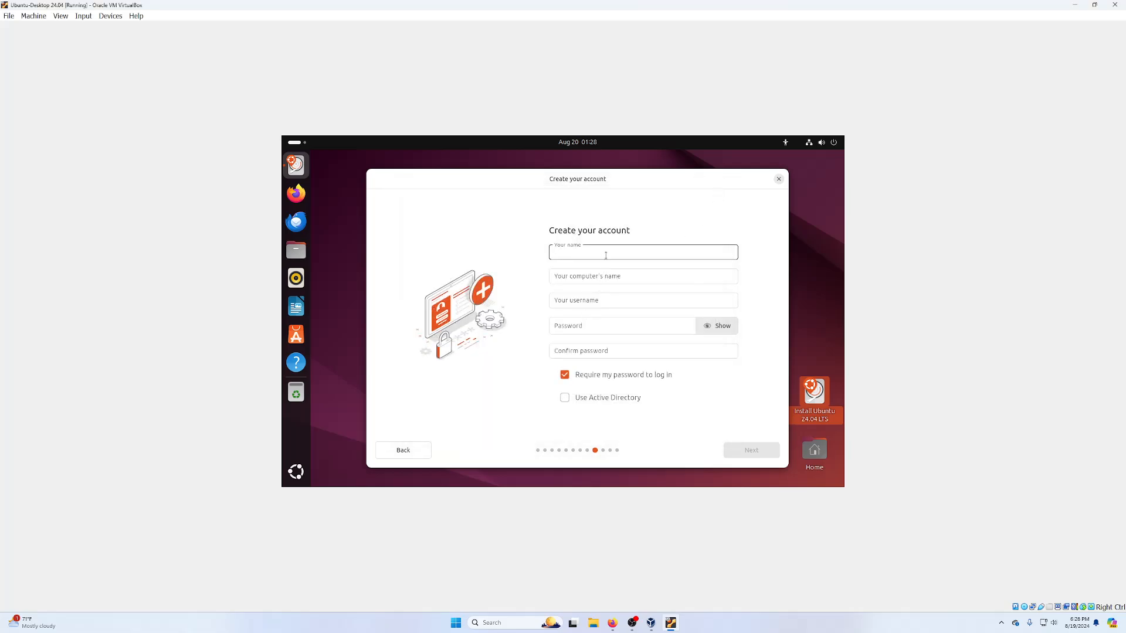
- Fill in the user's name, computer name cis106 and a matching password, then continue
type("rap")
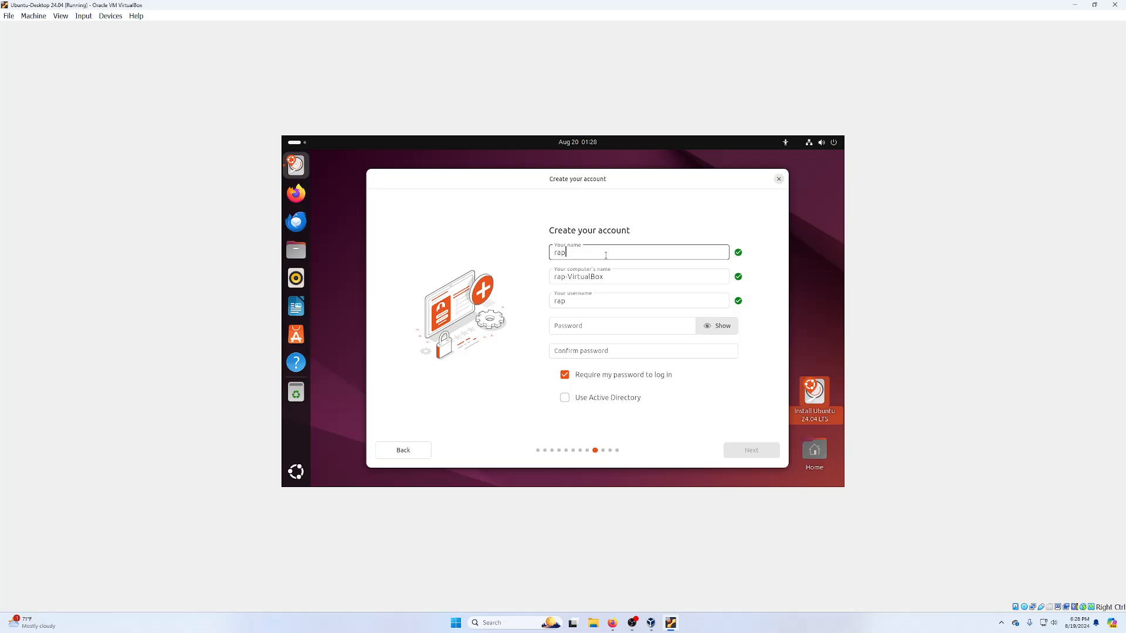
key("Tab")
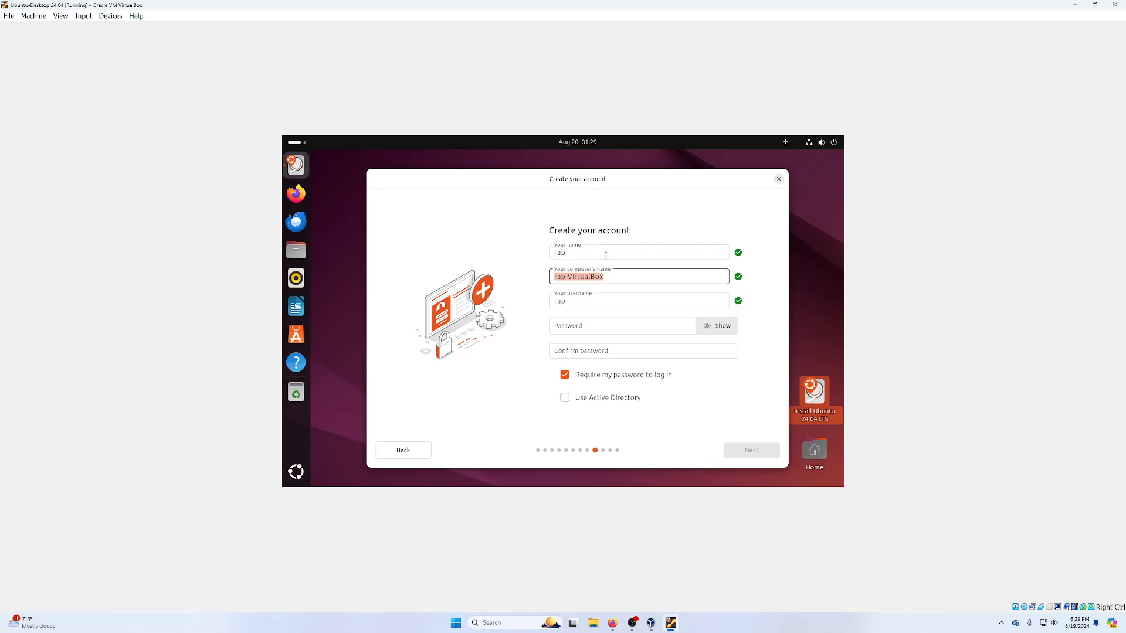
type("cis106")
key("Tab")
key("Tab")
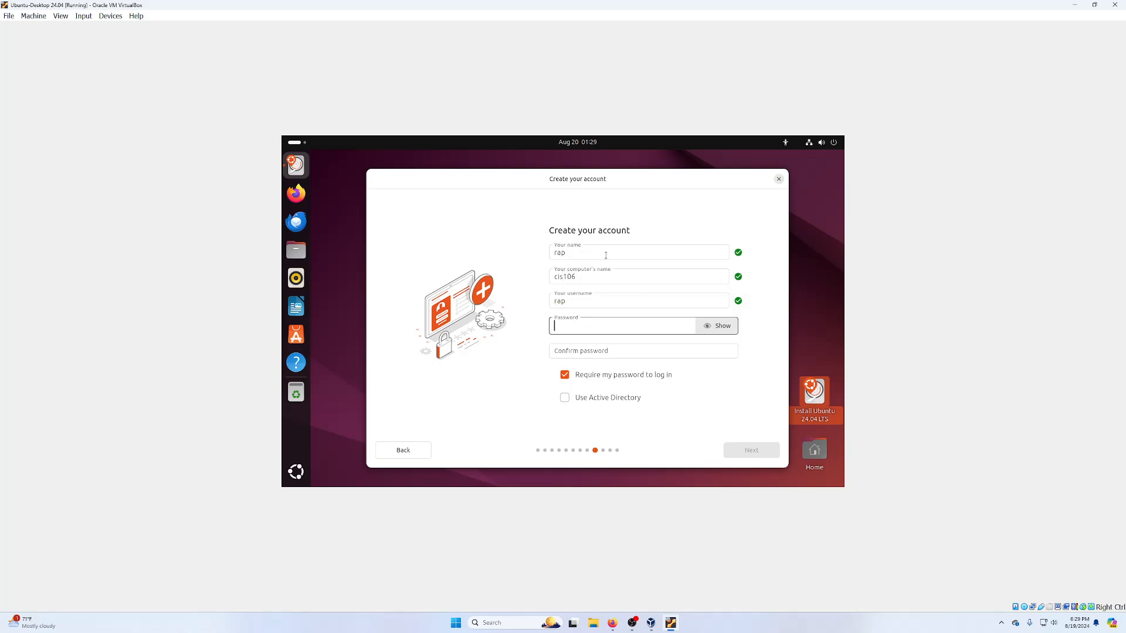
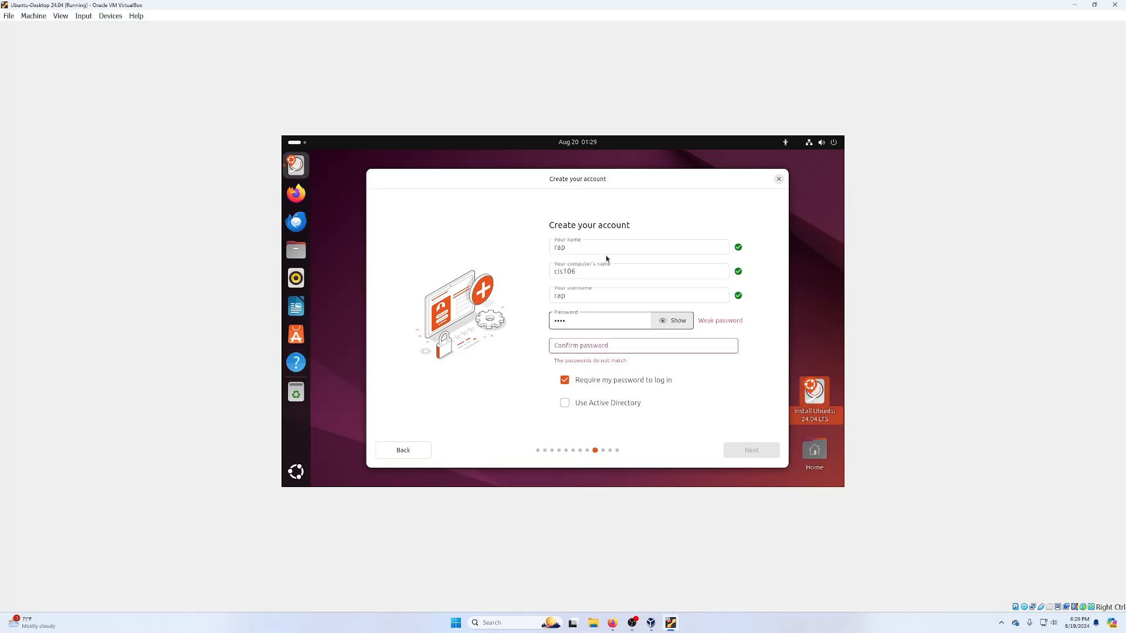
key("Tab")
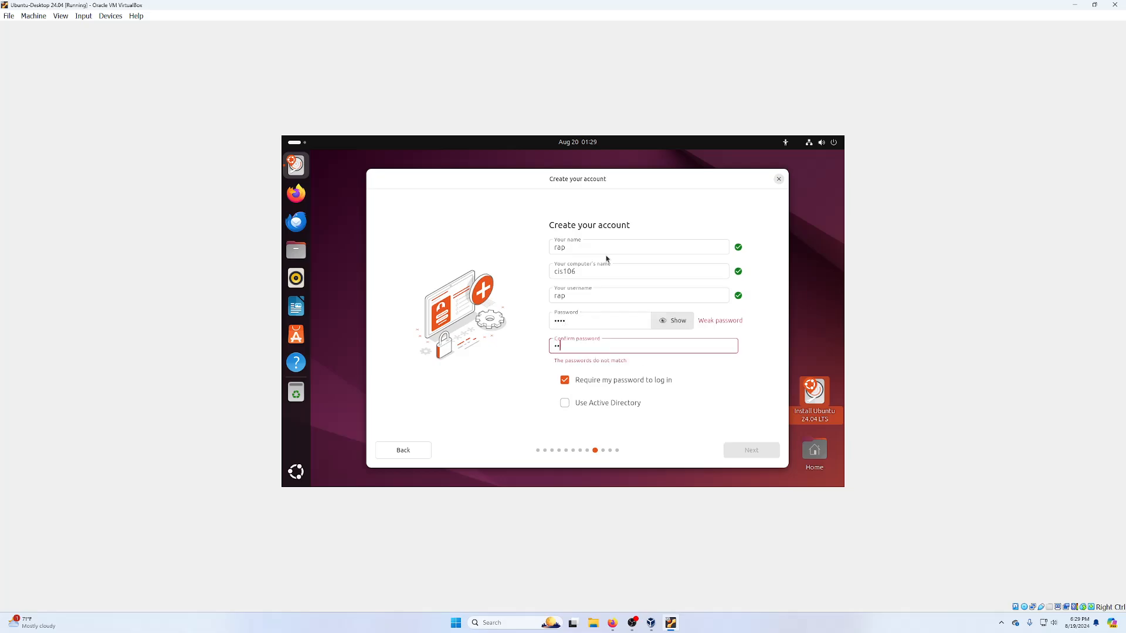
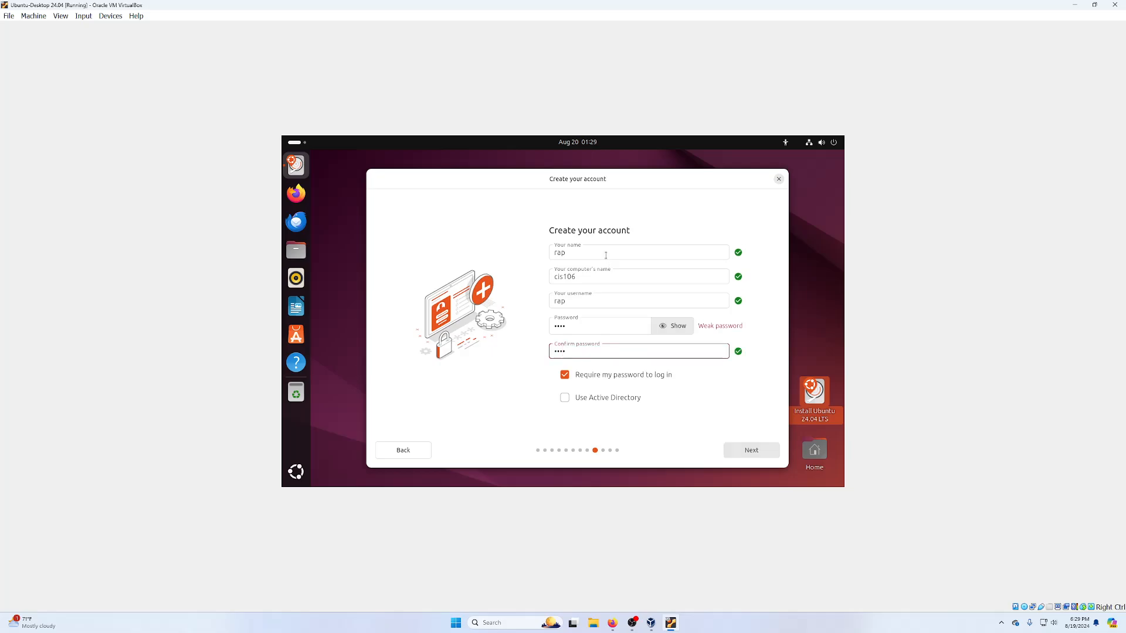
left_click(671, 325)
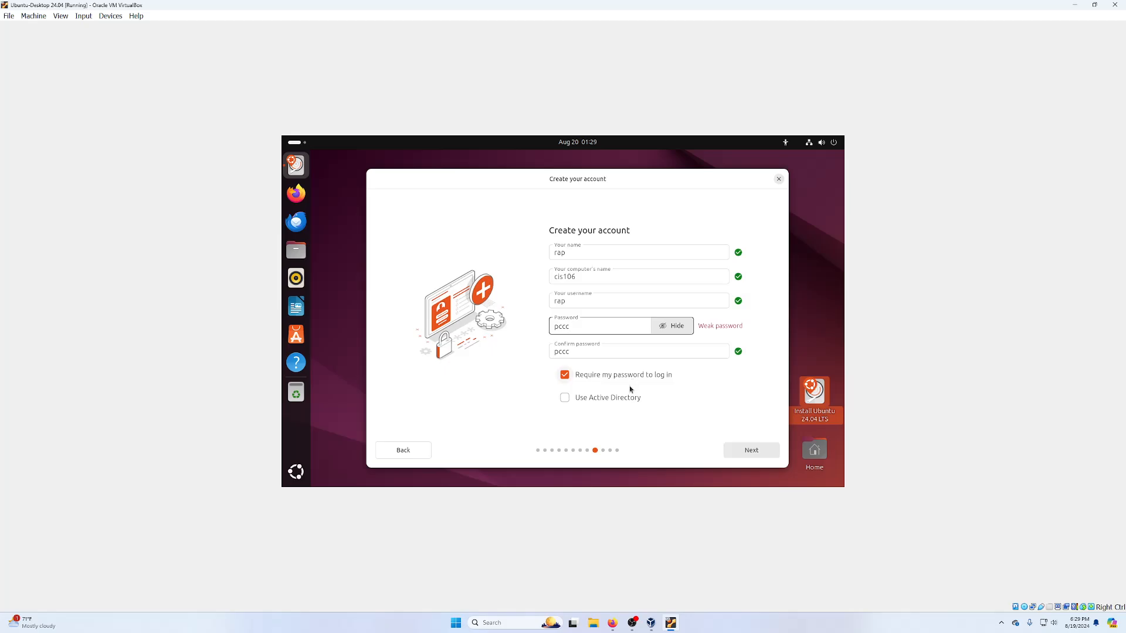
left_click(750, 452)
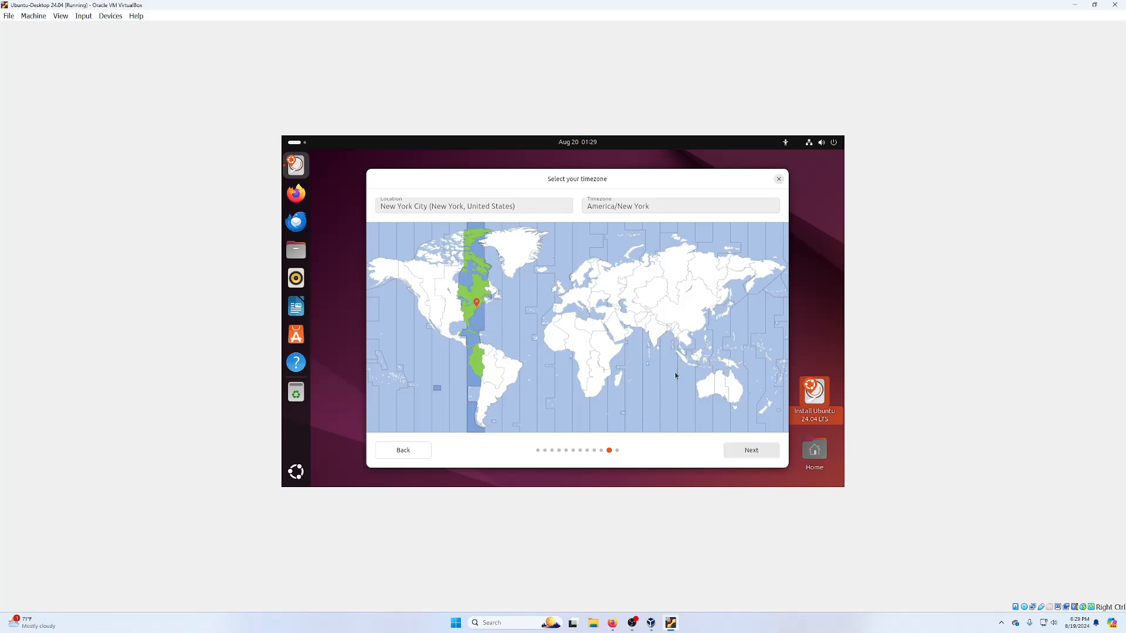
- Keep the America/New York timezone, install Ubuntu 24.04 LTS, and restart the VM afterwards
left_click(751, 450)
left_click(752, 453)
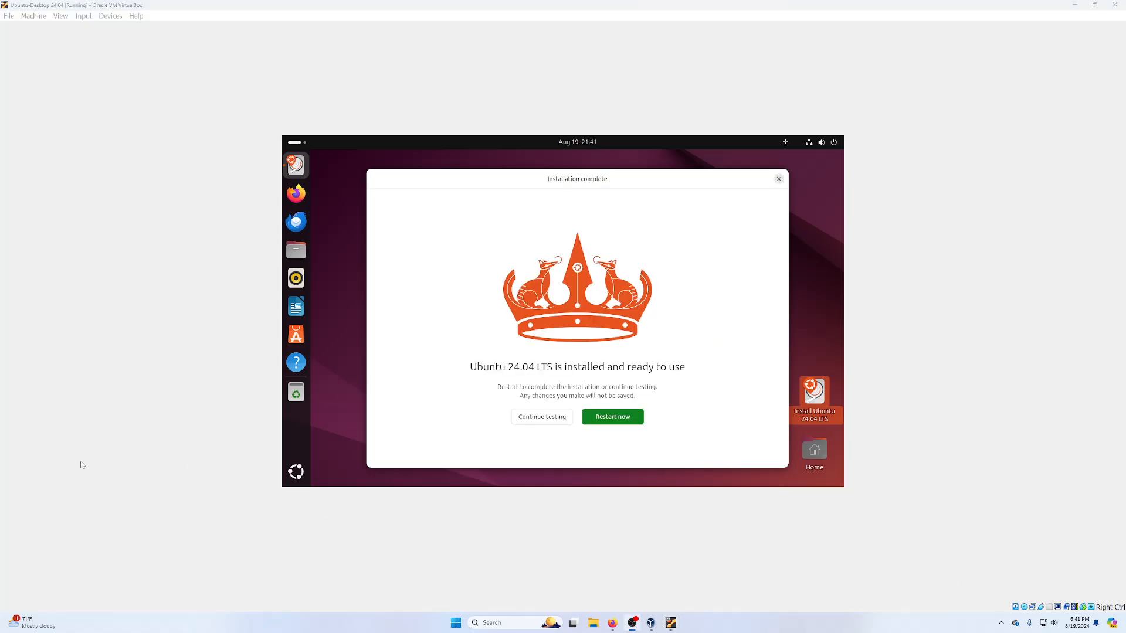
left_click(622, 416)
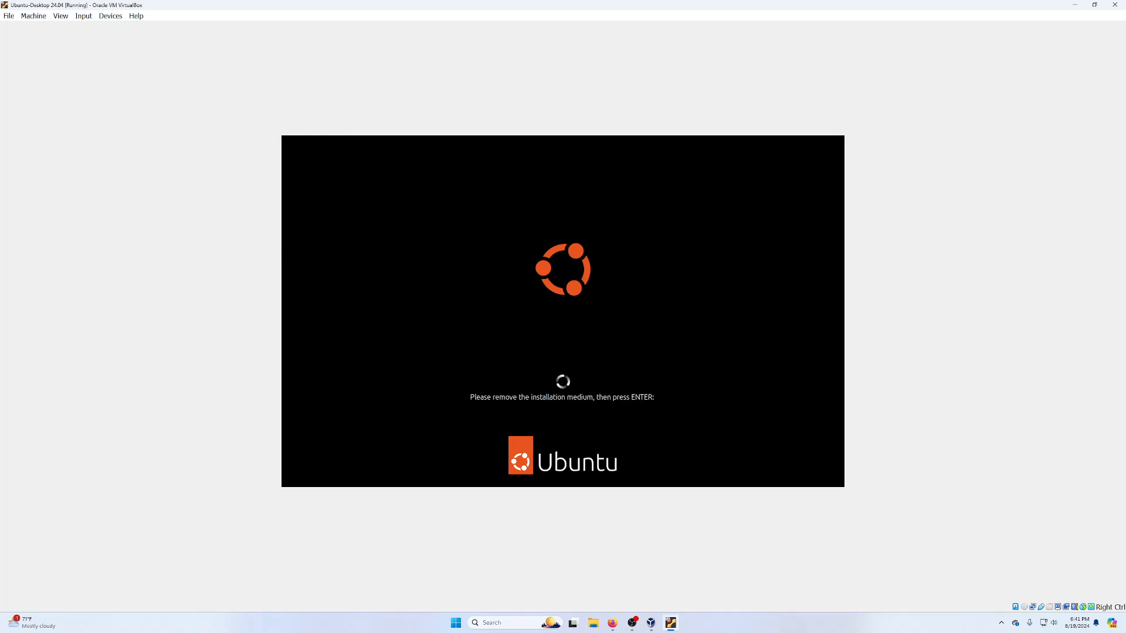
- Continue the reboot and sign in to the new Ubuntu user account with its password
key("Return")
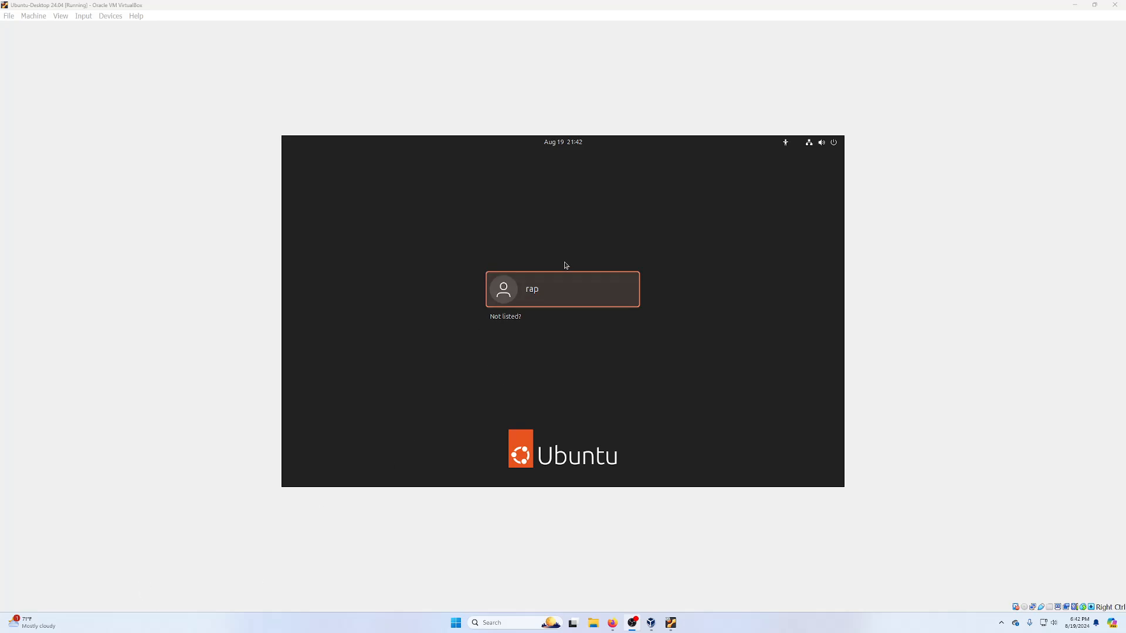
left_click(562, 296)
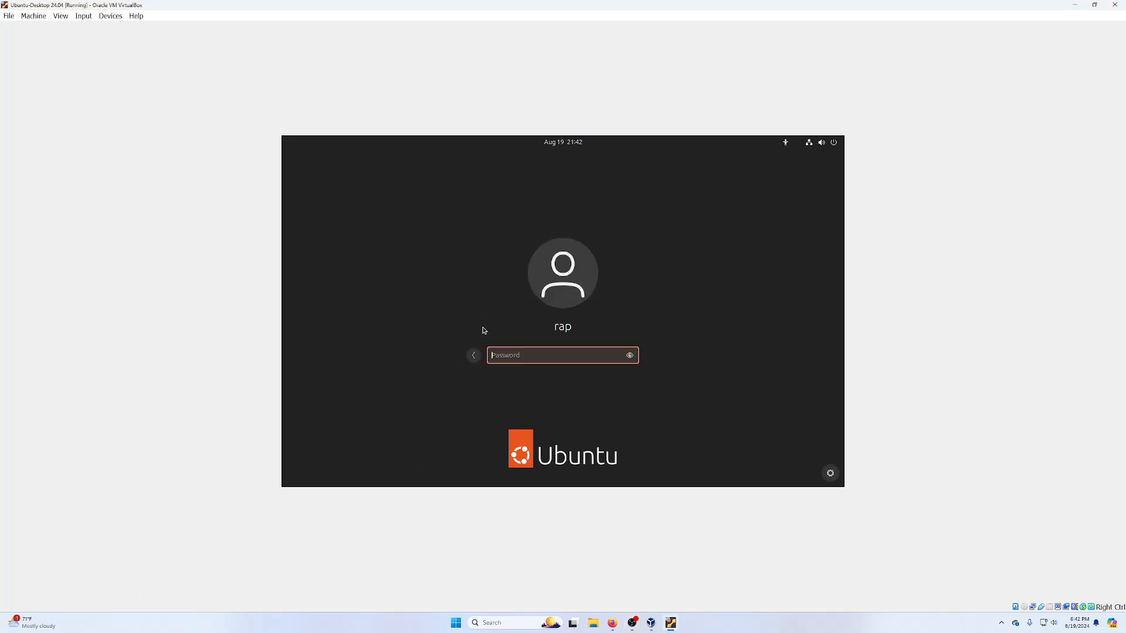
type("****")
key("Return")
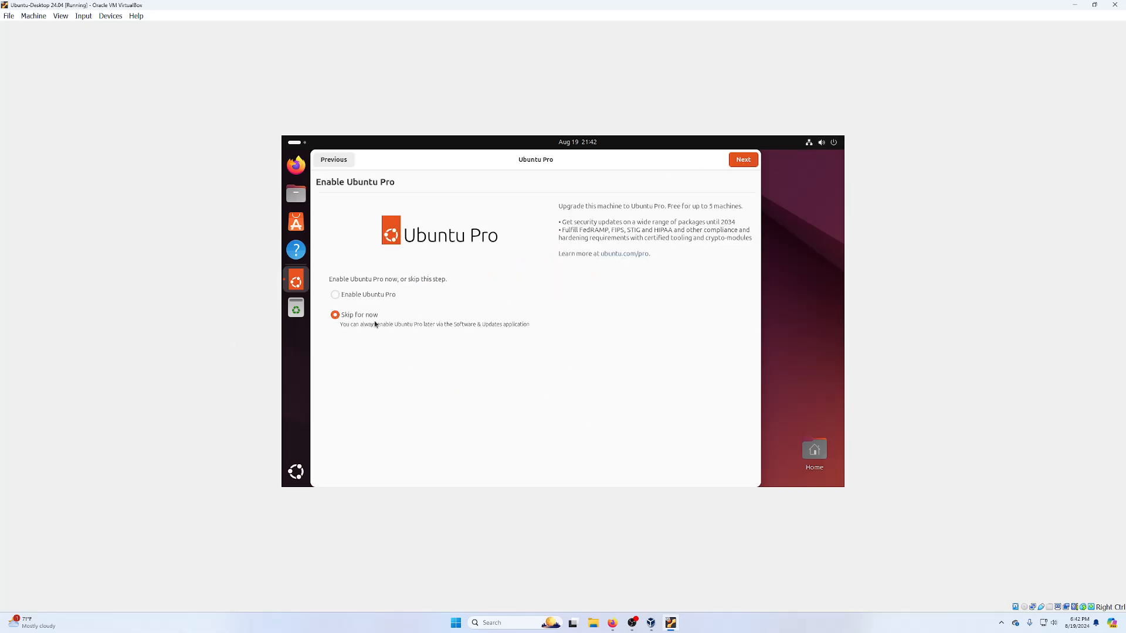
- Skip Ubuntu Pro, keep the default data-sharing choice, and finish the welcome setup
left_click(743, 160)
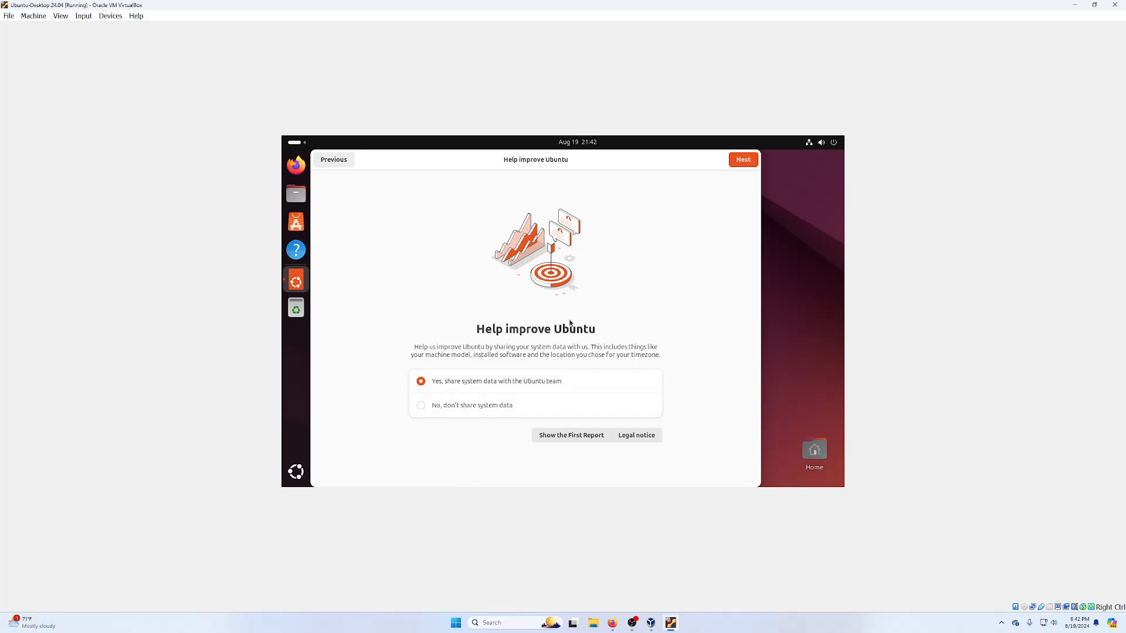
left_click(743, 159)
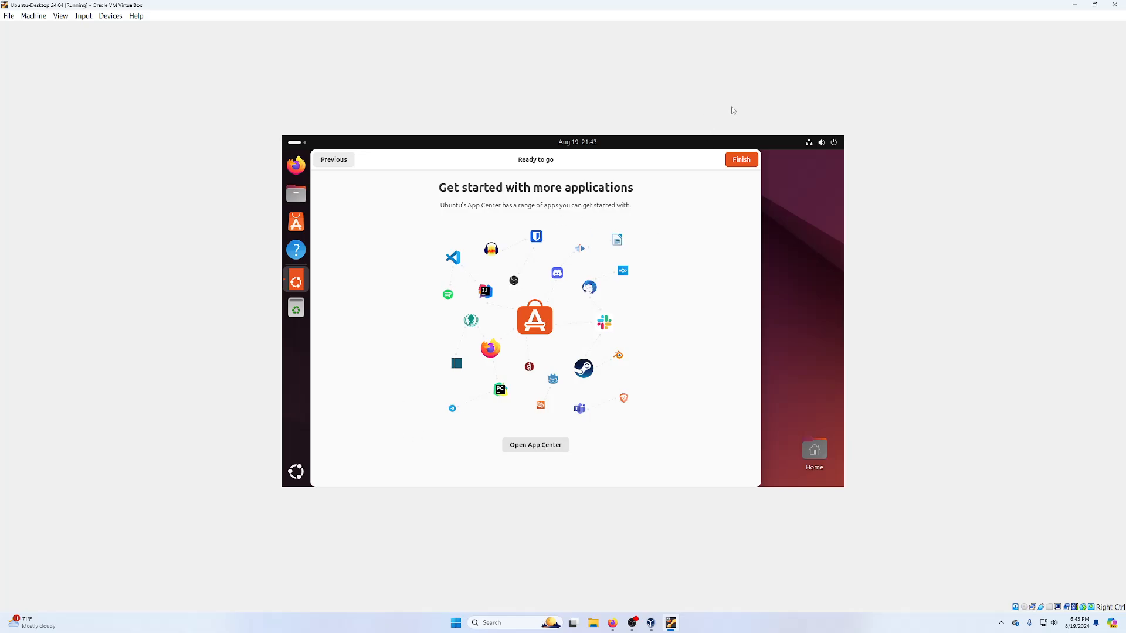
left_click(741, 159)
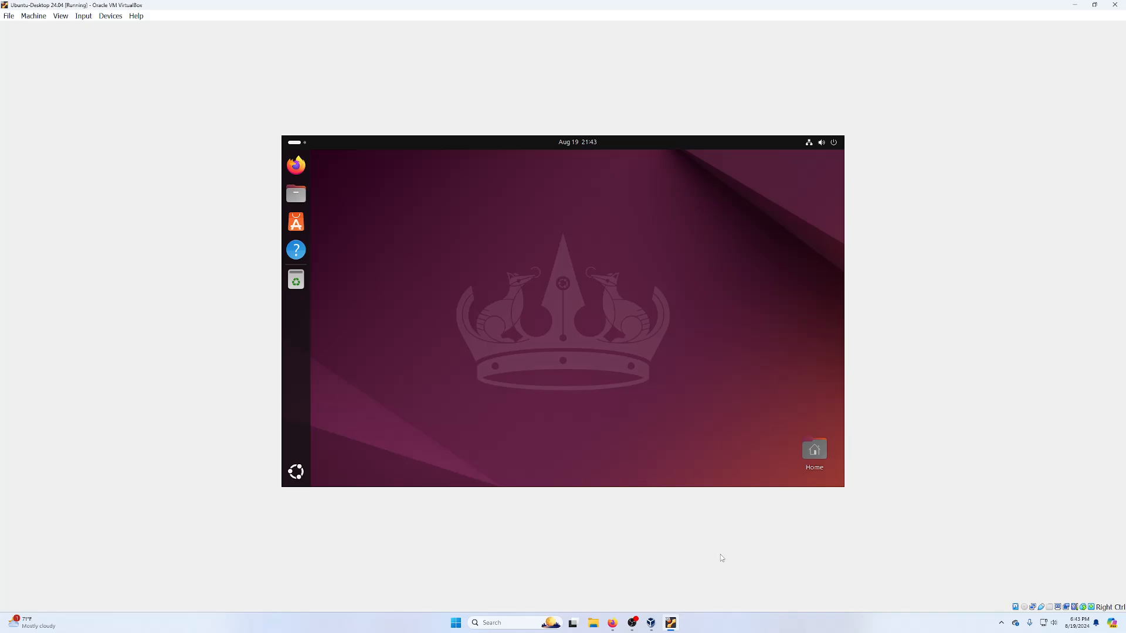
left_click(612, 622)
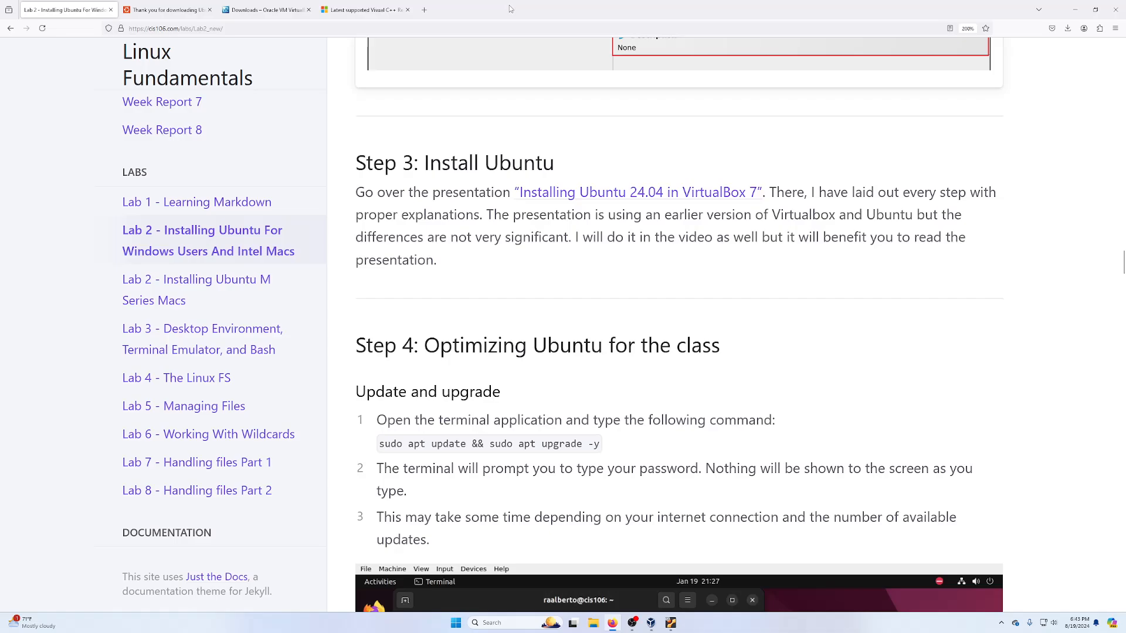
scroll(482, 218, "down", 5)
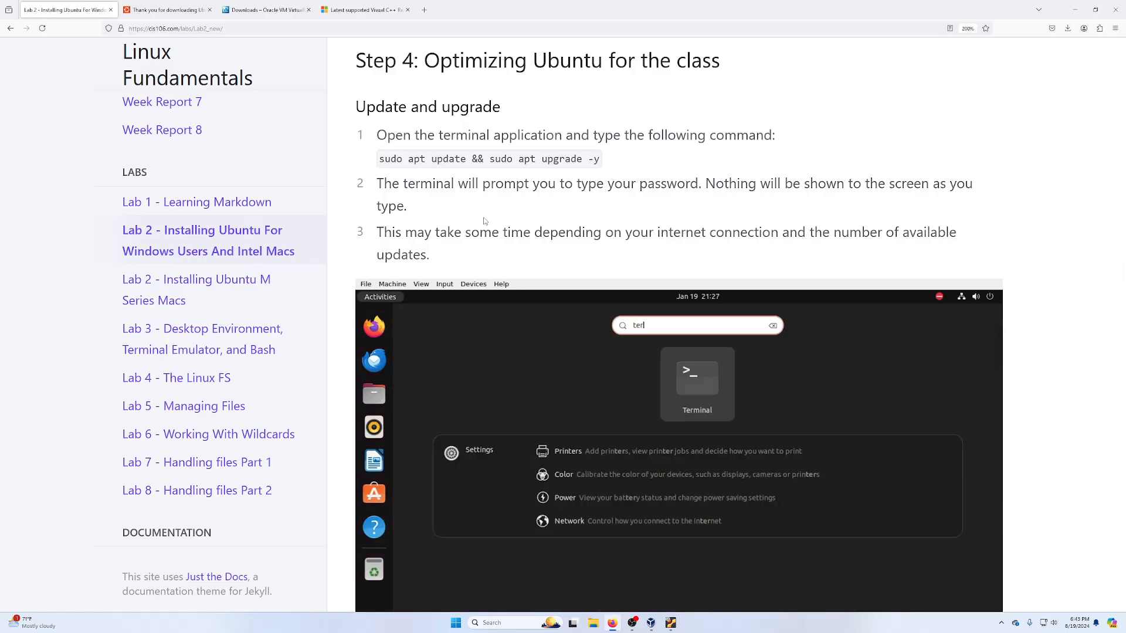
type("sudo ap")
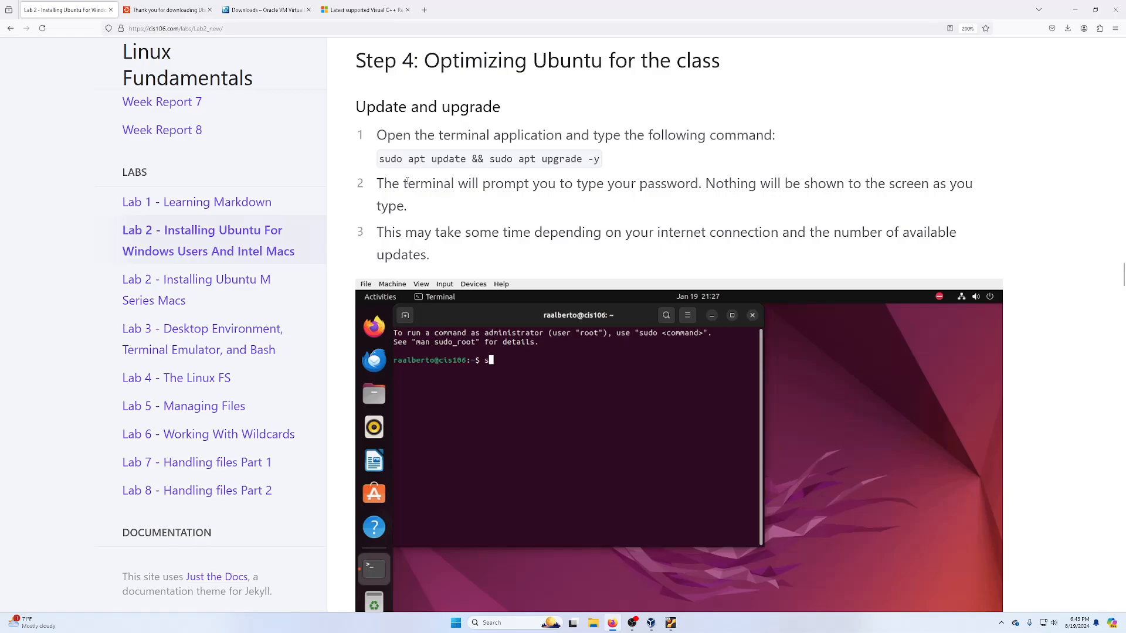
type("t update && sudo ap")
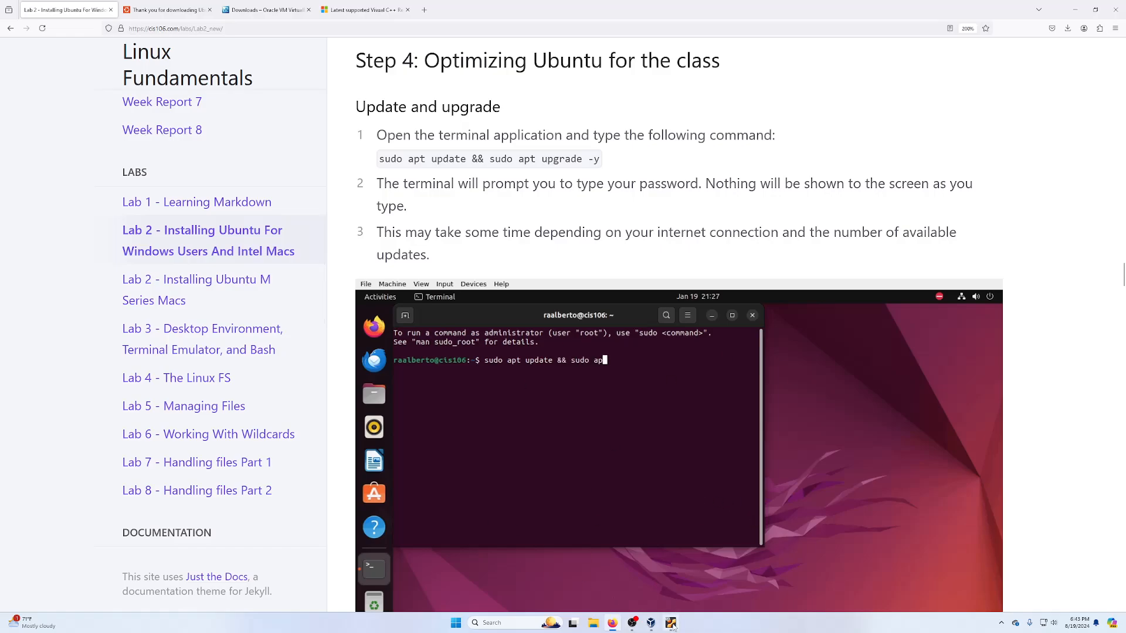
left_click(671, 623)
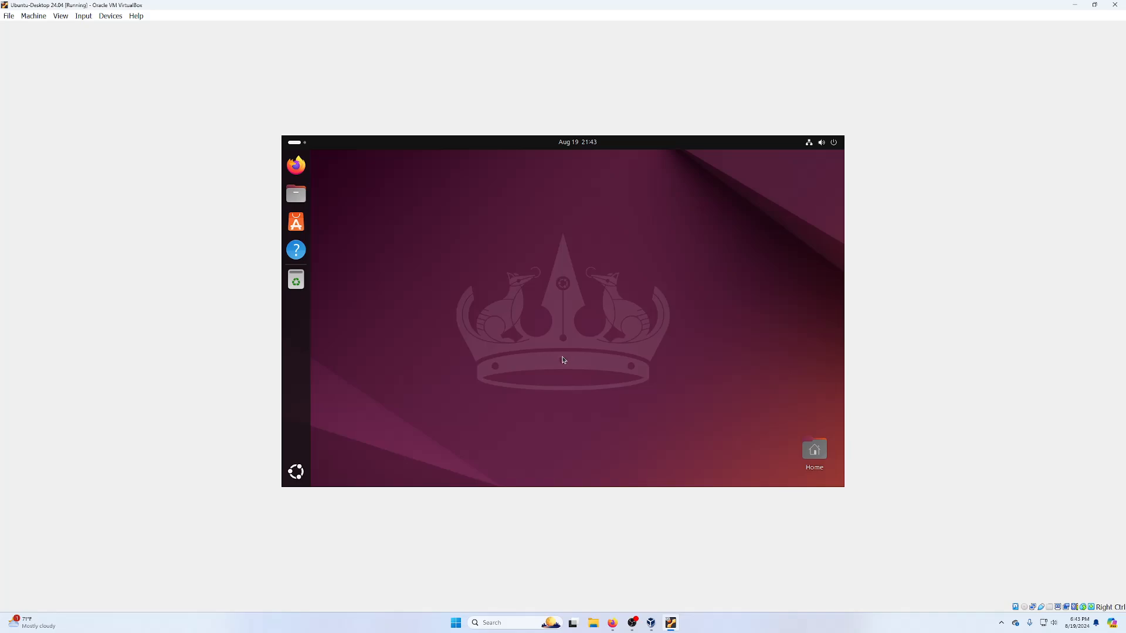
- Launch Terminal by searching 'ter' in Show Apps
left_click(294, 474)
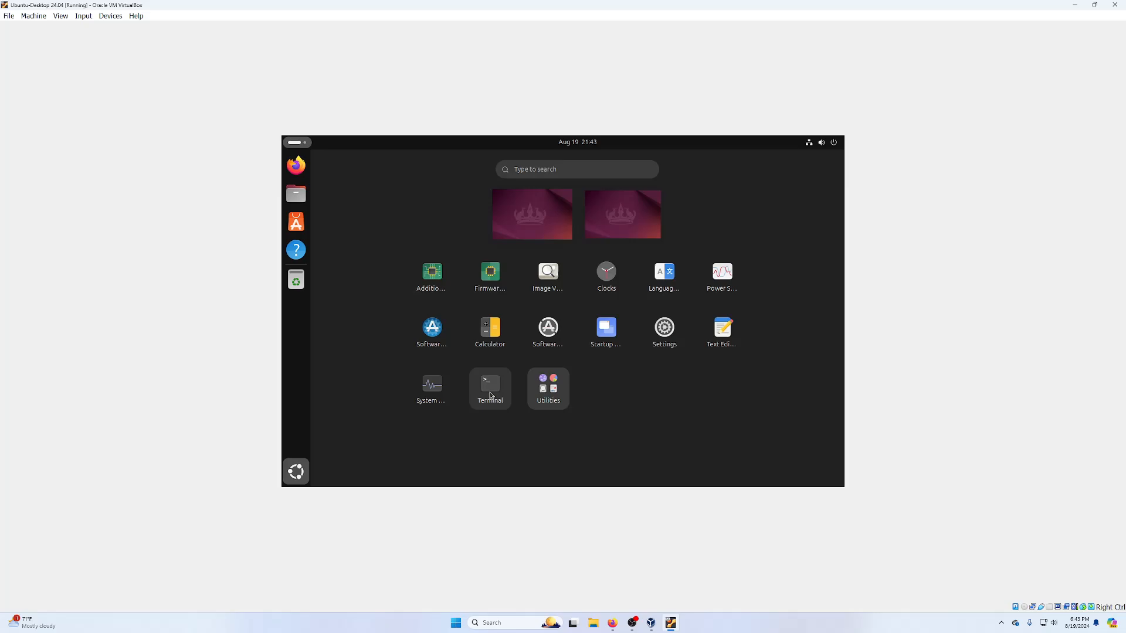
type("ter")
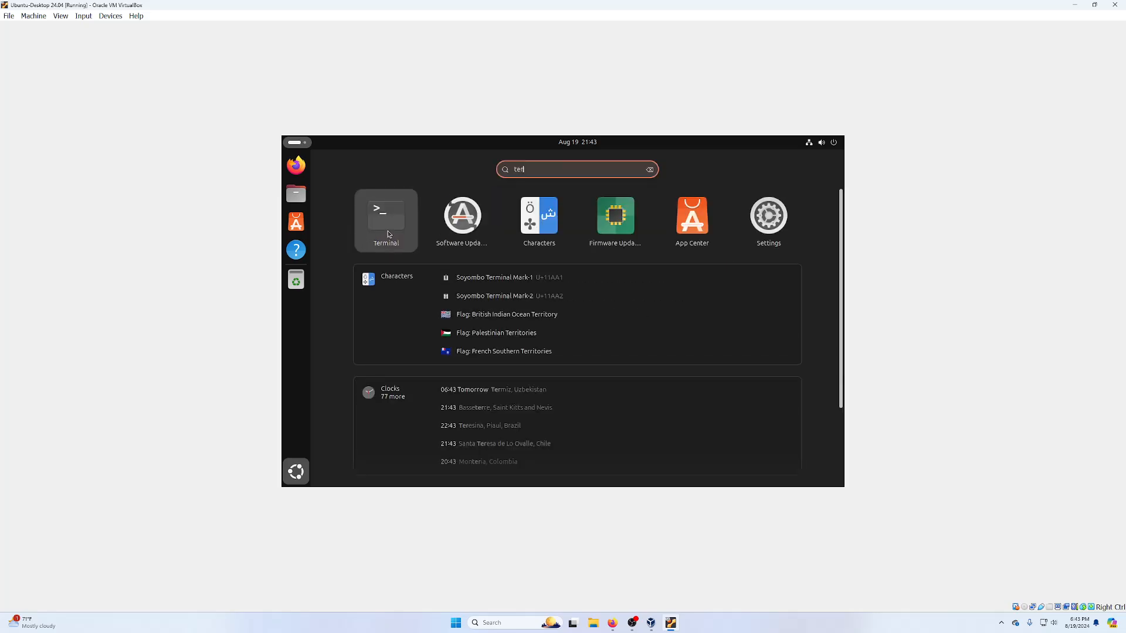
left_click(387, 234)
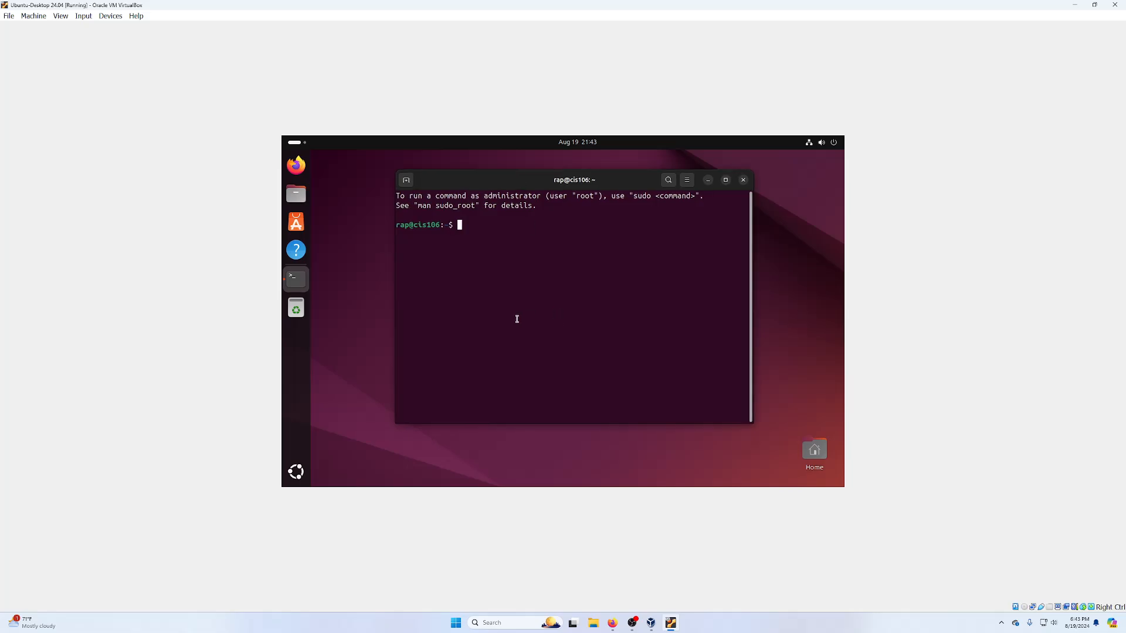
- Run 'sudo apt update && sudo apt upgrade', enter the password, and confirm with y
type("sudo apt update && sudo apt upgrade")
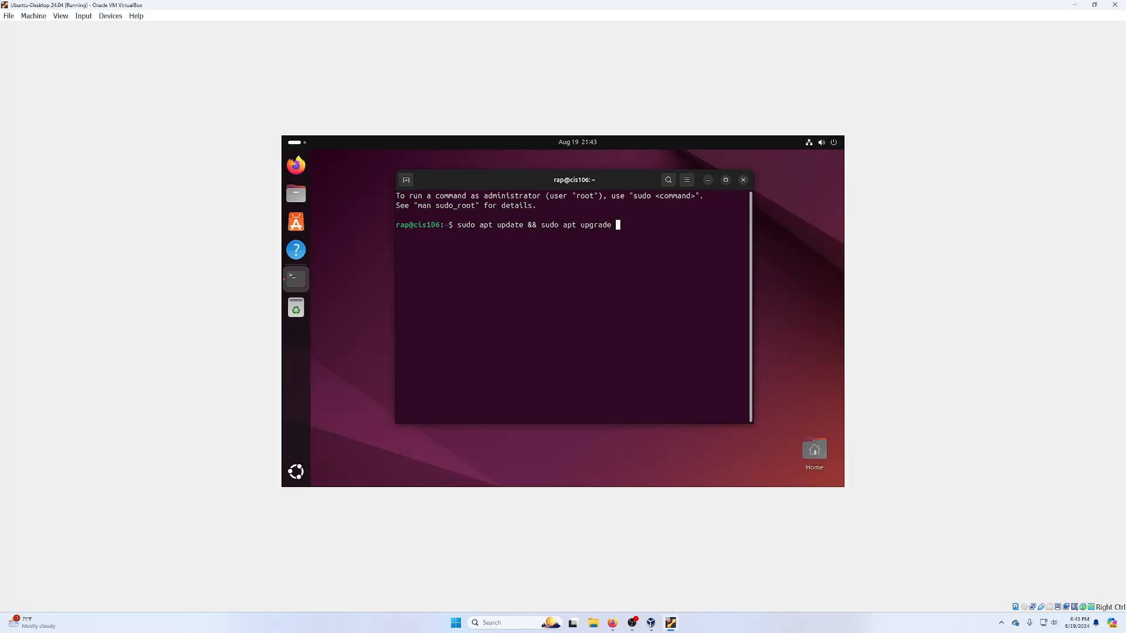
key("Return")
key("Return")
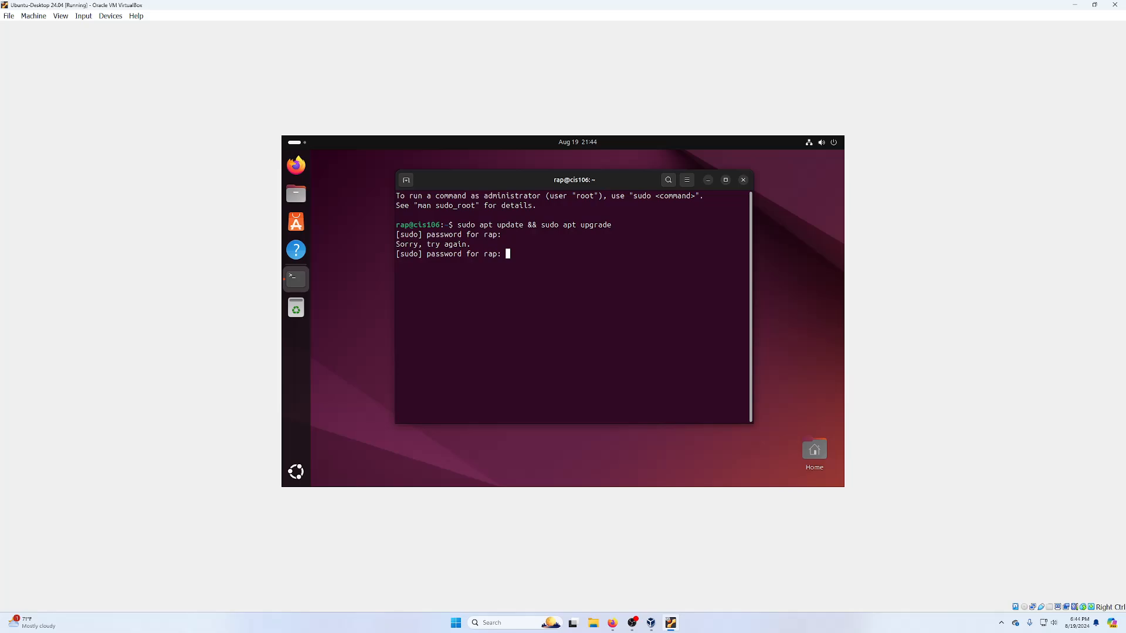
key("Return")
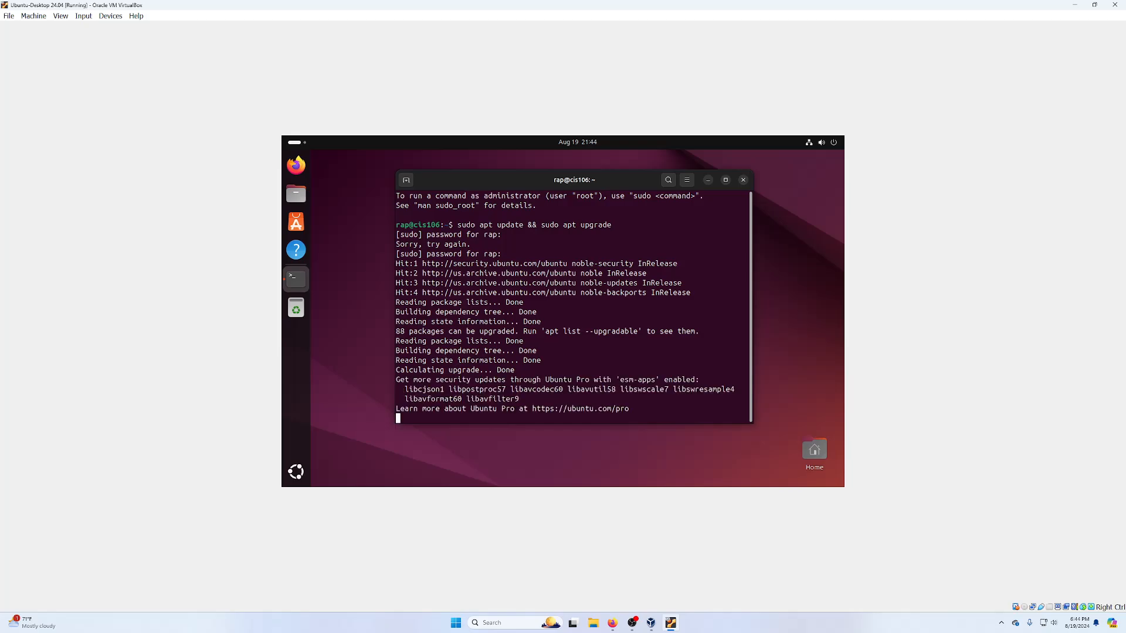
type("y")
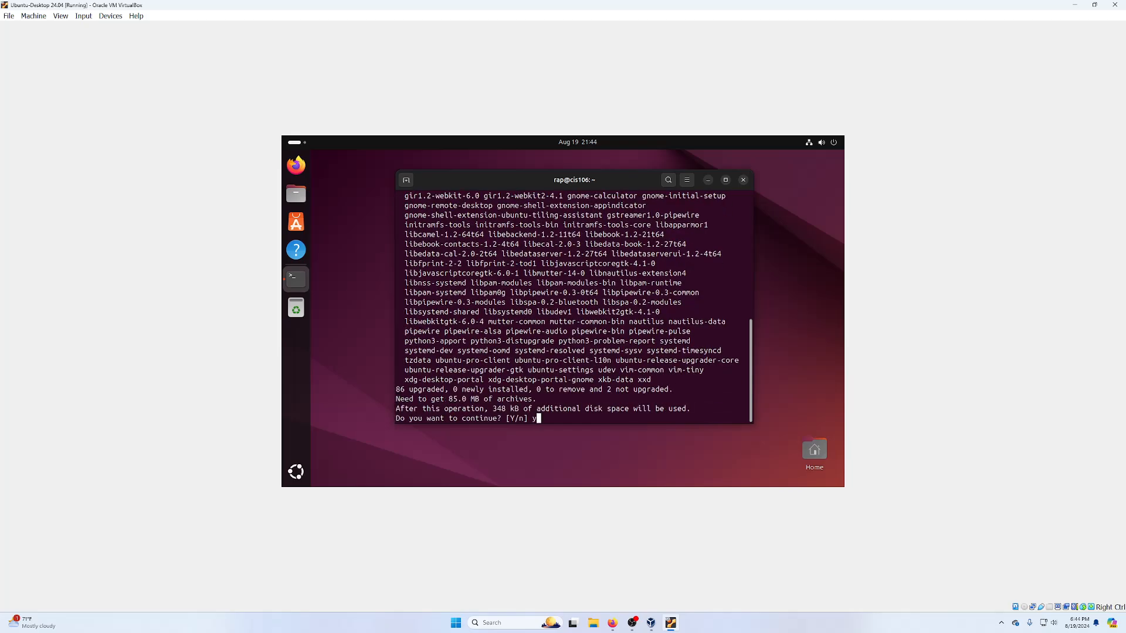
key("Return")
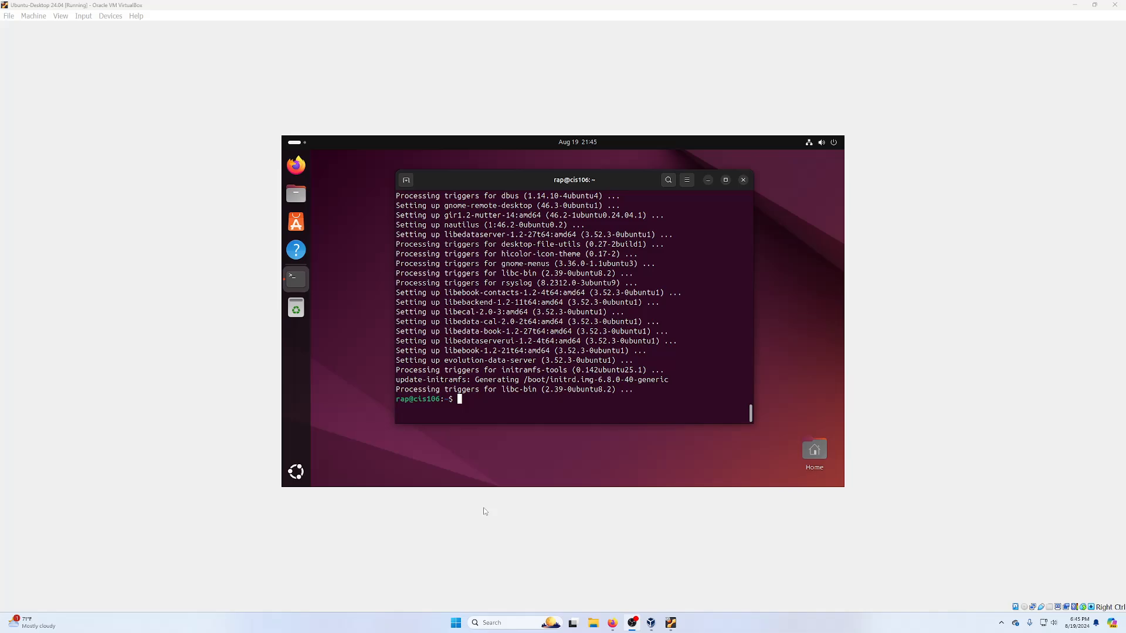
- Read the Lab 2 Install Essential packages section, note the course site address, then minimize host Firefox
left_click(612, 623)
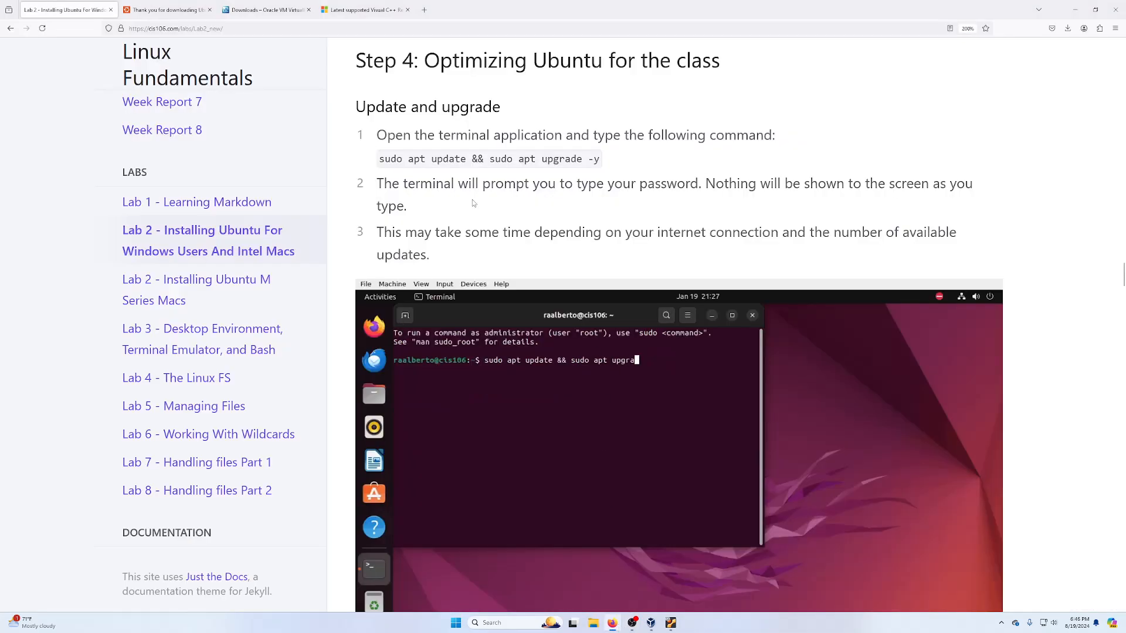
scroll(473, 199, "down", 3)
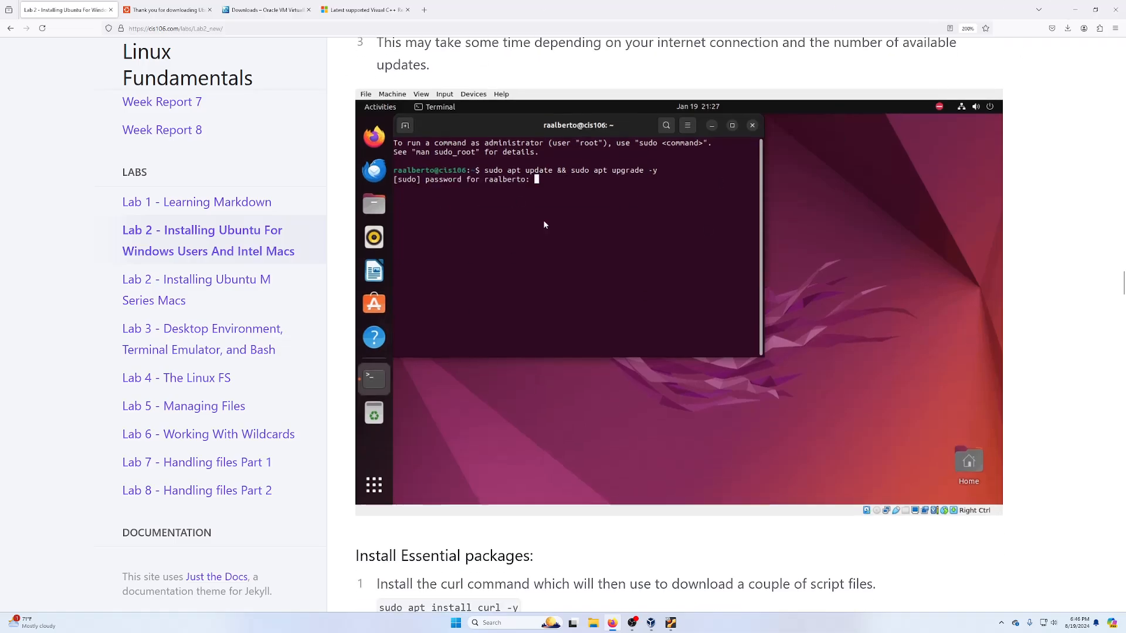
left_click(178, 29)
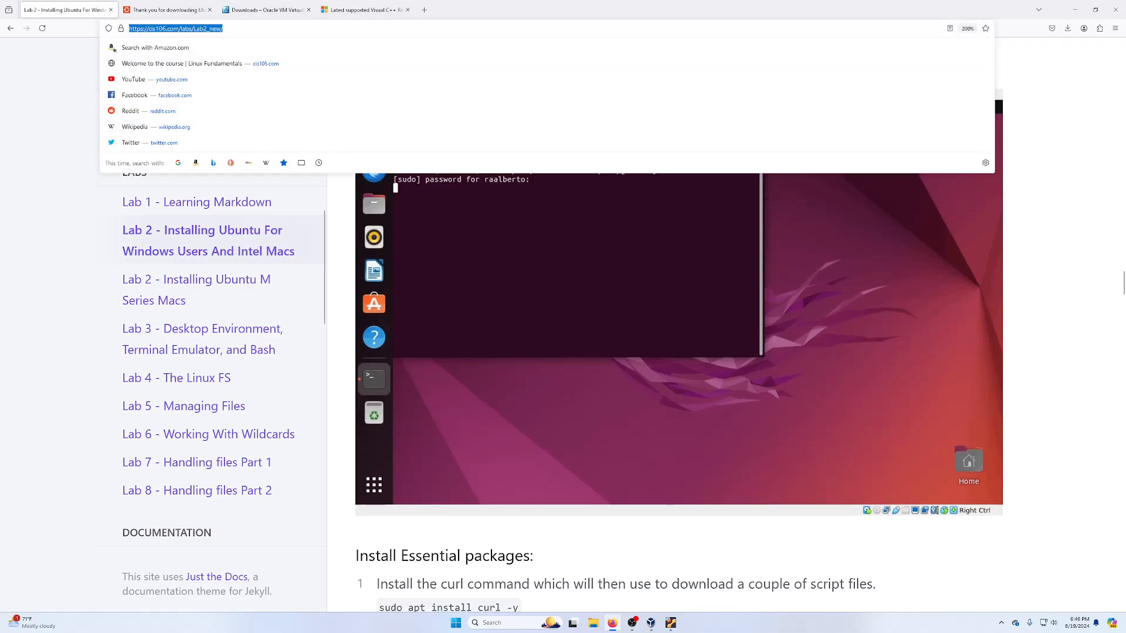
left_click(1075, 10)
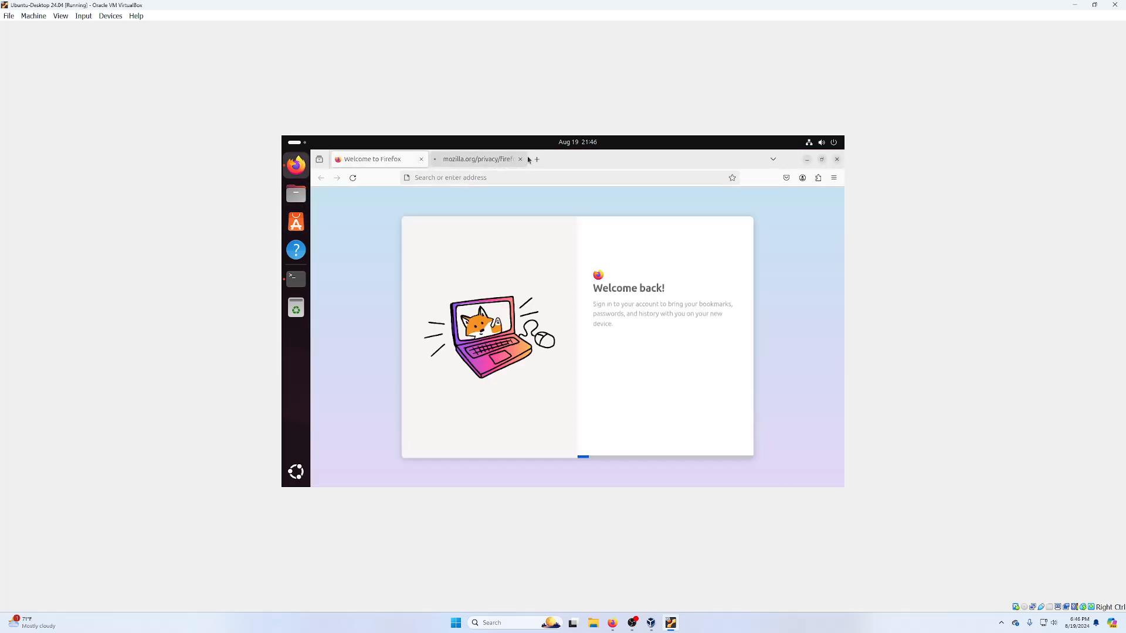
- Close the extra mozilla.org privacy tab and load cis106.com in the guest's Firefox
left_click(520, 159)
left_click(510, 176)
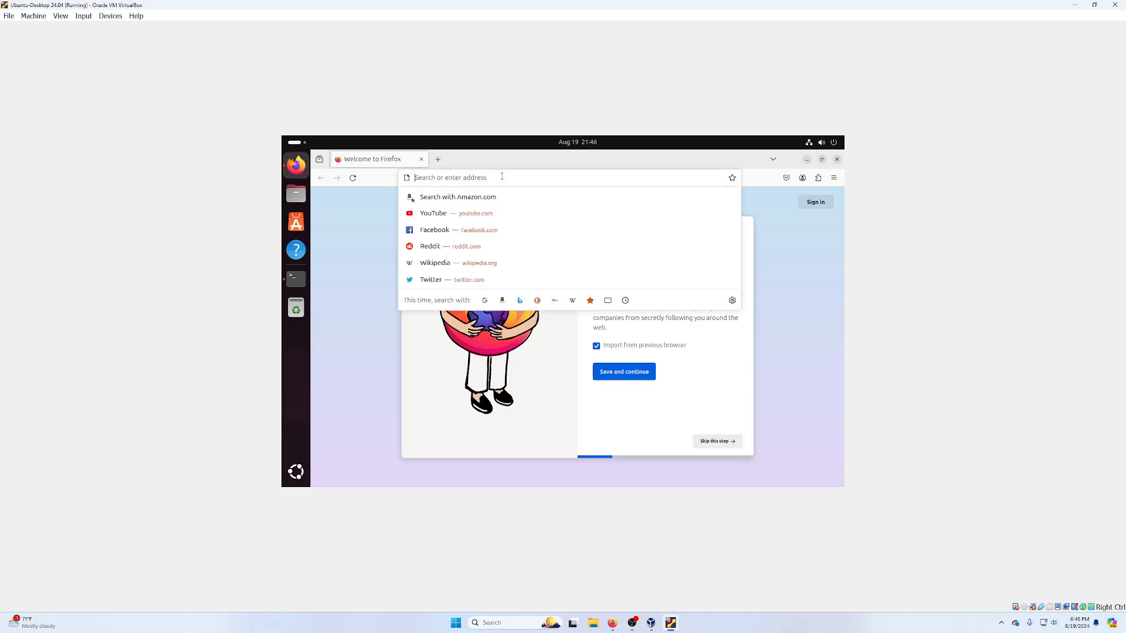
type("cis106.com")
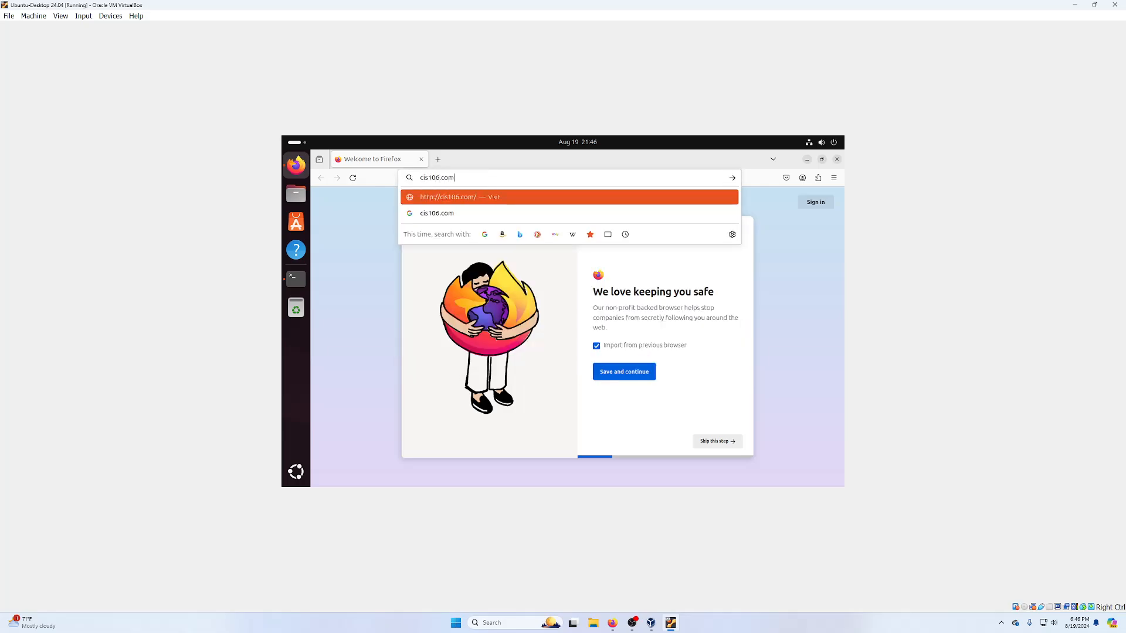
key("Return")
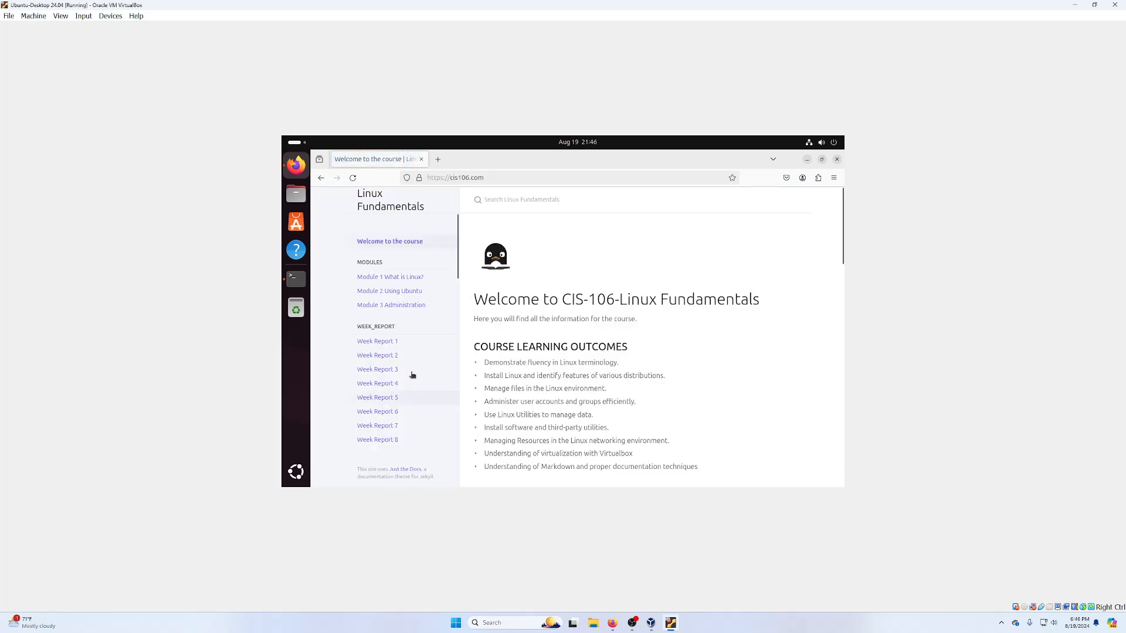
- Go to the Lab 2 page's Step 4 and show the Install Essential packages commands
scroll(405, 381, "down", 5)
left_click(377, 297)
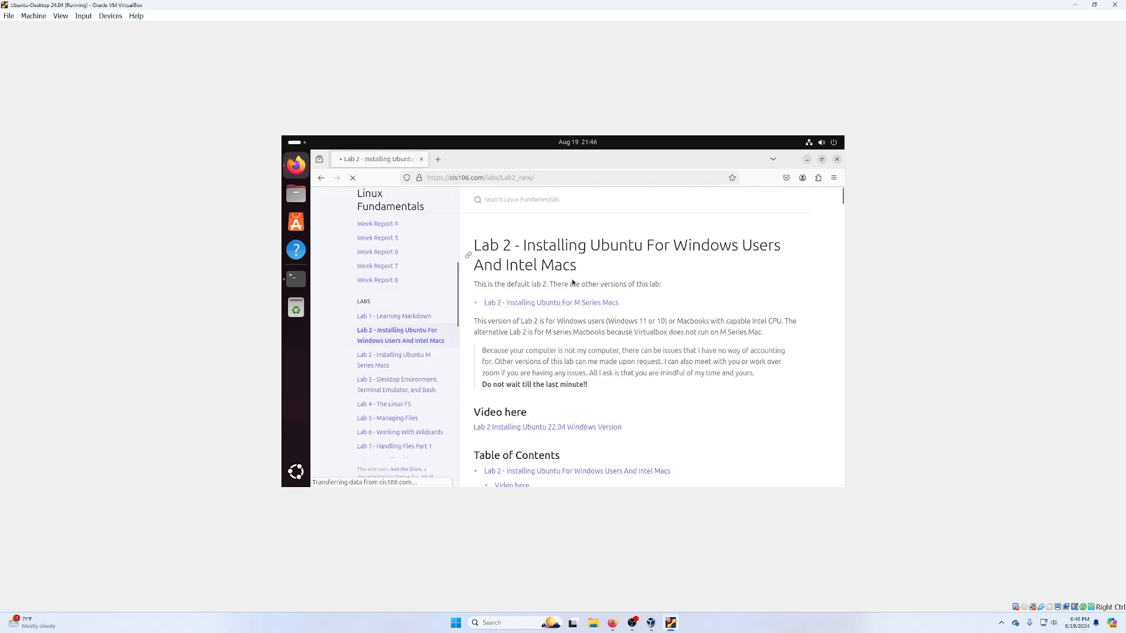
scroll(557, 323, "down", 5)
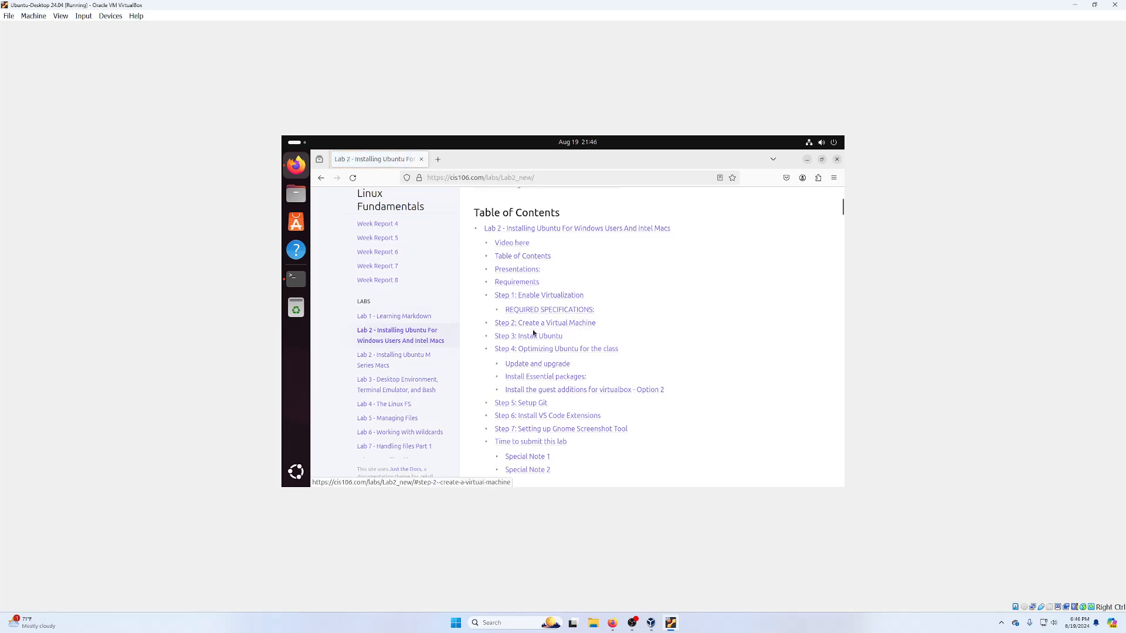
left_click(523, 350)
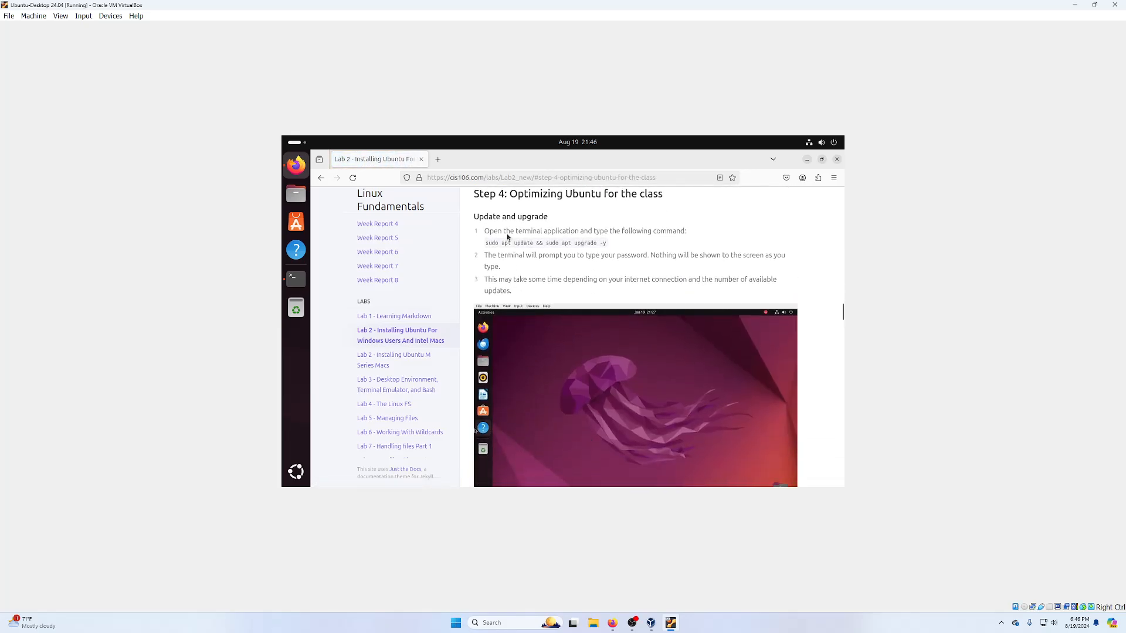
scroll(534, 252, "down", 2)
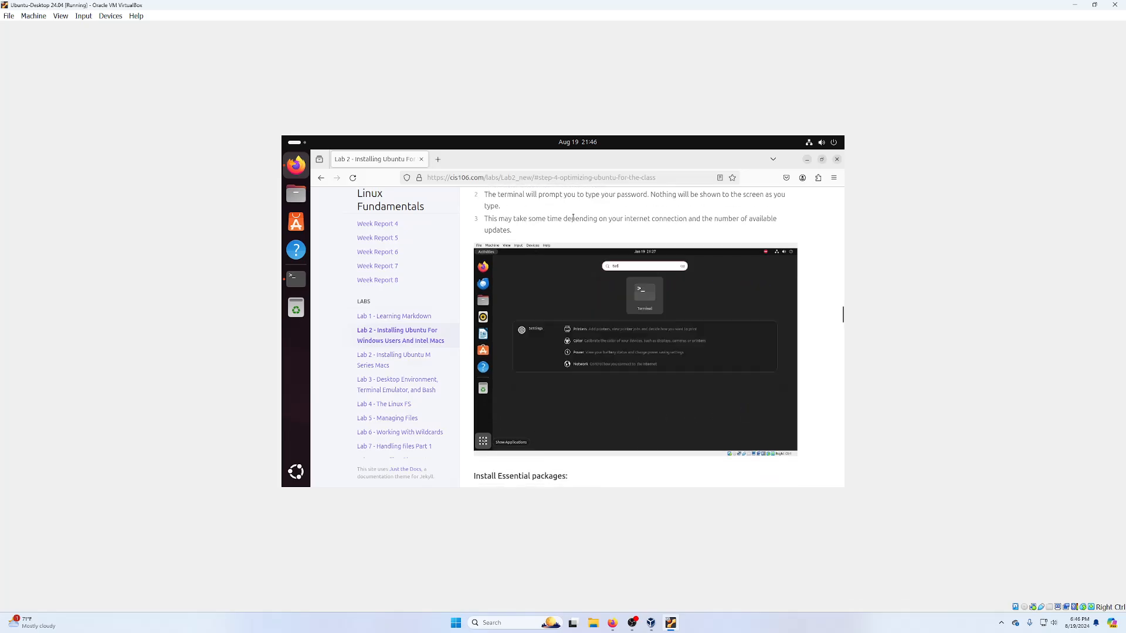
scroll(567, 237, "down", 5)
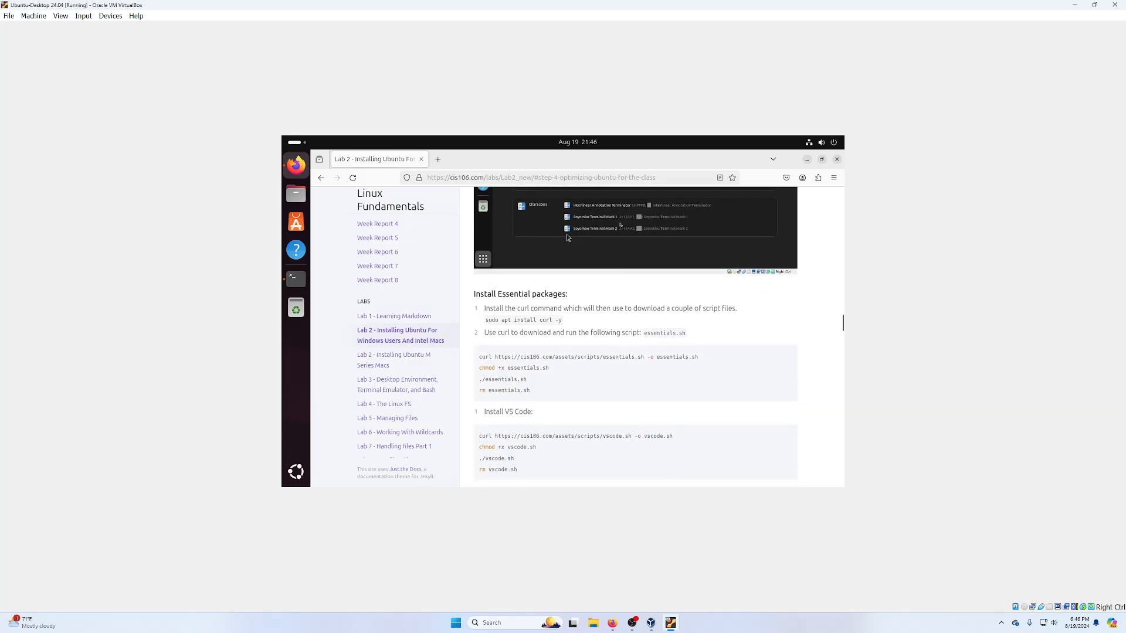
- Install curl in the guest by running 'sudo apt install curl -y' in Terminal
triple_click(523, 321)
right_click(528, 320)
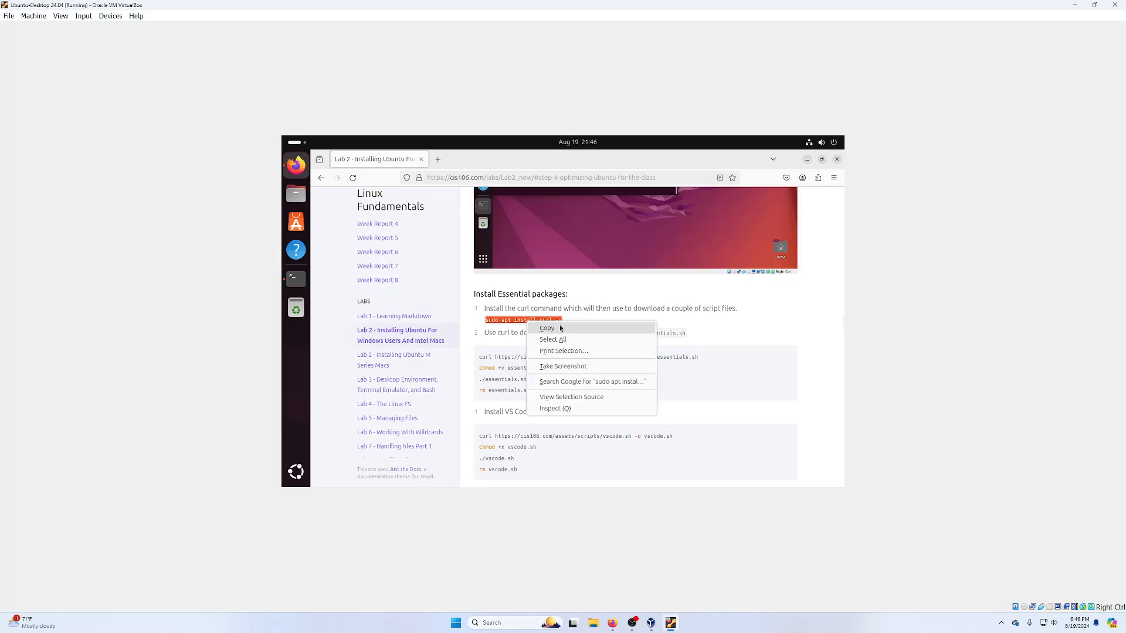
left_click(549, 328)
left_click(296, 278)
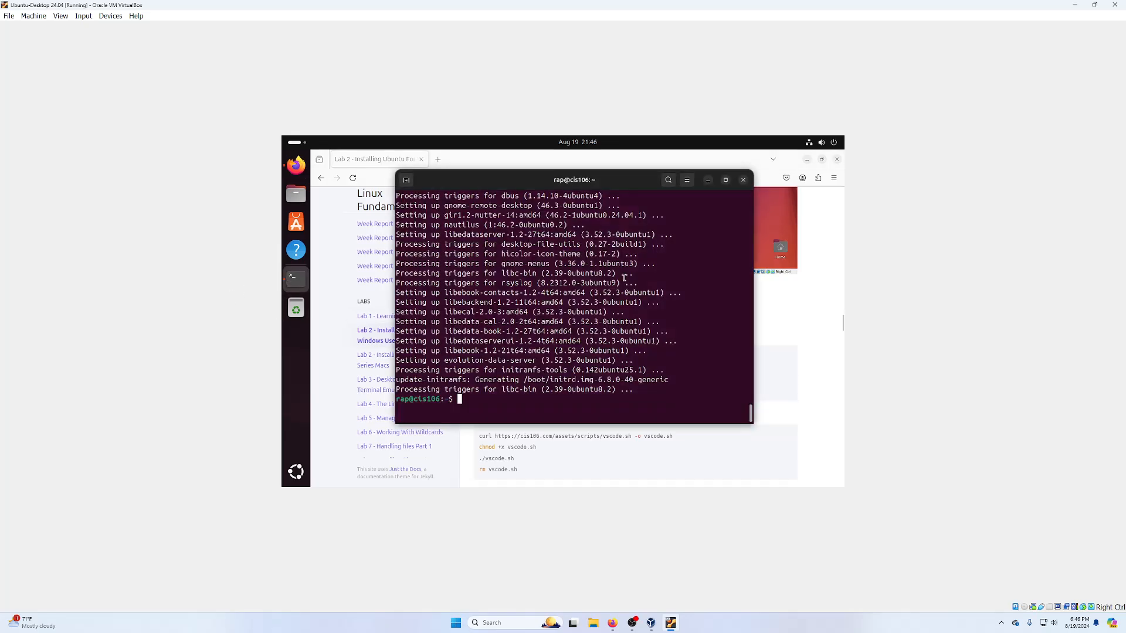
key("ctrl+shift+v")
key("Return")
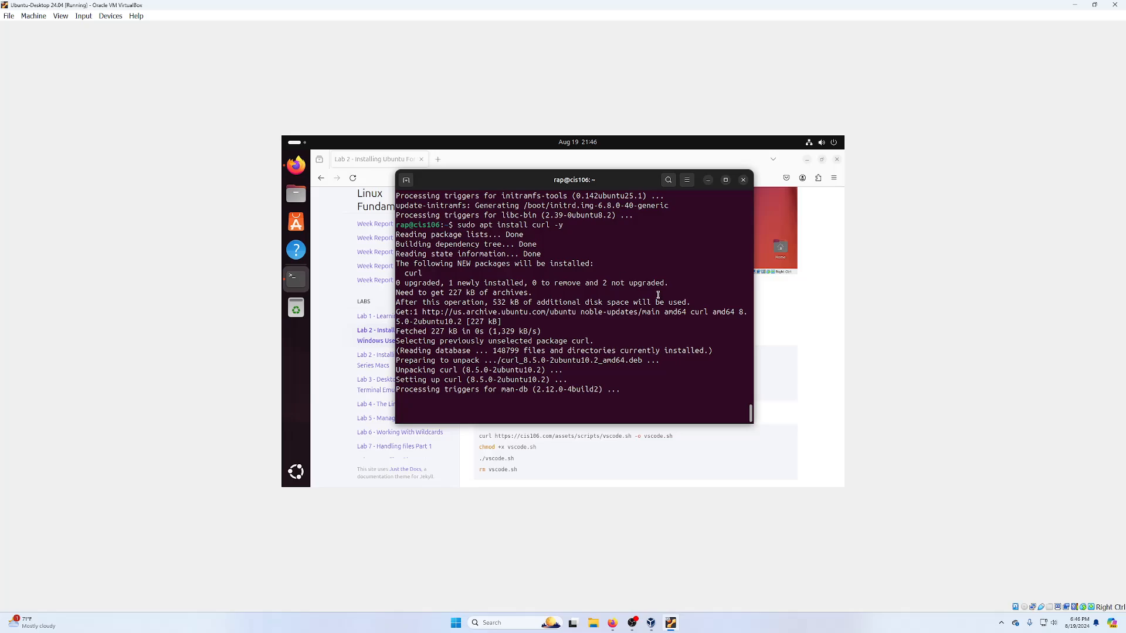
- Dismiss the restart-required updater notice and download essentials.sh using the lab's curl command
left_click(819, 316)
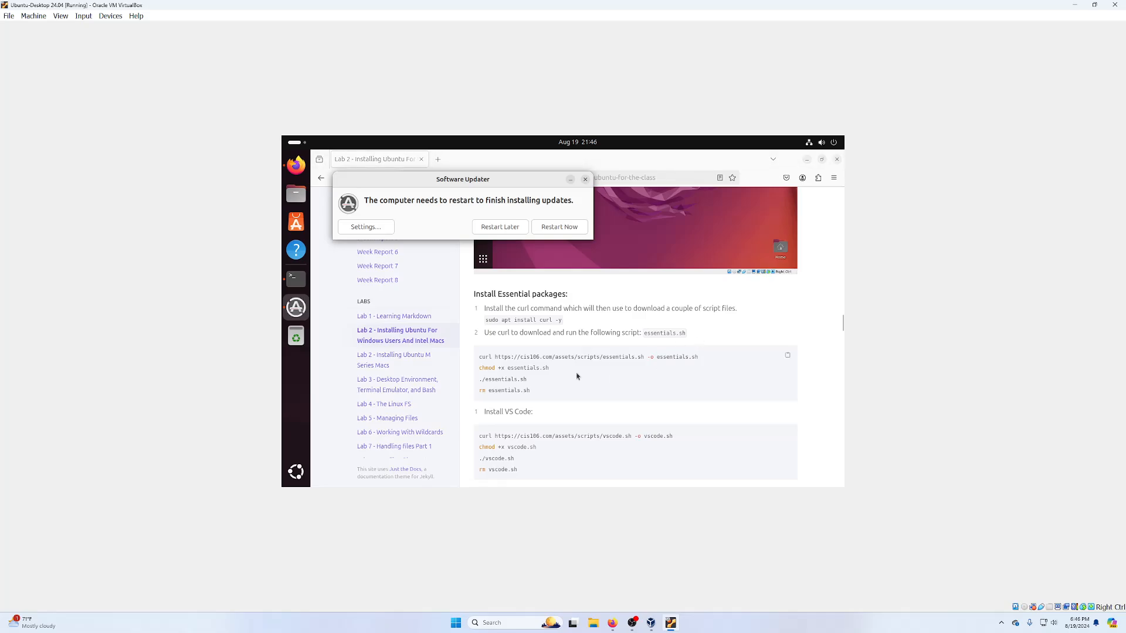
left_click(585, 179)
triple_click(506, 357)
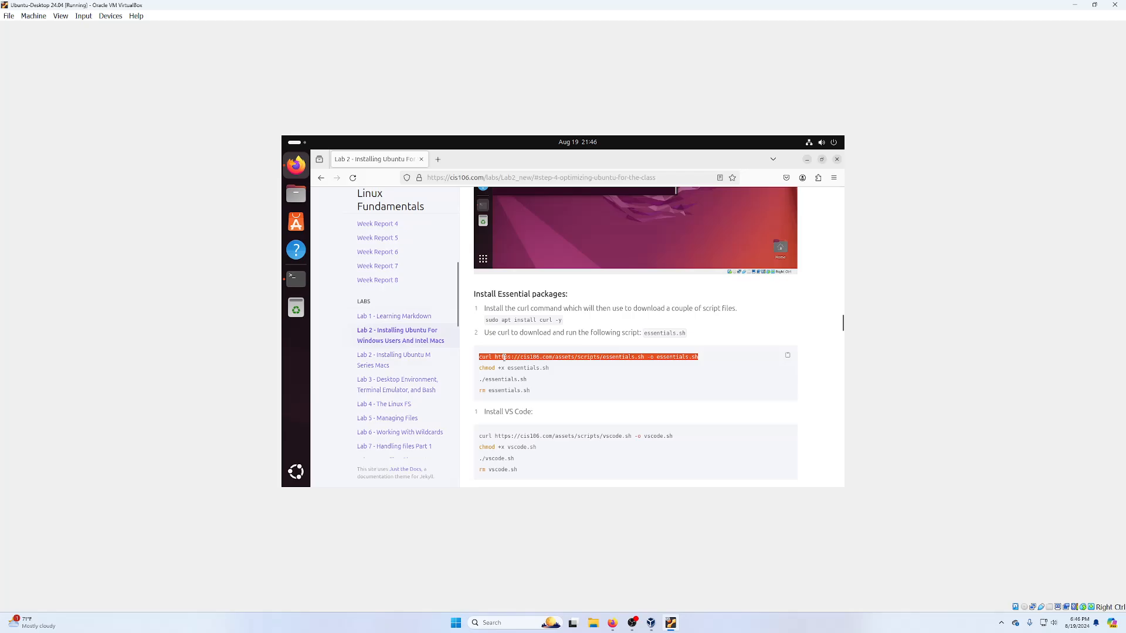
right_click(522, 357)
left_click(544, 365)
left_click(297, 278)
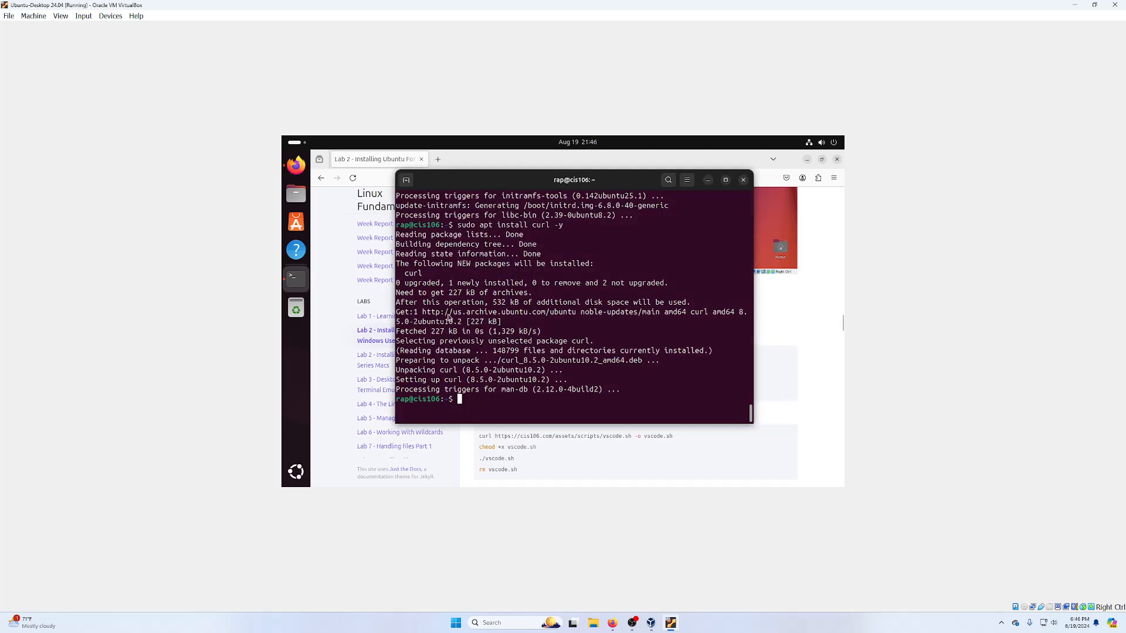
right_click(676, 384)
left_click(660, 416)
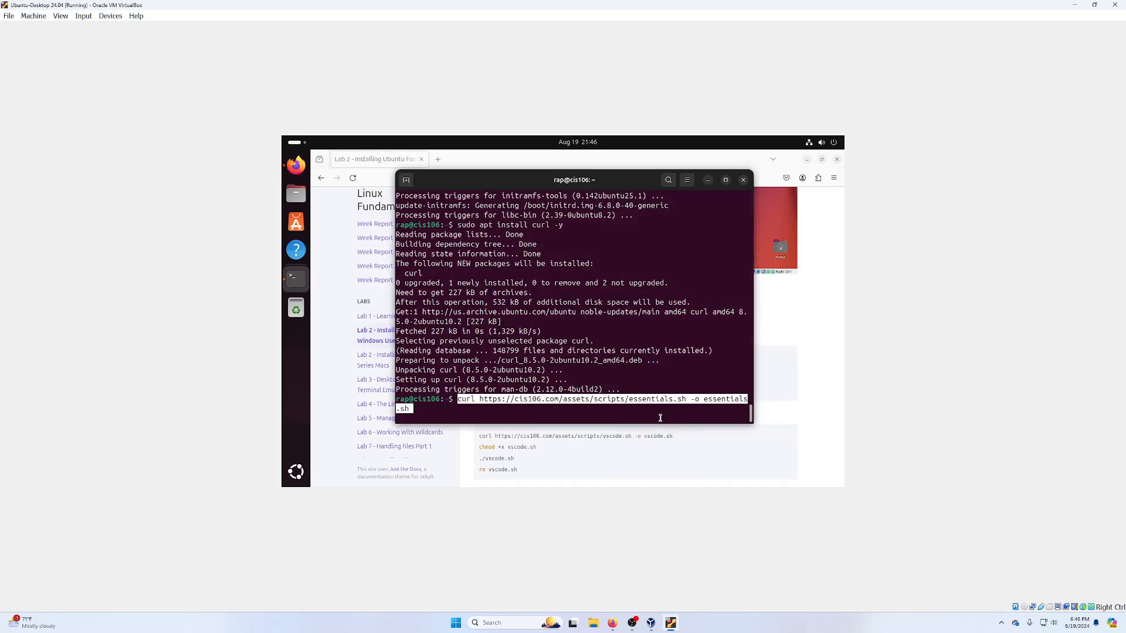
key("Return")
- Make essentials.sh executable with 'chmod +x essentials.sh'
left_click(782, 389)
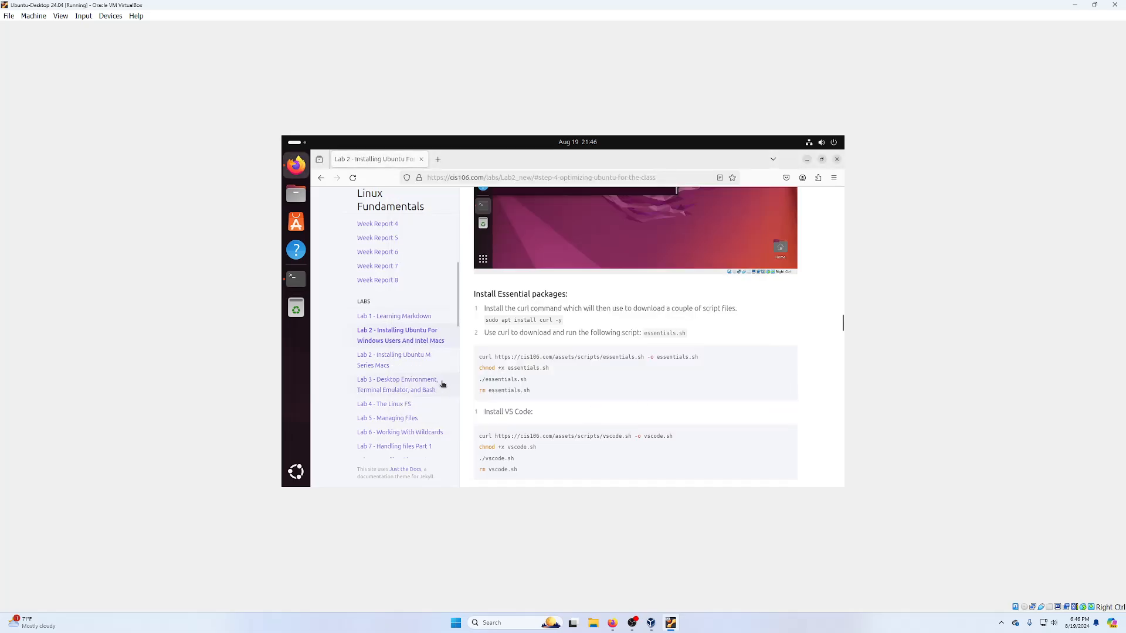
triple_click(500, 370)
right_click(500, 374)
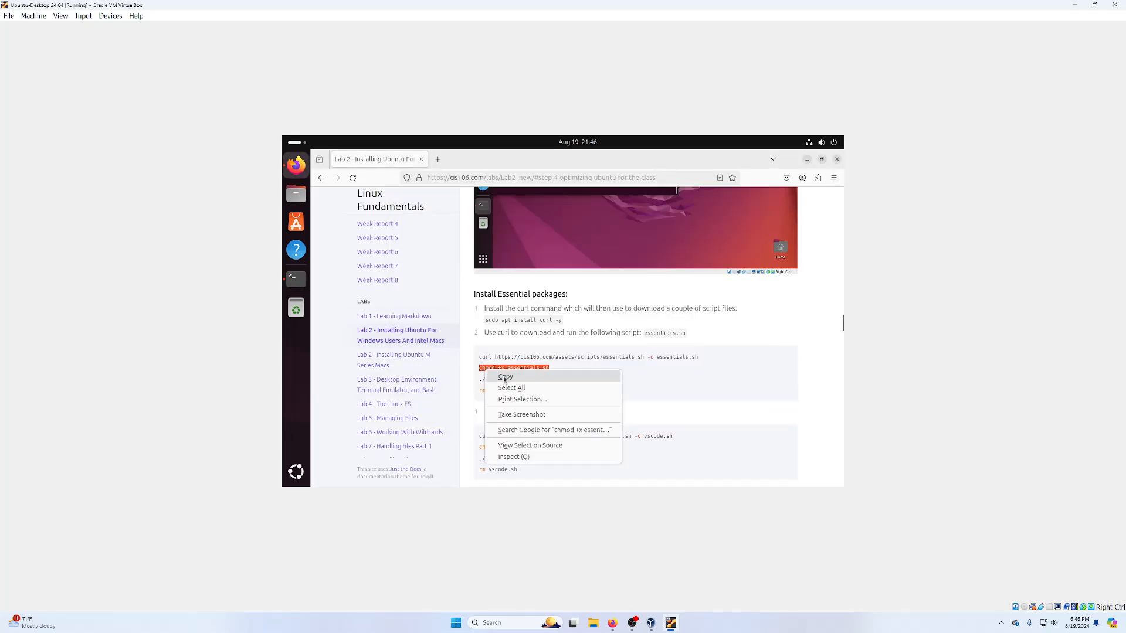
left_click(504, 376)
left_click(297, 278)
right_click(563, 391)
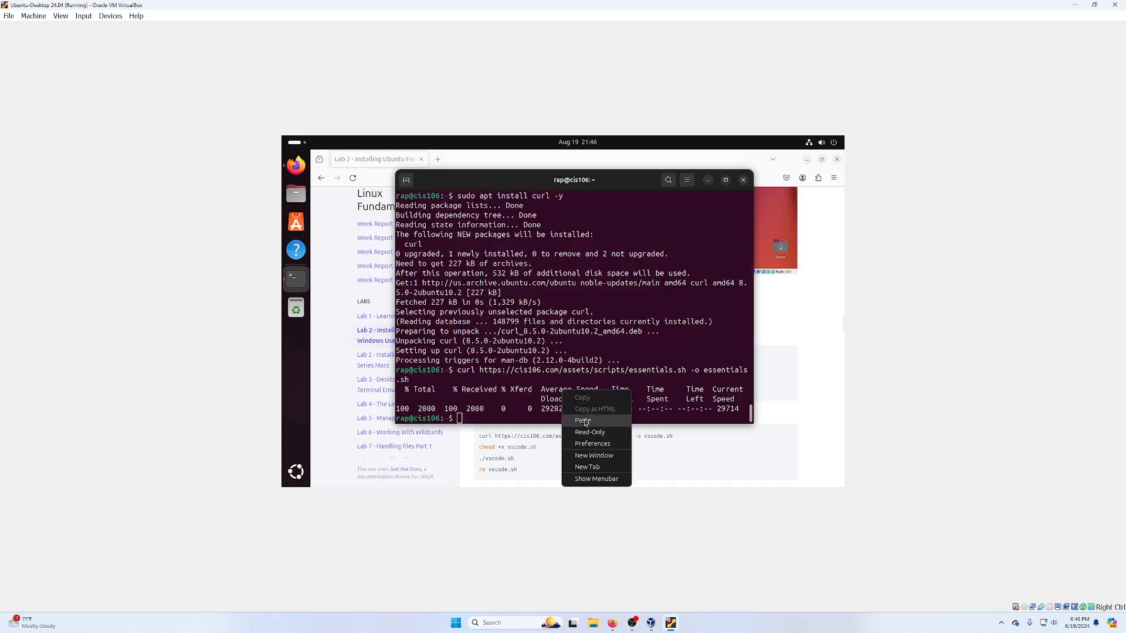
left_click(588, 422)
key("Return")
- Run './essentials.sh' to start installing the essential packages
left_click(824, 364)
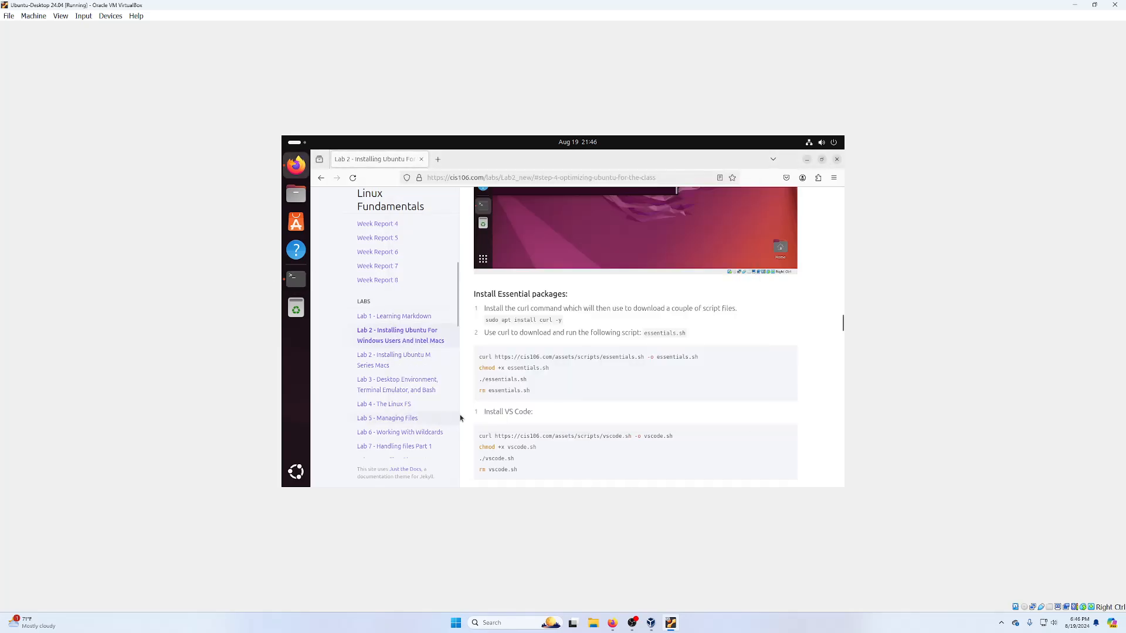
triple_click(503, 379)
right_click(506, 383)
left_click(525, 391)
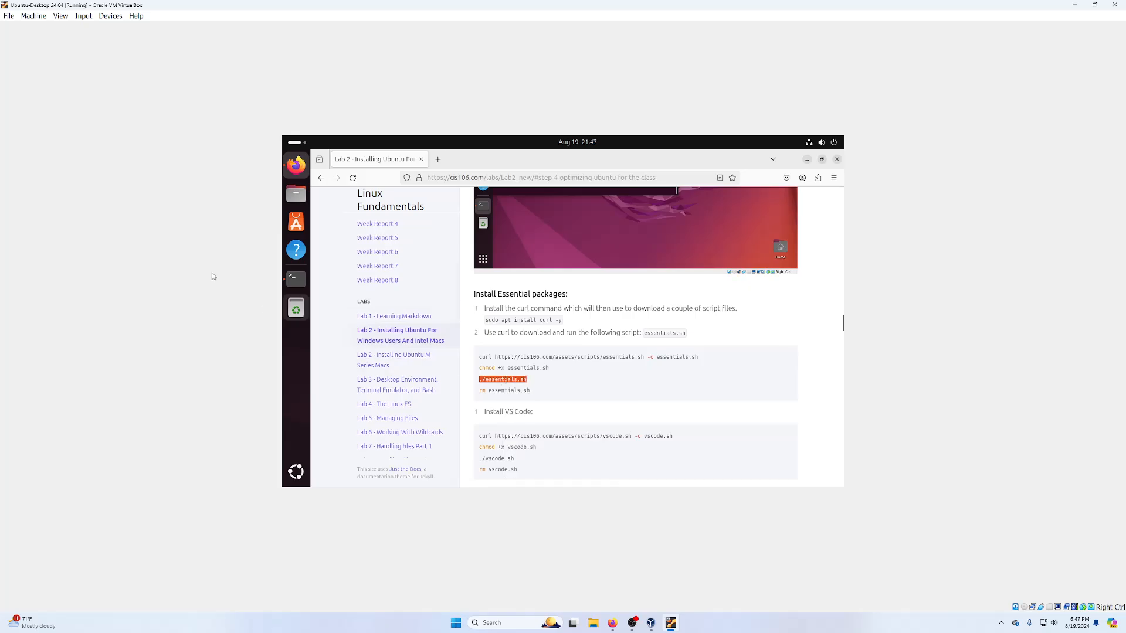
left_click(296, 278)
right_click(592, 395)
left_click(614, 331)
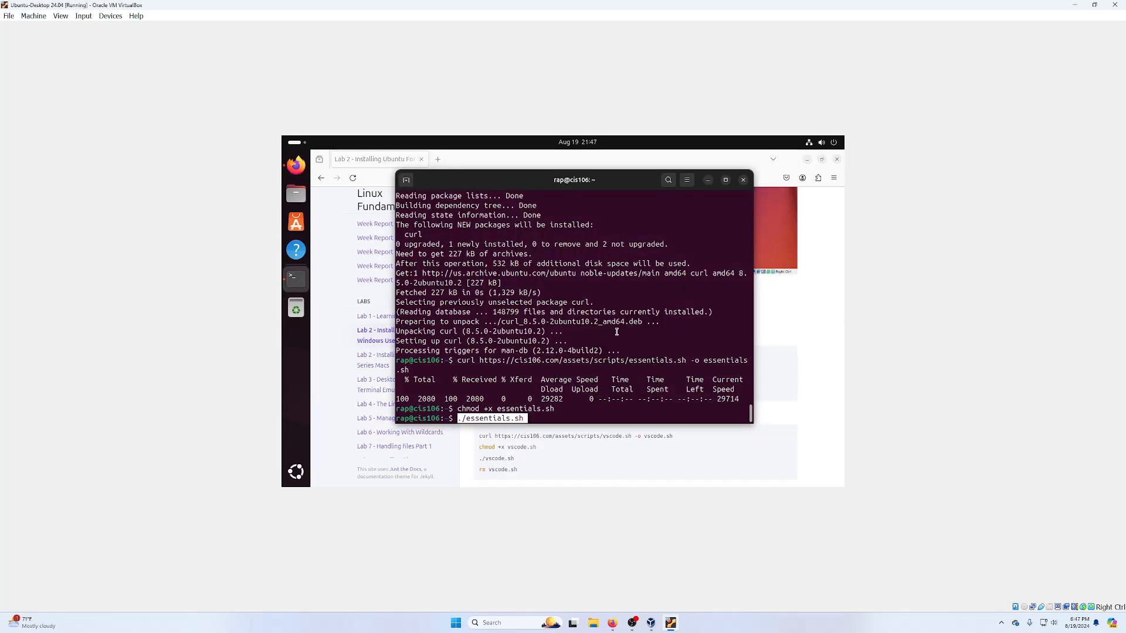
key("Return")
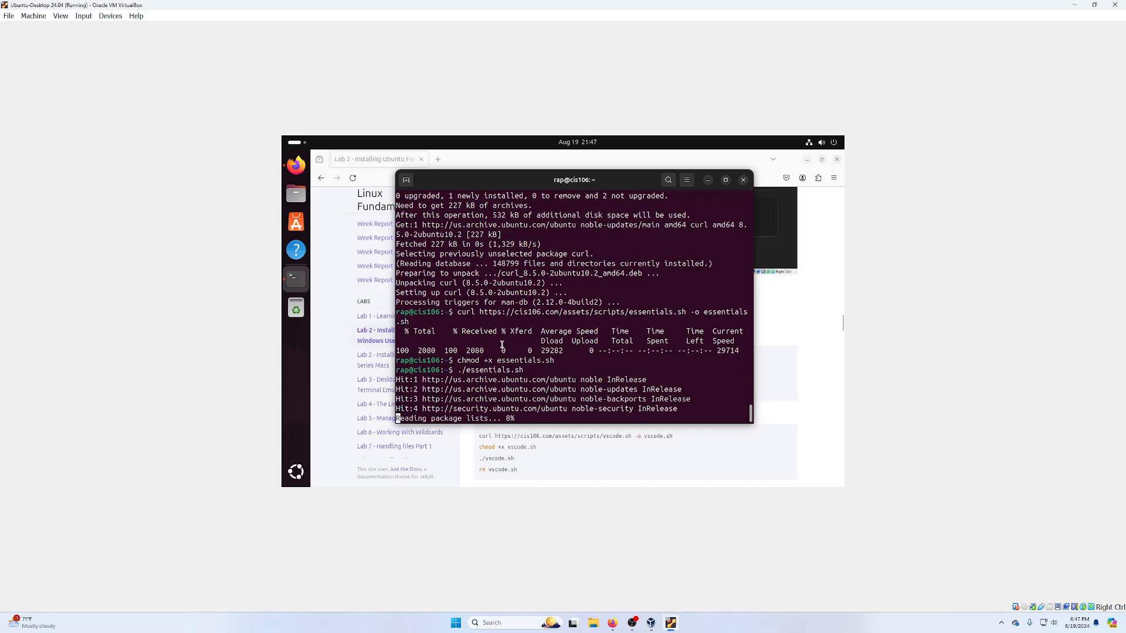
left_click(790, 344)
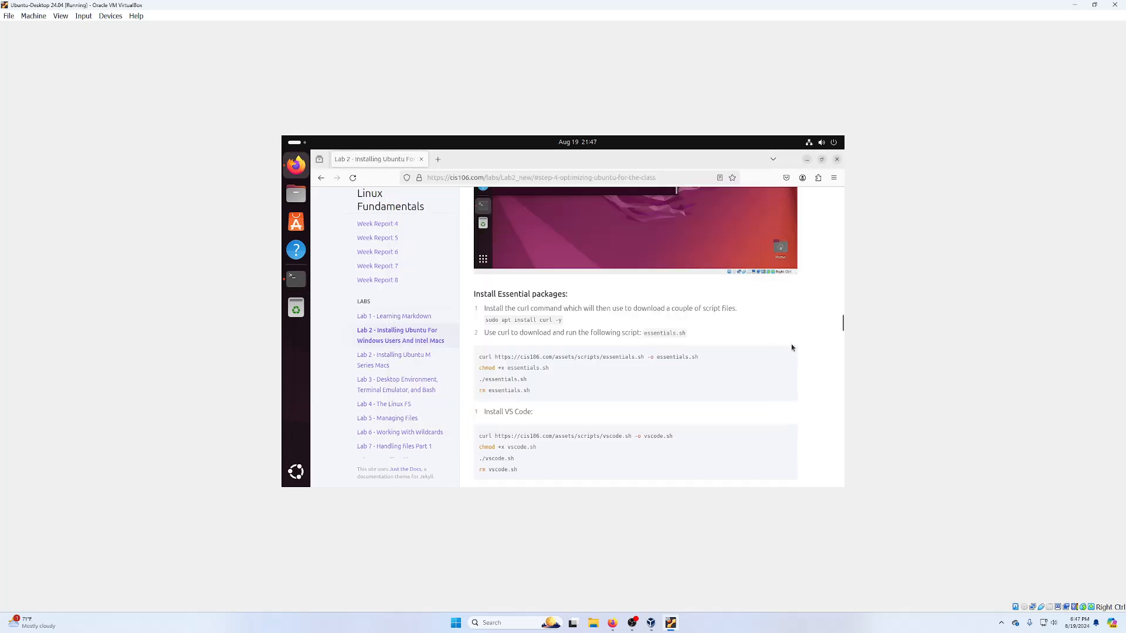
triple_click(508, 359)
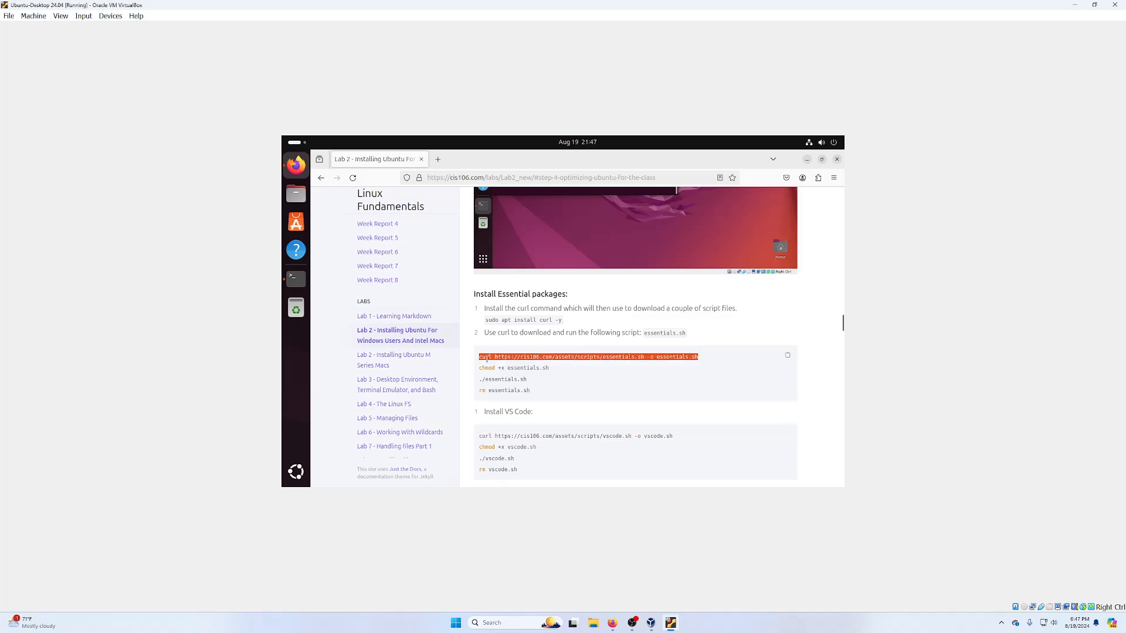
double_click(628, 358)
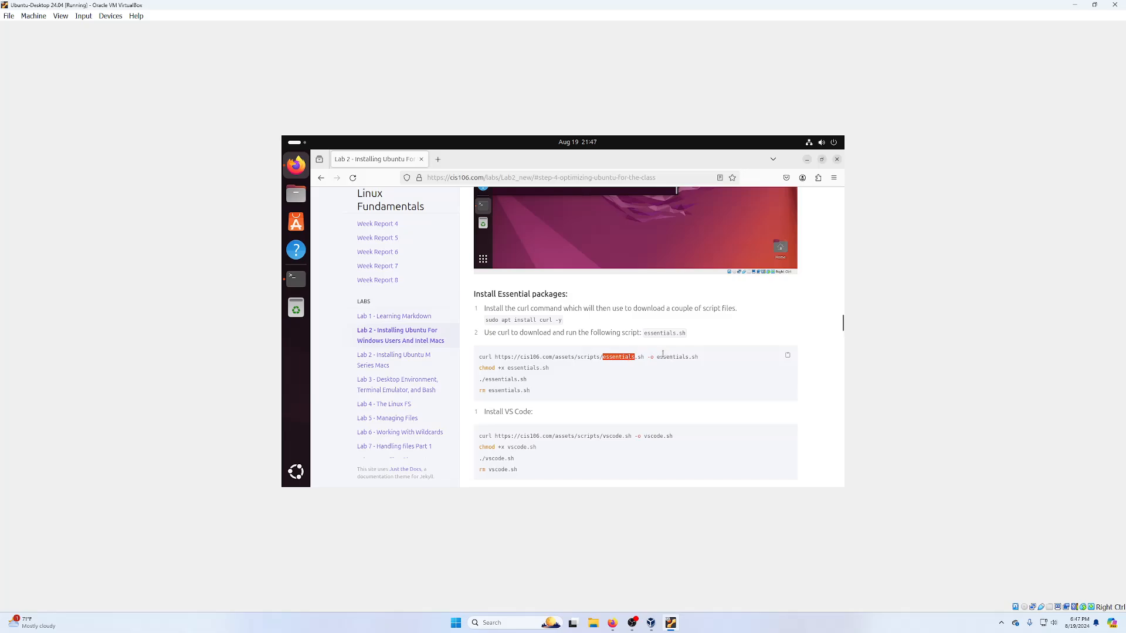
left_click_drag(658, 357, 701, 360)
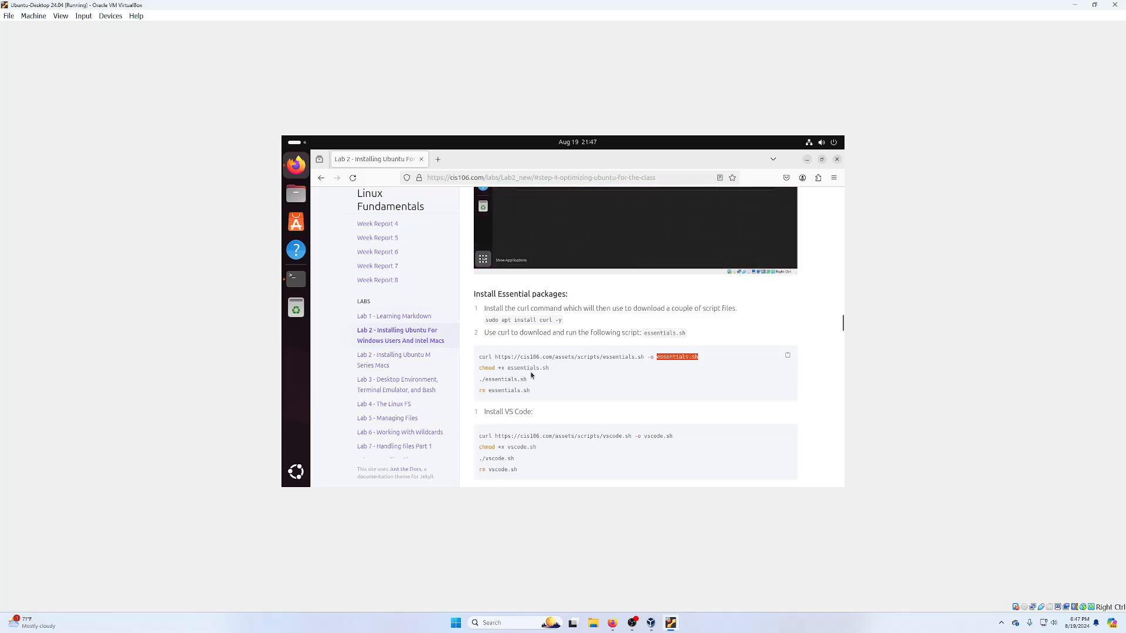
mouse_move(479, 381)
left_mouse_down()
mouse_move(528, 376)
mouse_move(535, 392)
mouse_move(537, 381)
mouse_move(475, 394)
left_mouse_up()
left_click(473, 395)
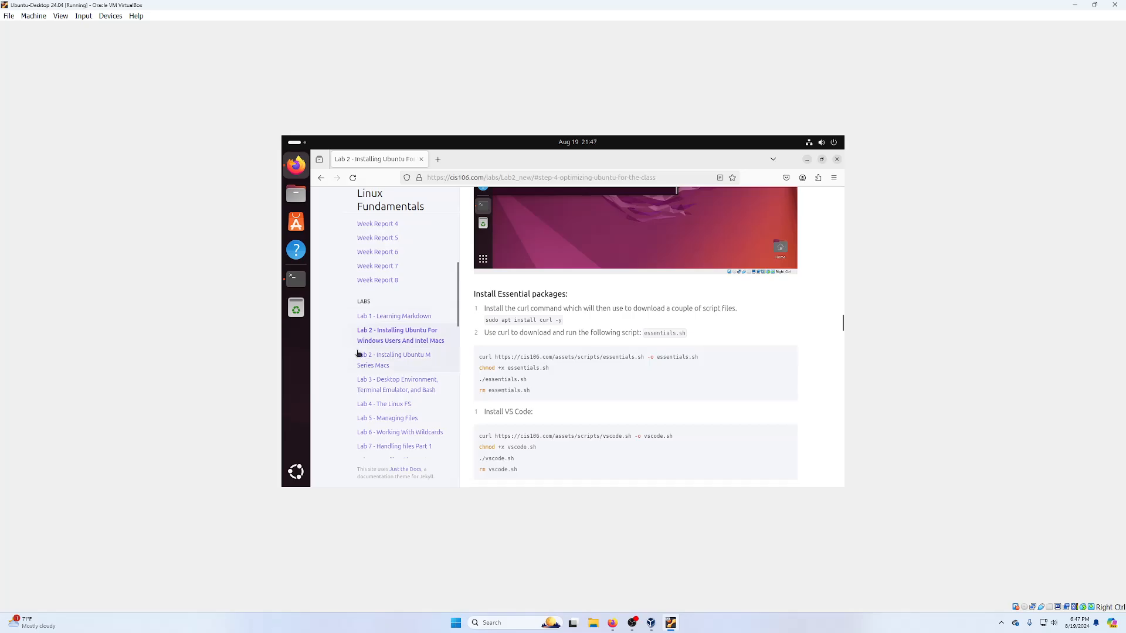
left_click(296, 279)
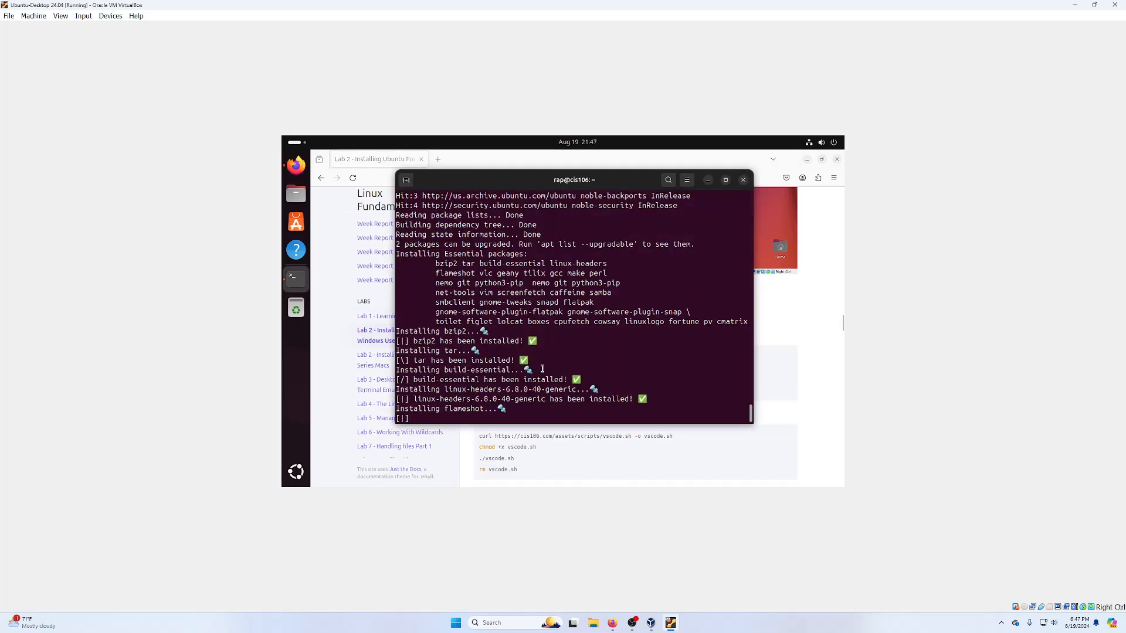
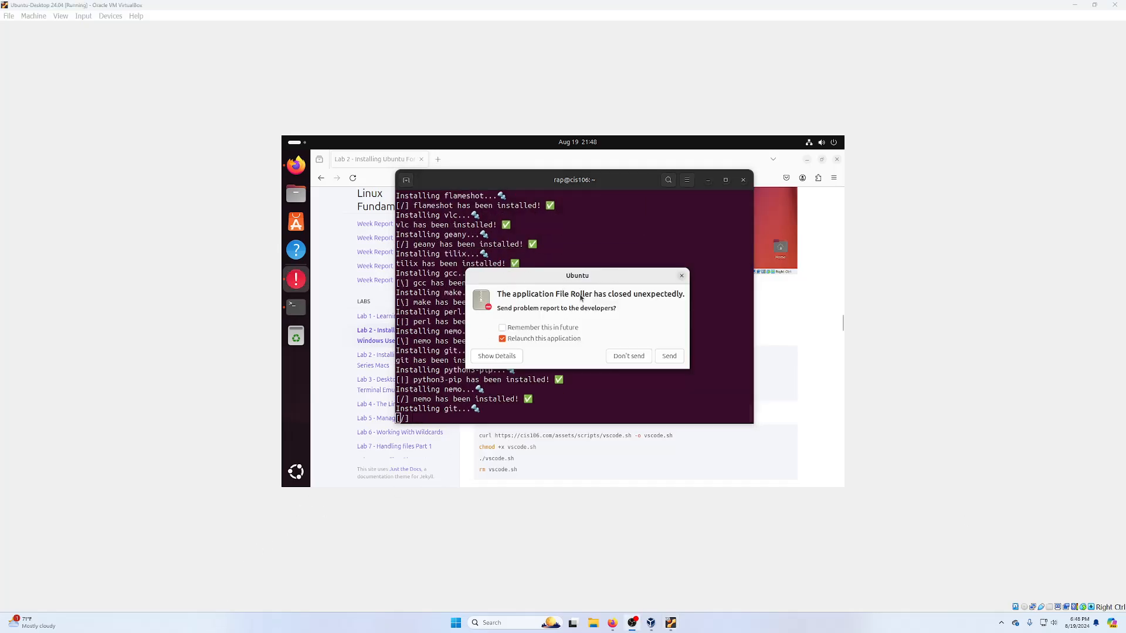
- Dismiss the two File Roller crash reports
left_click(682, 277)
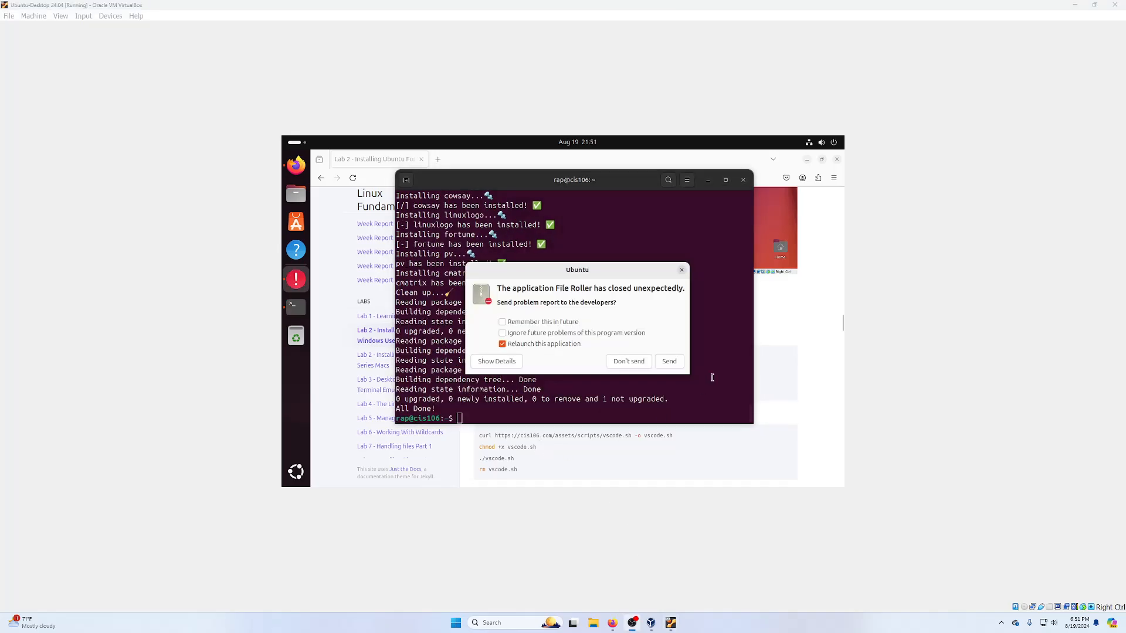
left_click(681, 270)
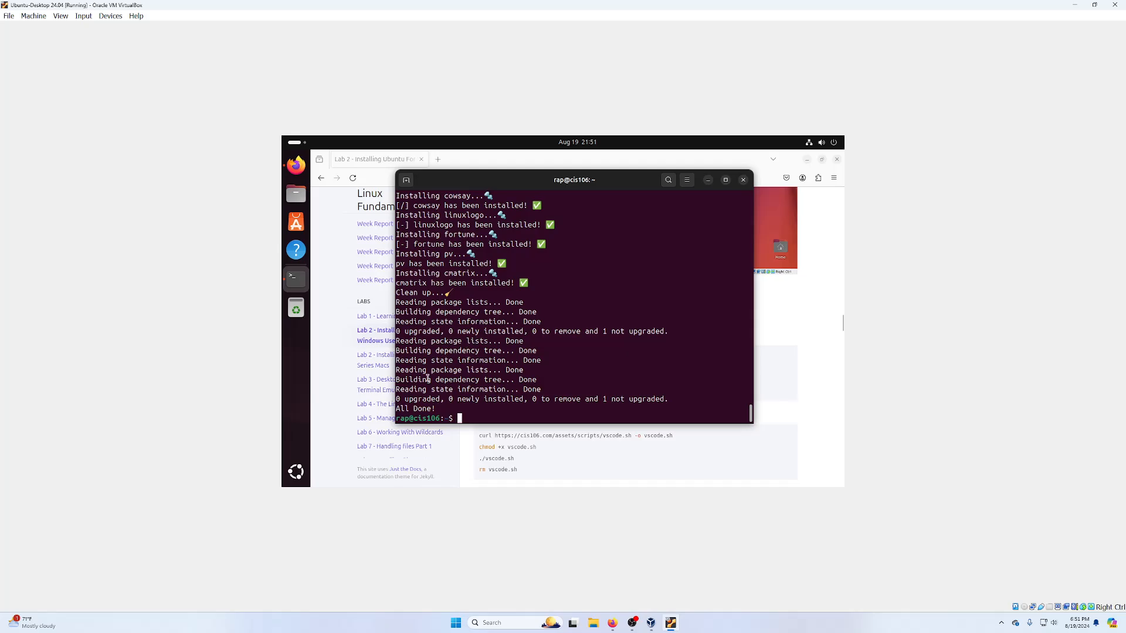
scroll(447, 377, "up", 1)
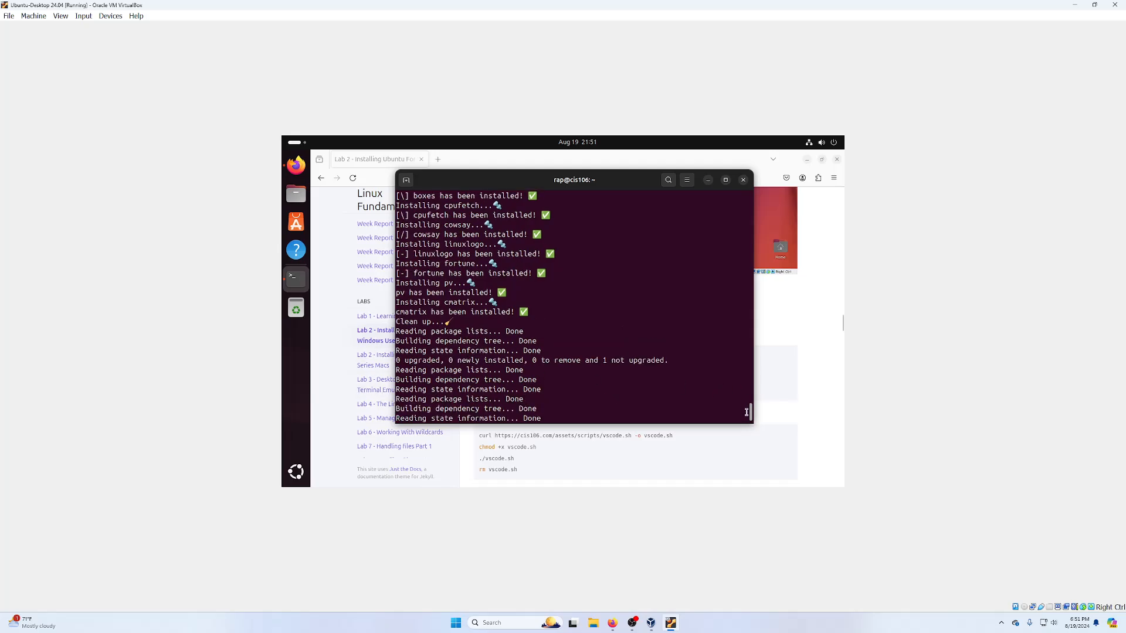
mouse_move(750, 410)
left_mouse_down()
mouse_move(744, 386)
mouse_move(741, 415)
left_mouse_up()
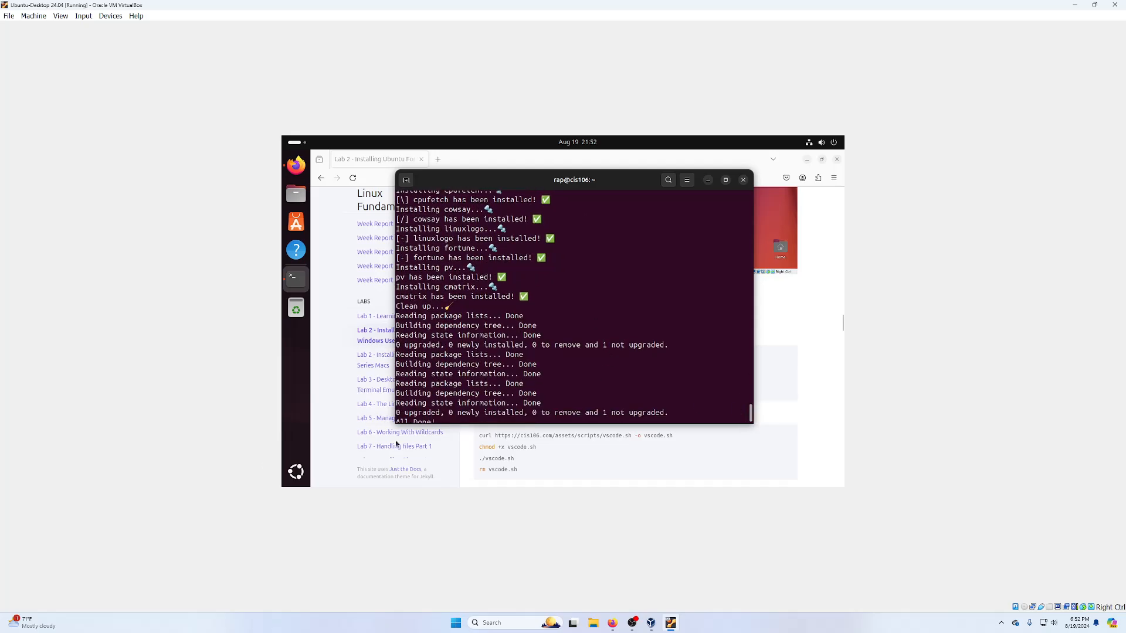
- Delete the essentials.sh script by running 'rm essentials.sh' copied from the lab page
left_click(779, 322)
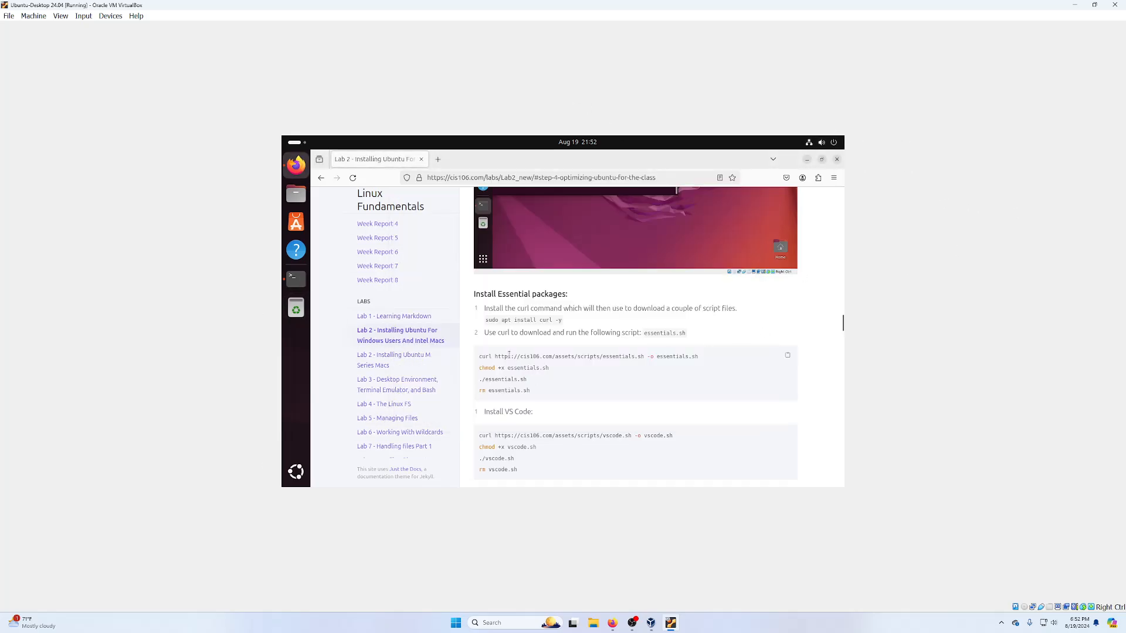
scroll(507, 359, "down", 2)
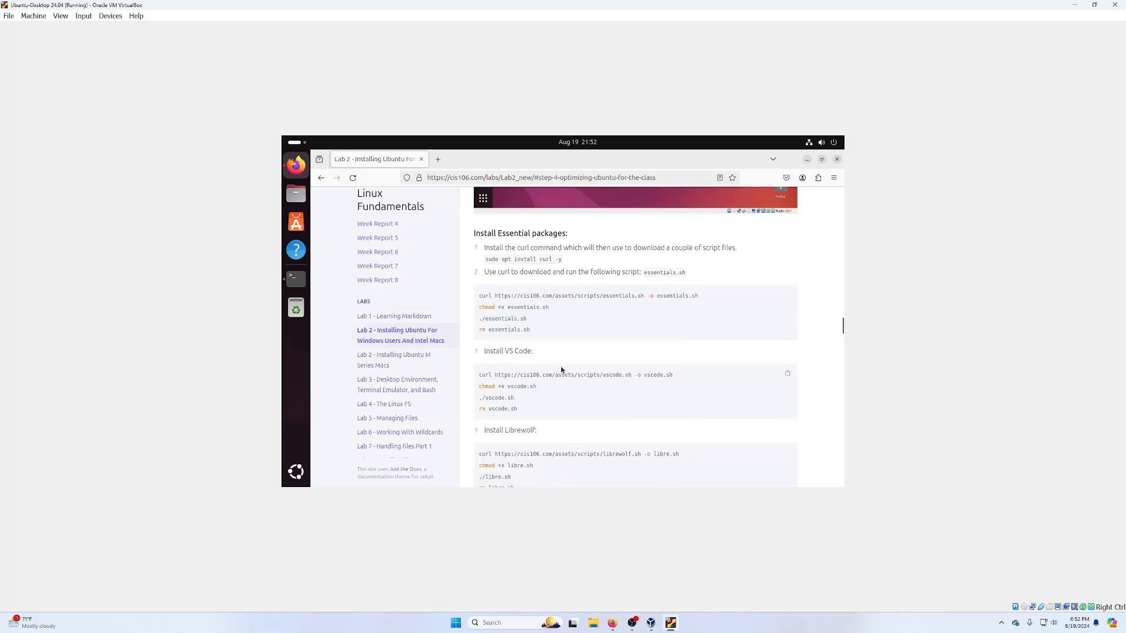
triple_click(486, 330)
right_click(487, 329)
left_click(505, 338)
left_click(295, 278)
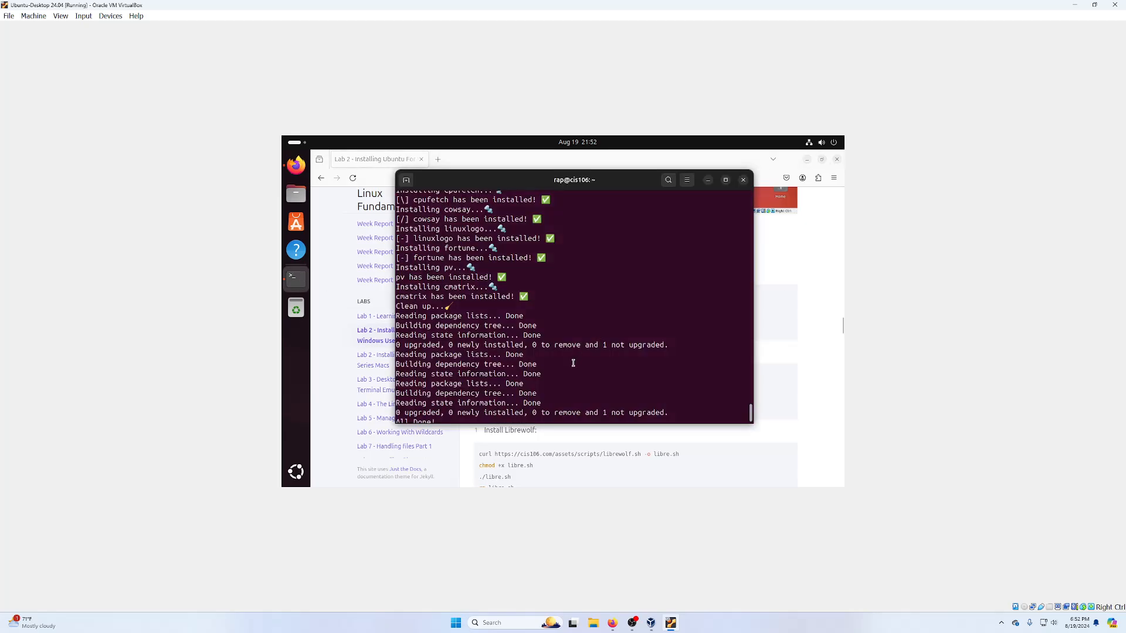
key("Return")
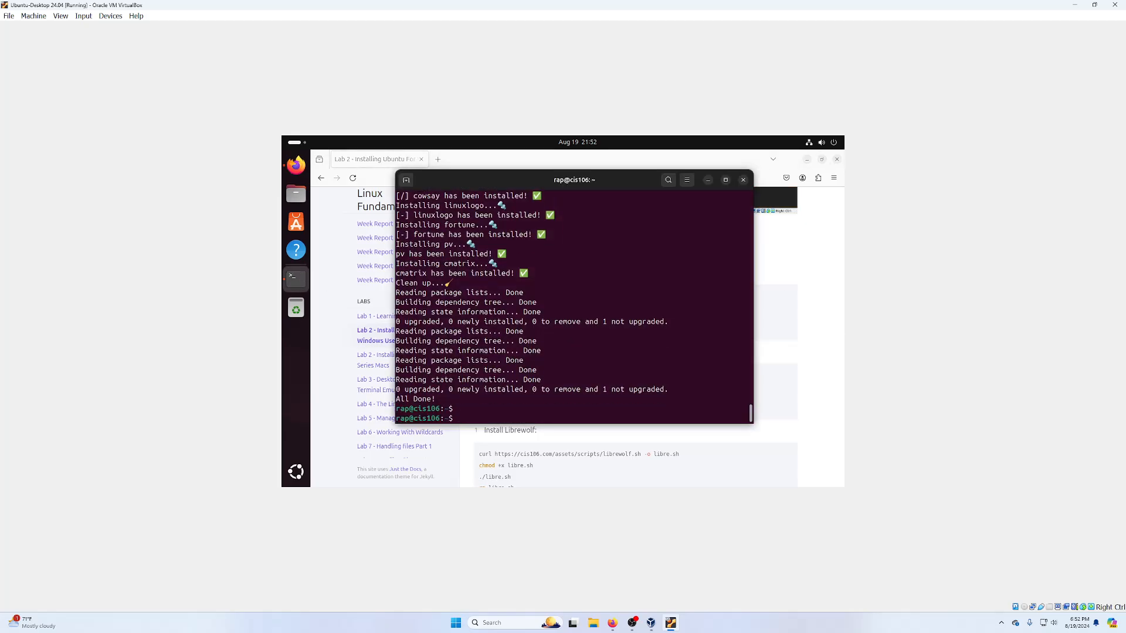
key("ctrl+shift+v")
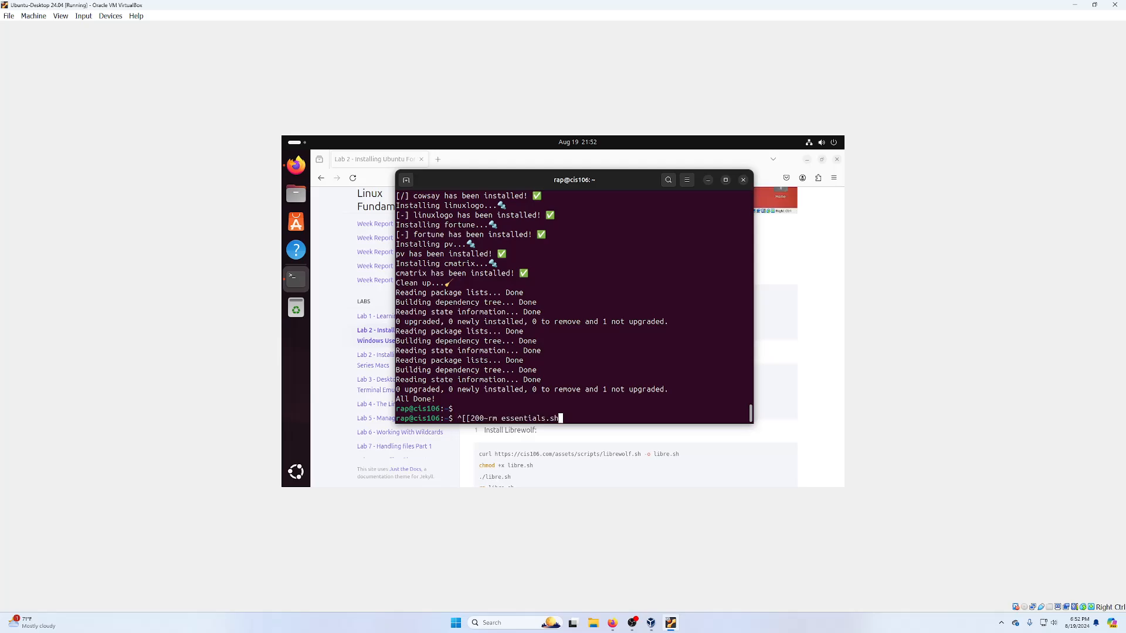
key("Left")
key("Left")
key("Left")
key("Left")
key("Left")
key("Left")
key("Left")
key("Left")
key("Left")
key("Left")
key("Left")
key("Left")
key("Left")
key("Left")
key("Left")
key("Left")
key("BackSpace")
key("BackSpace")
key("BackSpace")
key("BackSpace")
key("BackSpace")
key("BackSpace")
key("BackSpace")
key("Return")
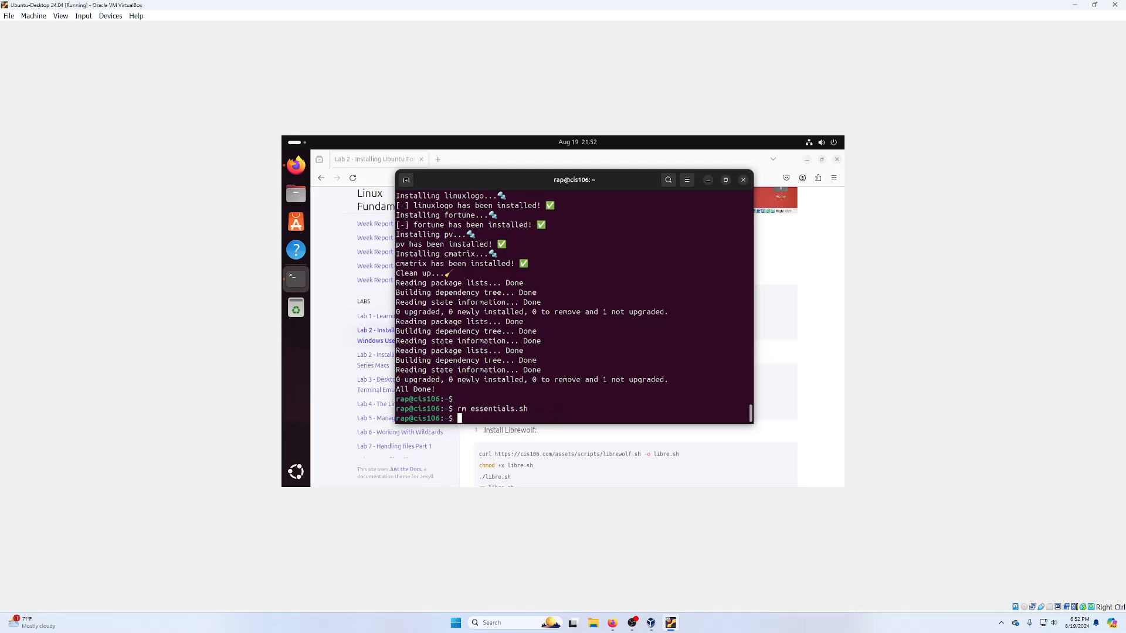
left_click(826, 316)
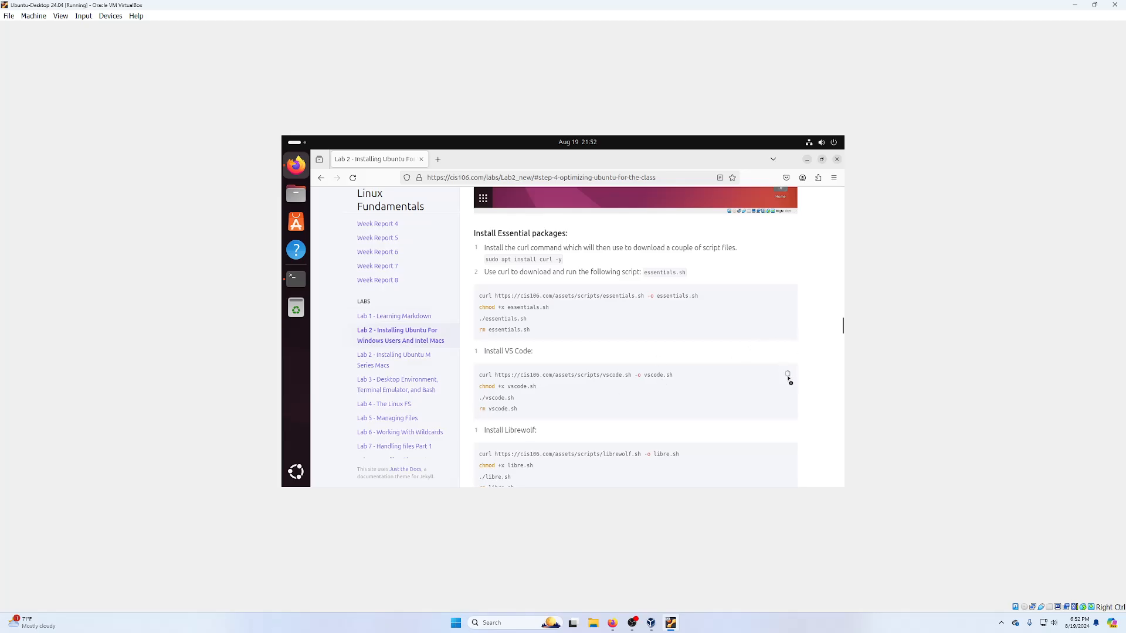
- Paste and run the VS Code install commands in the terminal
left_click(297, 278)
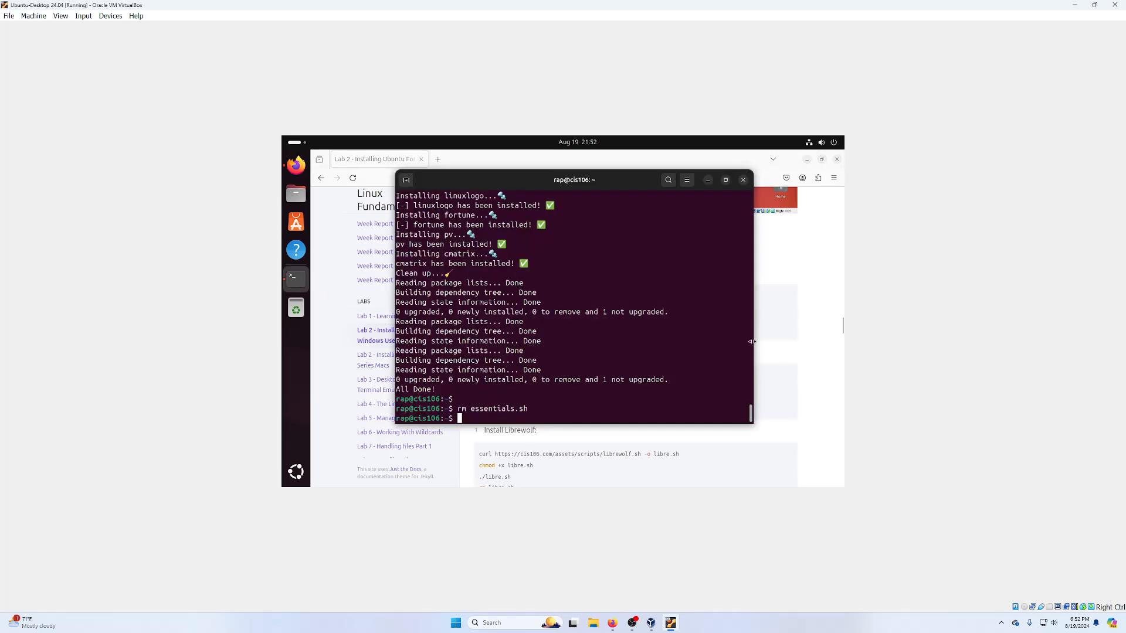
right_click(611, 381)
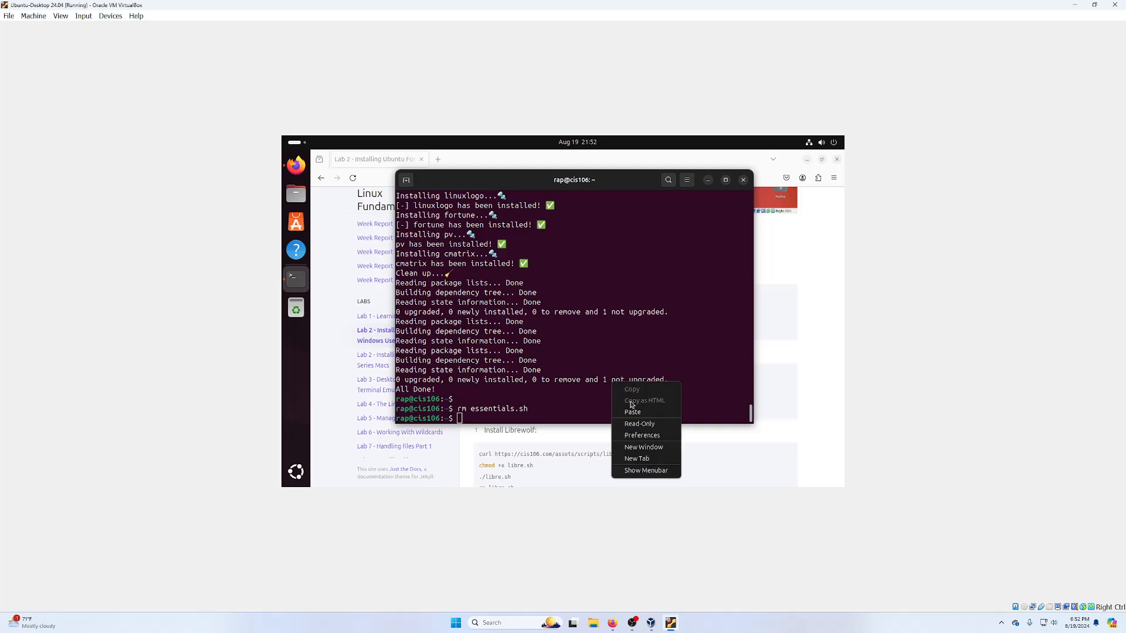
left_click(633, 412)
key("Return")
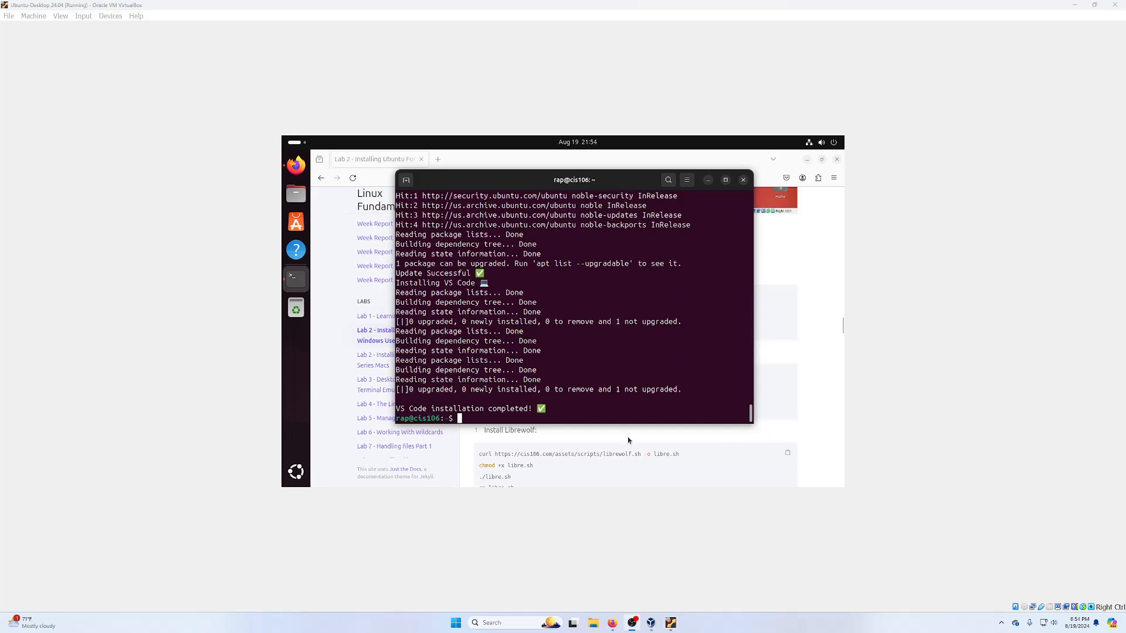
- Copy the Librewolf install commands from the lab page and run them in the terminal
left_click(786, 345)
scroll(510, 409, "down", 3)
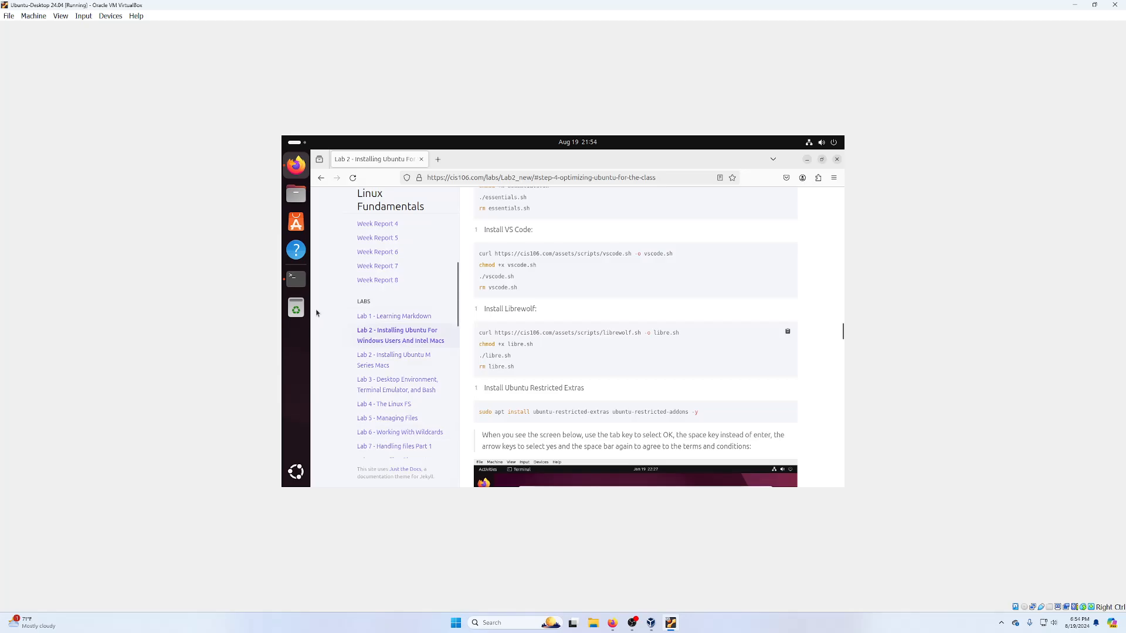
left_click(296, 278)
right_click(594, 400)
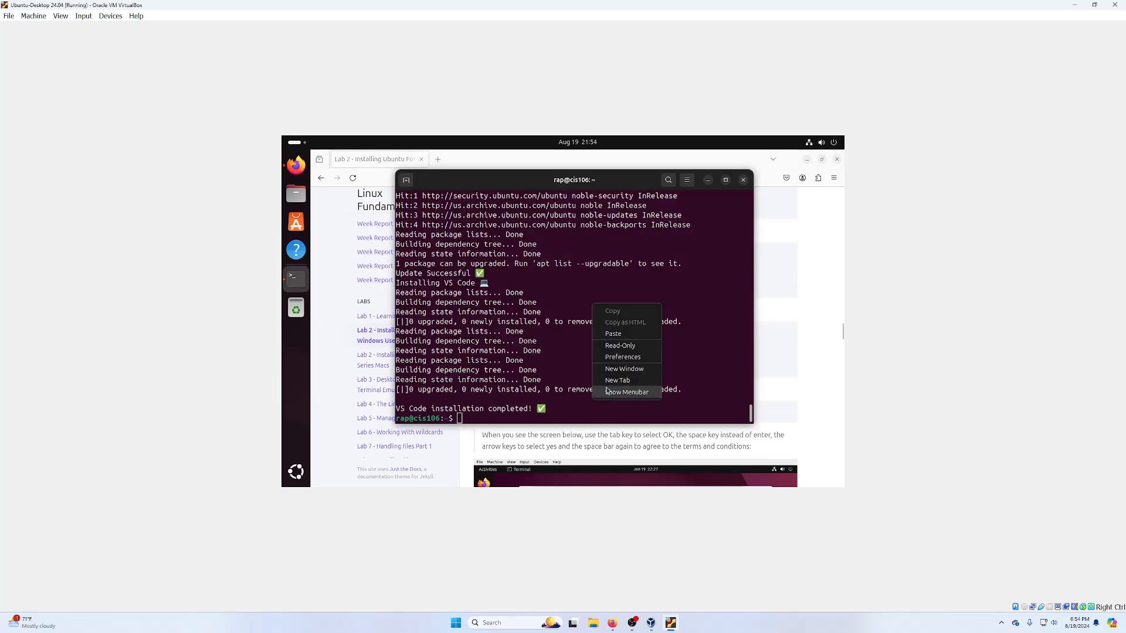
left_click(613, 333)
key("Return")
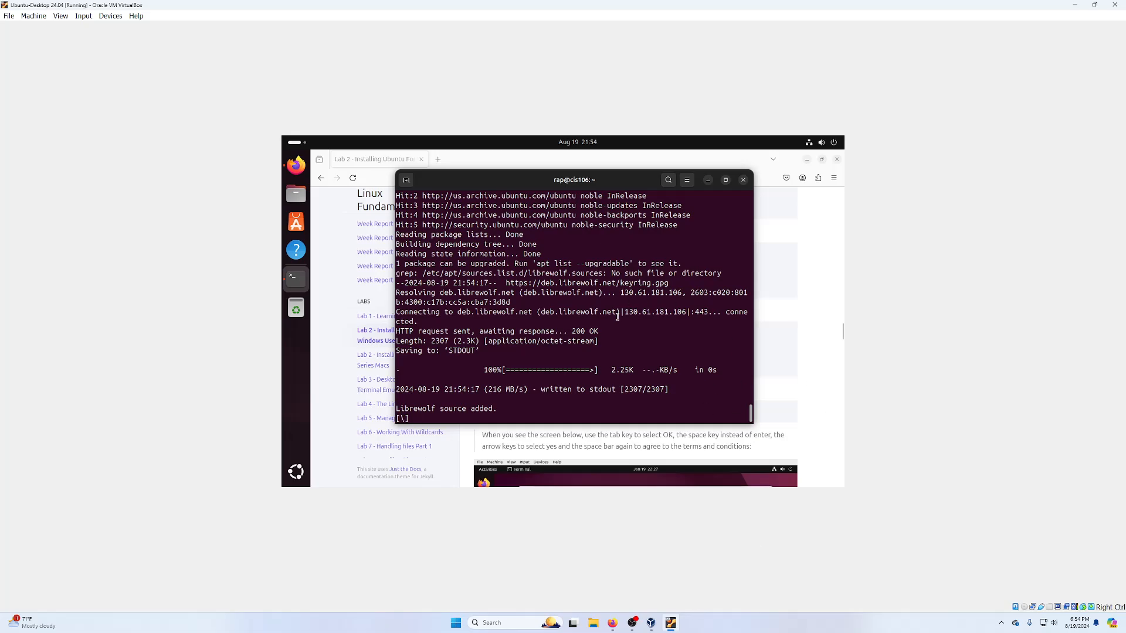
- Copy the restricted extras install command and open a second terminal tab
left_click(760, 383)
scroll(562, 388, "down", 2)
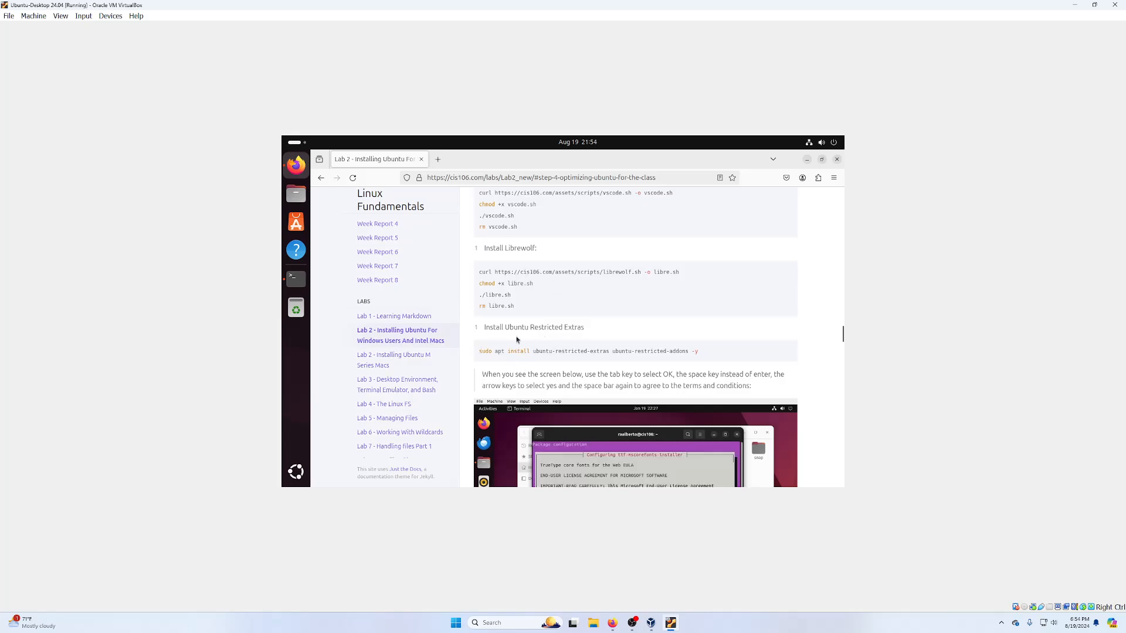
left_click_drag(484, 327, 627, 343)
left_click(785, 351)
left_click(296, 278)
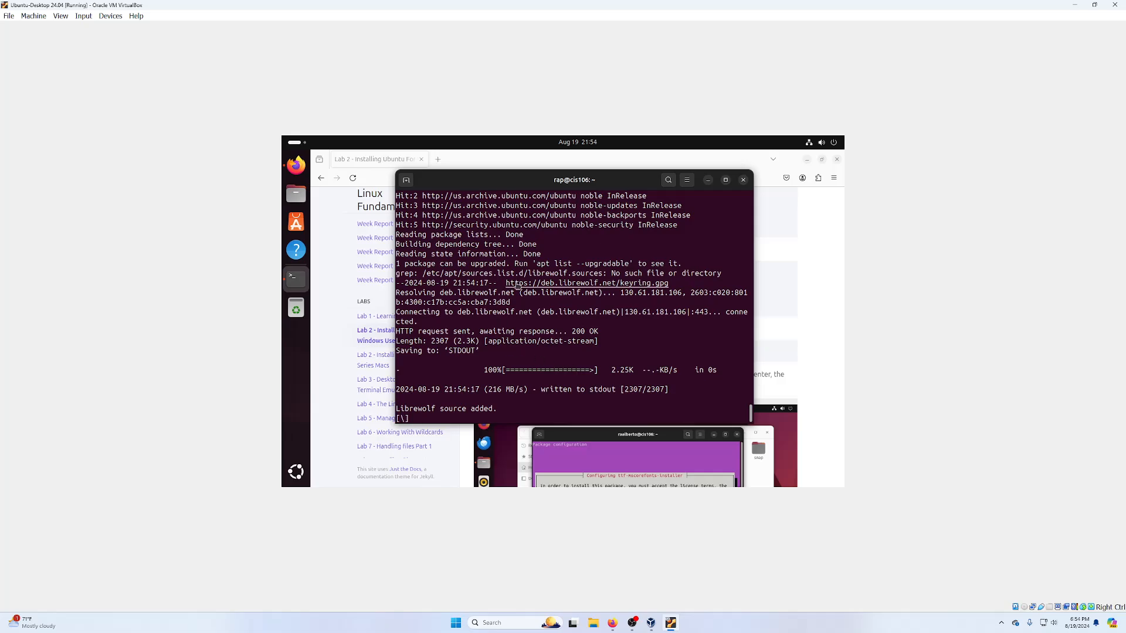
left_click(407, 180)
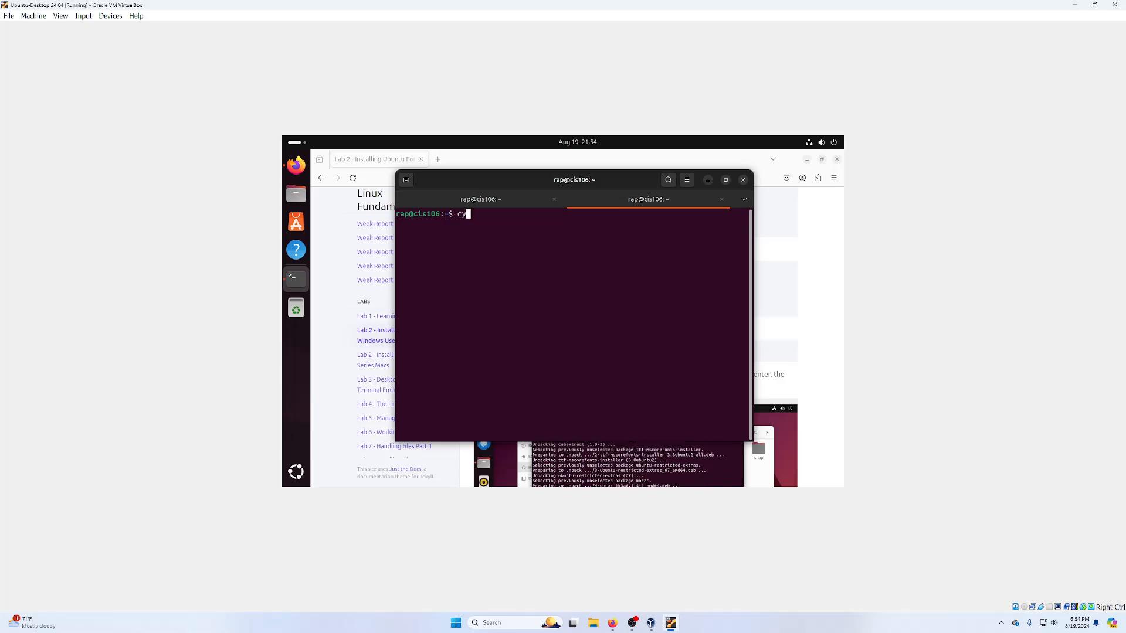
type("curl https://b")
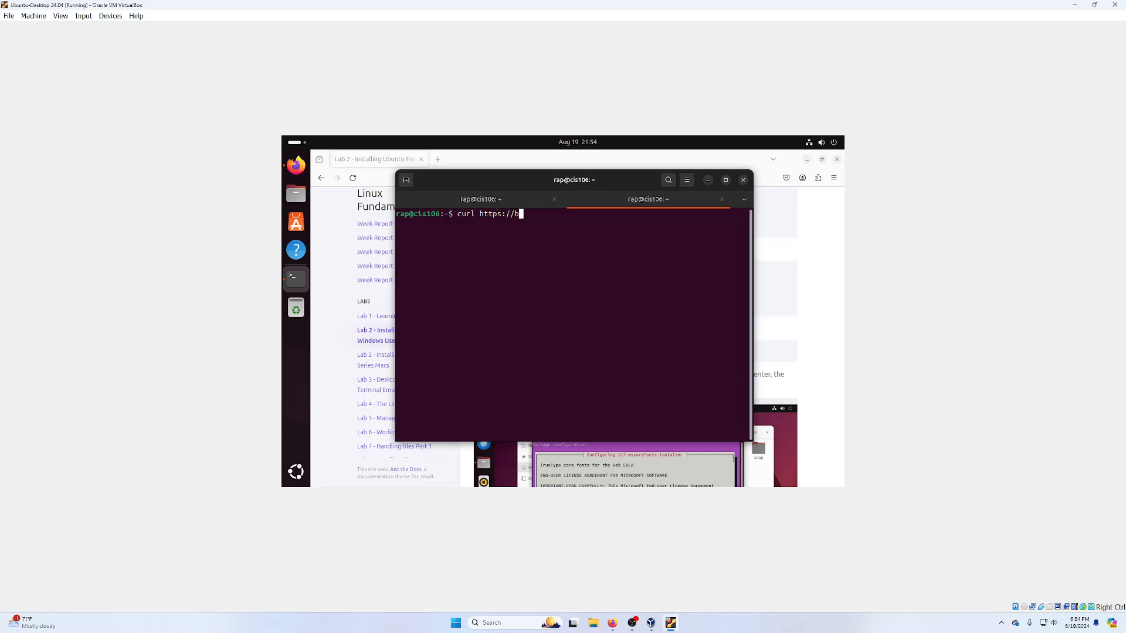
key("BackSpace")
type("cis106")
type(".c")
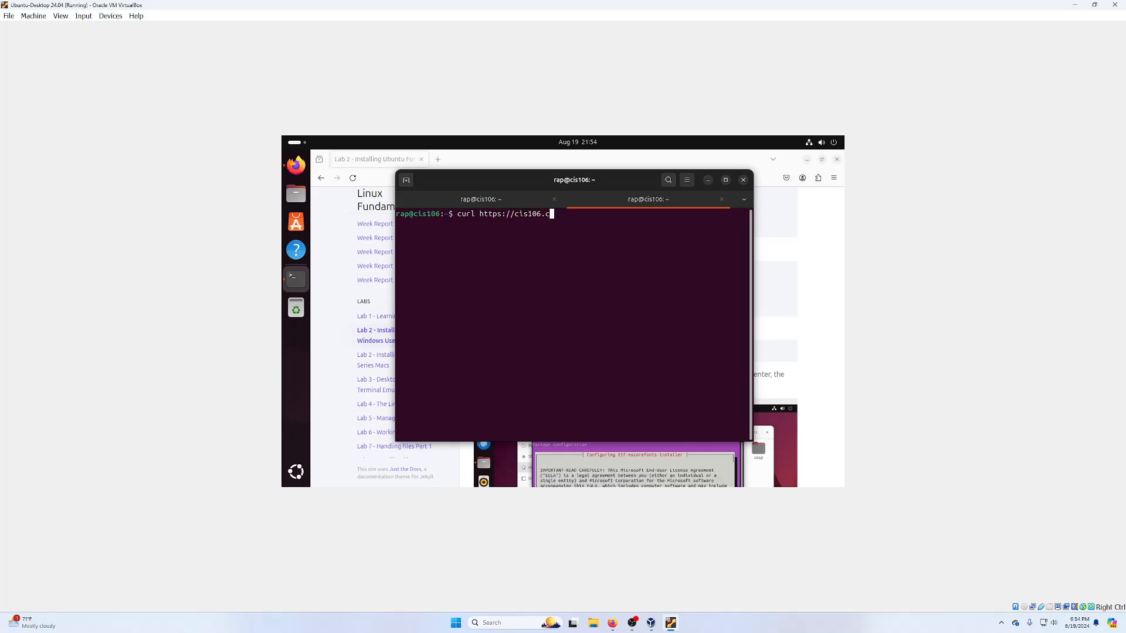
type("om/assets/scro")
key("BackSpace")
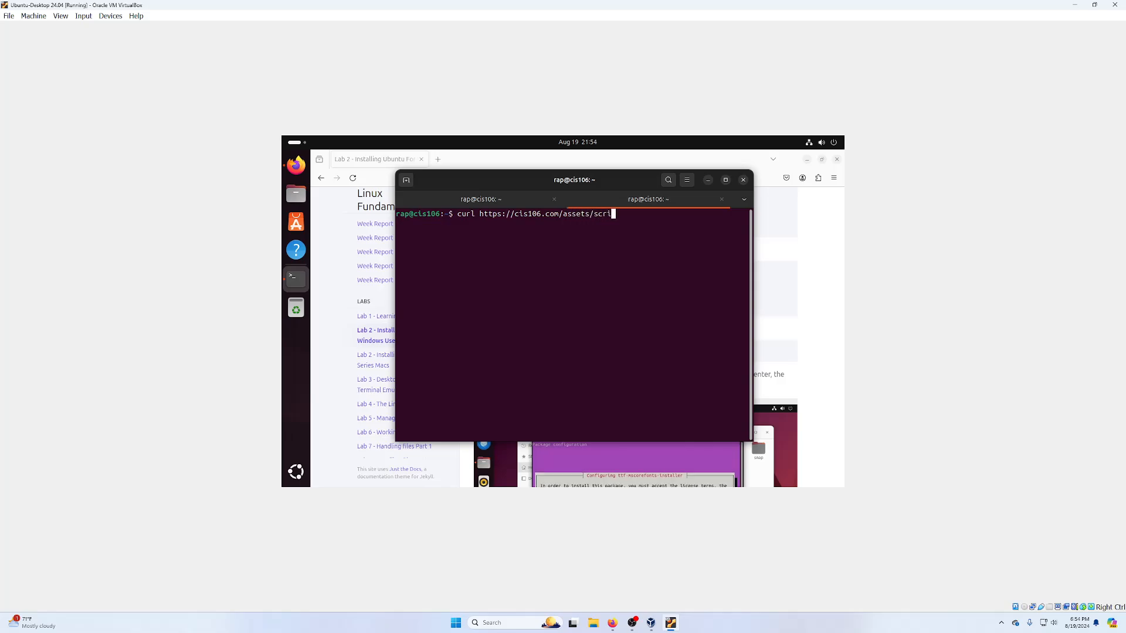
type("ipts/brave.sh")
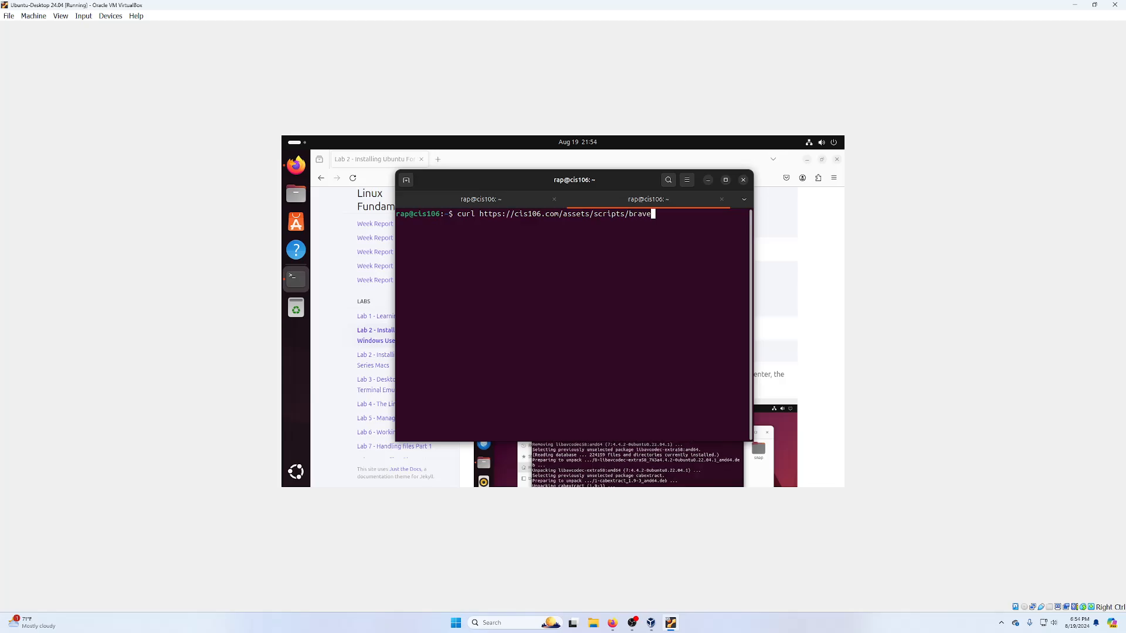
key("Return")
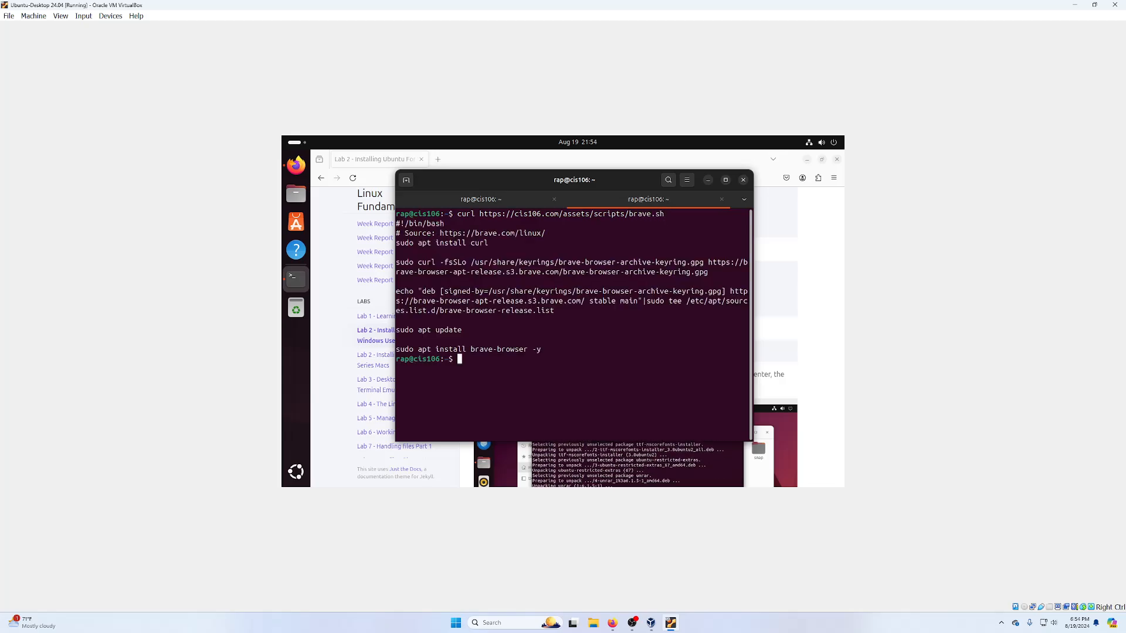
left_click_drag(665, 217, 469, 221)
left_click(517, 400)
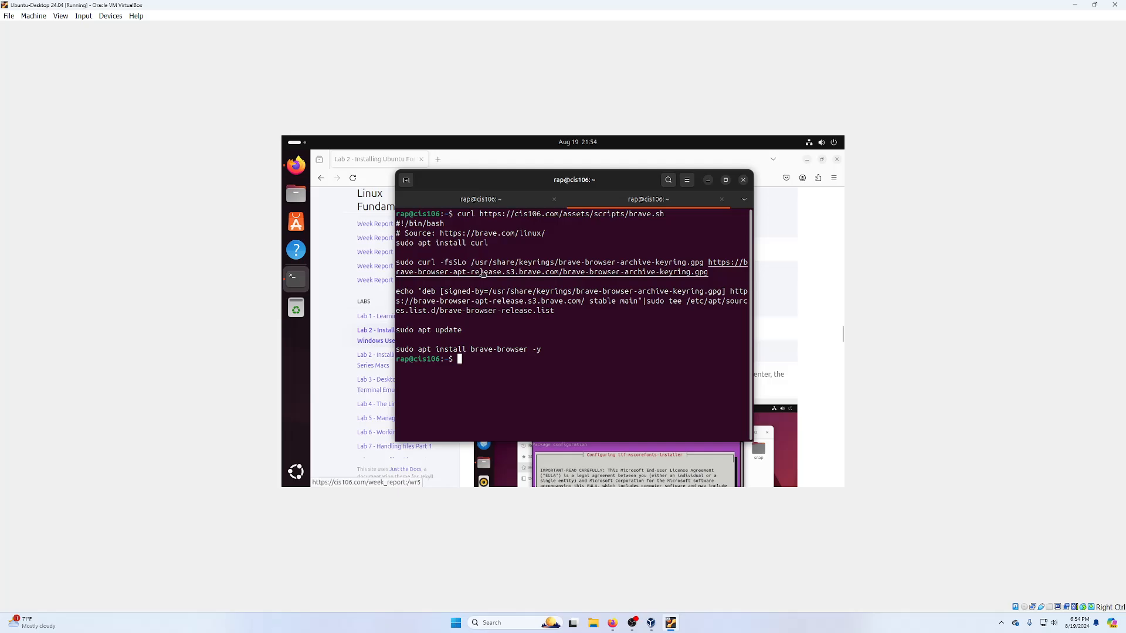
left_click(721, 199)
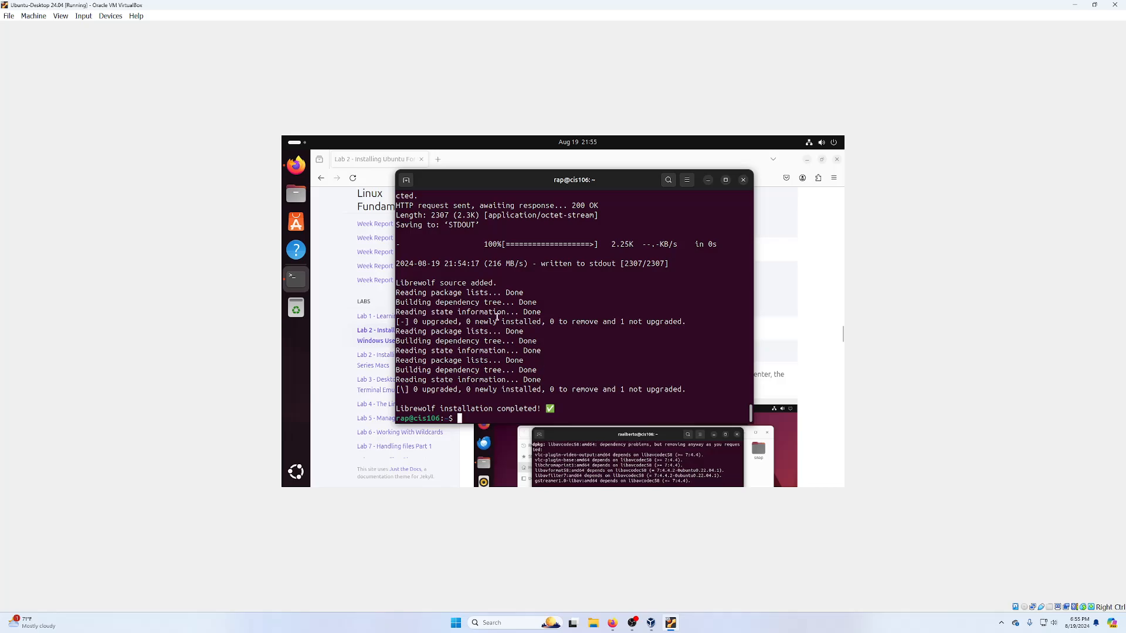
- Paste and run the restricted extras install command in the terminal
left_click(798, 313)
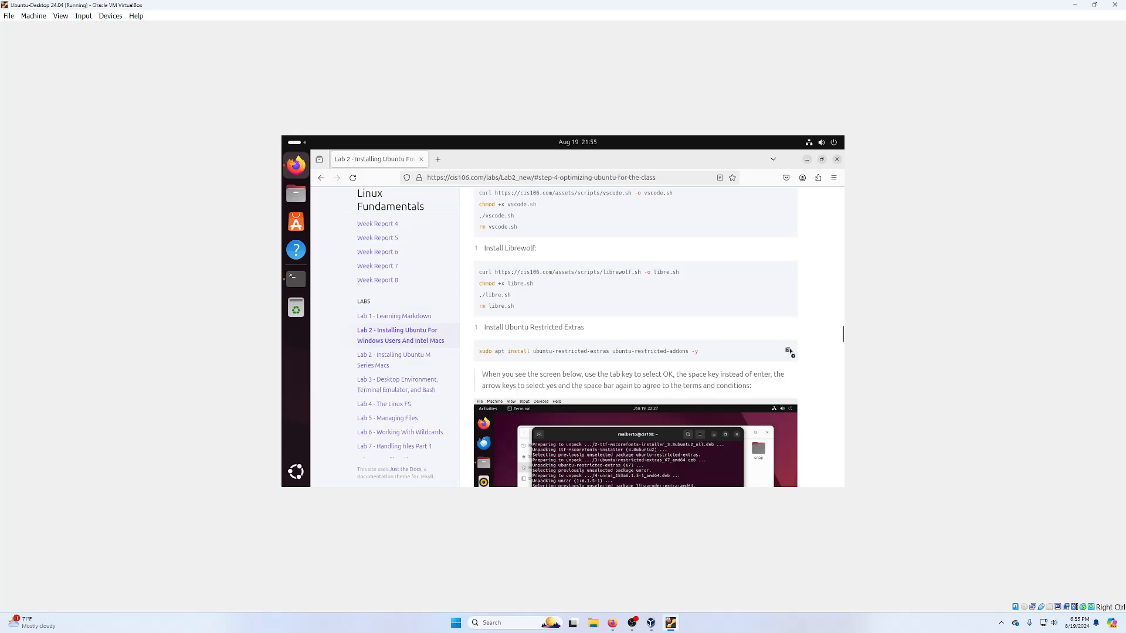
left_click(291, 288)
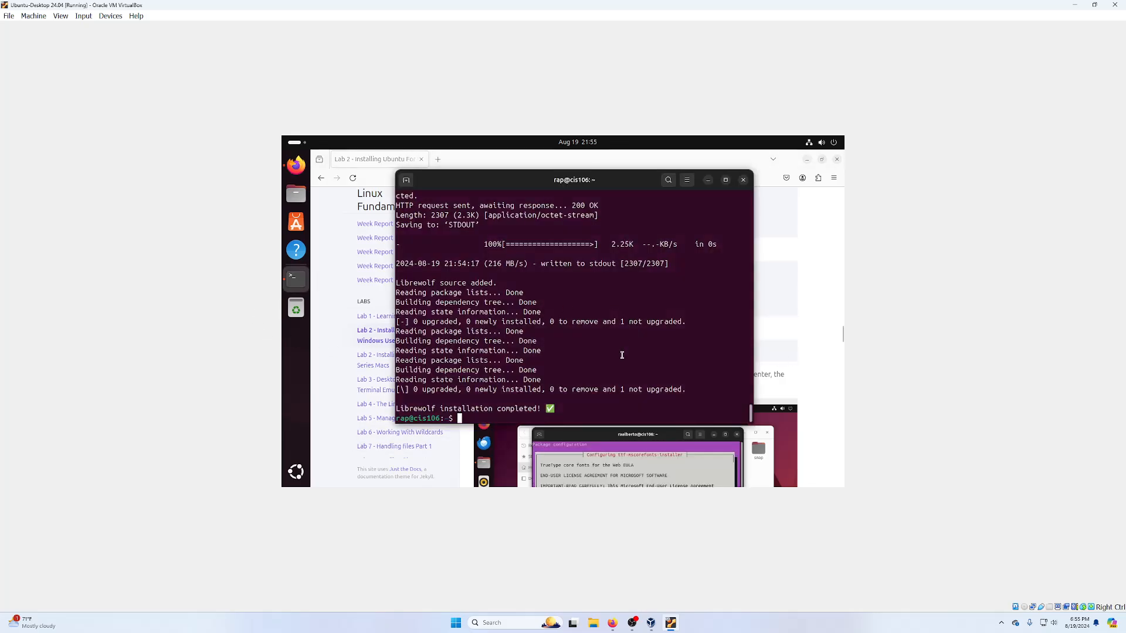
right_click(620, 353)
left_click(639, 385)
key("Return")
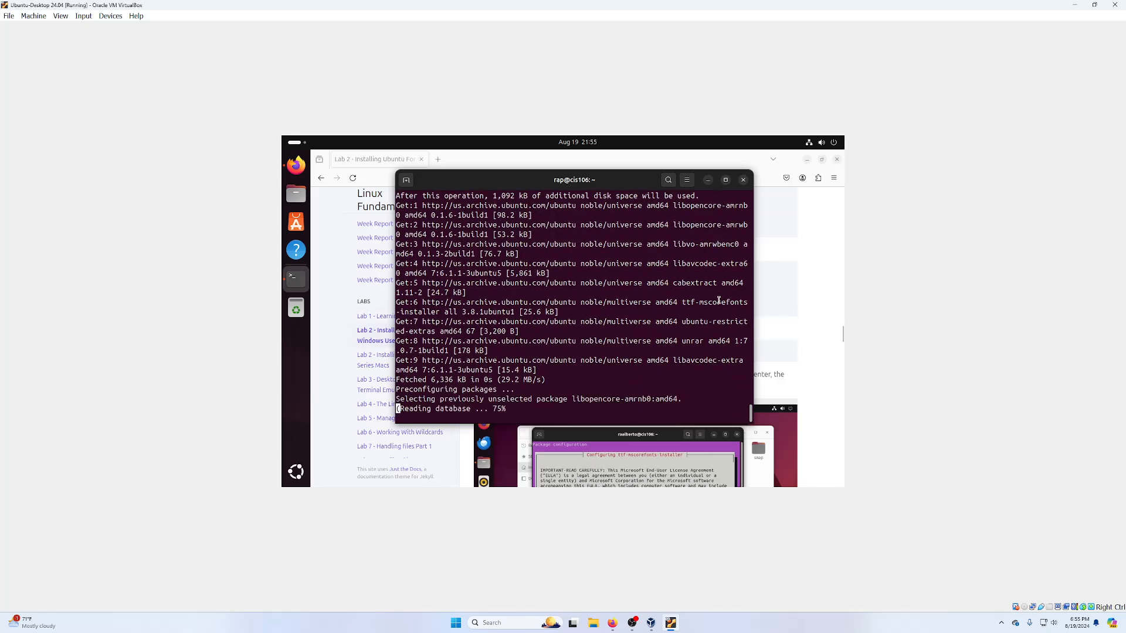
- Acknowledge and accept the Microsoft fonts EULA, then close the finished terminal
left_click(810, 286)
scroll(689, 336, "down", 10)
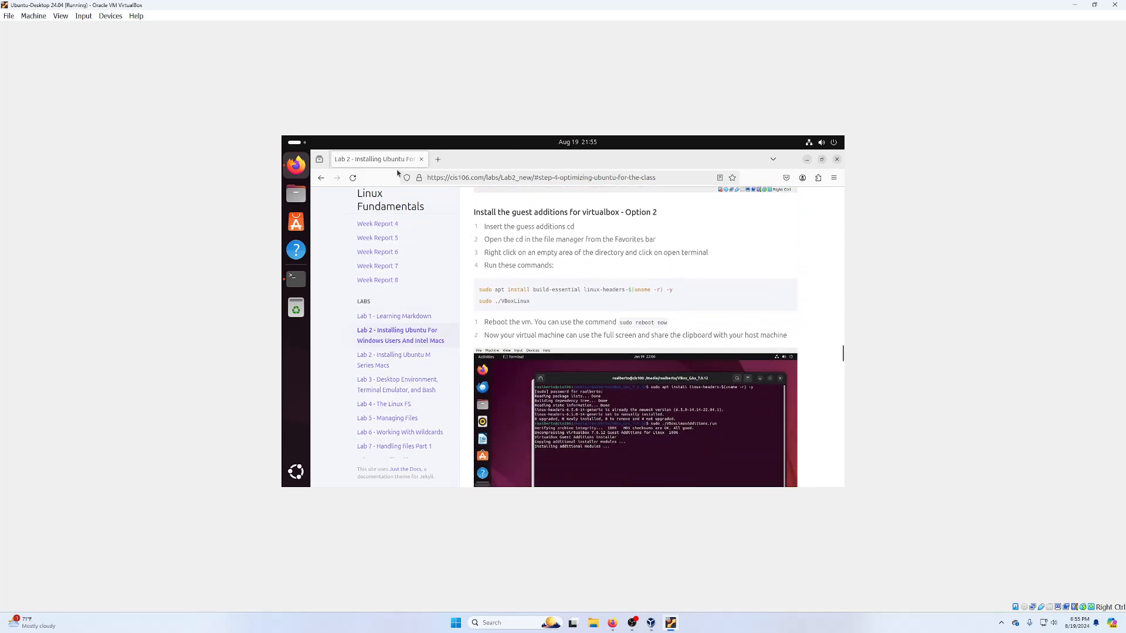
left_click(296, 278)
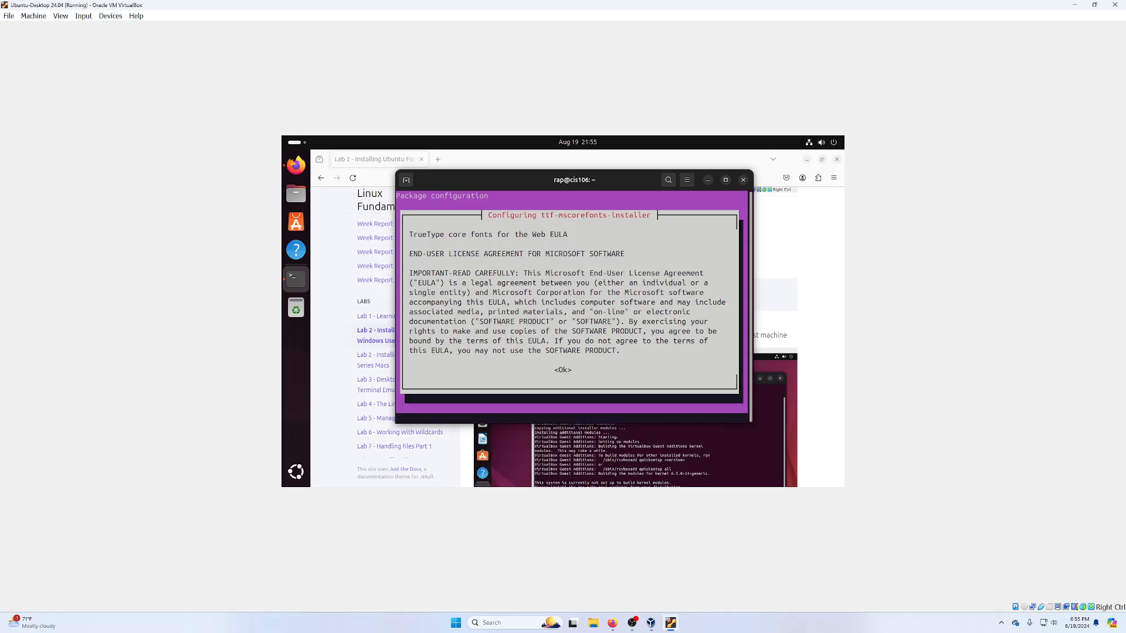
key("Tab")
key("Return")
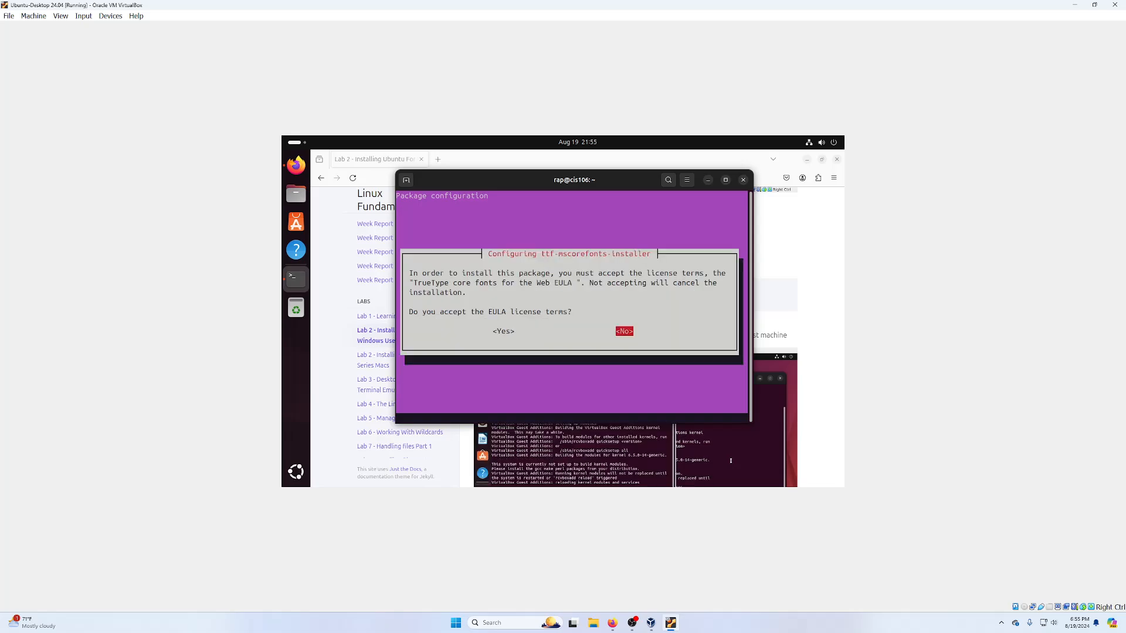
key("Tab")
key("Return")
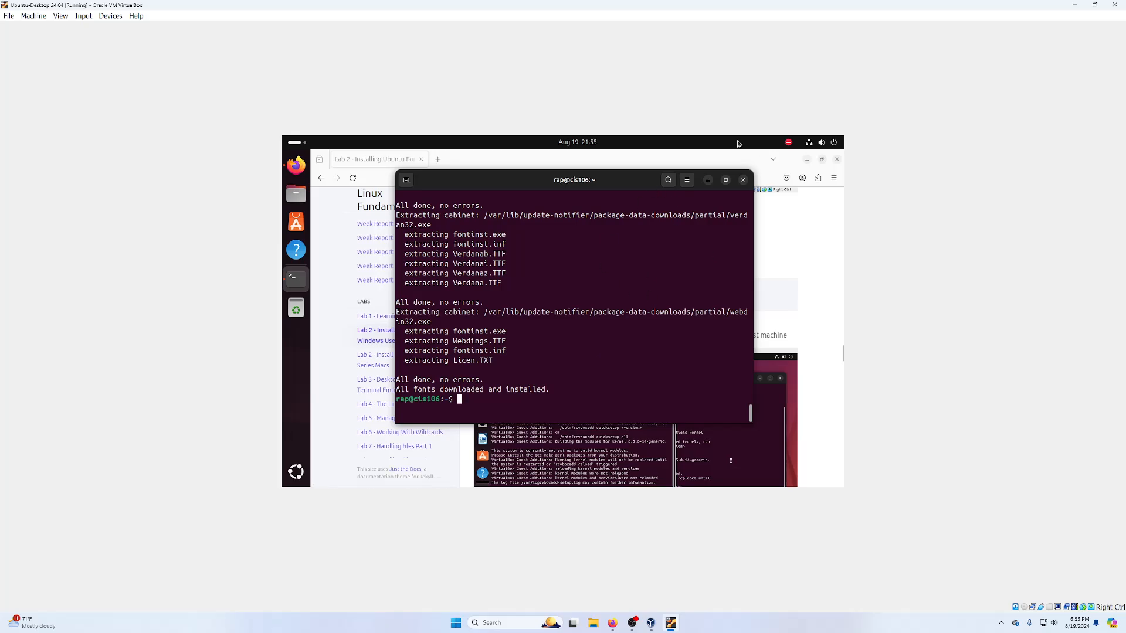
left_click(742, 180)
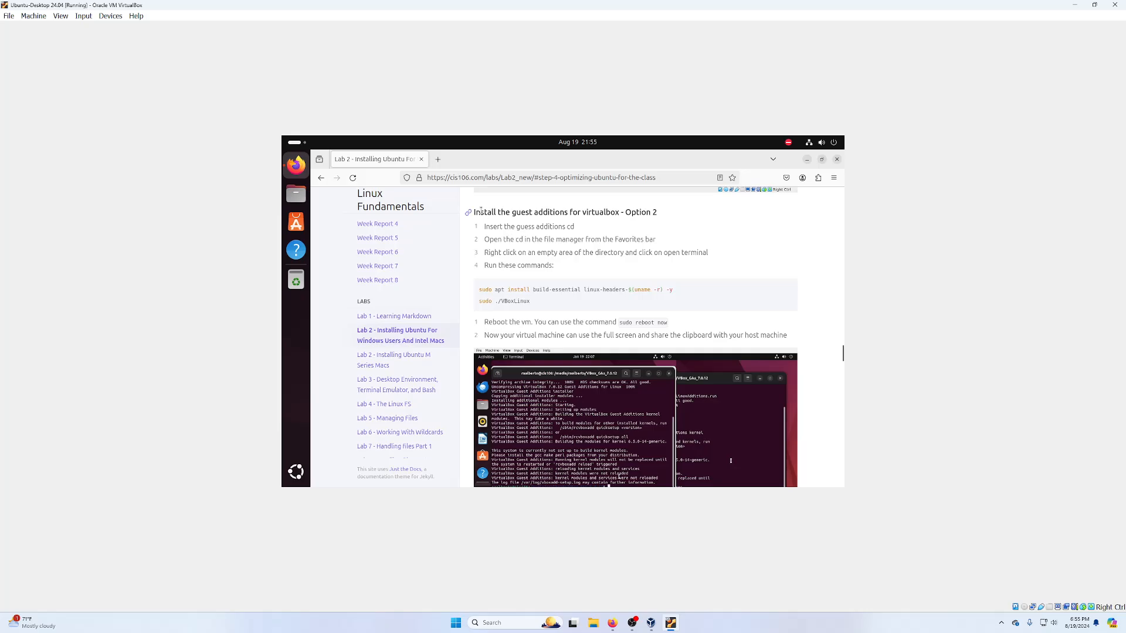
- Review the lab page's Guest Additions instructions
scroll(481, 210, "up", 3)
double_click(646, 314)
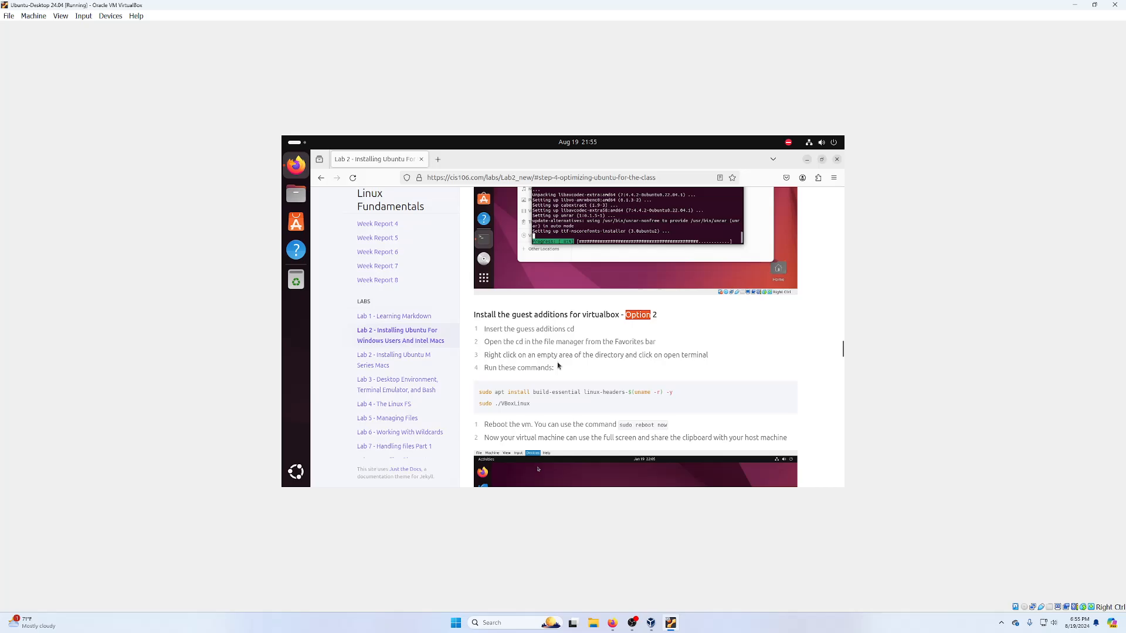
scroll(616, 437, "down", 5)
scroll(616, 436, "down", 2)
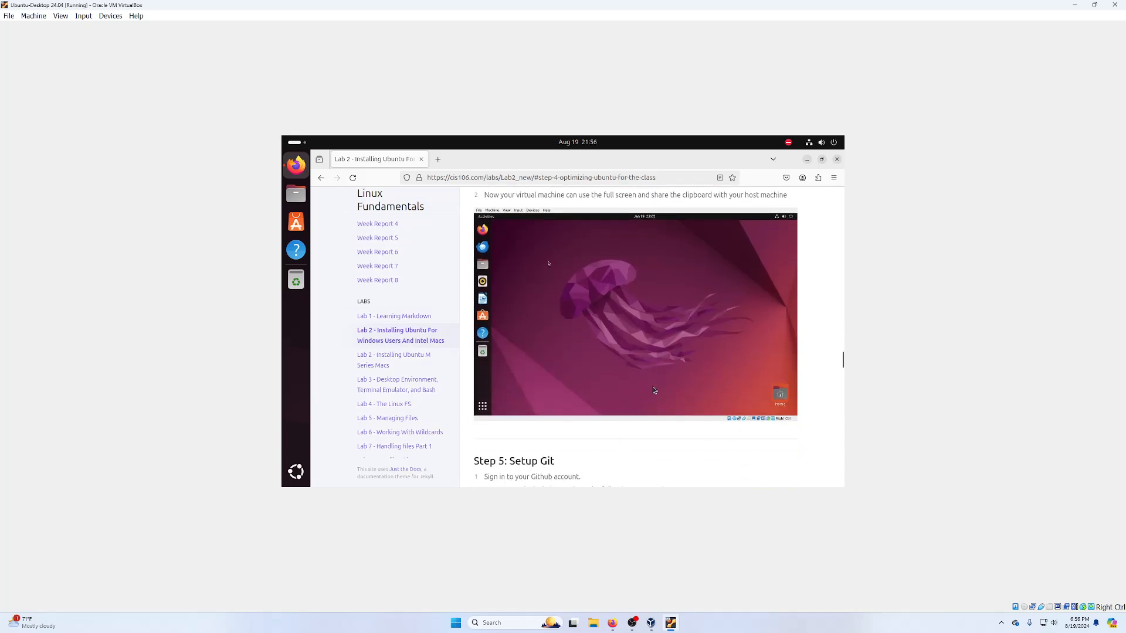
scroll(591, 288, "up", 4)
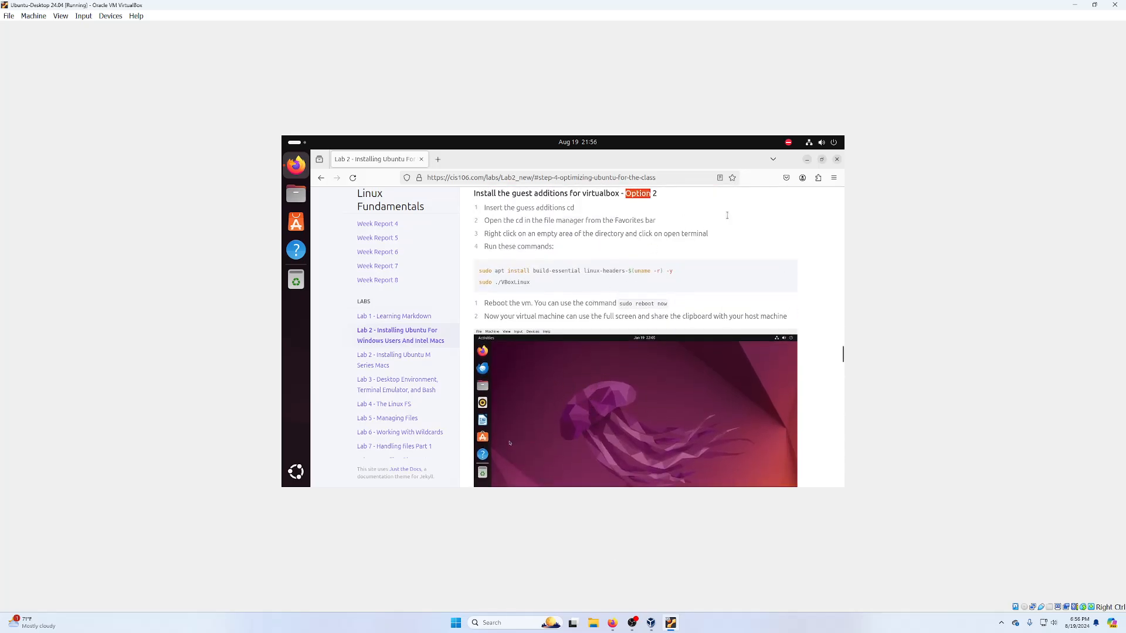
- Insert the Guest Additions CD image from the Devices menu and open the disc in Files
left_click(807, 159)
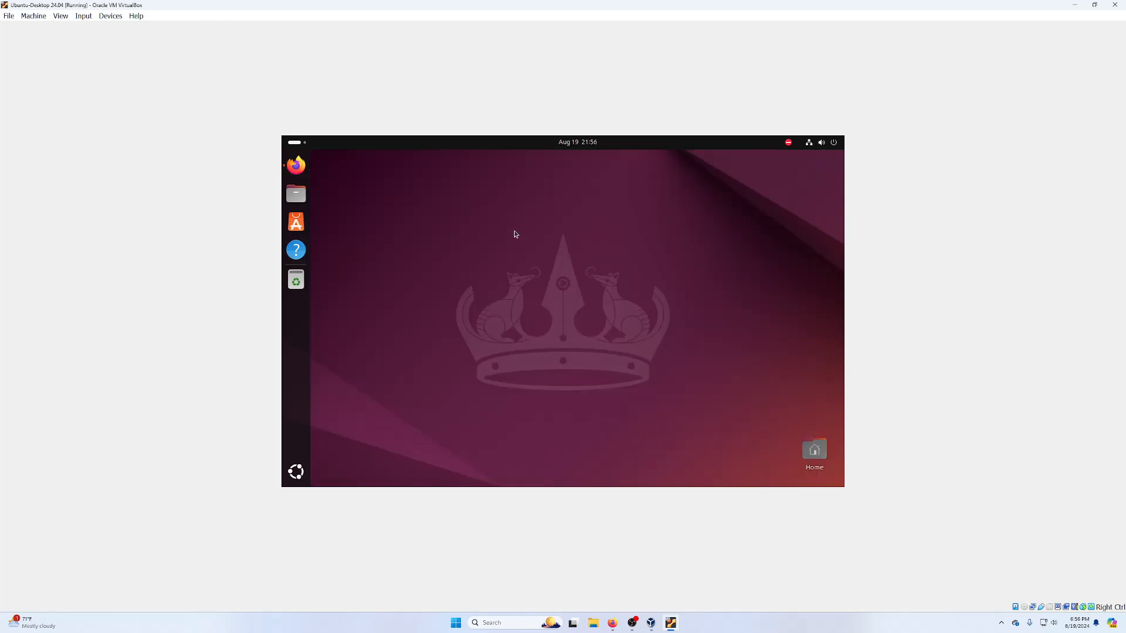
left_click(83, 16)
mouse_move(111, 16)
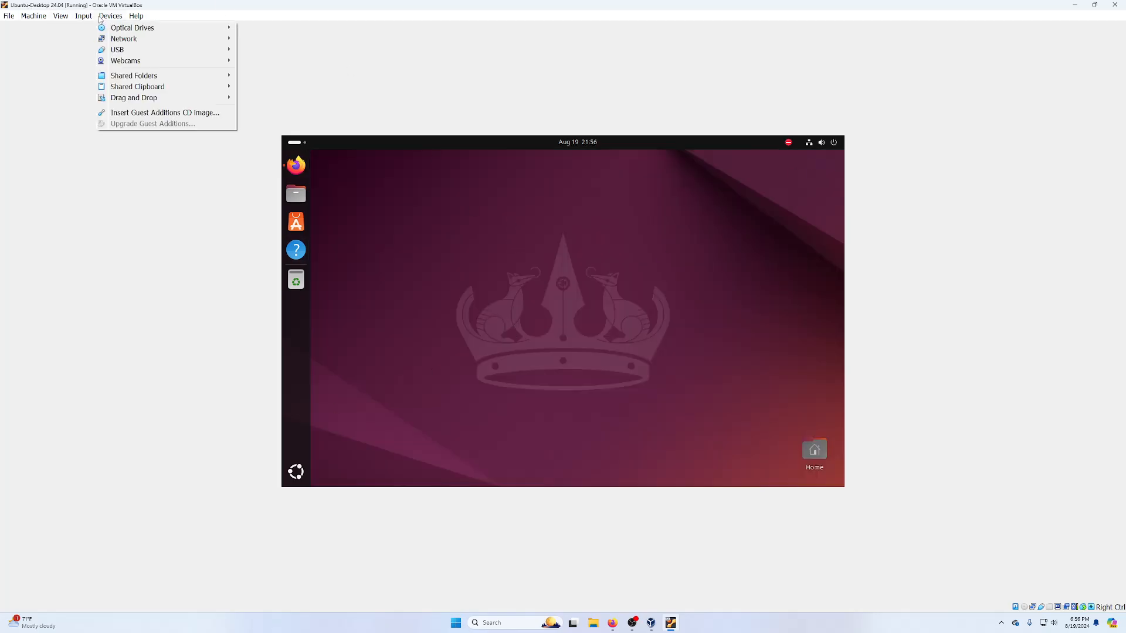
left_click(128, 112)
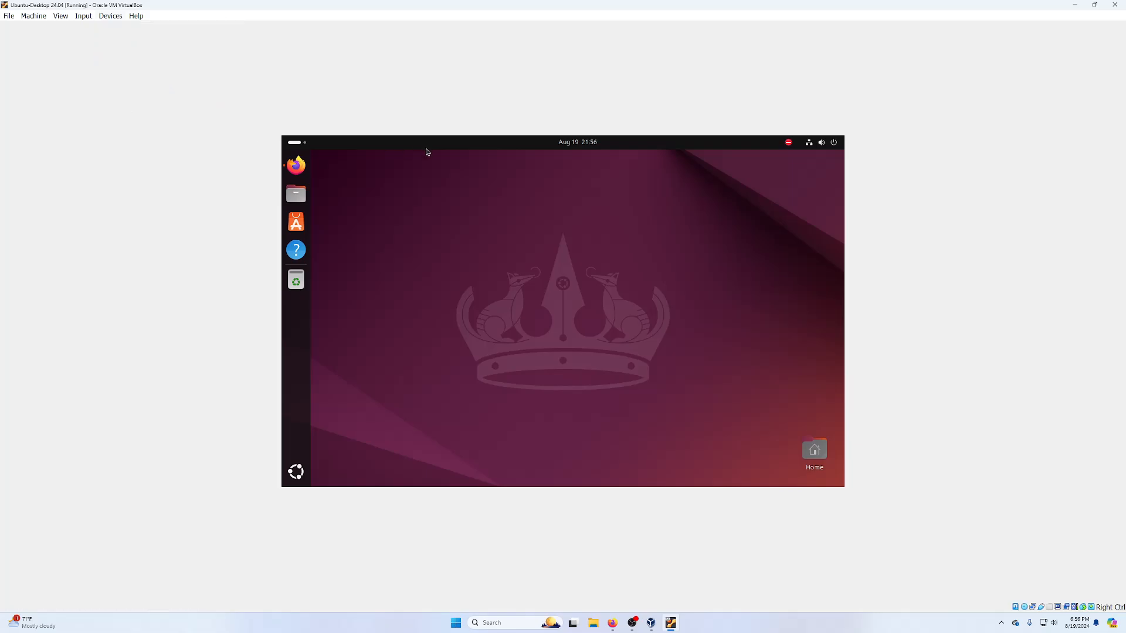
left_click(83, 16)
mouse_move(110, 16)
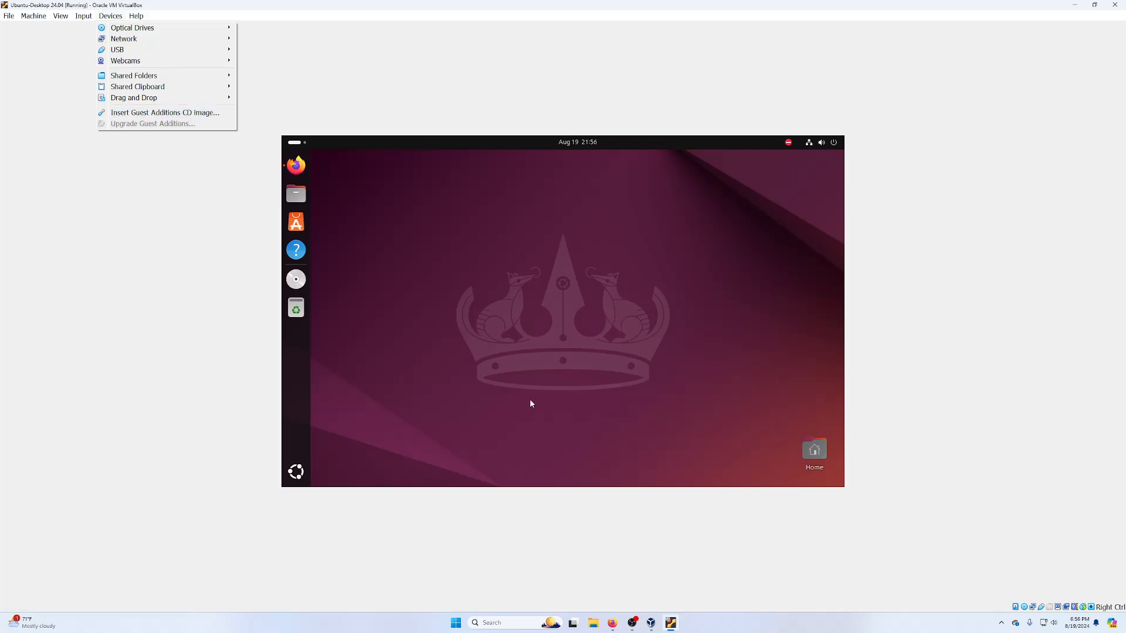
left_click(493, 287)
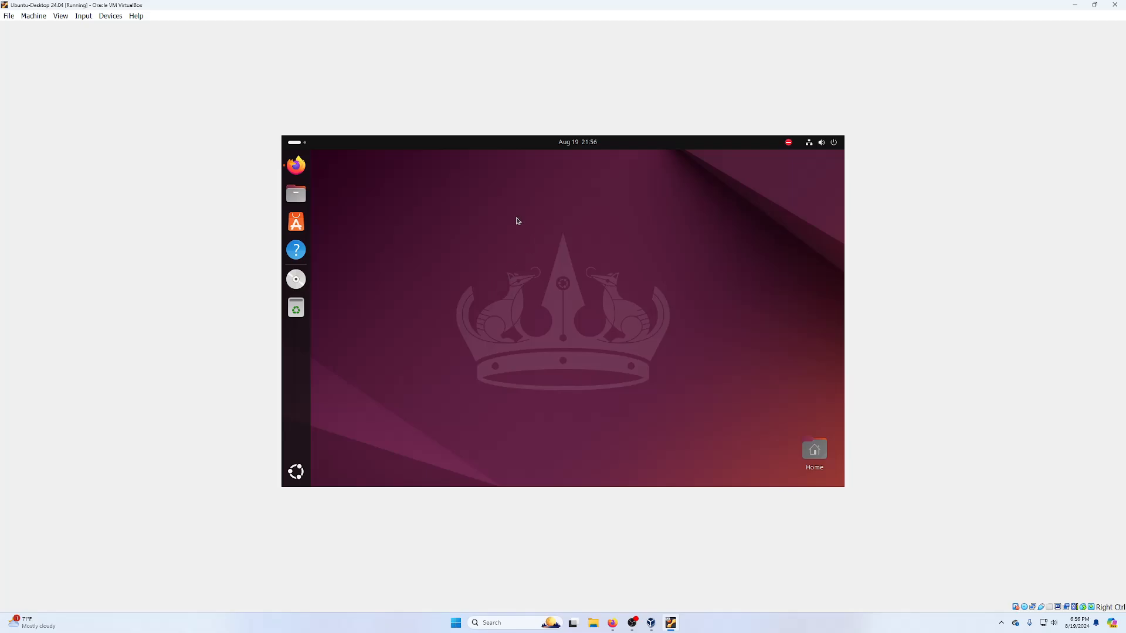
left_click(297, 280)
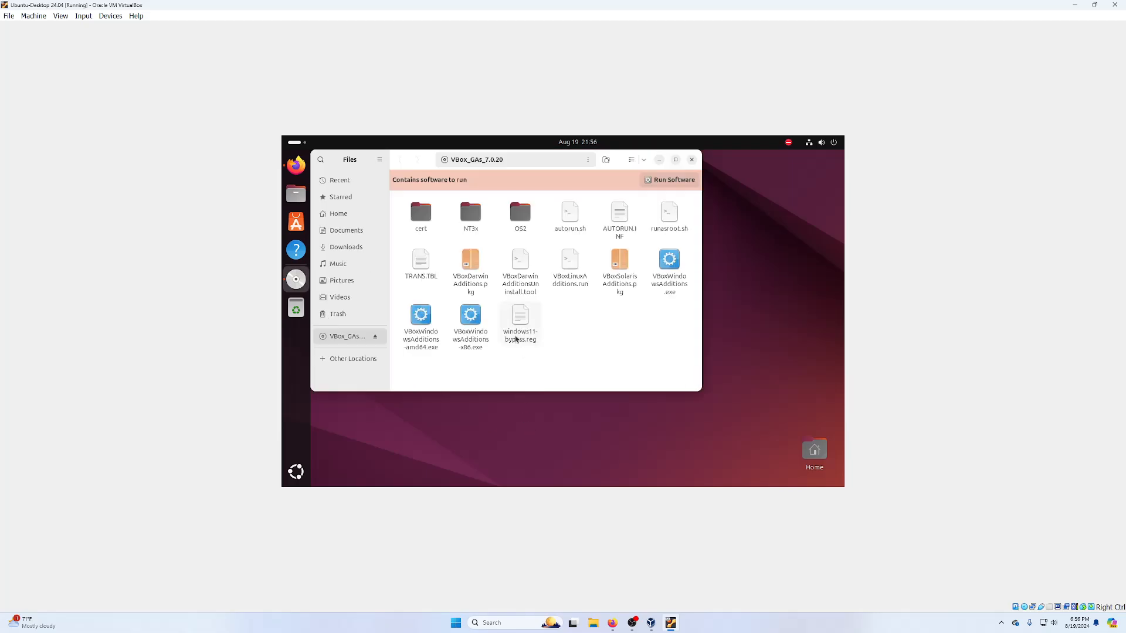
- Run the disc's autorun software, confirm it, and authenticate with the account password
left_click(670, 180)
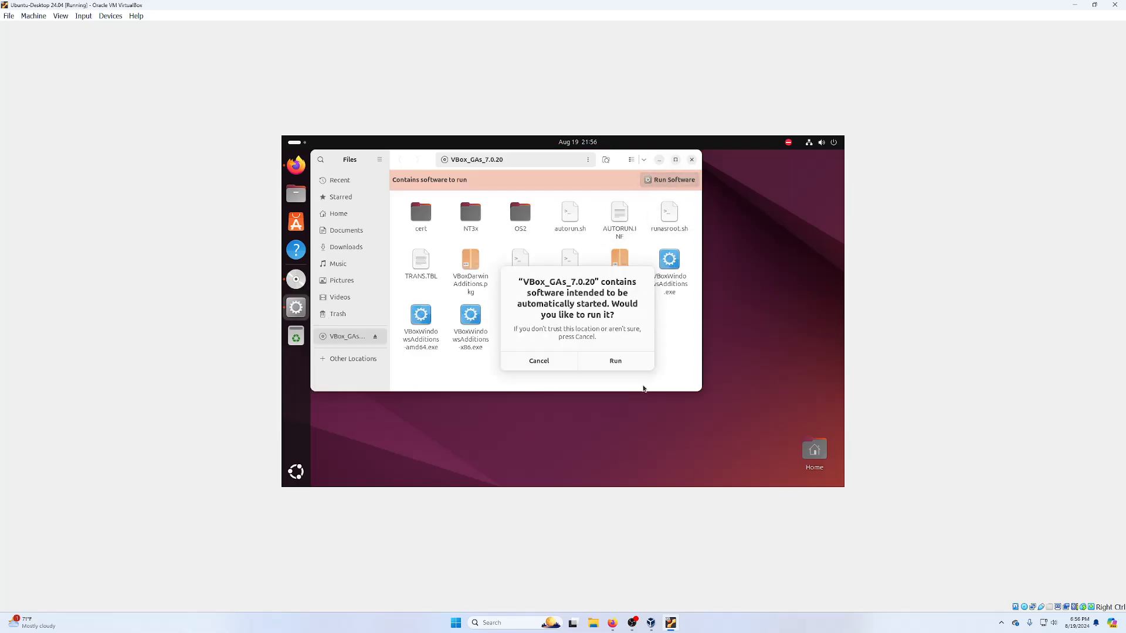
left_click(625, 366)
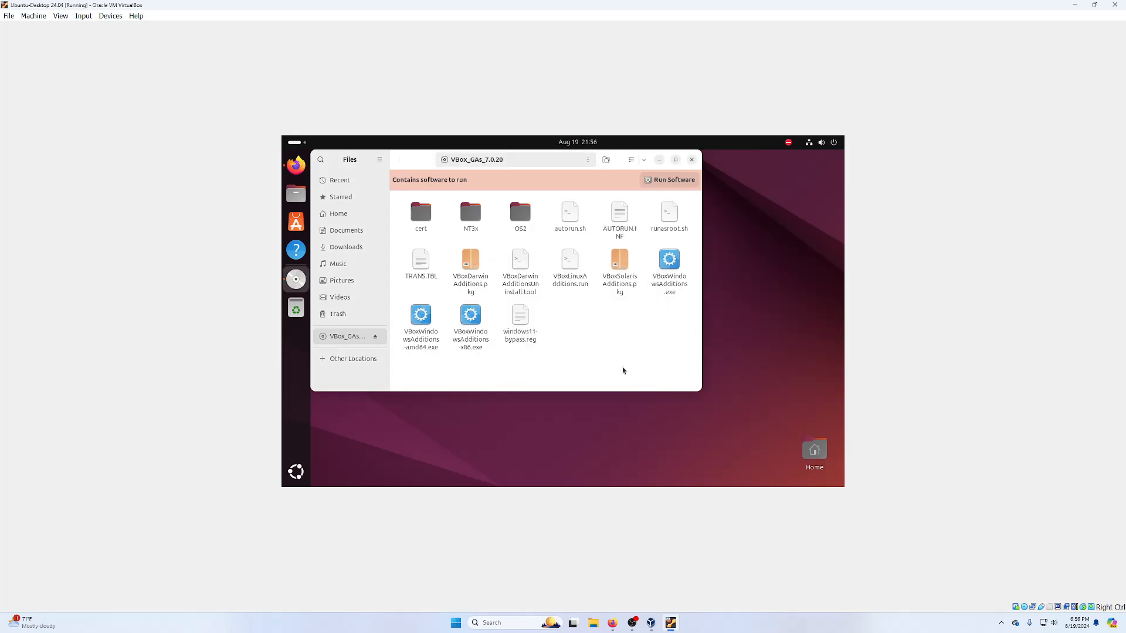
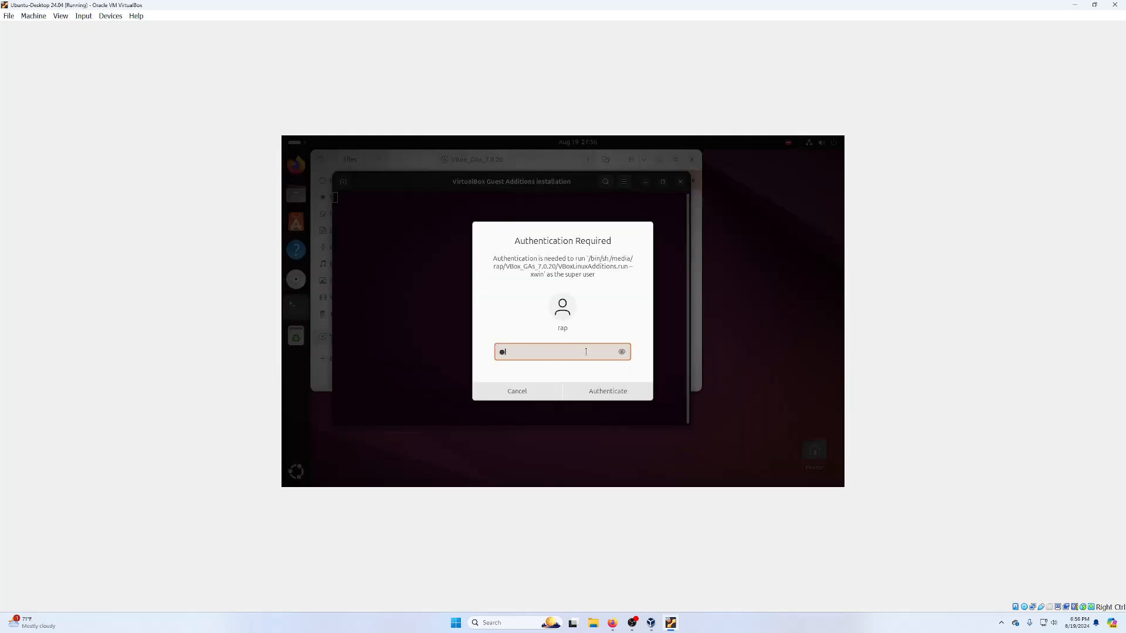
key("Return")
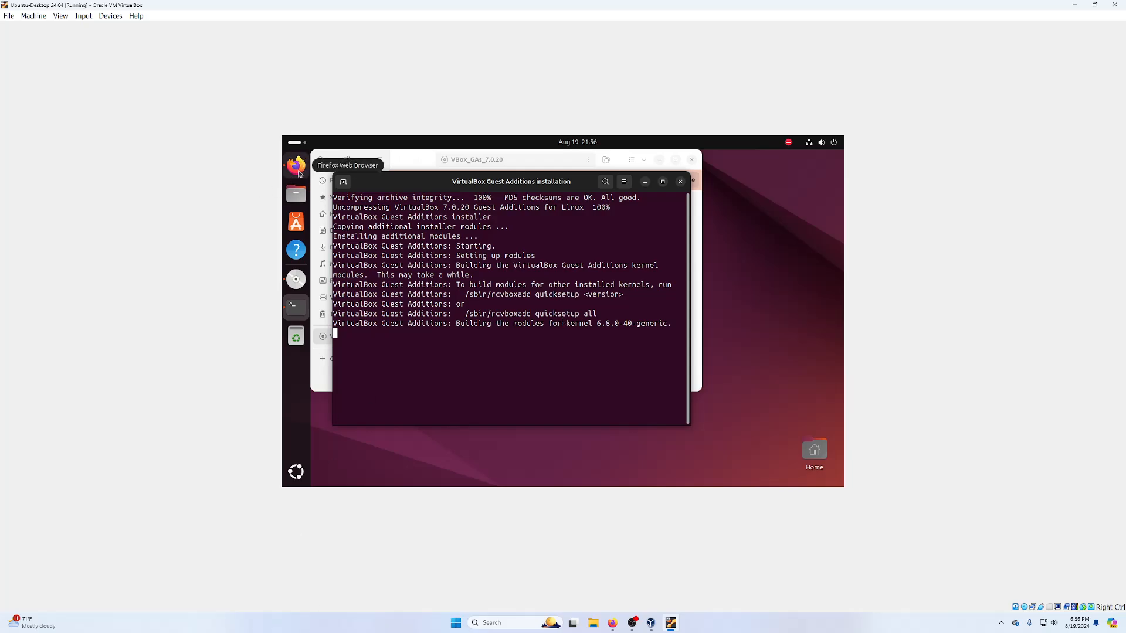
- Bring Firefox forward and scroll the Lab 2 page to Step 5: Setup Git
left_click(299, 174)
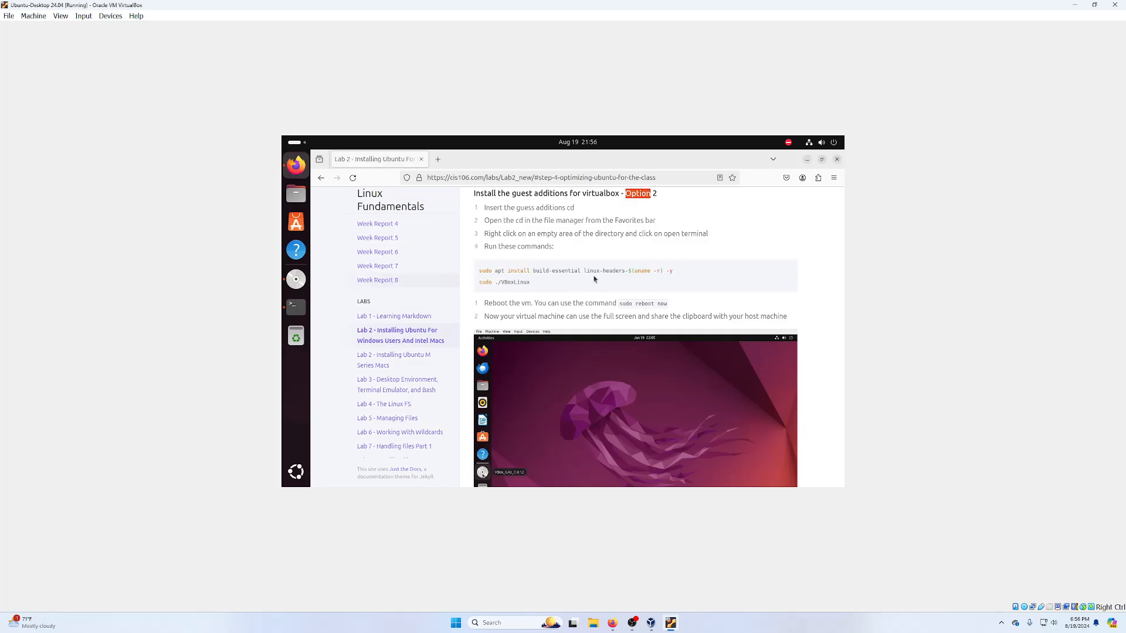
scroll(814, 287, "down", 5)
scroll(615, 270, "down", 3)
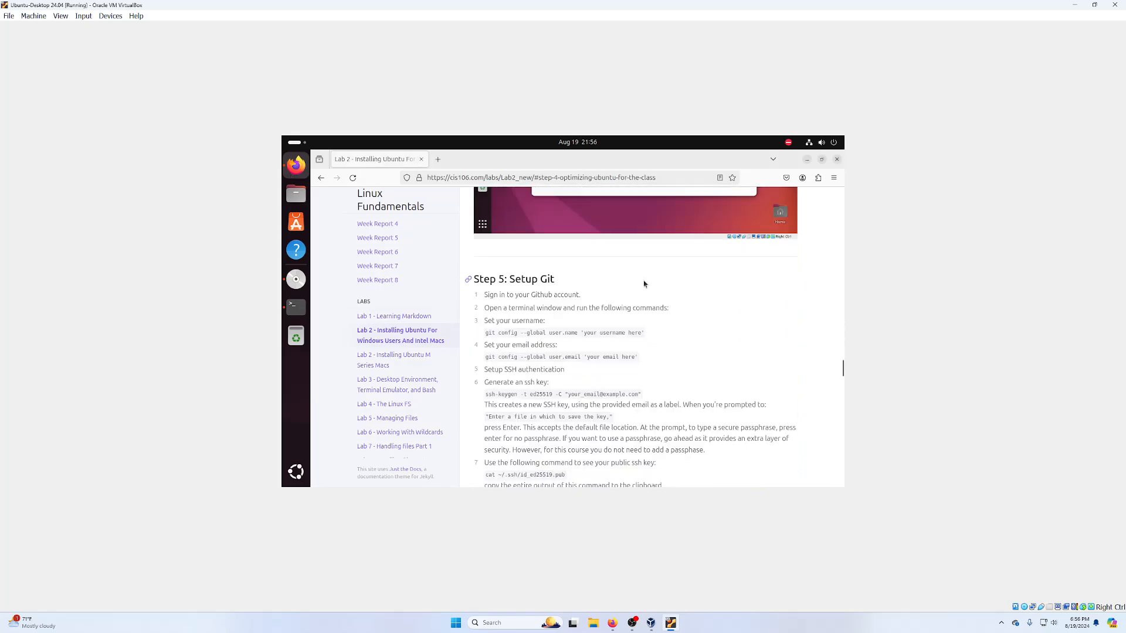
scroll(643, 284, "up", 5)
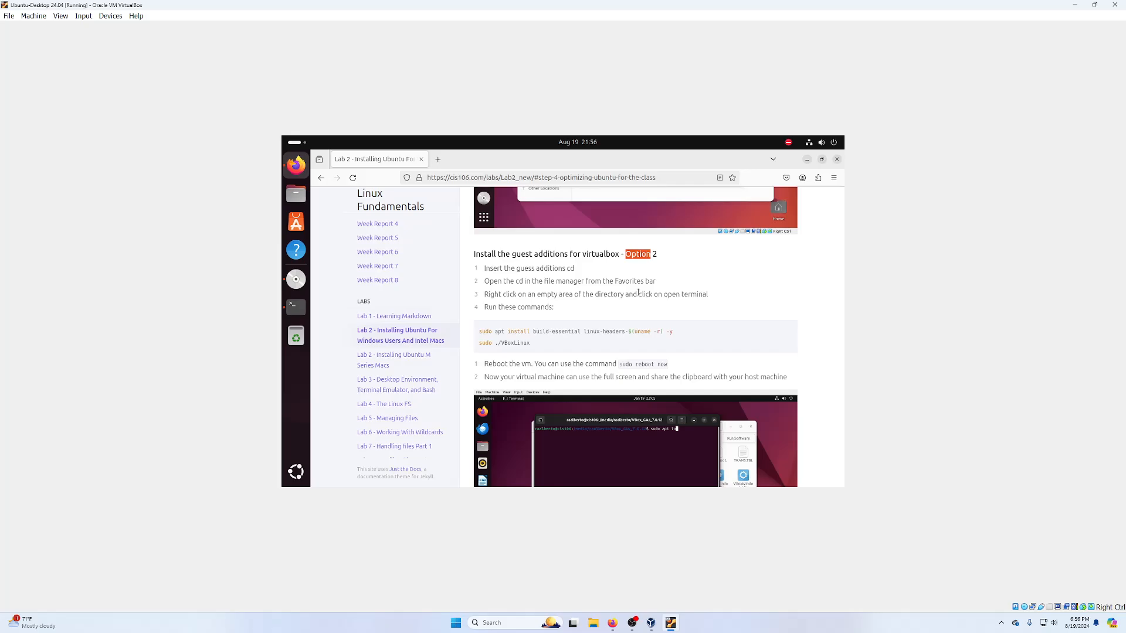
scroll(638, 292, "down", 5)
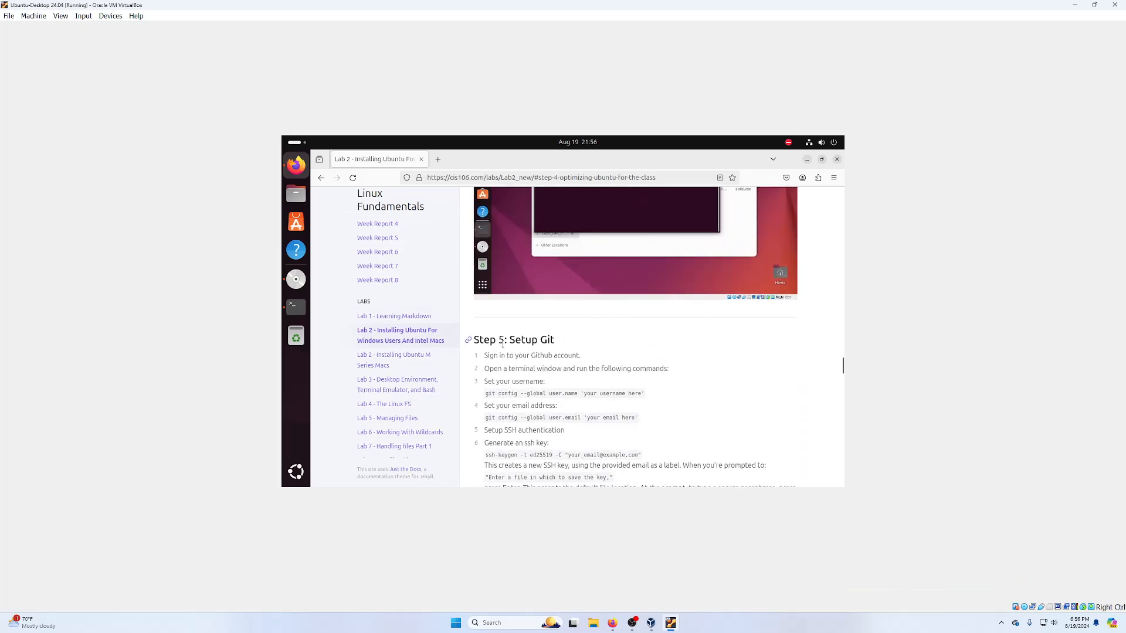
scroll(526, 340, "down", 3)
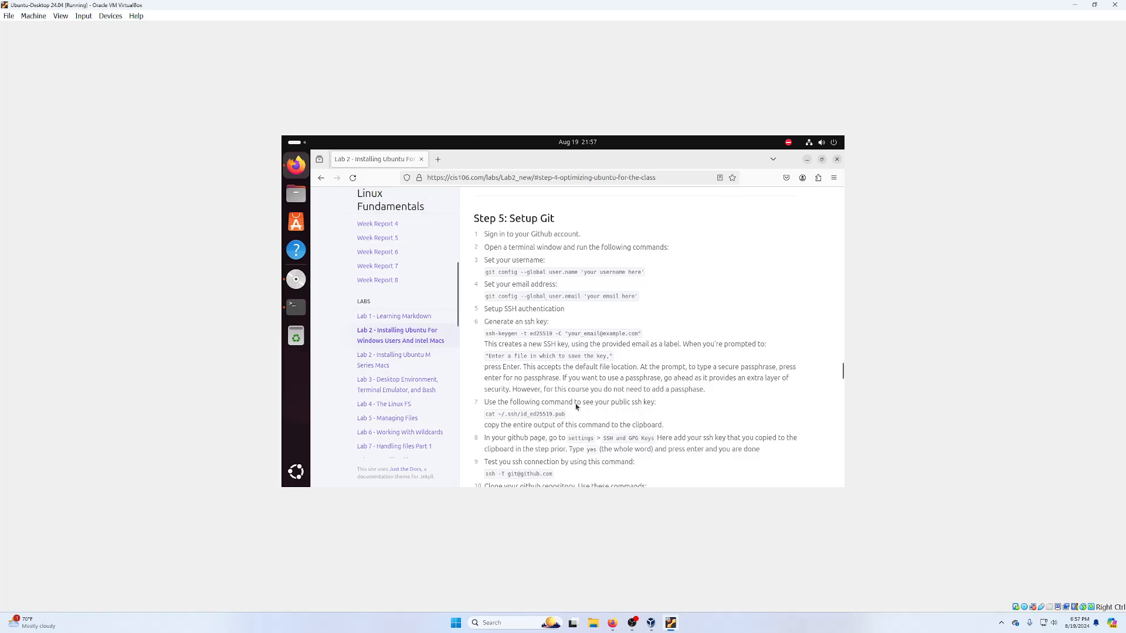
scroll(574, 409, "up", 3)
scroll(571, 413, "down", 3)
scroll(570, 414, "down", 2)
scroll(570, 414, "up", 2)
- Close the finished installer and browser, eject the Guest Additions disc, and close Files
left_click(296, 307)
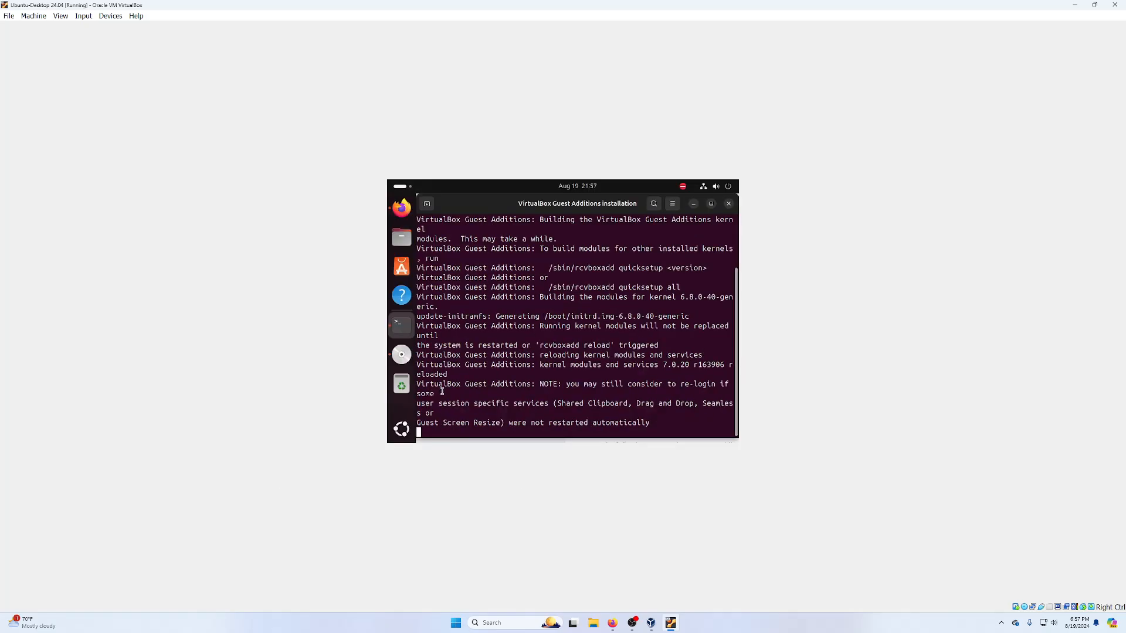
key("Return")
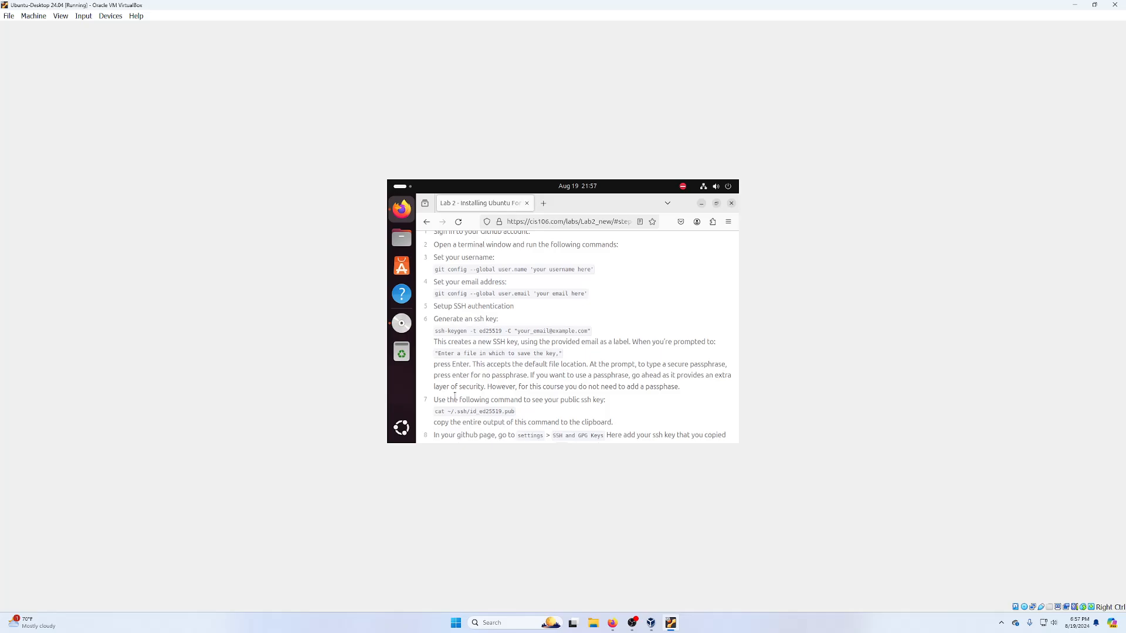
left_click(731, 203)
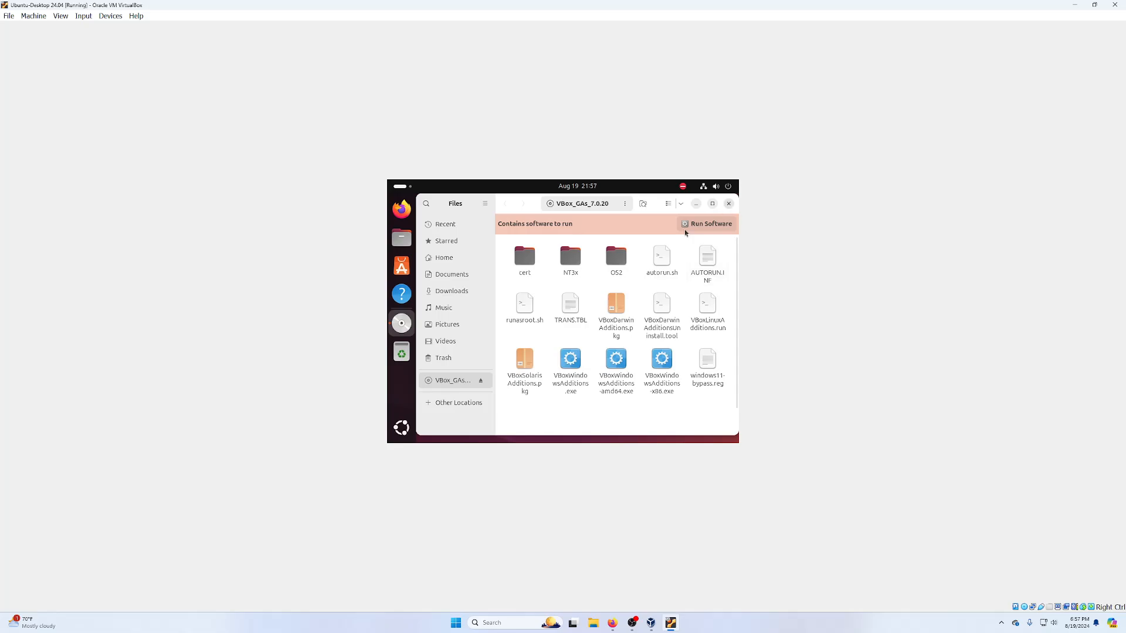
right_click(401, 323)
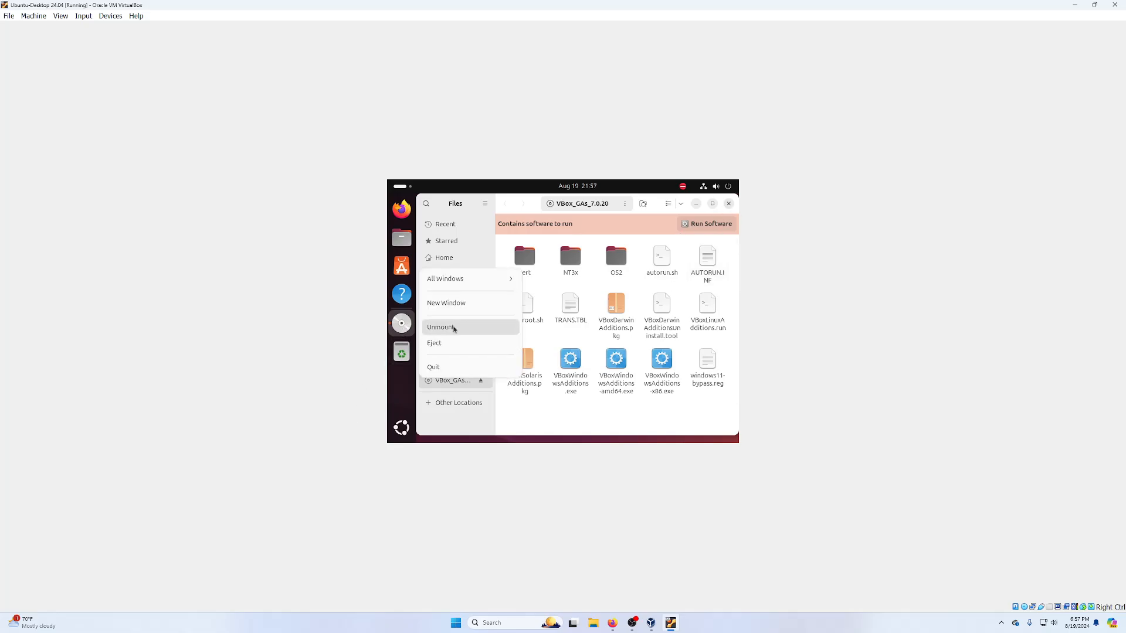
left_click(443, 345)
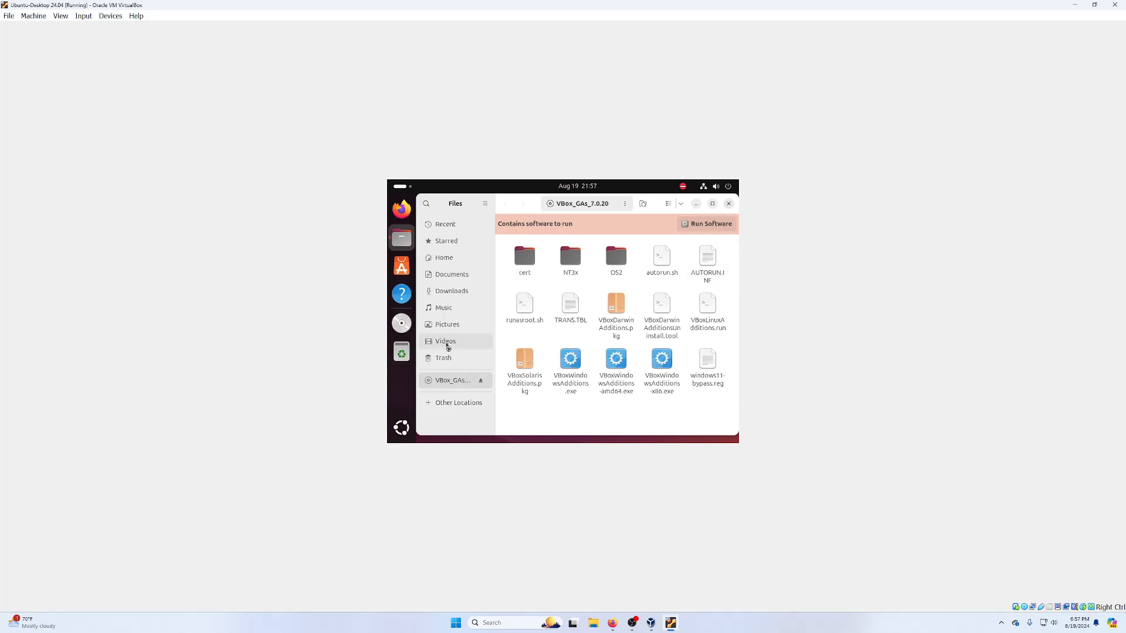
left_click(729, 203)
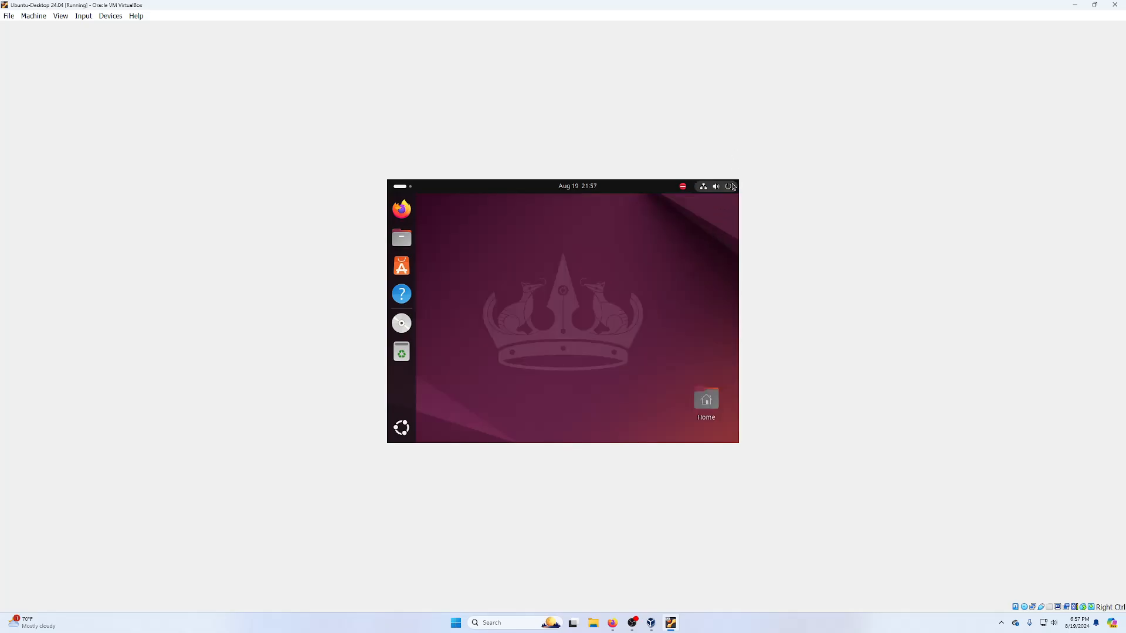
- Restart Ubuntu from the system menu's power options
left_click(728, 186)
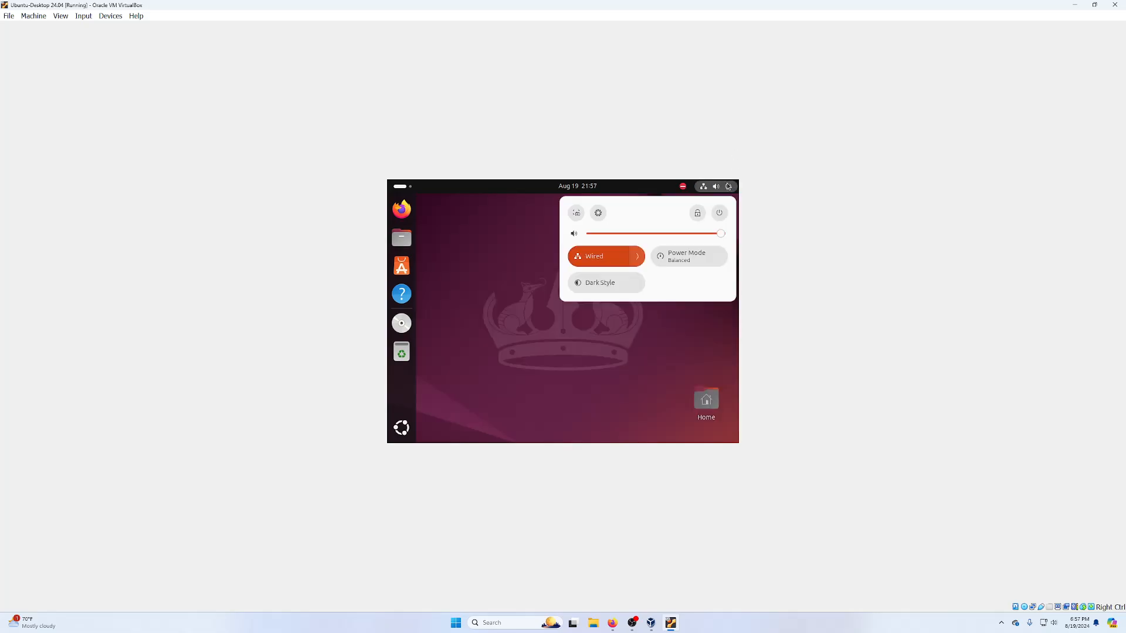
left_click(721, 213)
left_click(604, 280)
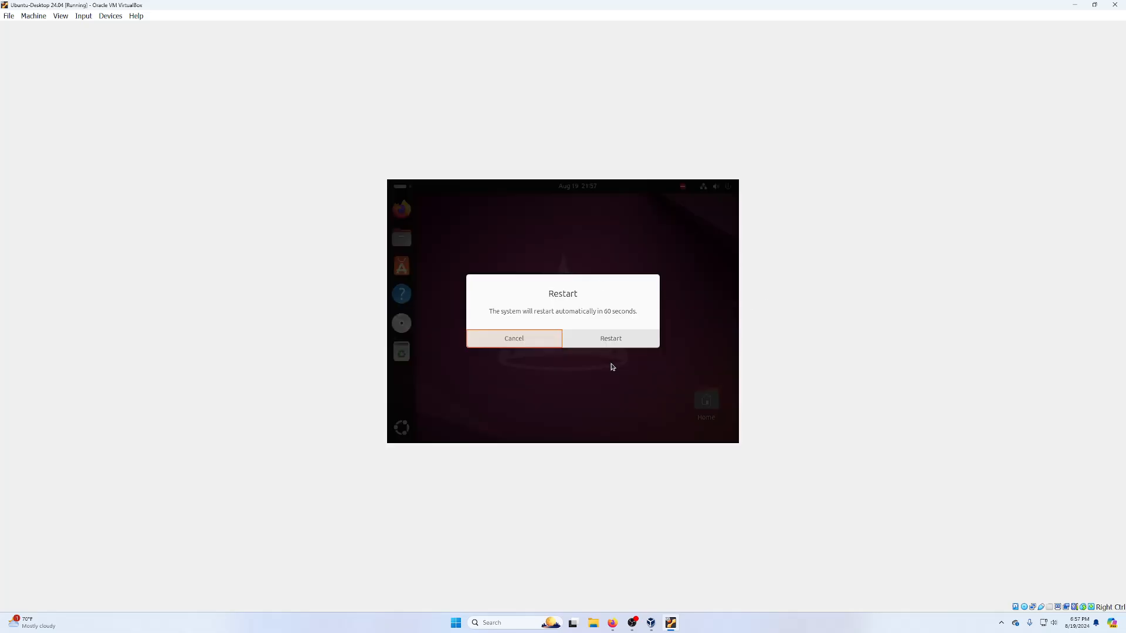
left_click(613, 339)
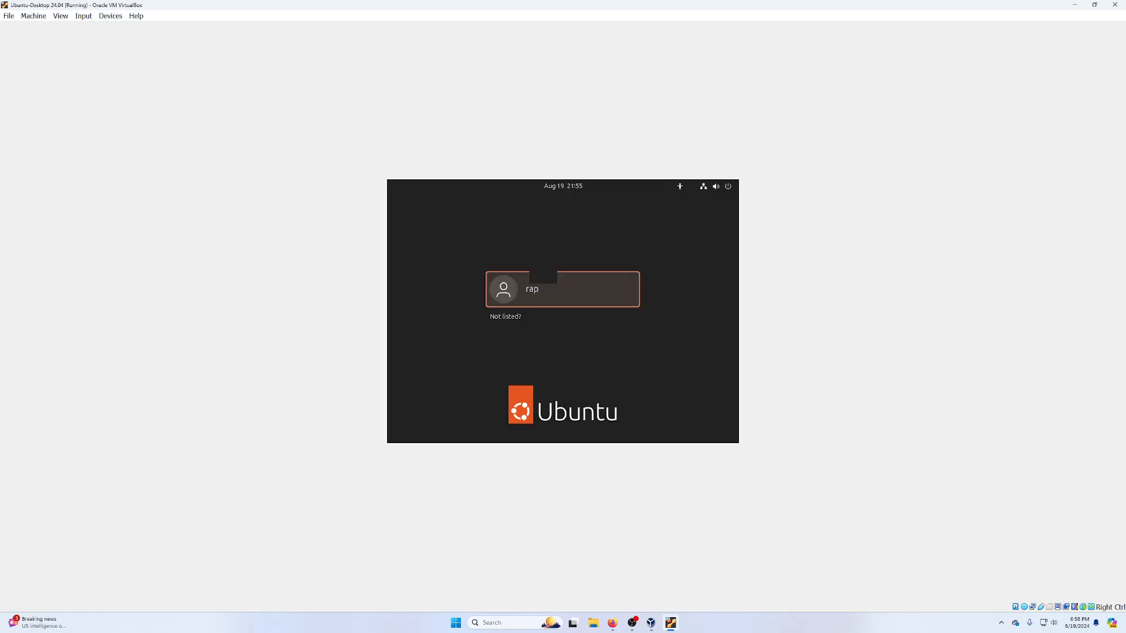
- Log back into the Ubuntu account with the password
key("Return")
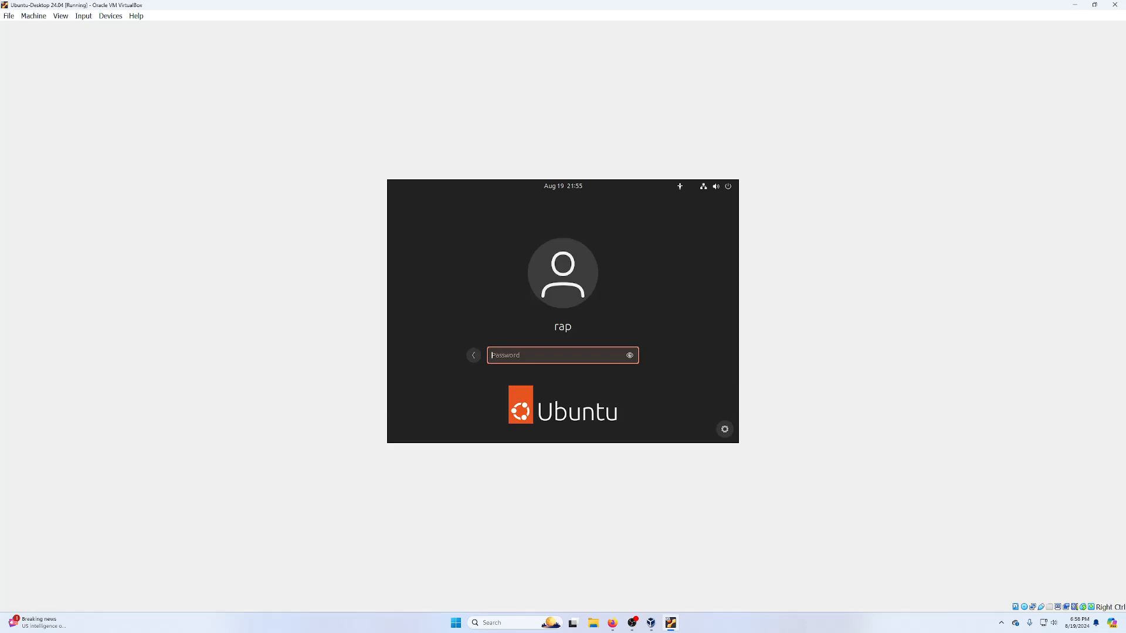
type("****")
key("Return")
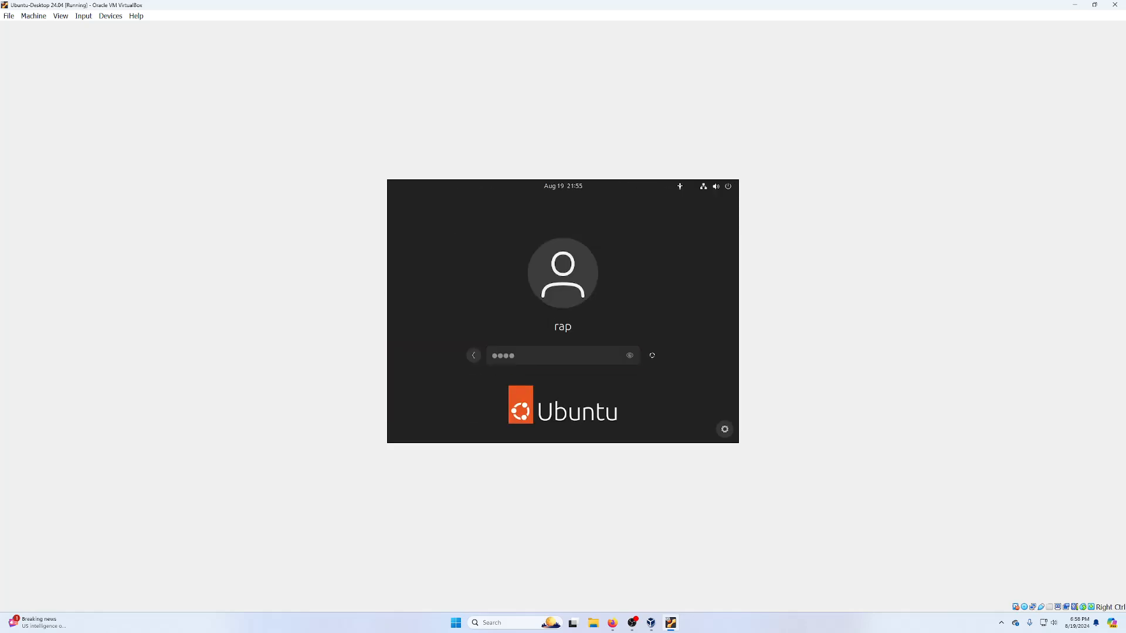
- Maximize the VM window and drag the Home icon to the desktop's top-left corner
left_click(1094, 4)
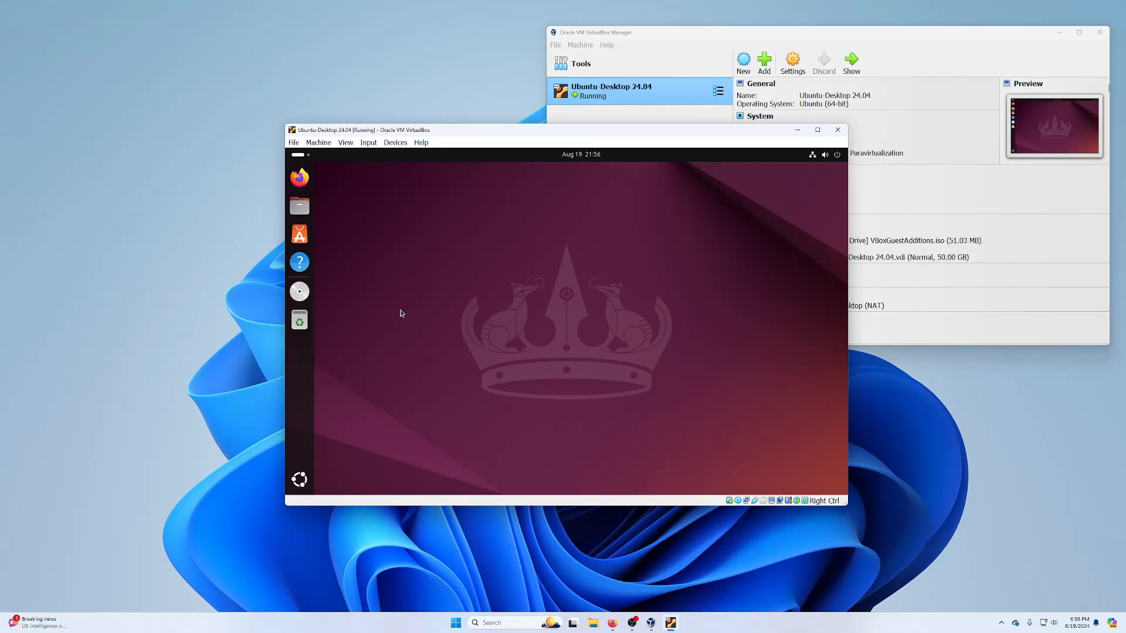
left_click(817, 130)
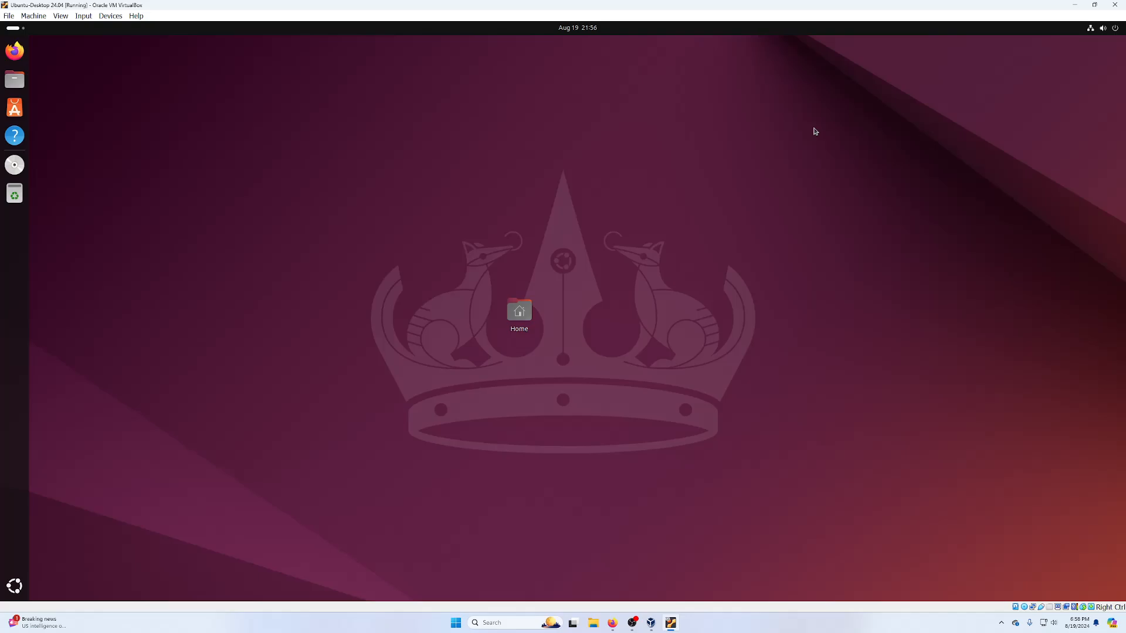
left_click_drag(519, 312, 89, 55)
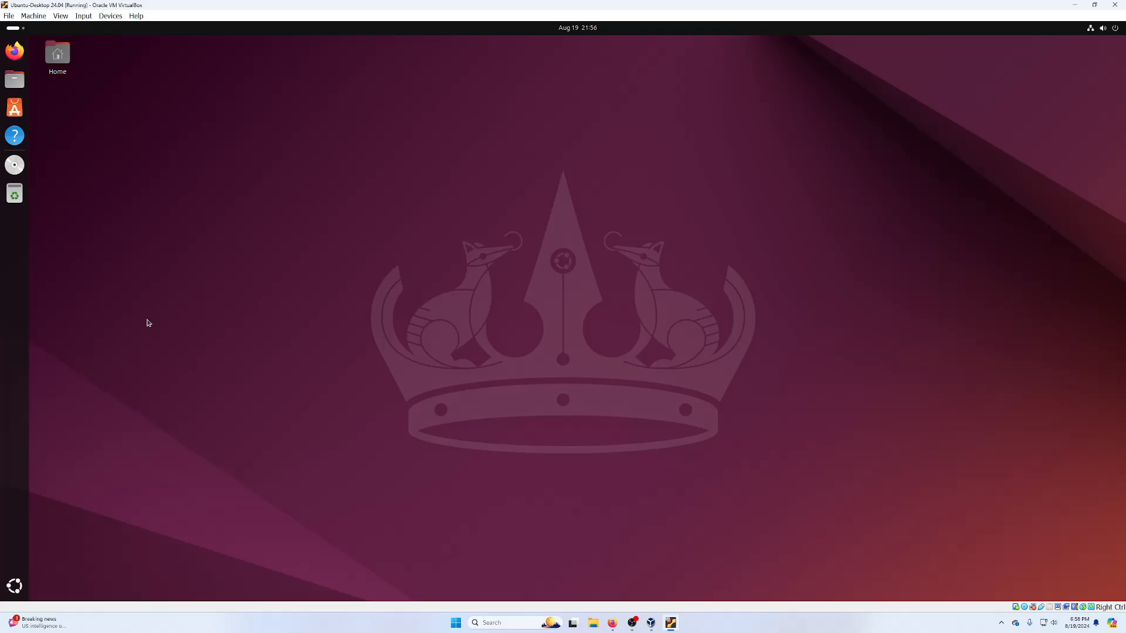
left_click(15, 586)
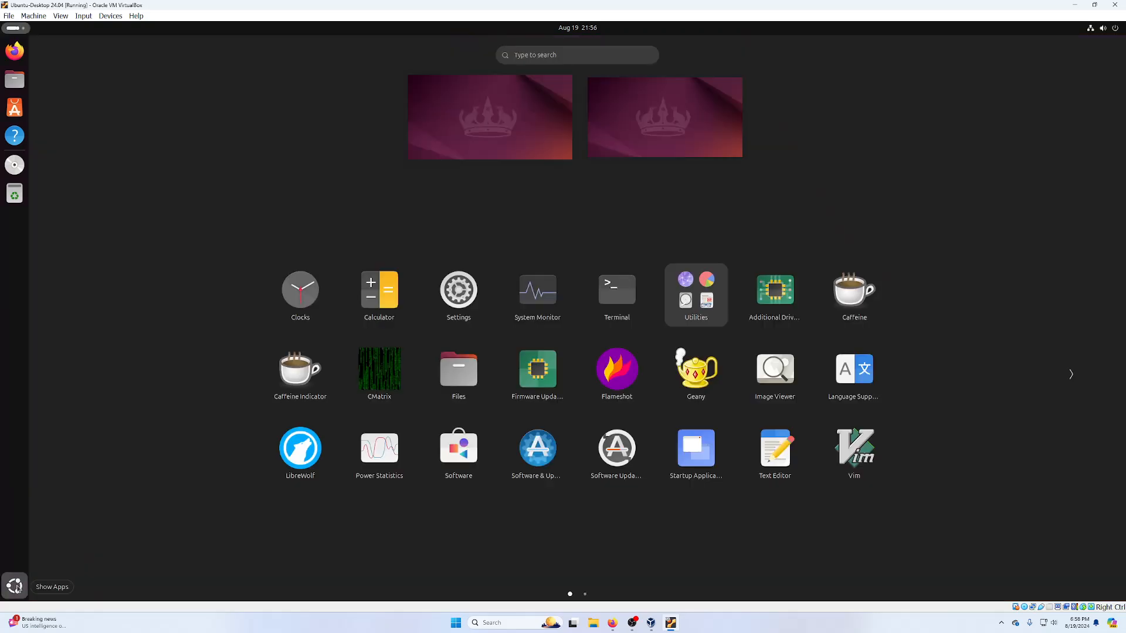
left_click(14, 587)
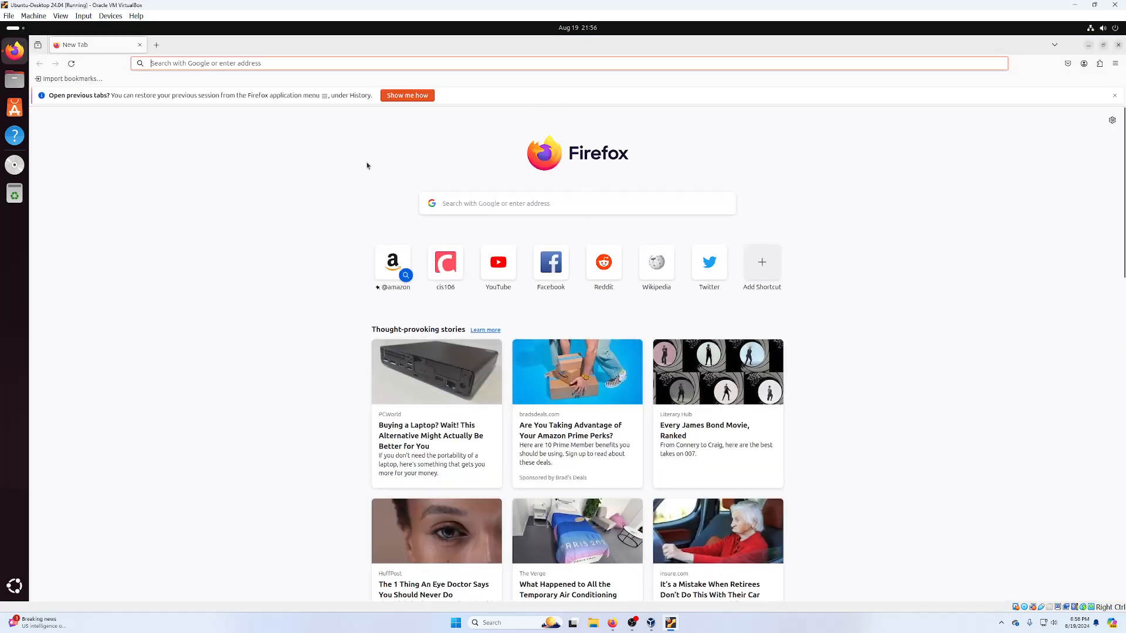
type("https://cis106.com")
key("Return")
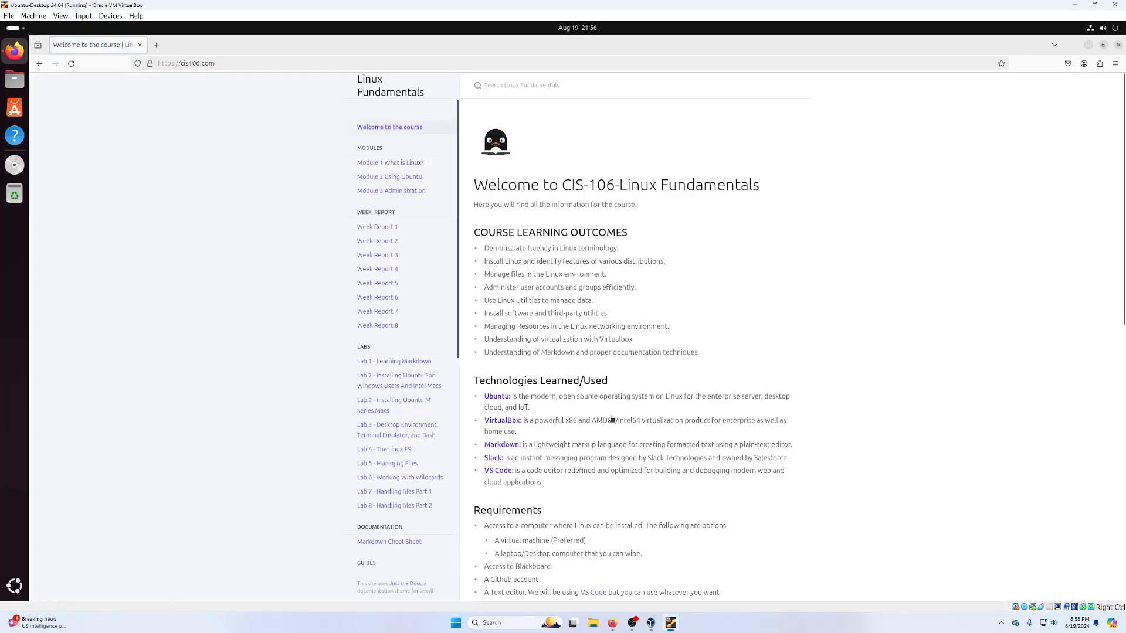
scroll(612, 419, "down", 3)
left_click(404, 391)
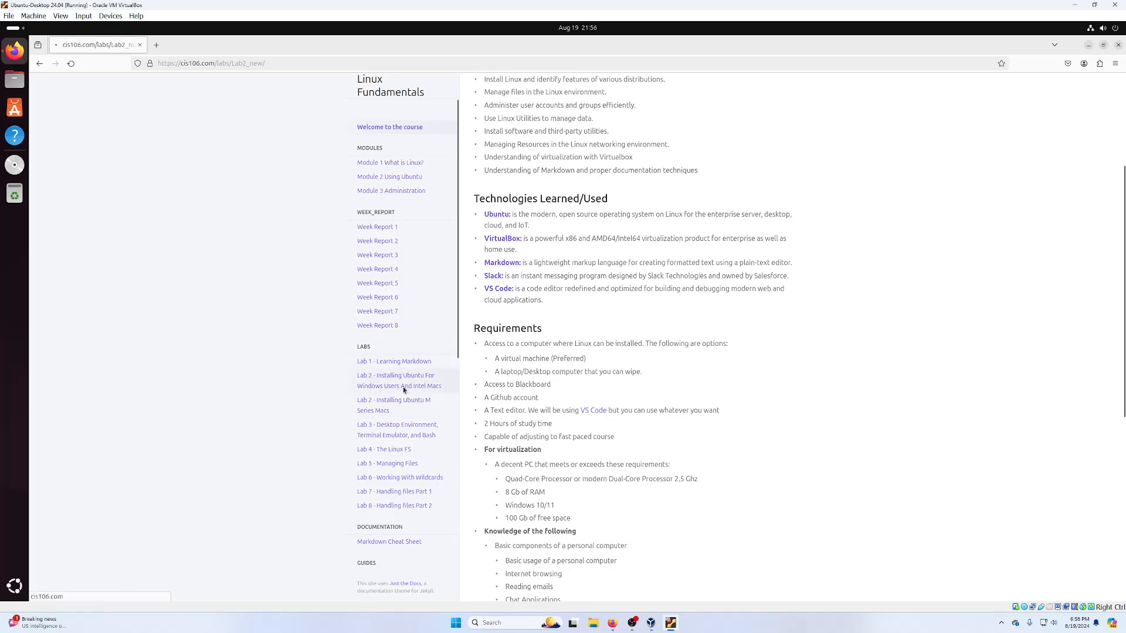
scroll(514, 220, "down", 5)
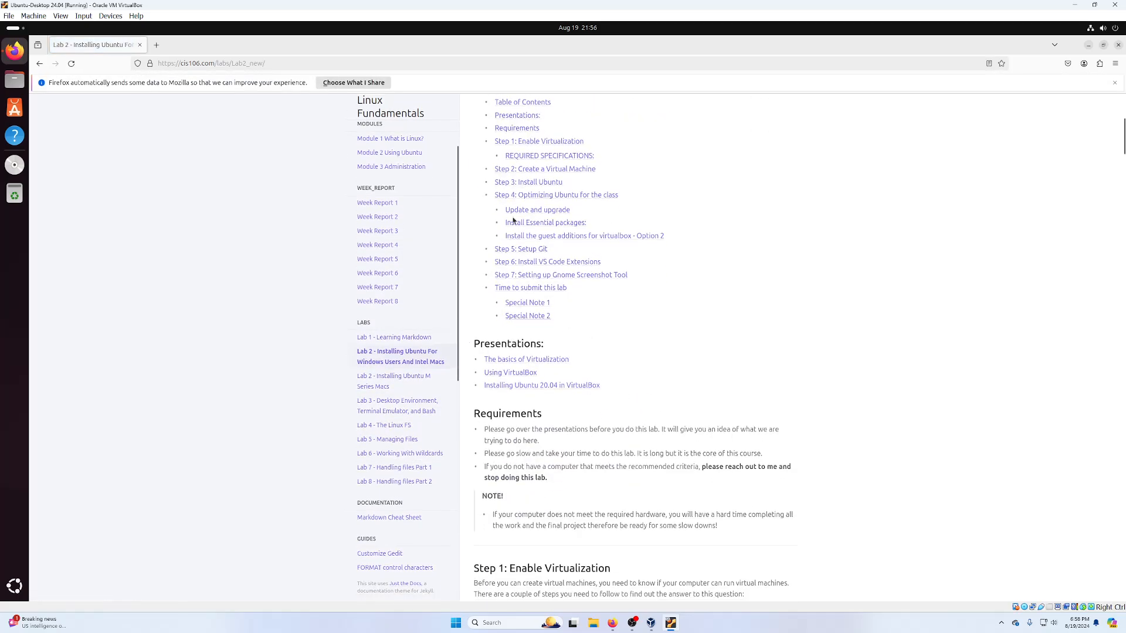
left_click(524, 249)
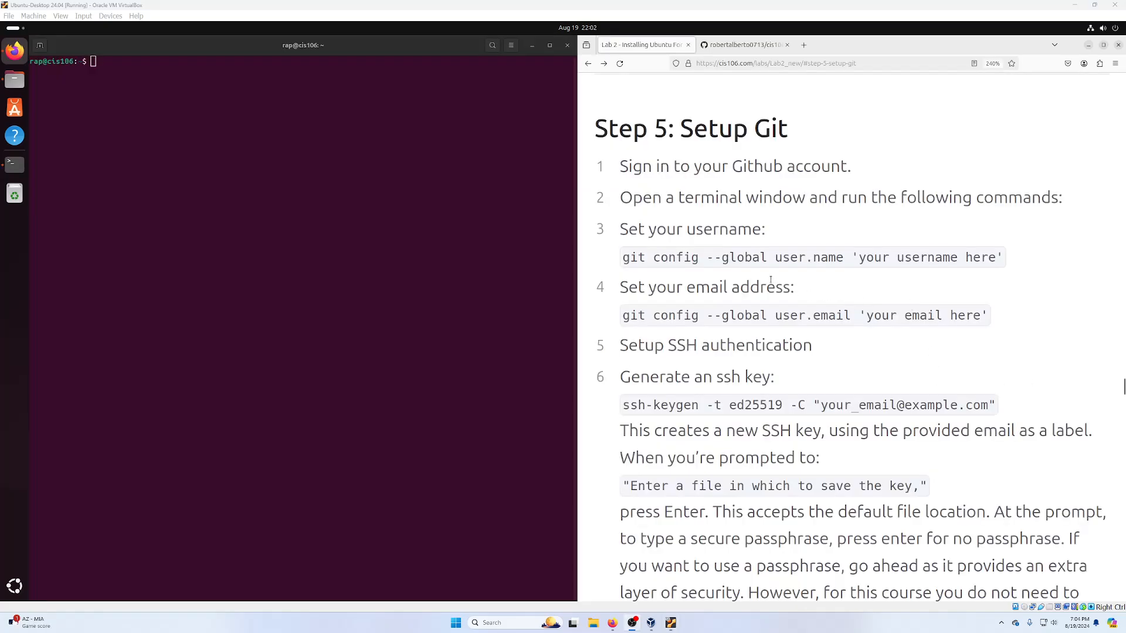
- Launch the Text Editor from the app search to start a new notes document
left_click(746, 45)
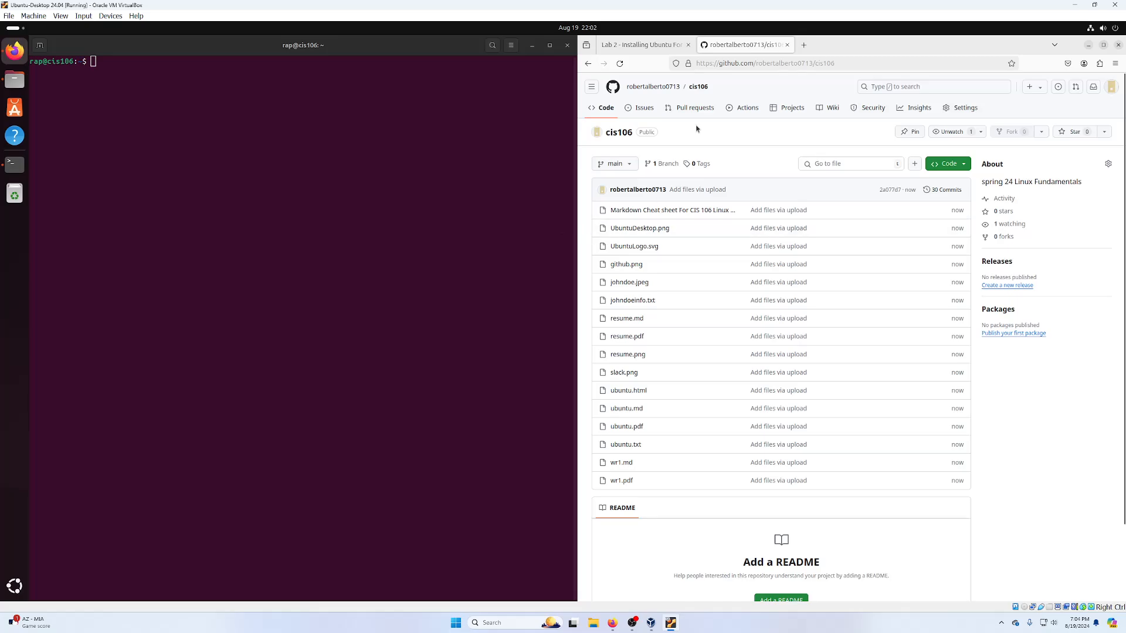
left_click(650, 46)
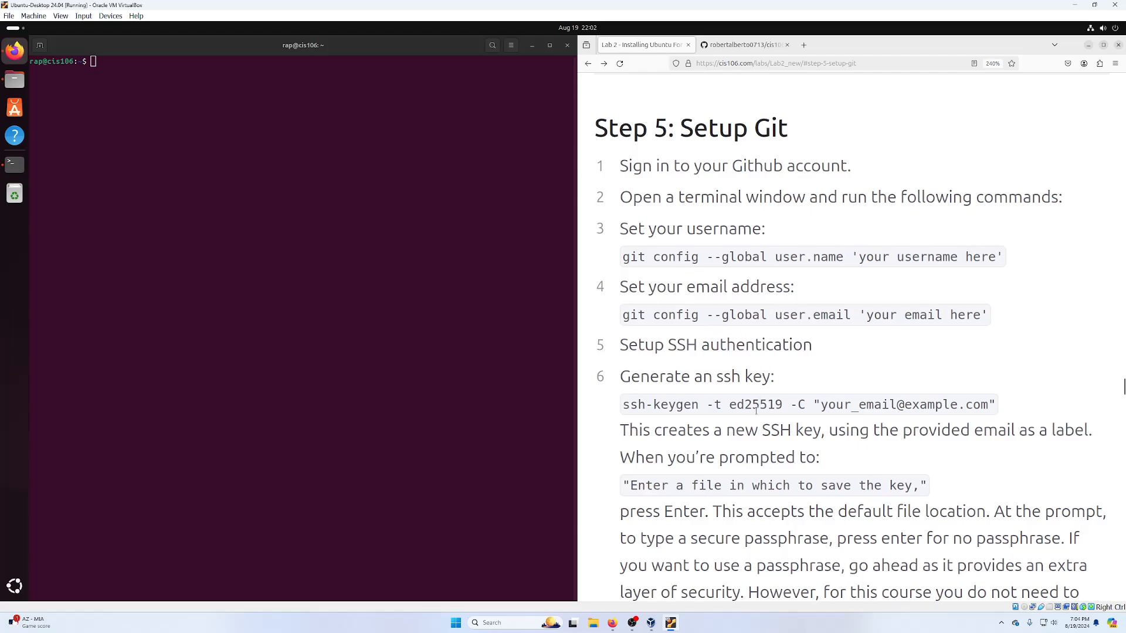
left_click(10, 582)
type("t")
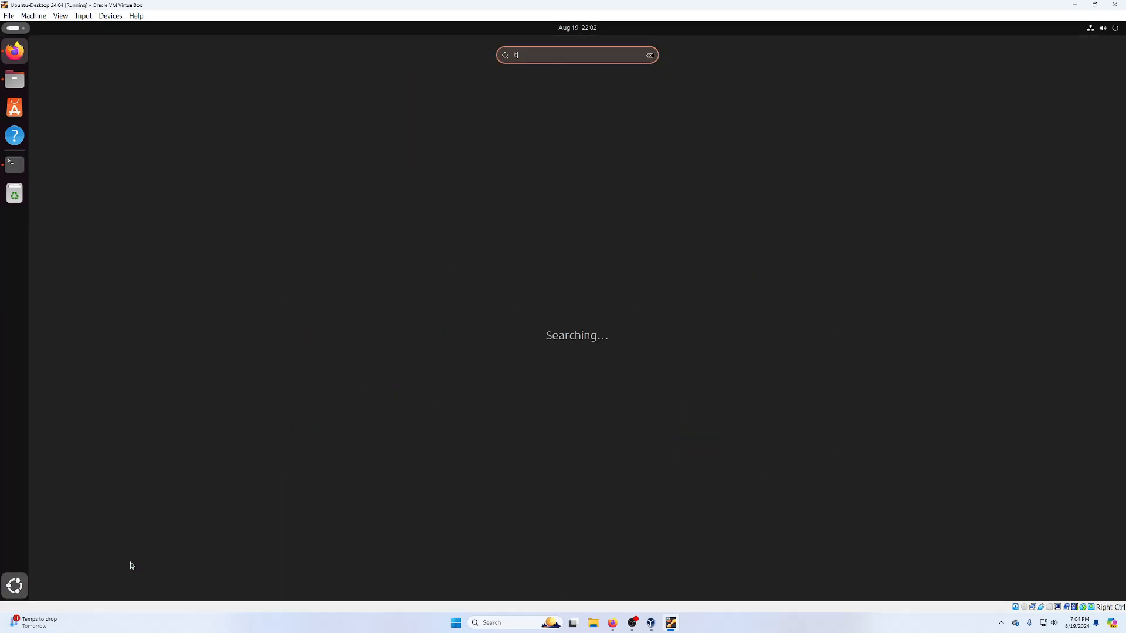
key("BackSpace")
type("test")
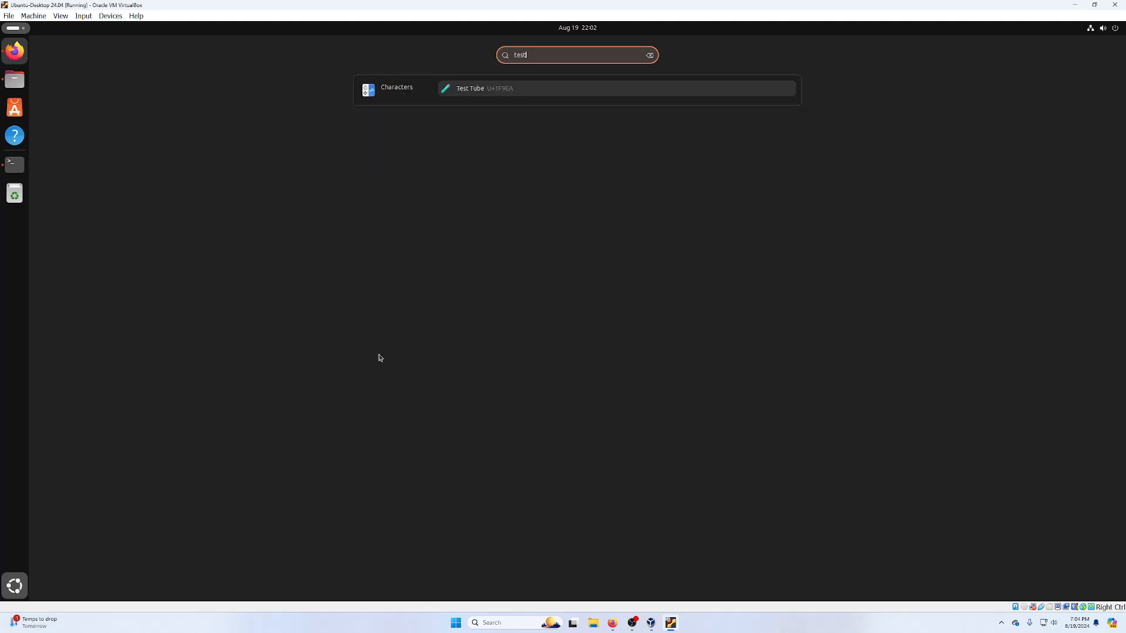
key("BackSpace")
type("xt")
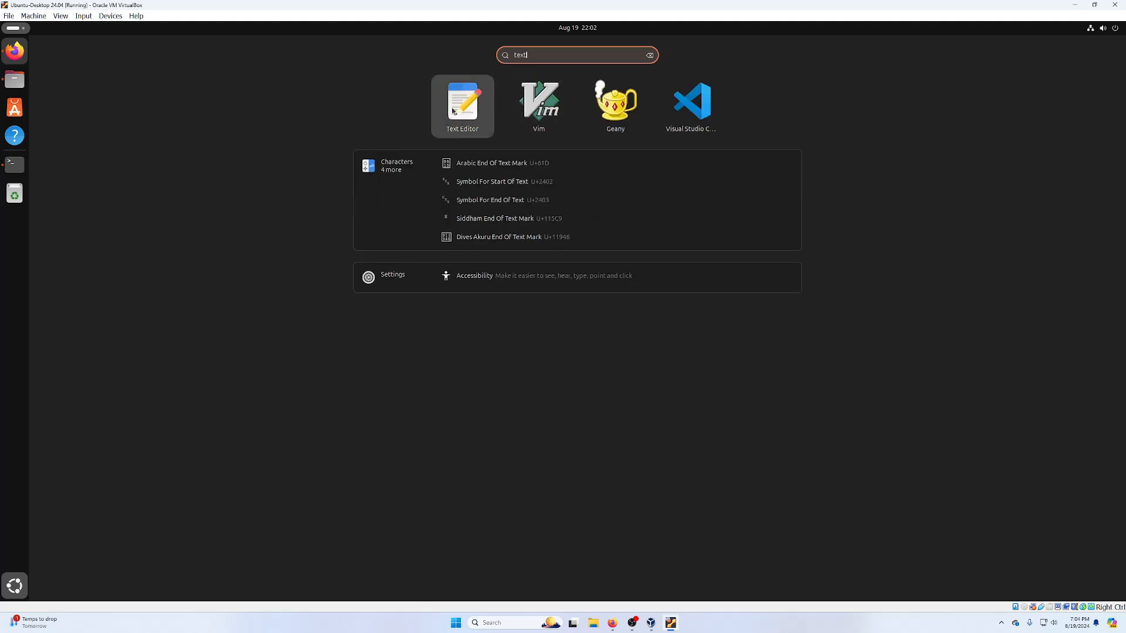
left_click(452, 110)
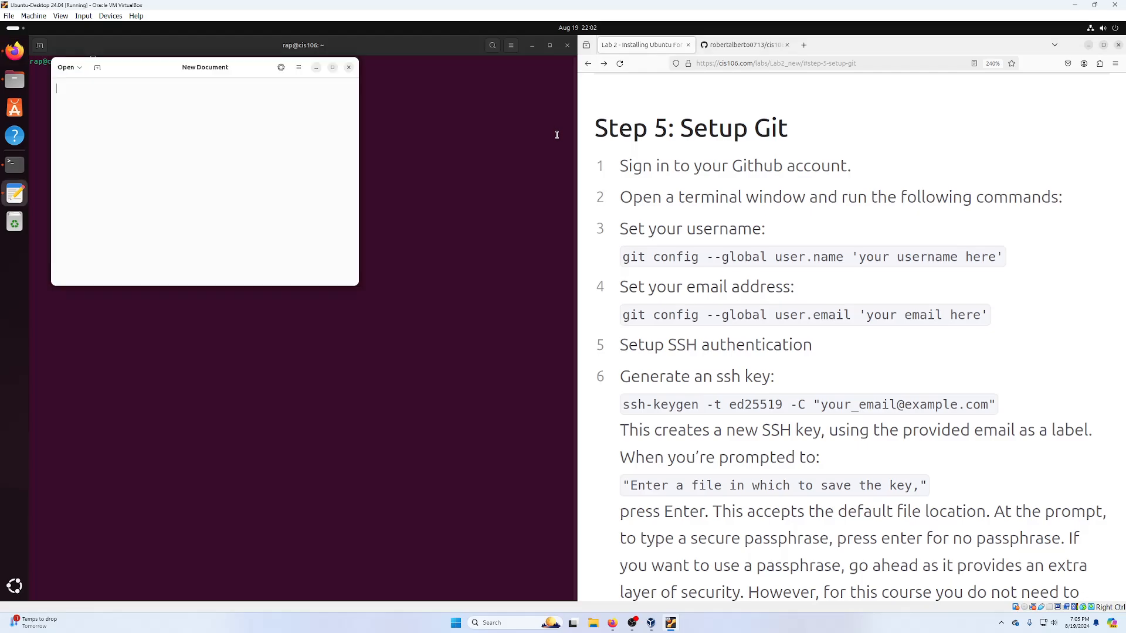
left_click_drag(220, 72, 420, 118)
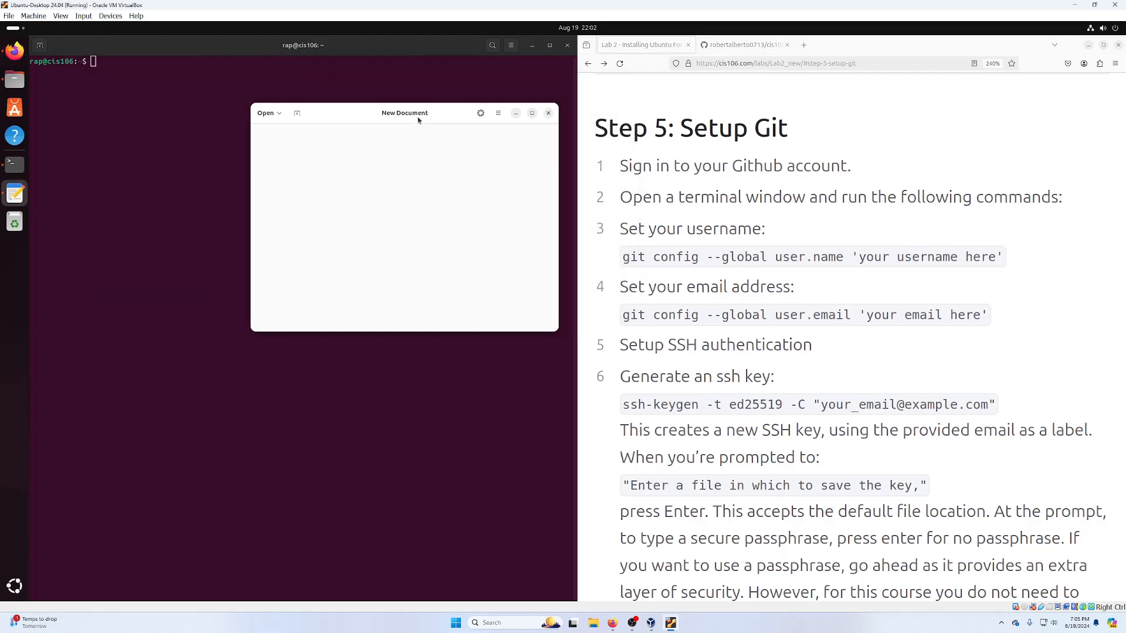
- Copy the git config user.name and user.email lines from Lab 2 into the document
triple_click(674, 257)
right_click(699, 255)
left_click(718, 260)
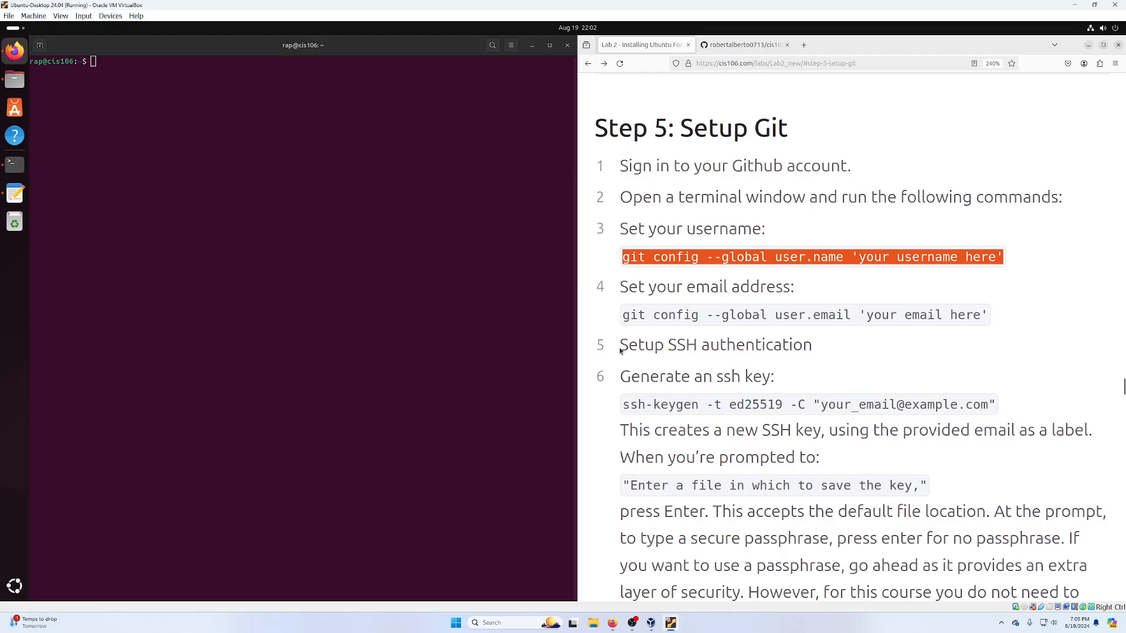
left_click(15, 193)
right_click(388, 148)
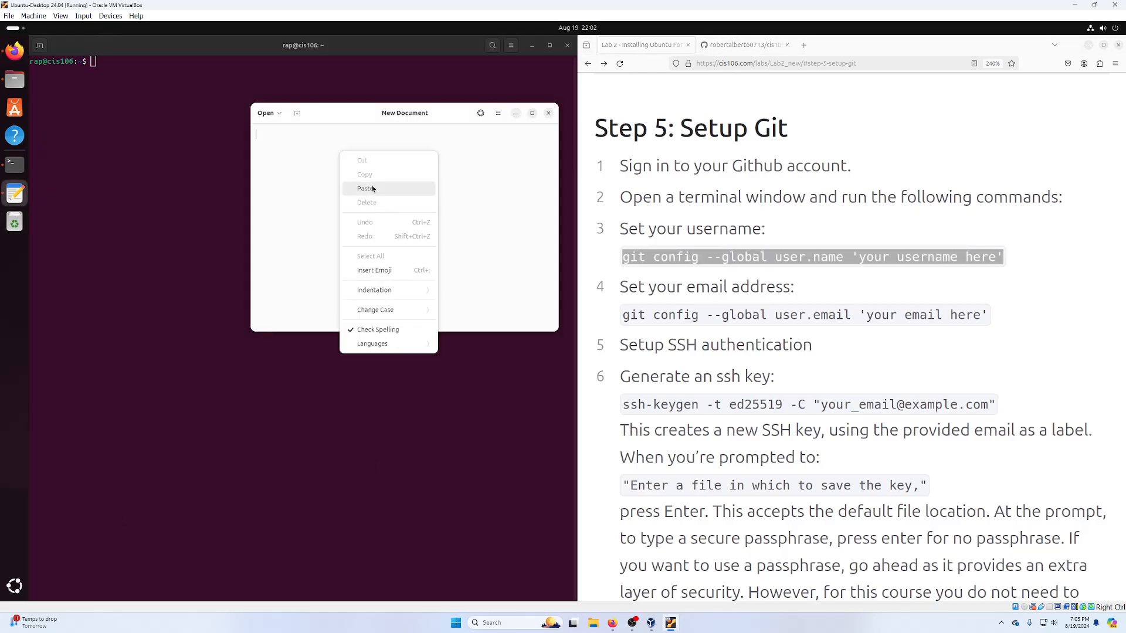
left_click(374, 190)
triple_click(707, 317)
right_click(709, 320)
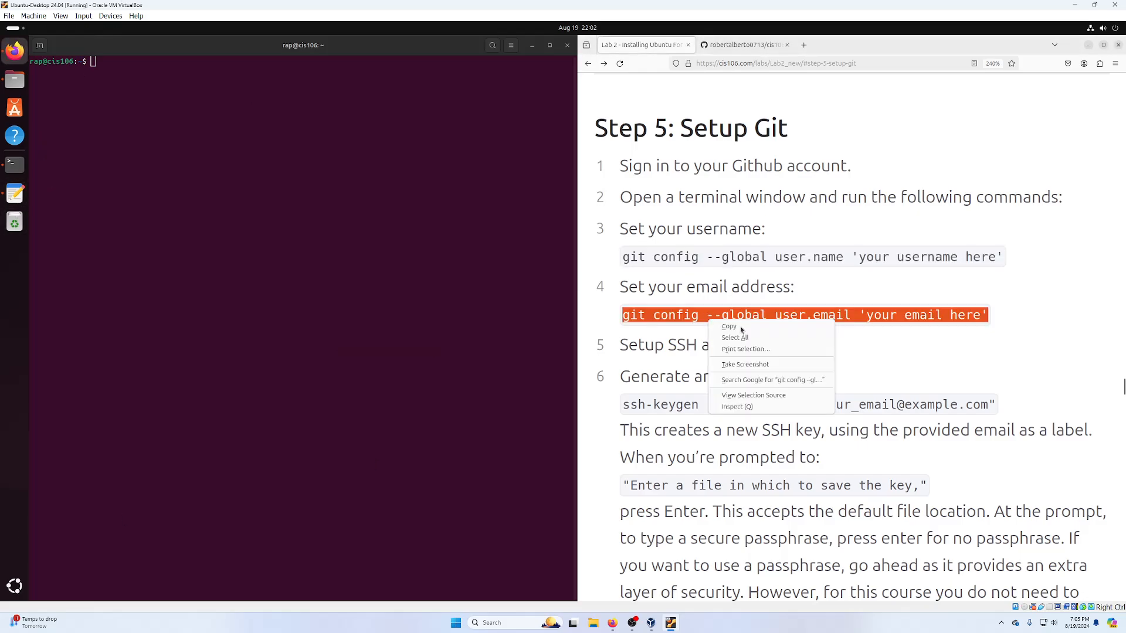
left_click(730, 328)
left_click(21, 196)
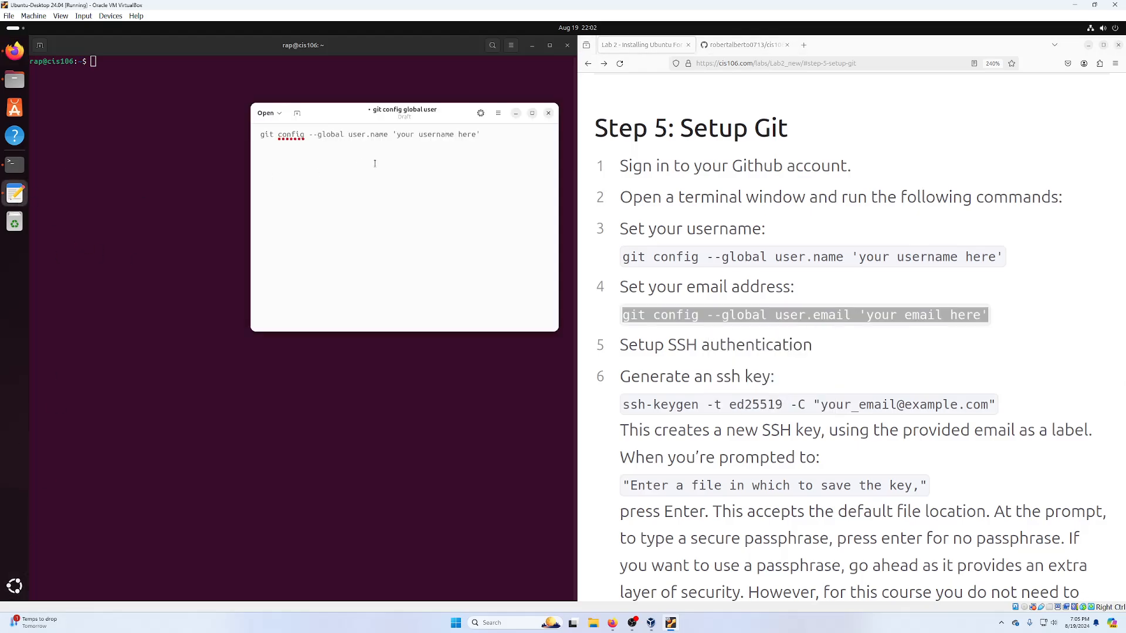
right_click(417, 163)
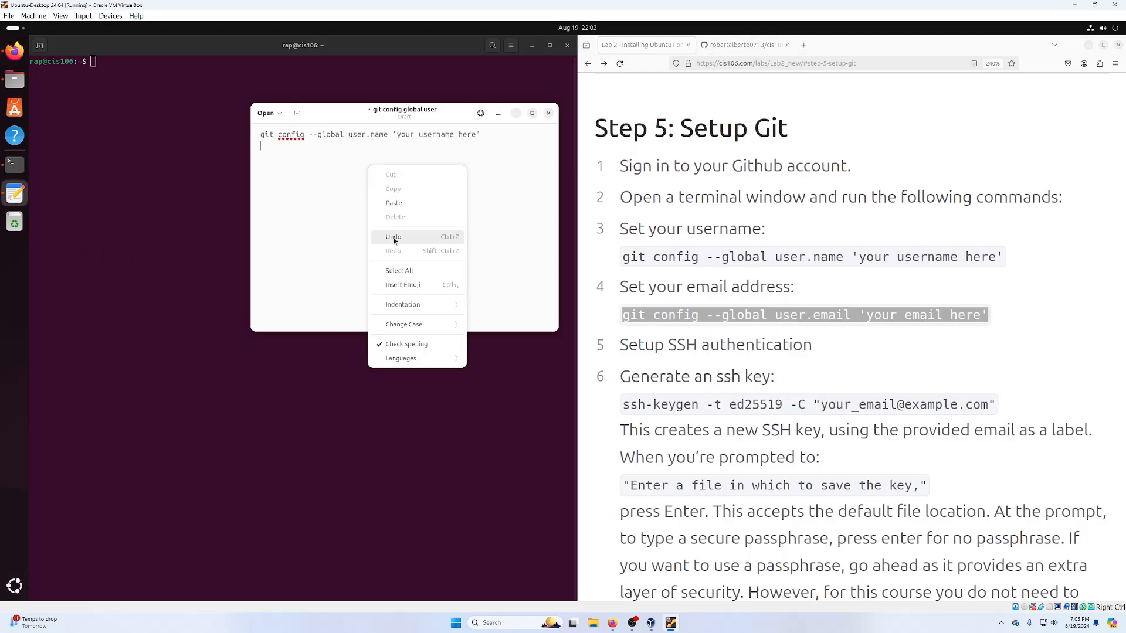
left_click(405, 203)
- Copy the ssh-keygen command from Lab 2 in as the third line
left_click(675, 395)
triple_click(668, 404)
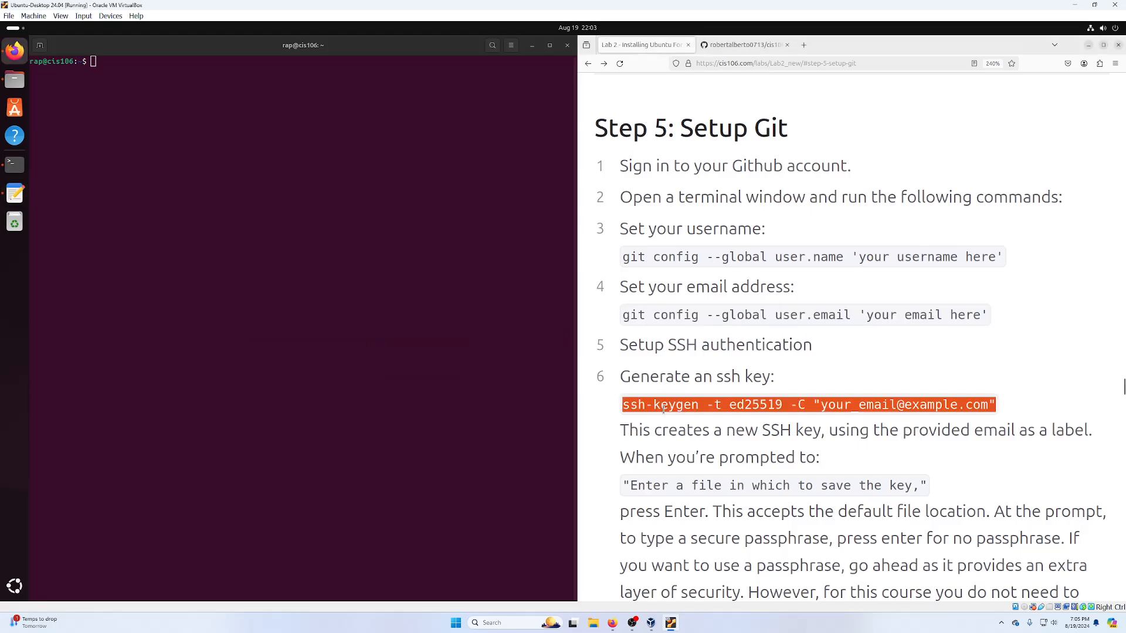
right_click(668, 407)
left_click(692, 421)
left_click(15, 193)
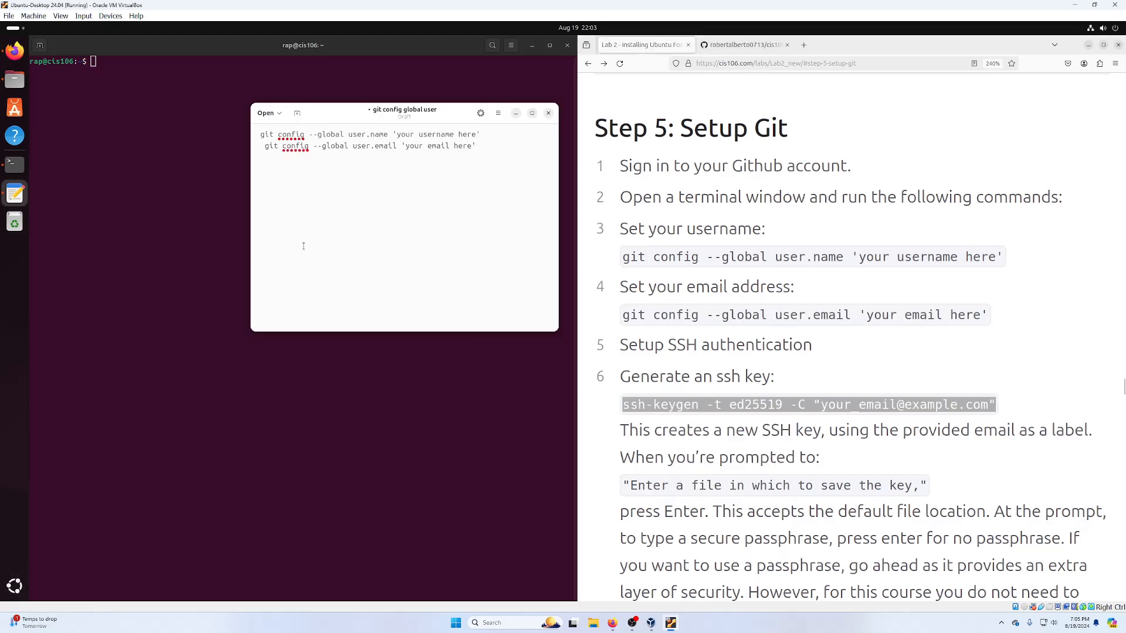
right_click(320, 207)
left_click(337, 245)
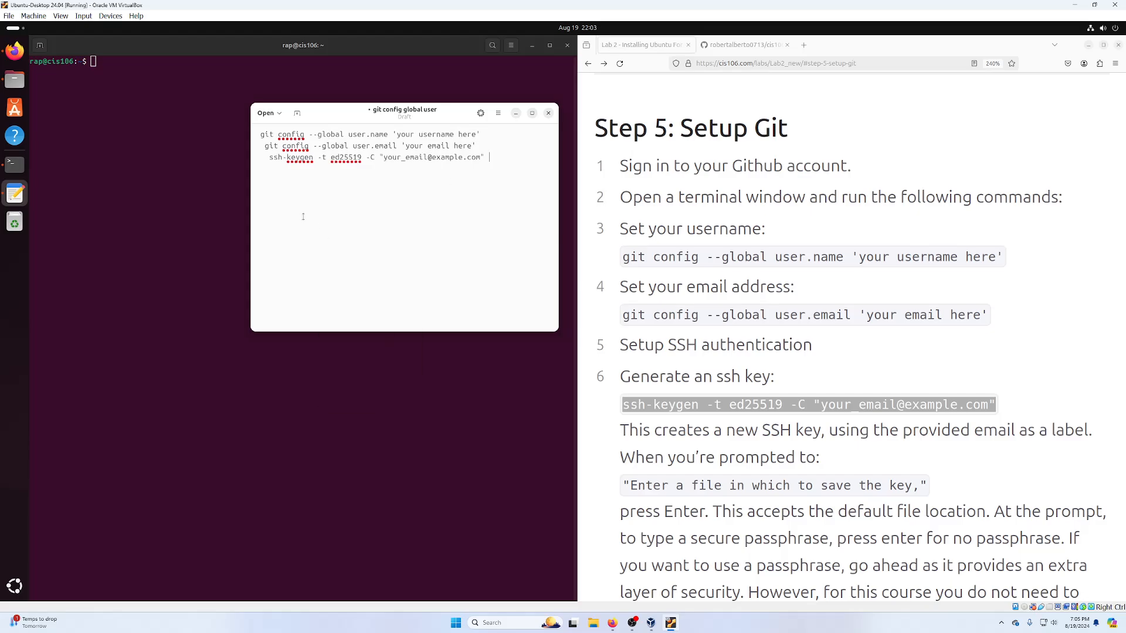
- Remove the leading spaces from all three lines and bring up the GitHub cis106 repository tab
left_click(268, 157)
key("BackSpace")
key("BackSpace")
key("BackSpace")
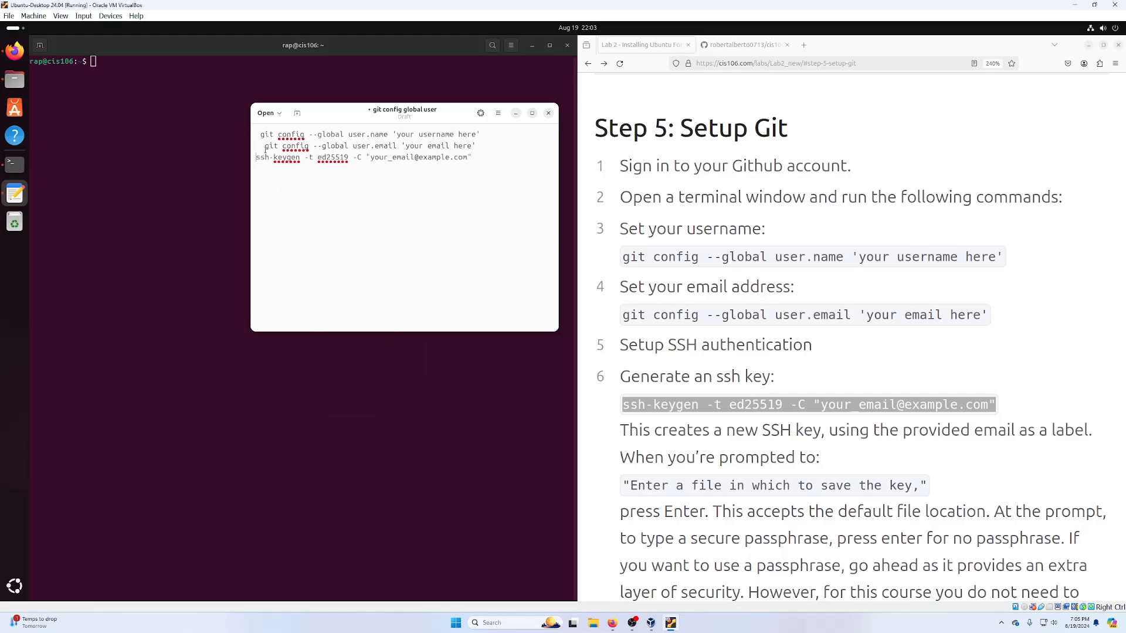
left_click(265, 147)
key("BackSpace")
key("BackSpace")
left_click(260, 134)
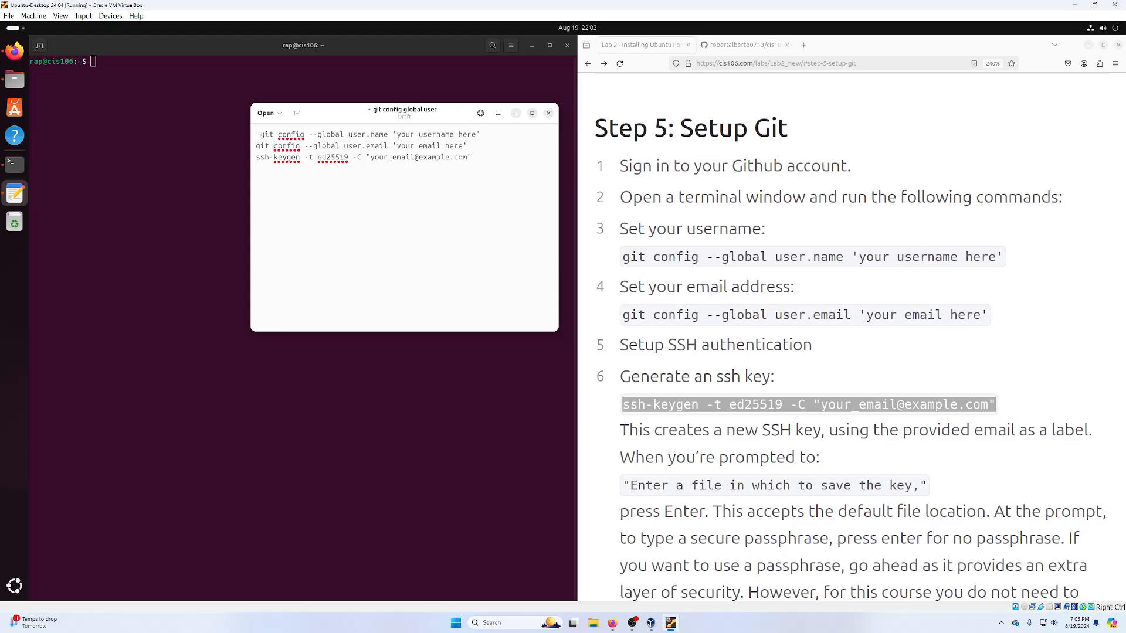
key("BackSpace")
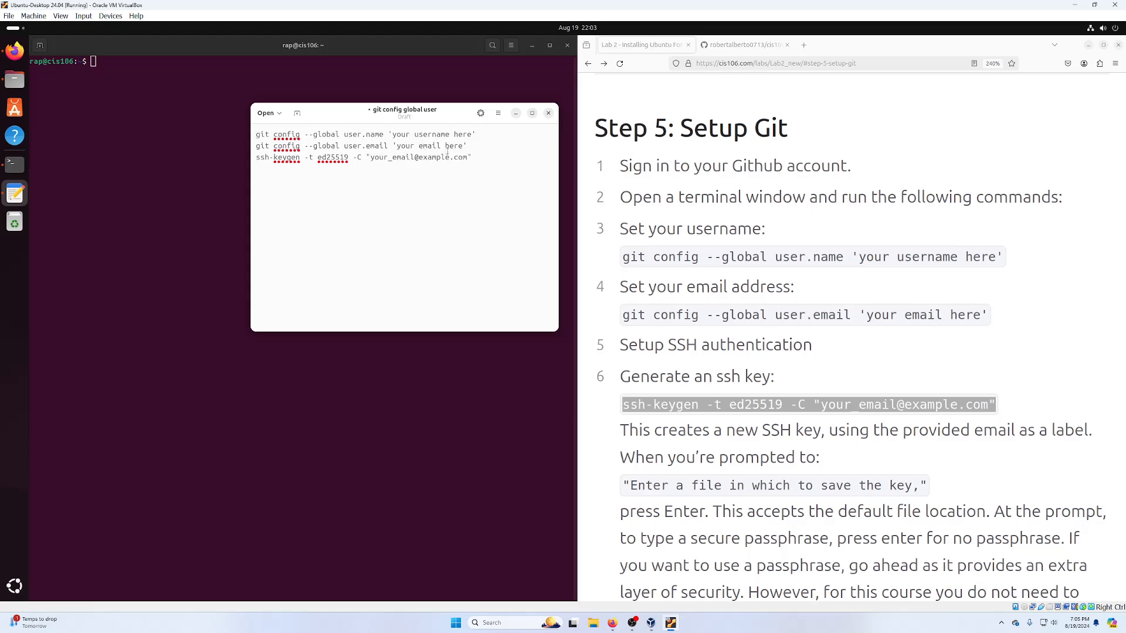
left_click_drag(391, 117, 370, 95)
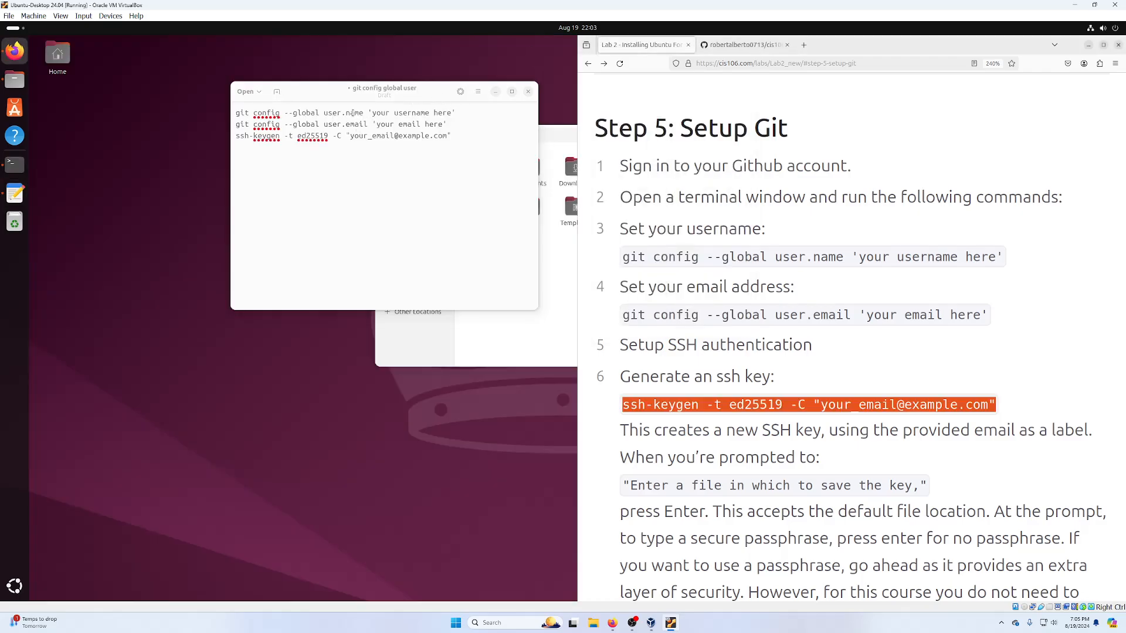
key("ctrl+Tab")
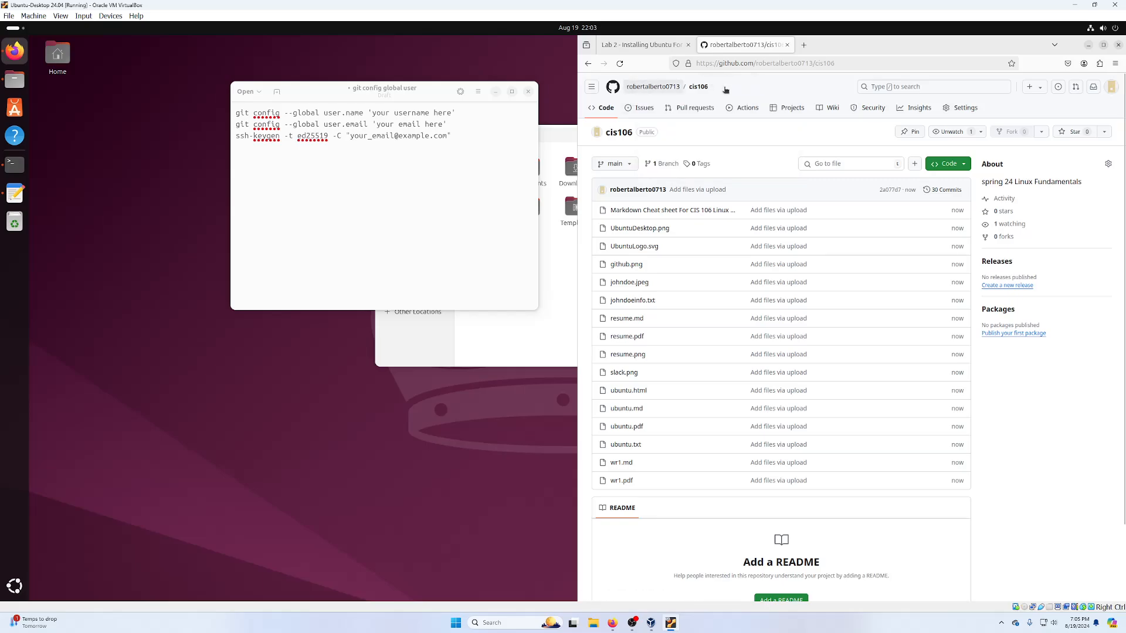
- Replace the username placeholder on line 1 with the GitHub username copied from the repository page
left_click_drag(725, 90, 627, 86)
key("ctrl+c")
left_click(384, 271)
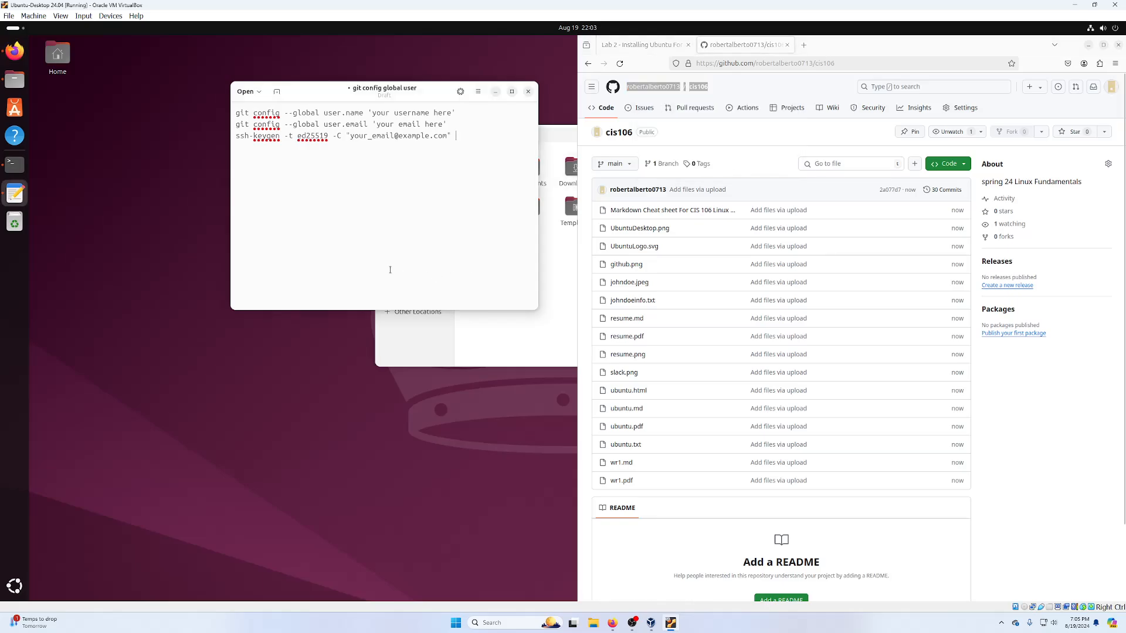
key("ctrl+v")
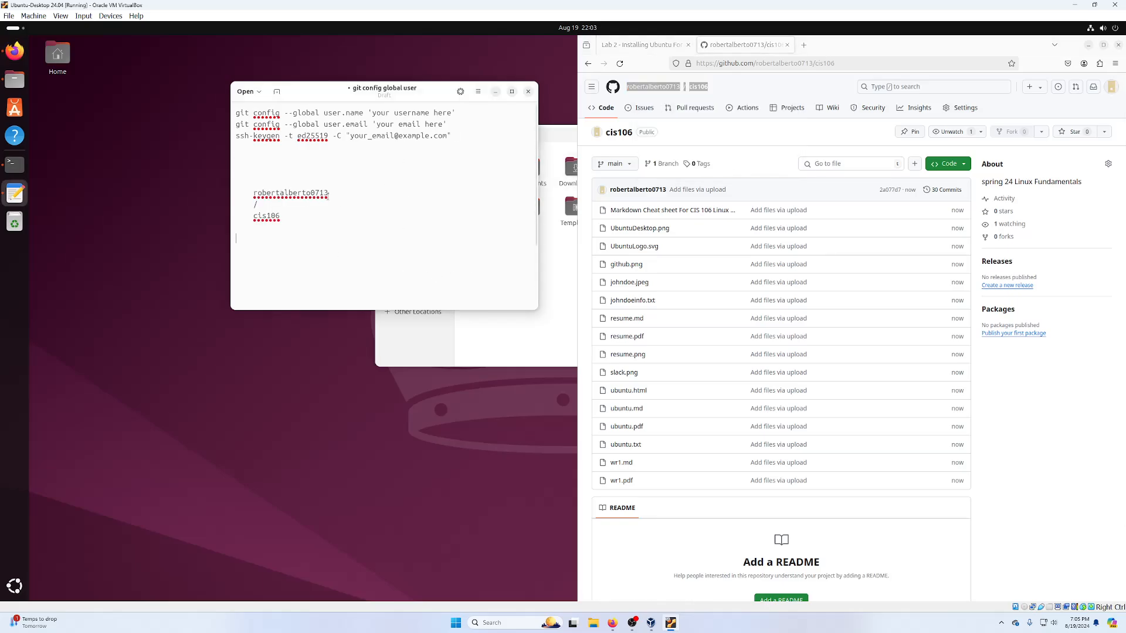
double_click(322, 194)
key("ctrl+c")
left_click_drag(453, 112, 370, 112)
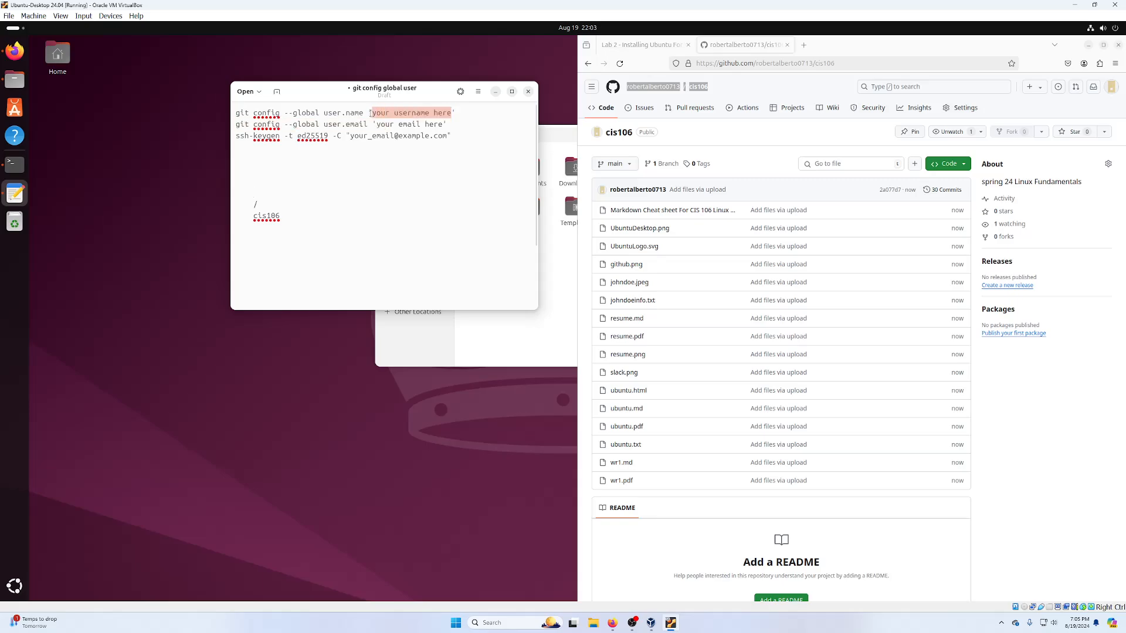
key("ctrl+v")
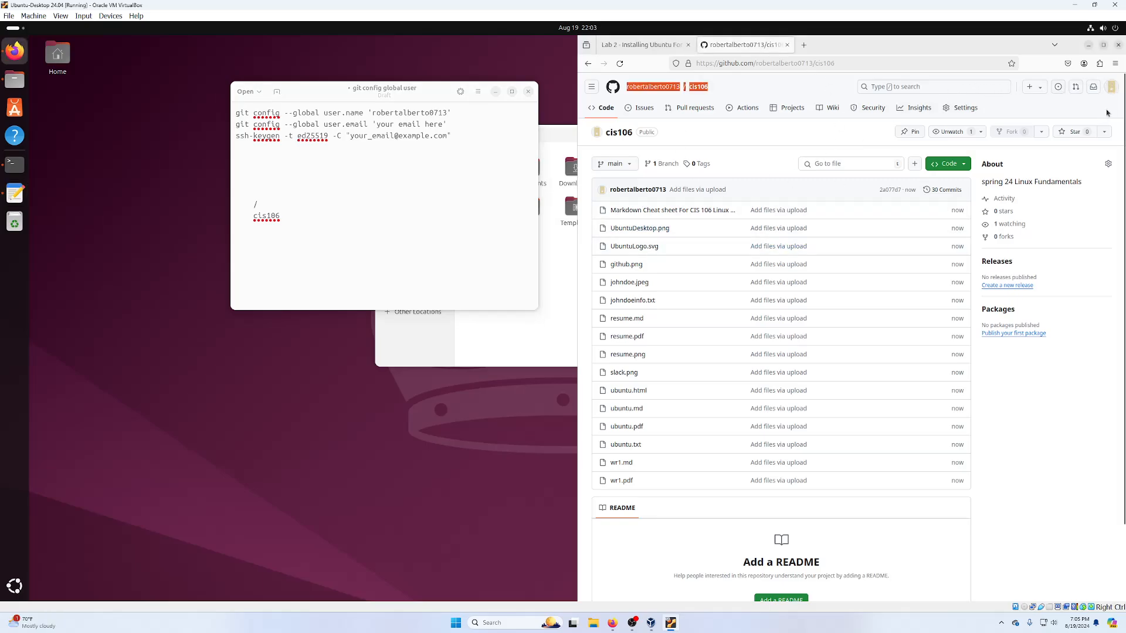
- Put the account's e-mail address in place of both e-mail placeholders, including the ssh-keygen comment
left_click(1111, 87)
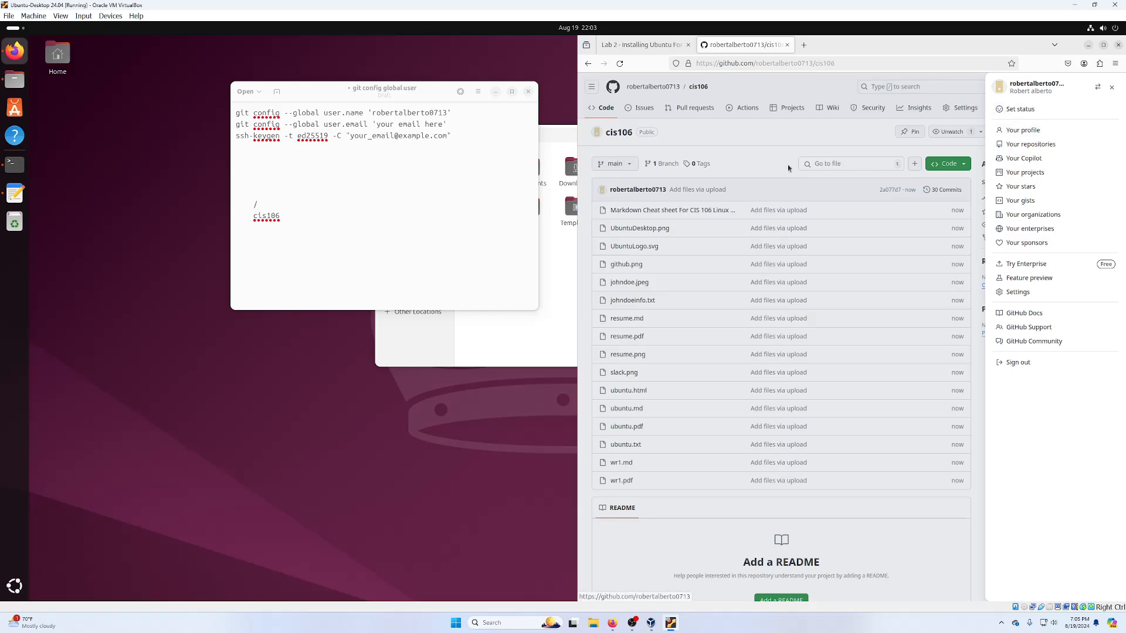
left_click_drag(362, 203, 360, 192)
left_click_drag(441, 124, 375, 123)
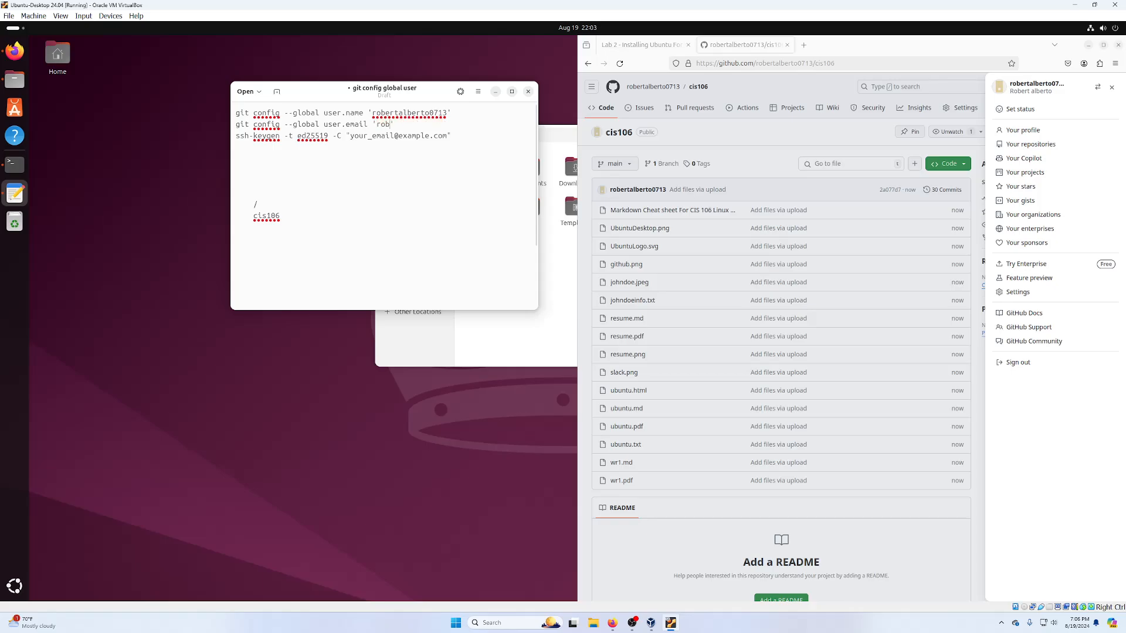
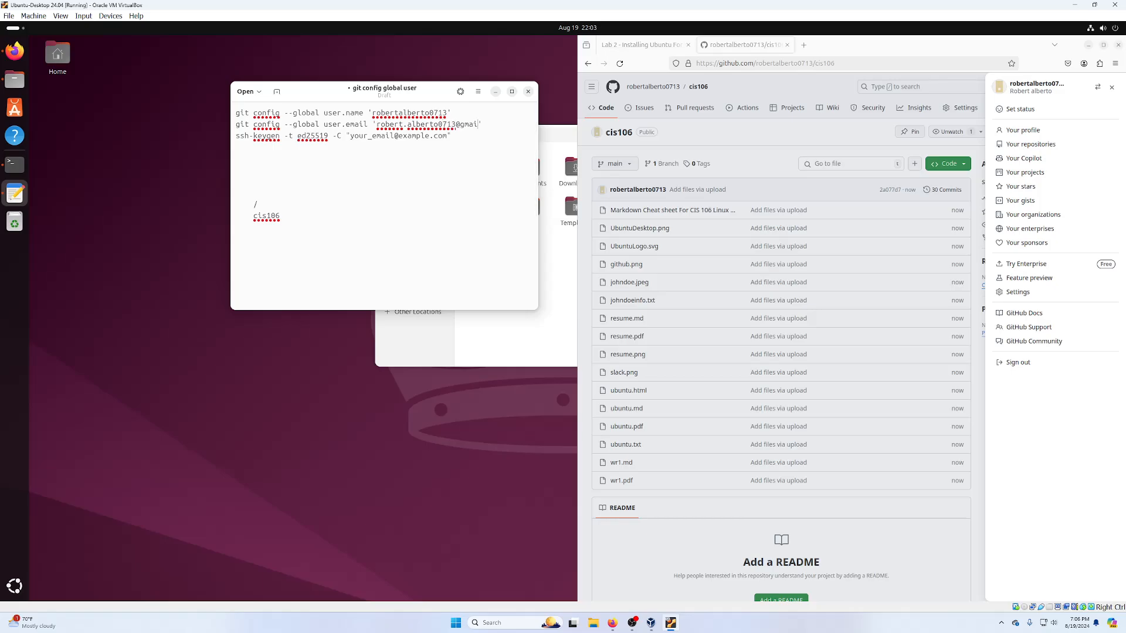
left_click(1111, 87)
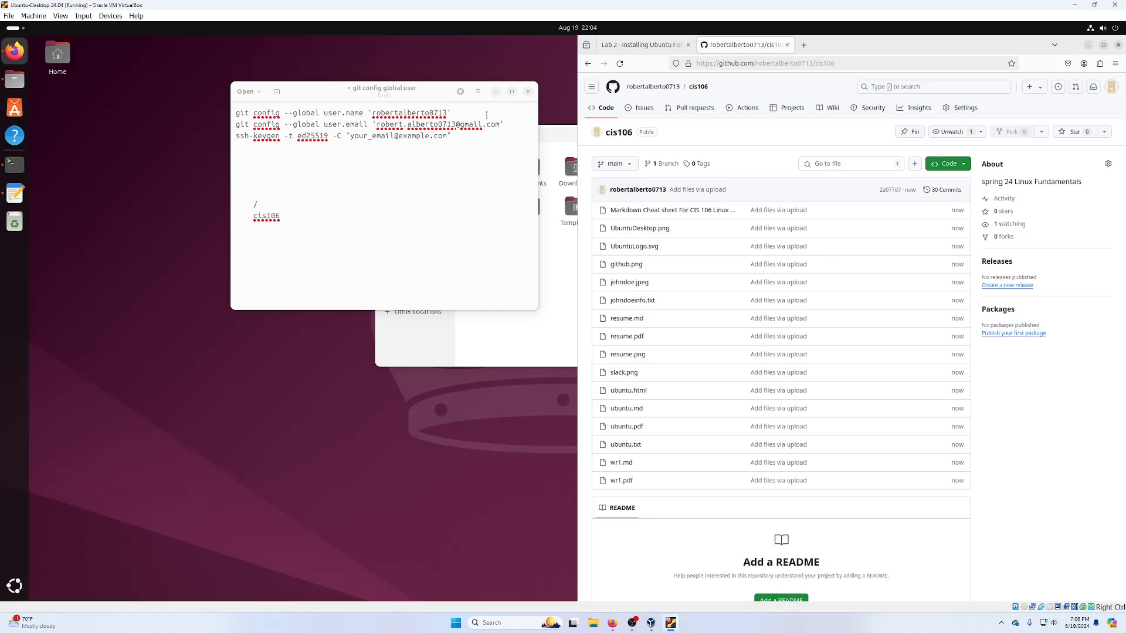
left_click_drag(500, 124, 373, 125)
key("ctrl+c")
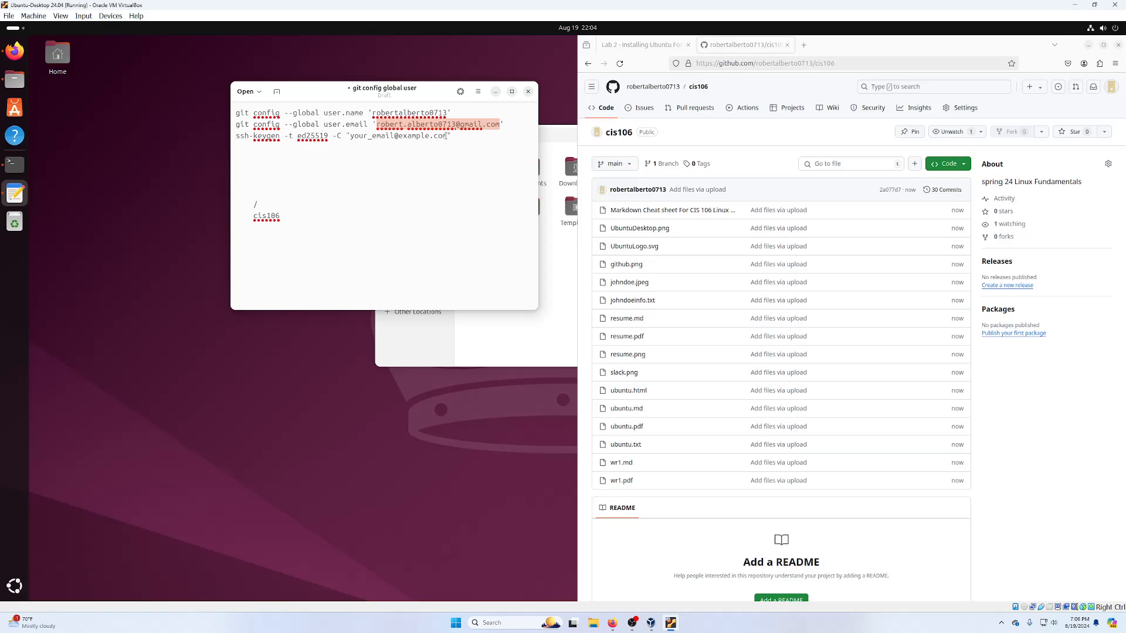
left_click_drag(447, 136, 350, 137)
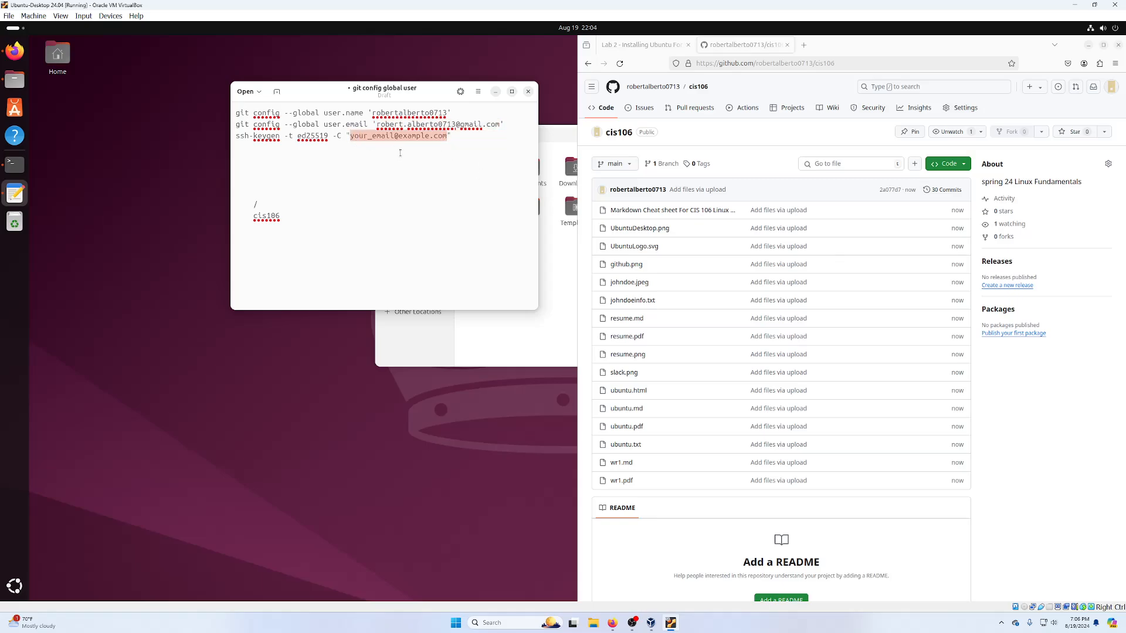
key("ctrl+v")
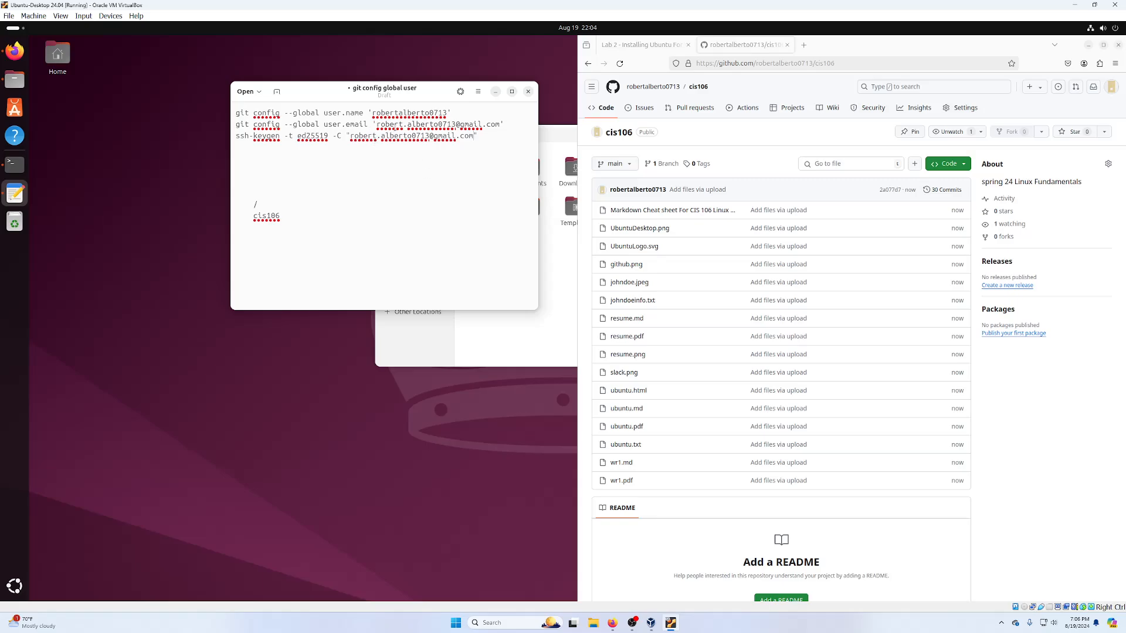
left_click(642, 44)
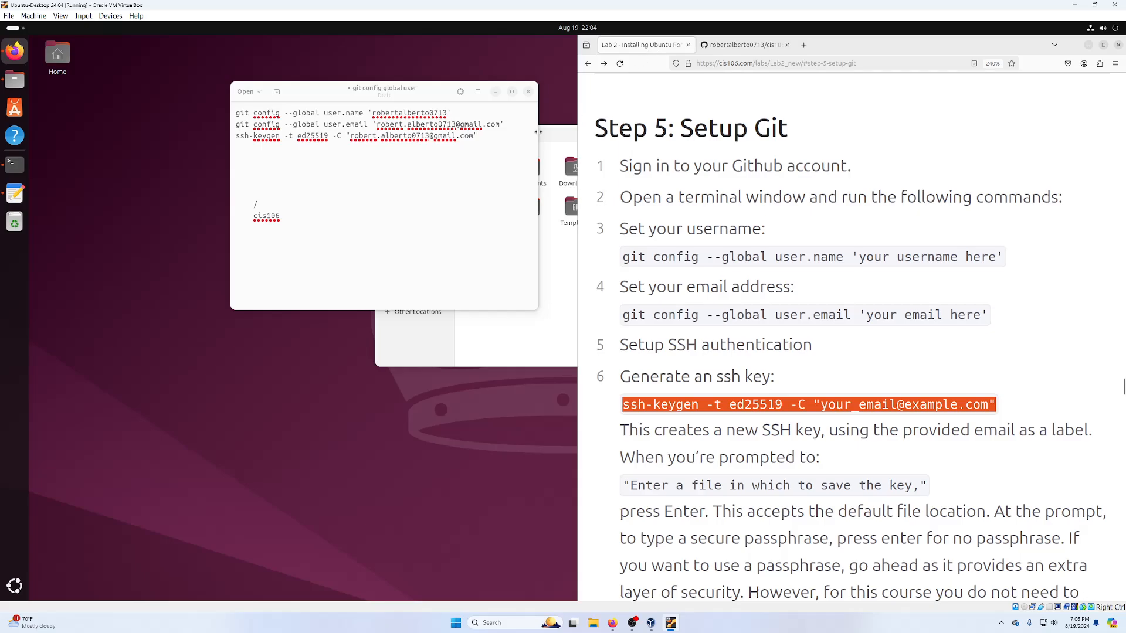
- Copy the git clone command from the Lab 2 page into the notes
scroll(751, 243, "down", 6)
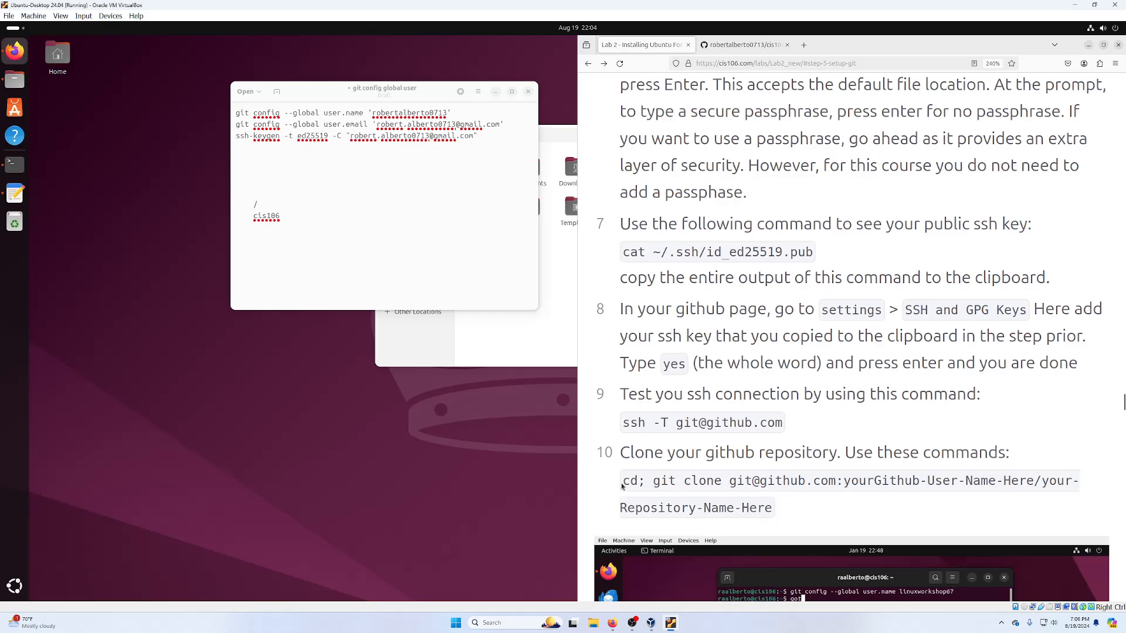
left_click_drag(622, 486, 774, 508)
right_click(743, 486)
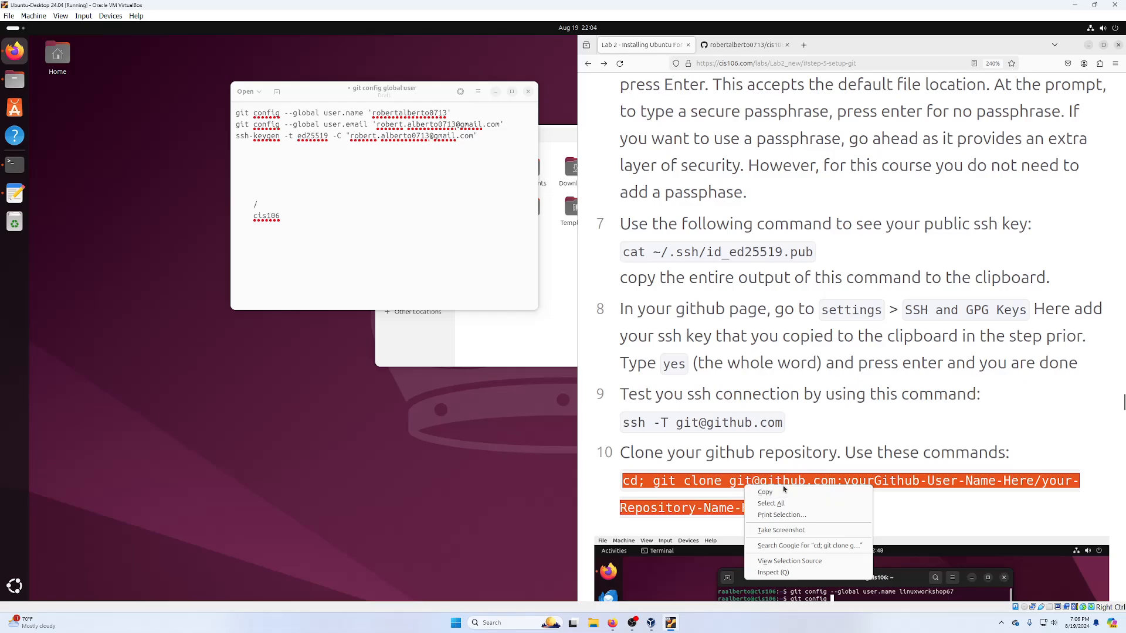
left_click(766, 492)
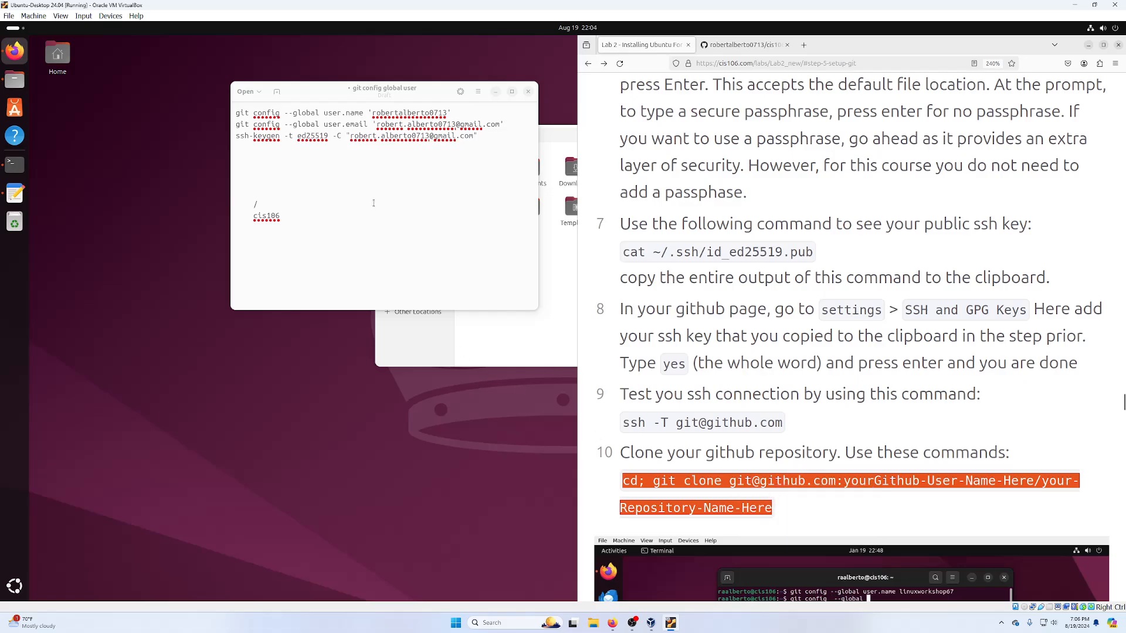
left_click(371, 194)
key("Up")
key("Up")
key("Up")
key("Up")
key("ctrl+v")
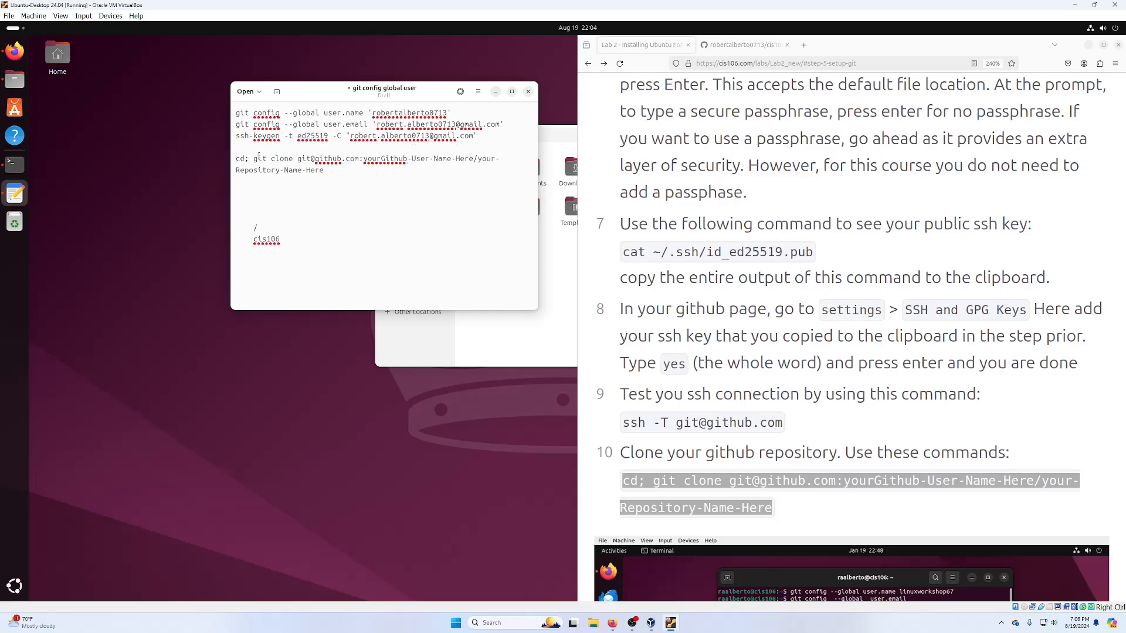
key("Return")
- Replace yourGithub-User-Name-Here with the GitHub username and delete the repository name placeholder
double_click(365, 158)
left_click_drag(407, 156, 455, 158)
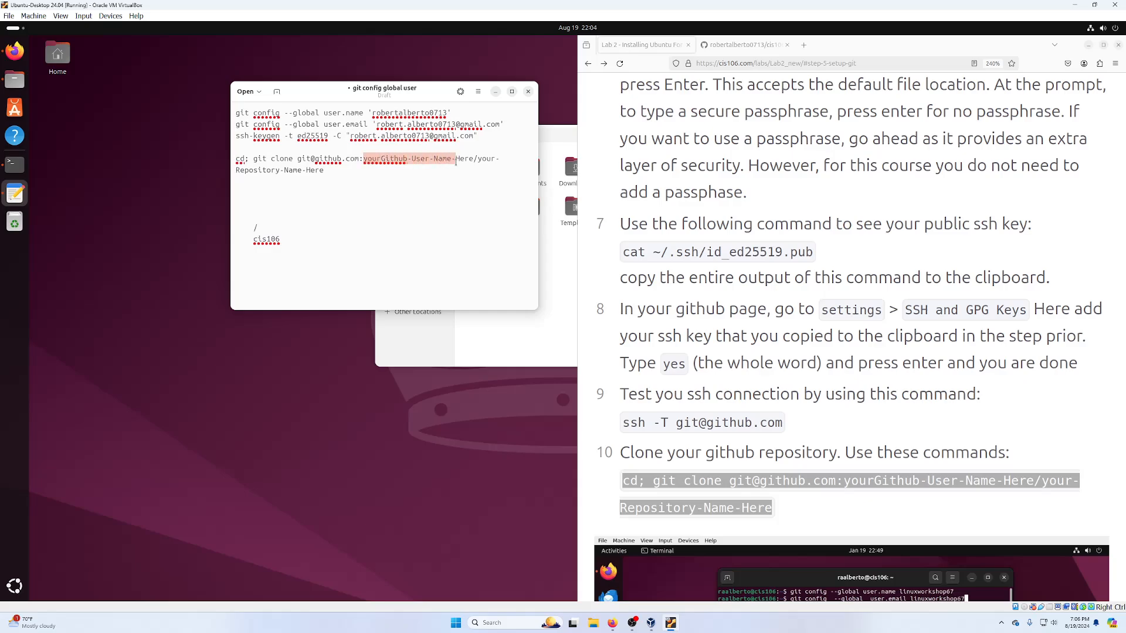
double_click(374, 112)
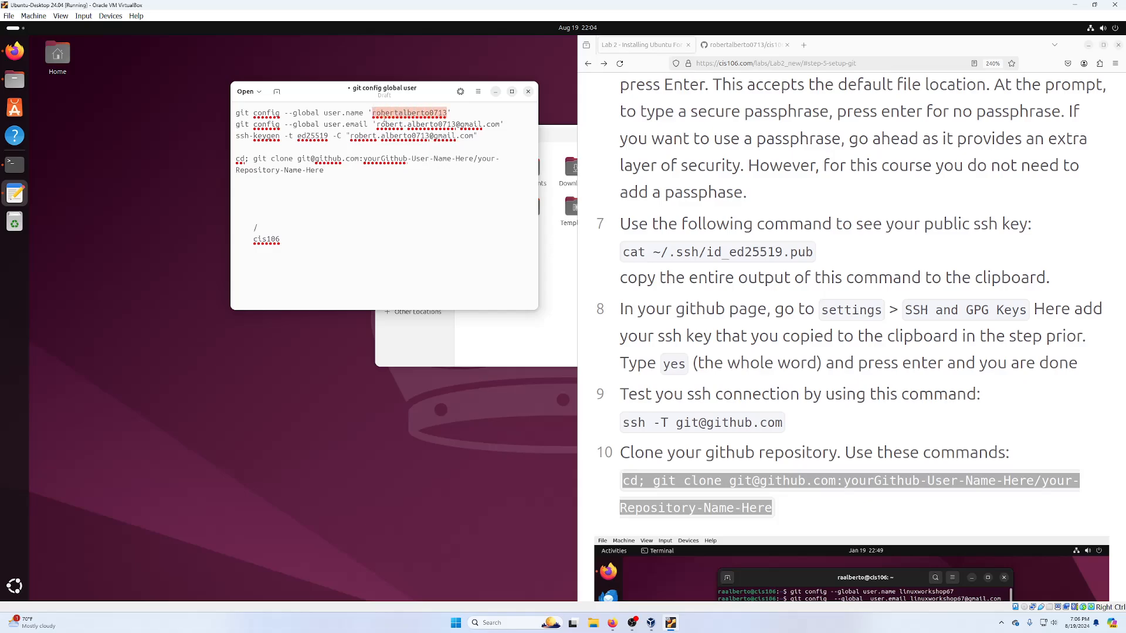
left_click_drag(363, 158, 473, 157)
key("ctrl+v")
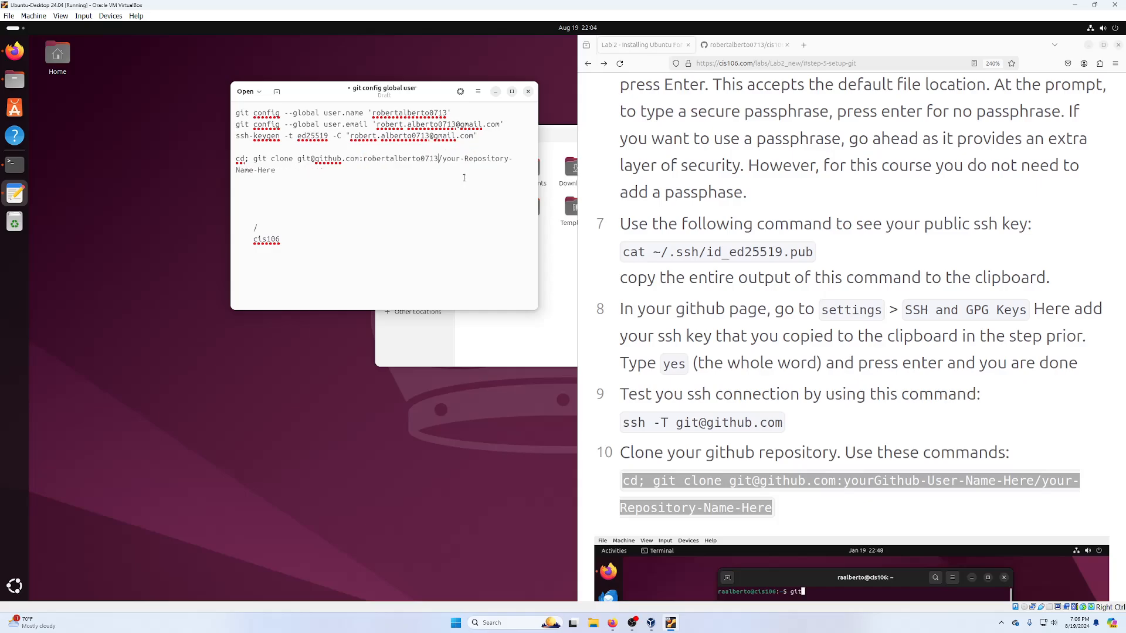
left_click_drag(441, 159, 490, 175)
key("BackSpace")
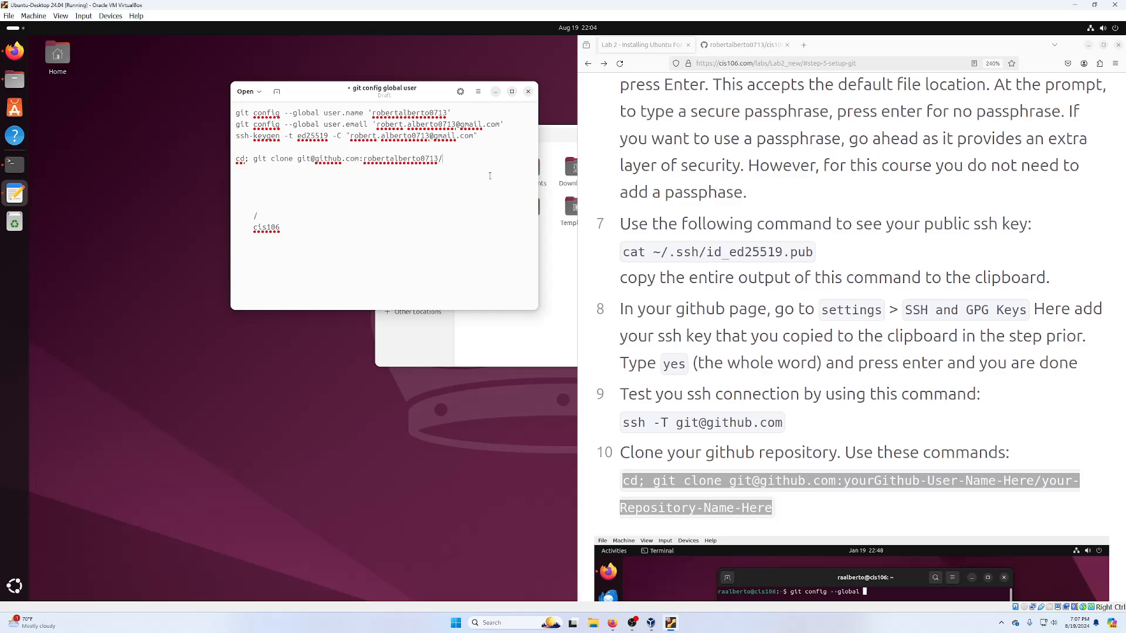
left_click(743, 44)
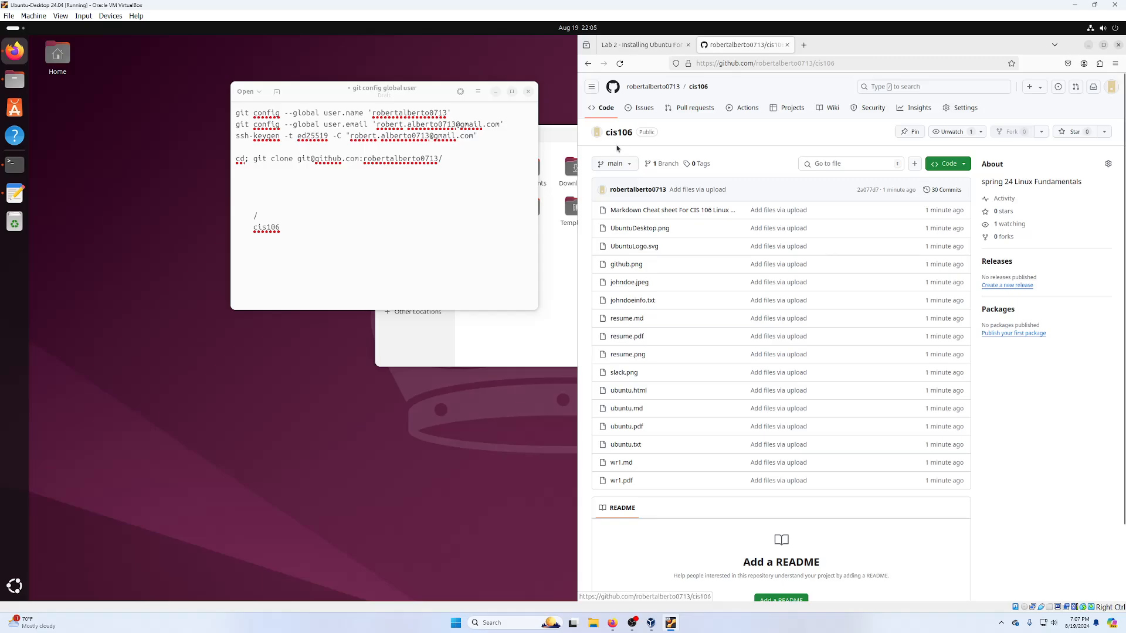
- End the clone command with the cis106 repository name and delete the leftover lines
left_click(451, 168)
left_click(475, 158)
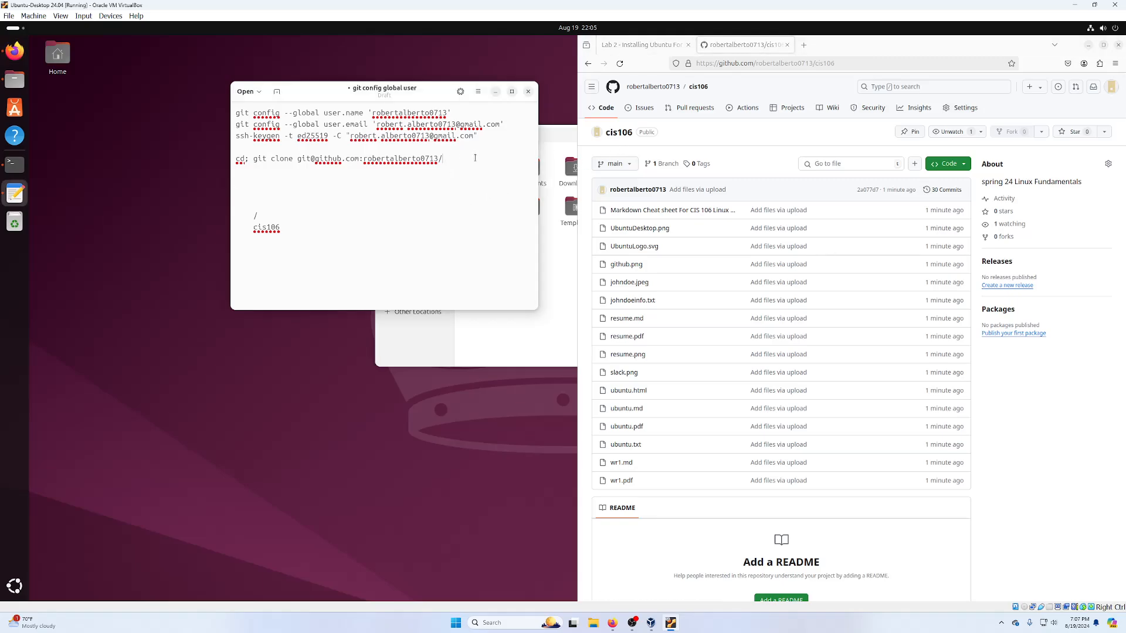
type("cis106")
left_click_drag(370, 235, 266, 185)
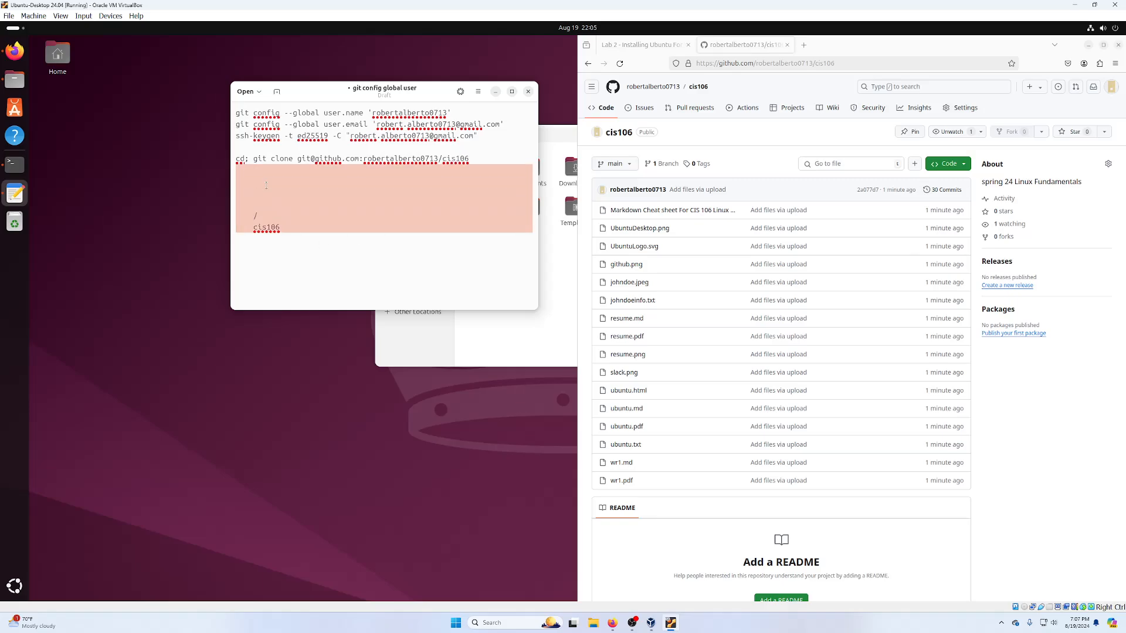
key("BackSpace")
- Look through the editor preferences, then enlarge the notes text and widen the window
left_click(482, 94)
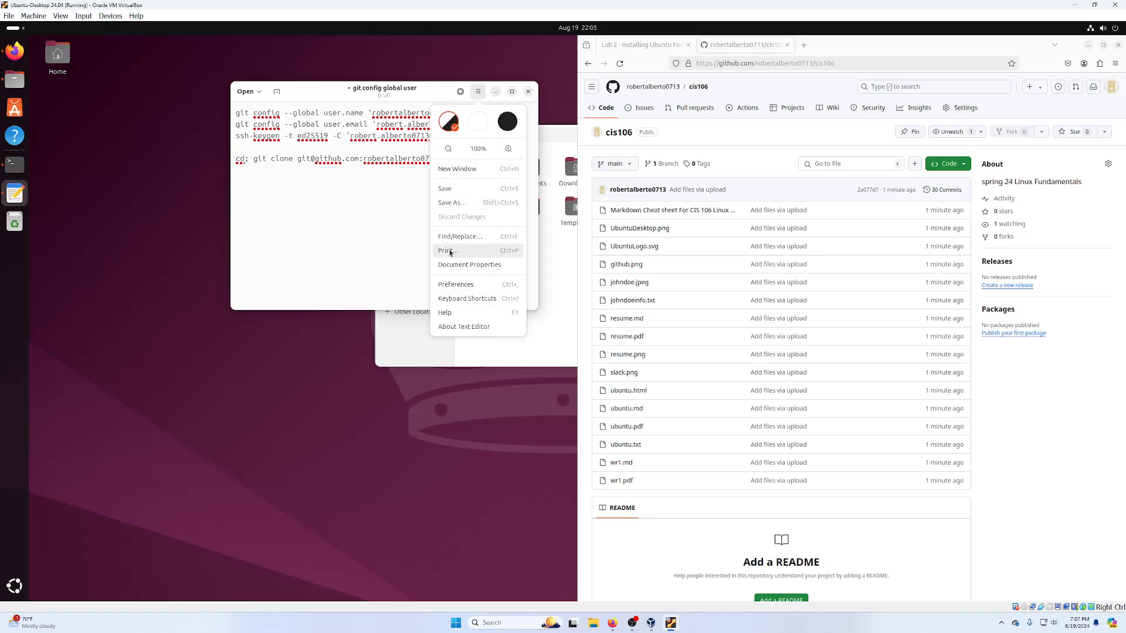
left_click(472, 288)
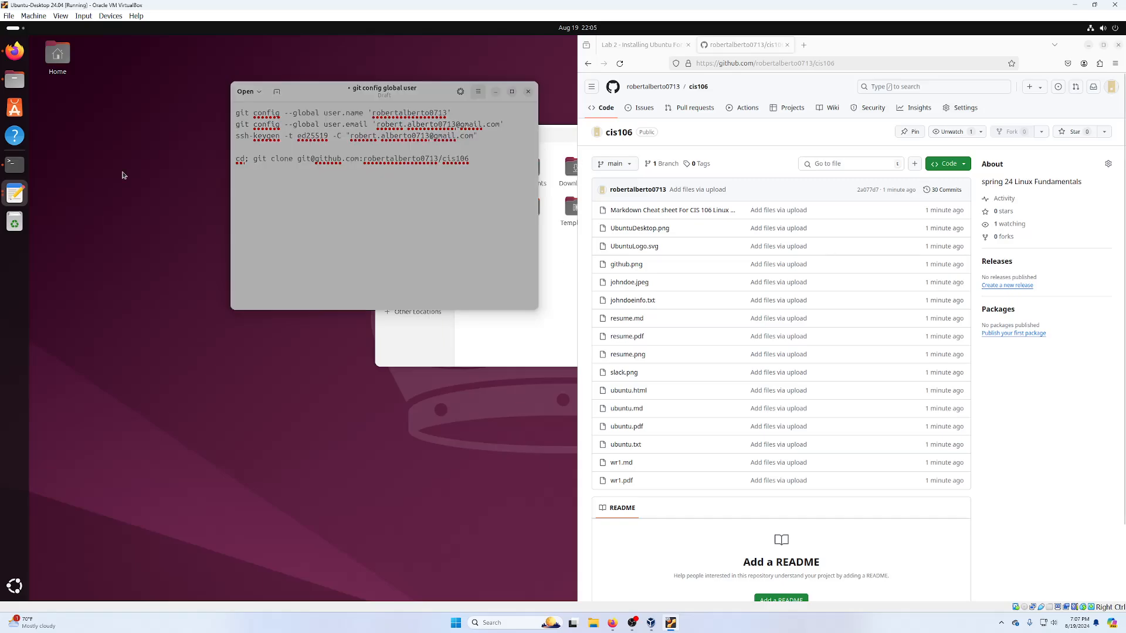
left_click_drag(733, 33, 733, 29)
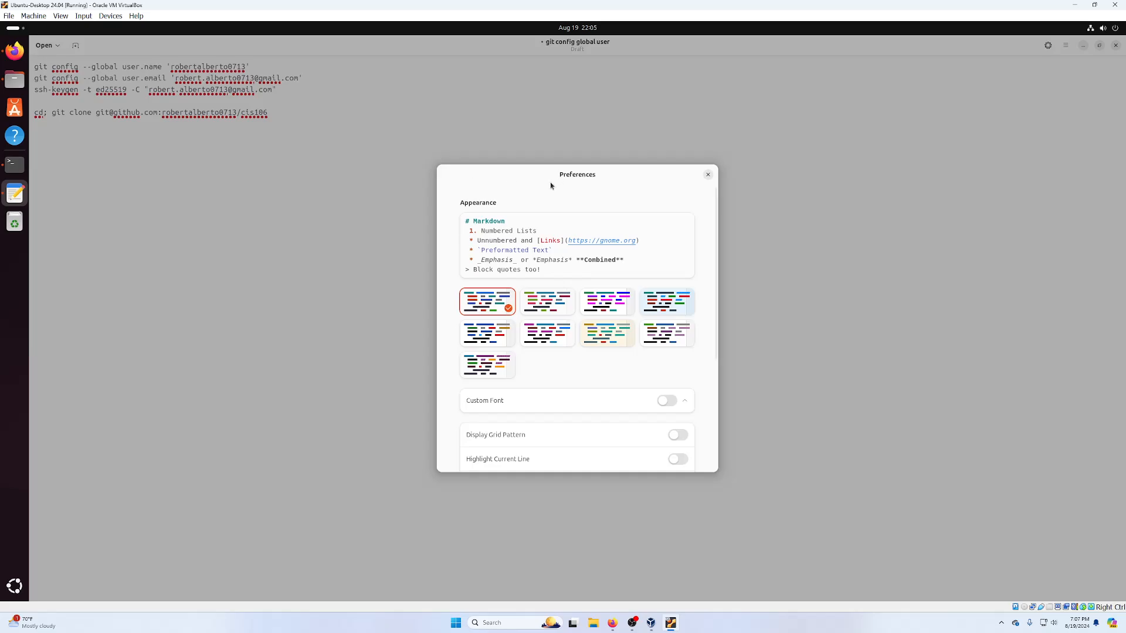
left_click_drag(550, 186, 339, 57)
scroll(258, 220, "down", 5)
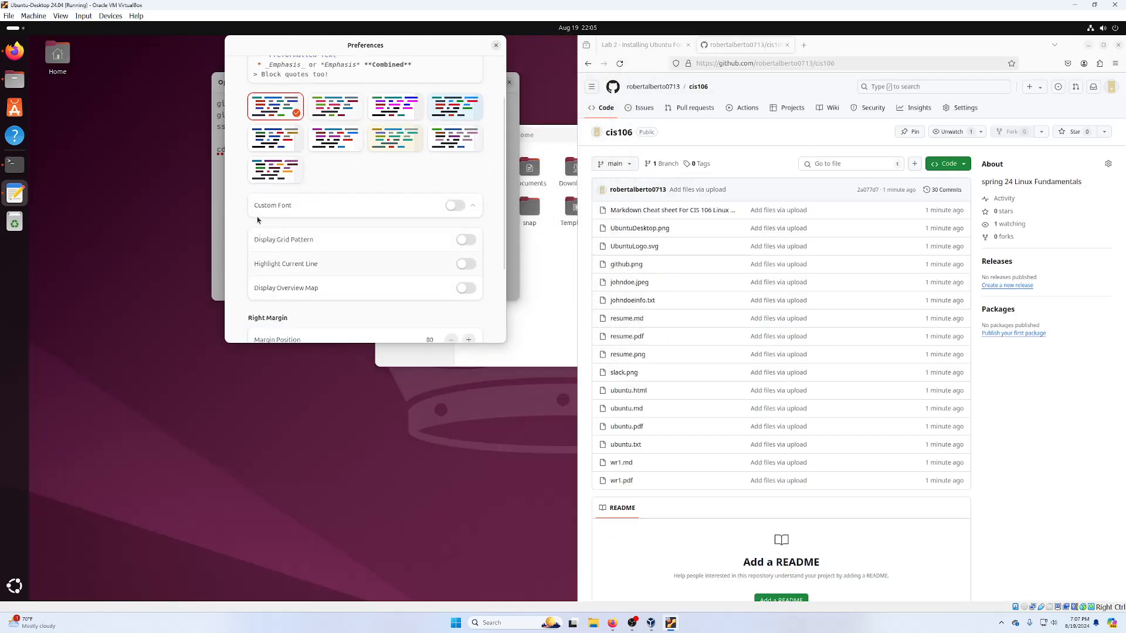
scroll(301, 251, "down", 2)
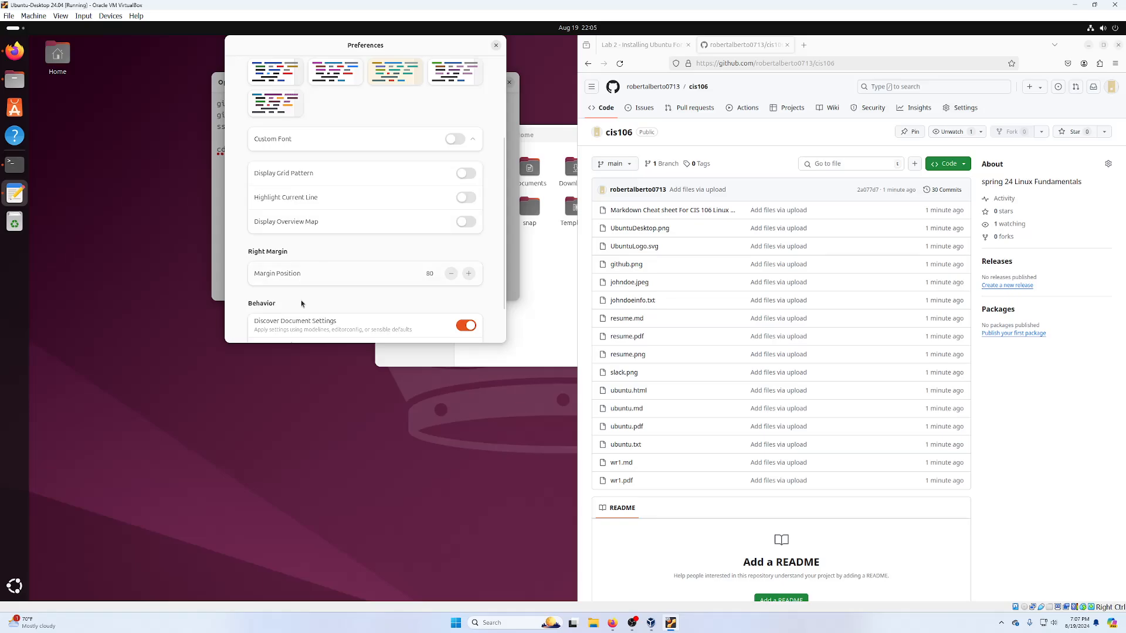
scroll(302, 303, "down", 2)
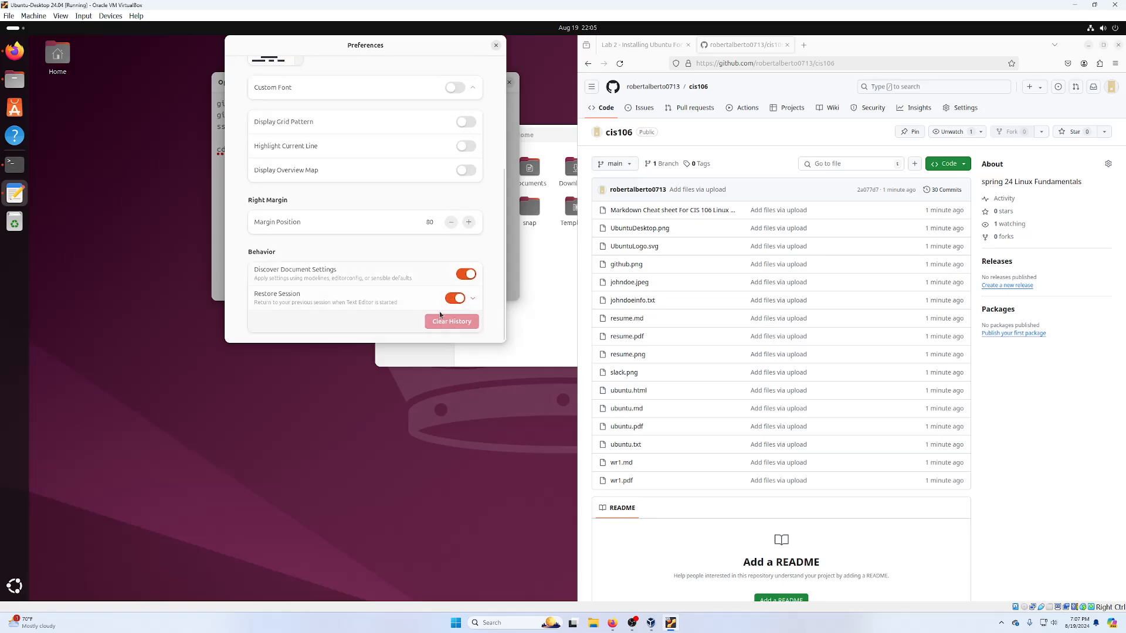
scroll(363, 176, "up", 10)
left_click(495, 46)
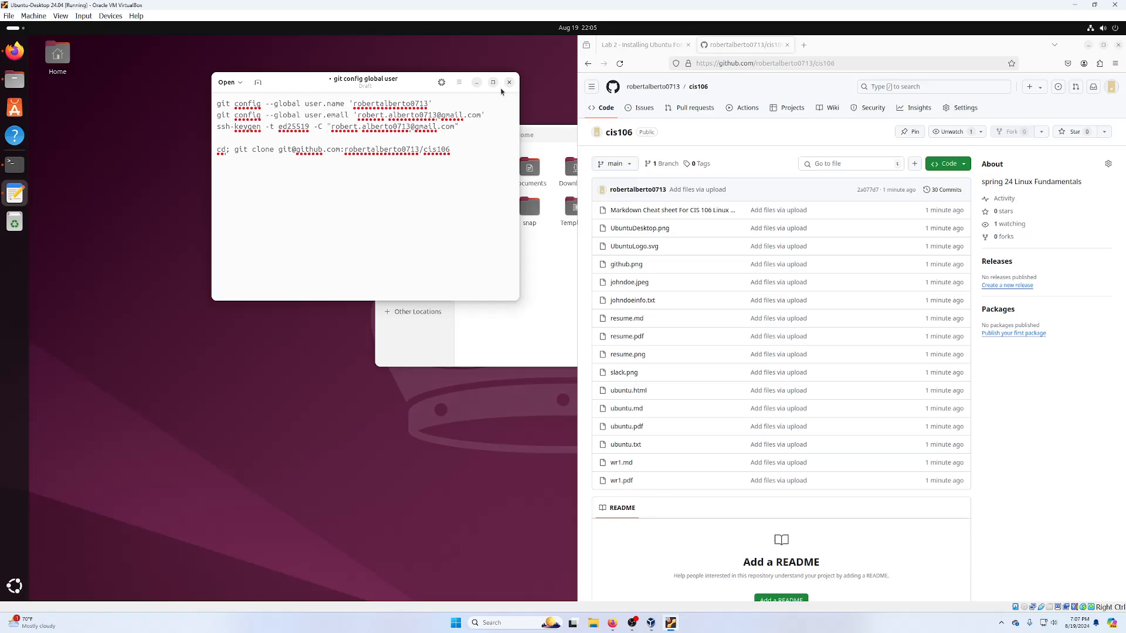
left_click(381, 162)
key("ctrl+plus")
key("ctrl+plus")
key("ctrl+plus")
key("ctrl+plus")
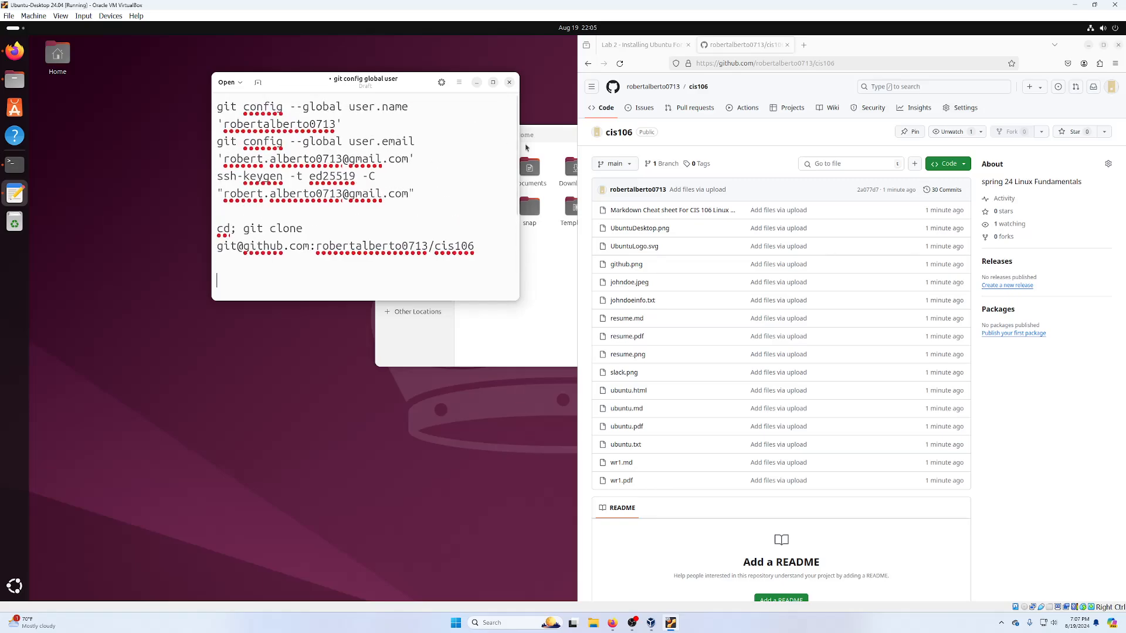
left_click_drag(526, 148, 800, 149)
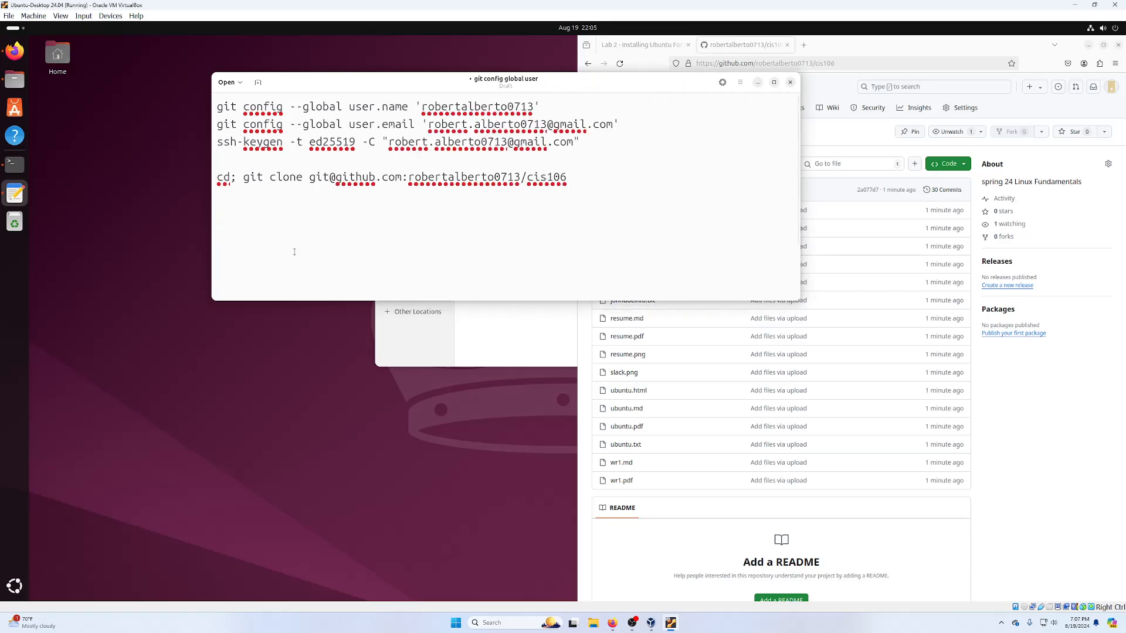
- Tile the notes window on the right half and the terminal on the left
left_click_drag(457, 79, 814, 42)
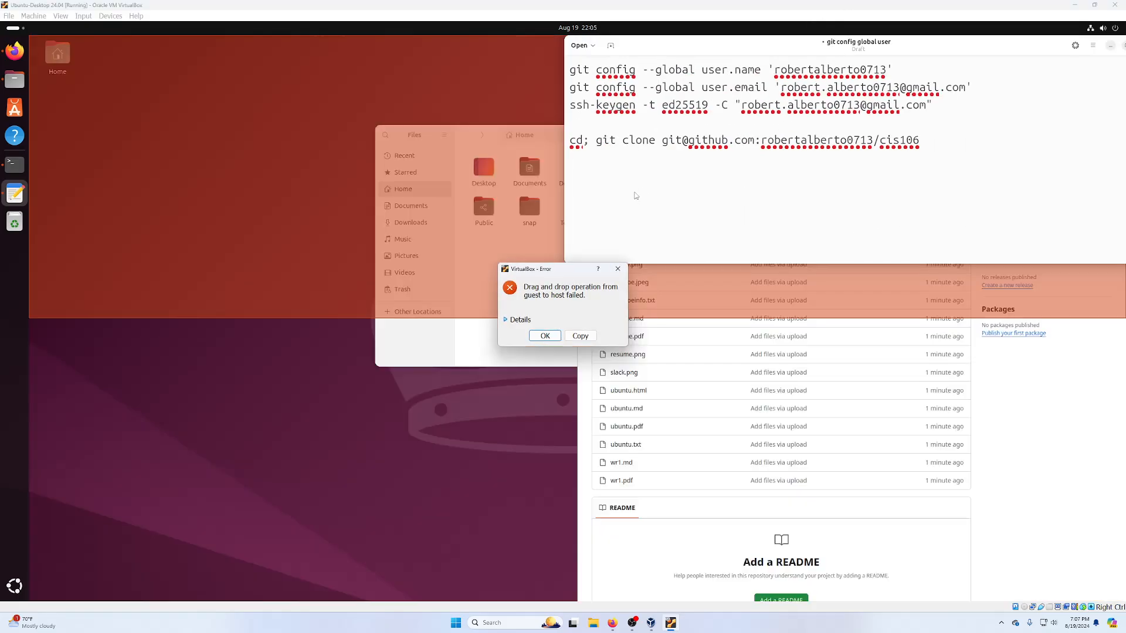
left_click(544, 336)
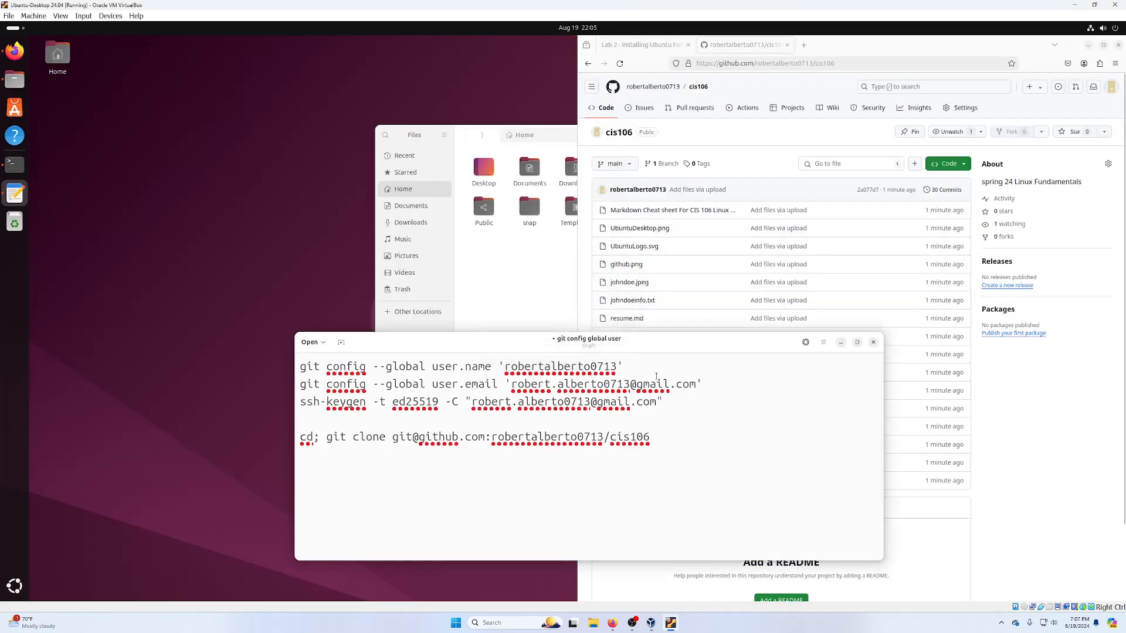
left_click_drag(641, 341, 867, 142)
key("super+Right")
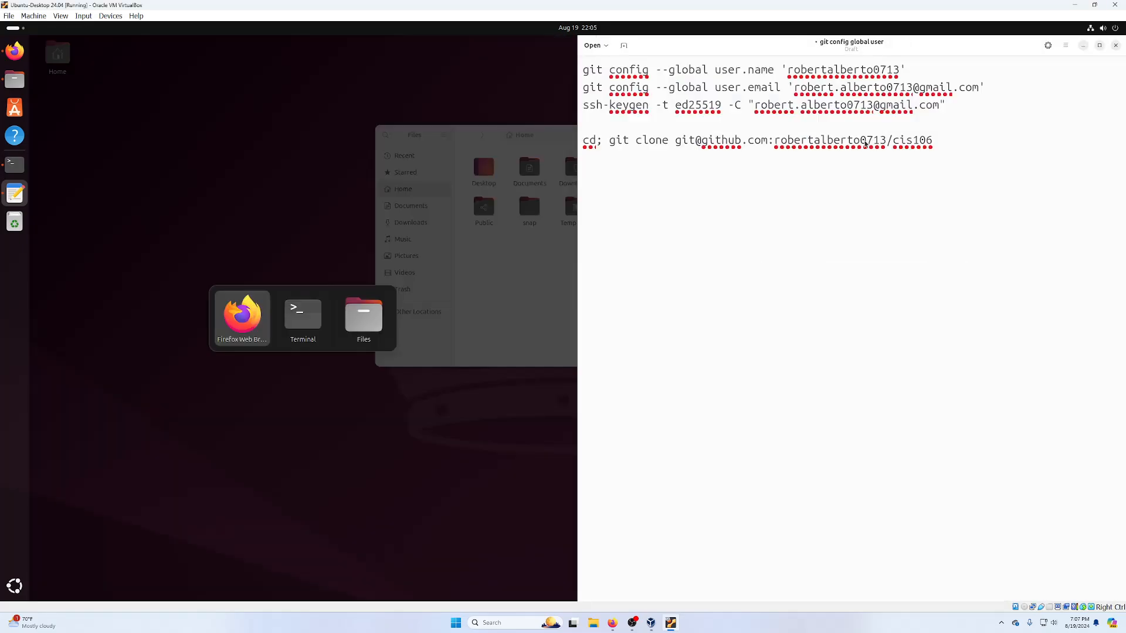
left_click(322, 313)
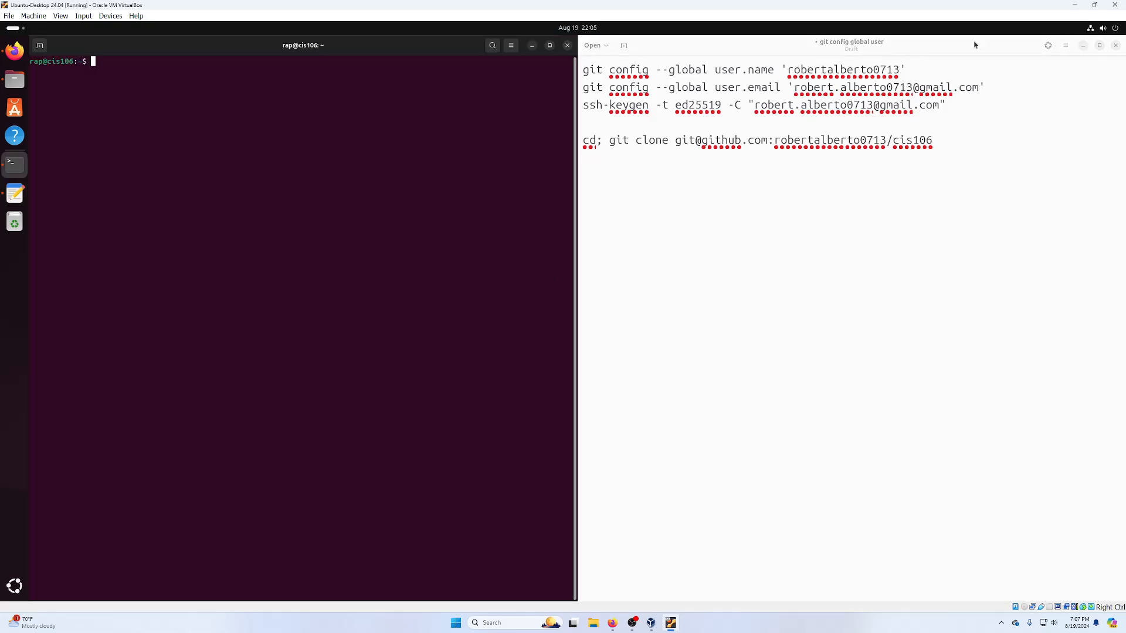
- Run the git config --global user.name command from the notes, then clear the terminal
left_click_drag(920, 67, 567, 72)
key("ctrl+c")
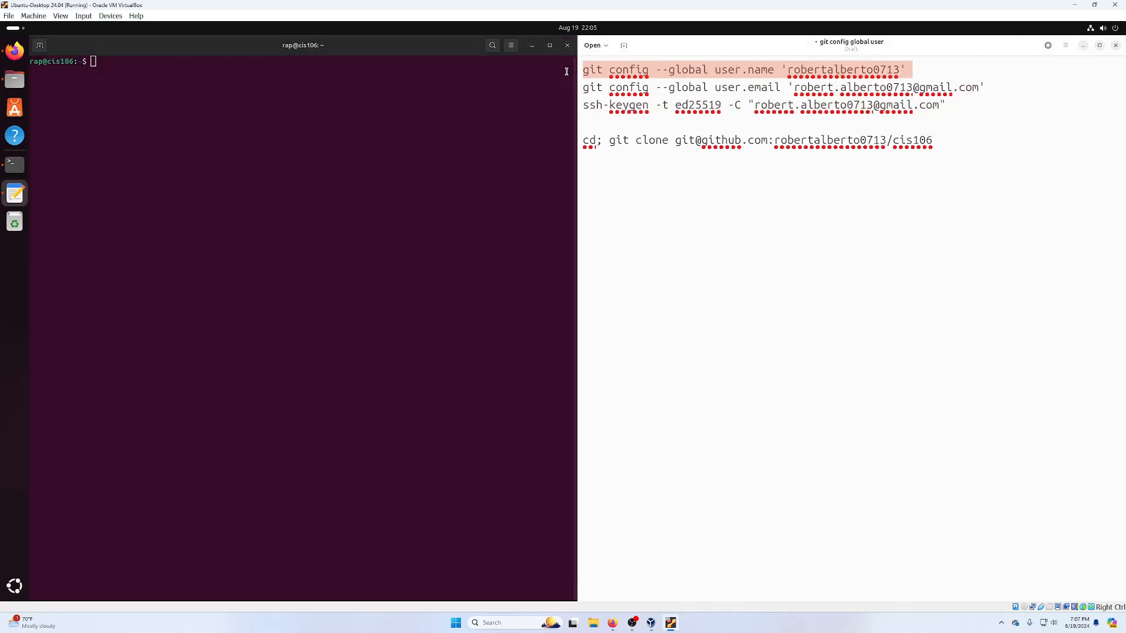
left_click(67, 286)
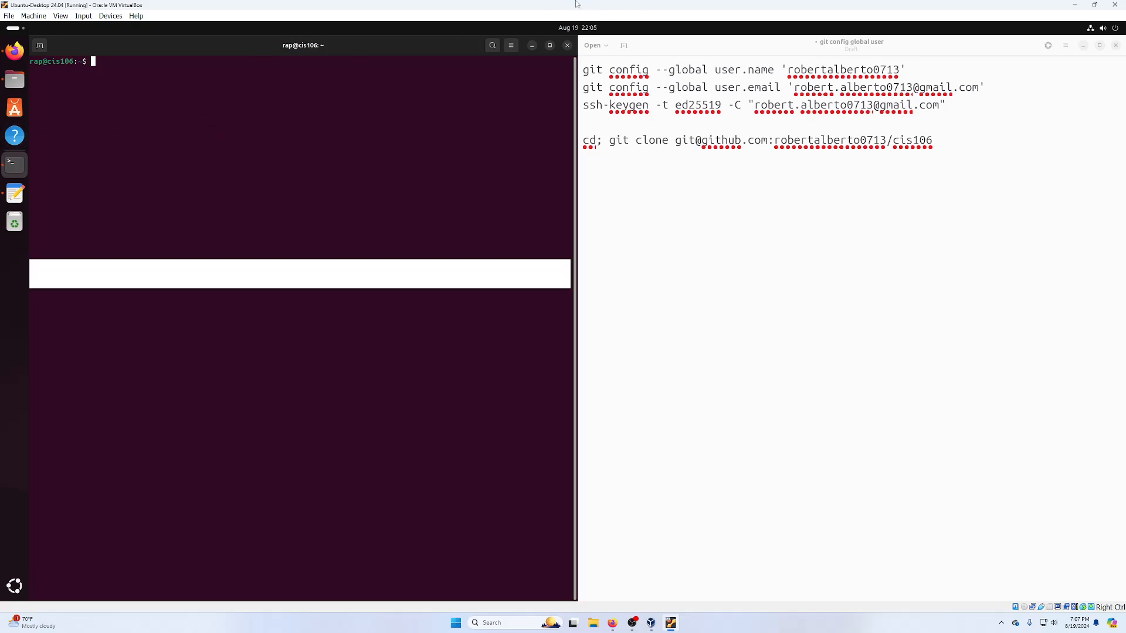
key("ctrl+shift+v")
key("alt+Tab")
left_click(360, 134)
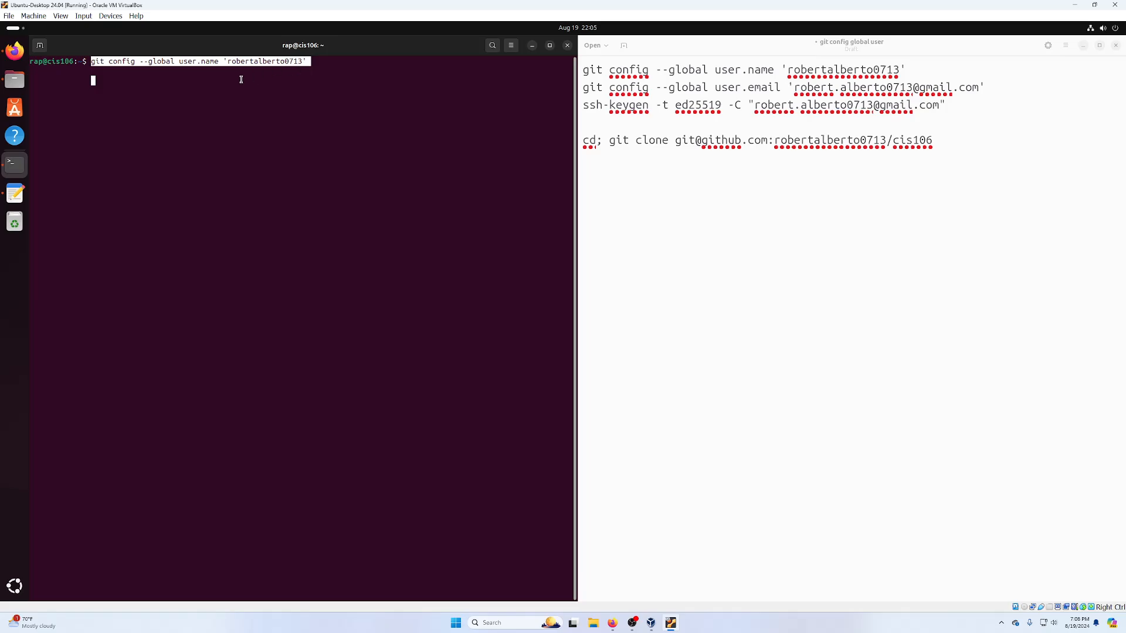
key("Return")
key("ctrl+c")
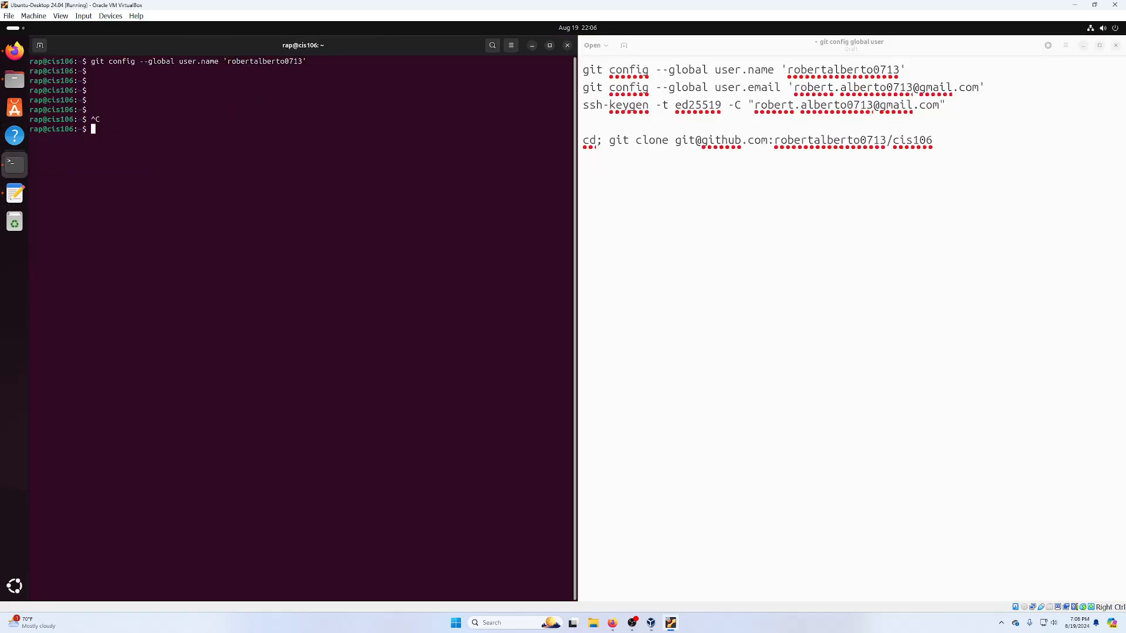
type("clear")
key("Return")
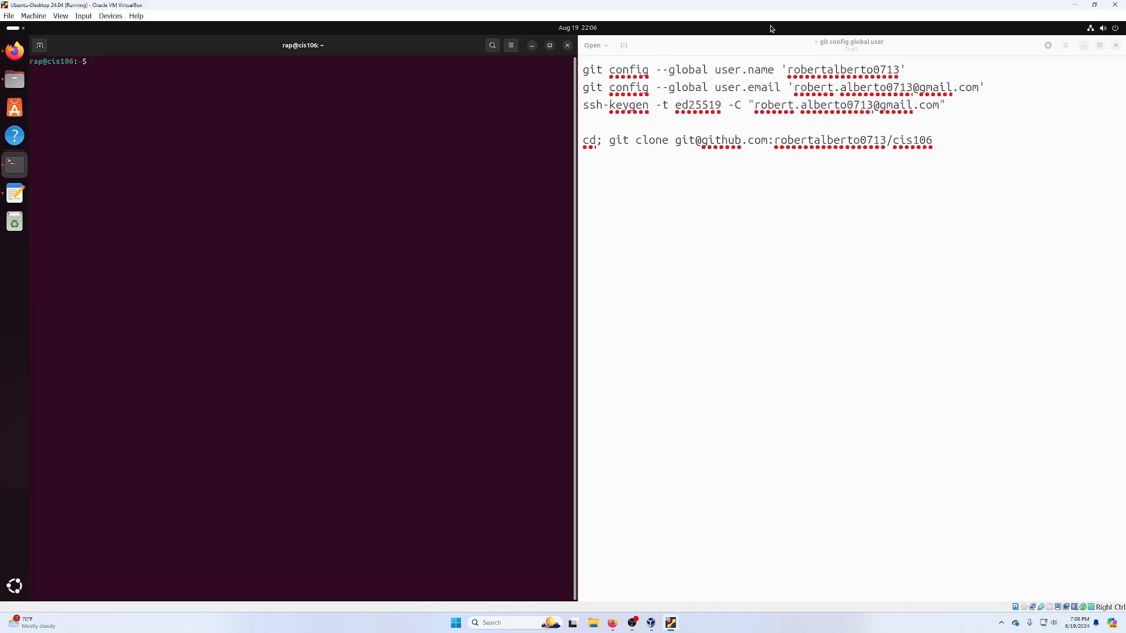
- Run the git config --global user.email command from the notes in the terminal
left_click_drag(991, 88, 582, 87)
left_click(305, 141)
key("ctrl+shift+v")
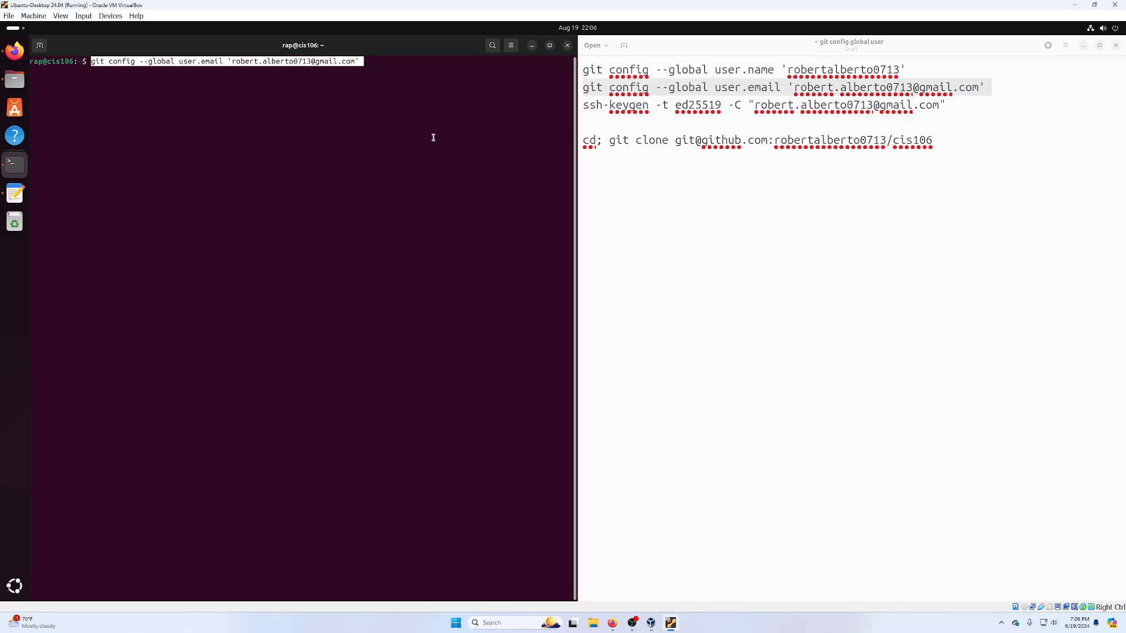
right_click(349, 117)
left_click(324, 141)
key("Return")
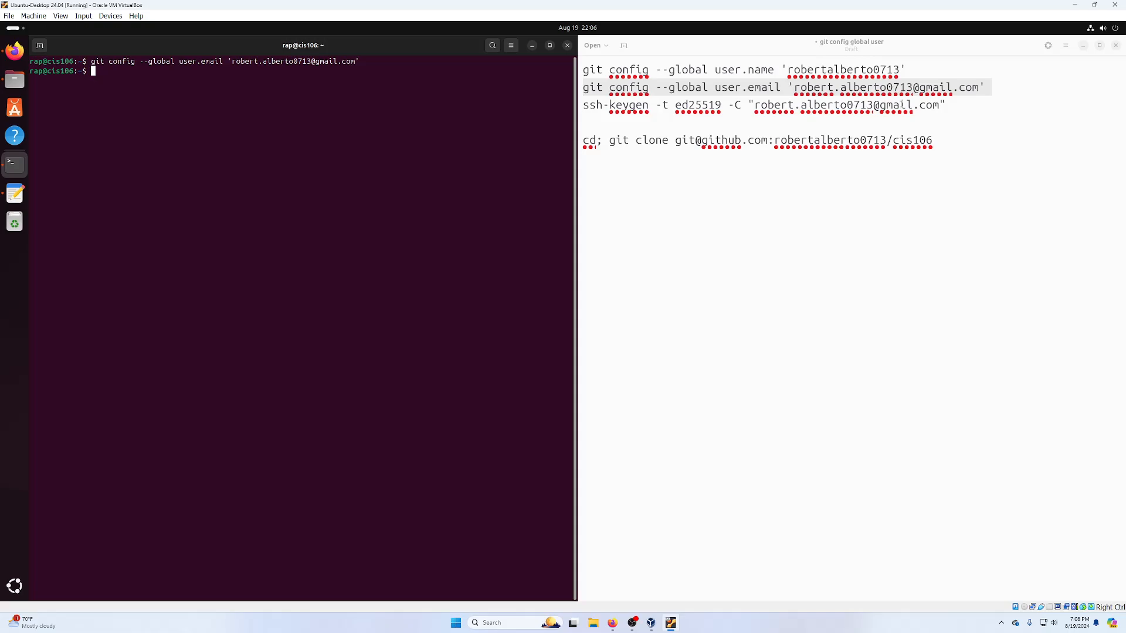
left_click_drag(961, 108, 573, 110)
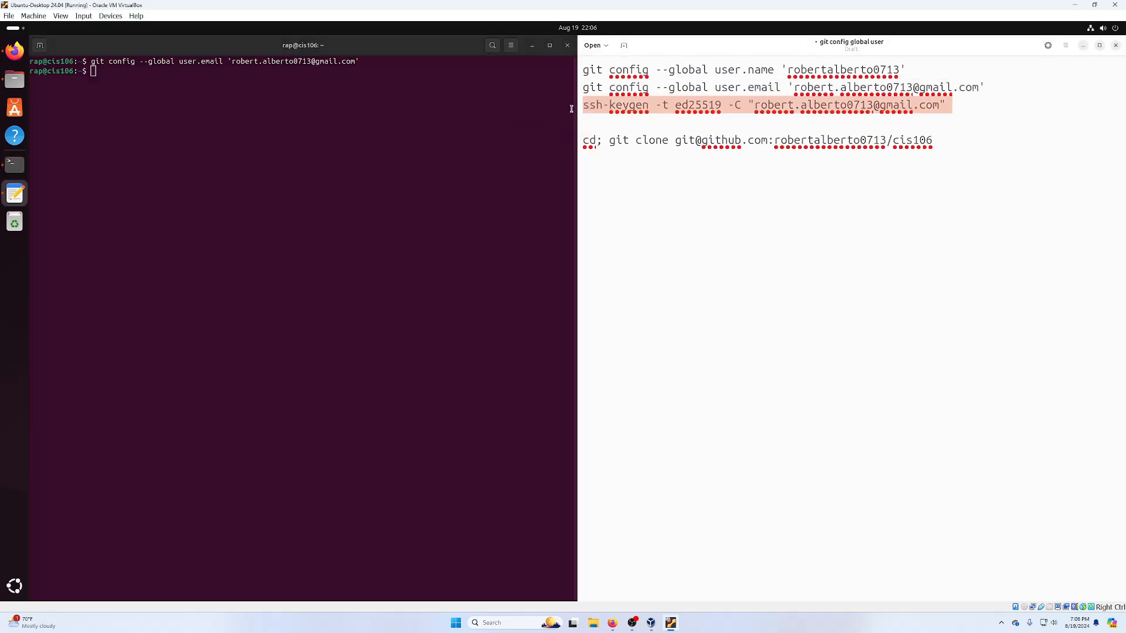
- Run the ed25519 ssh-keygen command, accepting the default key location and an empty passphrase
right_click(589, 108)
left_click(611, 134)
right_click(225, 115)
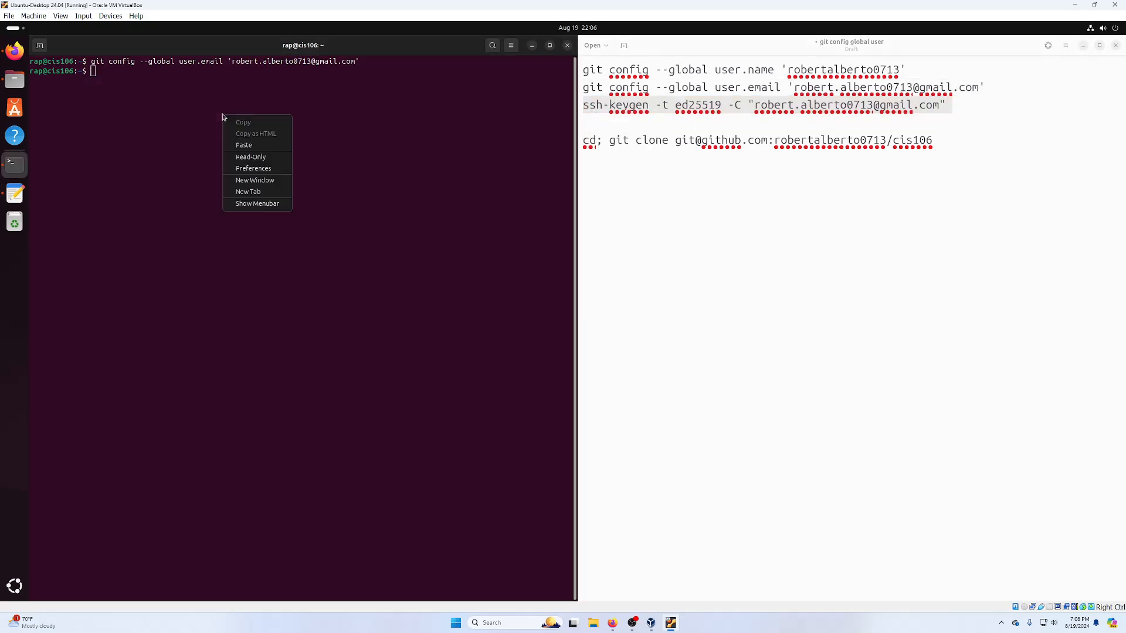
left_click(254, 144)
key("Return")
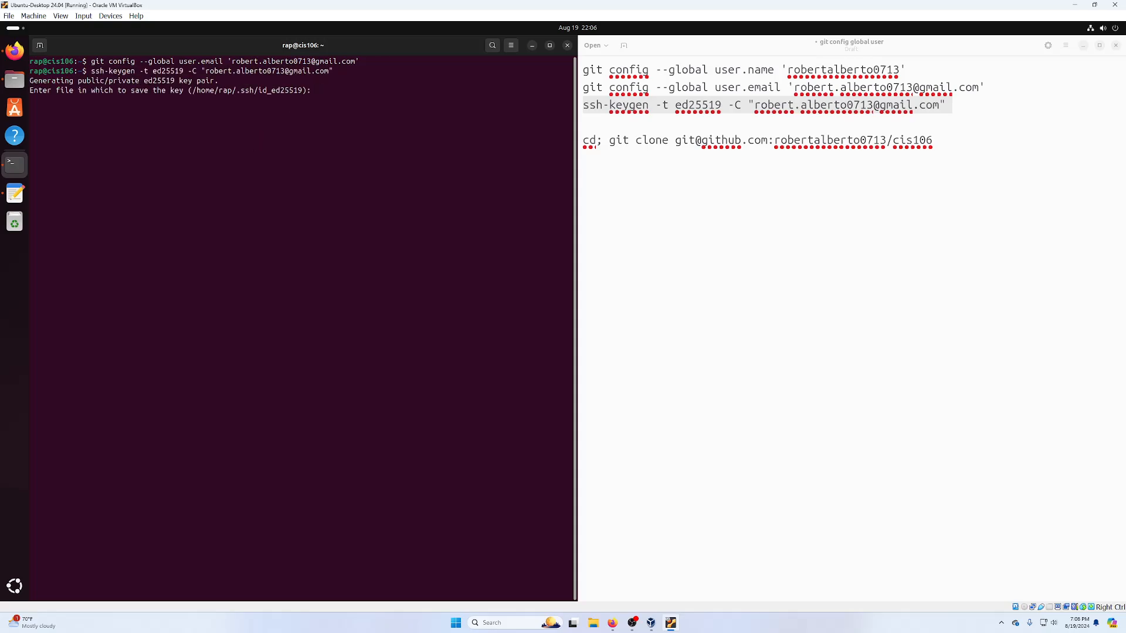
key("Return")
key("Return")
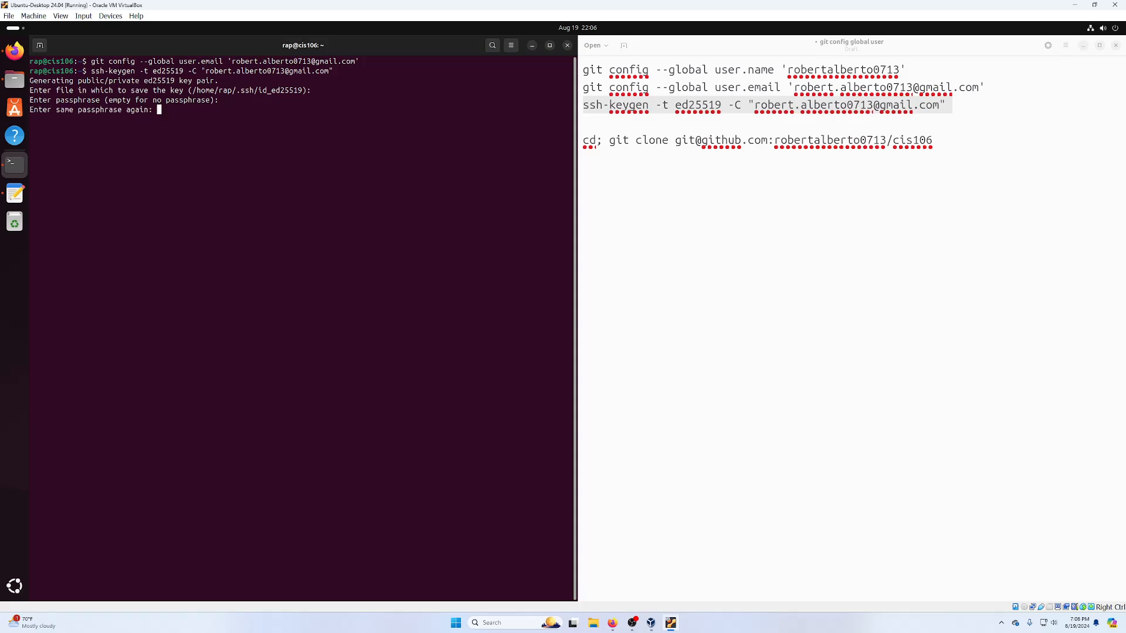
key("Return")
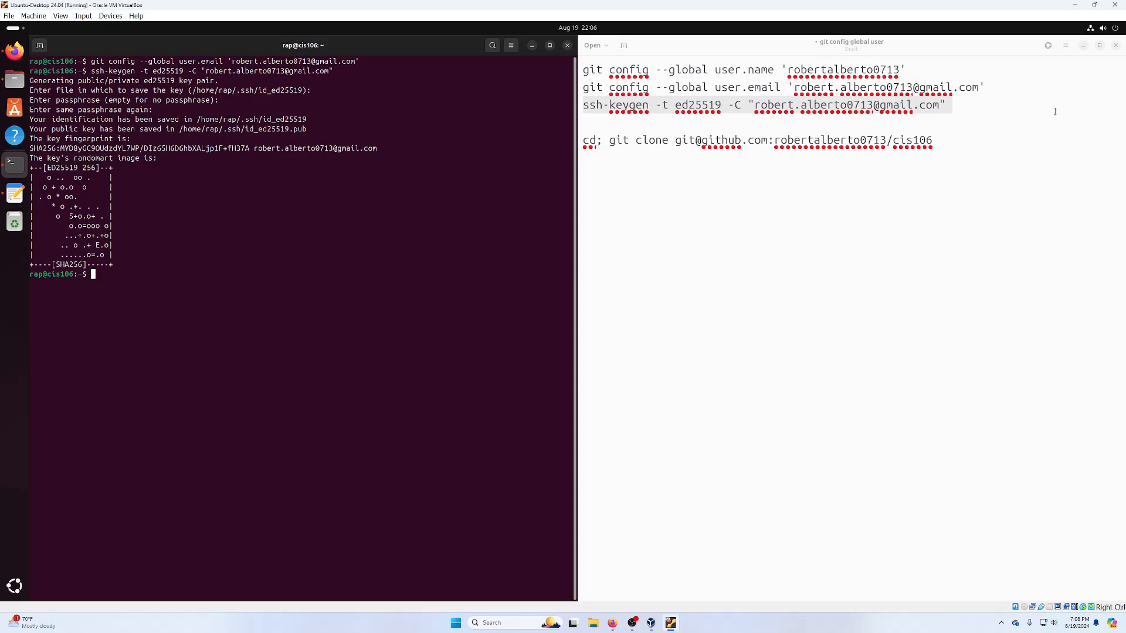
mouse_move(931, 140)
left_mouse_down()
mouse_move(584, 140)
mouse_move(585, 159)
left_mouse_up()
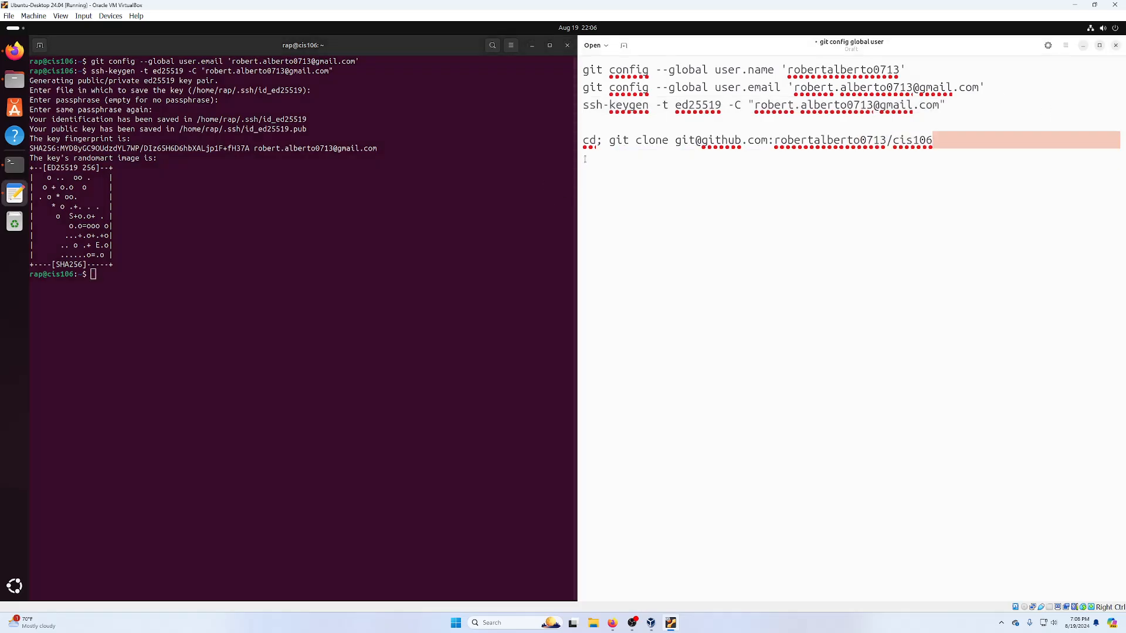
- Tile the Lab 2 instructions browser on the right half of the screen
left_click(1082, 45)
left_click(651, 46)
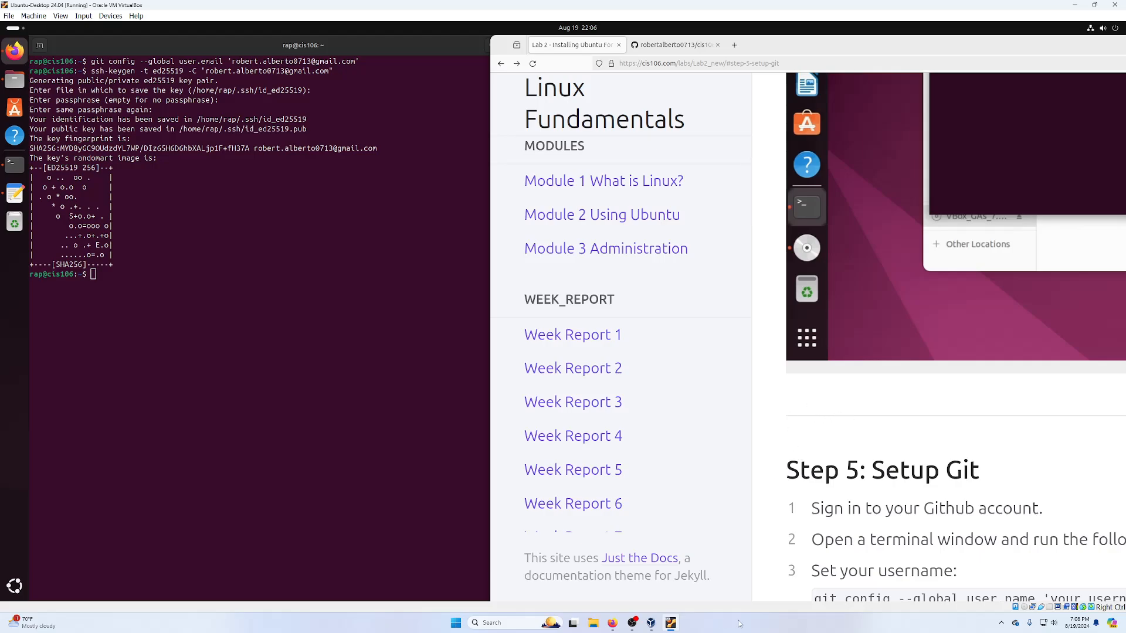
left_click_drag(769, 47, 1125, 91)
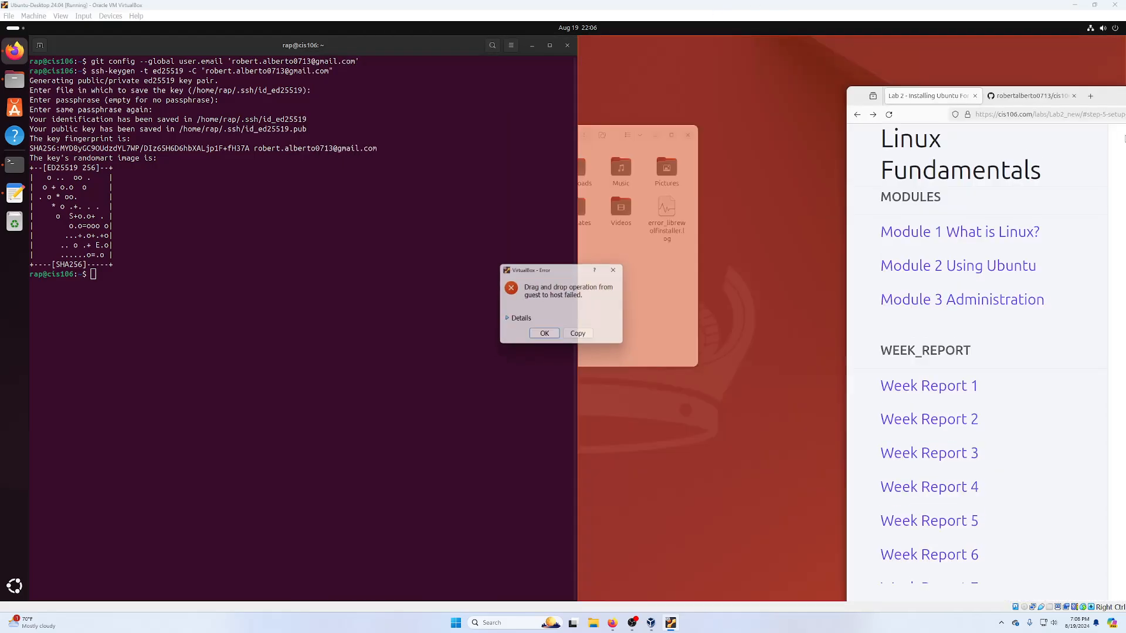
left_click(543, 338)
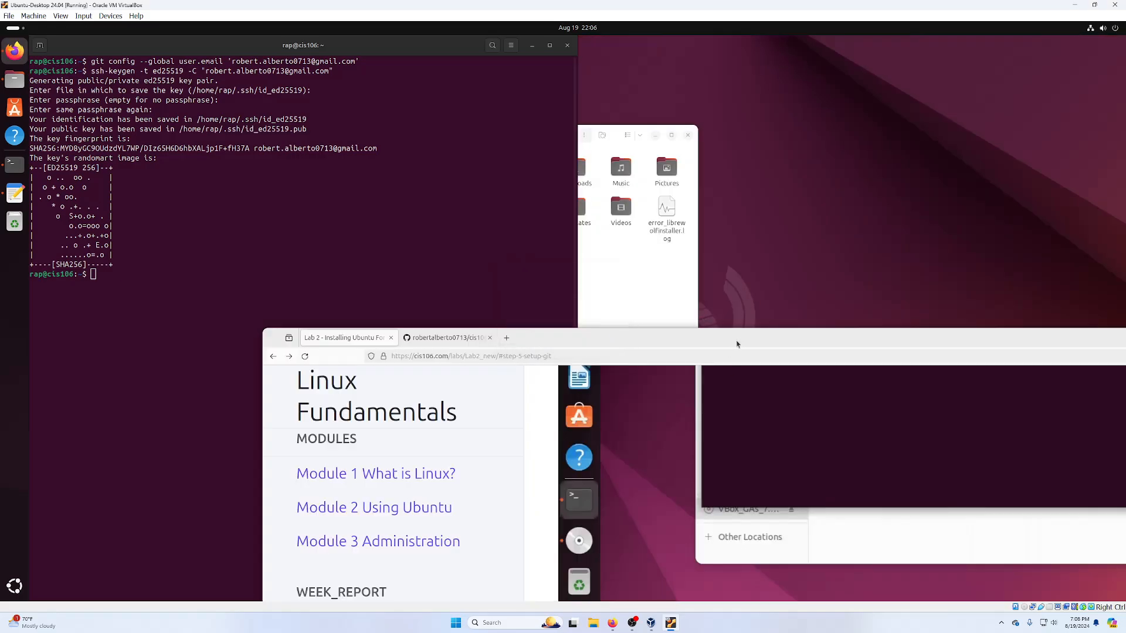
key("super+Right")
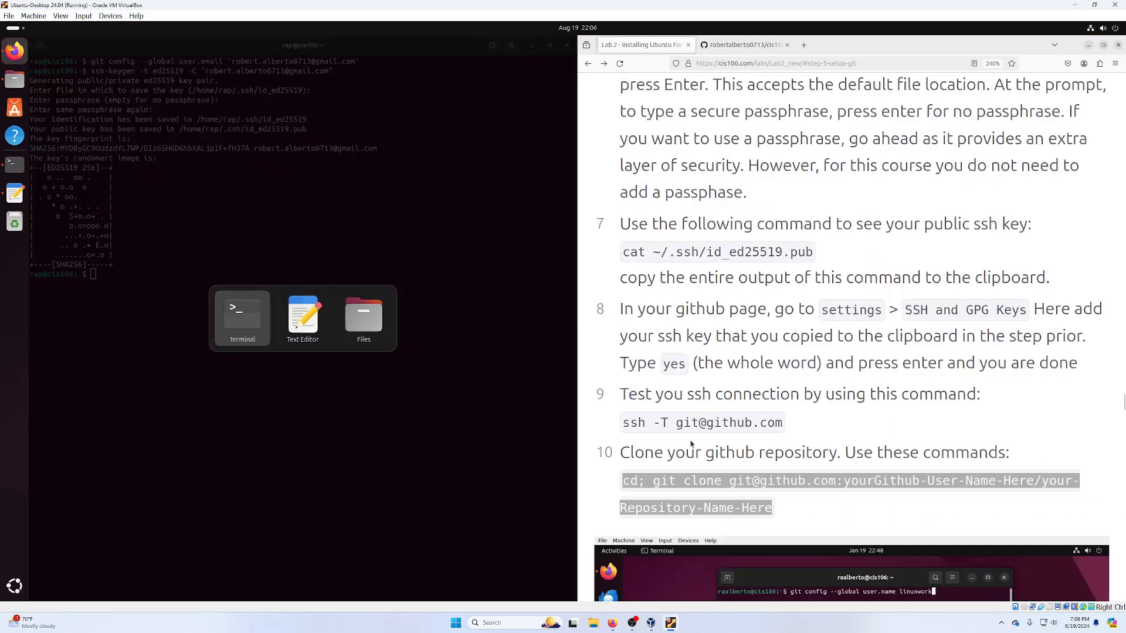
left_click_drag(698, 420, 706, 420)
triple_click(706, 421)
right_click(707, 420)
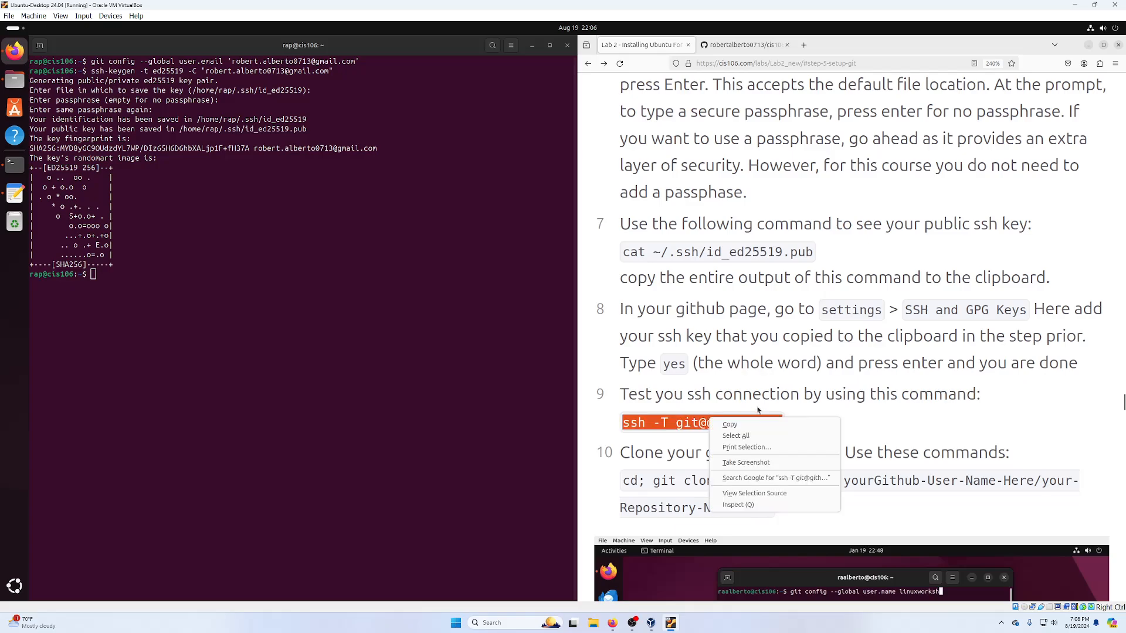
left_click(733, 424)
right_click(347, 306)
left_click(347, 341)
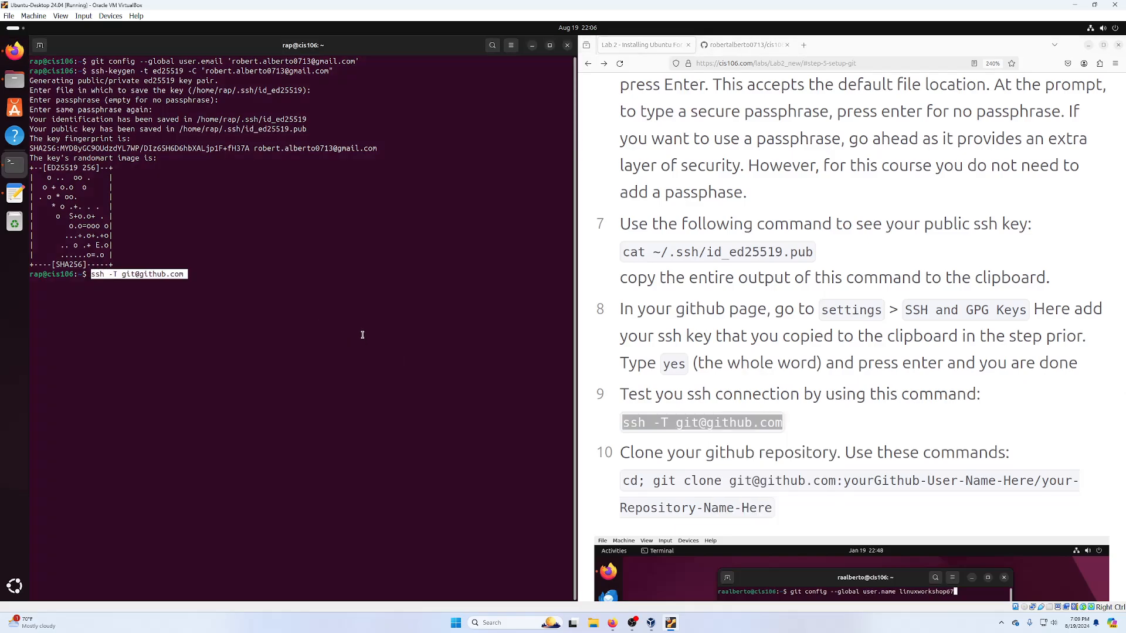
key("Return")
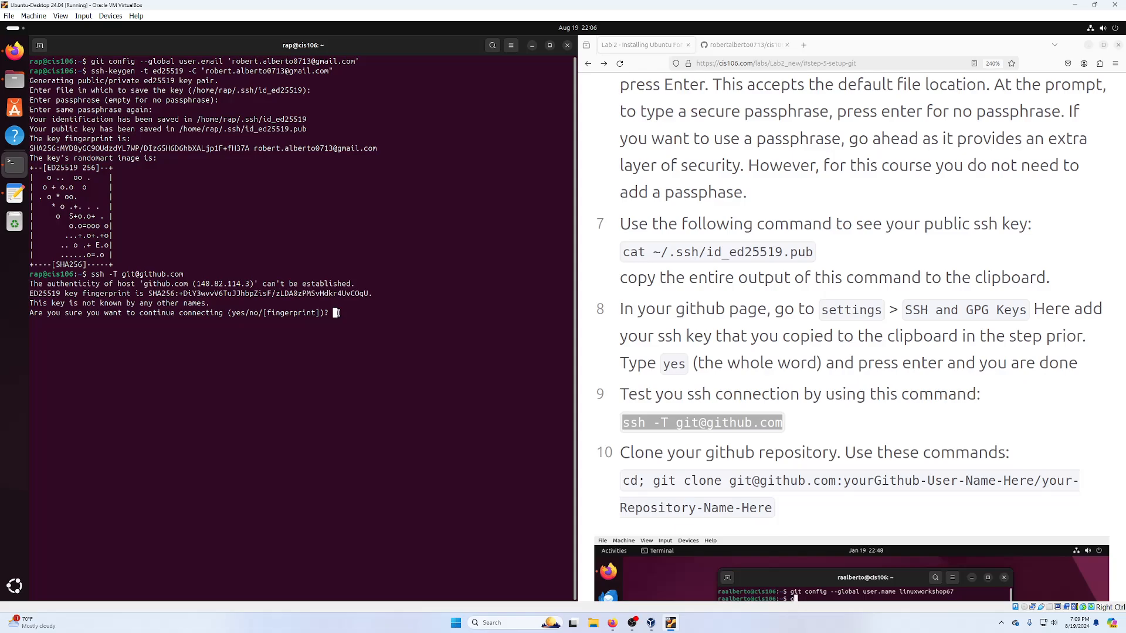
type("yes")
key("Return")
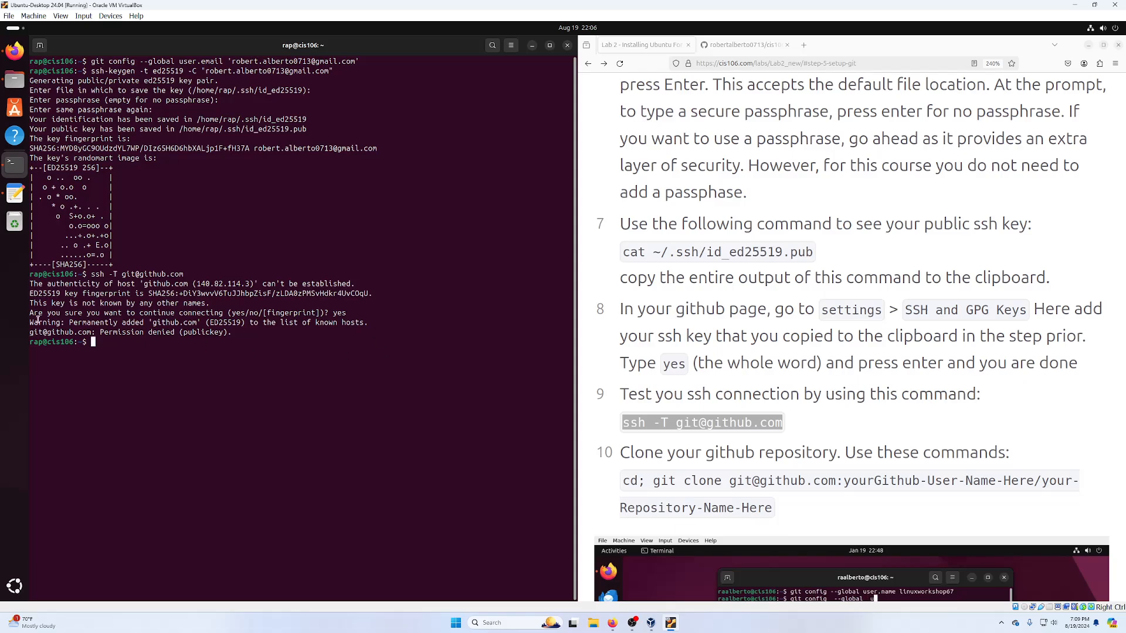
double_click(168, 332)
triple_click(168, 332)
left_click(261, 333)
left_click_drag(94, 347, 28, 292)
left_click(122, 255)
- Print the key with cat ~/.ssh/id_ed25519.pub and copy the public key line
triple_click(651, 251)
right_click(679, 251)
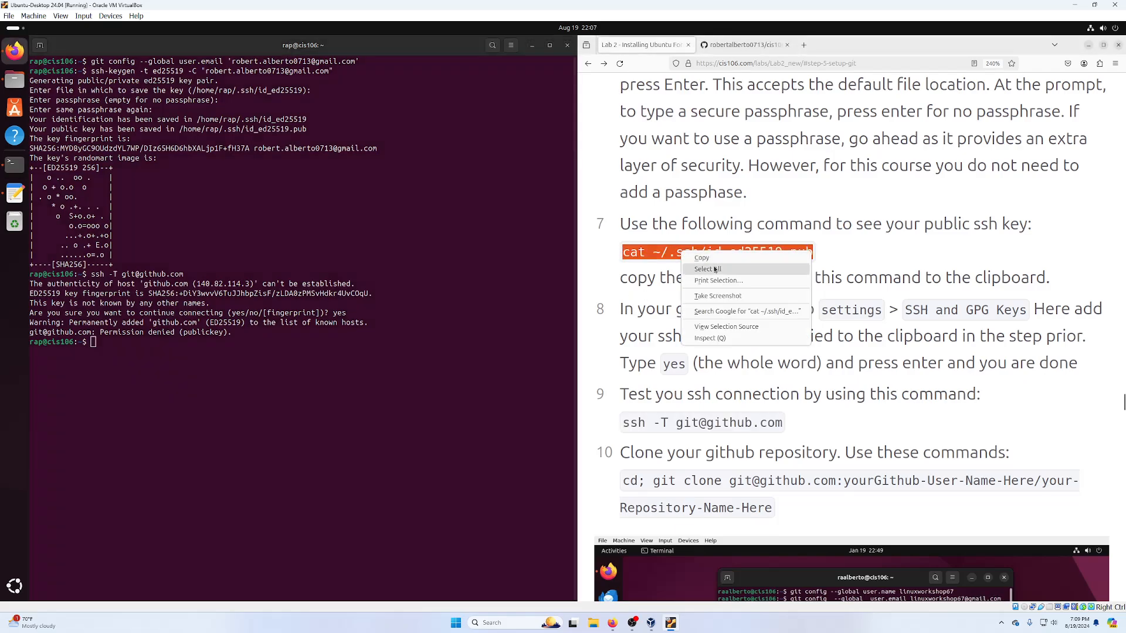
left_click(702, 258)
right_click(303, 378)
left_click(341, 413)
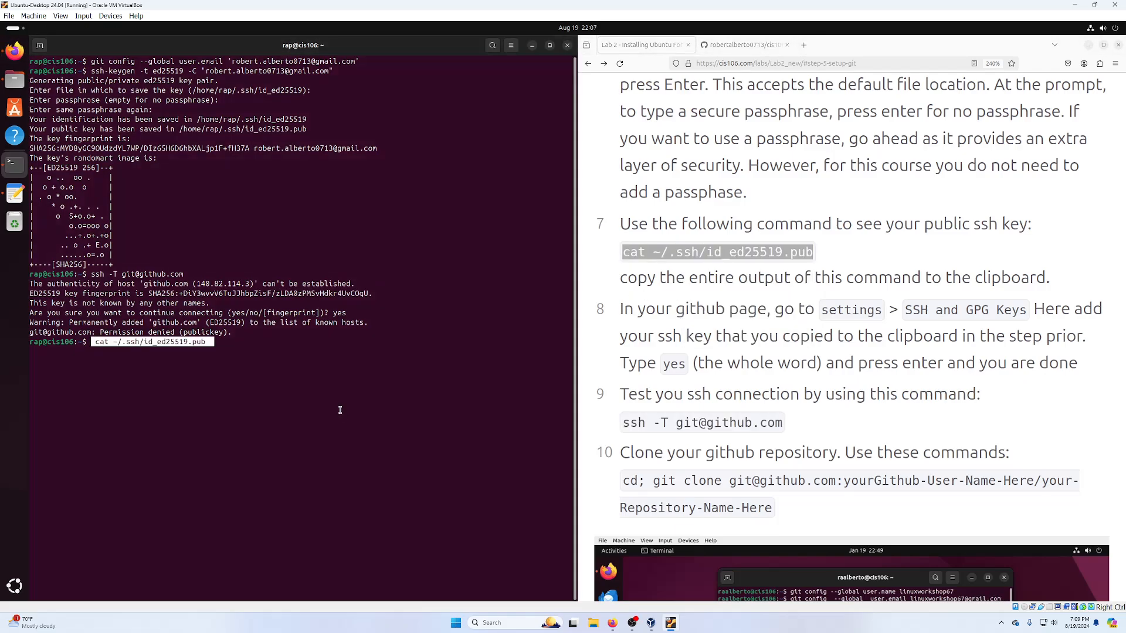
key("Return")
triple_click(234, 351)
right_click(235, 351)
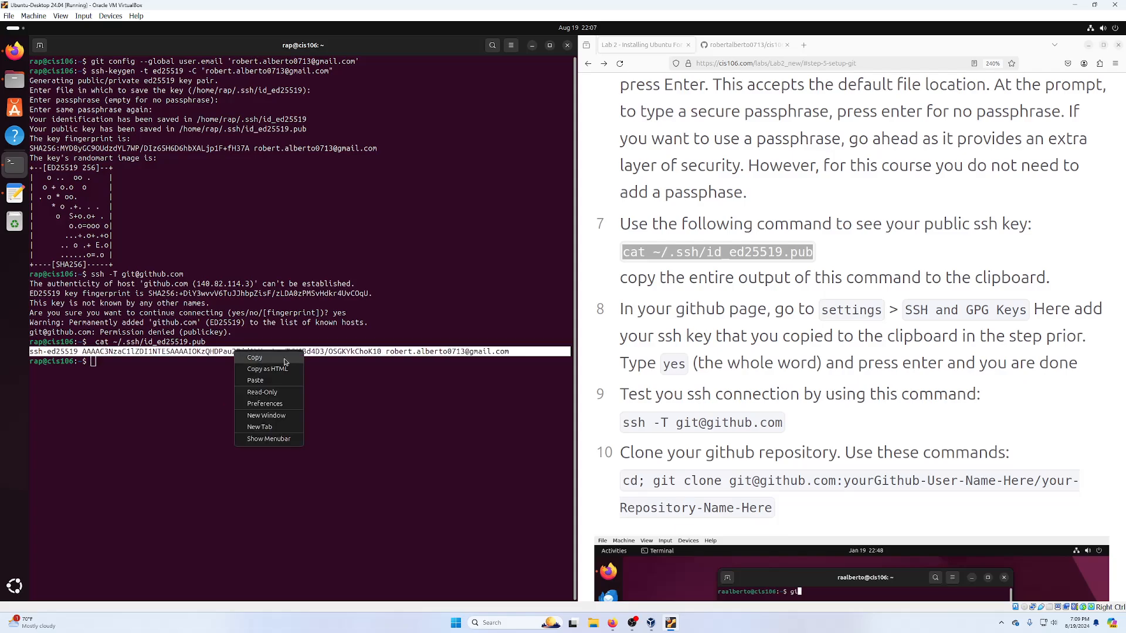
left_click(282, 360)
left_click(741, 45)
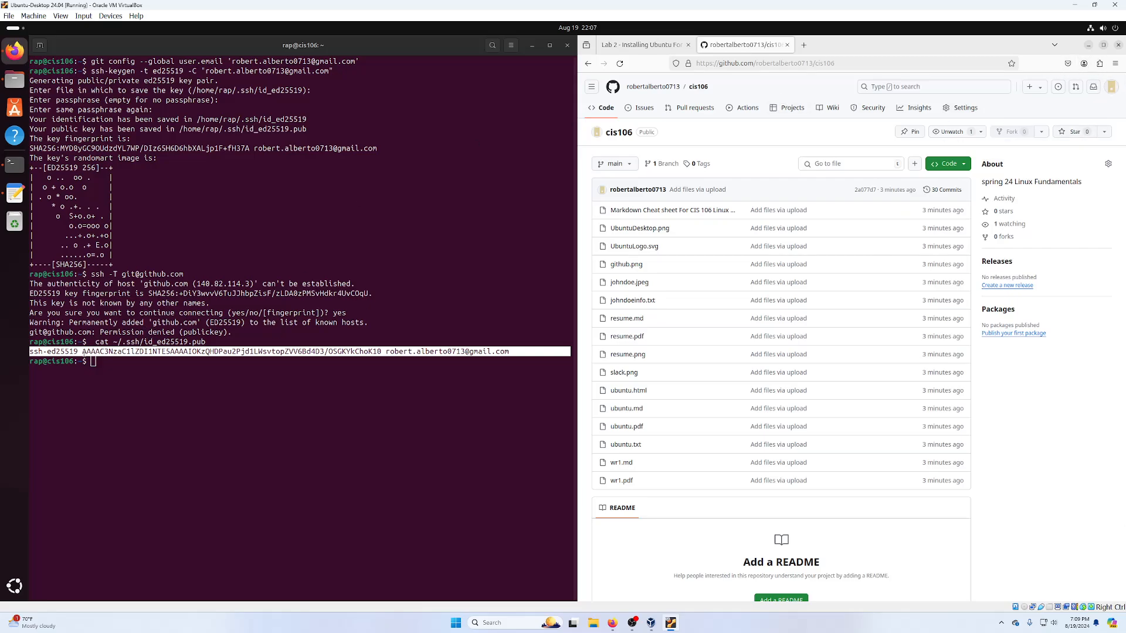
- Add the copied public key to GitHub as a new SSH key titled ubuntu-desktop-vm-fall24
right_click(101, 352)
left_click(113, 362)
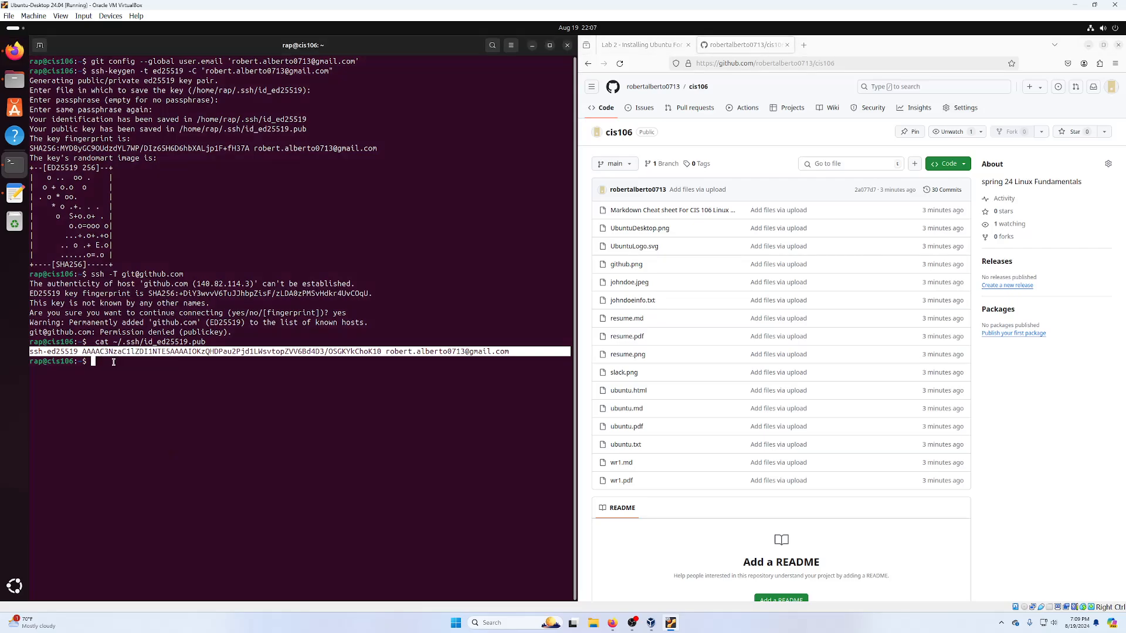
left_click(1112, 87)
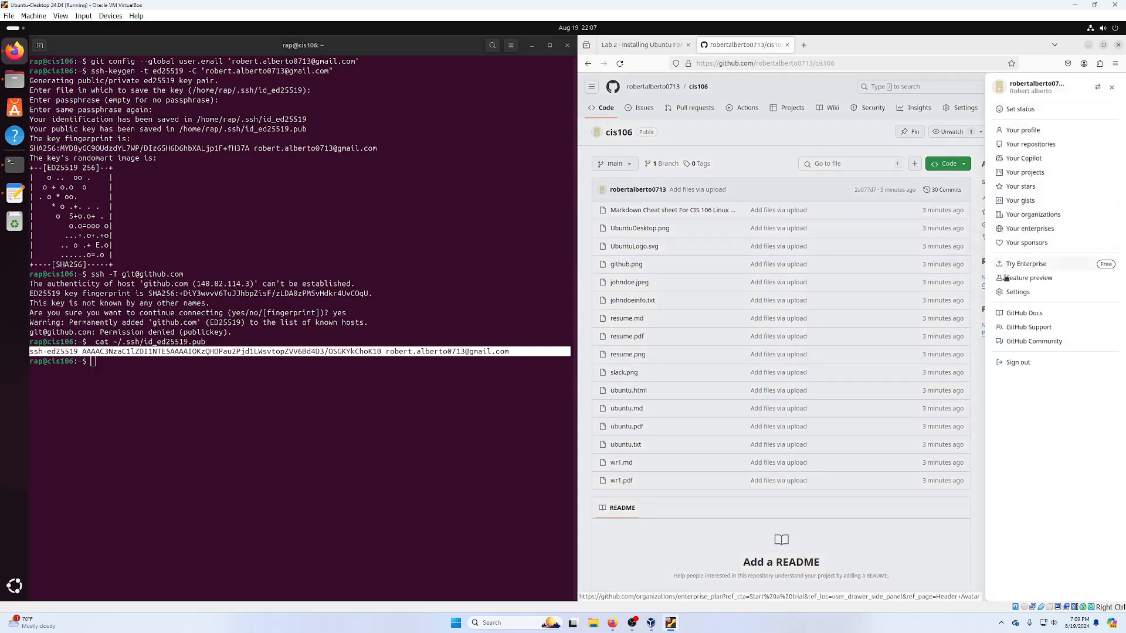
left_click(1016, 292)
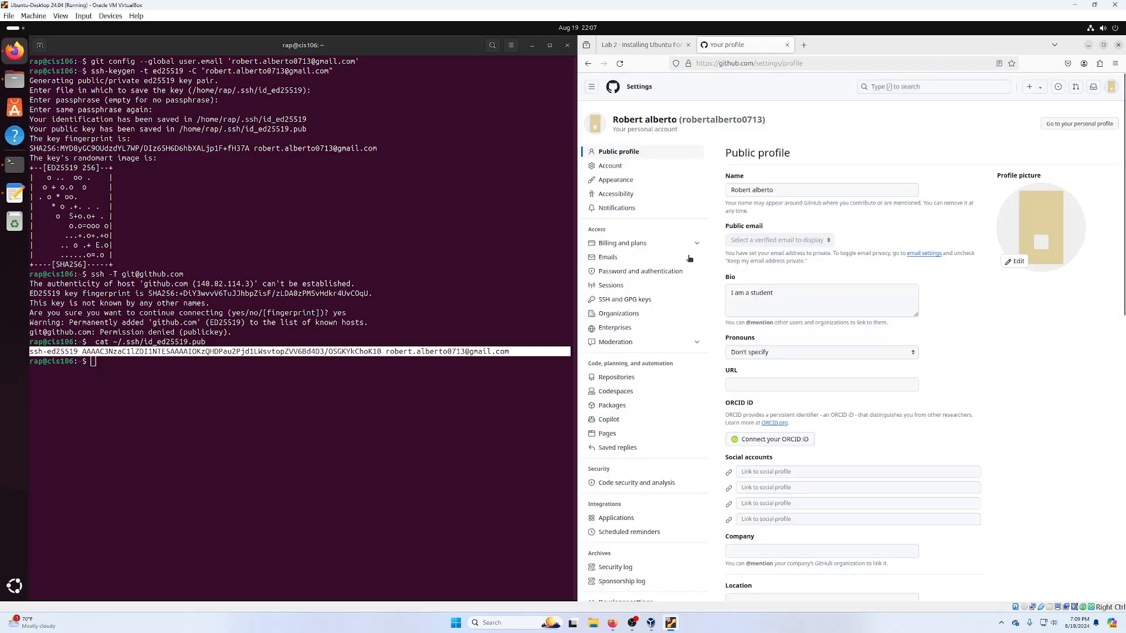
left_click(612, 299)
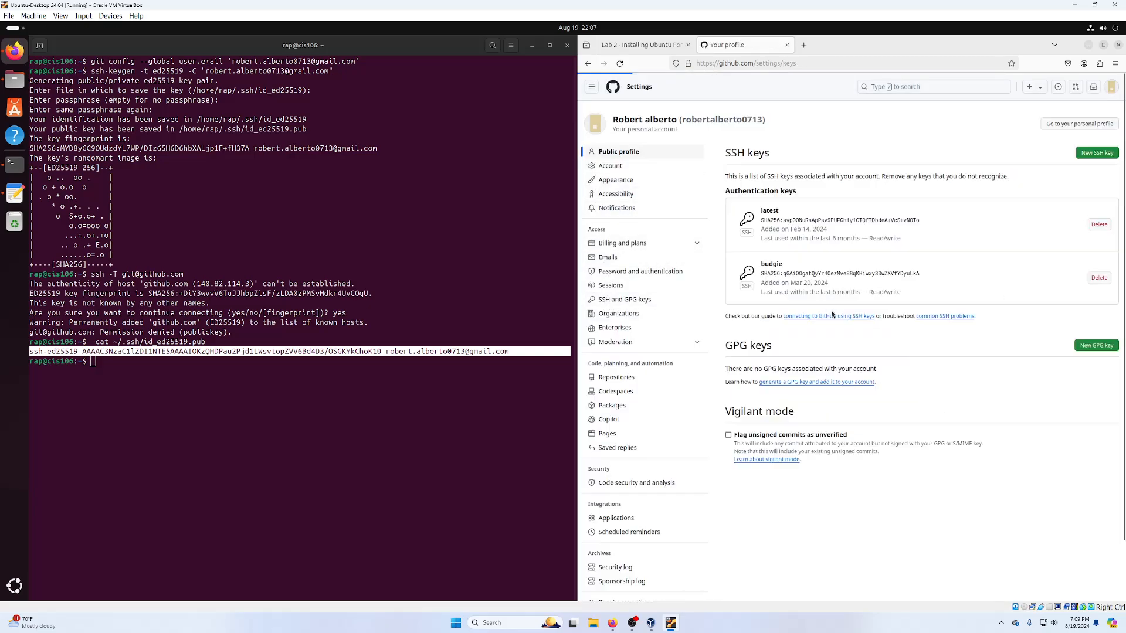
left_click(1102, 154)
left_click(790, 190)
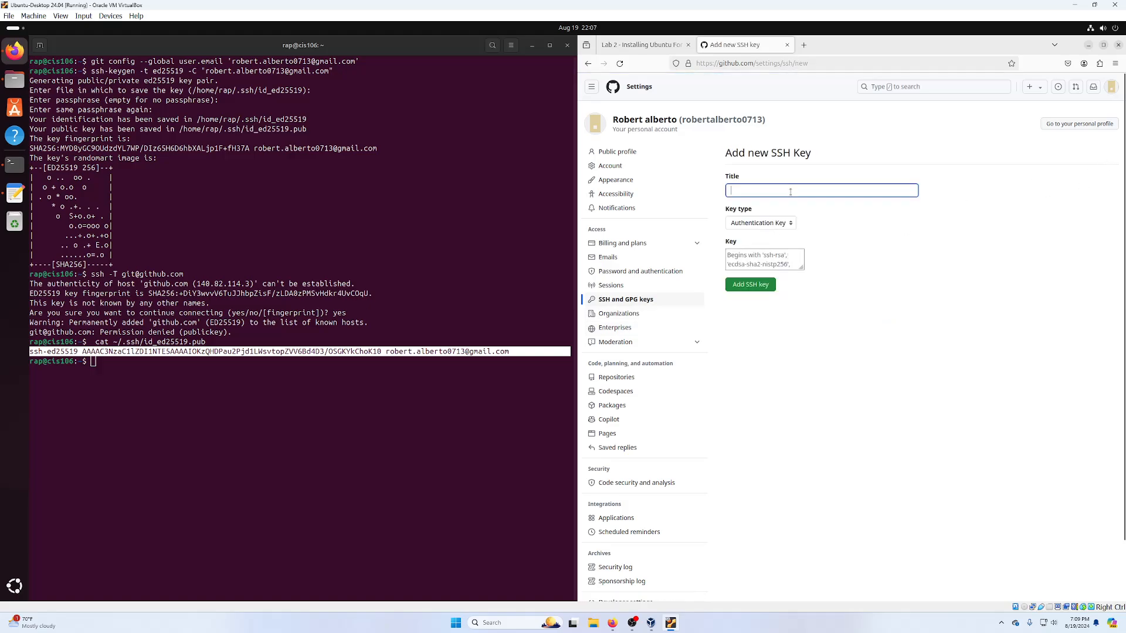
type("ubuntu-desktop-vm-fall24")
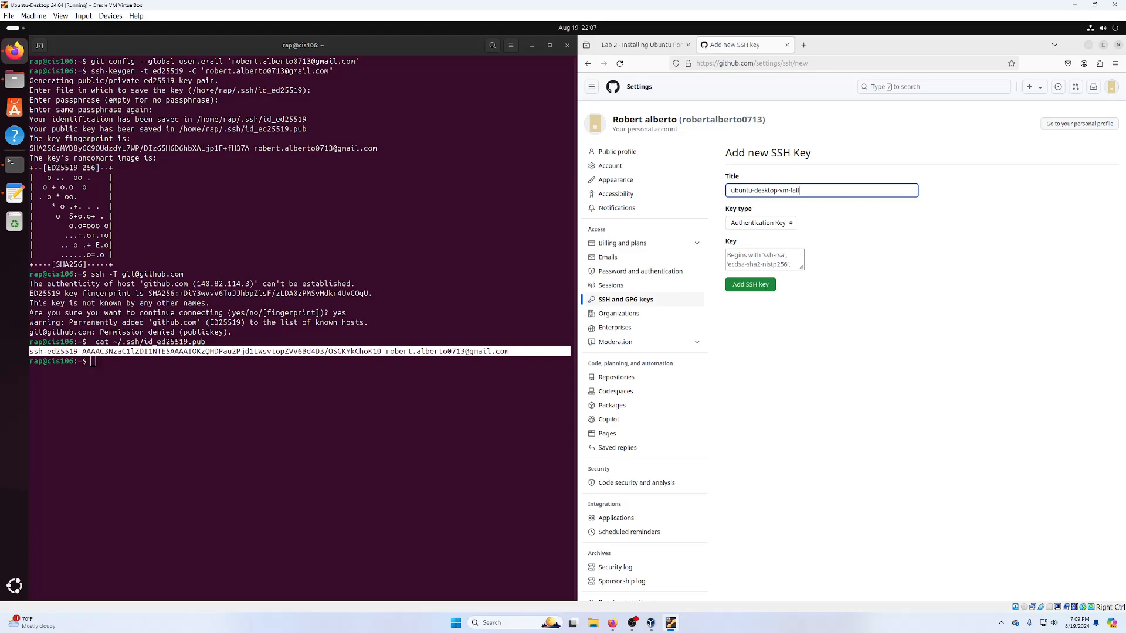
left_click(786, 252)
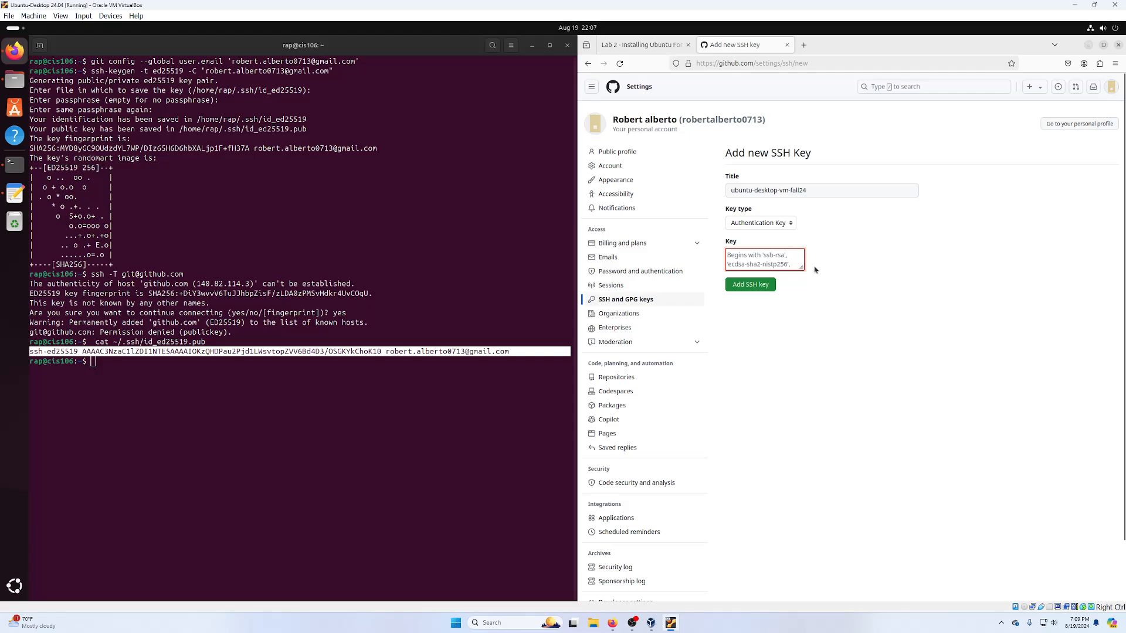
key("ctrl+v")
left_click_drag(799, 267, 1060, 323)
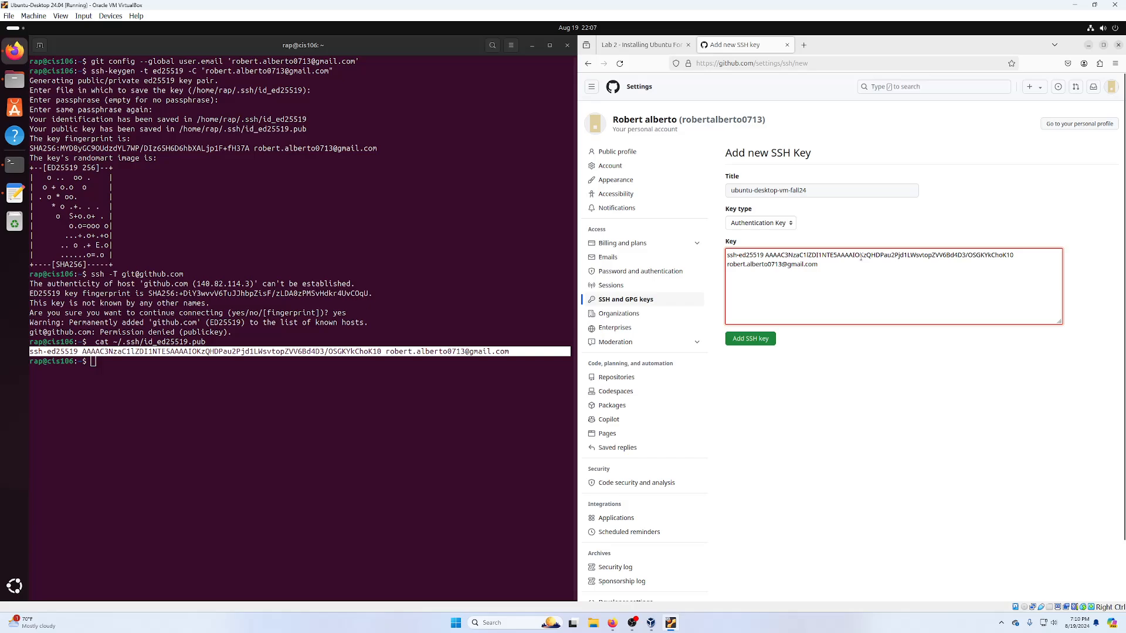
left_click(751, 342)
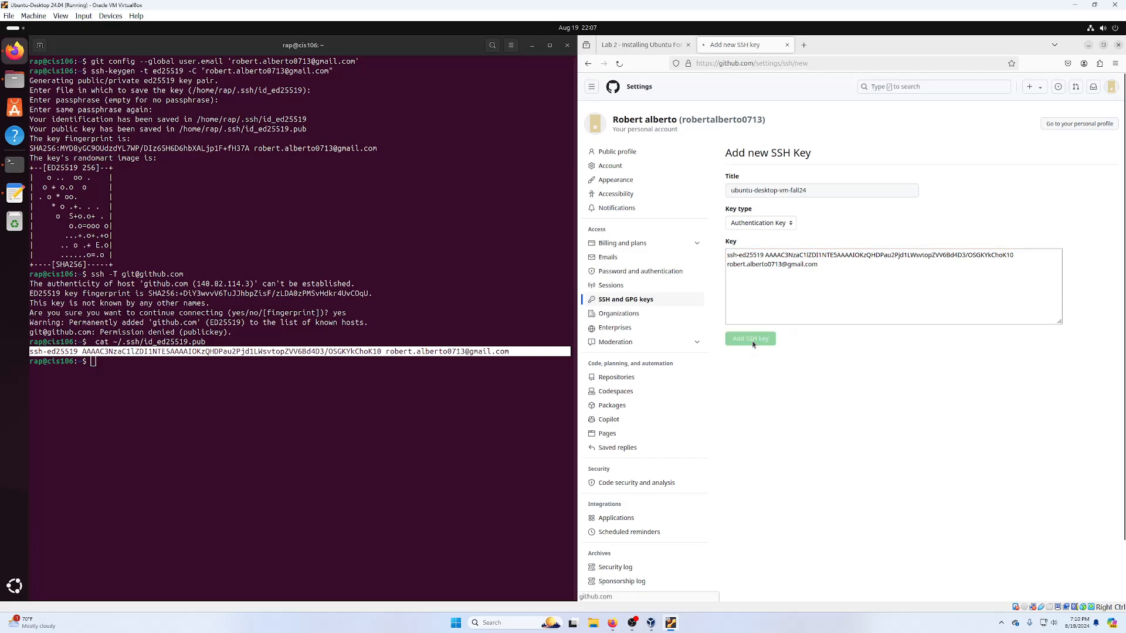
left_click(360, 409)
key("Up")
key("Up")
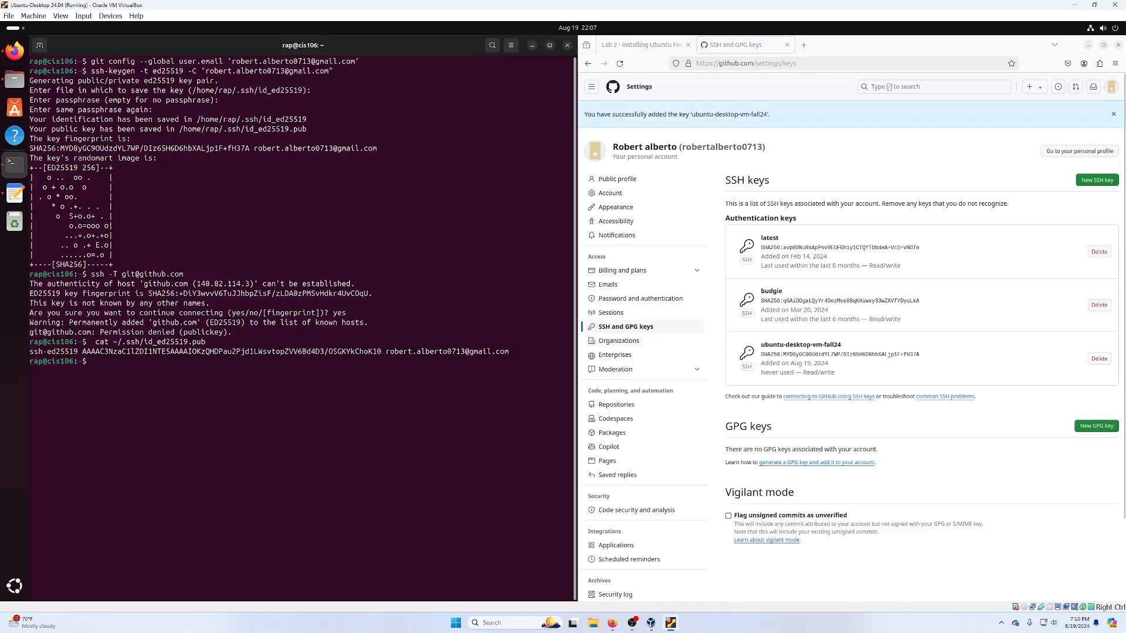
key("Return")
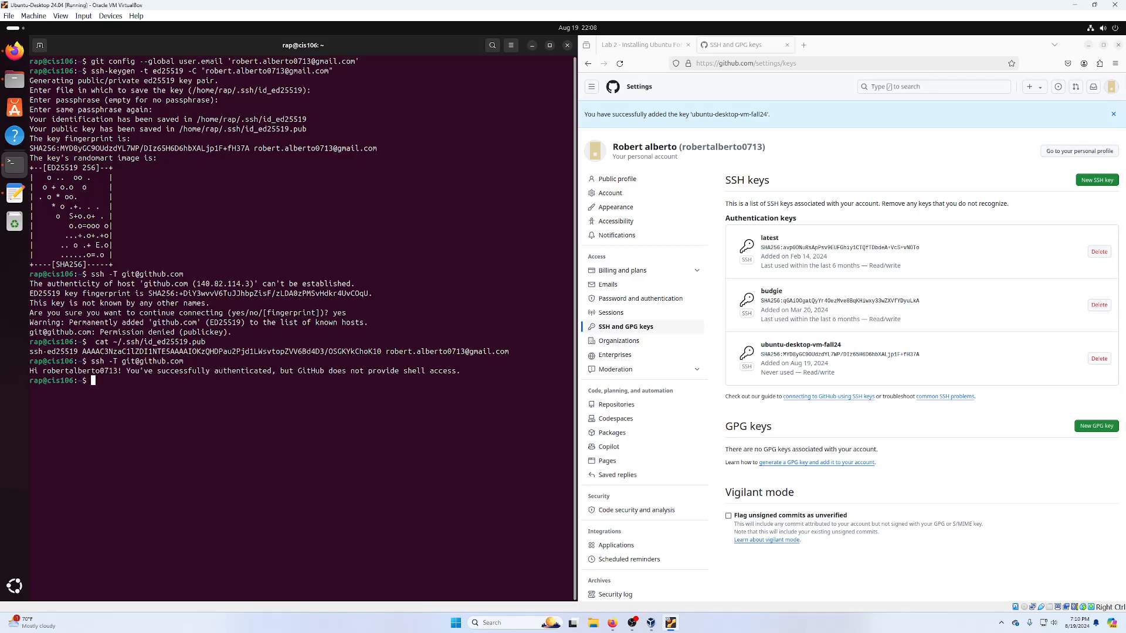
- Copy the 'cd; git clone' cis106 command from the notes and run it in the terminal
triple_click(245, 372)
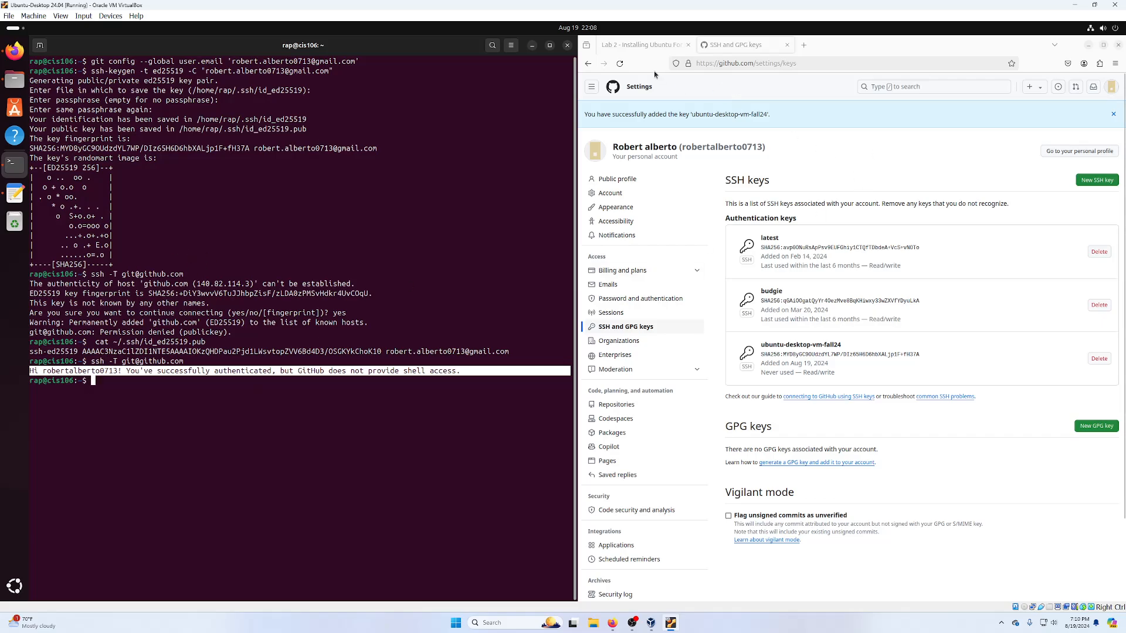
left_click(645, 46)
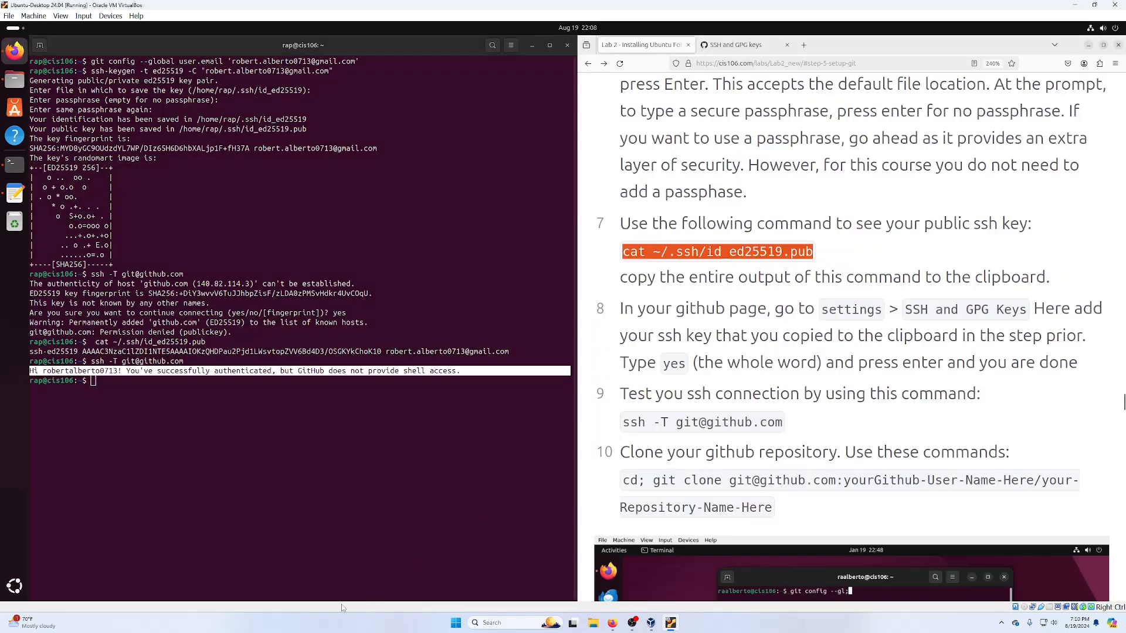
left_click(15, 194)
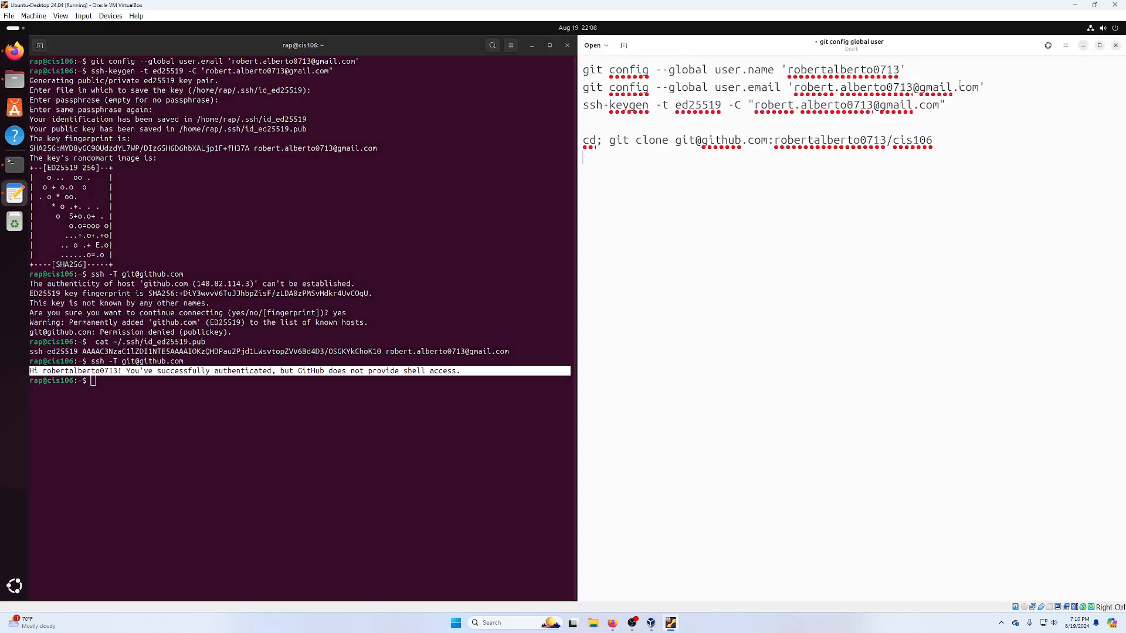
triple_click(803, 141)
right_click(803, 141)
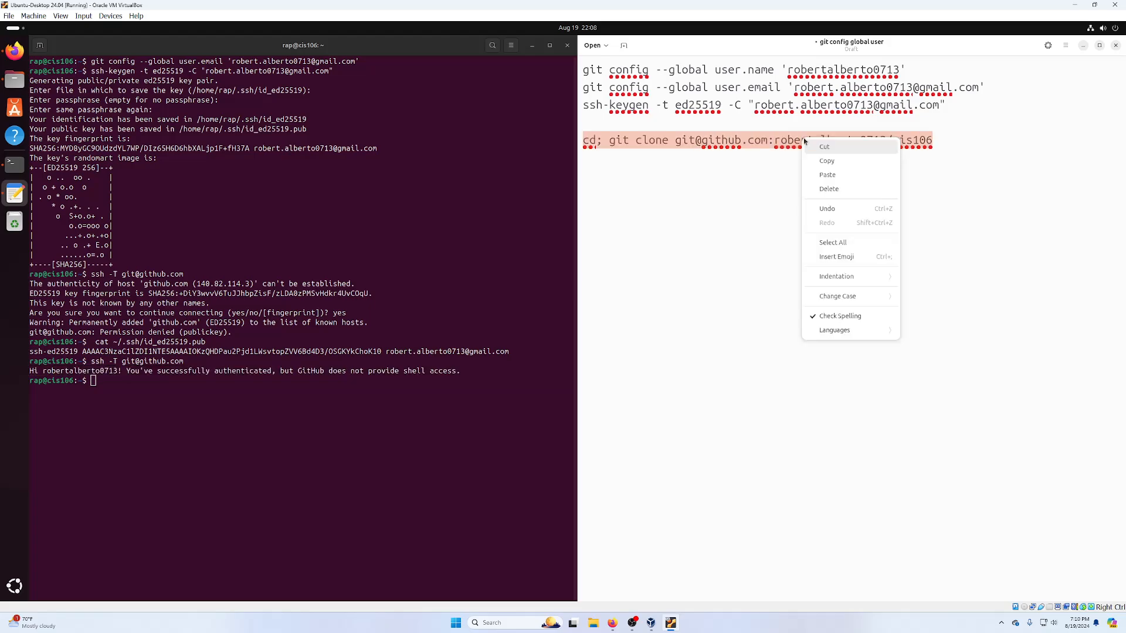
left_click(844, 161)
left_click(174, 423)
right_click(182, 404)
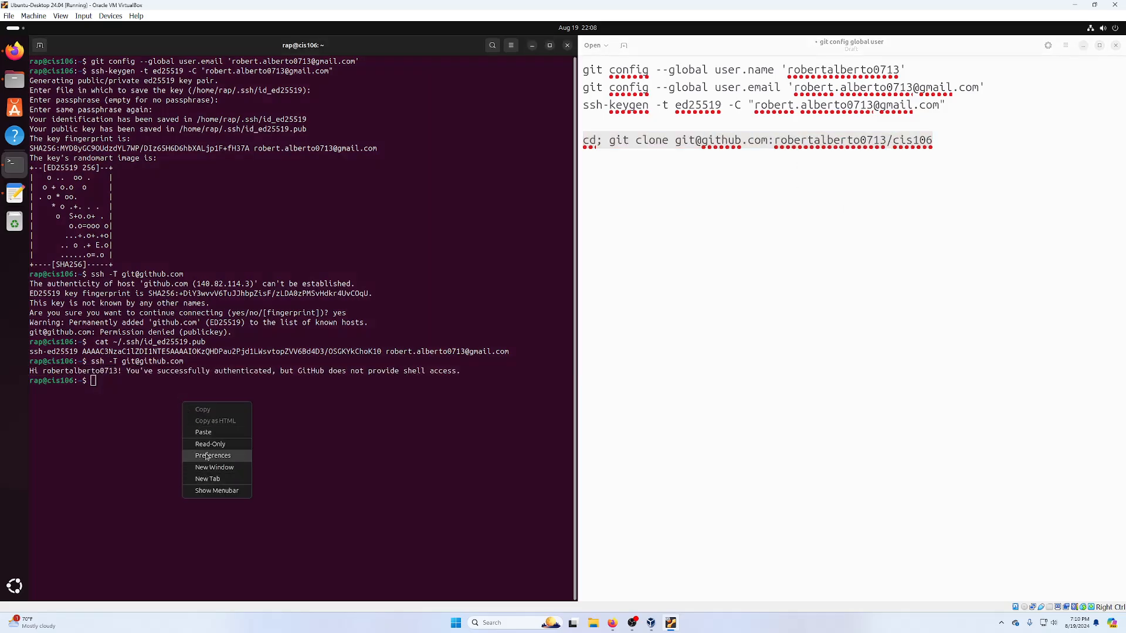
left_click(201, 432)
key("Return")
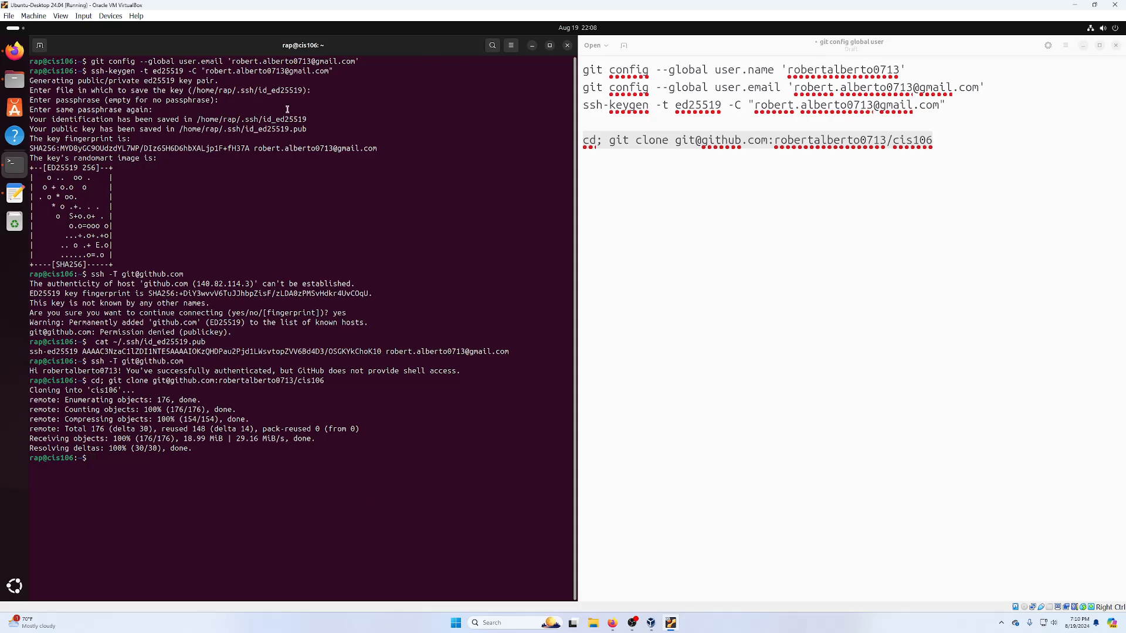
key("alt+Tab")
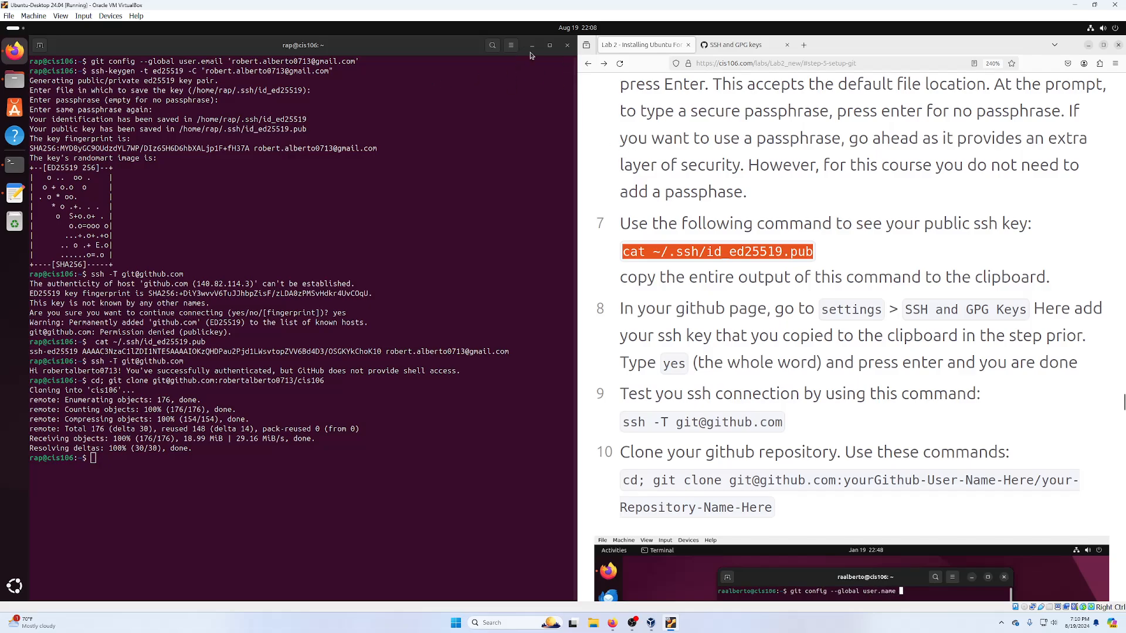
key("alt+Tab")
left_click(532, 46)
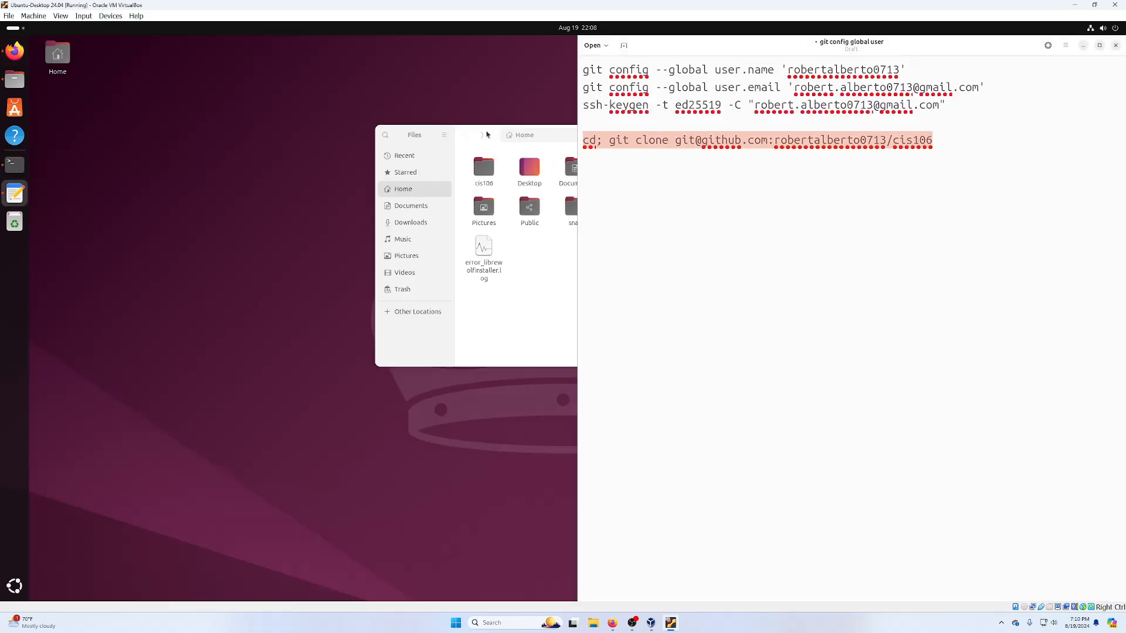
- Bring the Files window into view and navigate from GitHub settings via the profile to the cis106 repository
left_click_drag(490, 134, 195, 96)
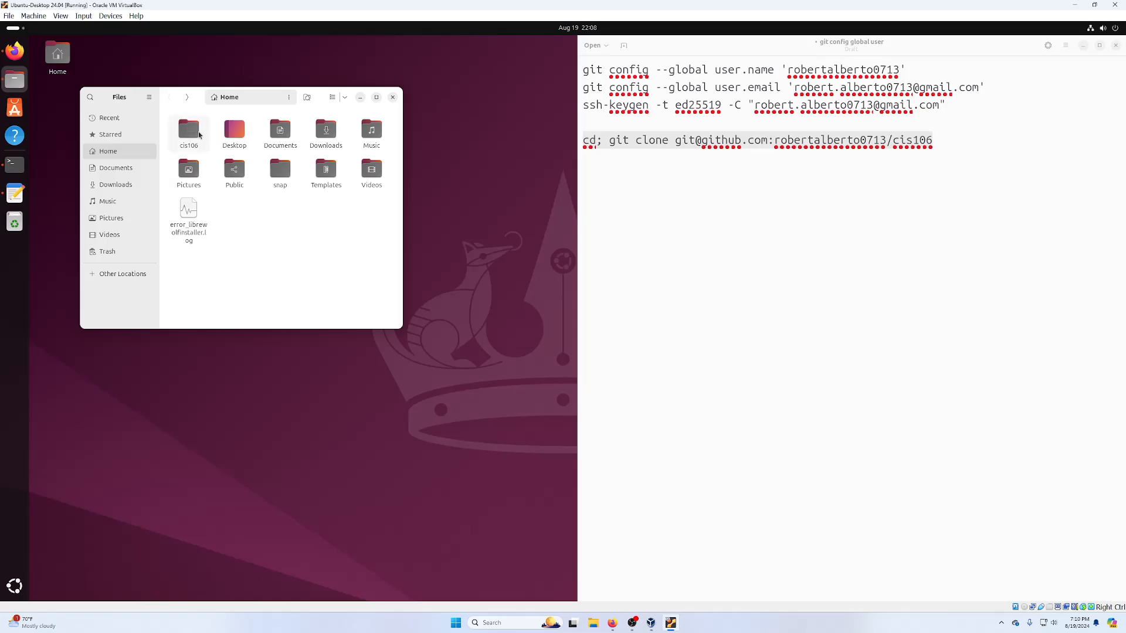
left_click(15, 193)
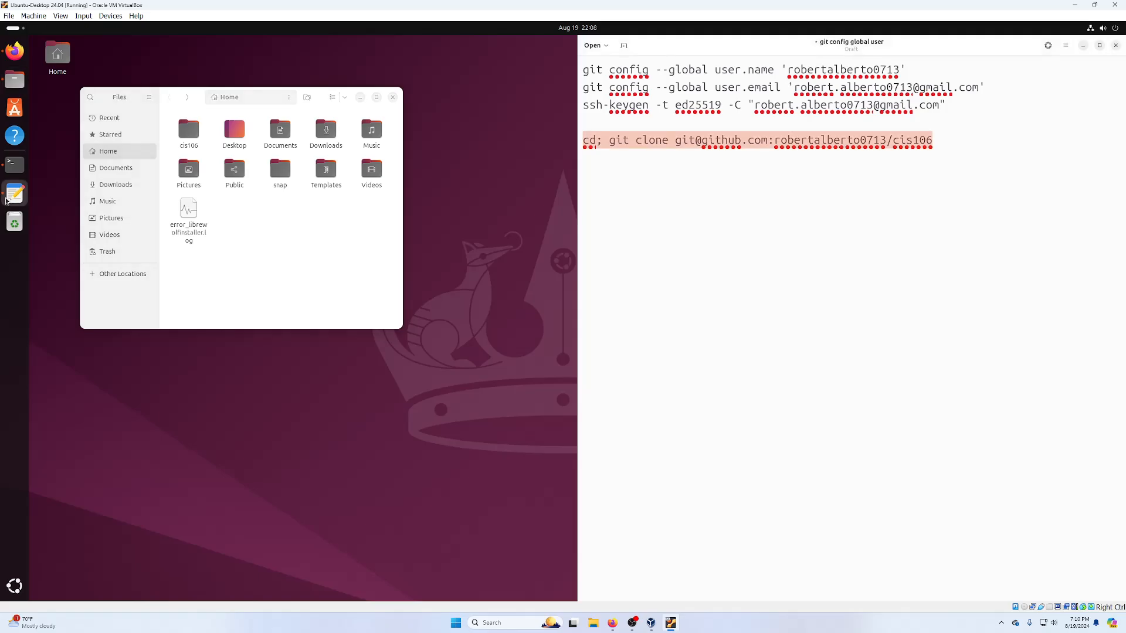
left_click(15, 51)
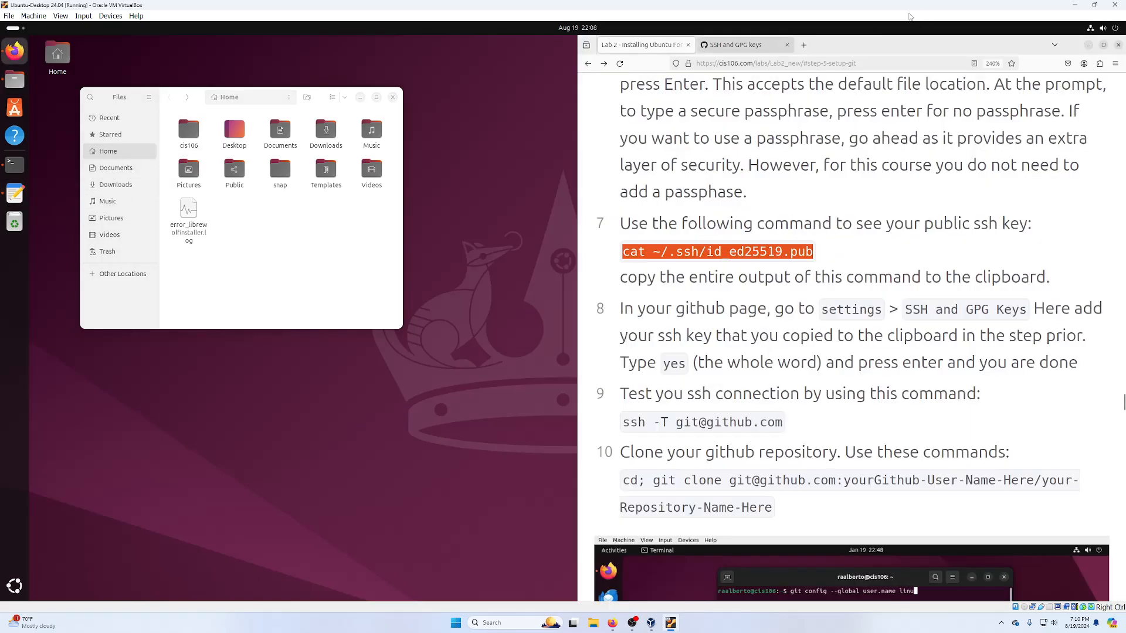
left_click(755, 47)
left_click(639, 87)
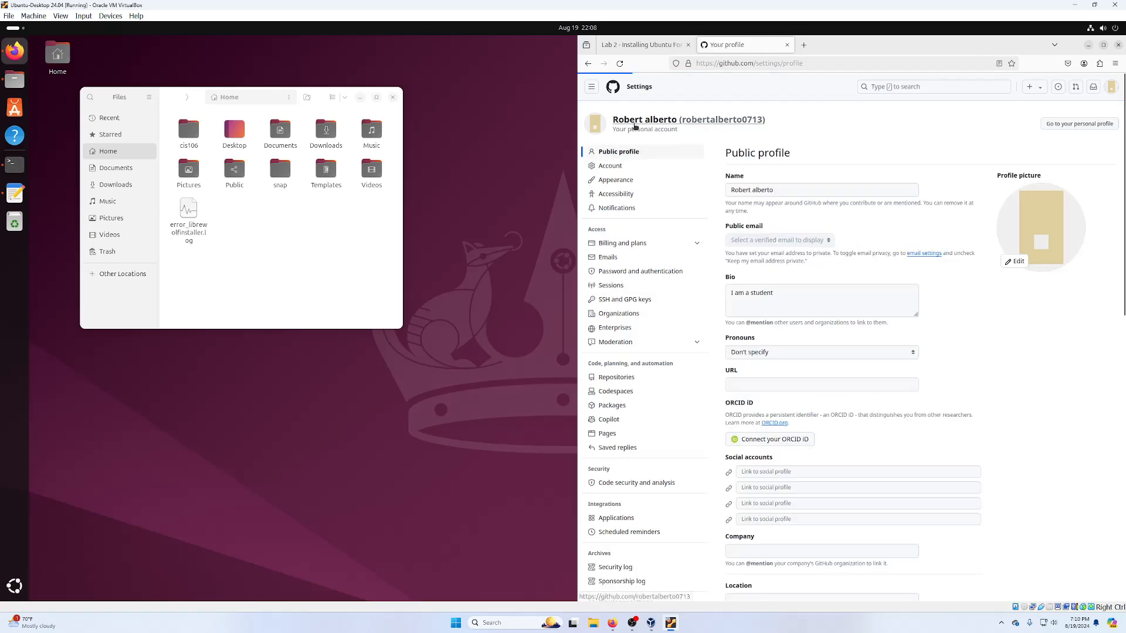
left_click(635, 122)
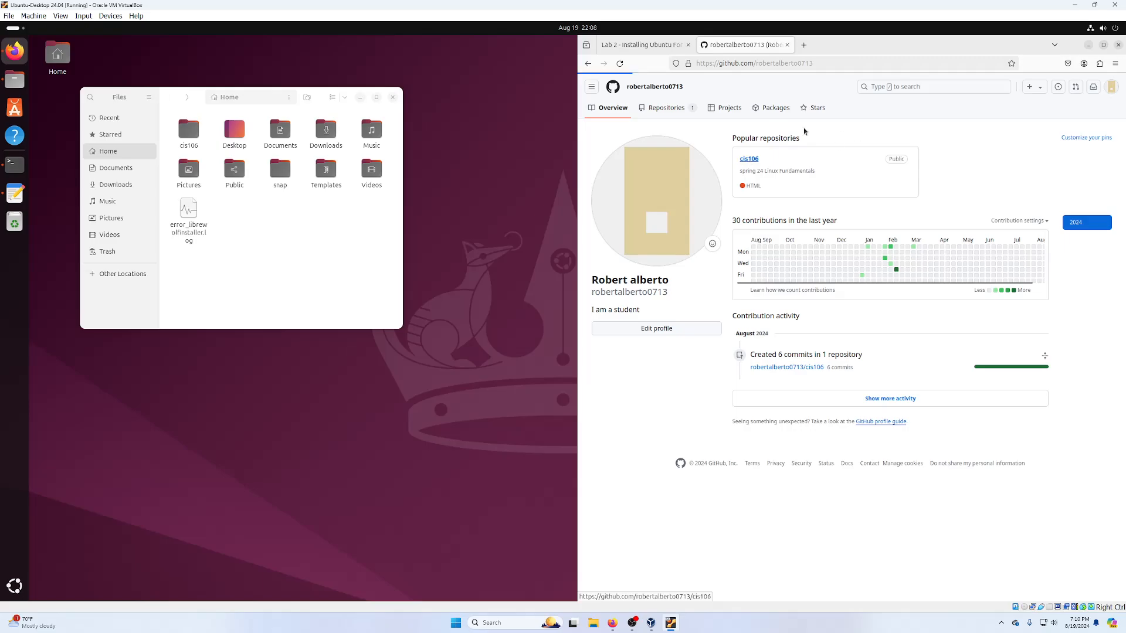
left_click(748, 158)
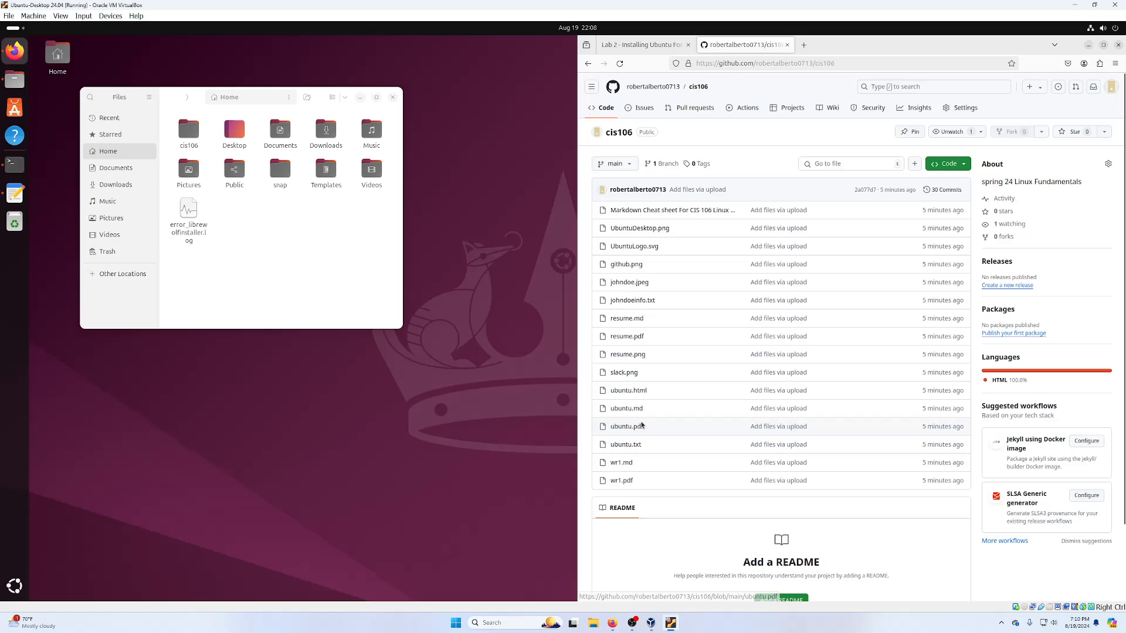
- Hide the git notes window and close the Files window
key("alt+Tab")
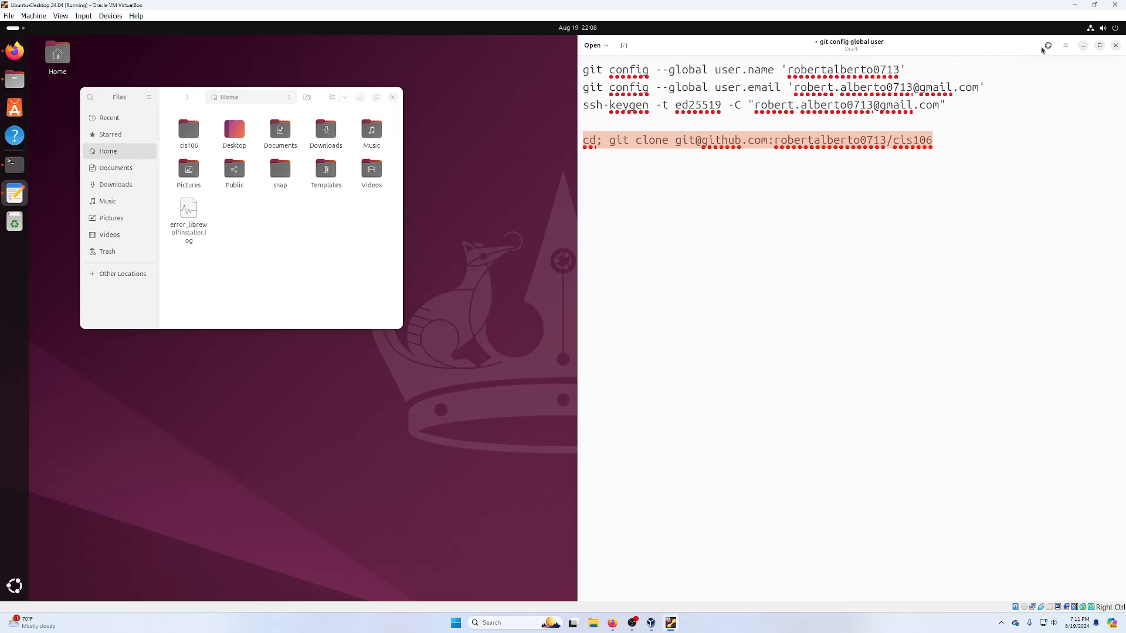
left_click(1084, 46)
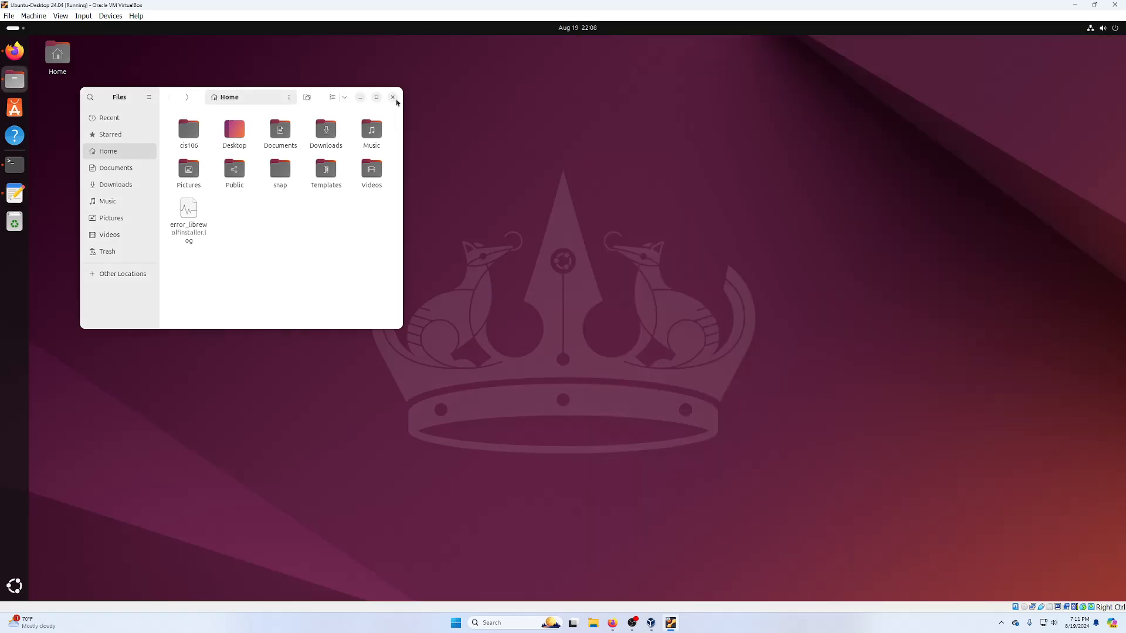
left_click_drag(178, 95, 521, 155)
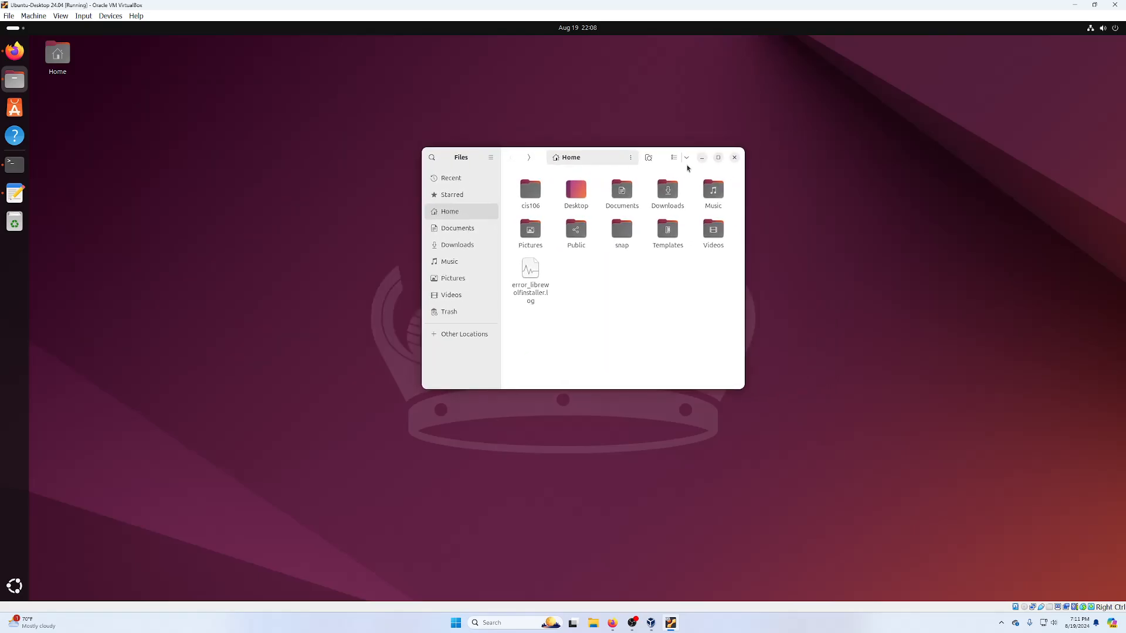
left_click(734, 156)
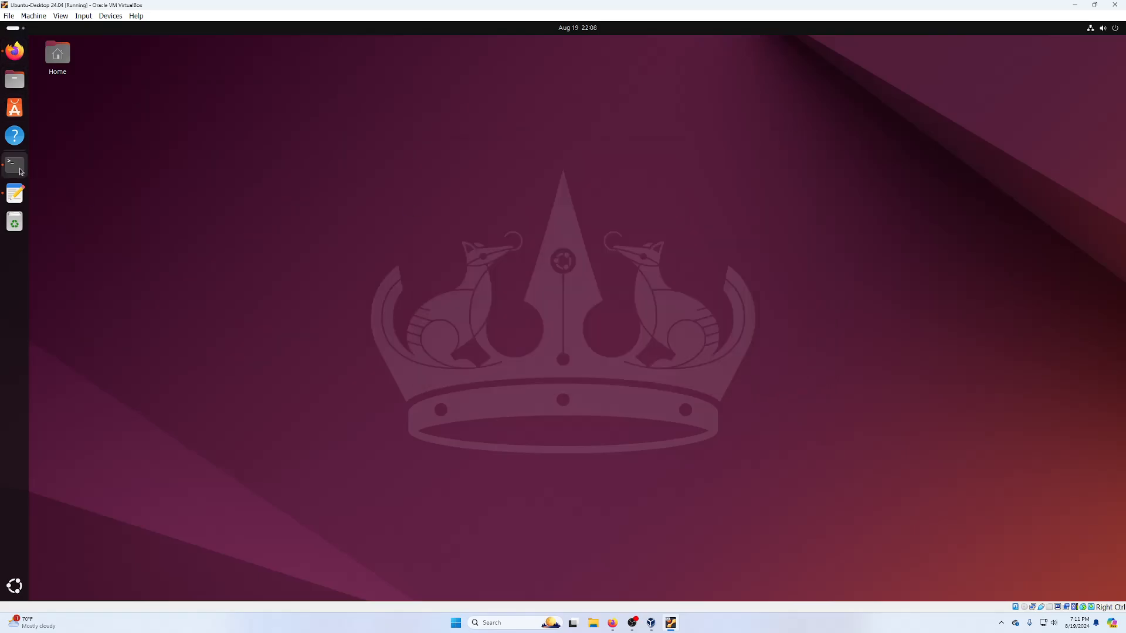
- Show the Lab 2 page in Firefox scrolled to Step 6, Install VS Code Extensions
left_click(15, 51)
left_click(641, 44)
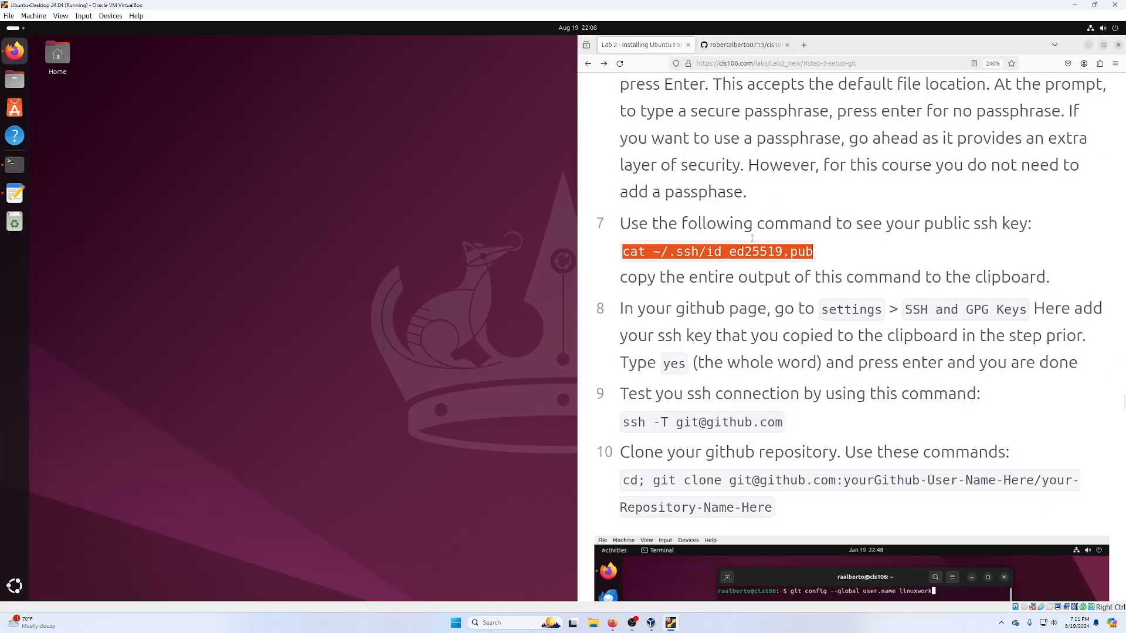
scroll(727, 274, "down", 10)
scroll(726, 273, "down", 10)
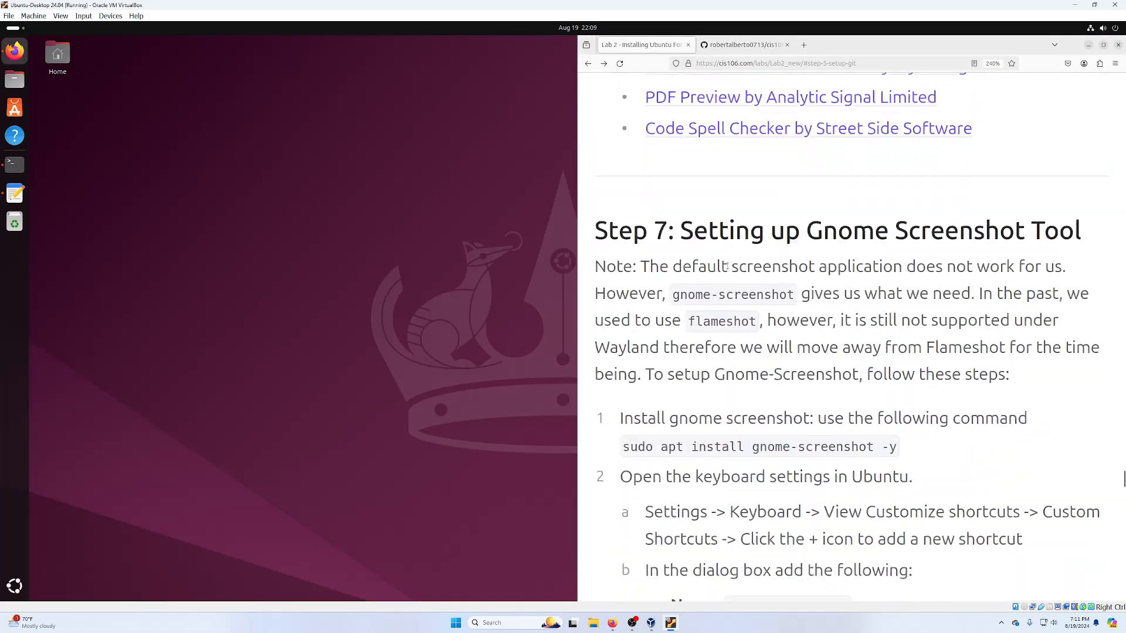
scroll(837, 200, "up", 4)
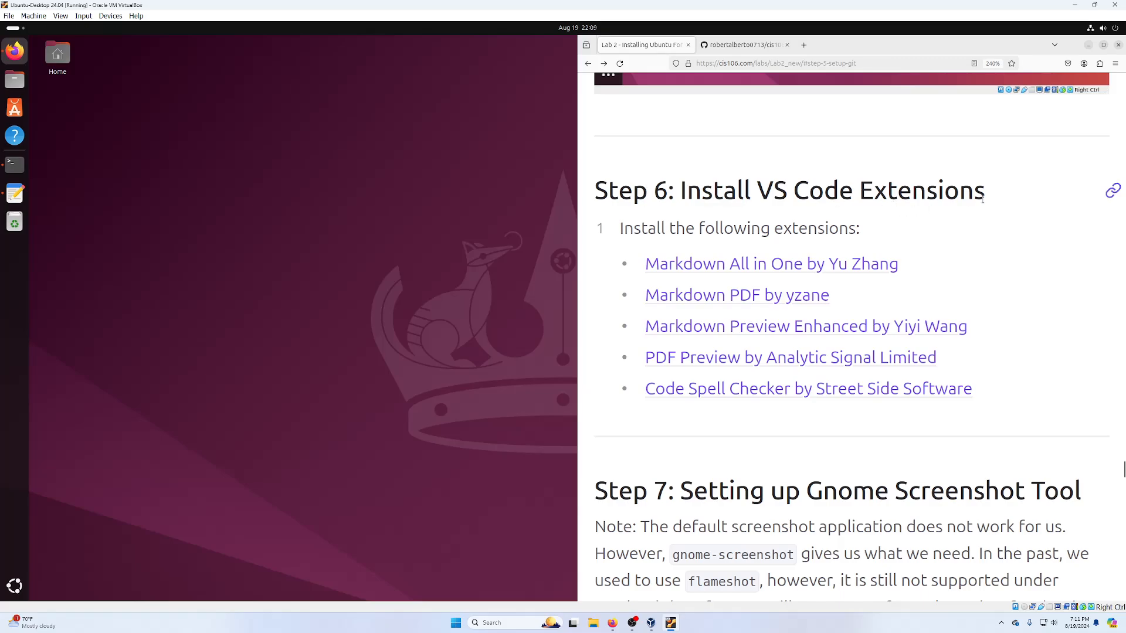
- Launch Visual Studio Code by searching 'vs' in the app overview and place it on the left
left_click(16, 586)
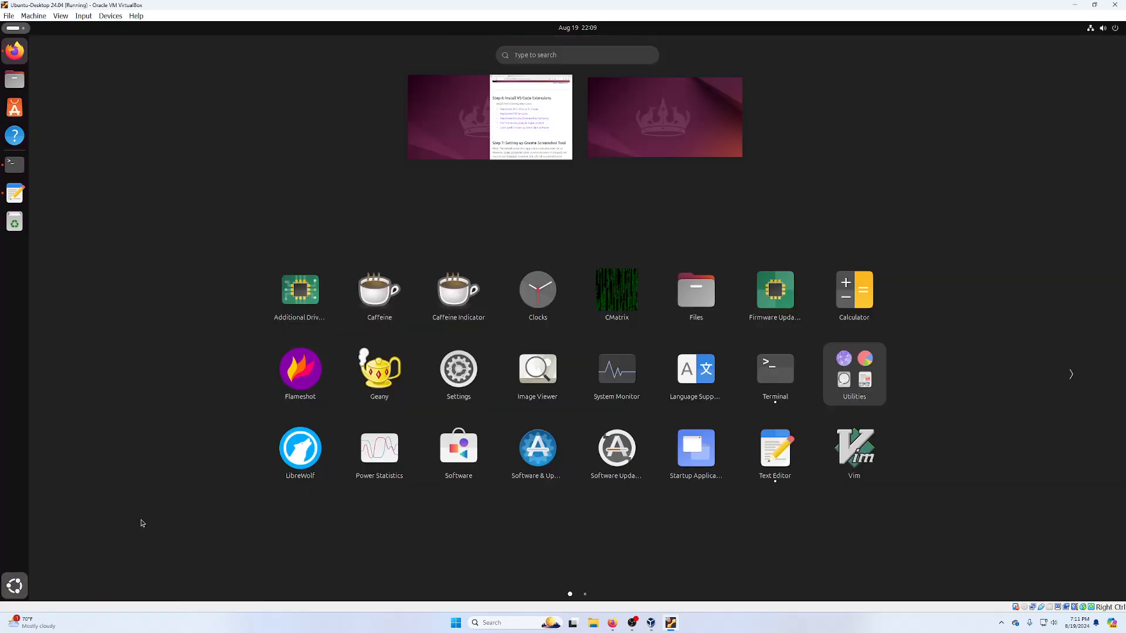
type("vsc")
left_click(142, 520)
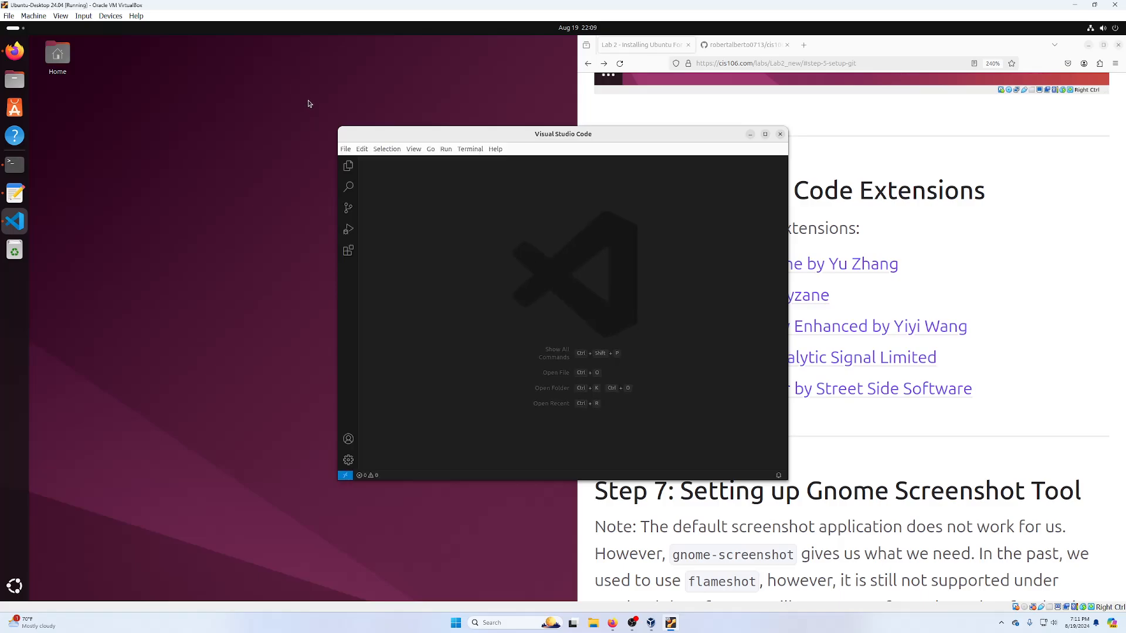
left_click_drag(520, 141, 292, 103)
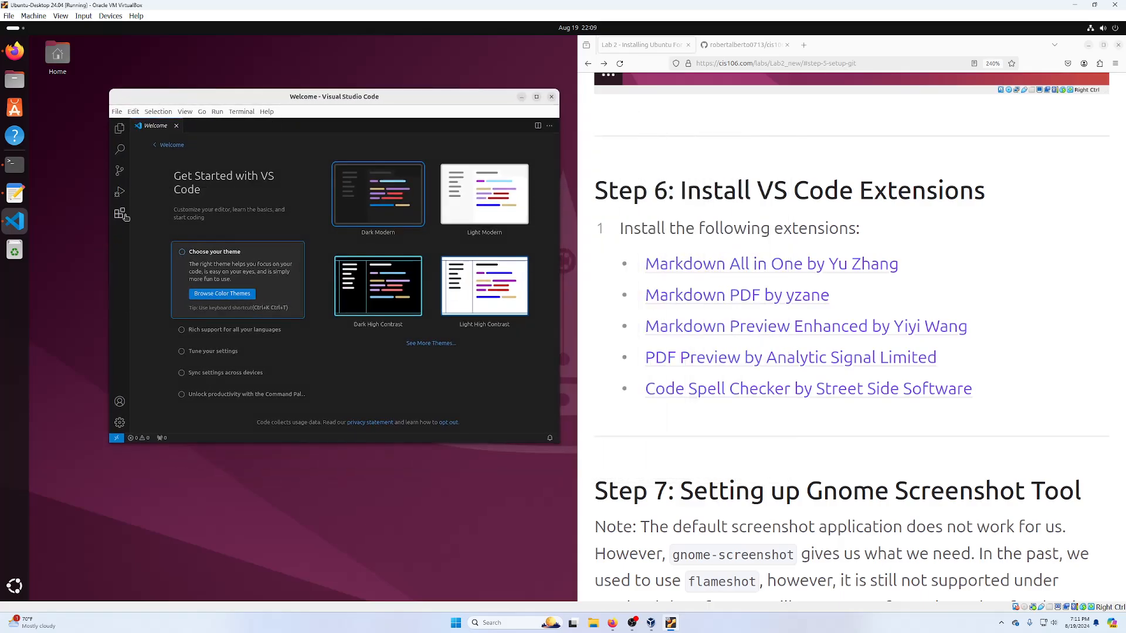
- Install the Markdown All in One extension by Yu Zhang from the Extensions panel
left_click(122, 215)
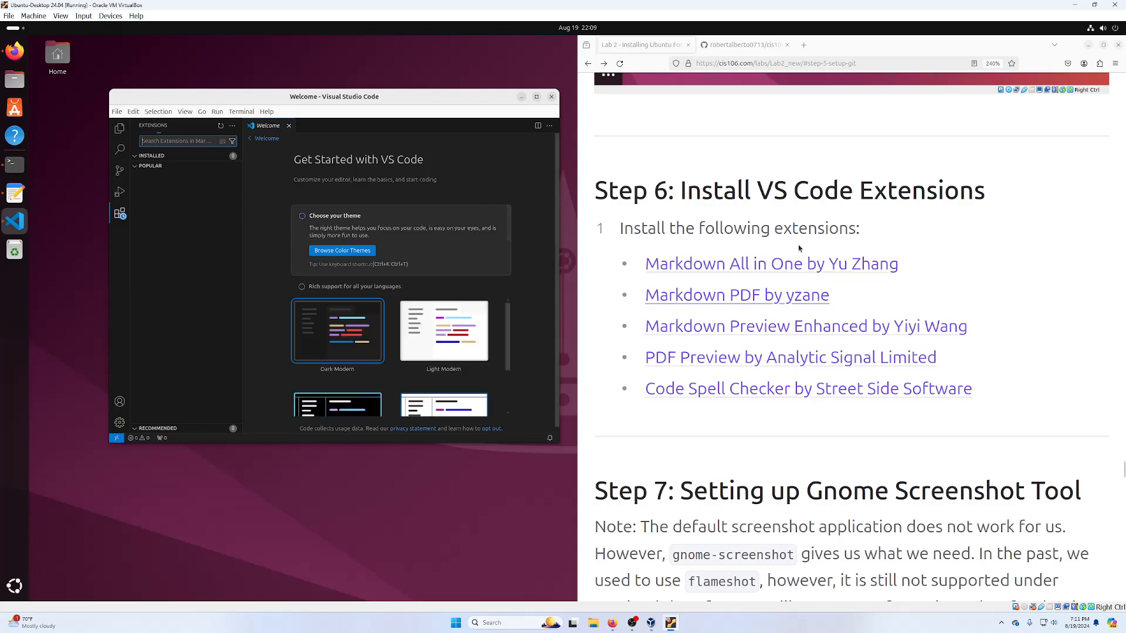
left_click(651, 284)
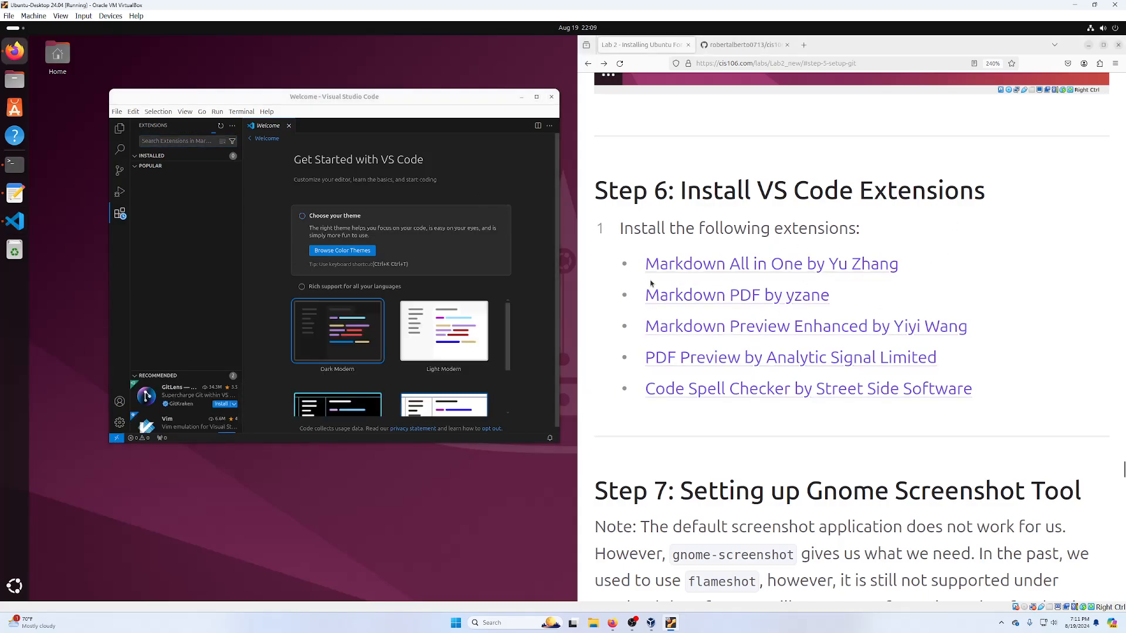
left_click_drag(644, 264, 899, 265)
key("ctrl+c")
left_click(194, 141)
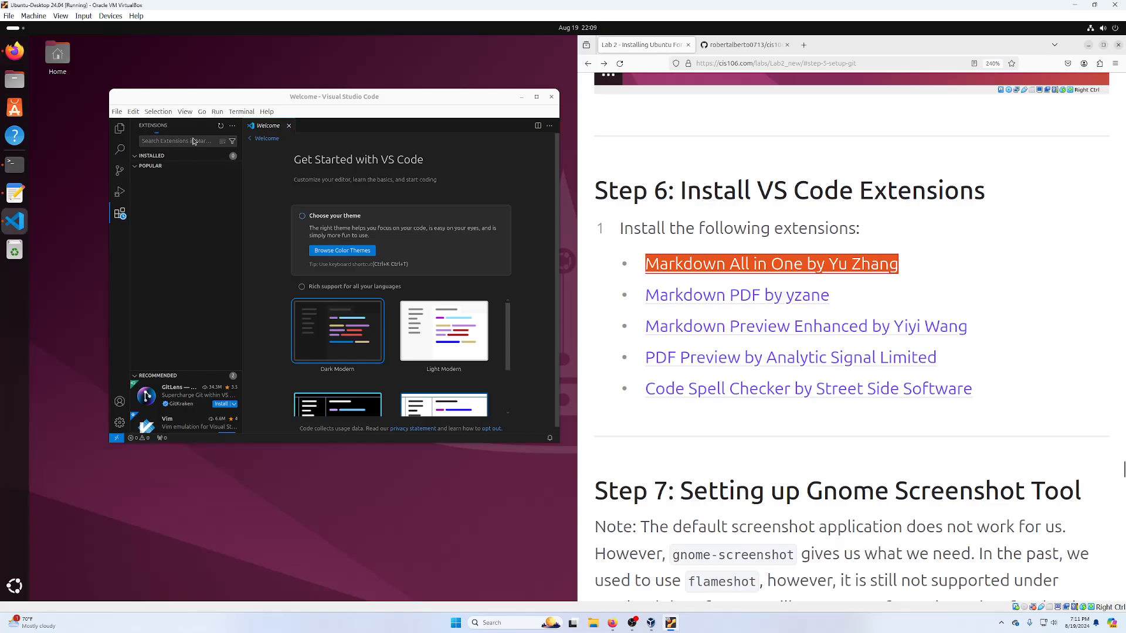
key("ctrl+v")
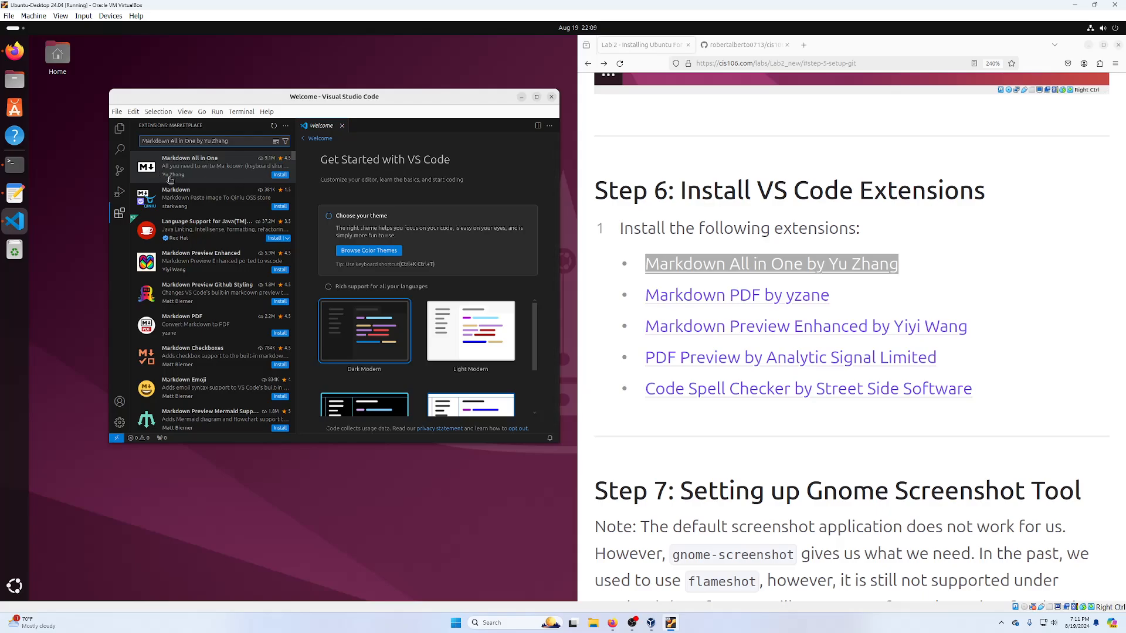
left_click(170, 179)
left_click(274, 176)
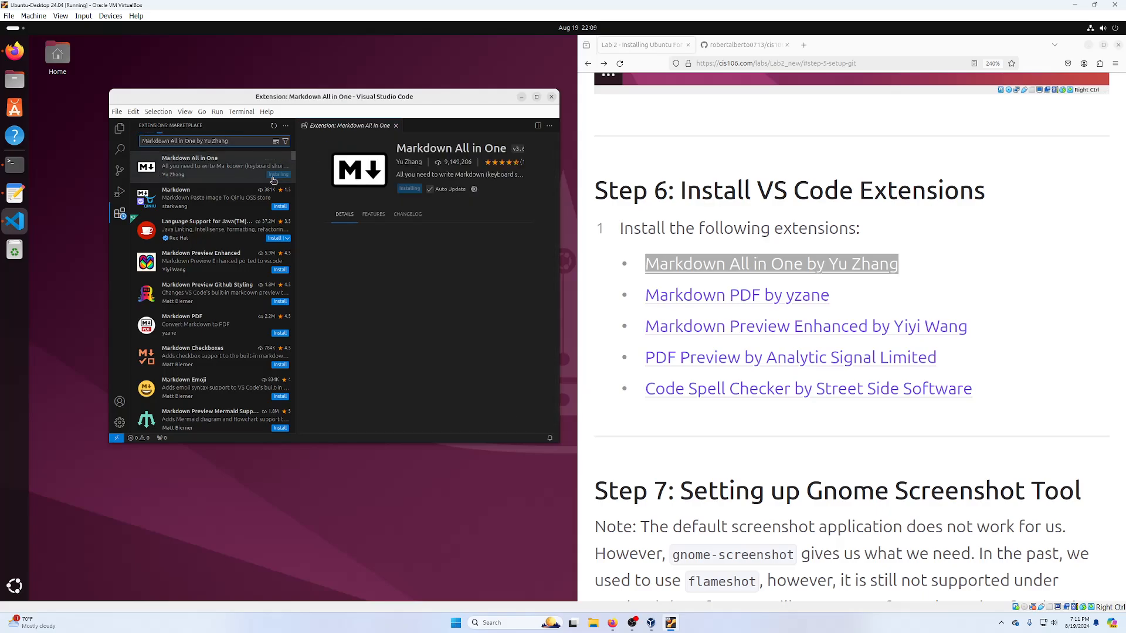
- Install Markdown PDF by yzane, uninstalling the mistakenly installed Markdown by starkwang
left_click_drag(839, 296, 617, 292)
key("ctrl+c")
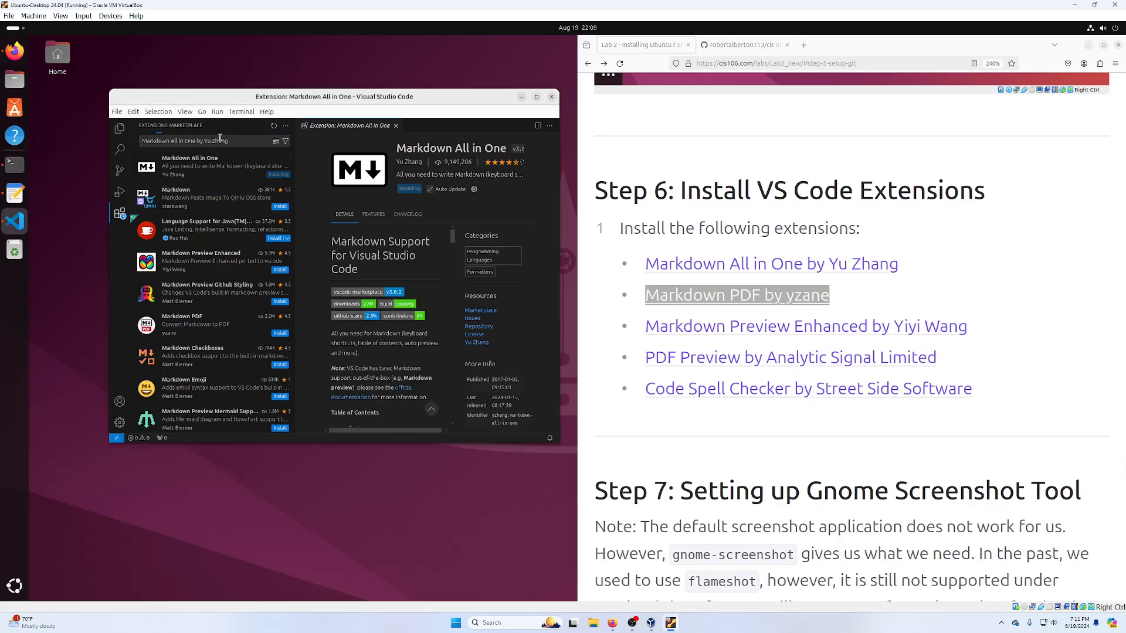
left_click(220, 141)
key("ctrl+a")
key("ctrl+v")
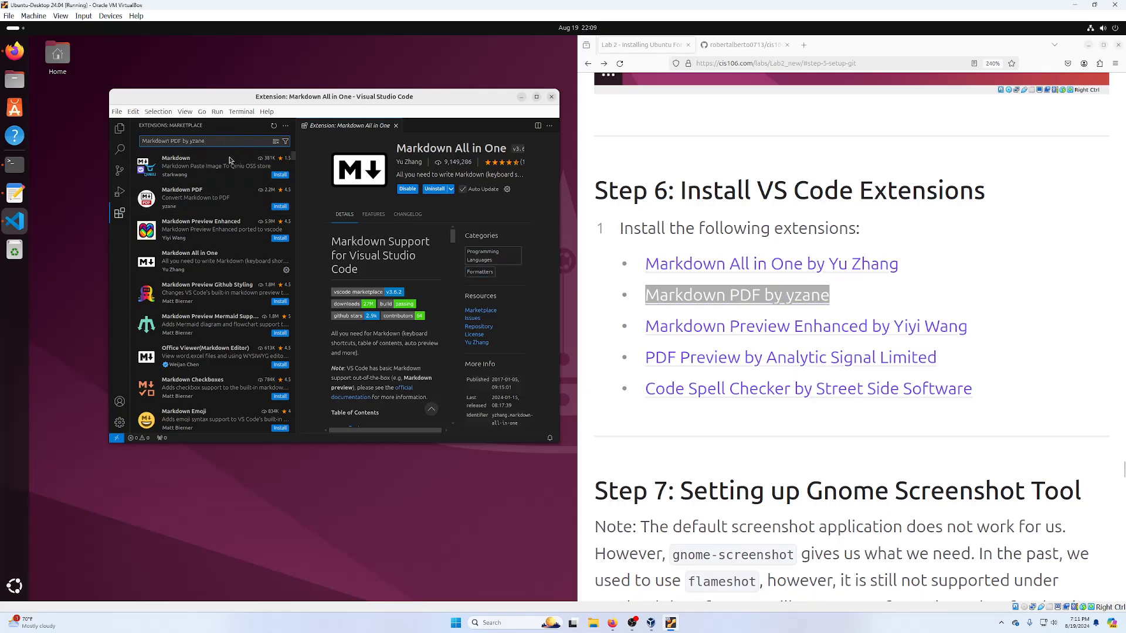
left_click(277, 176)
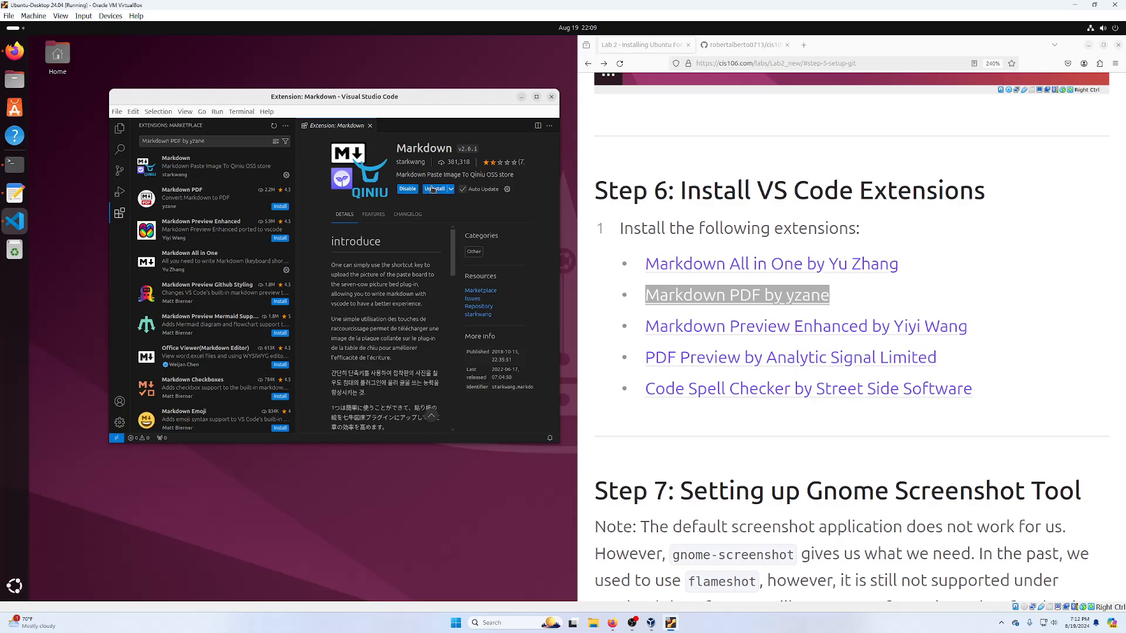
left_click(433, 189)
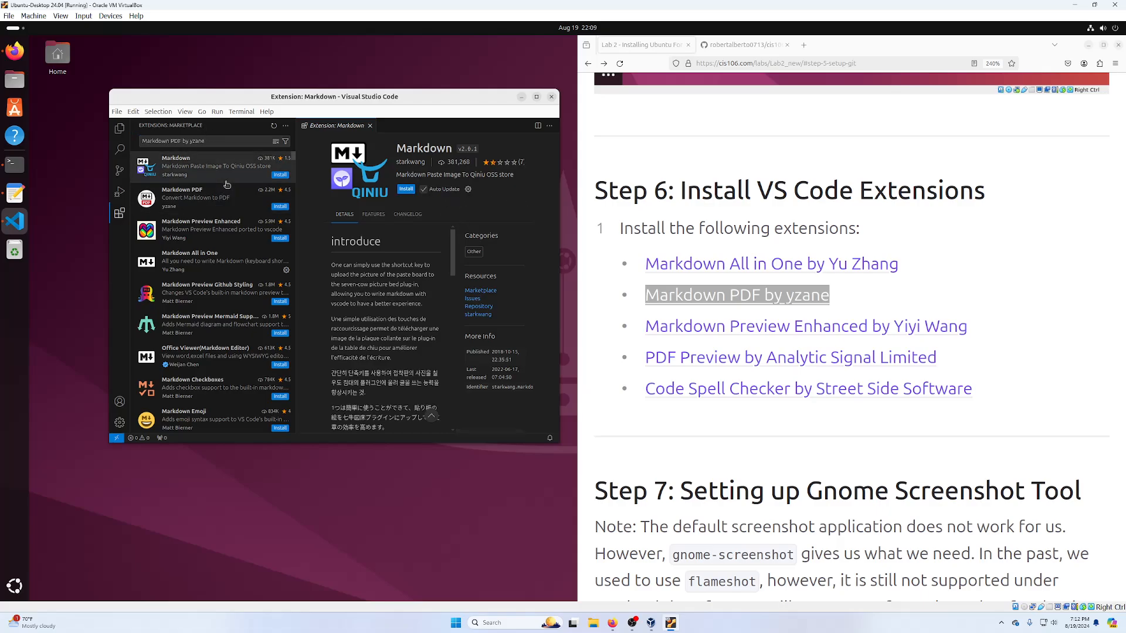
left_click(280, 206)
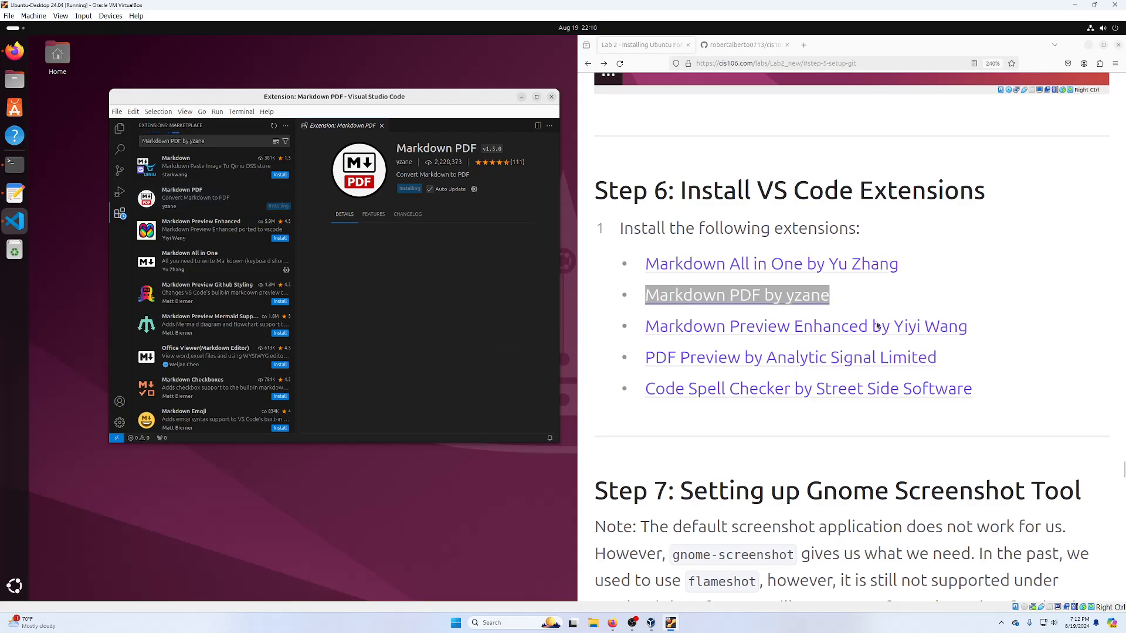
- Install the Markdown Preview Enhanced extension by Yiyi Wang
left_click(966, 326)
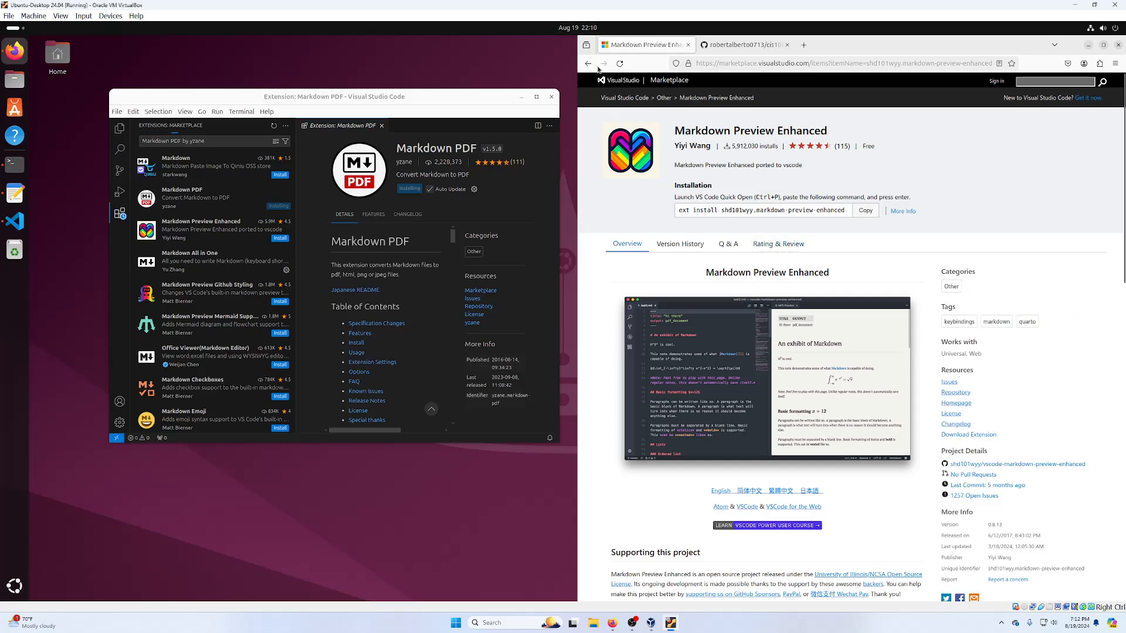
key("alt+Left")
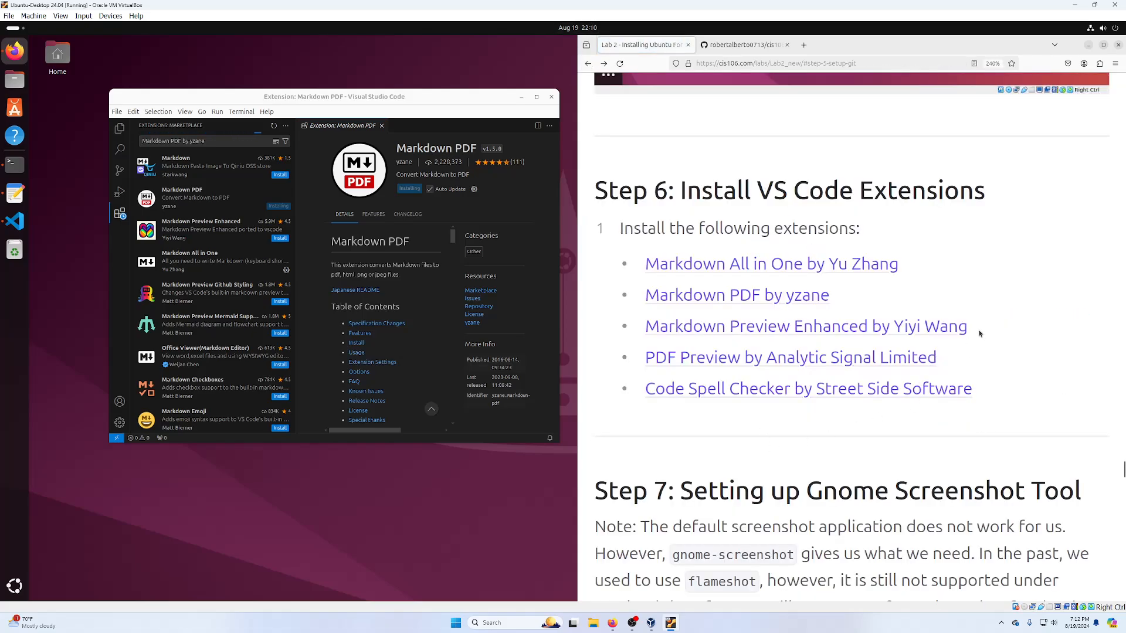
left_click_drag(979, 334, 629, 319)
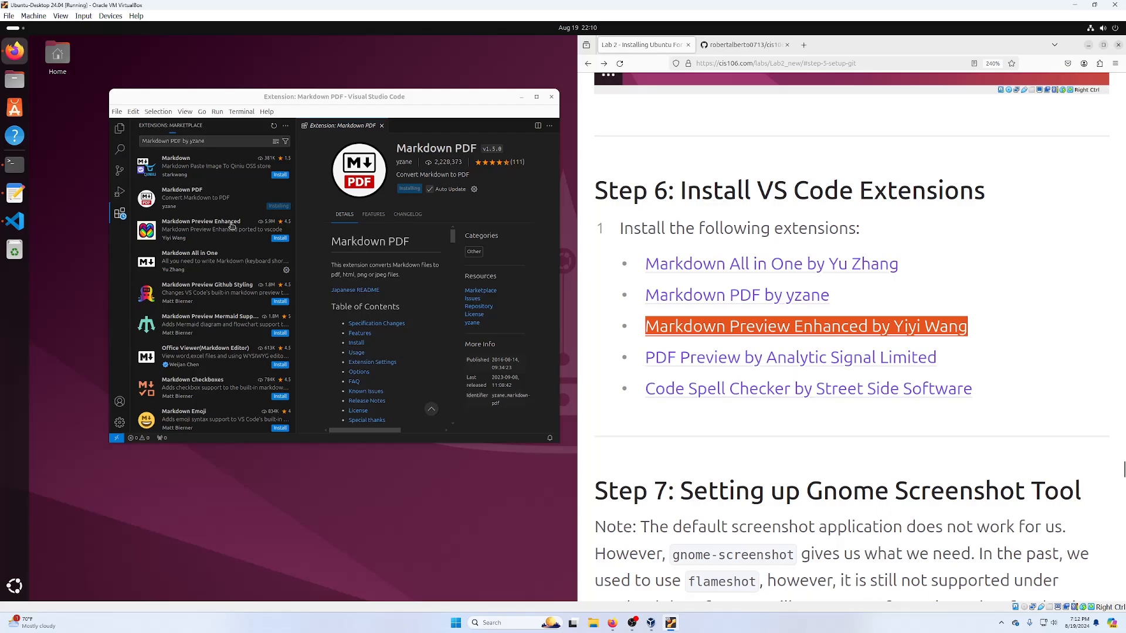
left_click(226, 141)
key("ctrl+a")
type("Markdown Preview Enhanced by Yiyi Wang")
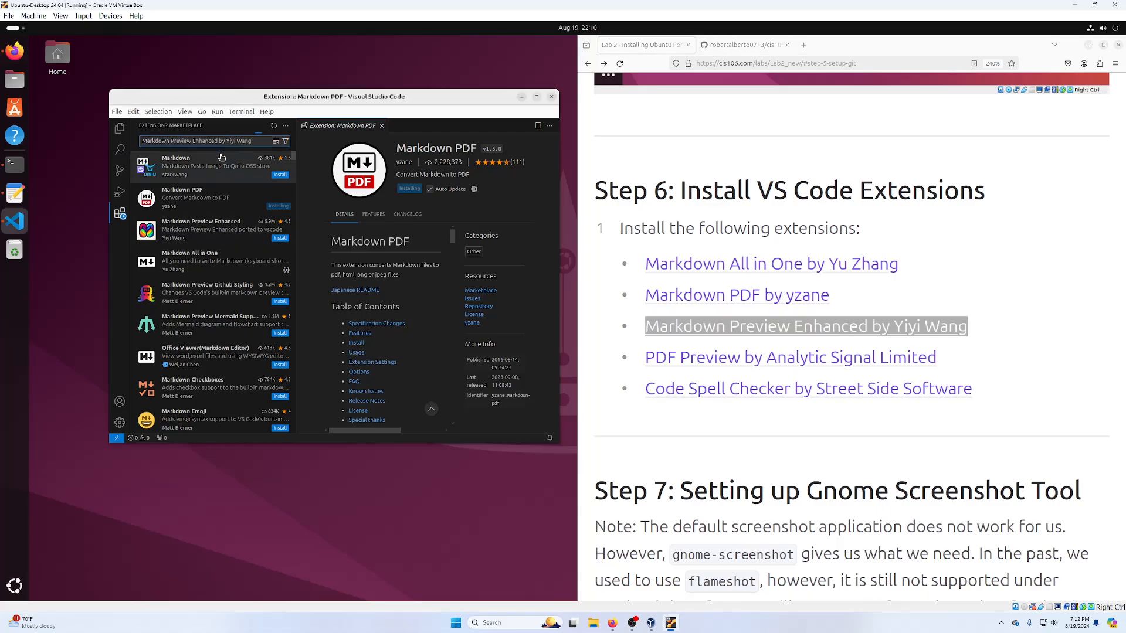
left_click(279, 175)
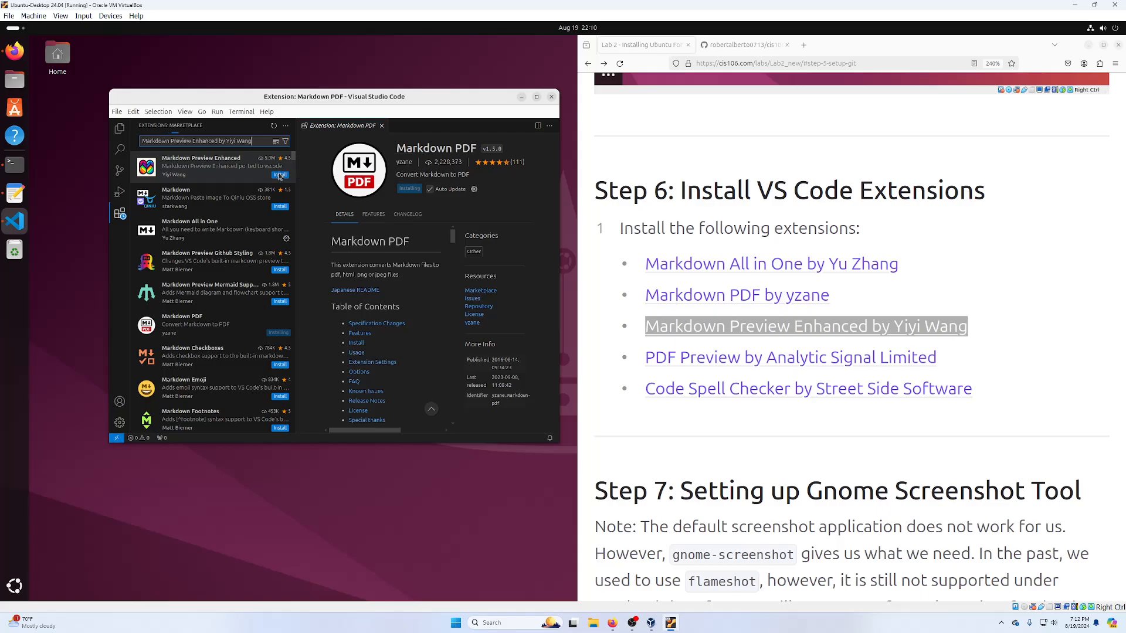
- Install the PDF Preview extension by Analytic Signal Limited
left_click_drag(971, 355, 639, 352)
key("ctrl+c")
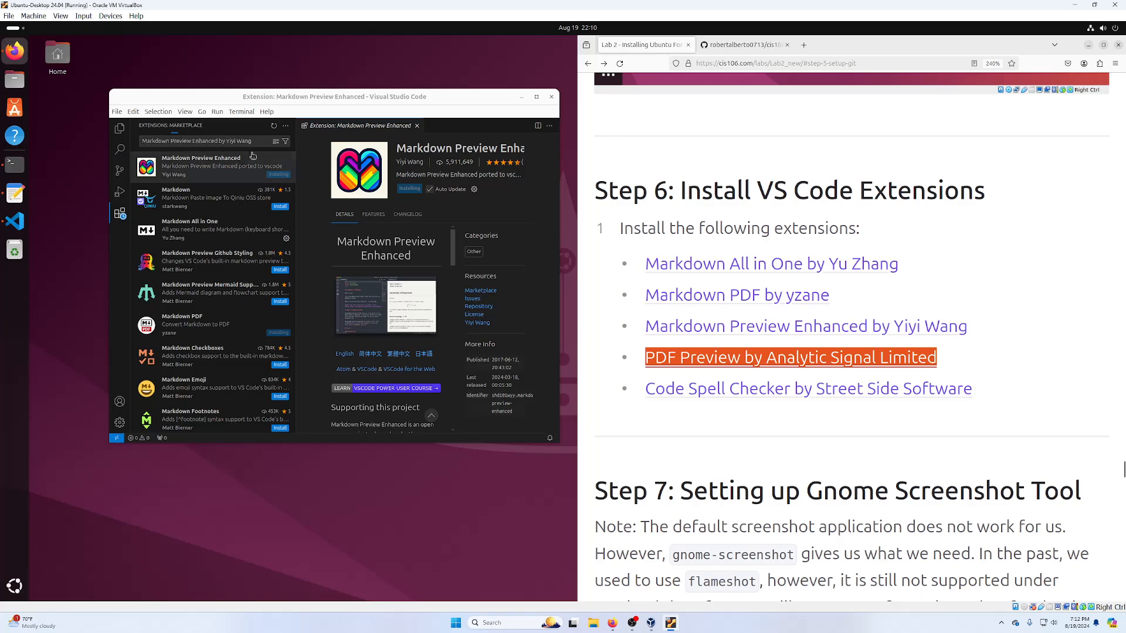
left_click(228, 141)
key("ctrl+a")
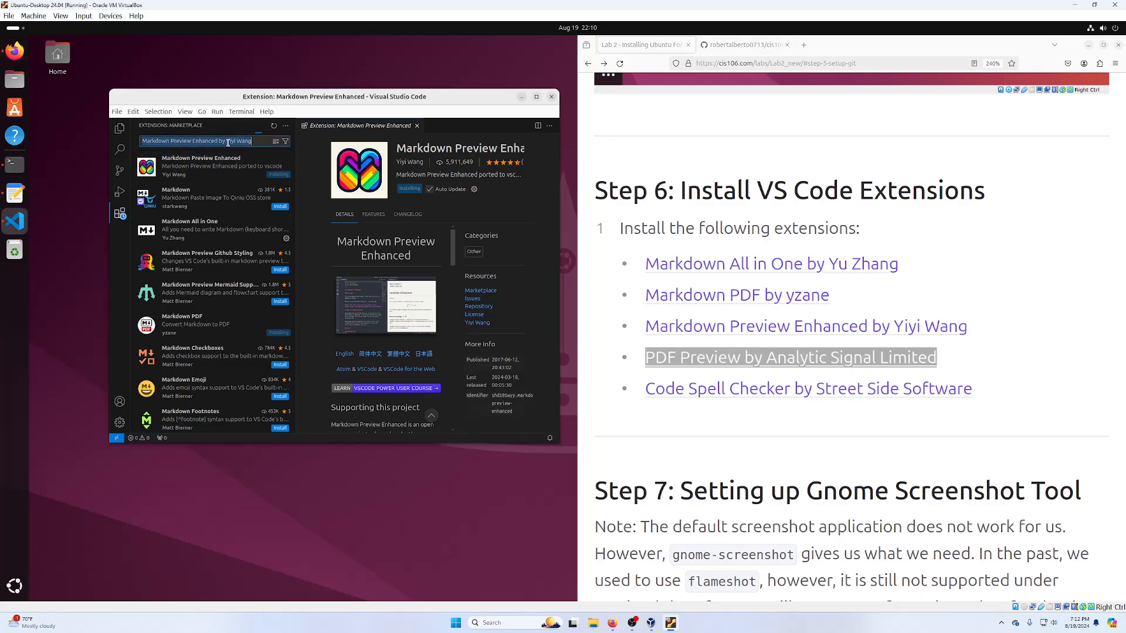
key("ctrl+v")
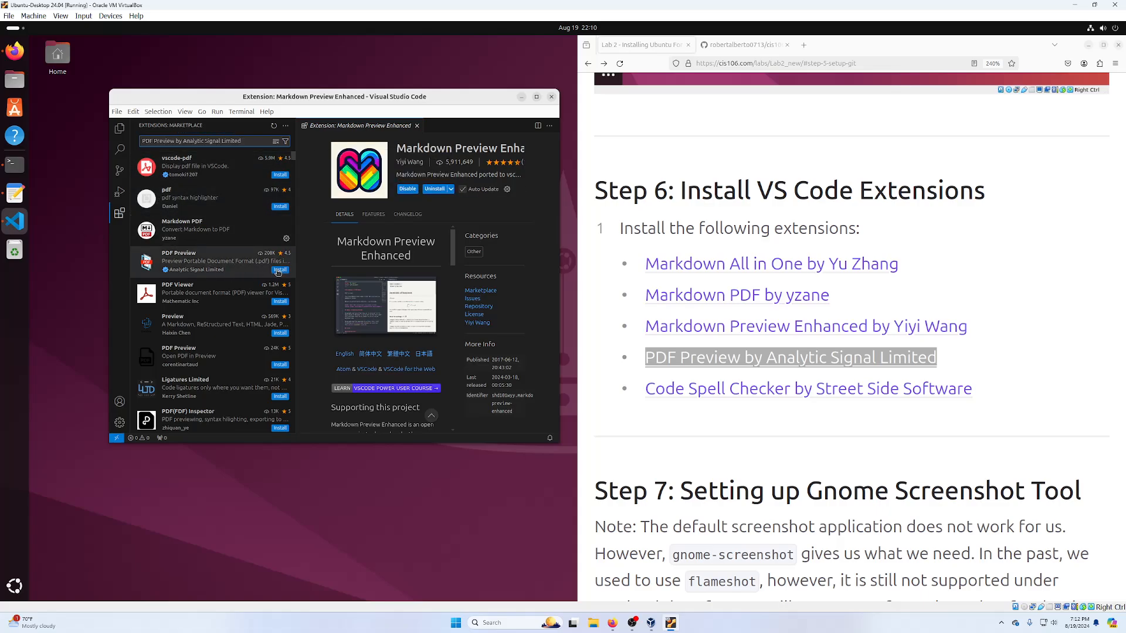
left_click(279, 270)
- Install Code Spell Checker by Street Side Software, then close VS Code
left_click_drag(973, 389, 643, 389)
key("ctrl+c")
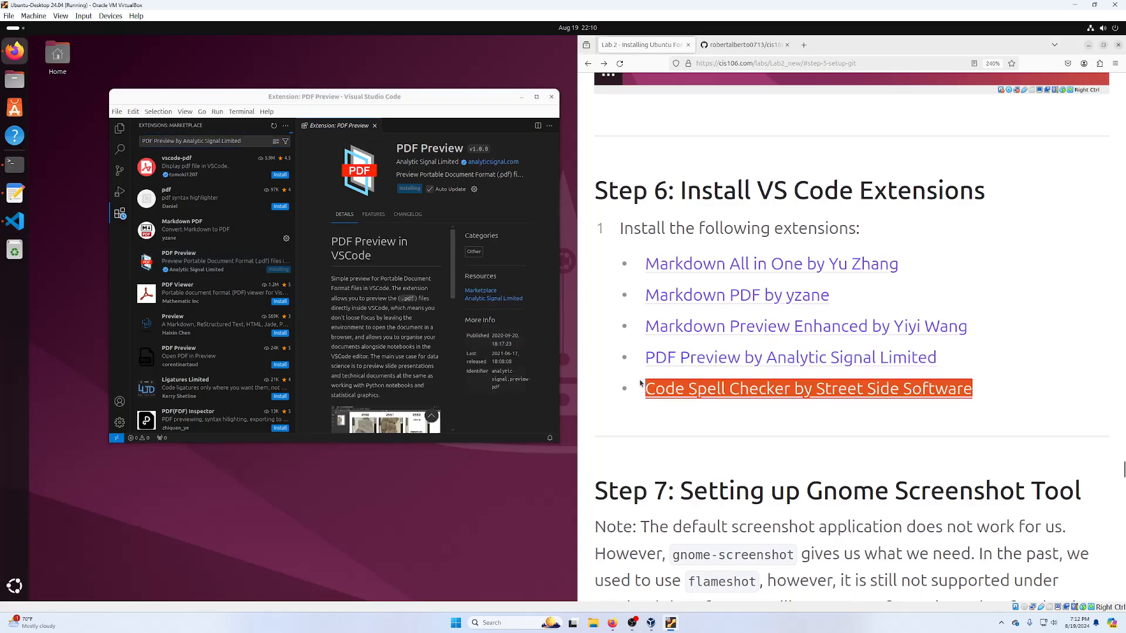
left_click(184, 141)
triple_click(184, 141)
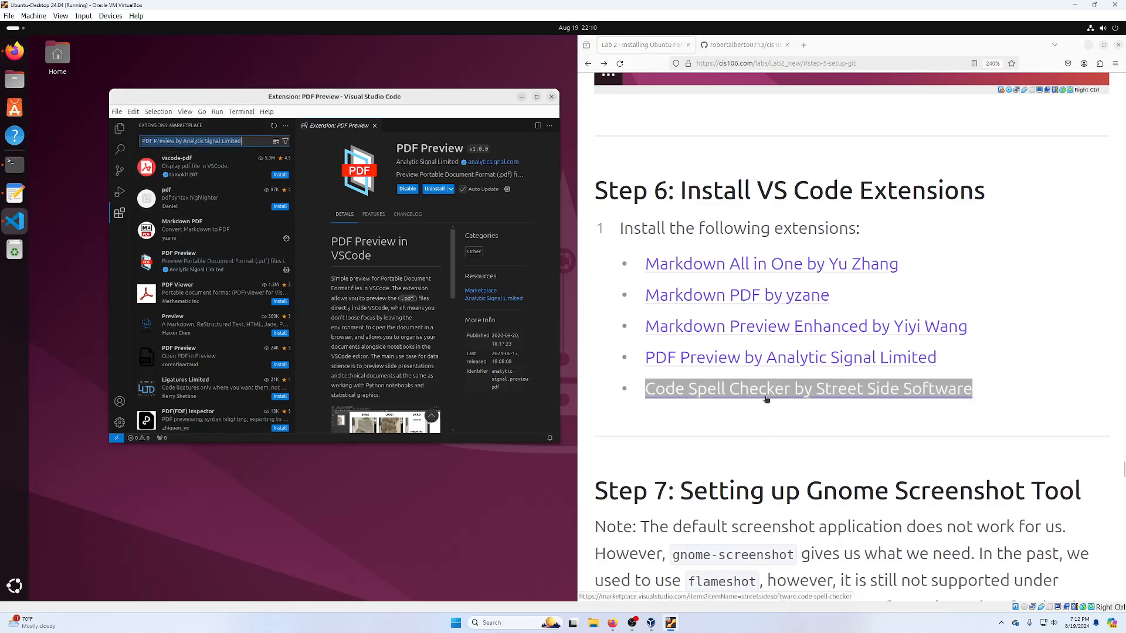
key("ctrl+v")
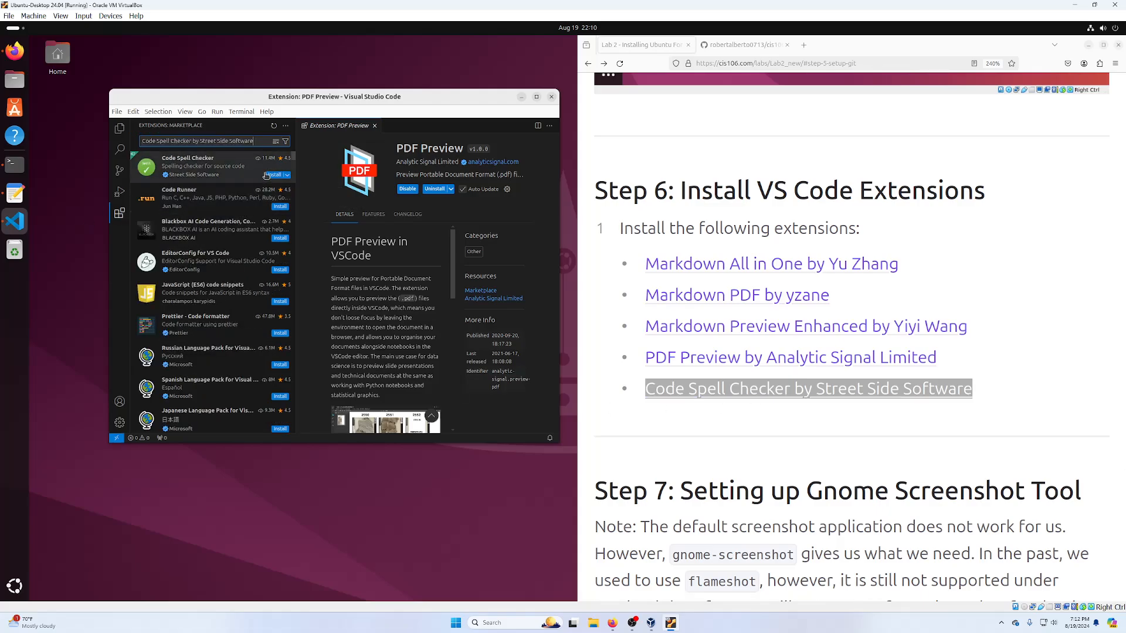
left_click(274, 175)
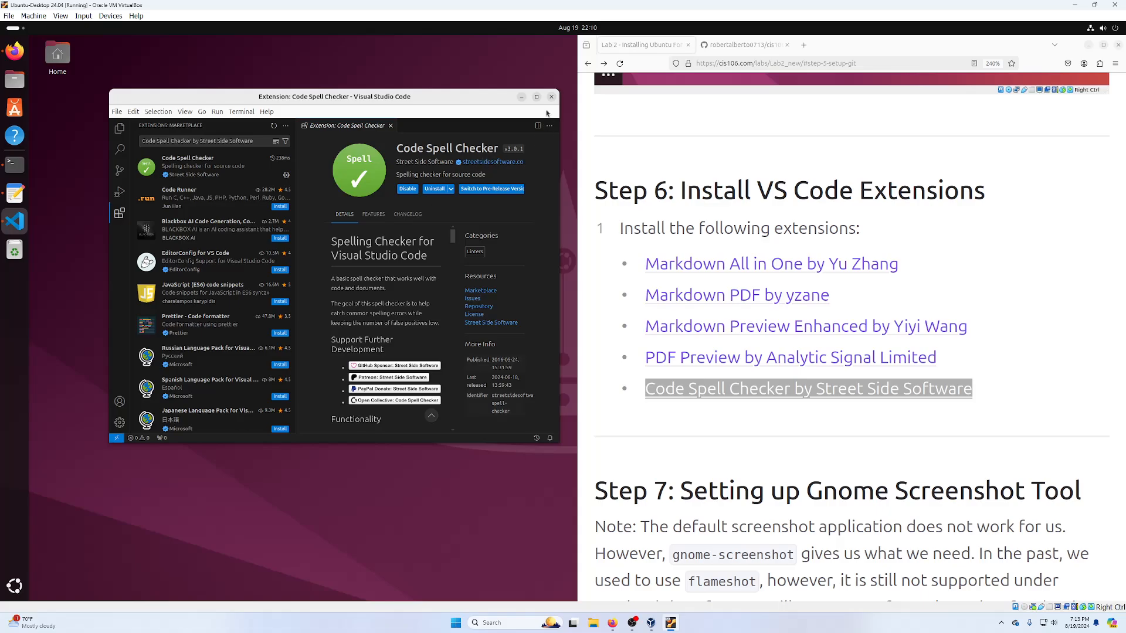
left_click(552, 97)
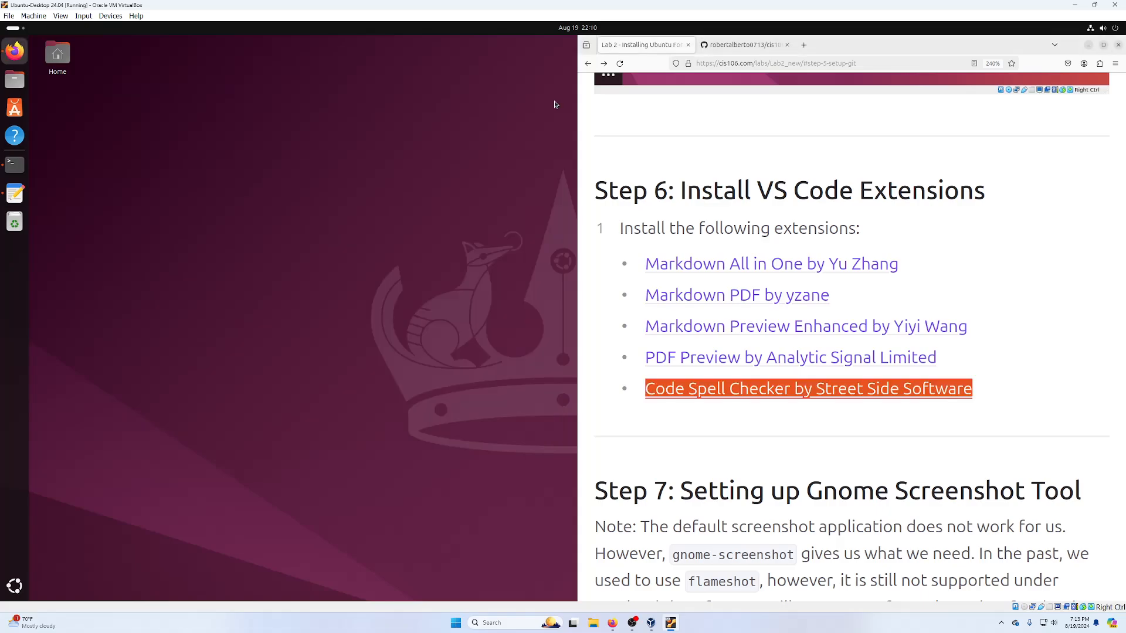
- Read Step 7's gnome-screenshot setup notes and select the 'sudo apt install gnome-screenshot -y' command
scroll(861, 232, "down", 8)
scroll(861, 232, "up", 5)
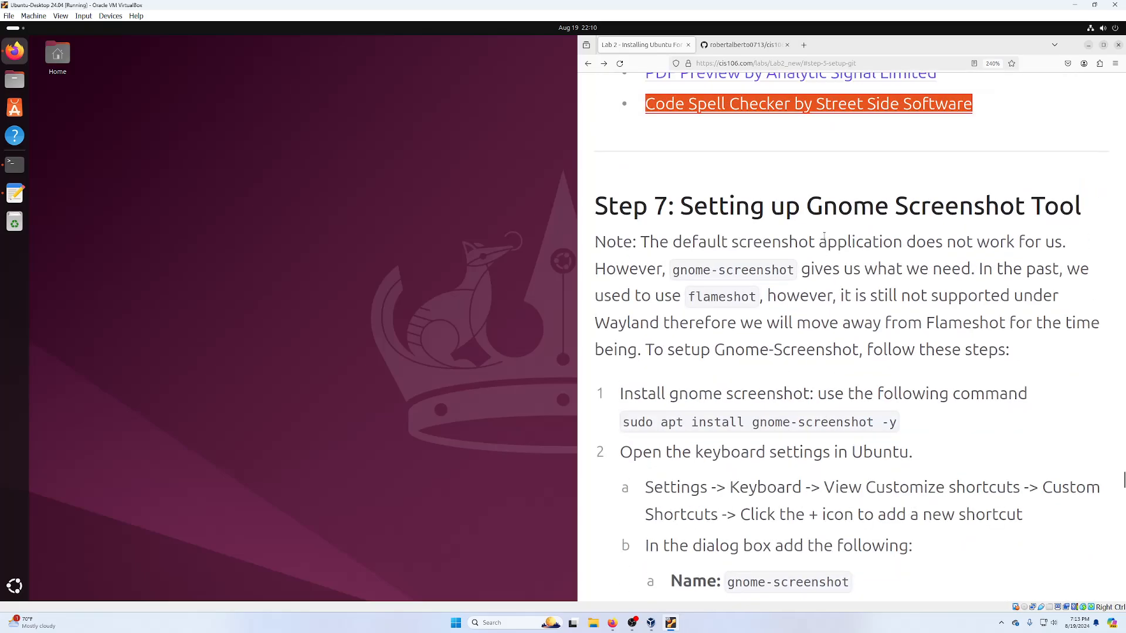
left_click_drag(765, 206, 907, 197)
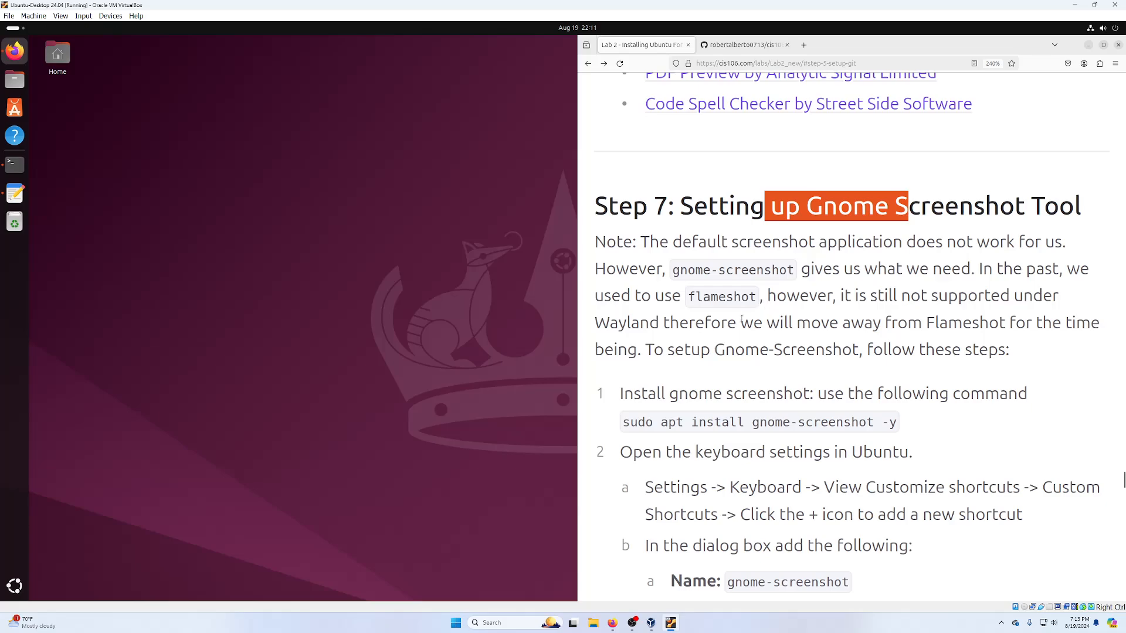
double_click(730, 296)
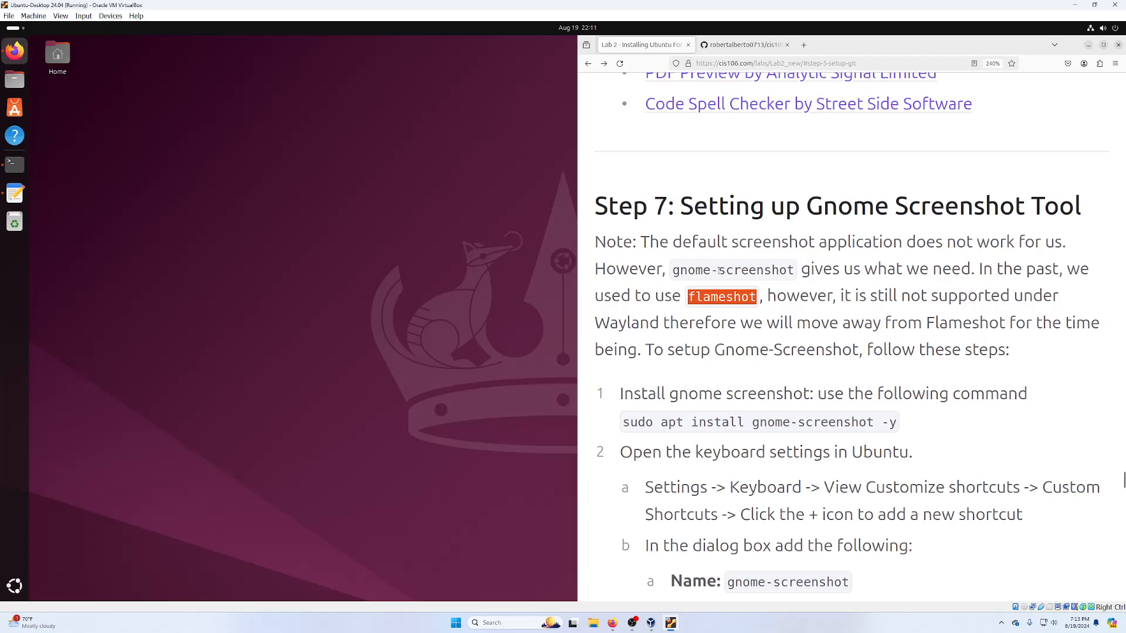
triple_click(721, 269)
double_click(721, 269)
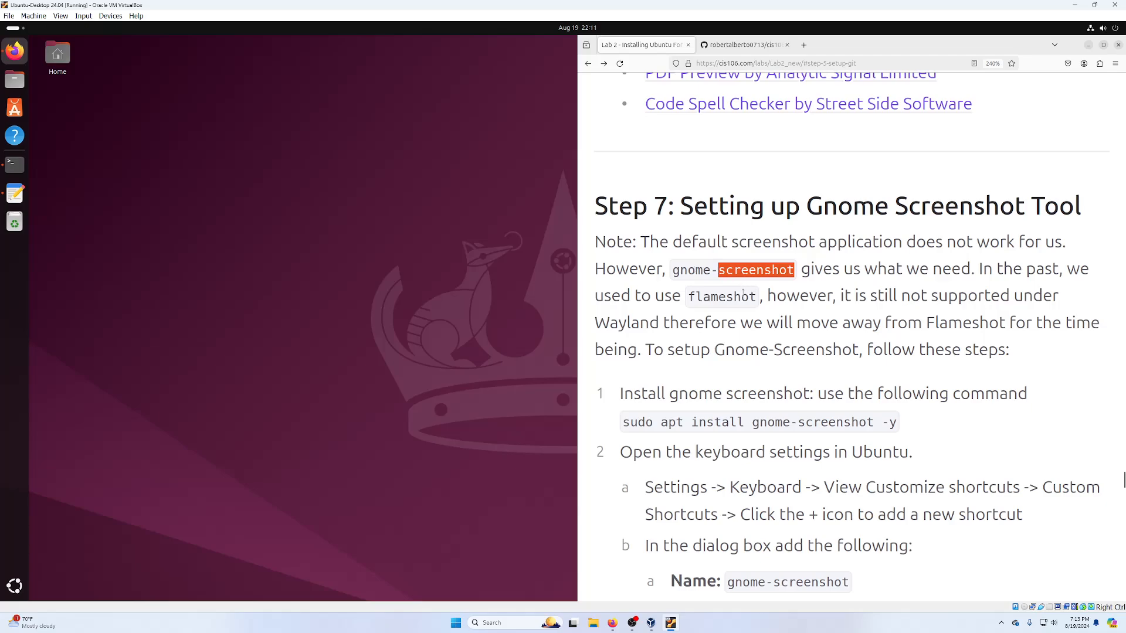
scroll(752, 322, "down", 5)
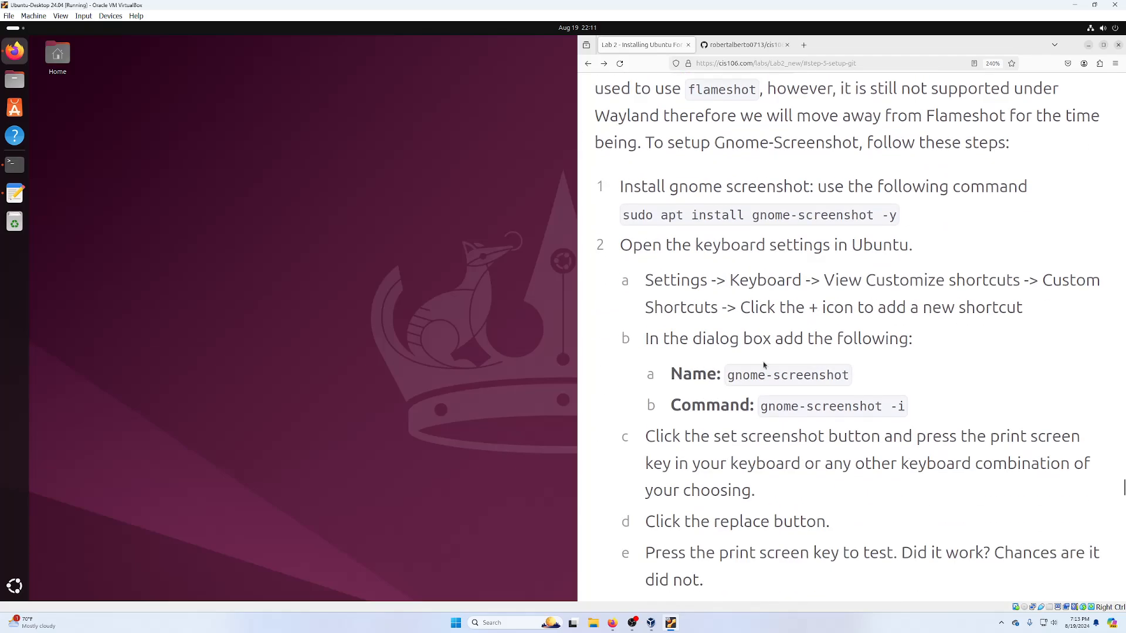
triple_click(710, 135)
key("super+c")
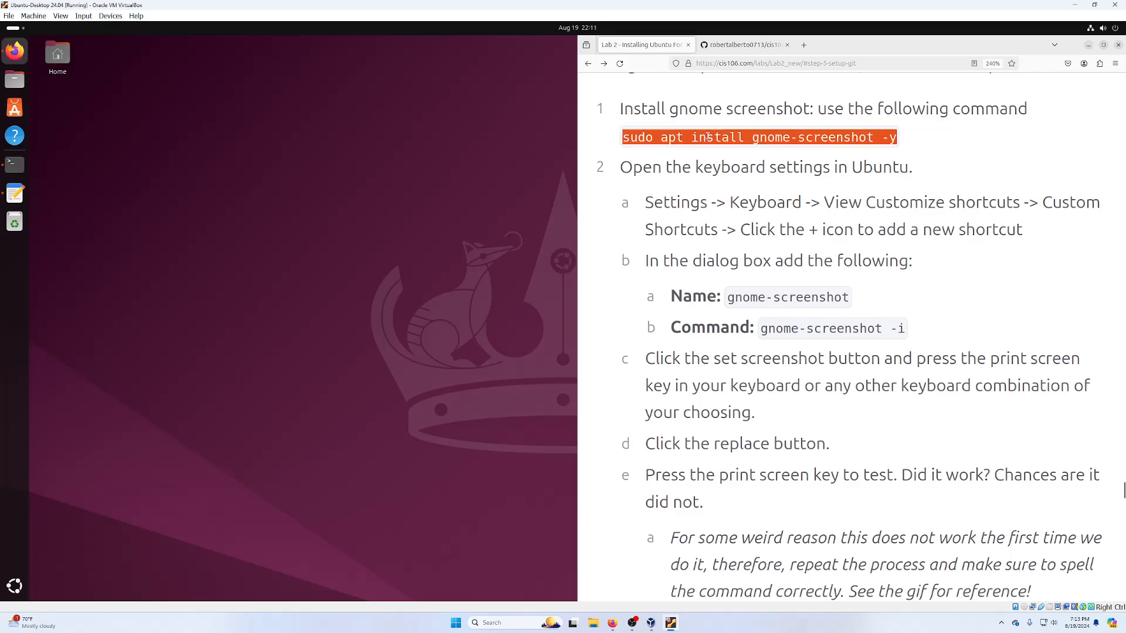
- Paste and run sudo apt install gnome-screenshot -y in the terminal
left_click(27, 170)
right_click(214, 523)
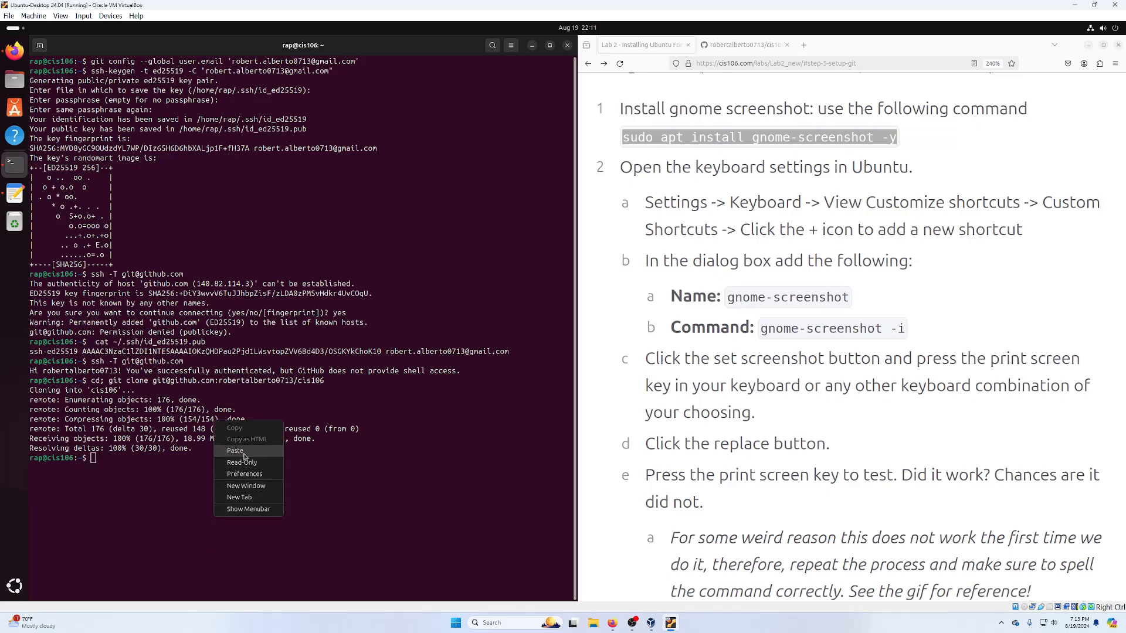
left_click(244, 452)
key("Return")
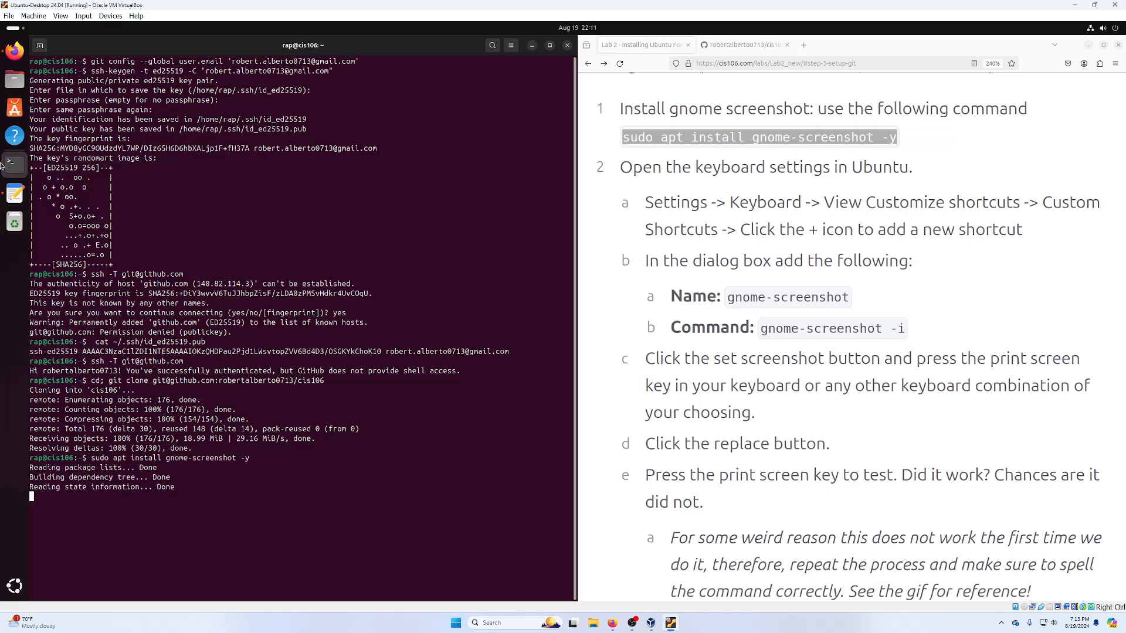
- Save the git command notes as 'github commands.txt' in Documents and close the editor
left_click(12, 193)
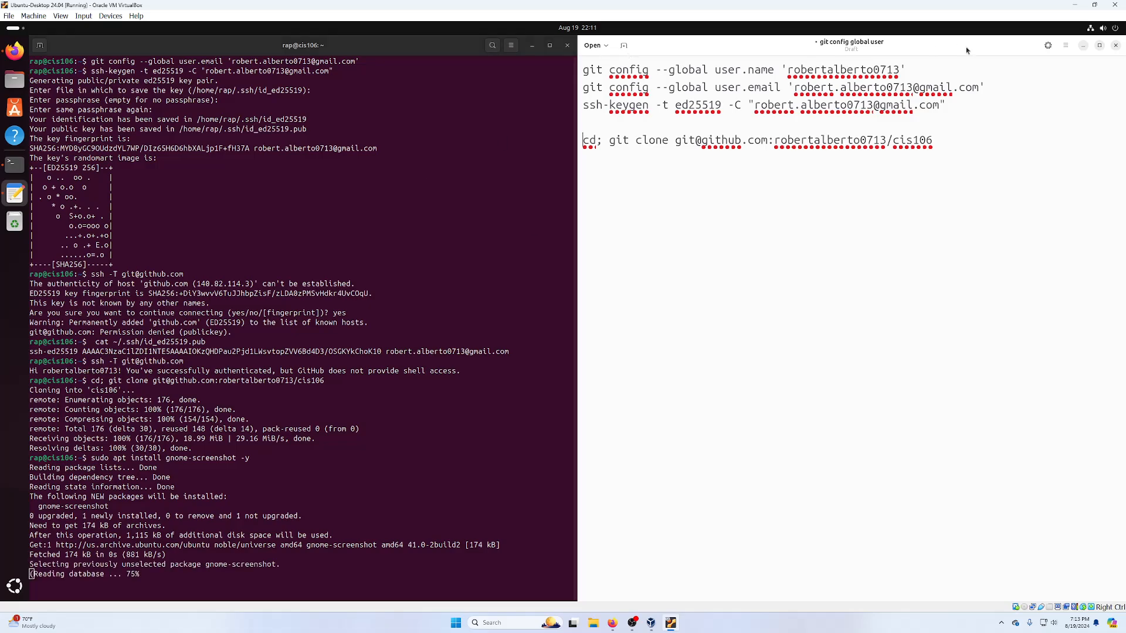
key("ctrl+s")
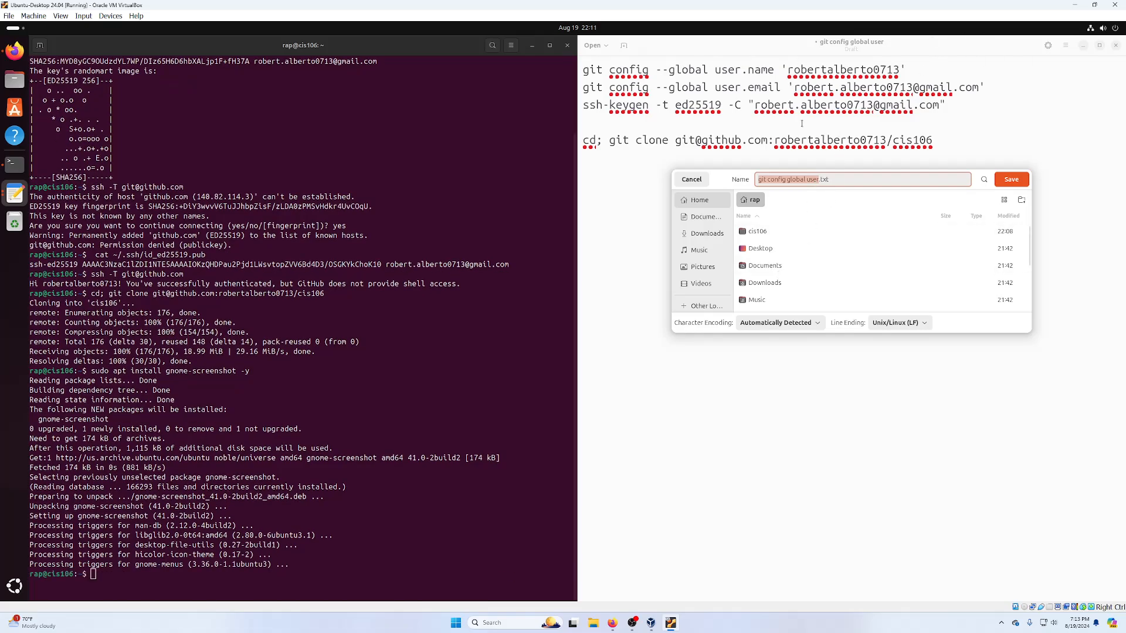
left_click(707, 217)
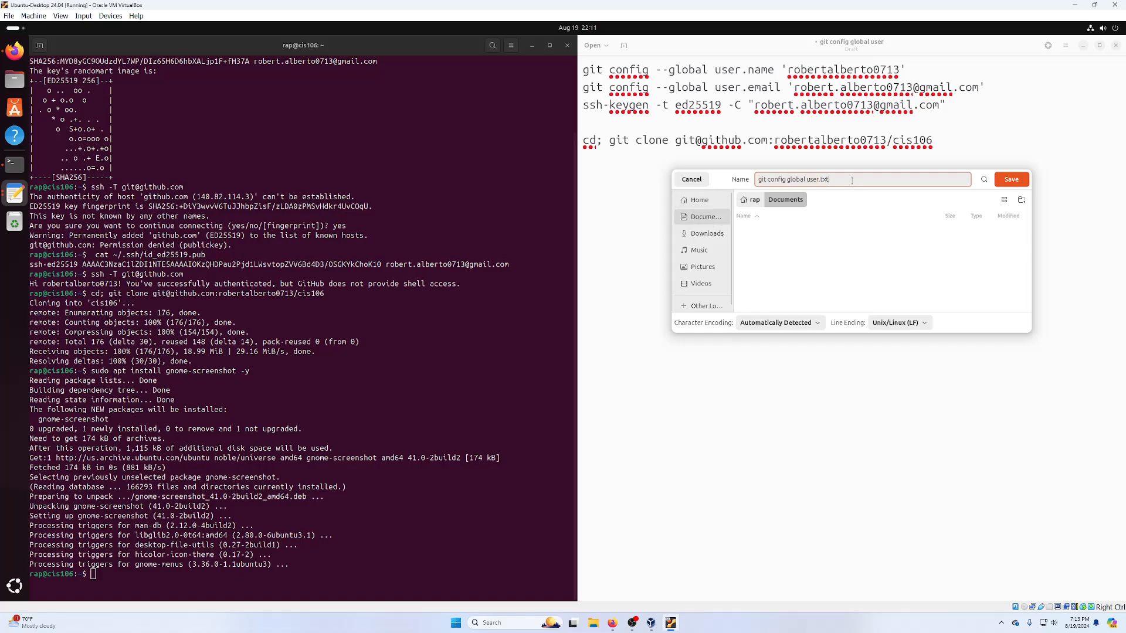
key("ctrl+a")
type("gith")
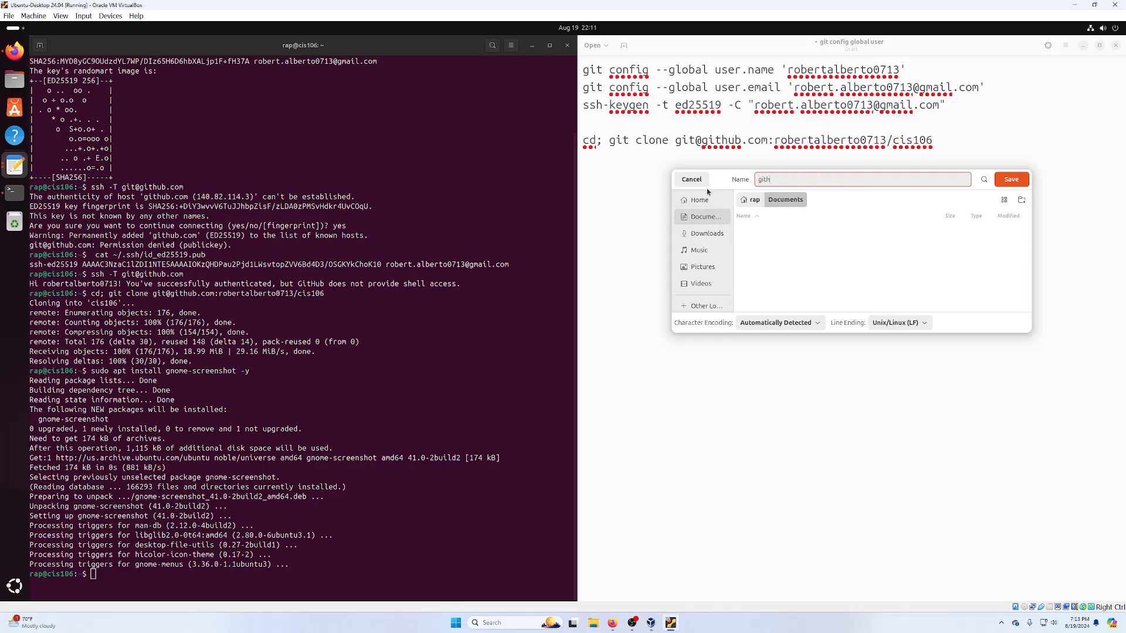
type("ub commands.txt")
key("Return")
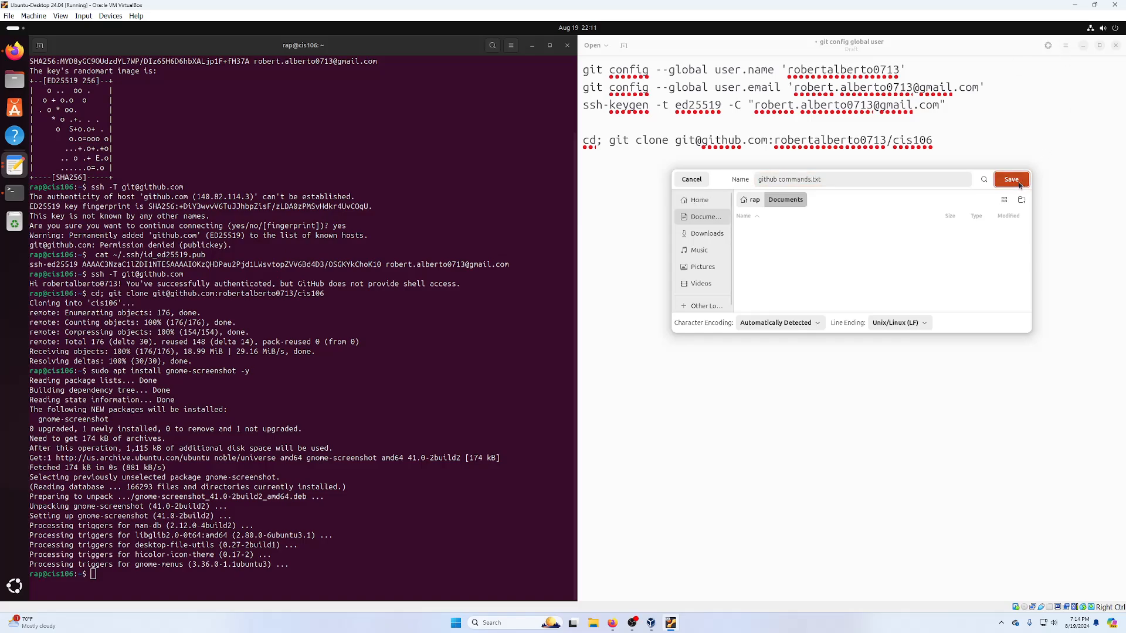
left_click(1115, 46)
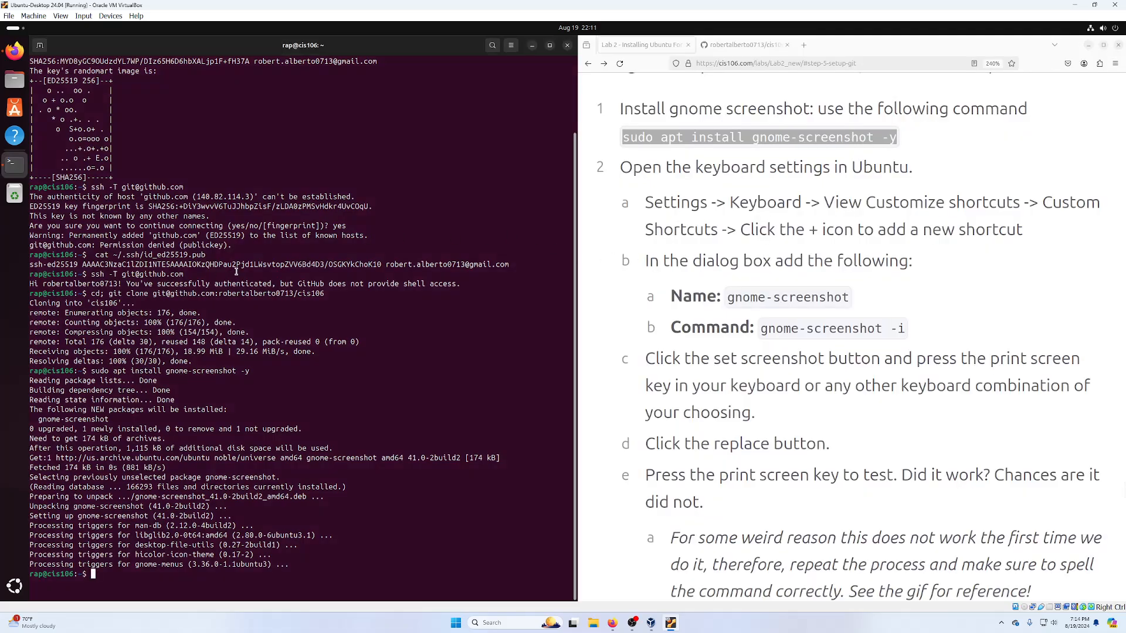
- Check the gnome-screenshot install output and open the system quick settings
left_click_drag(166, 372, 247, 371)
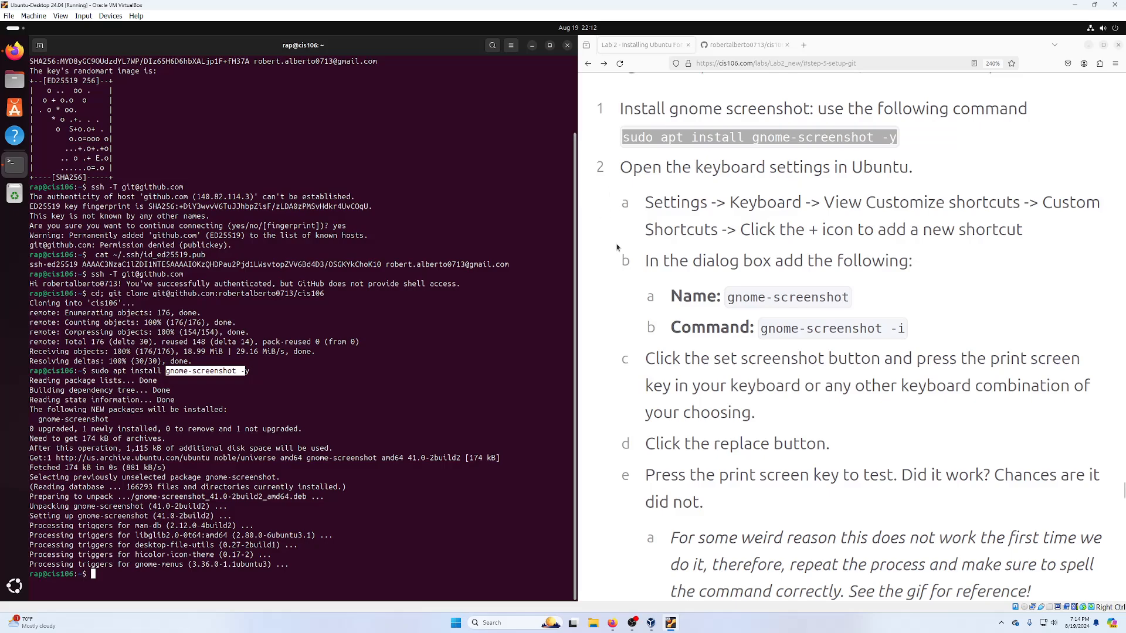
left_click(595, 322)
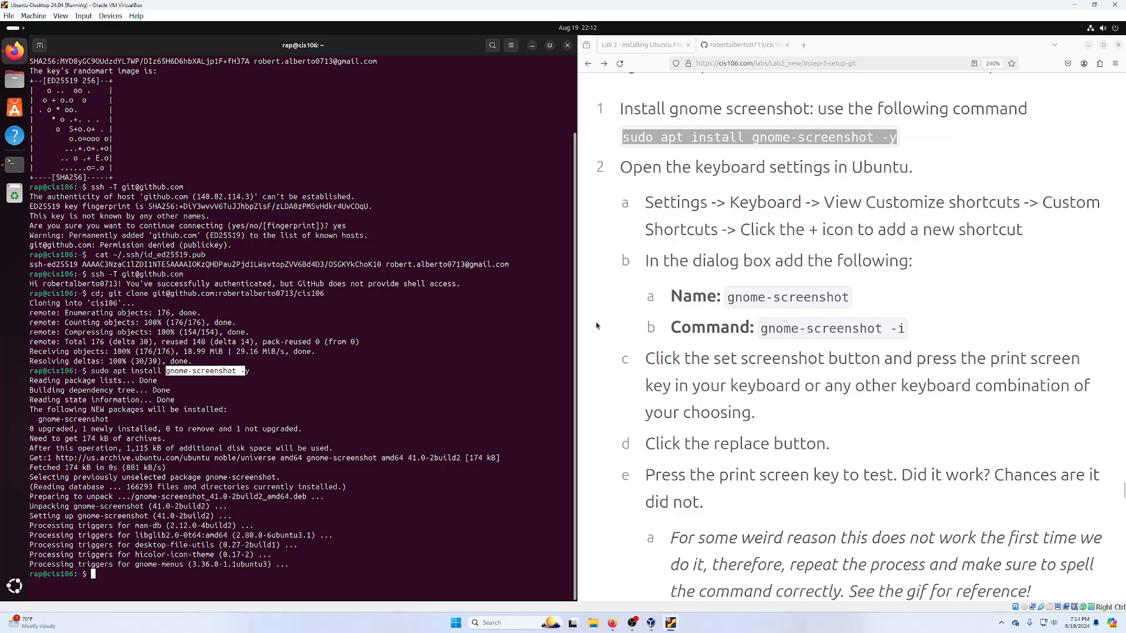
left_click(1104, 33)
- Open the Add Custom Shortcut dialog via Settings > Keyboard > View and Customize Shortcuts > Custom Shortcuts
left_click(992, 61)
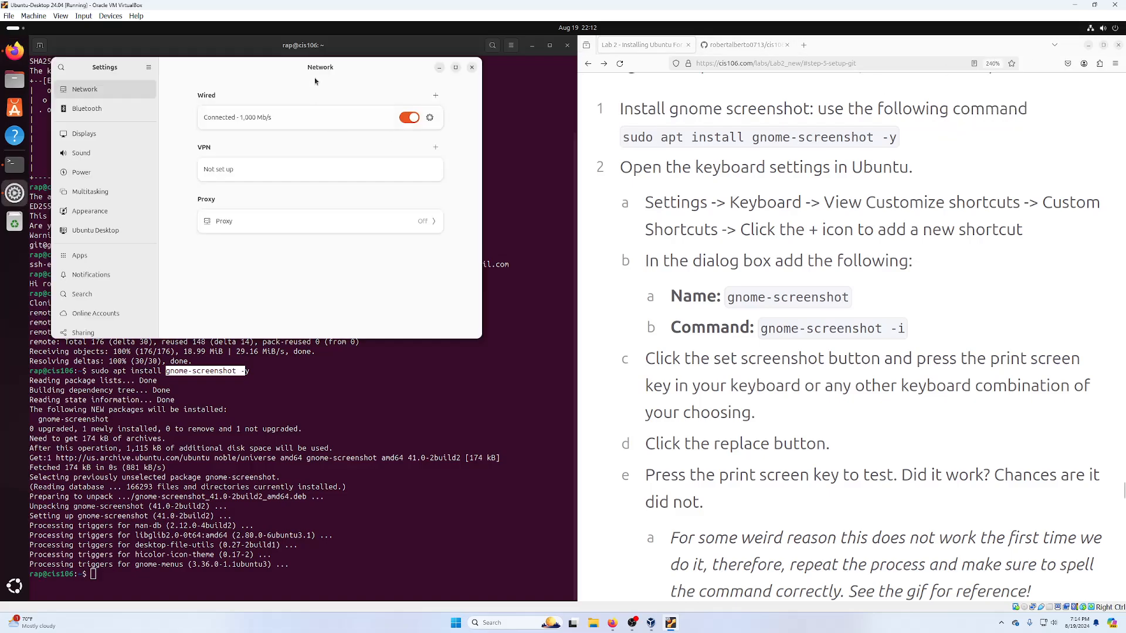
scroll(92, 286, "down", 5)
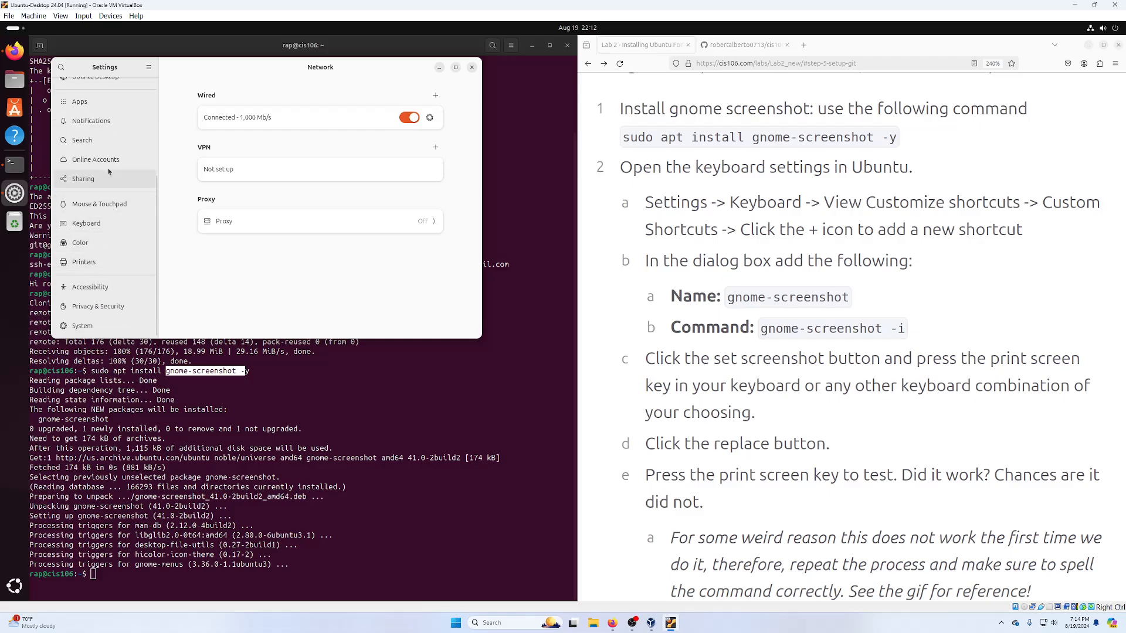
left_click(89, 224)
scroll(362, 255, "down", 2)
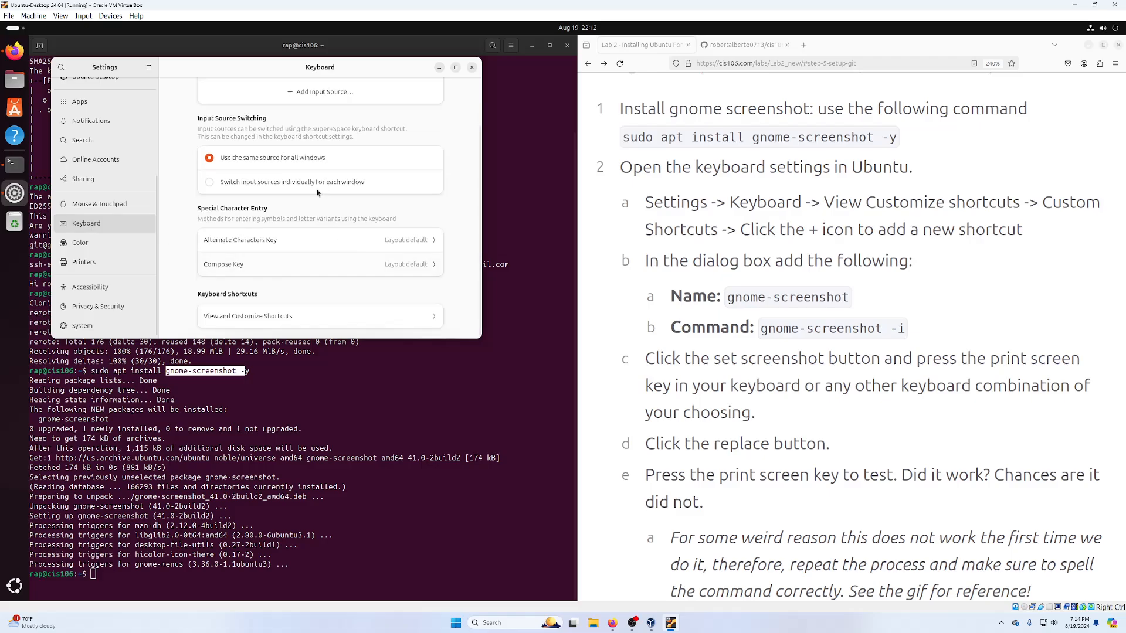
left_click(246, 316)
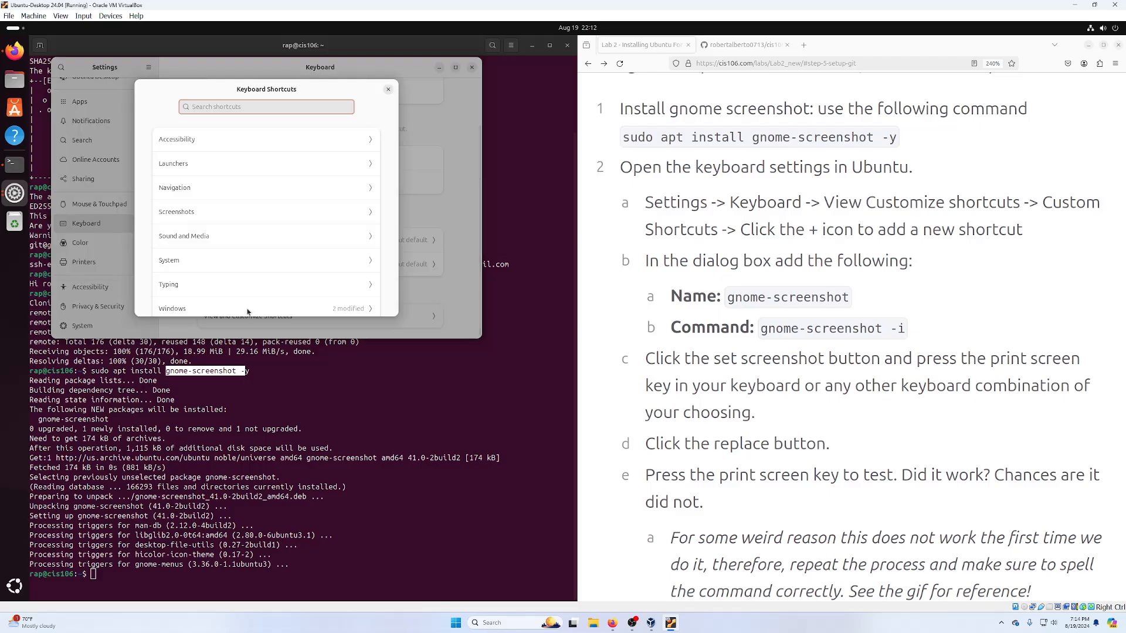
scroll(311, 223, "down", 2)
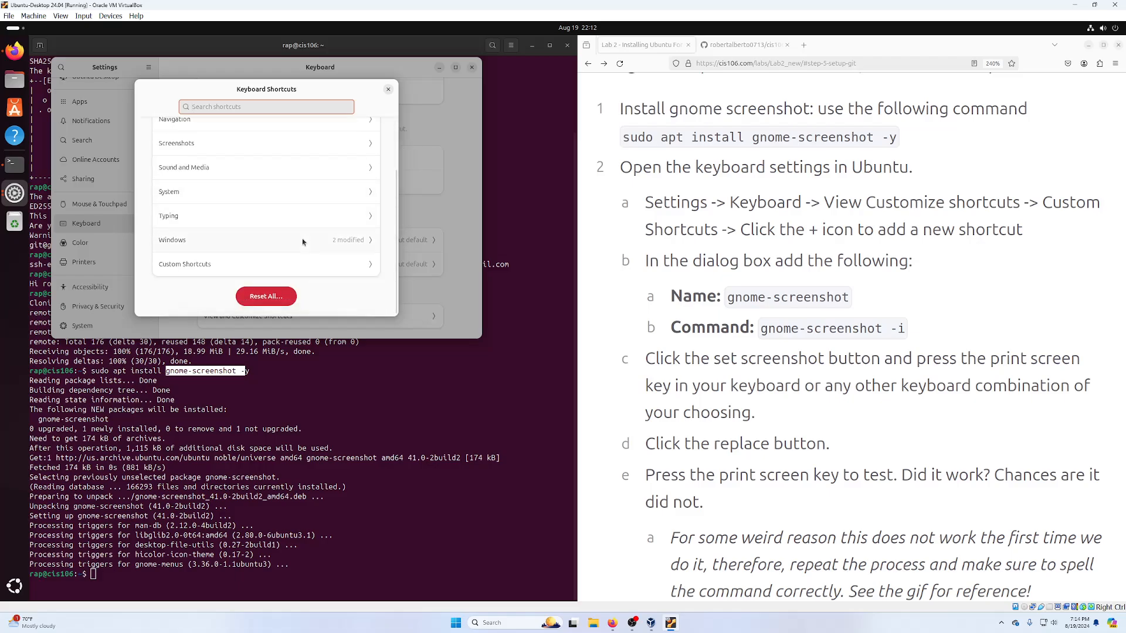
left_click(225, 264)
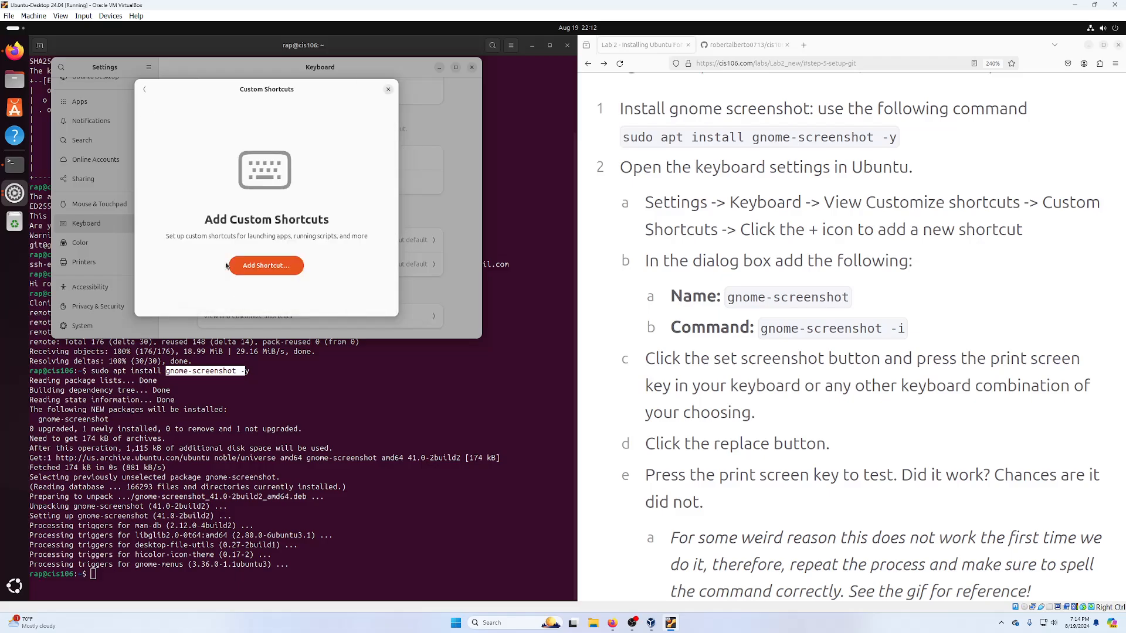
left_click(257, 266)
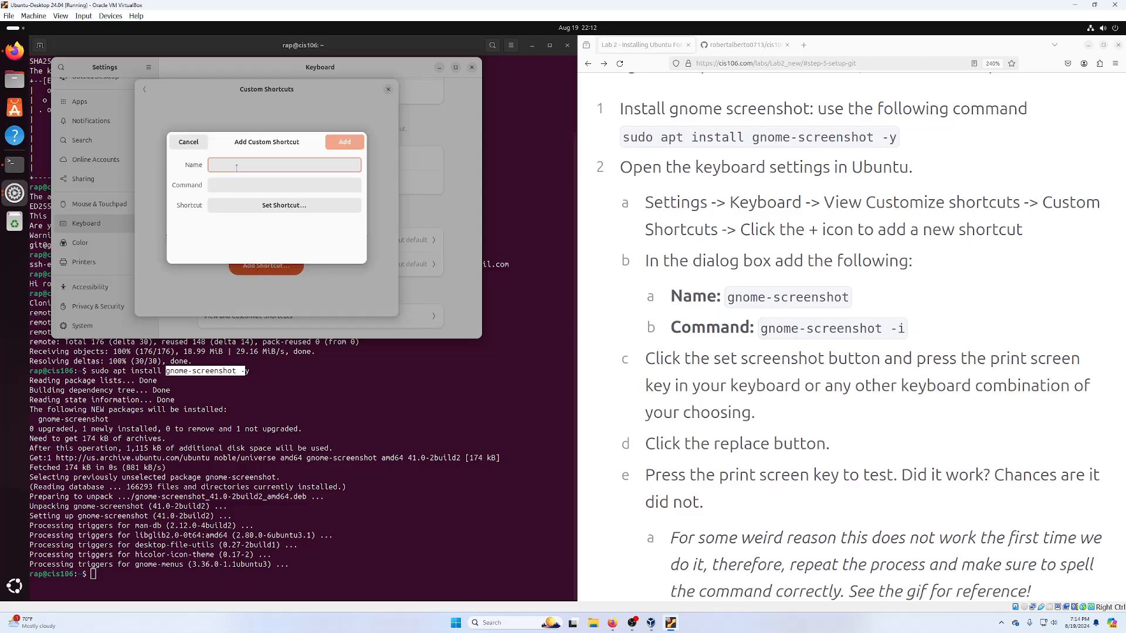
- Create a gnome-screenshot shortcut running gnome-screenshot on Print, replacing the existing binding, then test it
type("gnome-screenshot")
left_click(282, 184)
type("gnom")
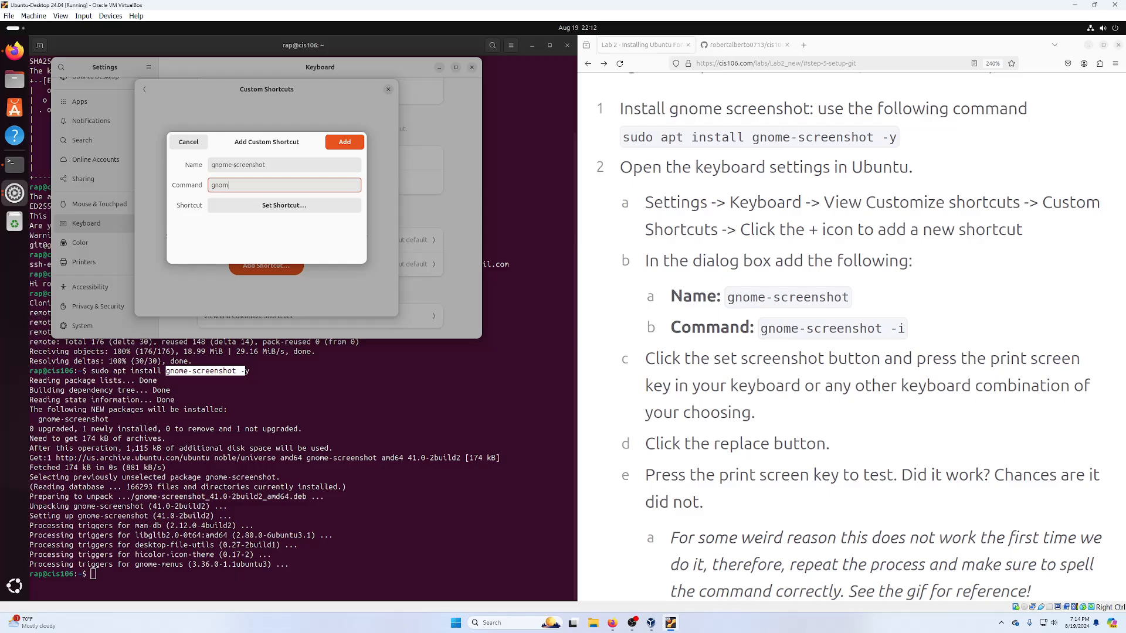
type("e-screenshot -i")
left_click(287, 206)
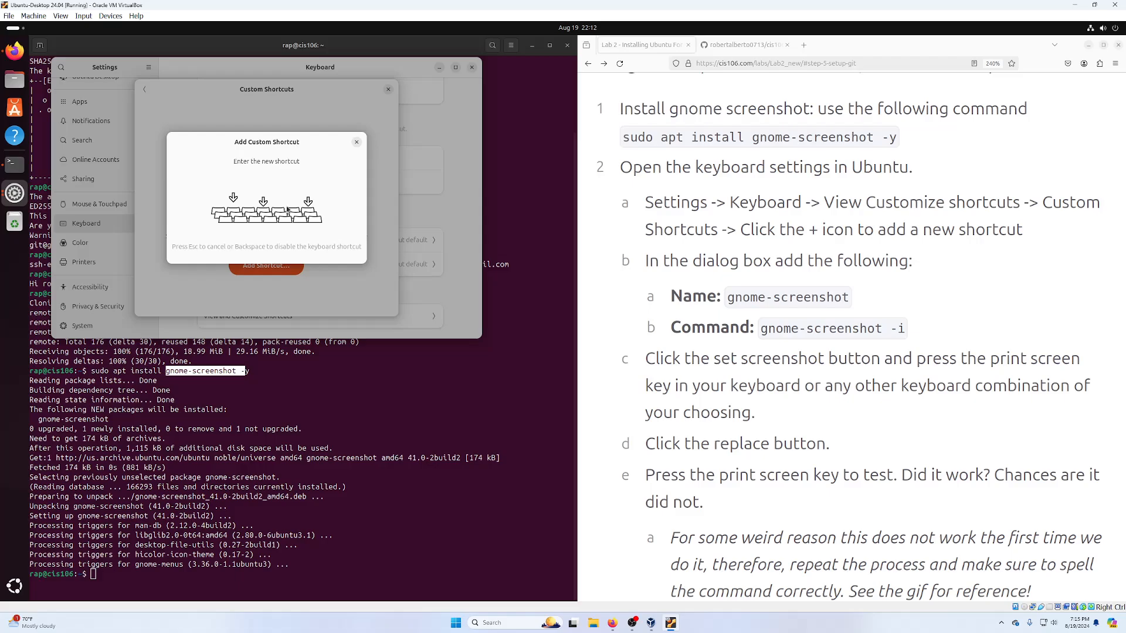
key("Print")
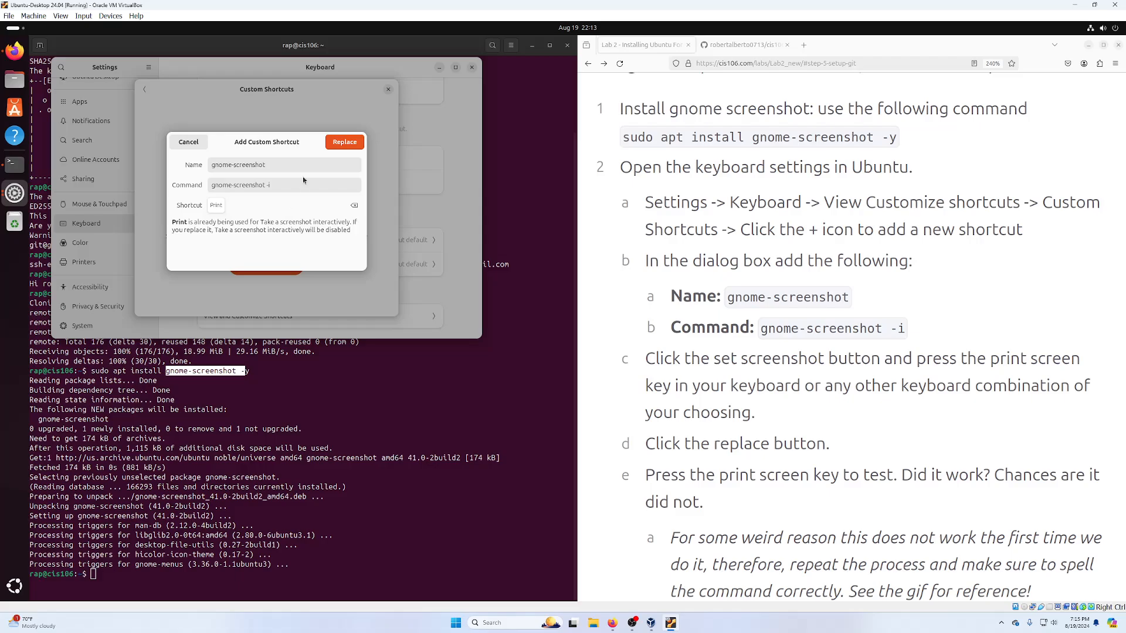
left_click(343, 142)
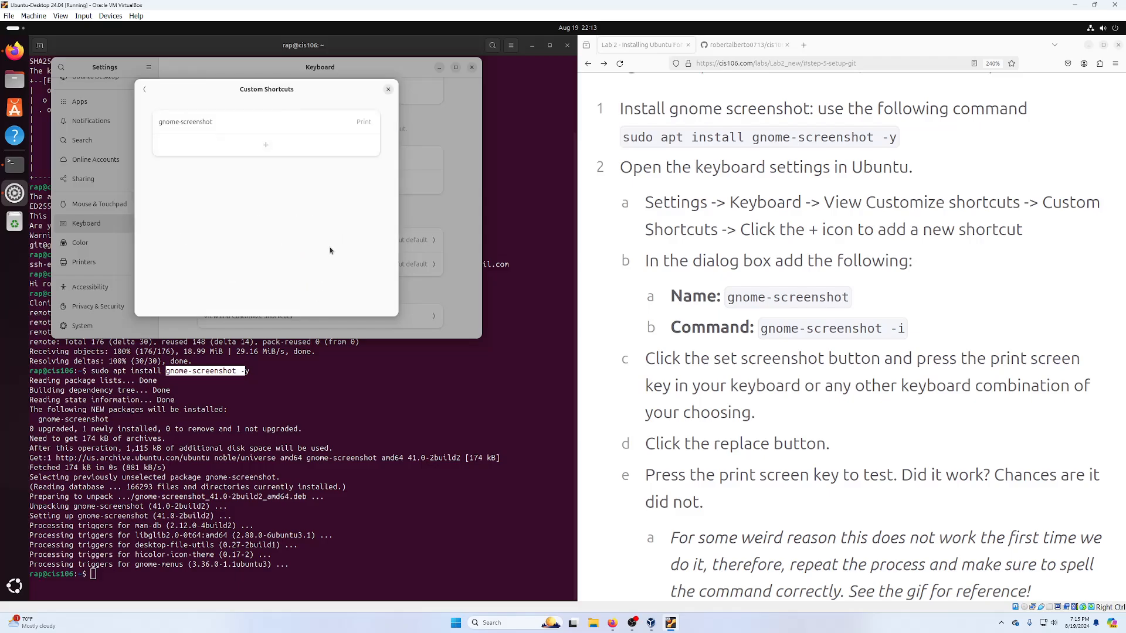
key("Print")
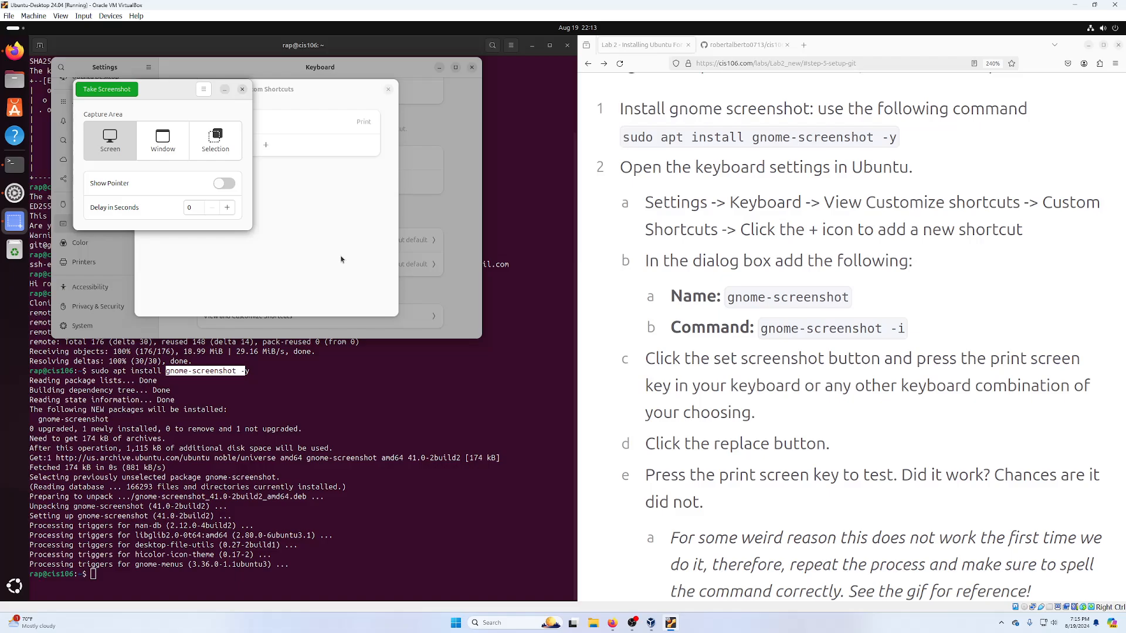
- Take a Selection screenshot of the lab page, cancel the capture, and close Take Screenshot
left_click(218, 136)
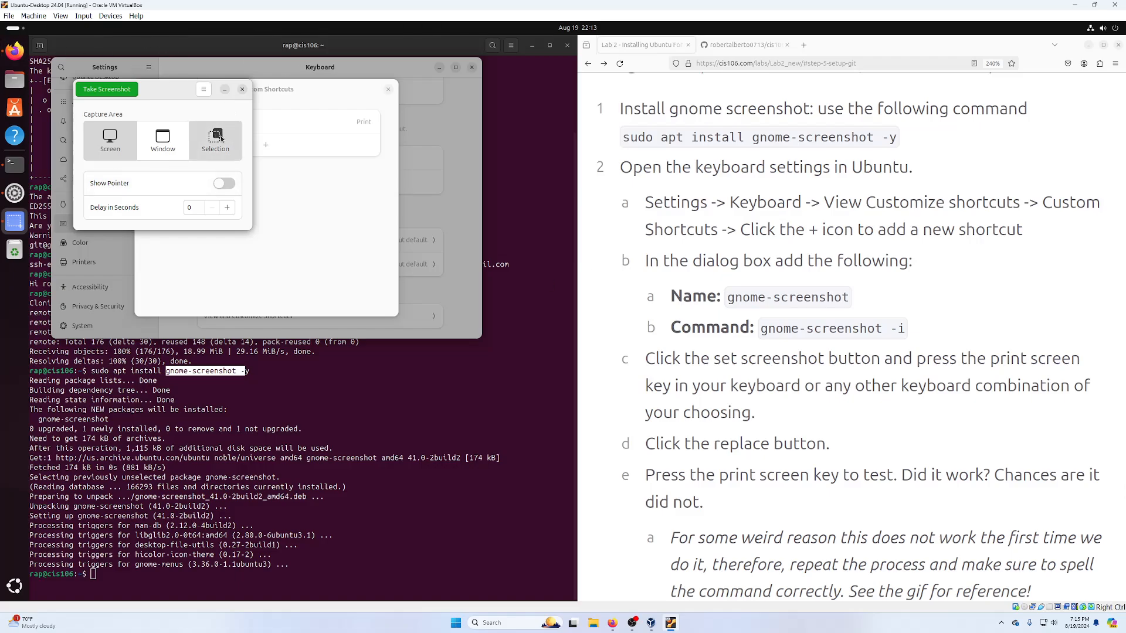
left_click(120, 91)
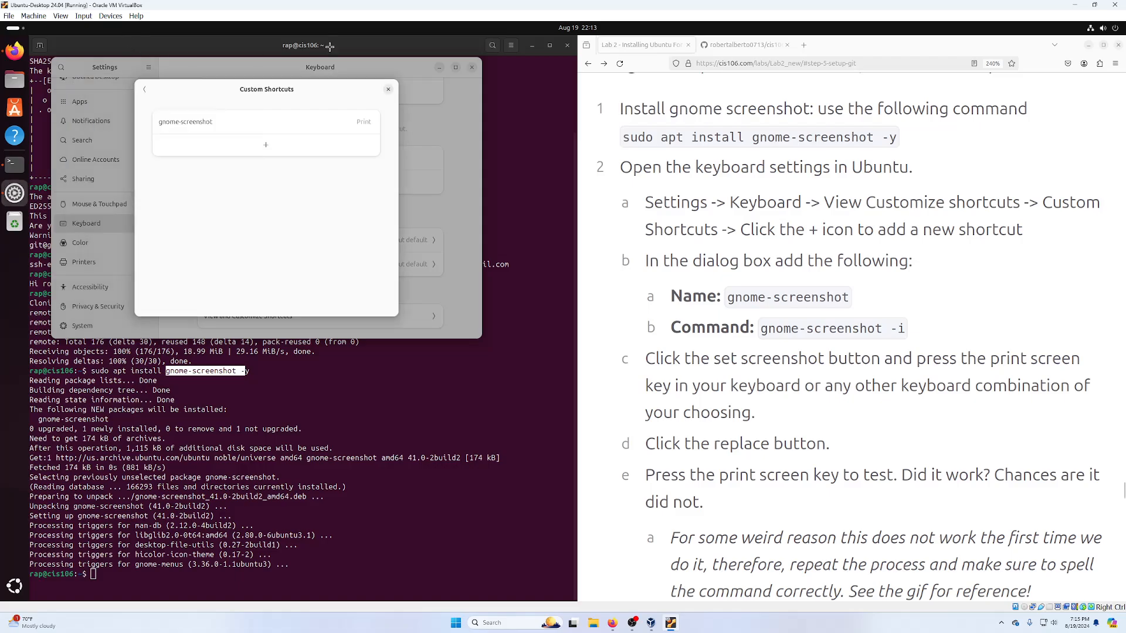
left_click_drag(476, 60, 1046, 387)
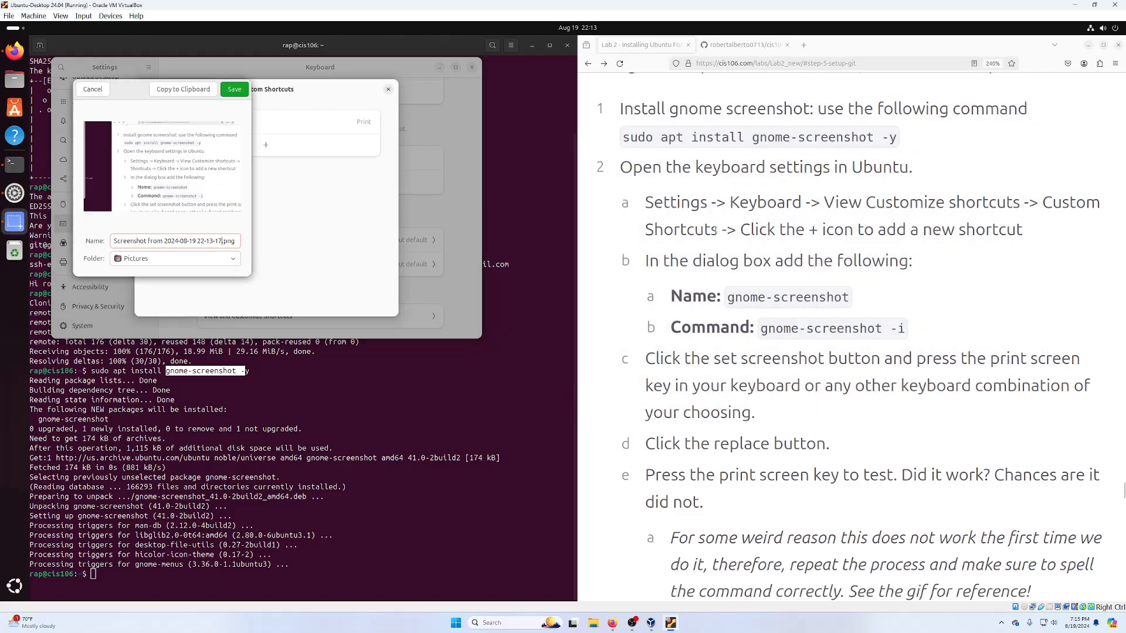
left_click(88, 96)
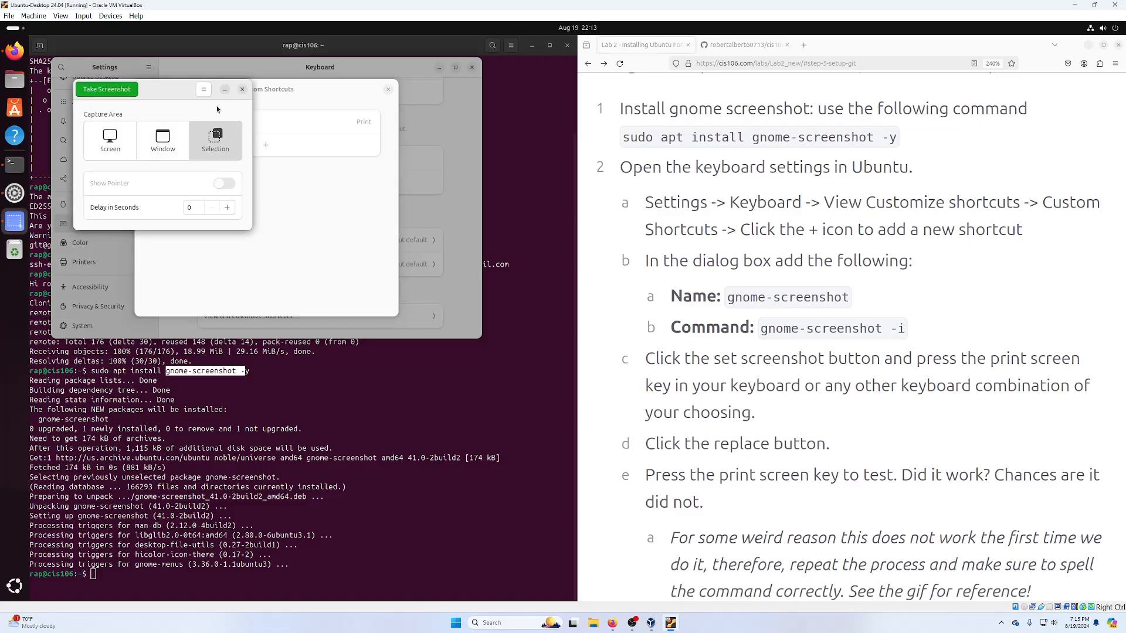
left_click(242, 89)
left_click(247, 123)
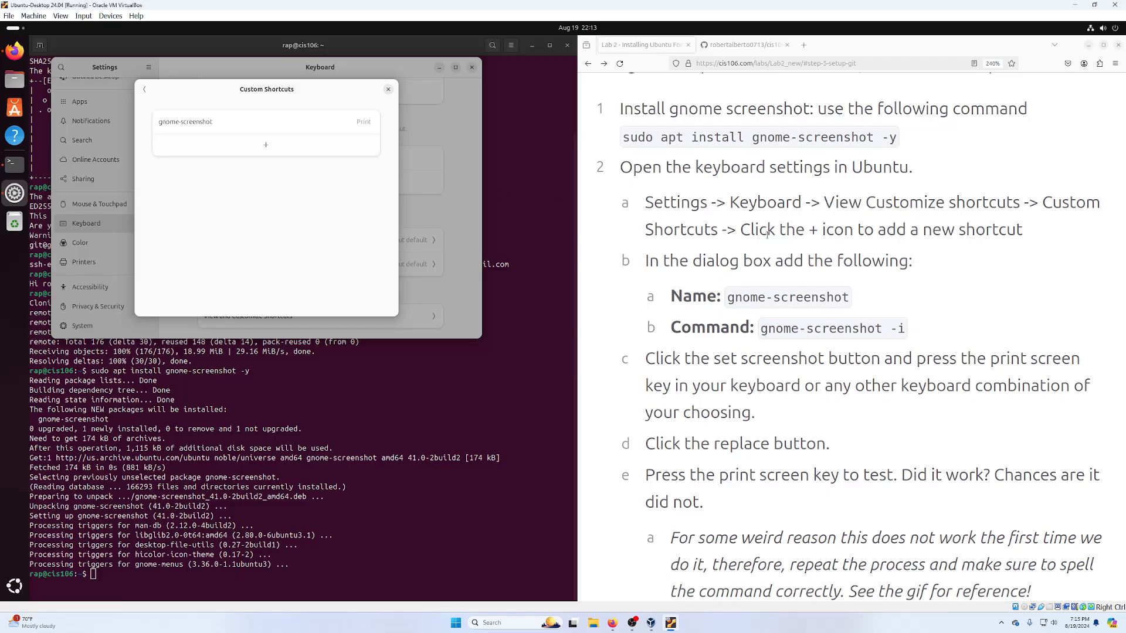
- Close the Custom Shortcuts dialog and the Keyboard Settings window
scroll(860, 290, "down", 5)
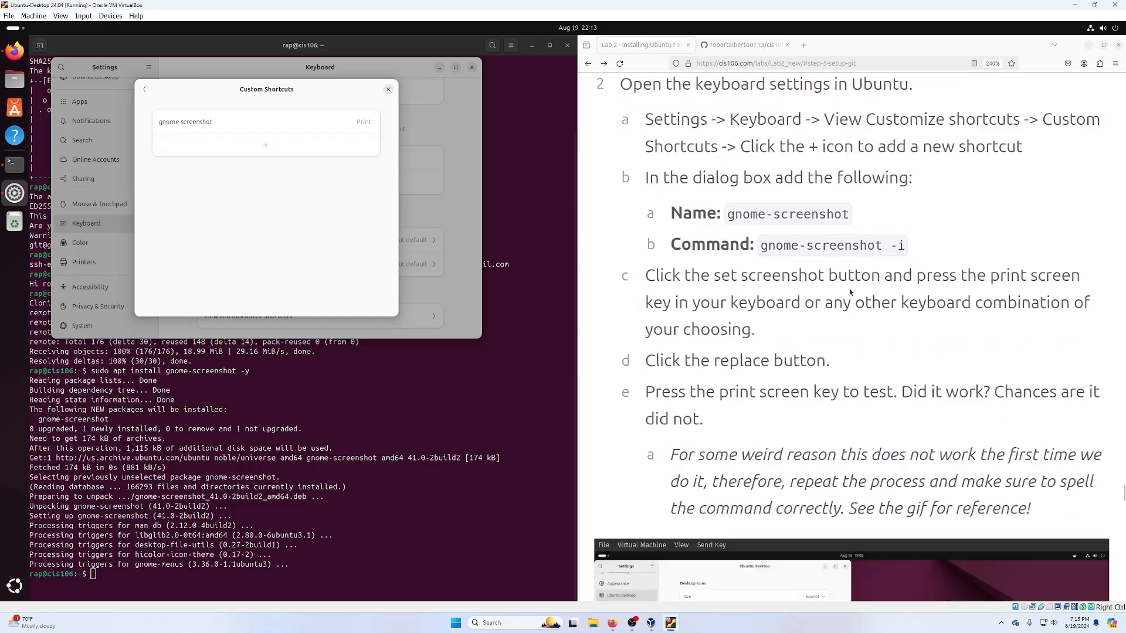
scroll(839, 284, "down", 5)
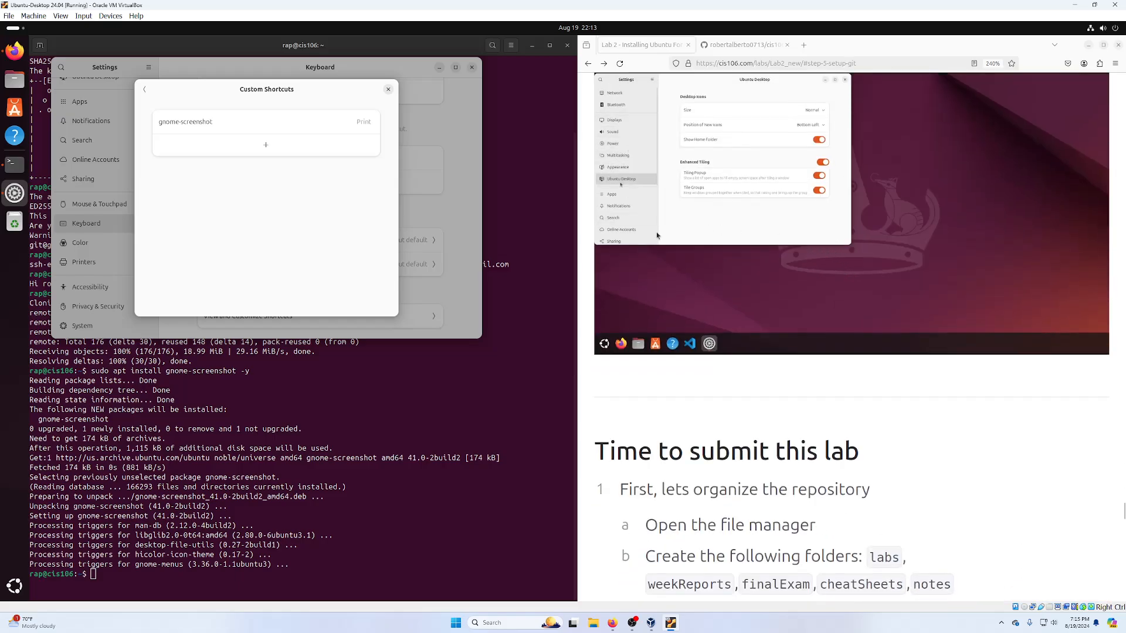
scroll(819, 518, "up", 5)
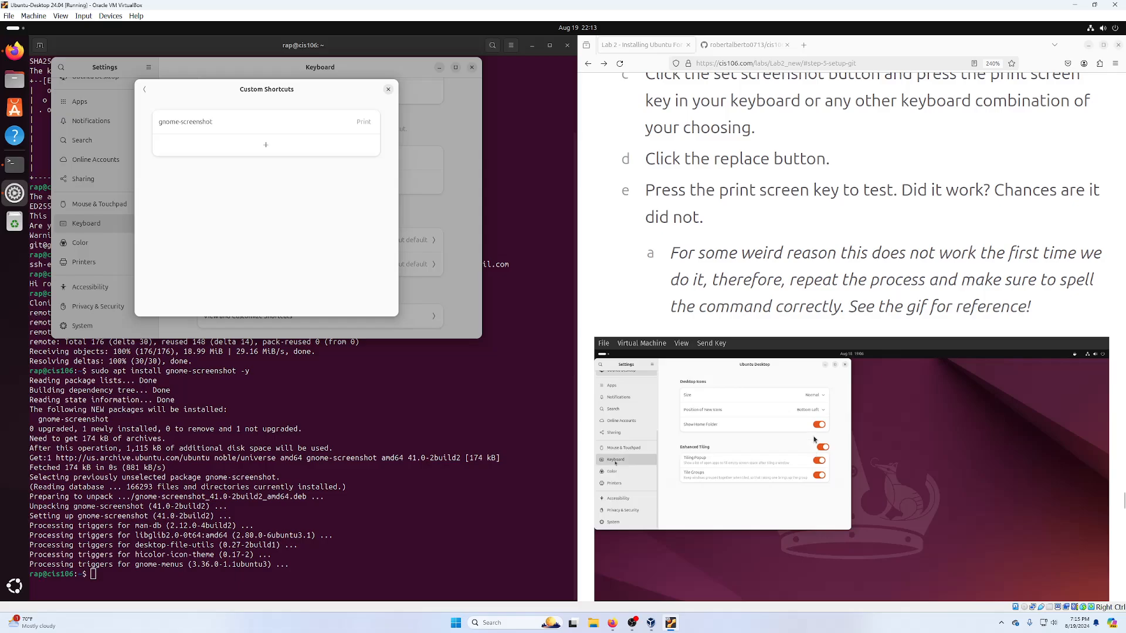
scroll(851, 373, "down", 10)
scroll(850, 373, "up", 3)
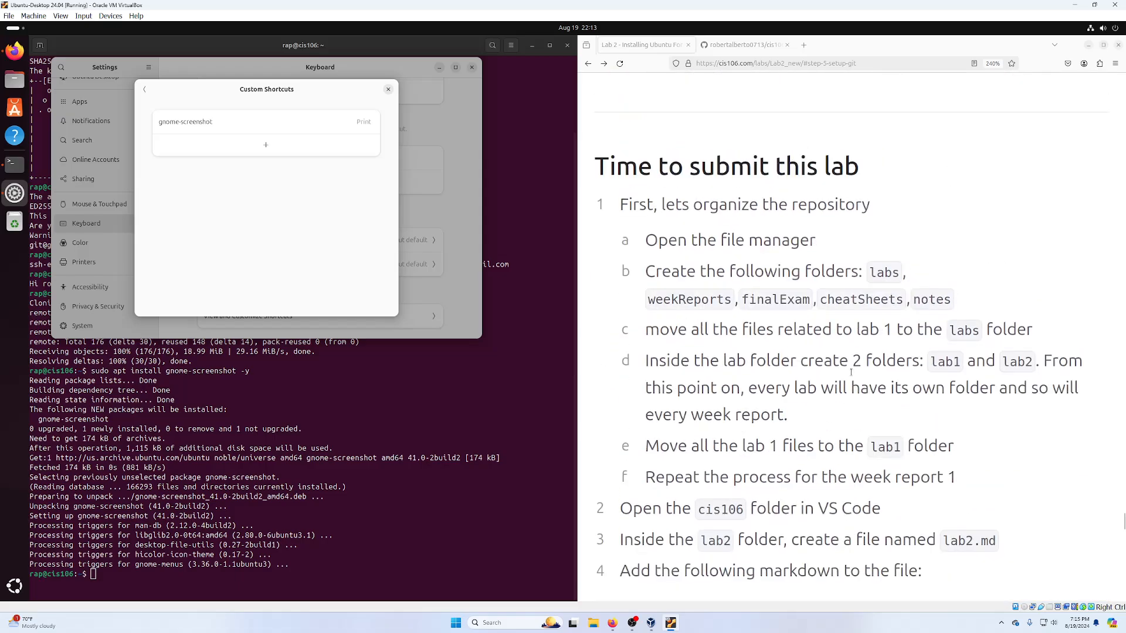
left_click(389, 89)
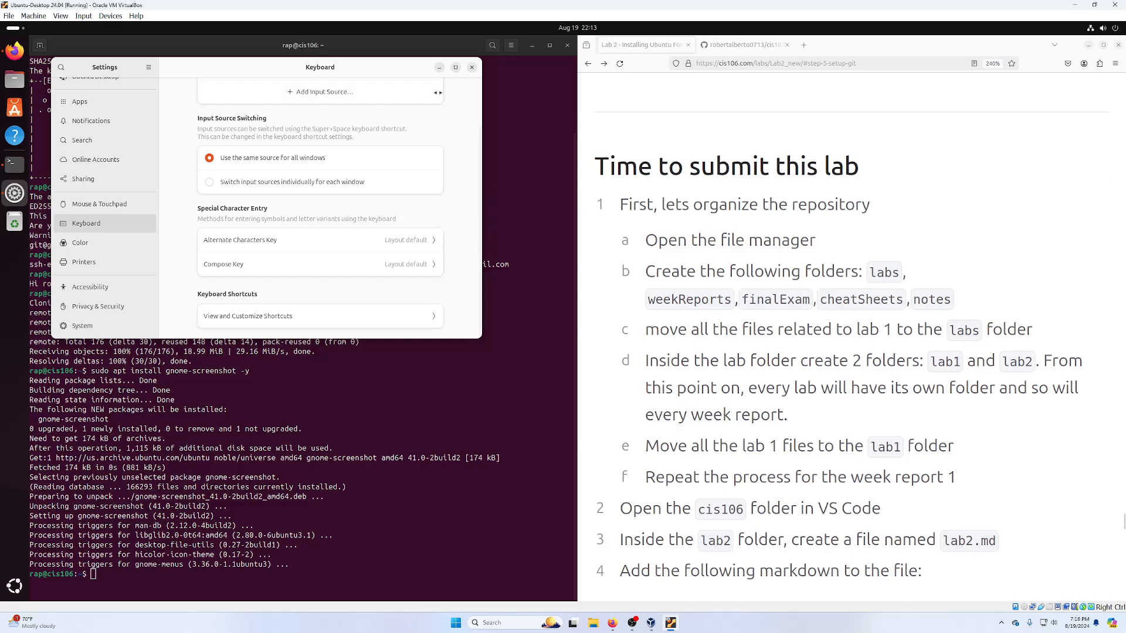
left_click(471, 67)
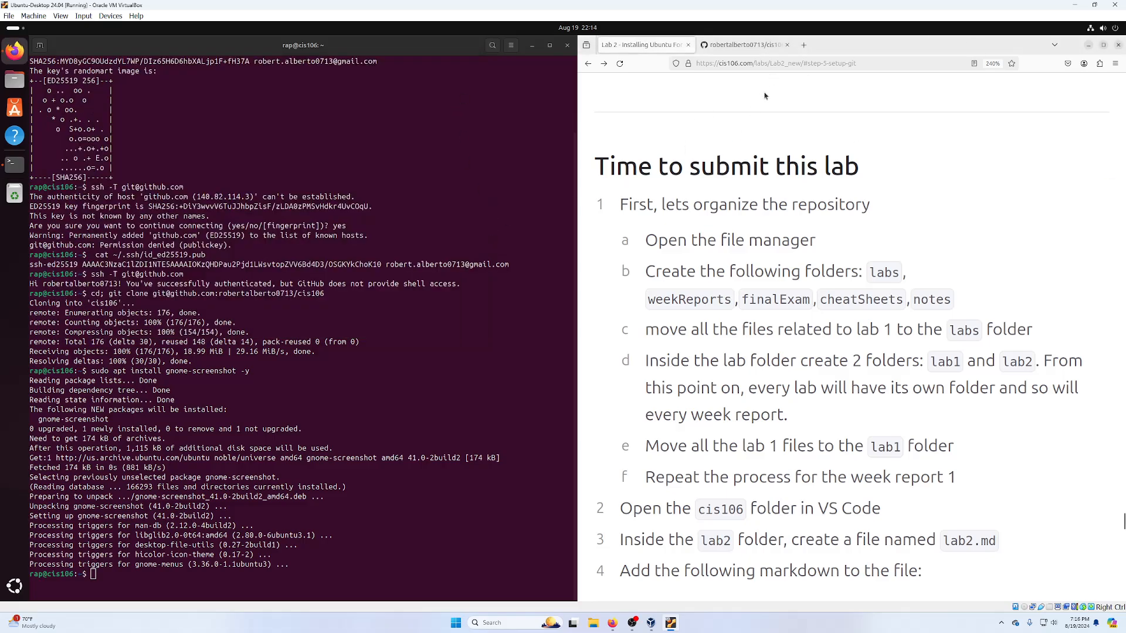
- Scroll the lab page to the 'Time to submit this lab' section
scroll(850, 176, "down", 6)
scroll(774, 233, "up", 4)
scroll(773, 233, "up", 2)
scroll(753, 204, "down", 2)
scroll(722, 101, "up", 2)
- Close the terminal and open the cis106 folder from Home in Files, moving the window toward the centre
left_click(566, 45)
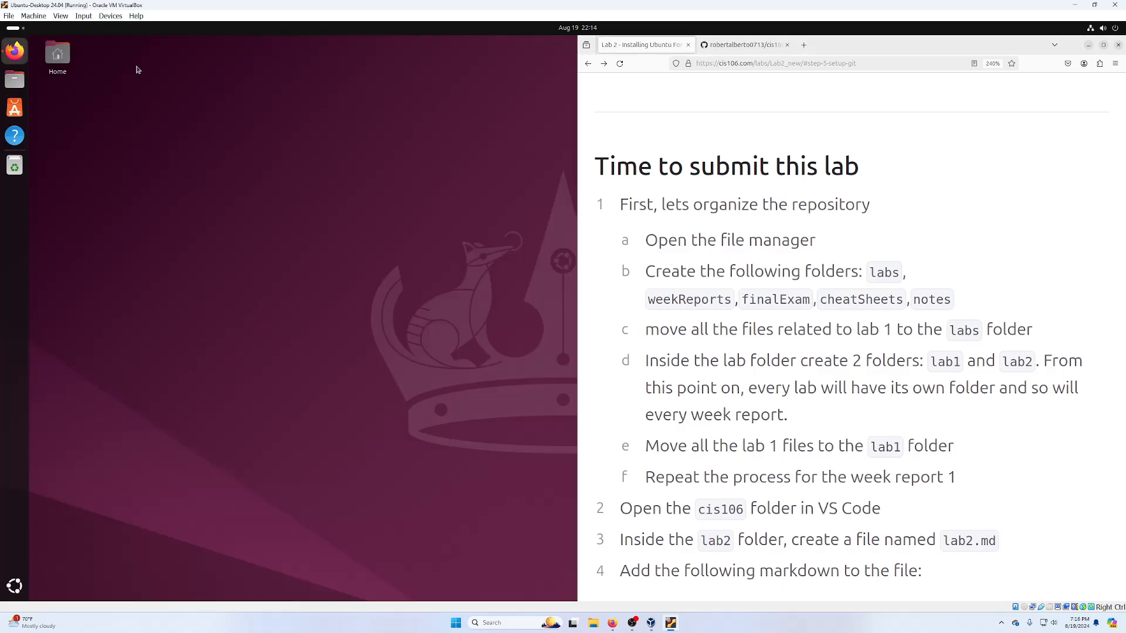
double_click(57, 54)
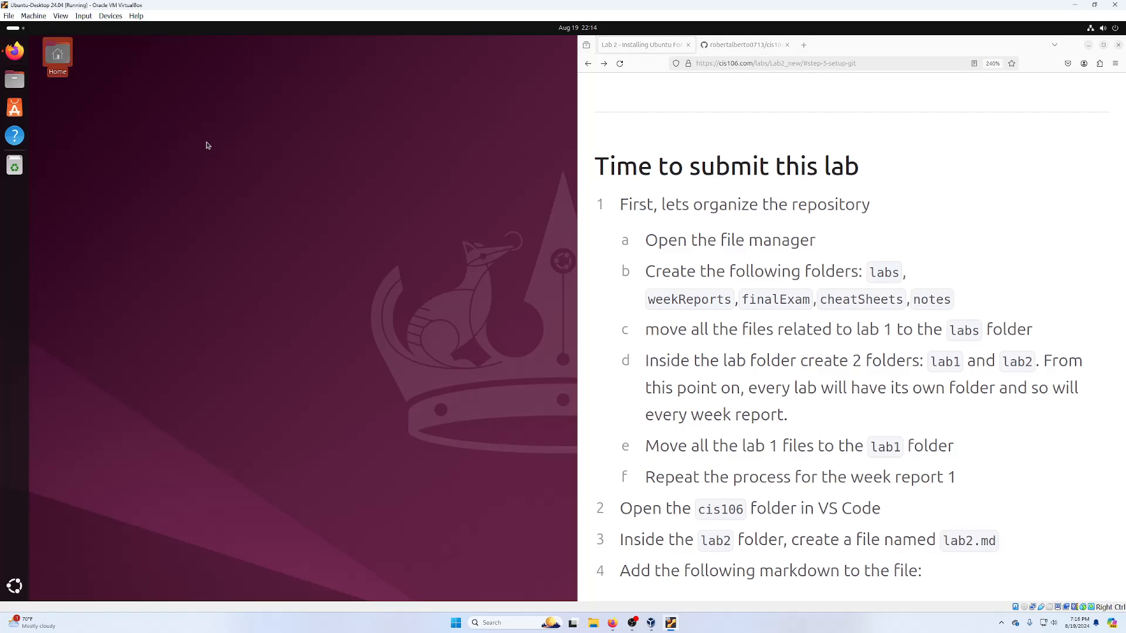
double_click(137, 79)
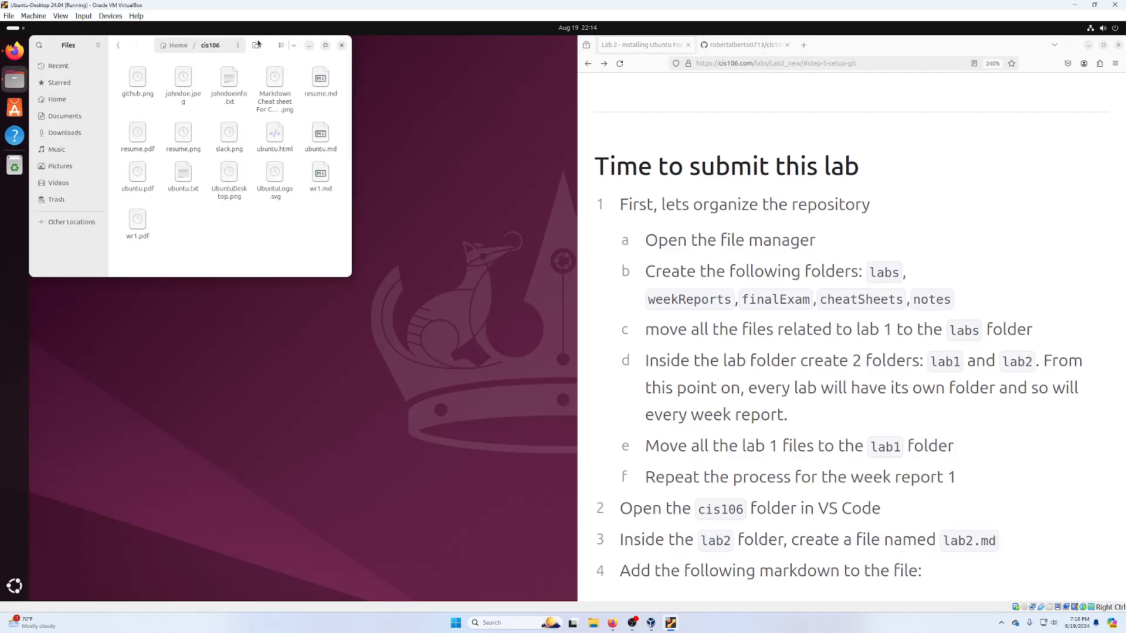
left_click_drag(267, 46, 349, 88)
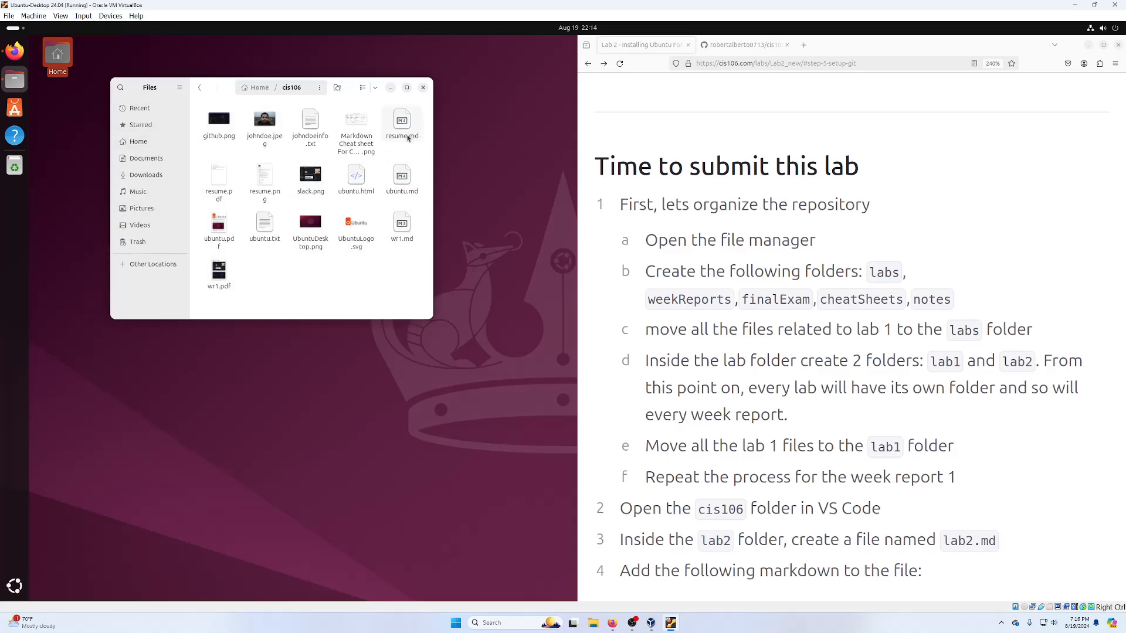
right_click(294, 283)
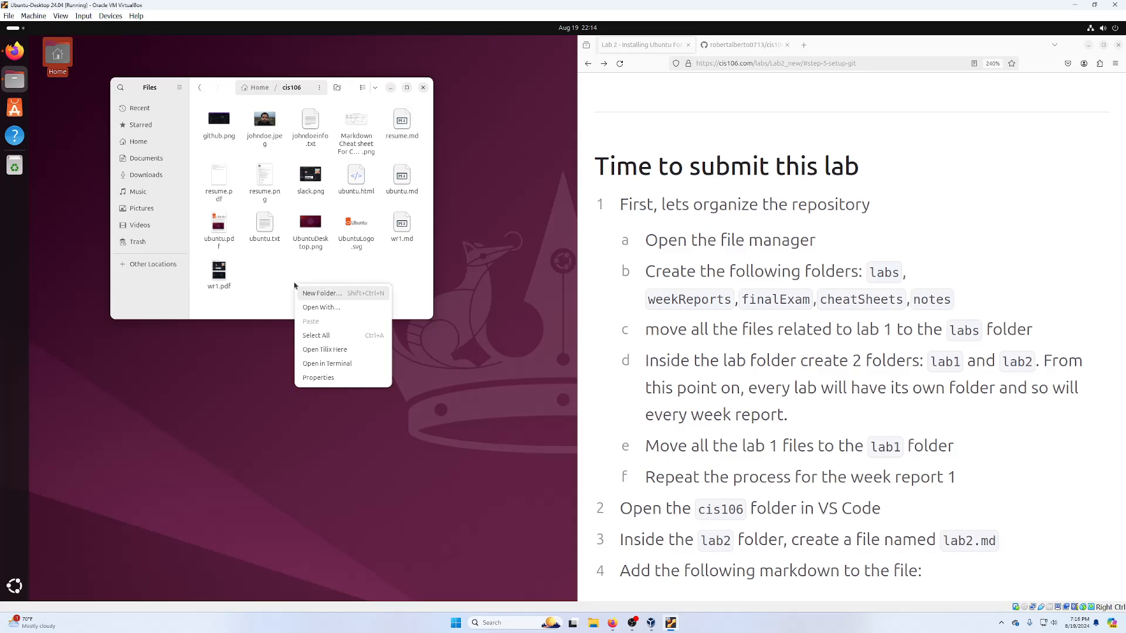
- Create the weekReports and labs folders in cis106
left_click(322, 297)
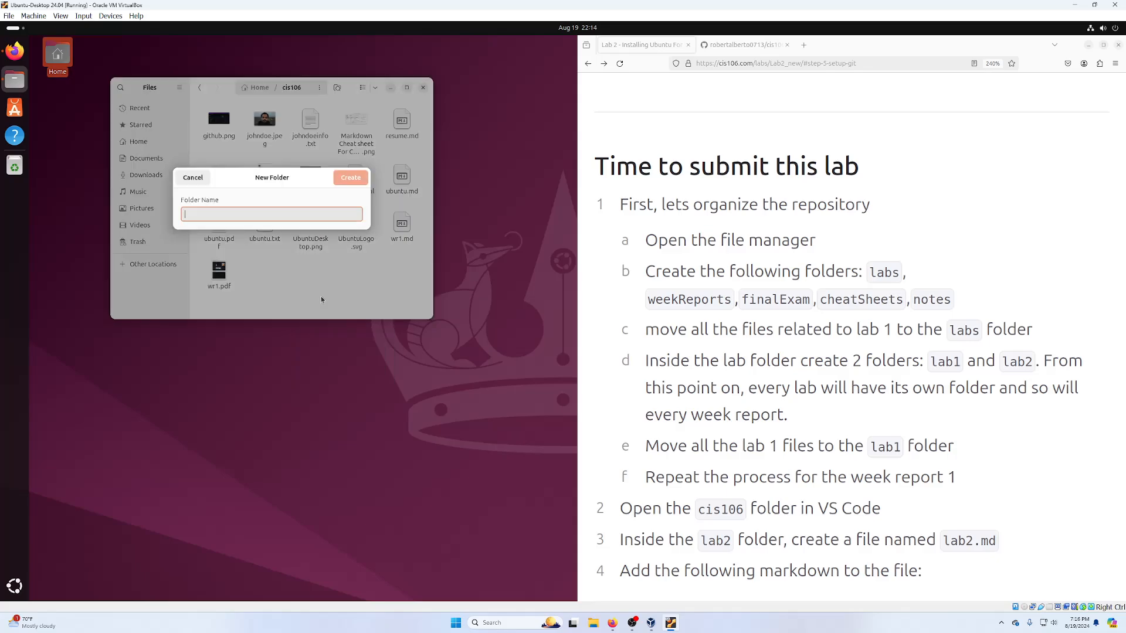
type("weekReo")
type("orts")
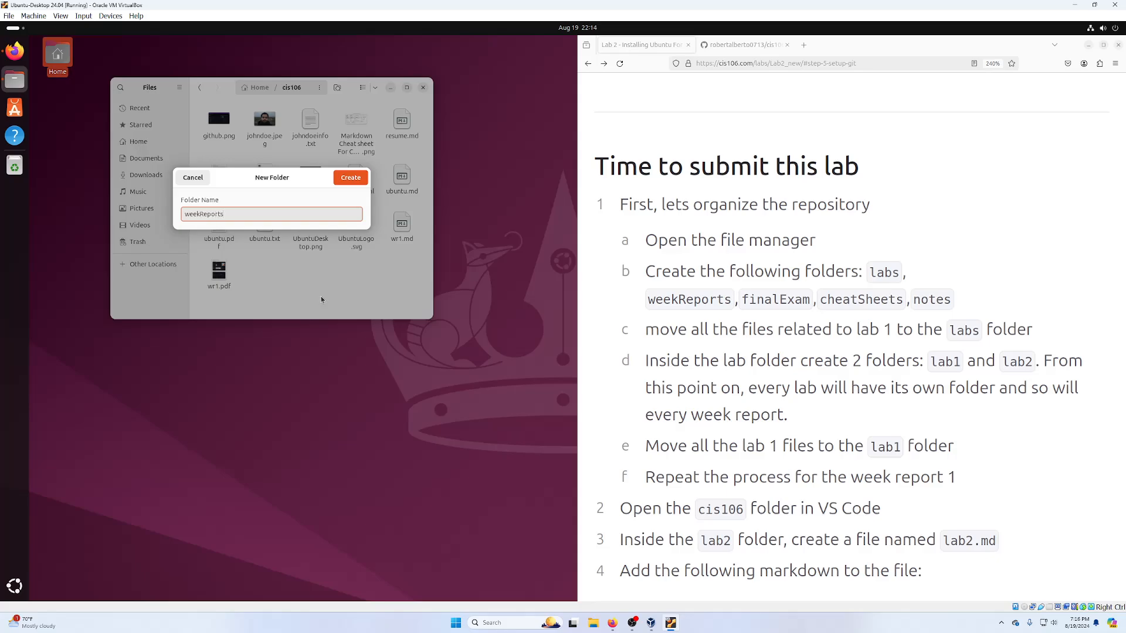
key("Return")
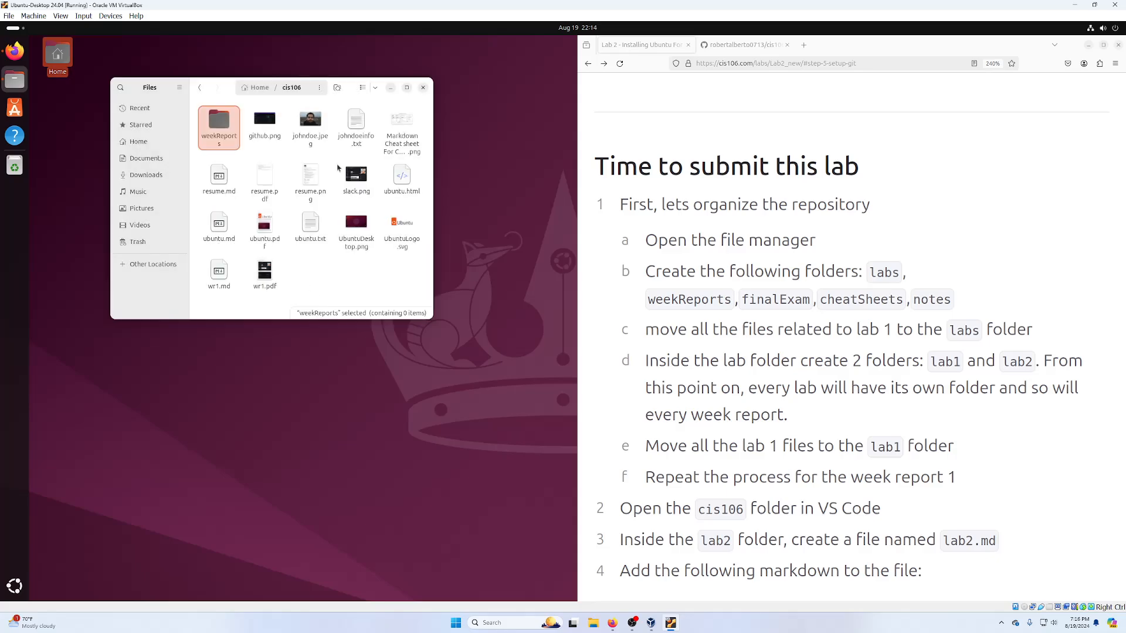
right_click(339, 270)
left_click(377, 277)
type("labs")
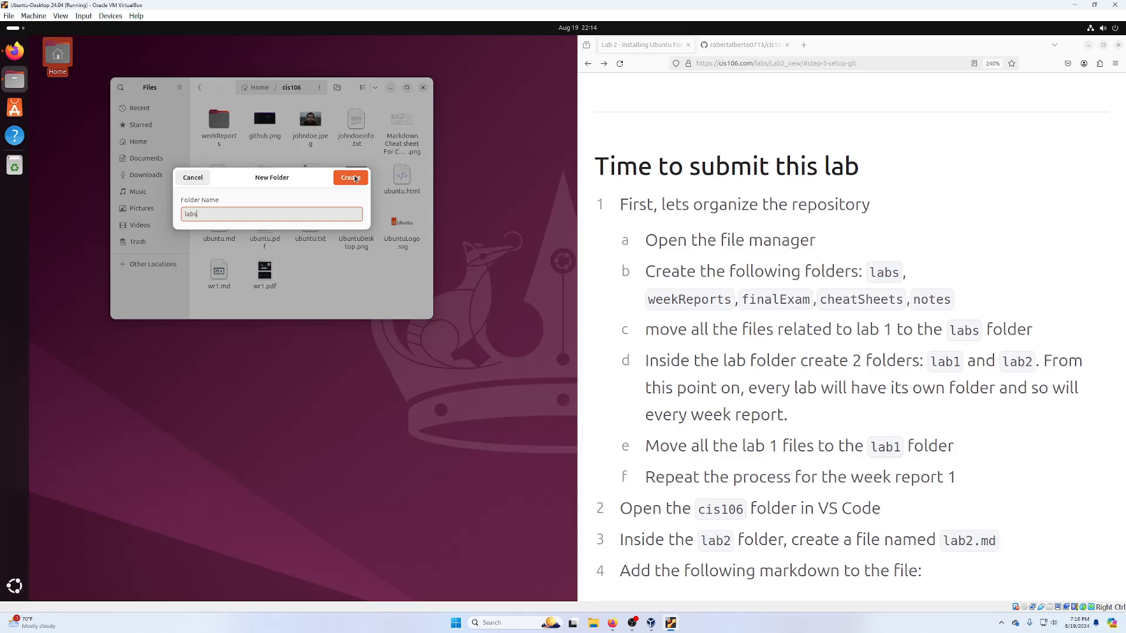
left_click(351, 177)
- Create the notes and cheatSheets folders in cis106
right_click(351, 274)
left_click(377, 280)
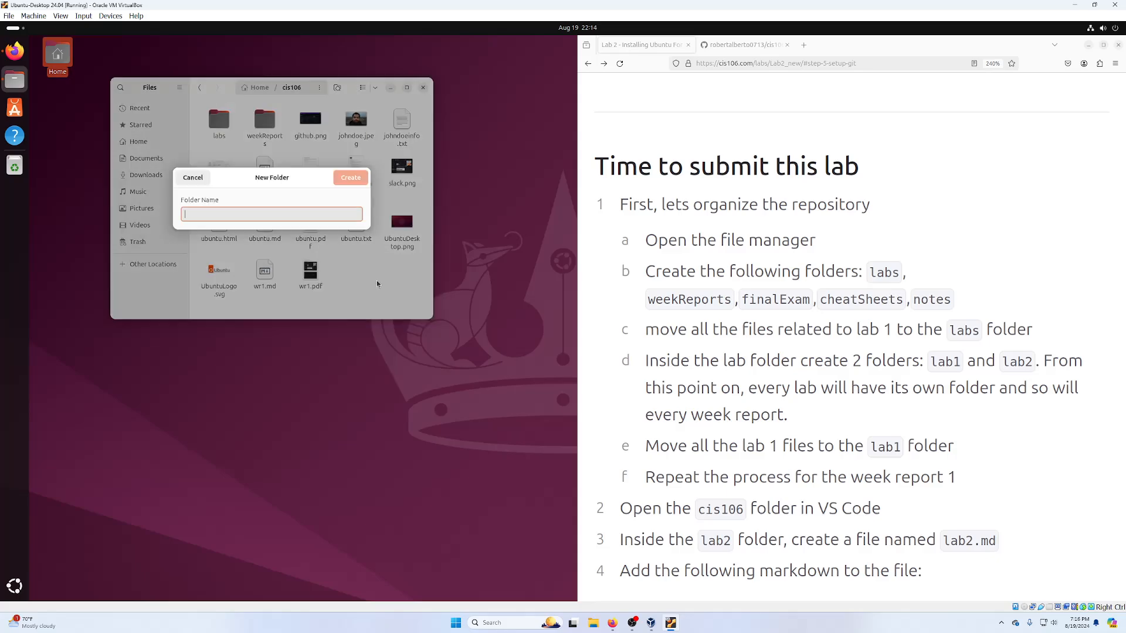
type("notes")
key("Return")
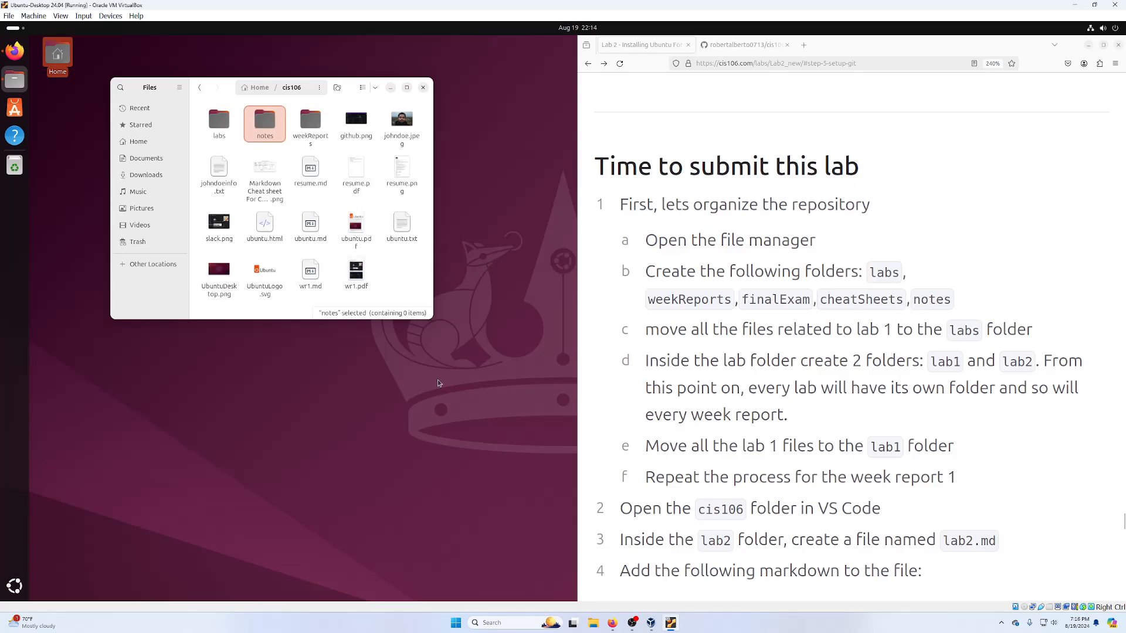
right_click(394, 270)
left_click(431, 278)
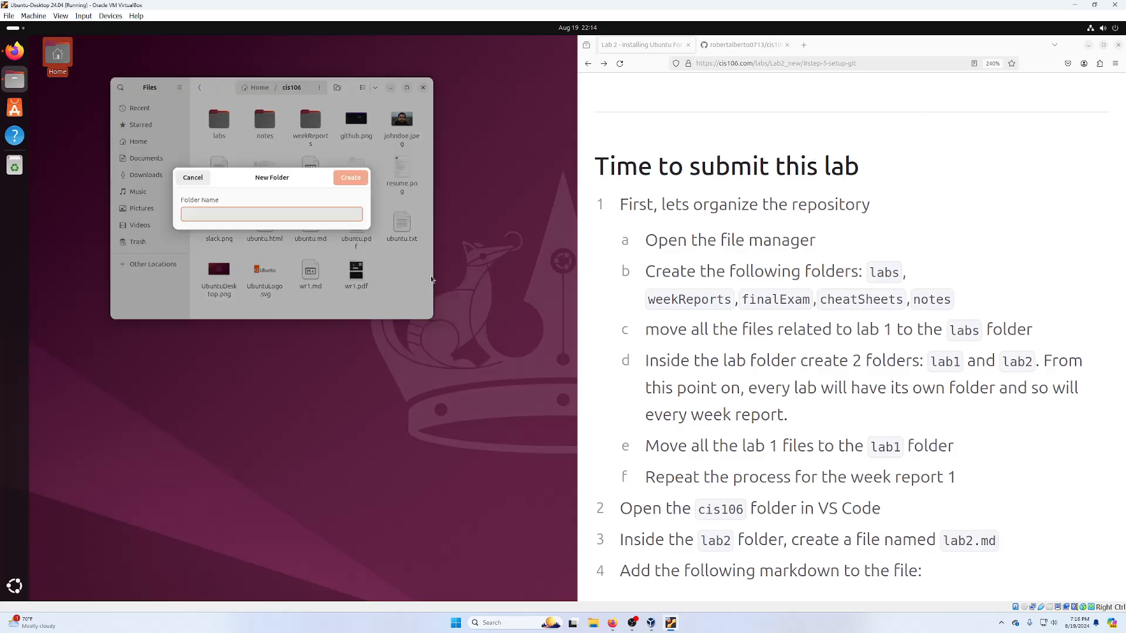
type("cheatSheets")
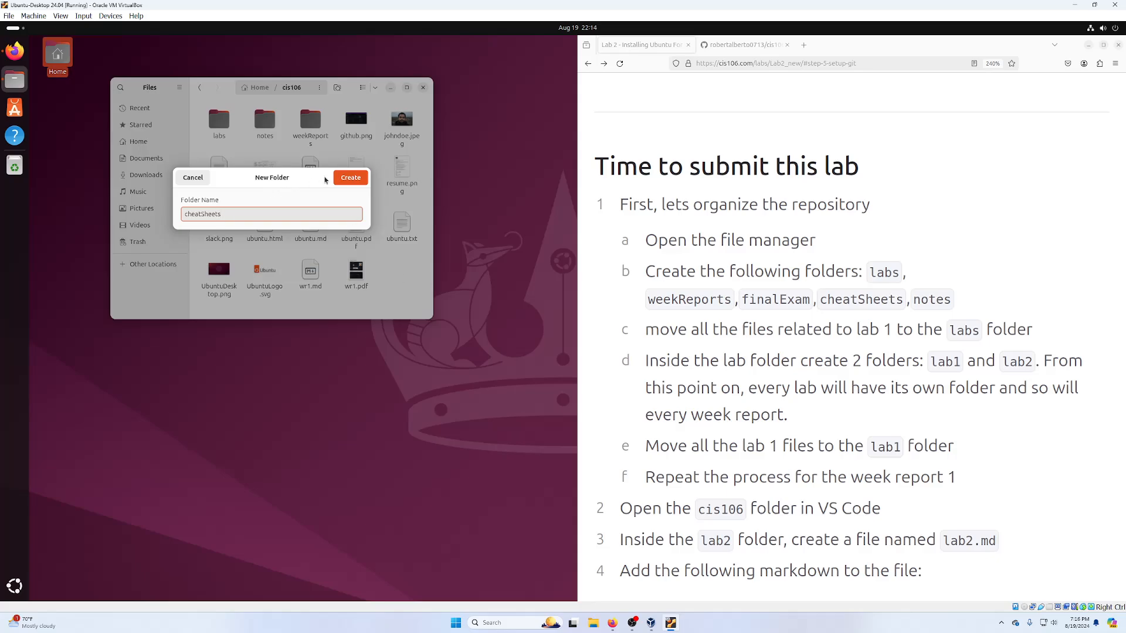
left_click(350, 177)
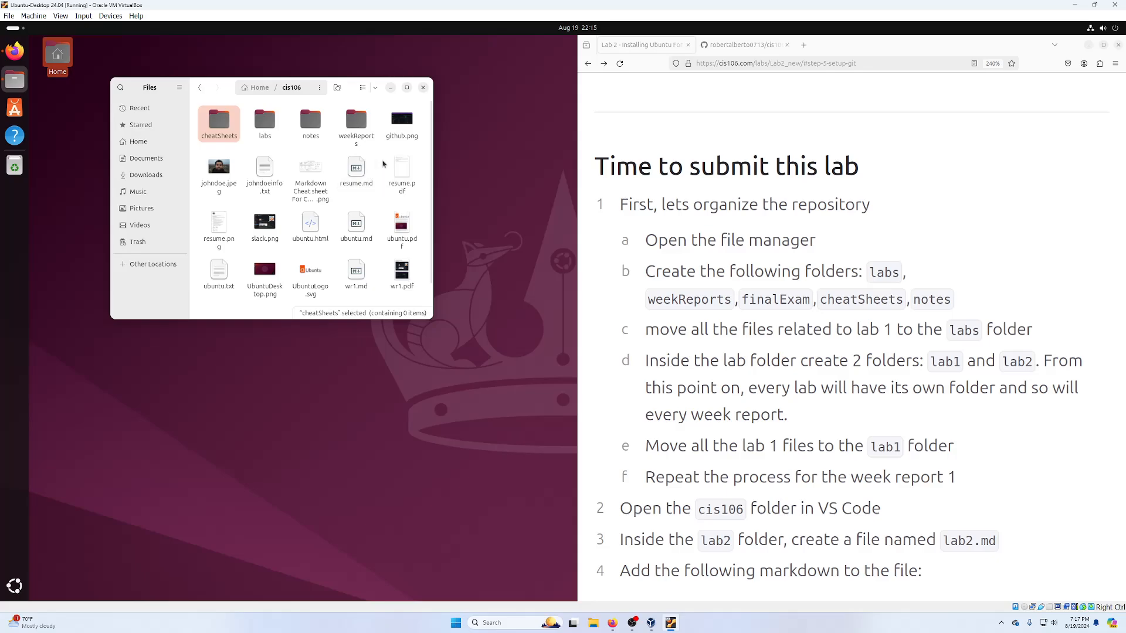
- Move the week report files, including github.png, slack.png and wr1.pdf, into weekReports
left_click(402, 125)
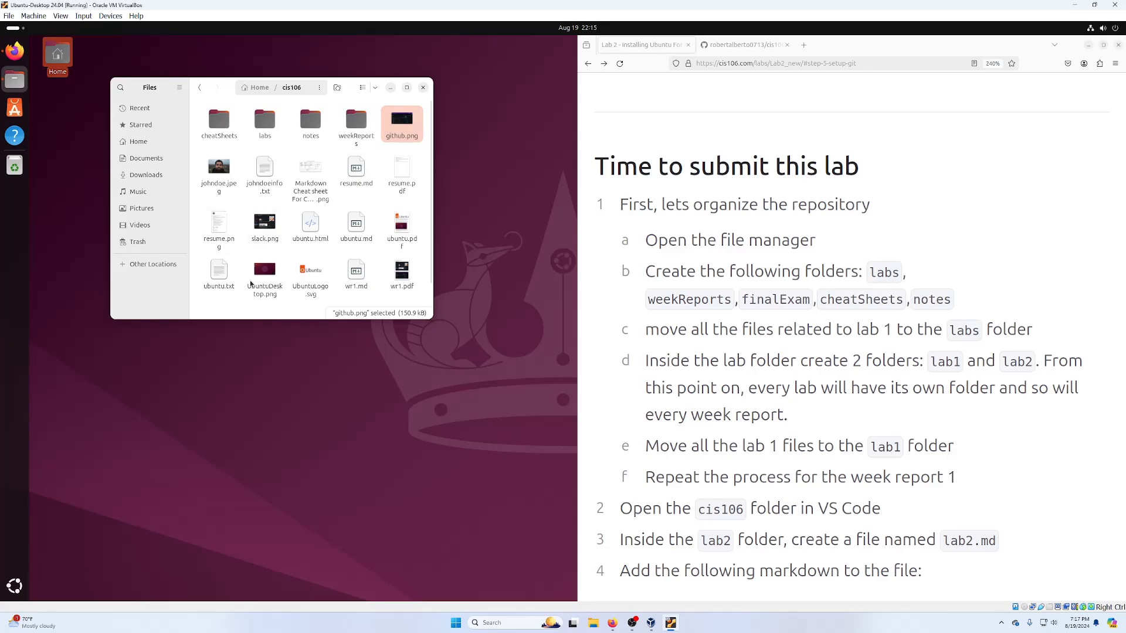
left_click(271, 243, "ctrl")
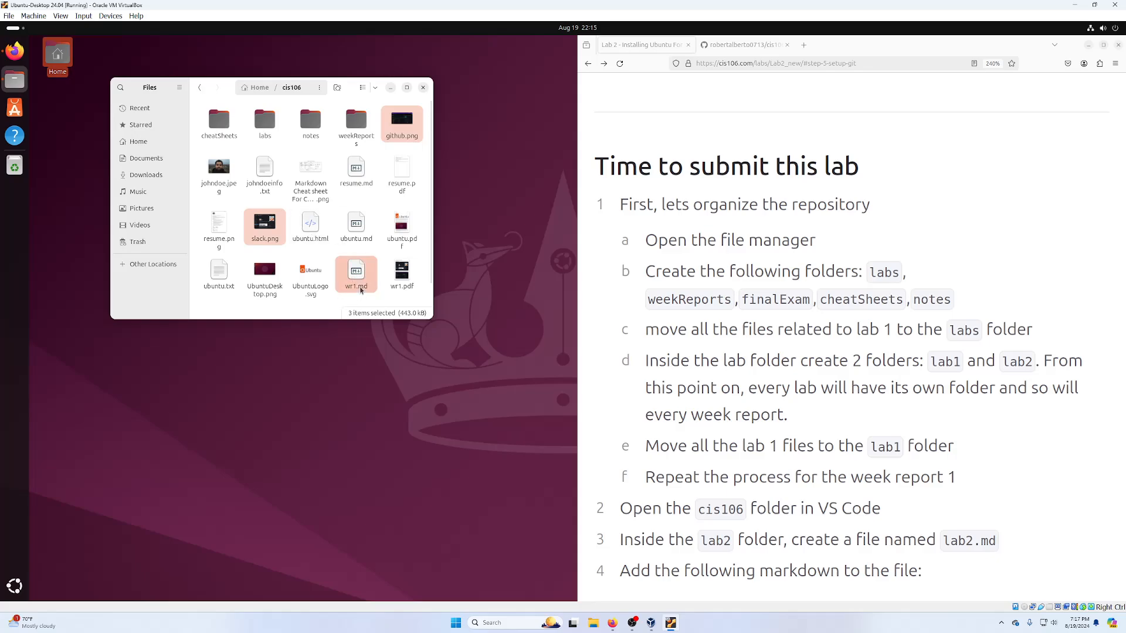
left_click(401, 275, "ctrl")
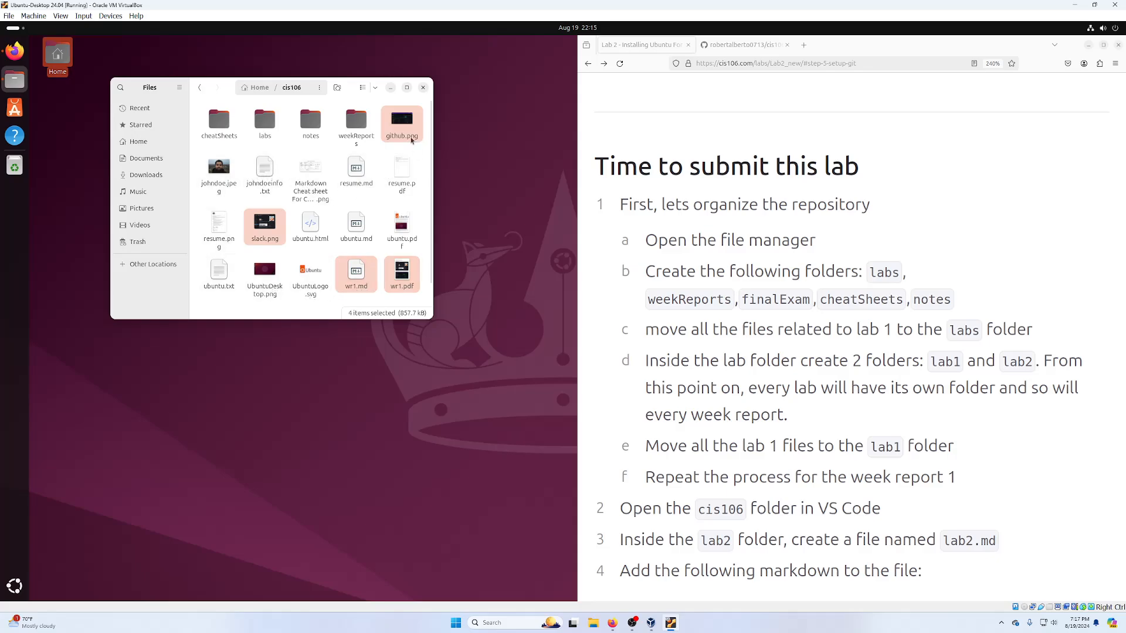
left_click_drag(401, 124, 358, 129)
- Move the 11 lab files into labs and the Markdown cheat sheet image into cheatSheets
left_click(389, 273)
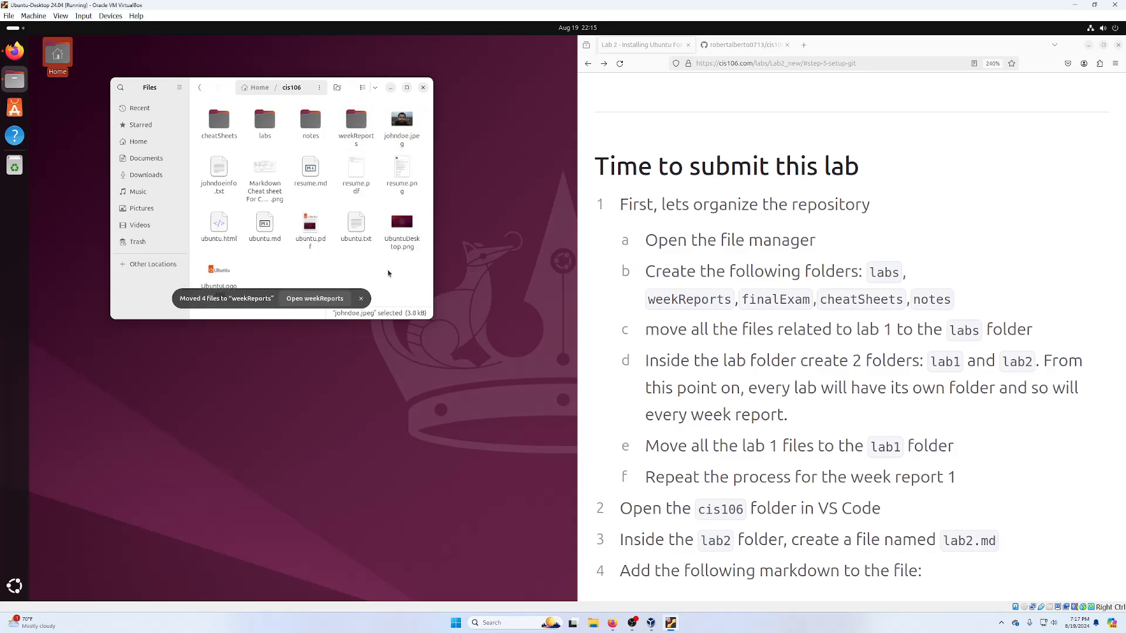
left_click(405, 128)
left_click(406, 177, "ctrl")
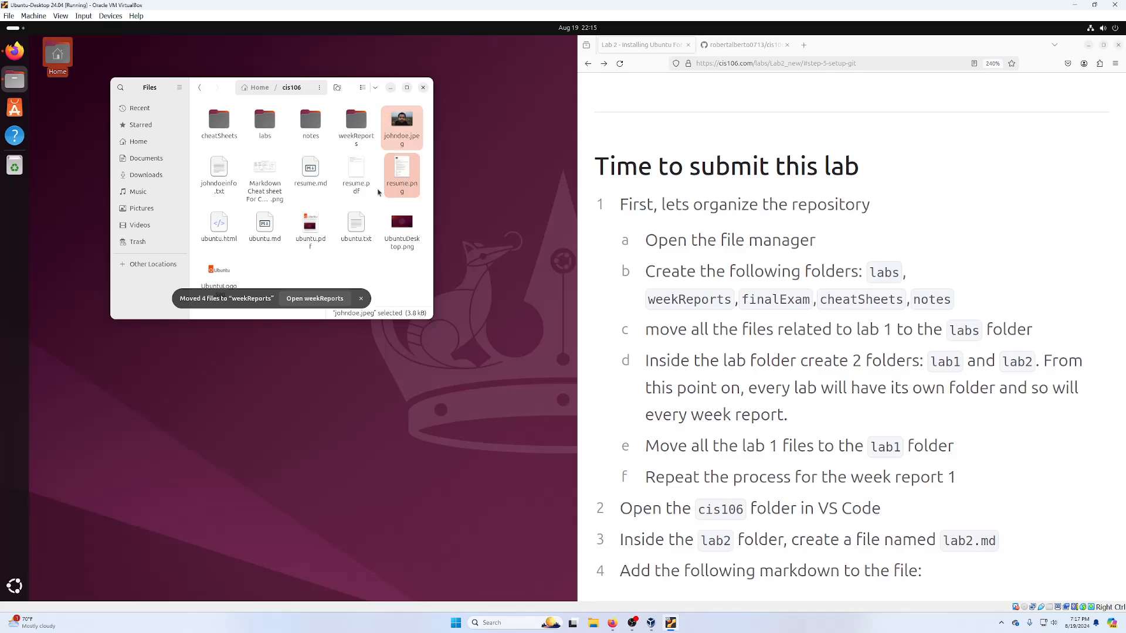
left_click(363, 173, "ctrl")
left_click(312, 170, "ctrl")
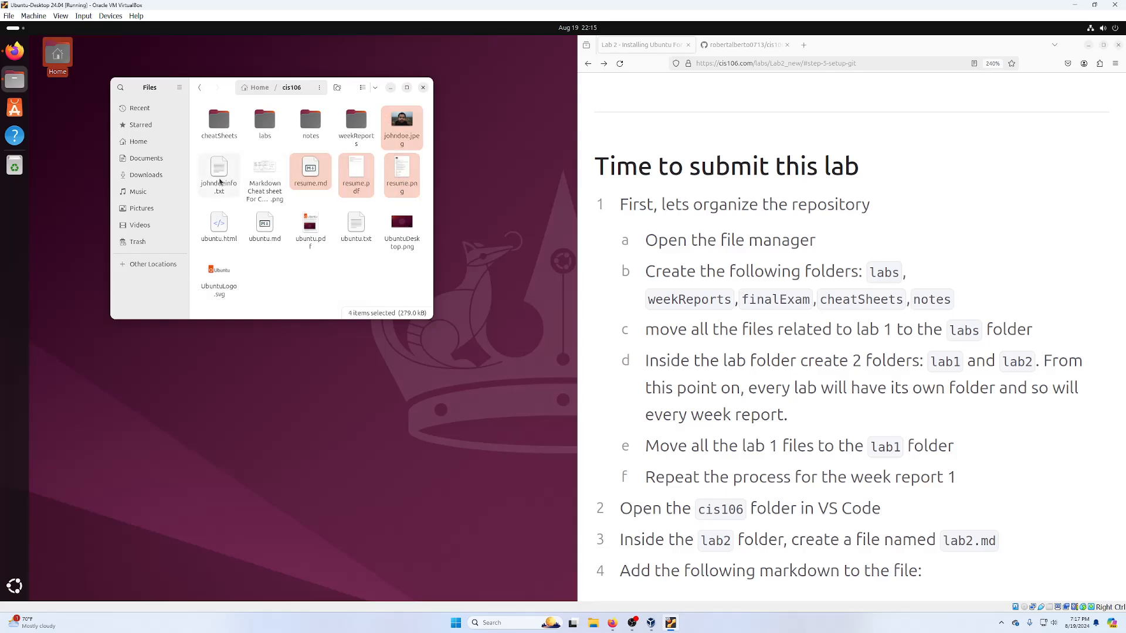
left_click(218, 177, "ctrl")
left_click(220, 234, "ctrl")
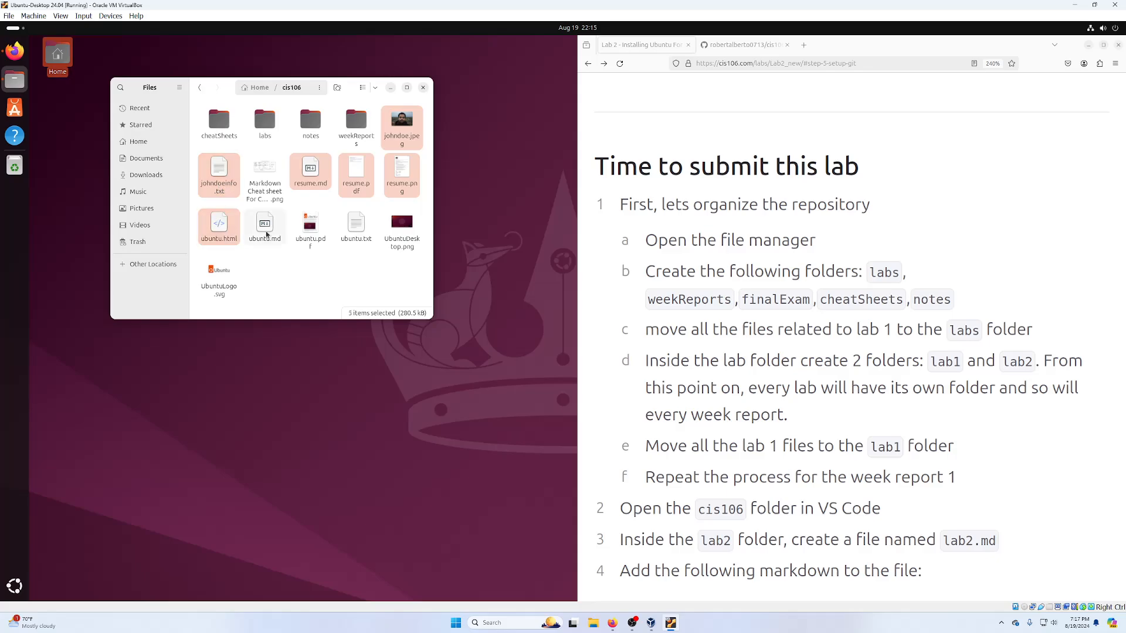
left_click(264, 225, "ctrl")
left_click(310, 227, "ctrl")
left_click(355, 225, "ctrl")
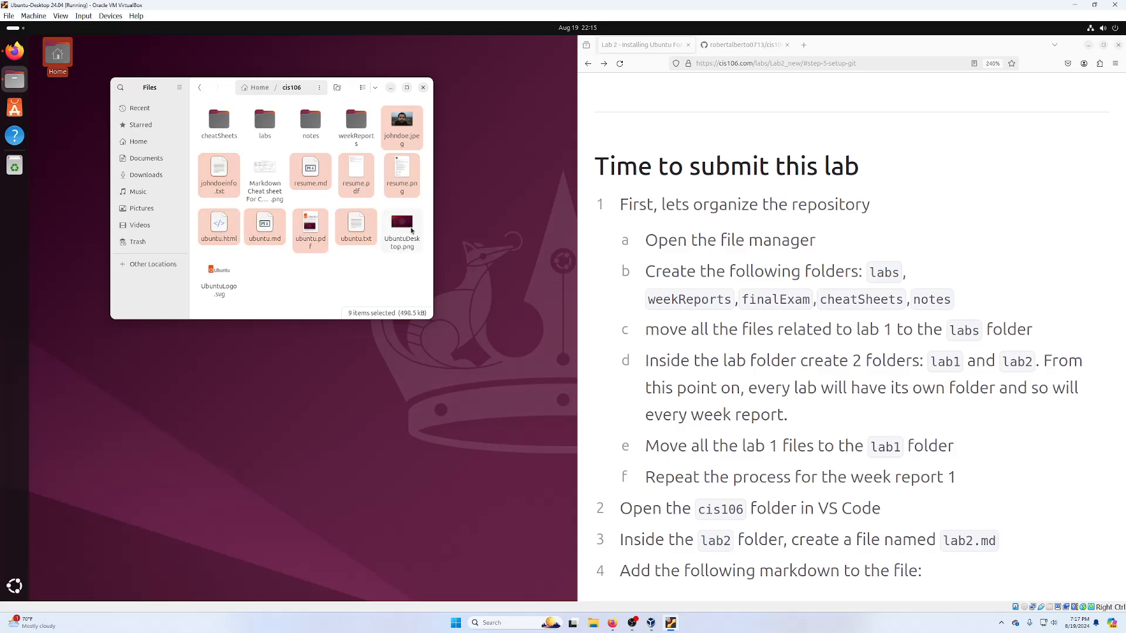
left_click(402, 226, "ctrl")
left_click(216, 281, "ctrl")
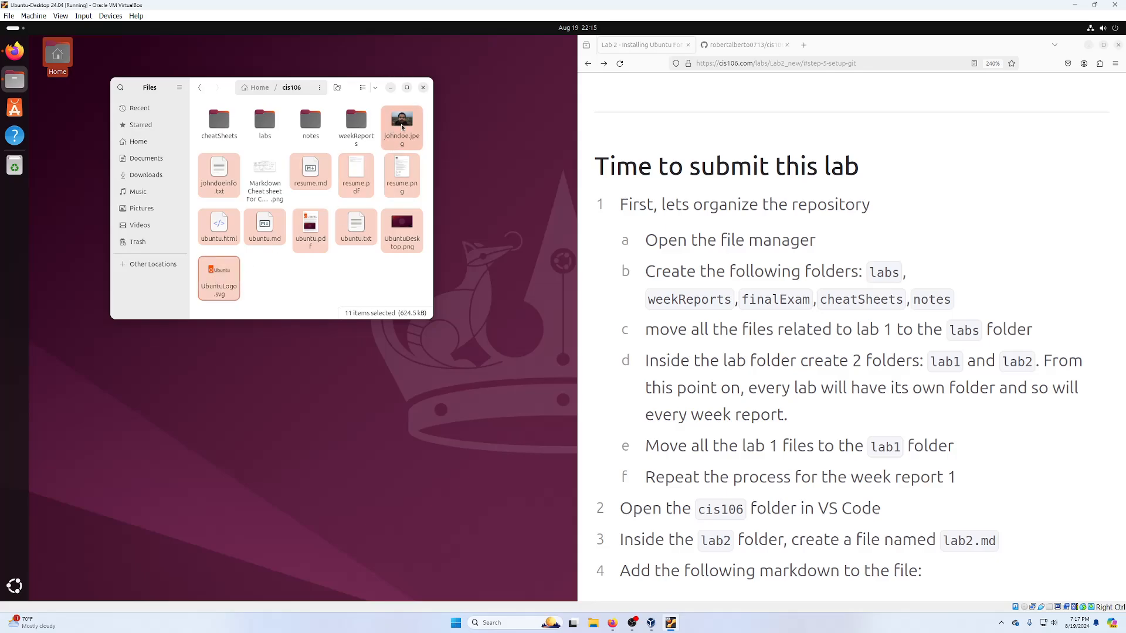
left_click_drag(401, 123, 265, 125)
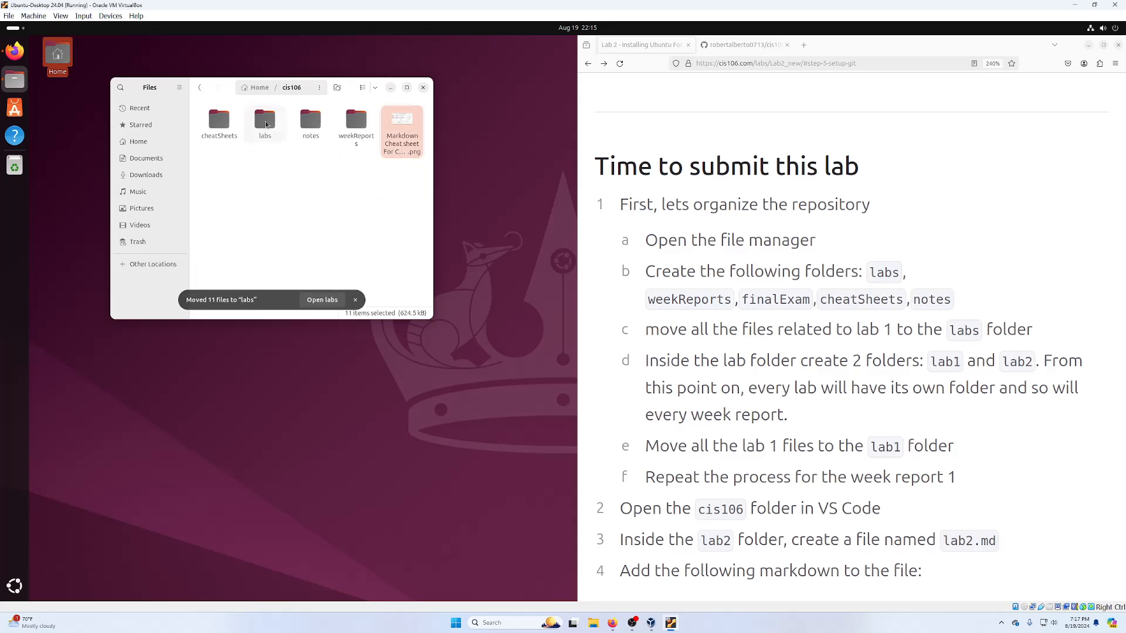
left_click_drag(402, 126, 226, 130)
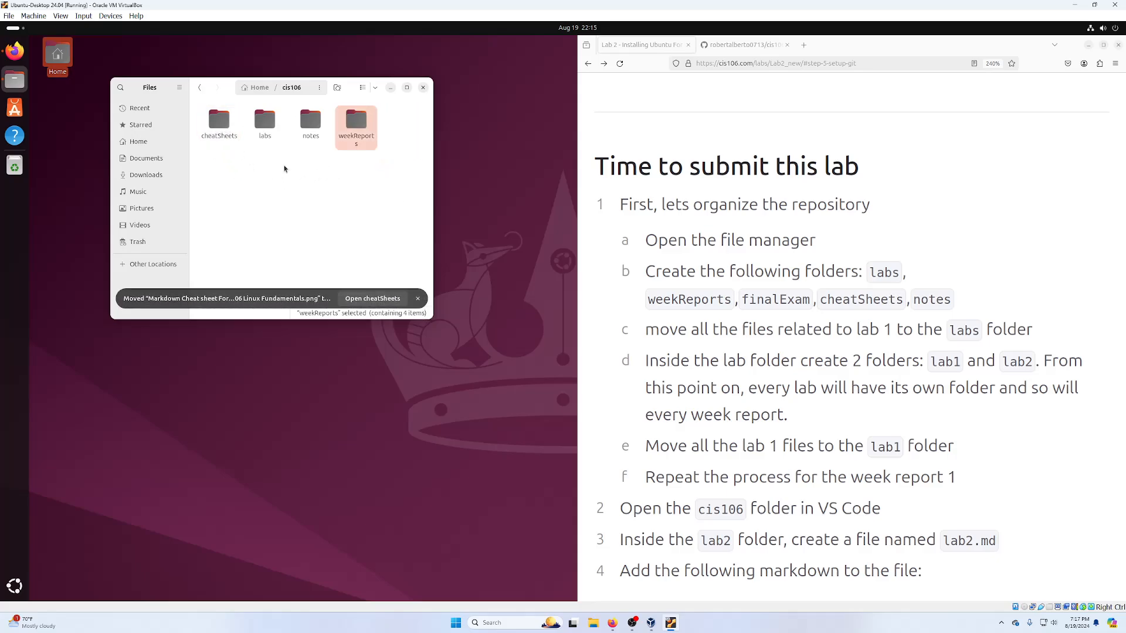
- Create a wr1 folder inside weekReports and move the four week report files into it
double_click(356, 120)
right_click(333, 205)
left_click(362, 211)
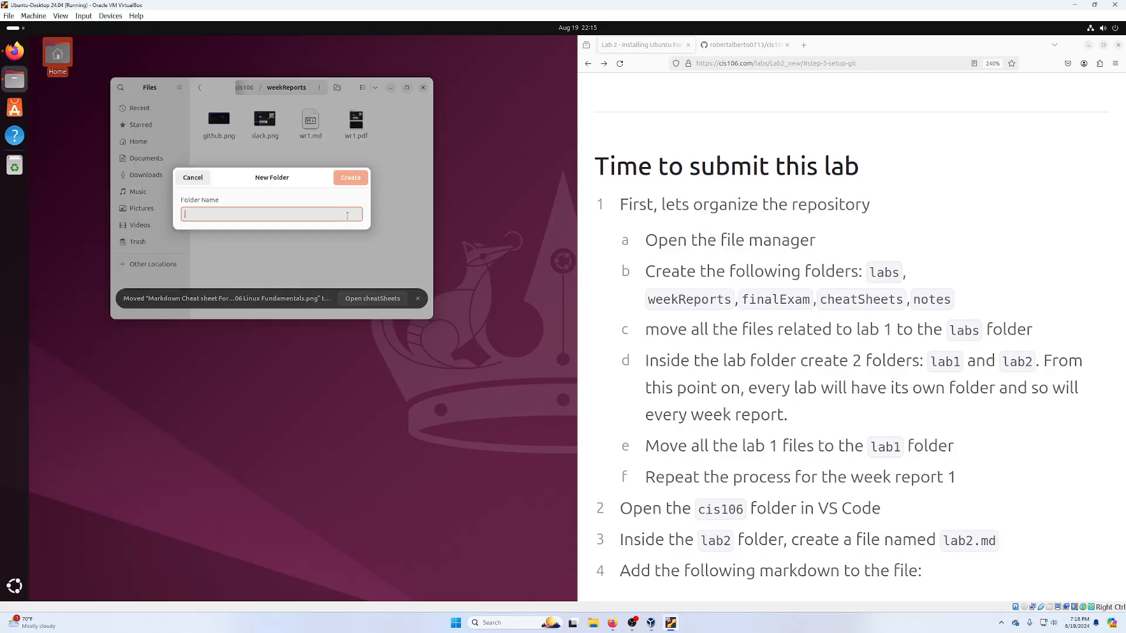
type("w")
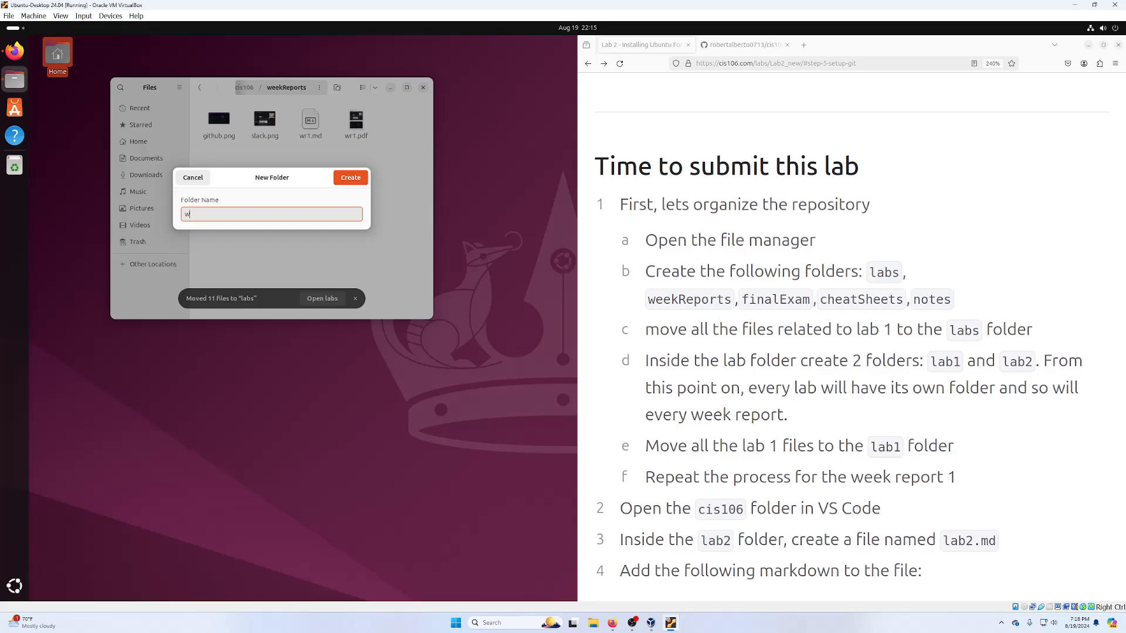
type("r1")
key("Return")
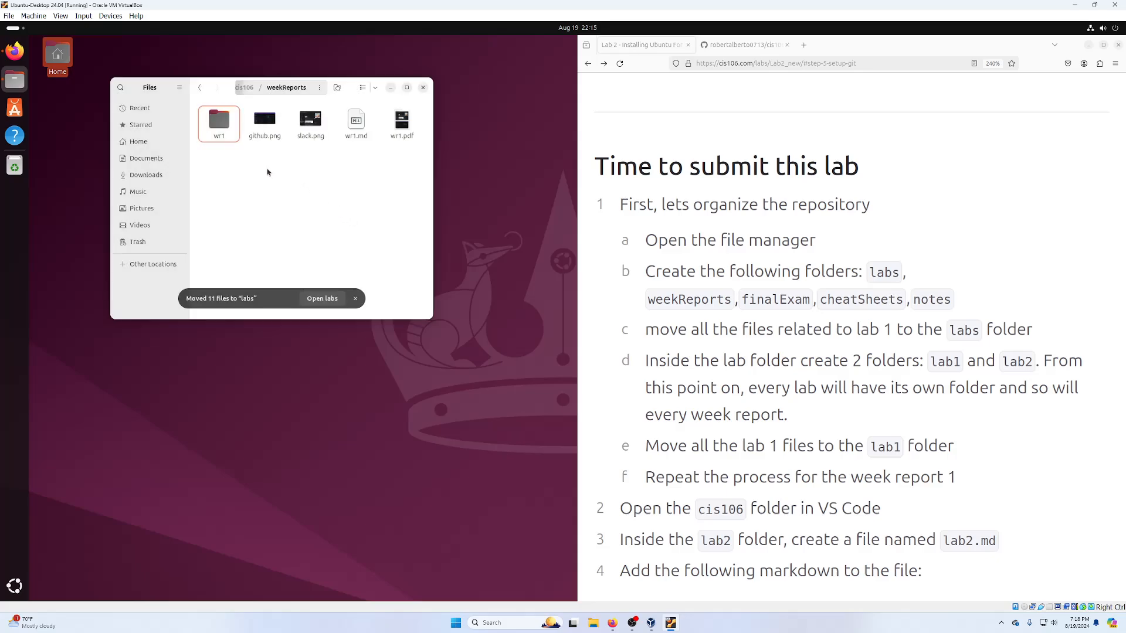
left_click_drag(268, 170, 223, 125)
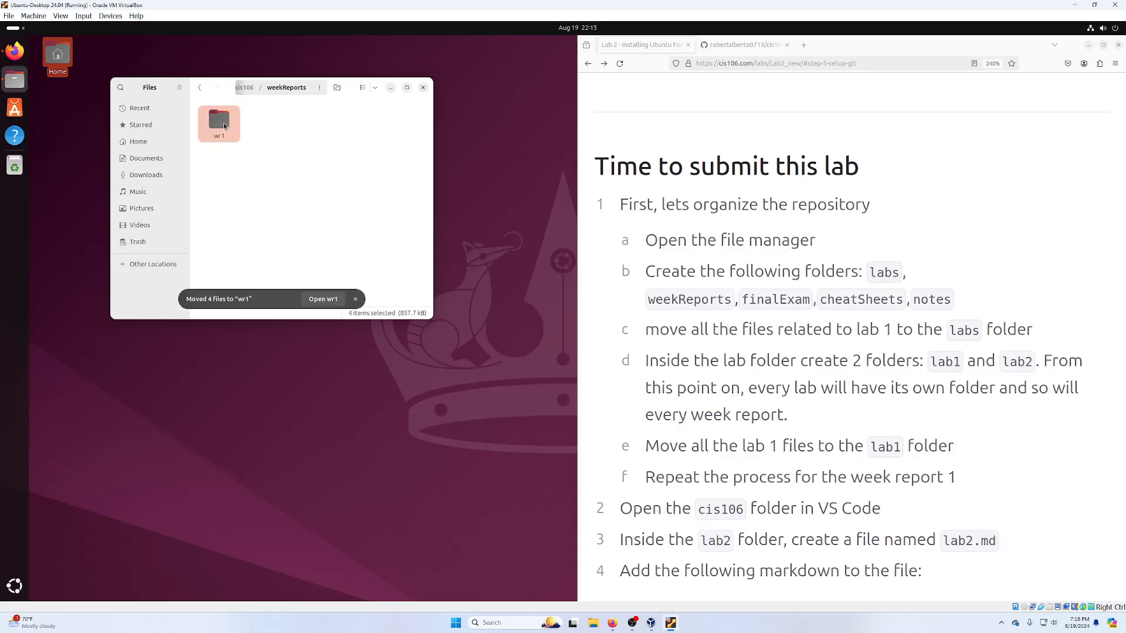
- Create a lab1 folder inside labs and move the 11 lab files into it
left_click(245, 88)
double_click(275, 122)
right_click(358, 206)
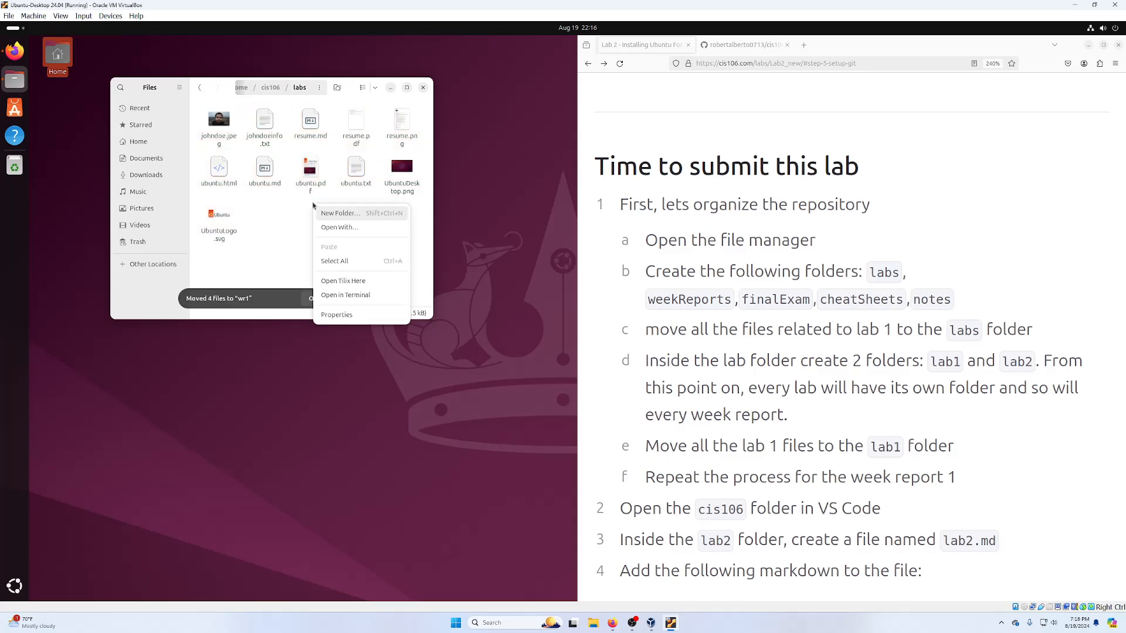
left_click(355, 213)
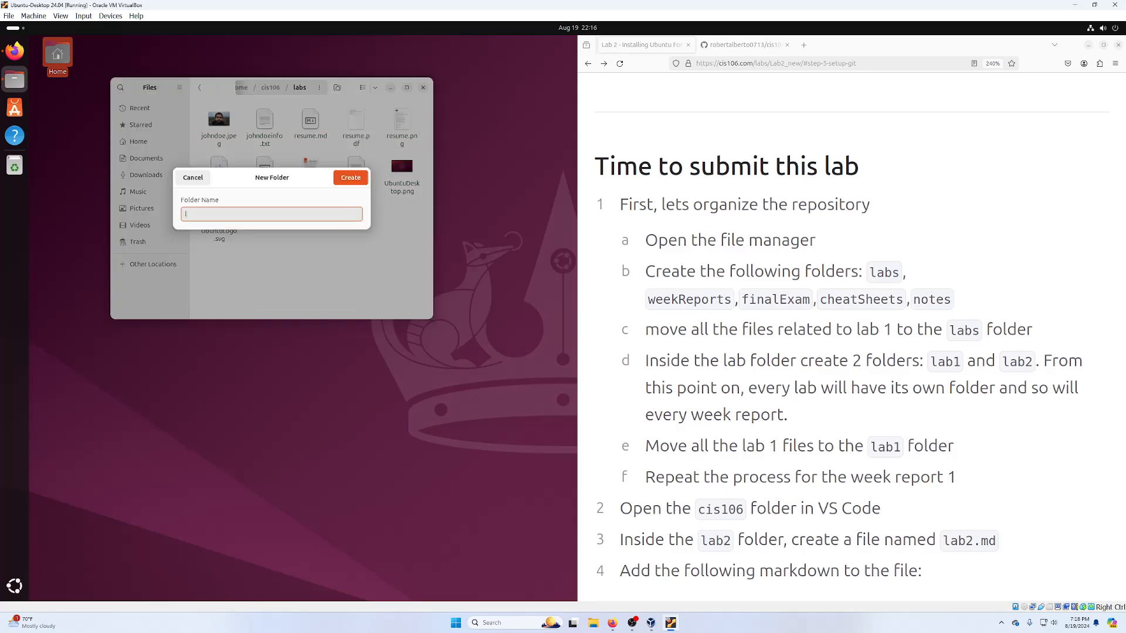
type("lab1")
key("Return")
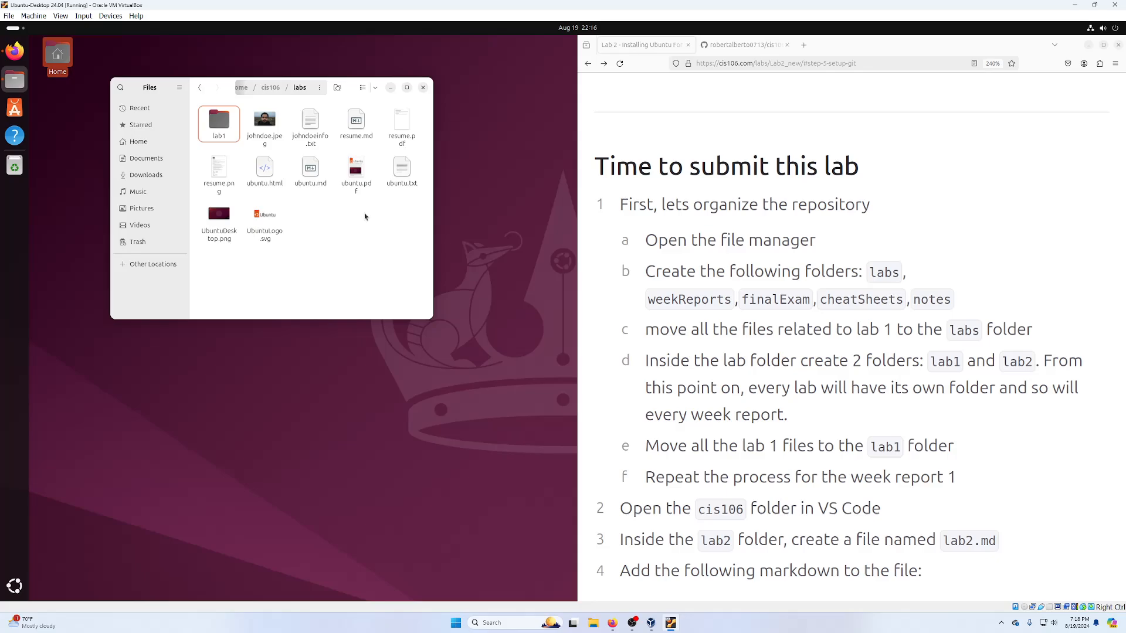
key("ctrl+a")
left_click(218, 123, "ctrl")
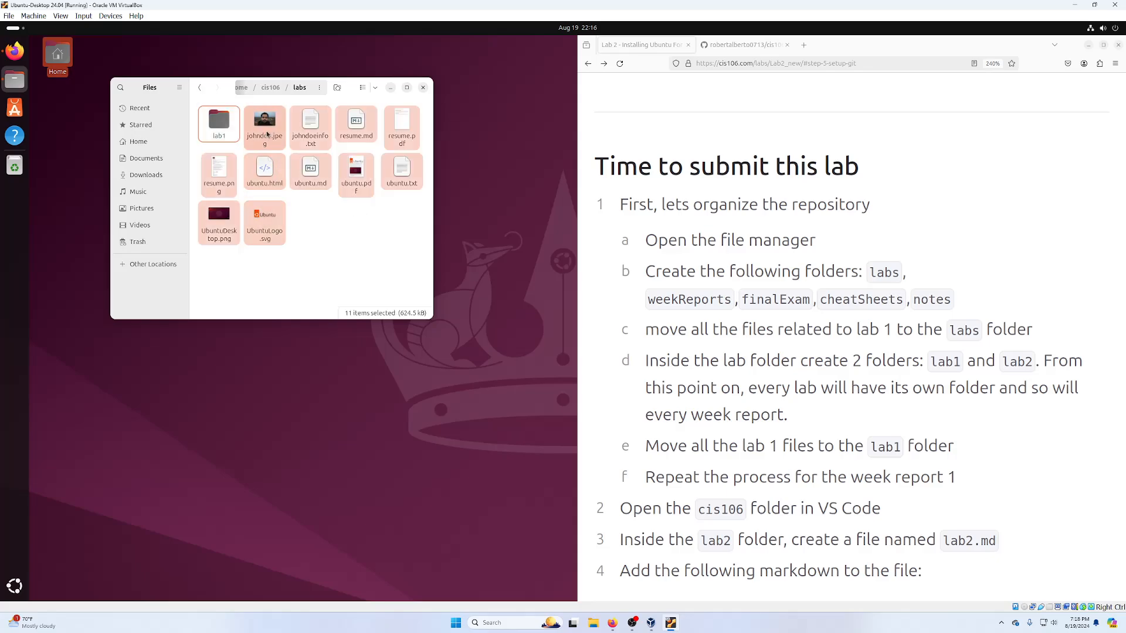
left_click_drag(266, 131, 223, 126)
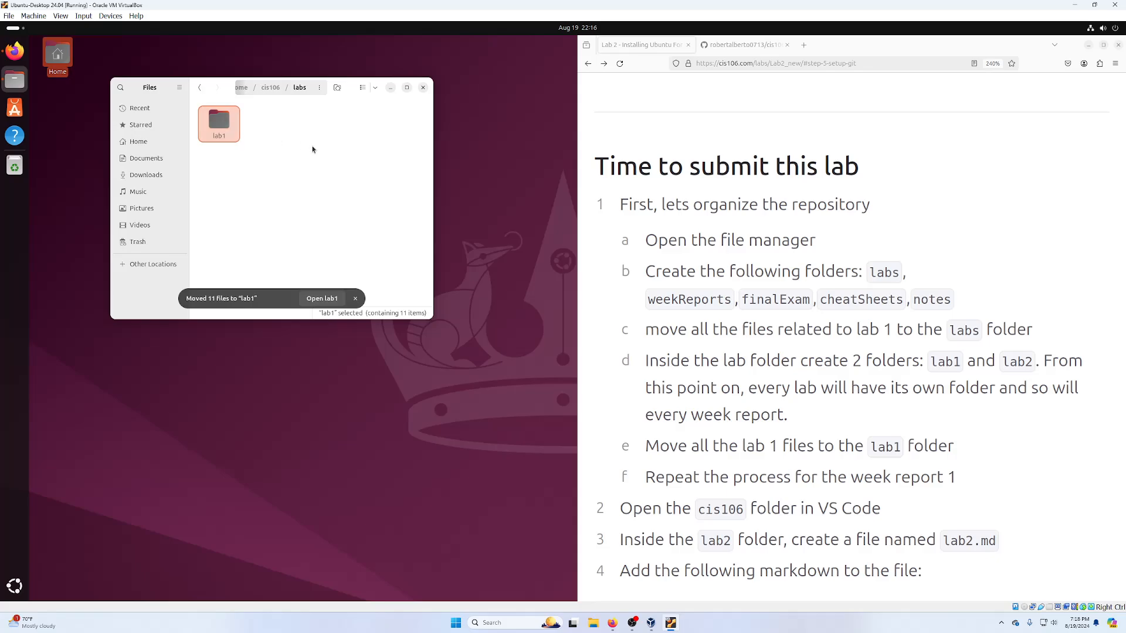
- Add a lab2 folder inside labs, then close the file manager
left_click(270, 87)
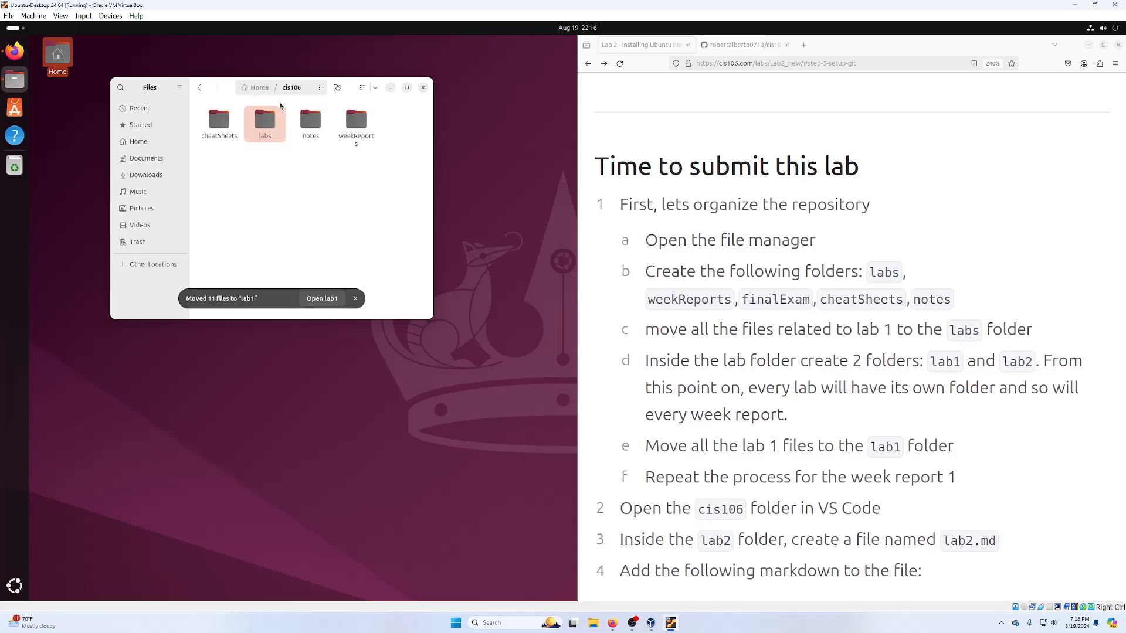
left_click(302, 166)
scroll(739, 274, "down", 5)
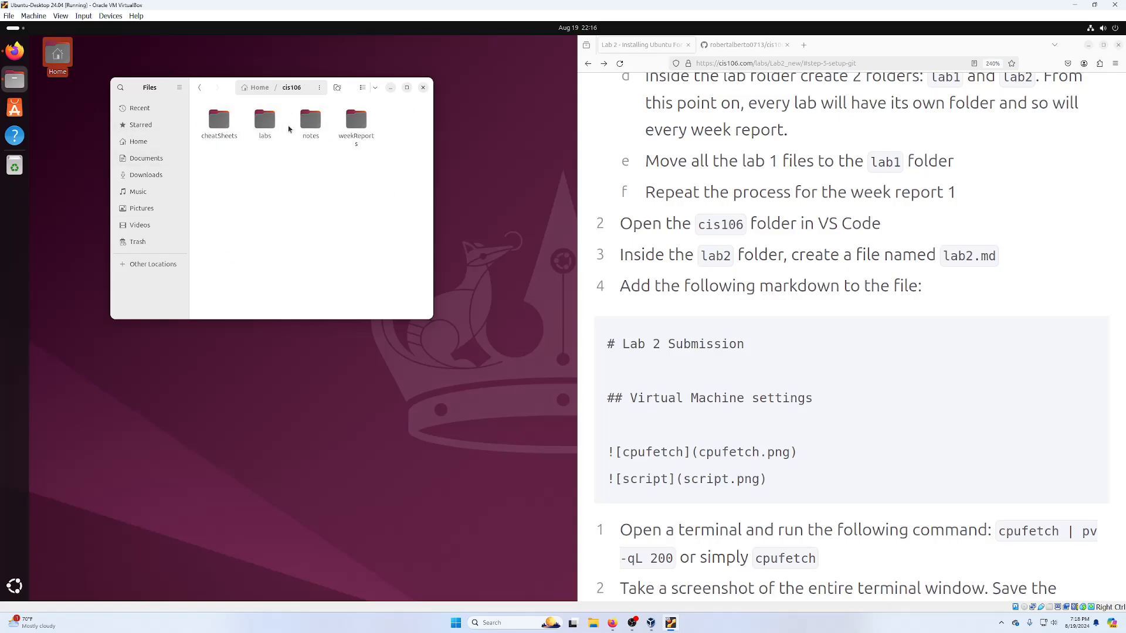
double_click(264, 120)
right_click(258, 130)
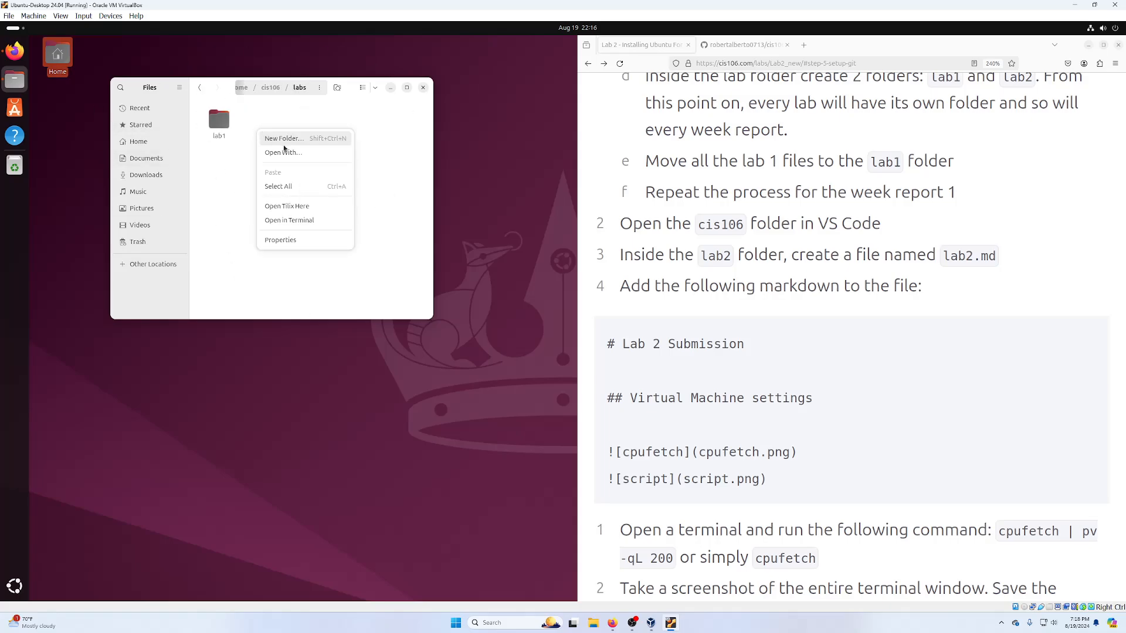
left_click(282, 138)
type("lab2")
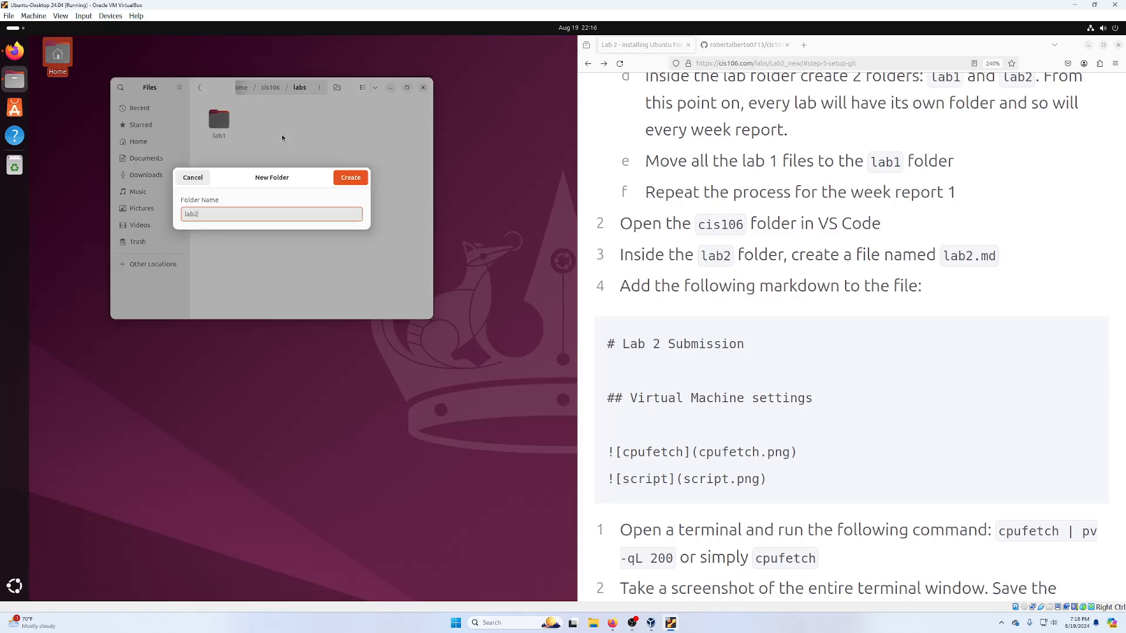
key("Return")
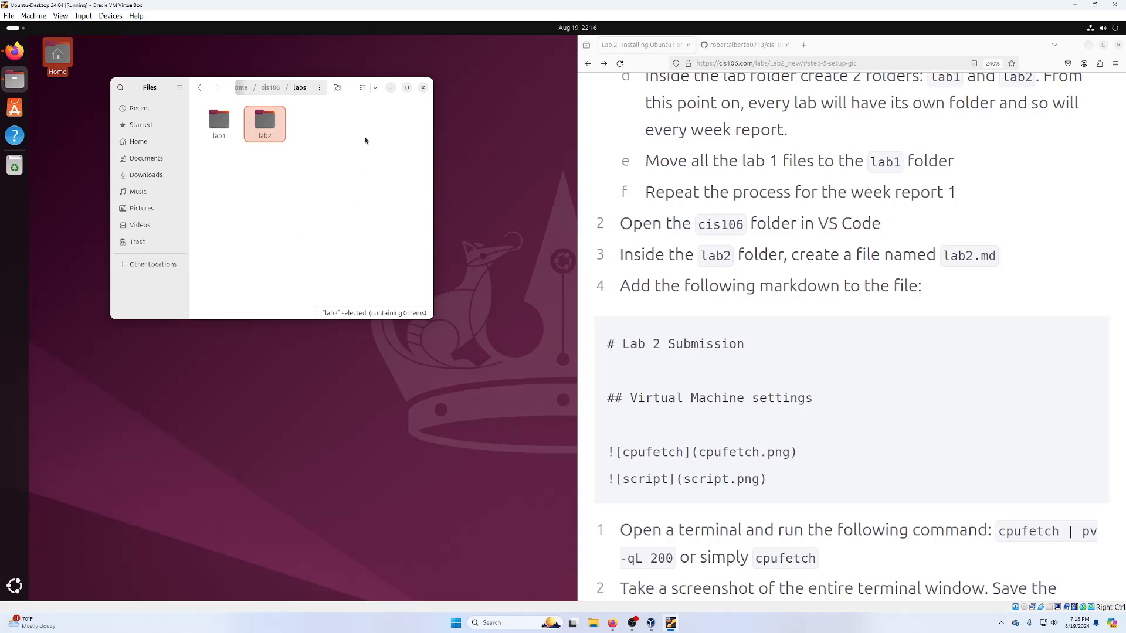
left_click(423, 87)
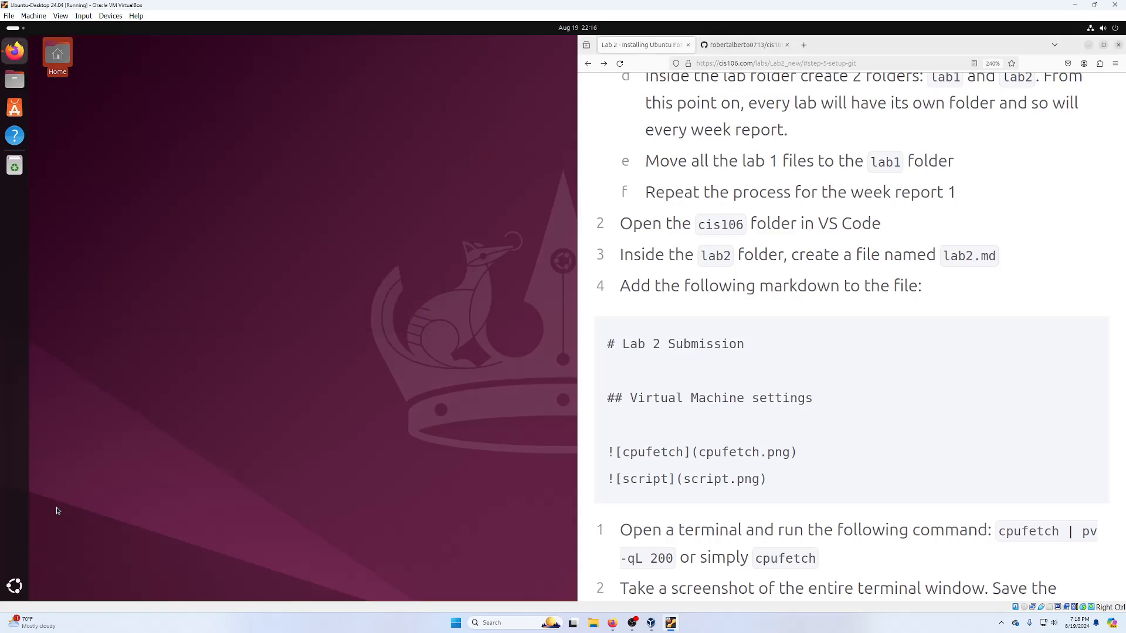
- Launch Visual Studio Code from the applications list and maximize it
left_click(14, 585)
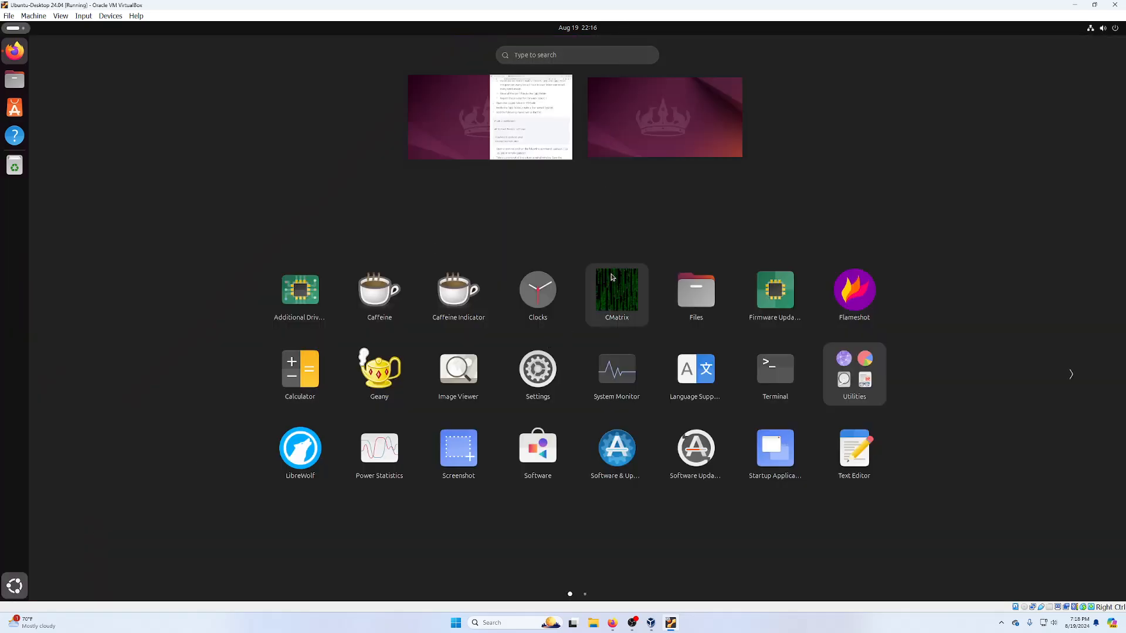
type("vs")
left_click(584, 92)
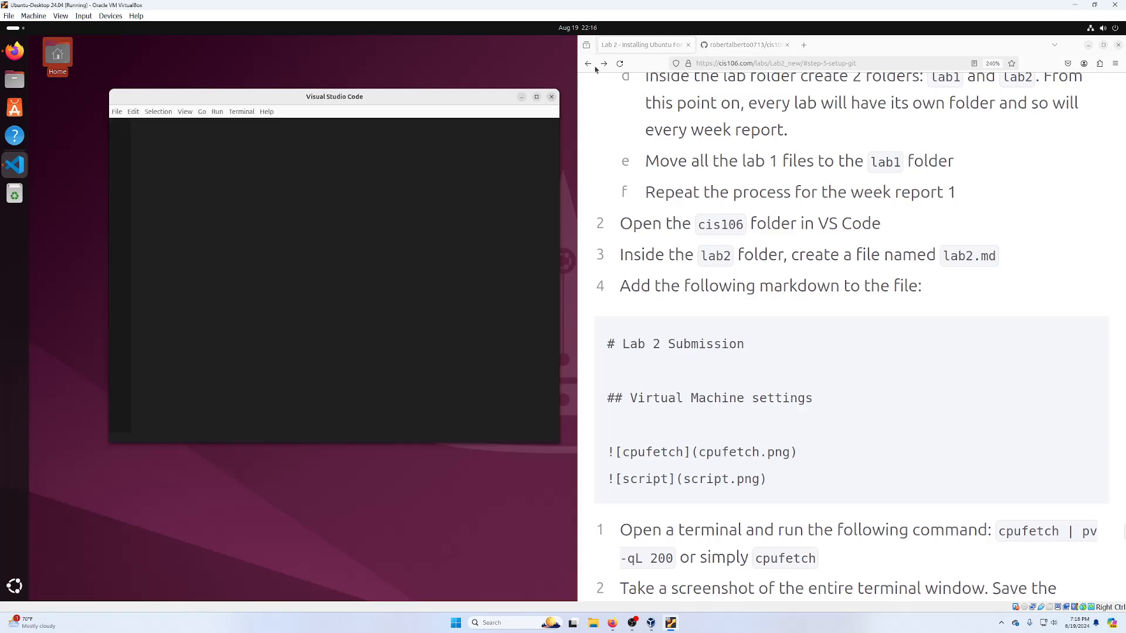
left_click(536, 96)
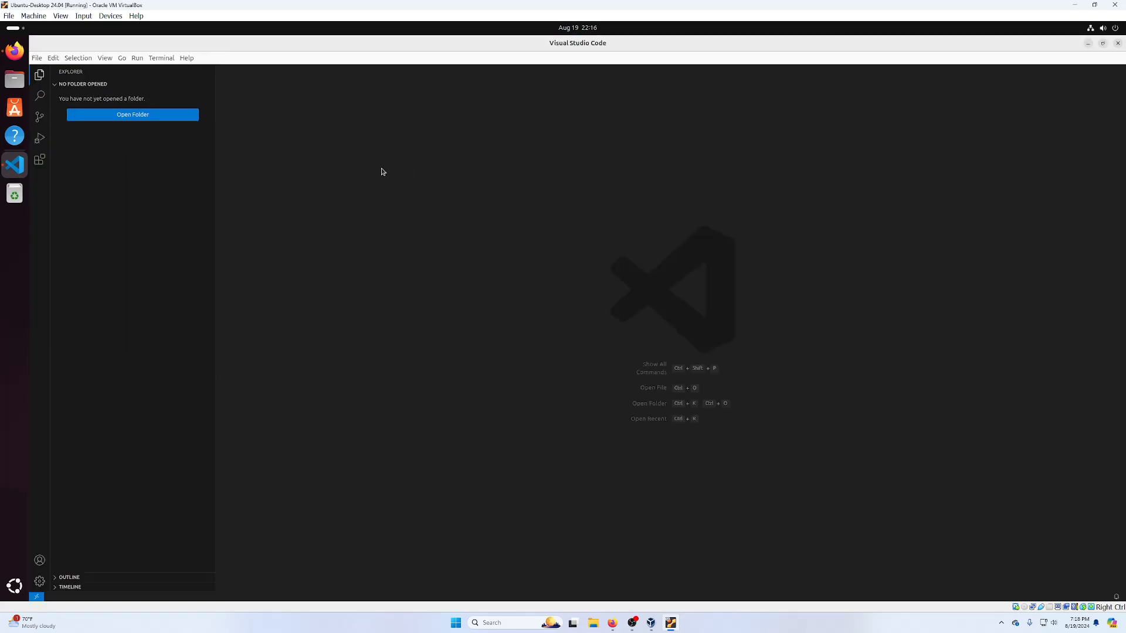
- Open the cis106 folder from Home as the workspace
left_click(149, 115)
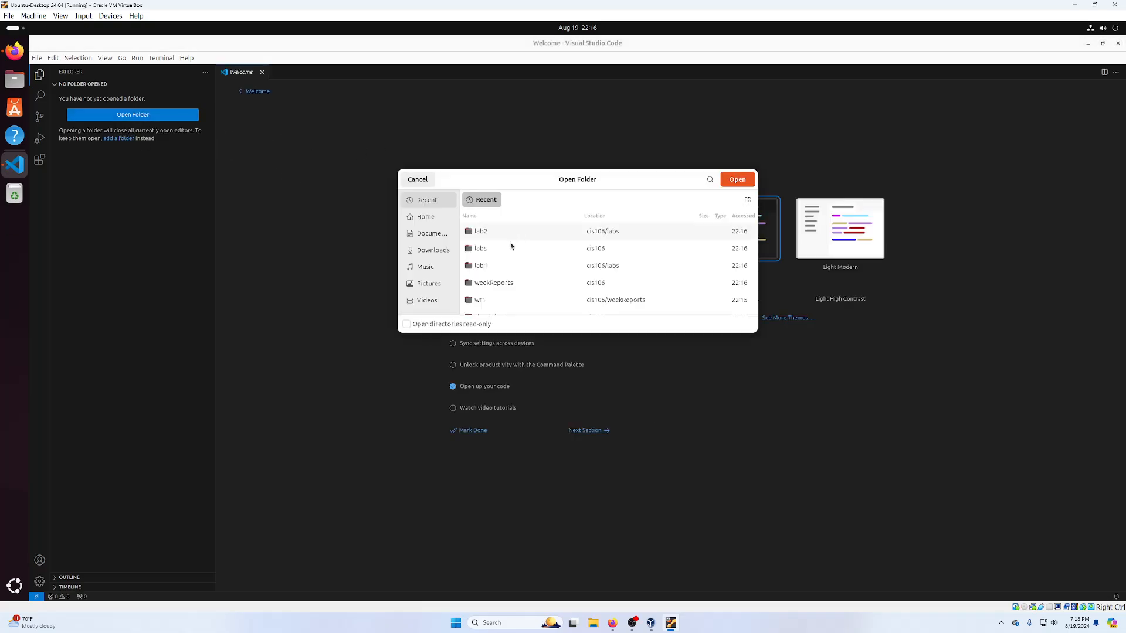
left_click(425, 217)
left_click(500, 232)
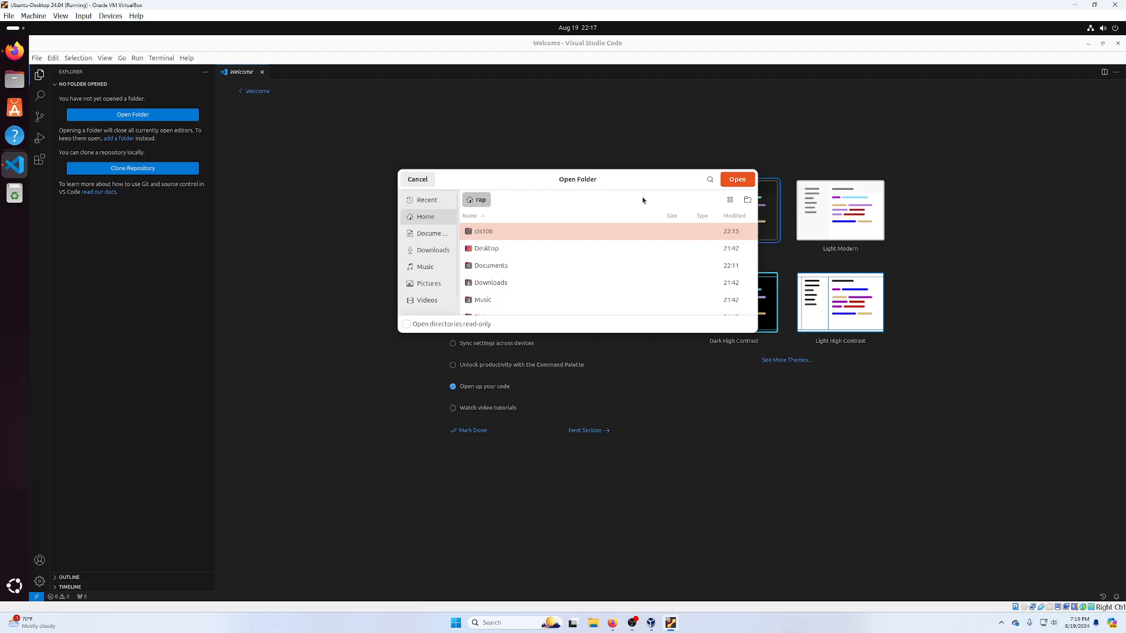
left_click(745, 181)
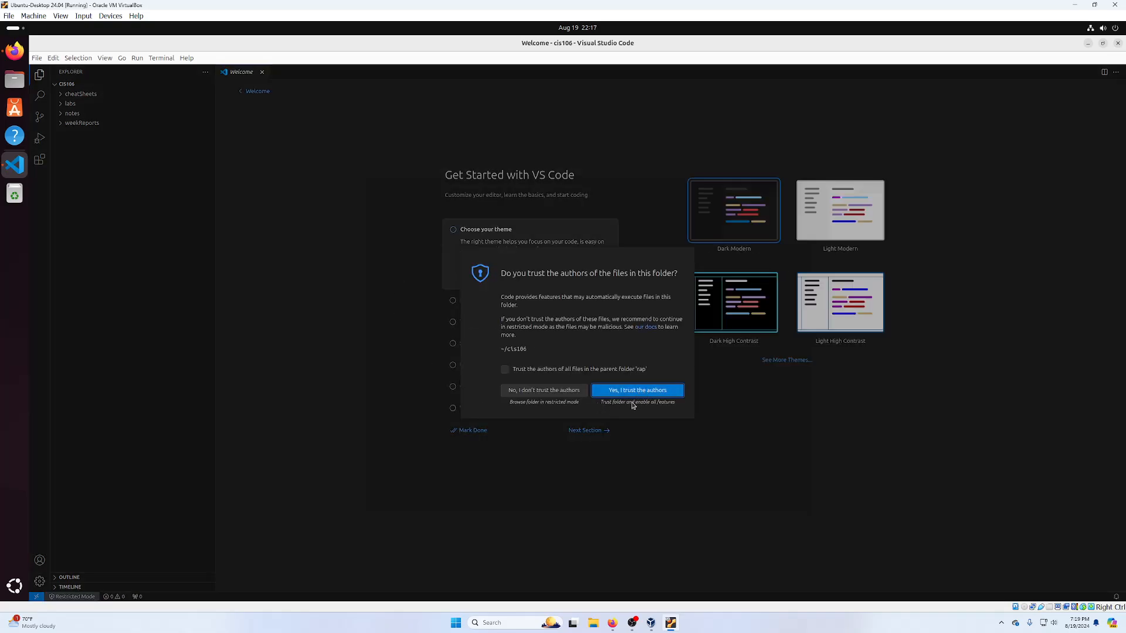
- Trust the folder's authors and create a new file lab2.md inside labs/lab2
left_click(635, 395)
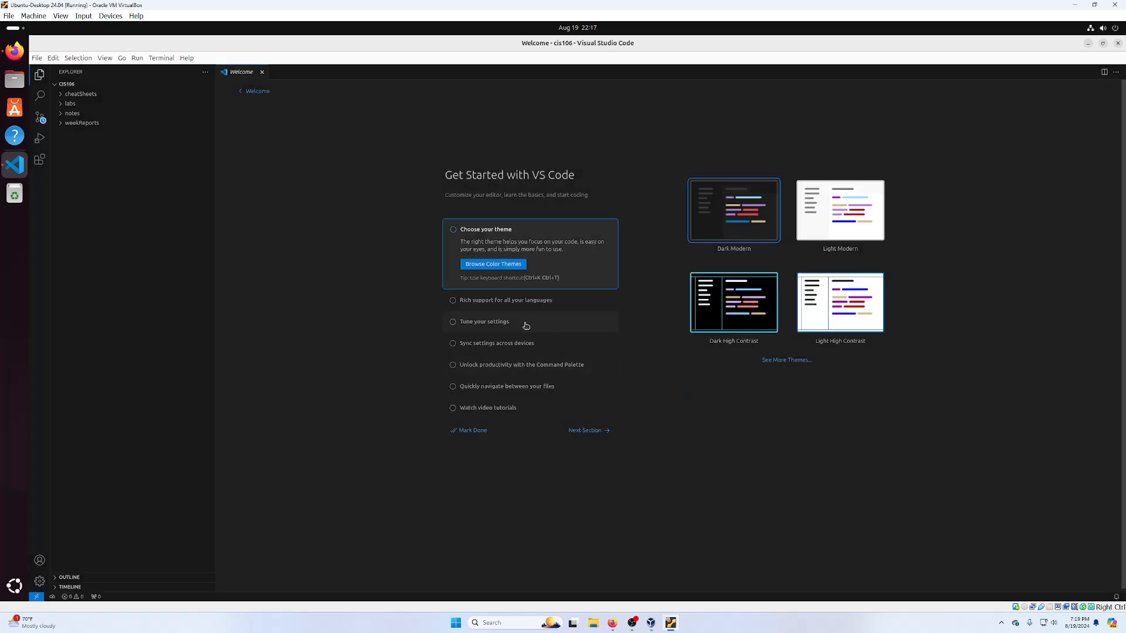
left_click(68, 103)
left_click(69, 124)
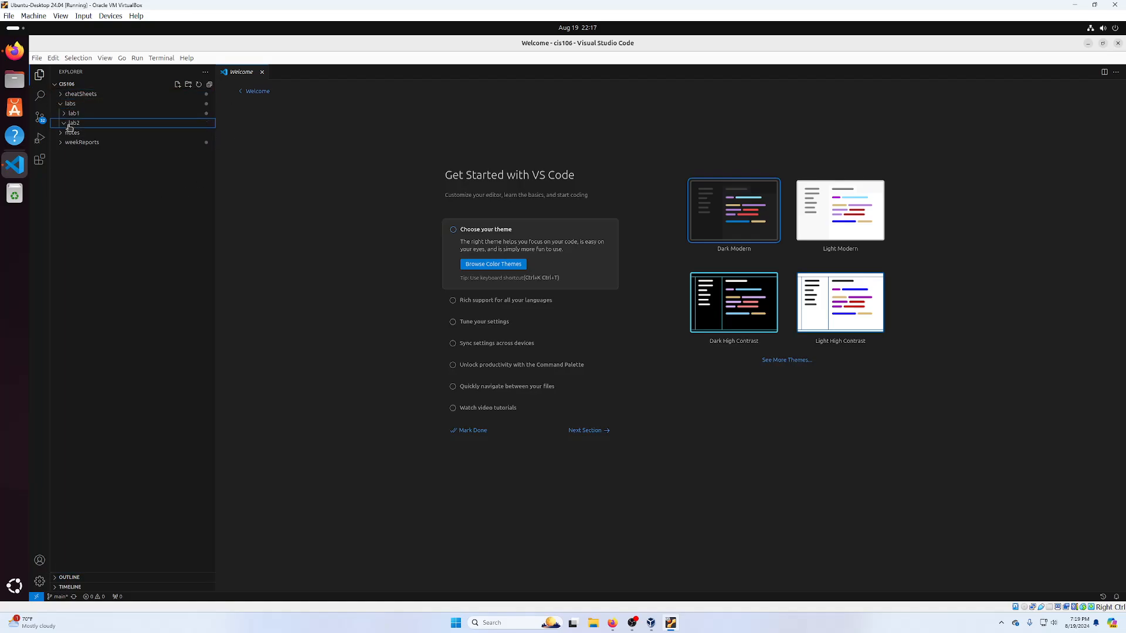
left_click(178, 85)
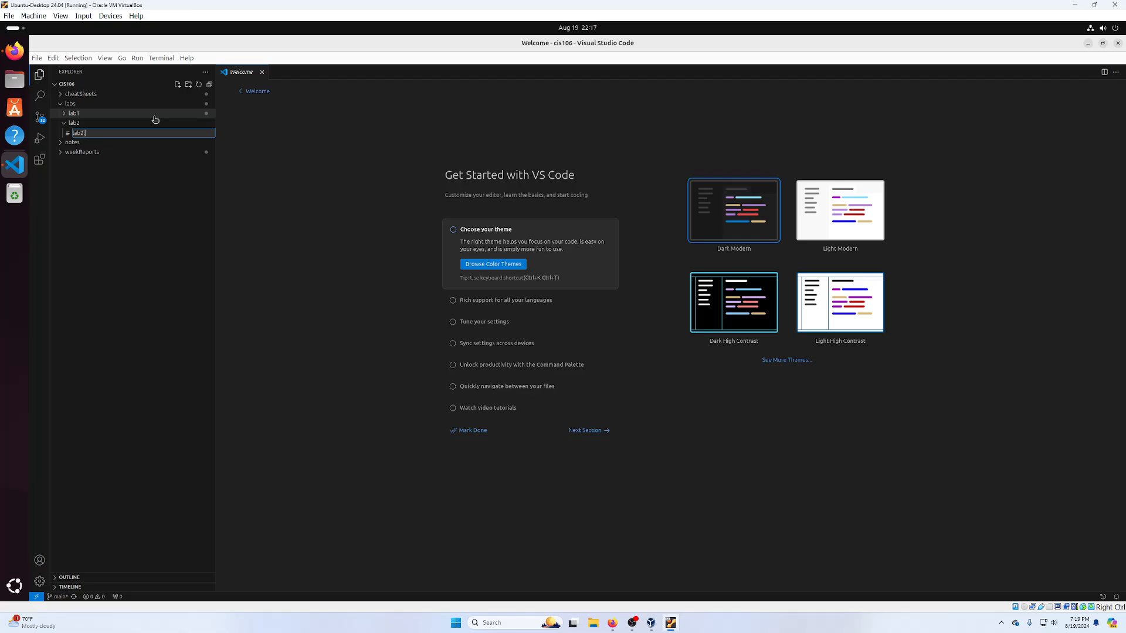
key("Return")
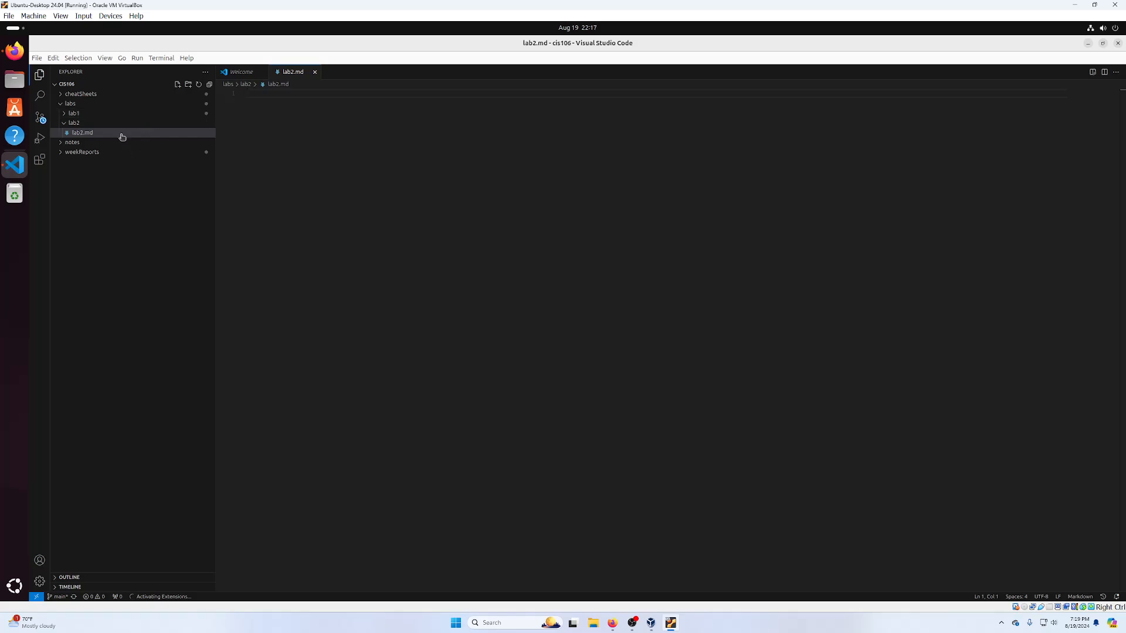
- Paste the Lab 2 markdown block from the instructions into lab2.md, save, and minimize the editor
left_click(14, 52)
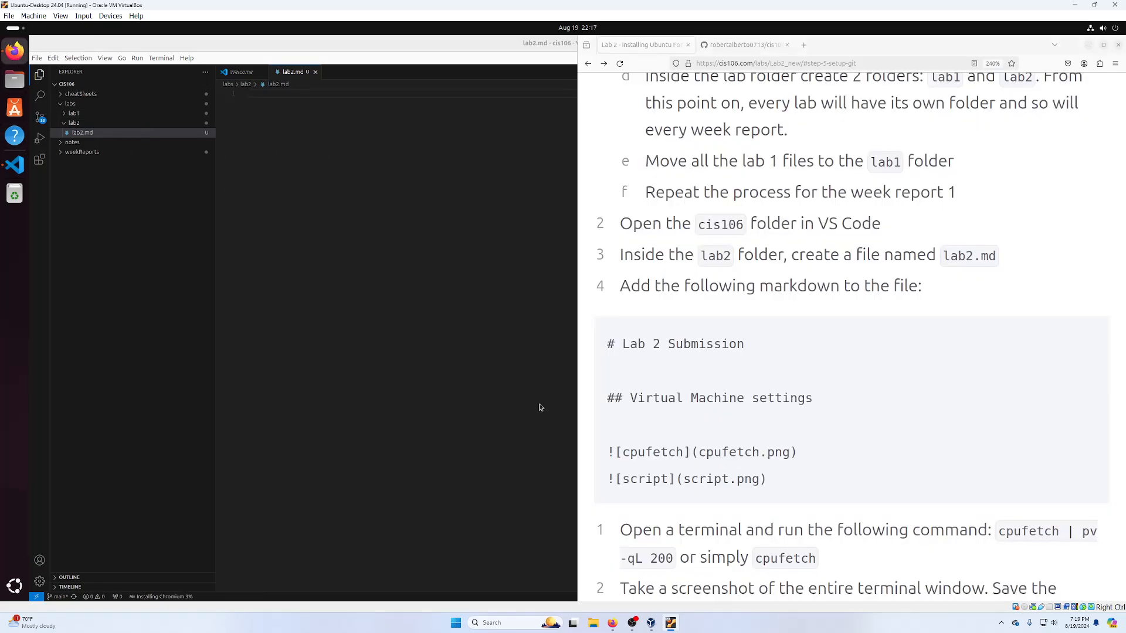
left_click_drag(607, 342, 700, 393)
left_click(1085, 340)
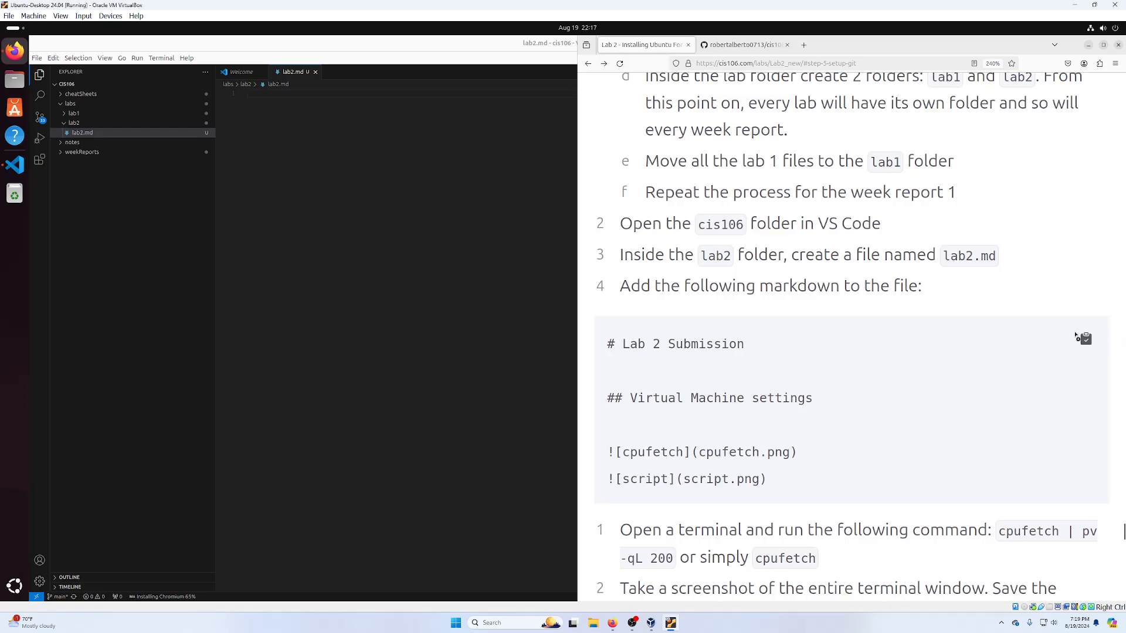
left_click(409, 158)
right_click(409, 160)
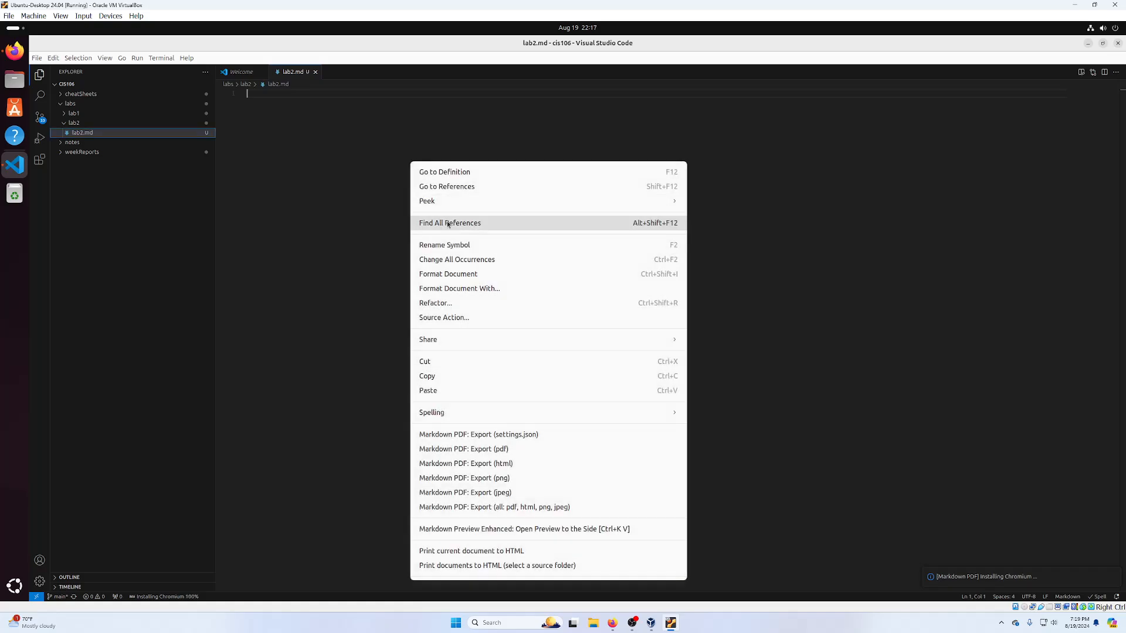
left_click(440, 390)
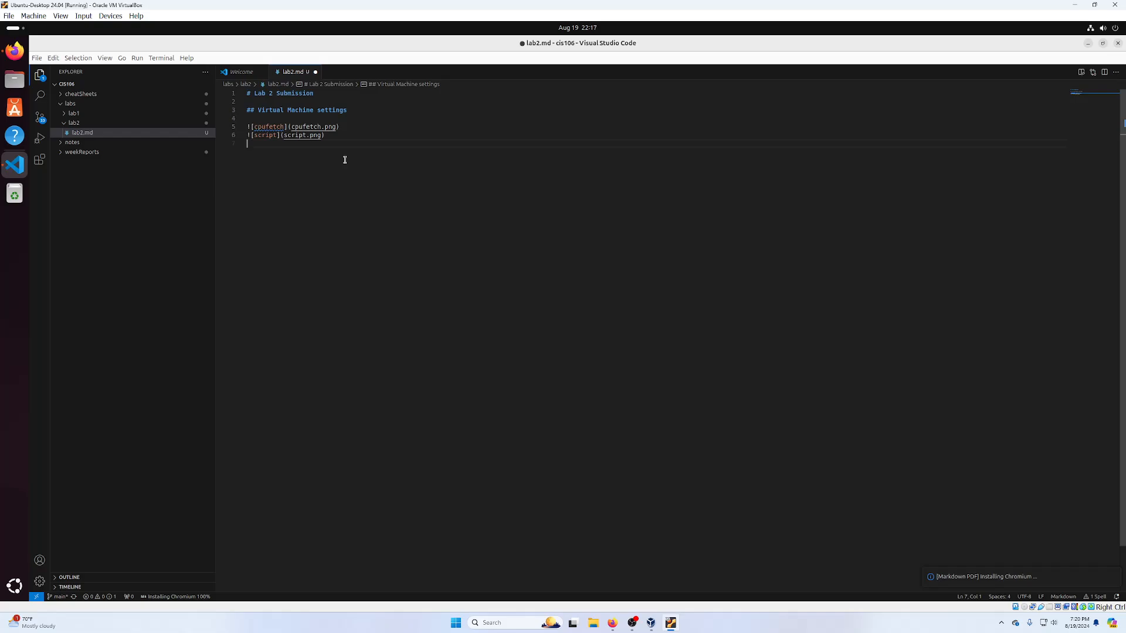
key("ctrl+s")
left_click(1088, 44)
scroll(780, 362, "down", 6)
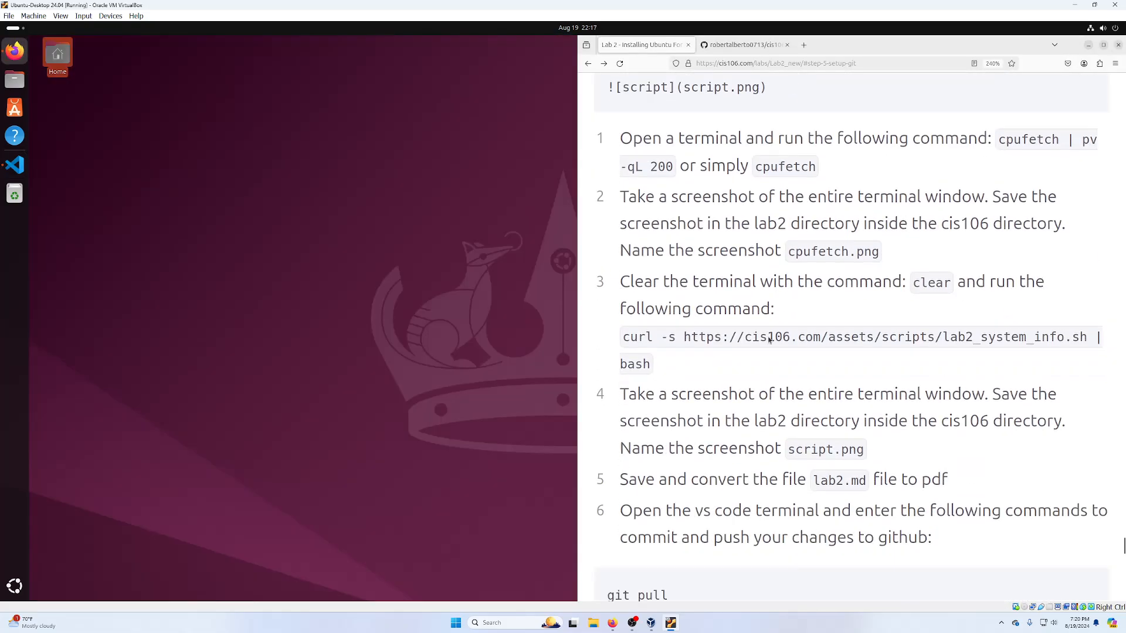
- Open a new terminal window with Ctrl+Alt+T
left_click(15, 586)
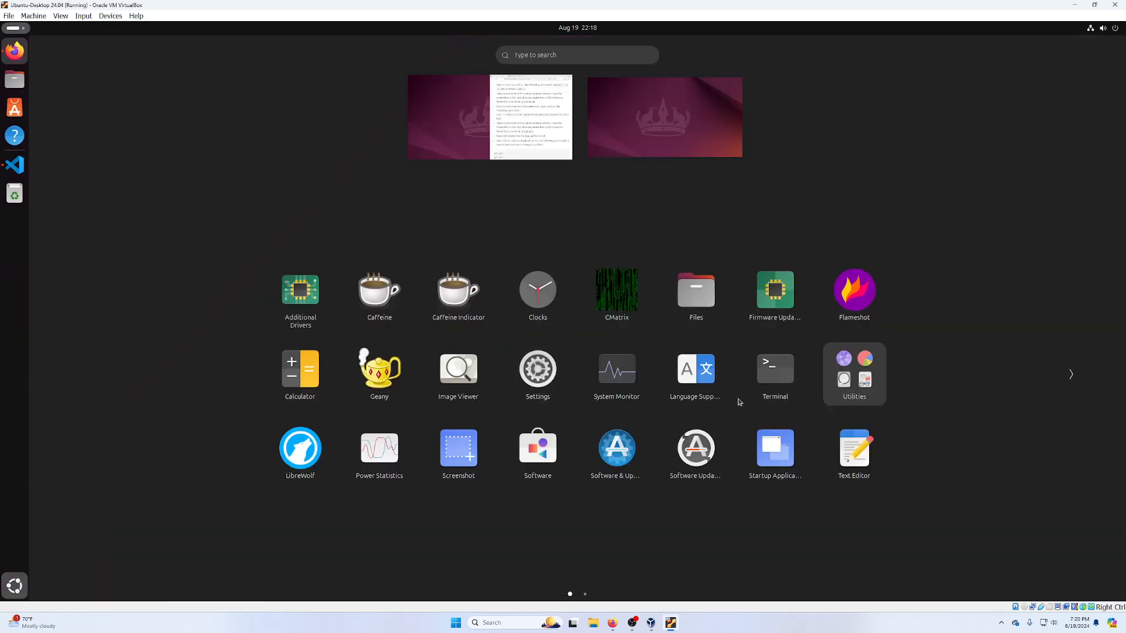
key("Escape")
key("ctrl+alt+t")
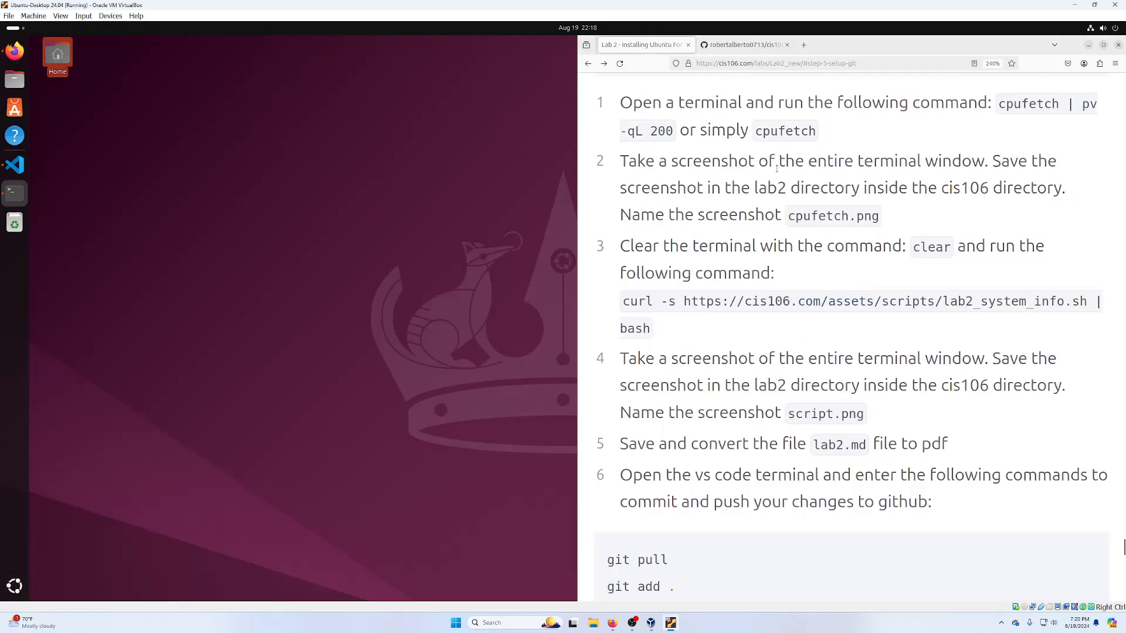
- Paste and run cpufetch | pv -qL 200, then enlarge the terminal to fit the output
left_click_drag(1000, 103, 672, 131)
key("super+c")
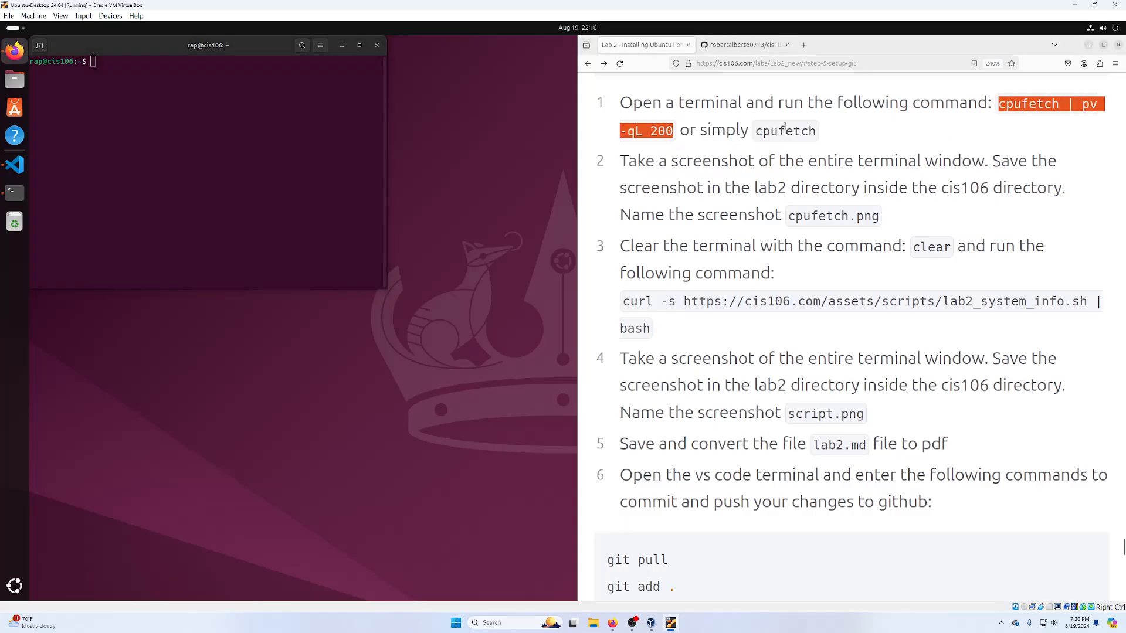
left_click(193, 118)
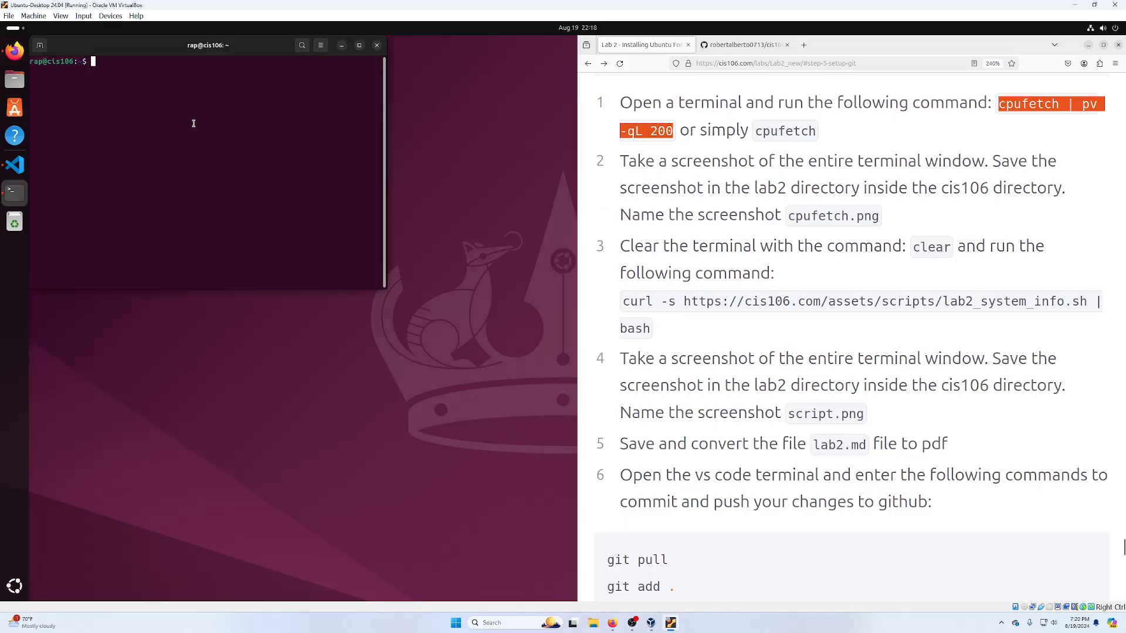
right_click(185, 99)
left_click(208, 131)
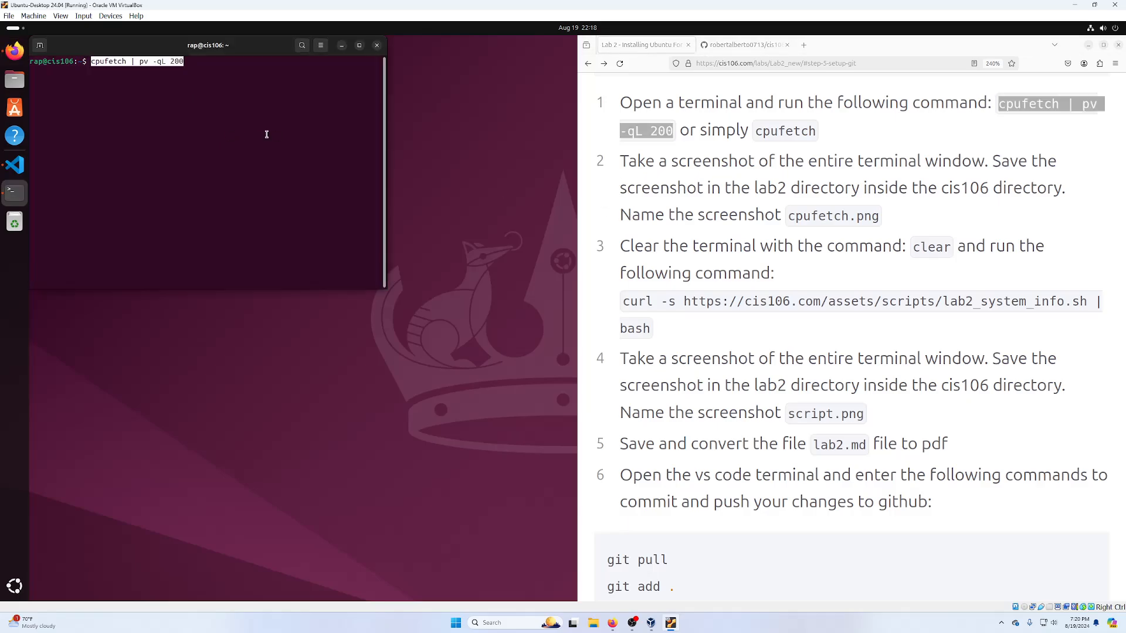
key("Return")
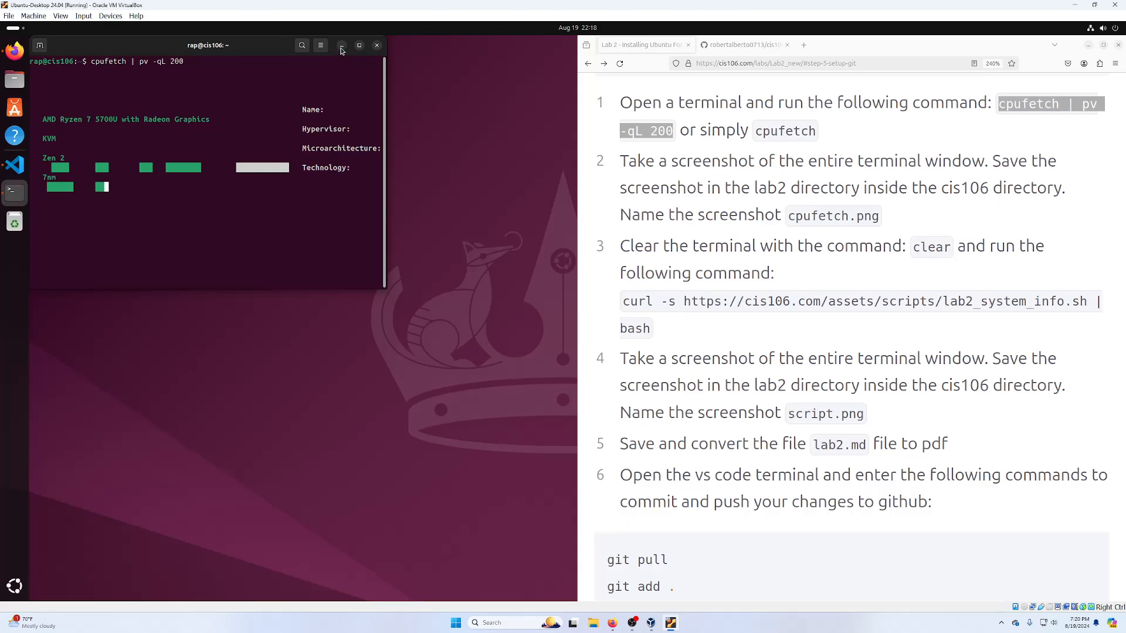
left_click_drag(386, 288, 580, 347)
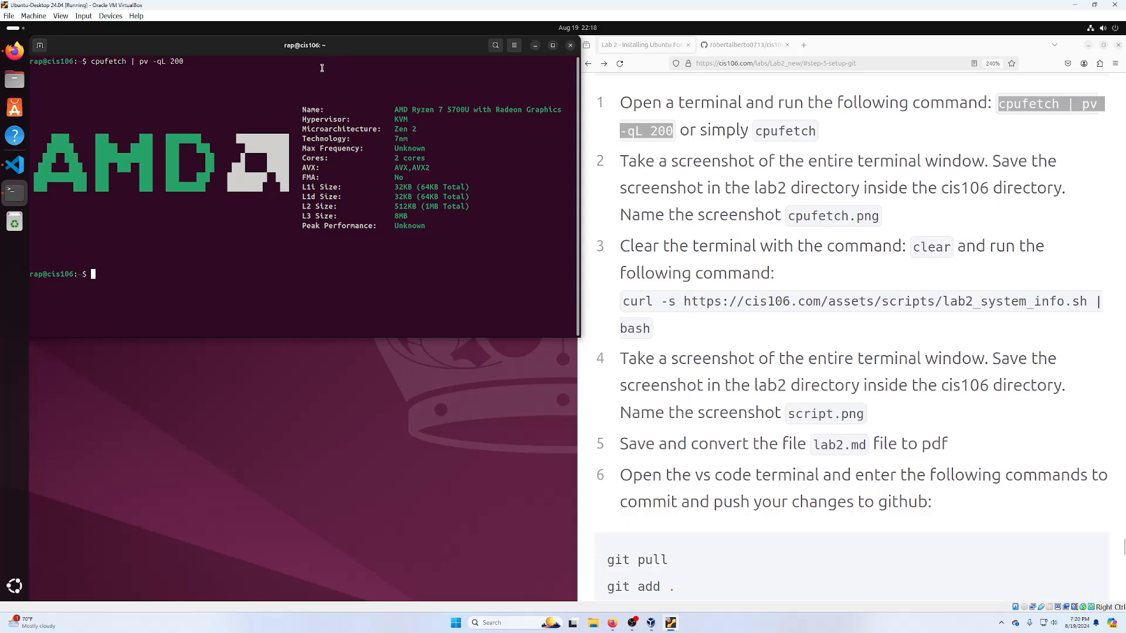
- Take an area screenshot covering the terminal window with the cpufetch output
key("Print")
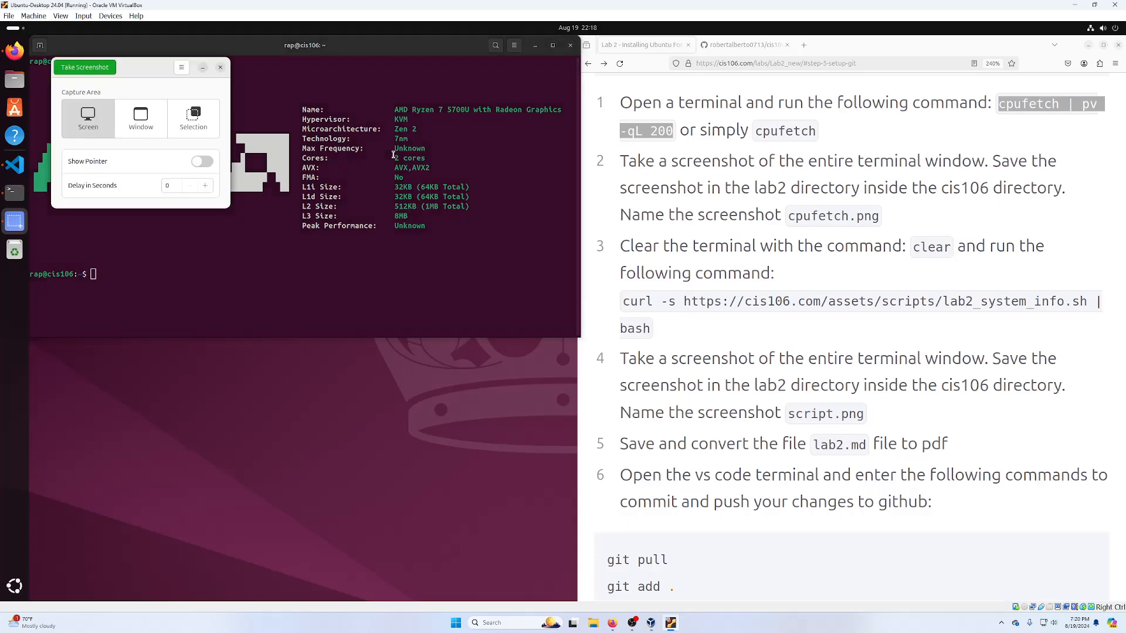
left_click(221, 67)
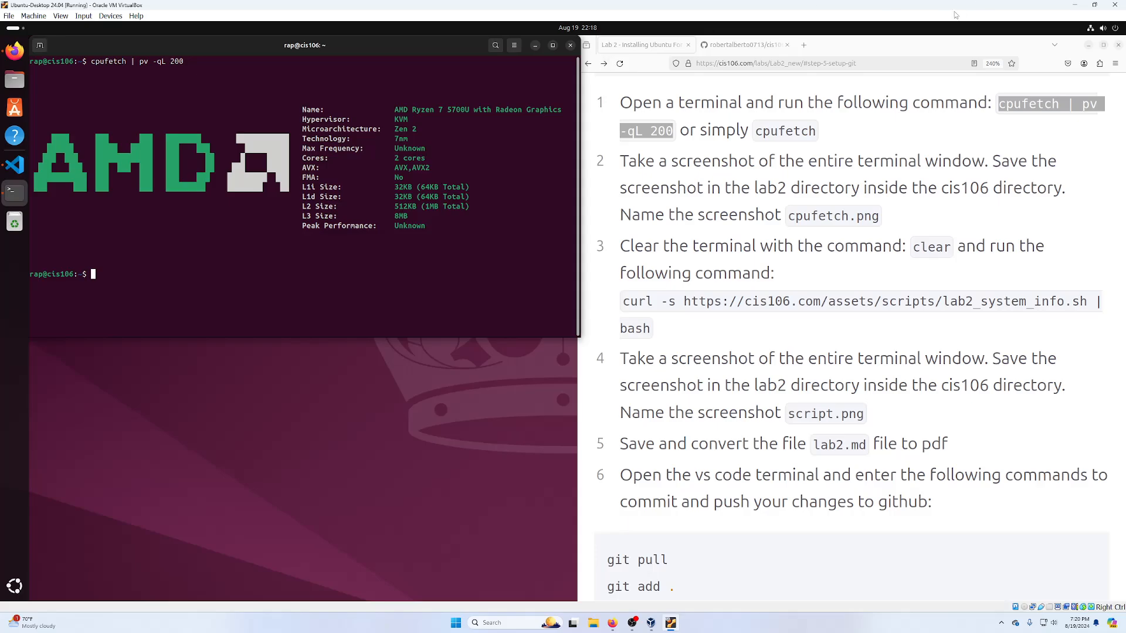
left_click(1097, 28)
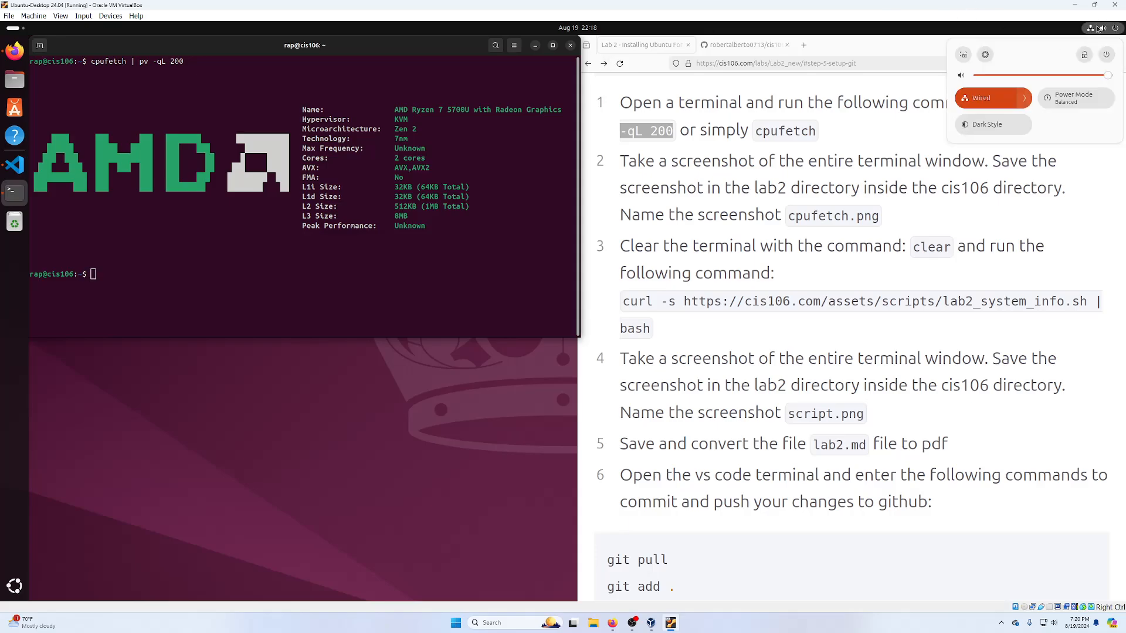
left_click(962, 55)
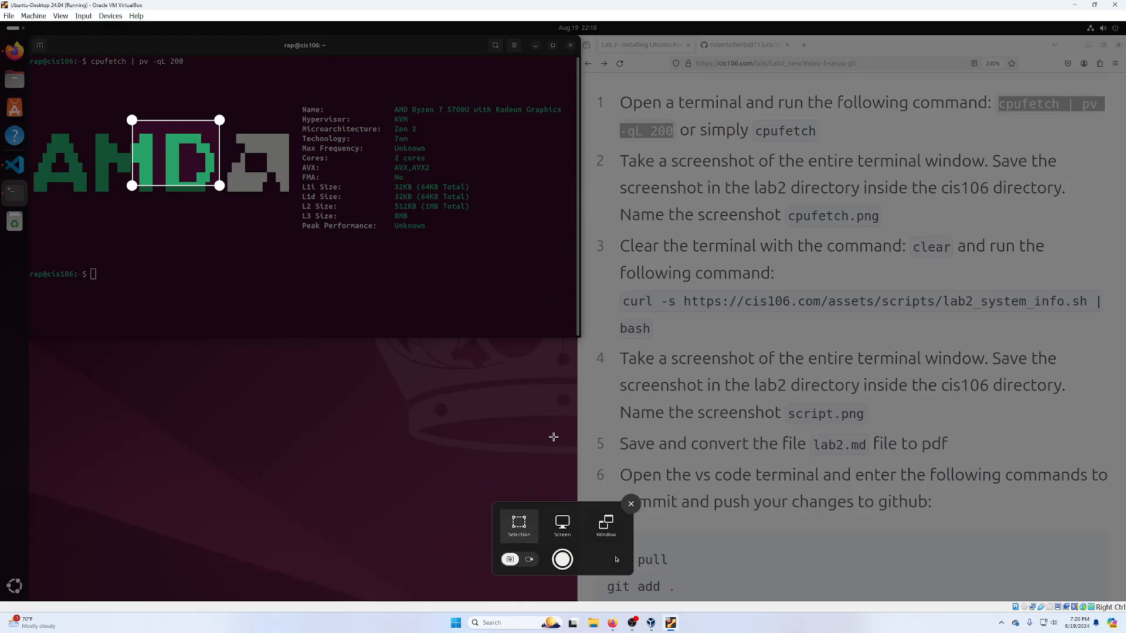
key("Escape")
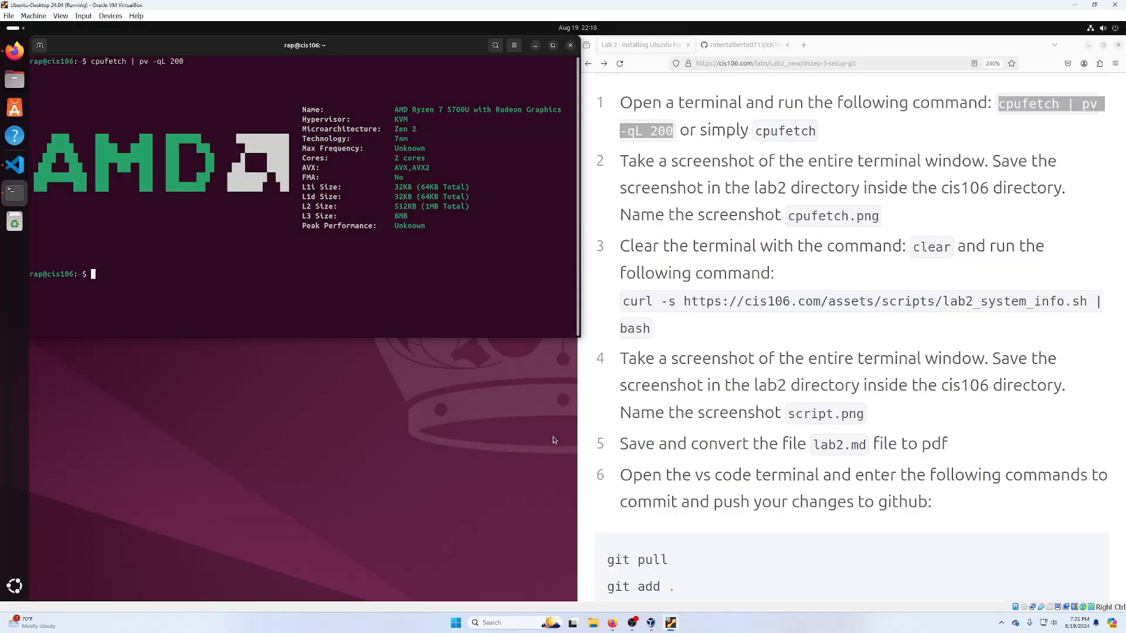
key("ctrl+Print")
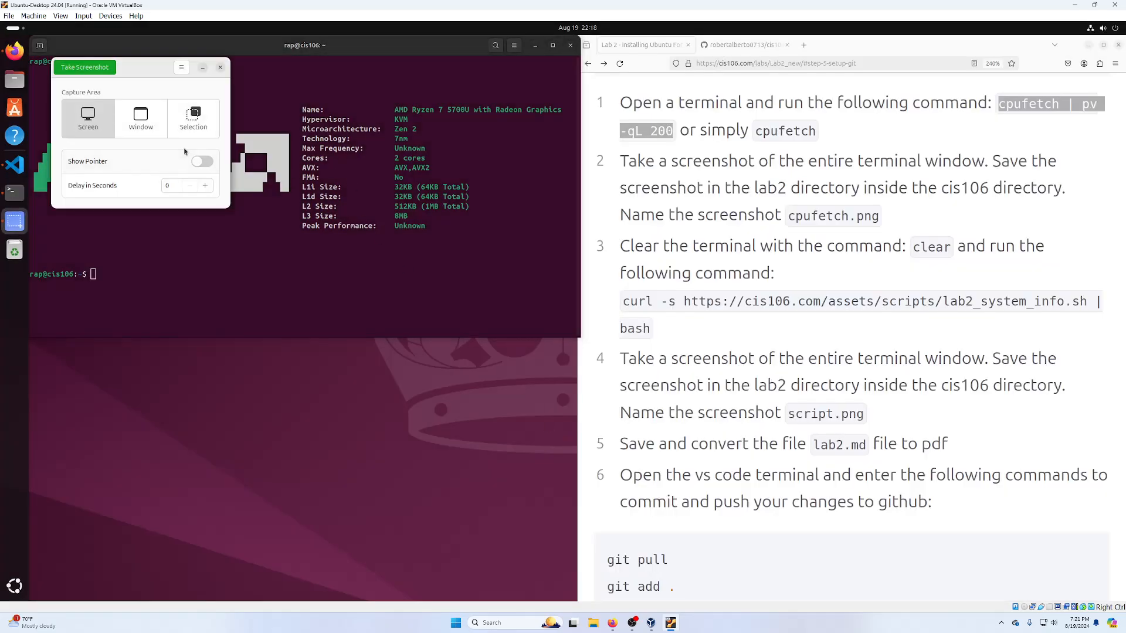
left_click(203, 127)
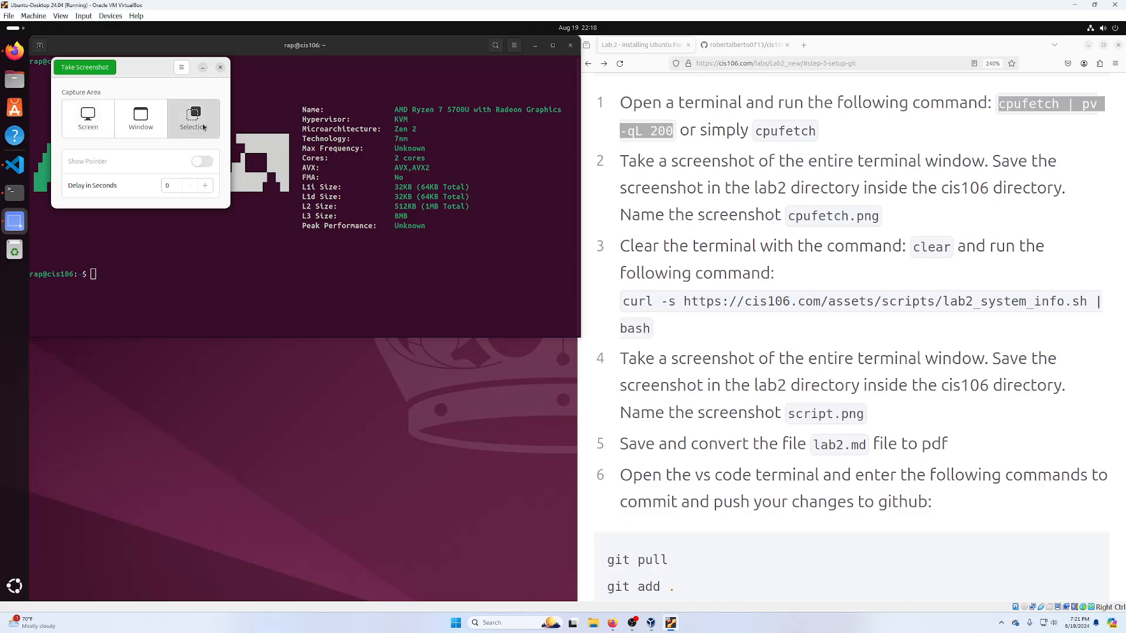
left_click(85, 68)
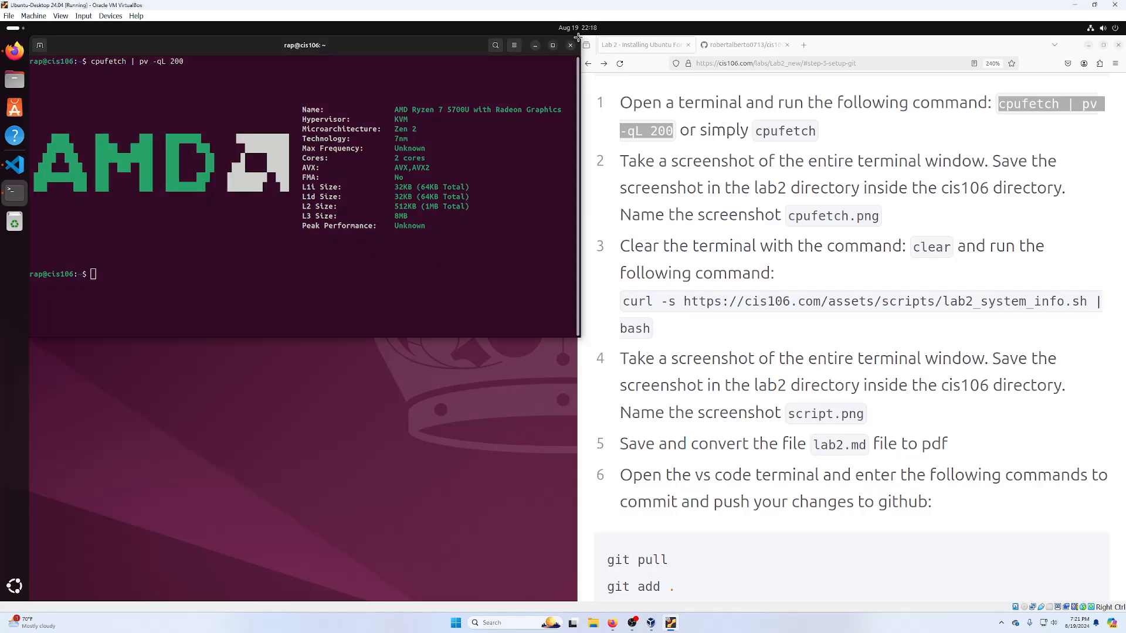
left_click_drag(579, 34, 26, 342)
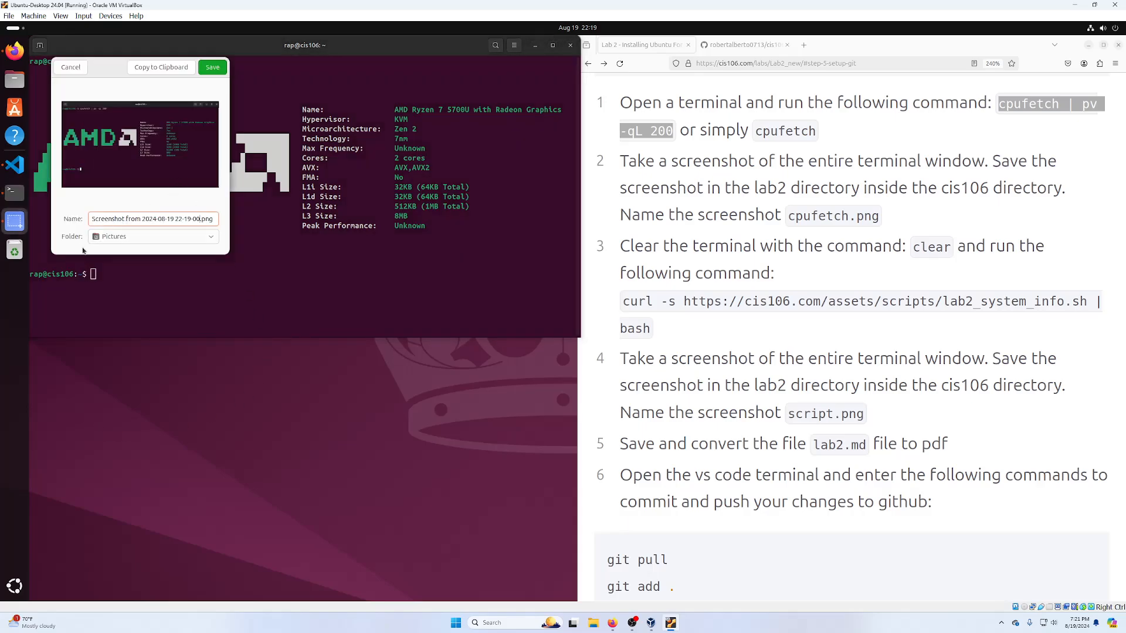
- Save the capture as cpufetch.png in Home/cis106/labs/lab2
left_click(191, 231)
left_click(188, 237)
left_click(187, 237)
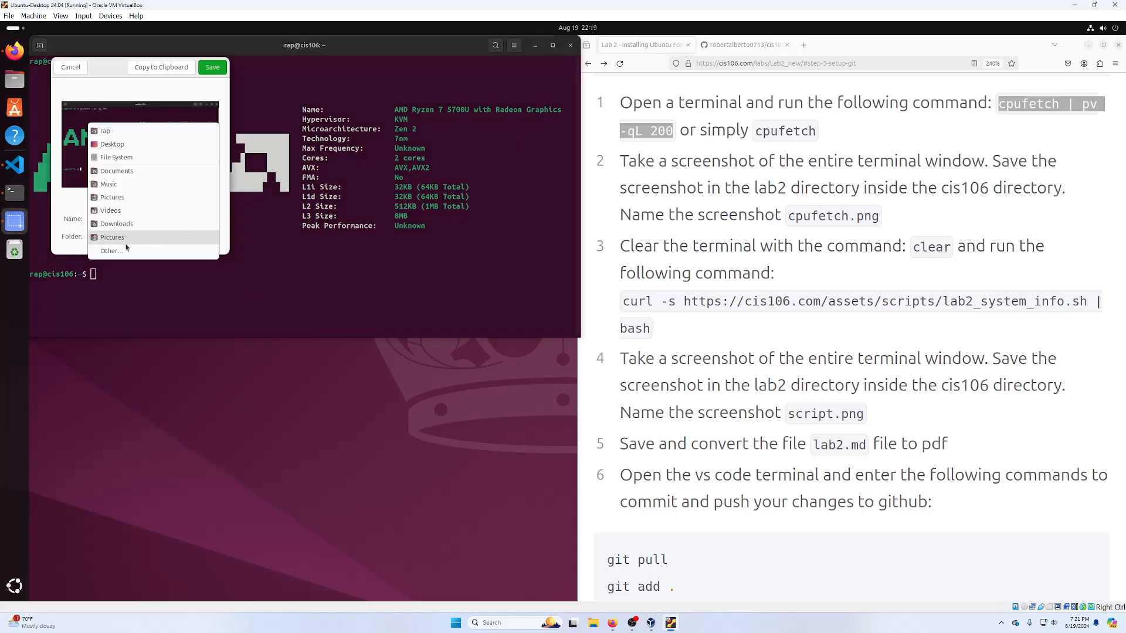
left_click(123, 251)
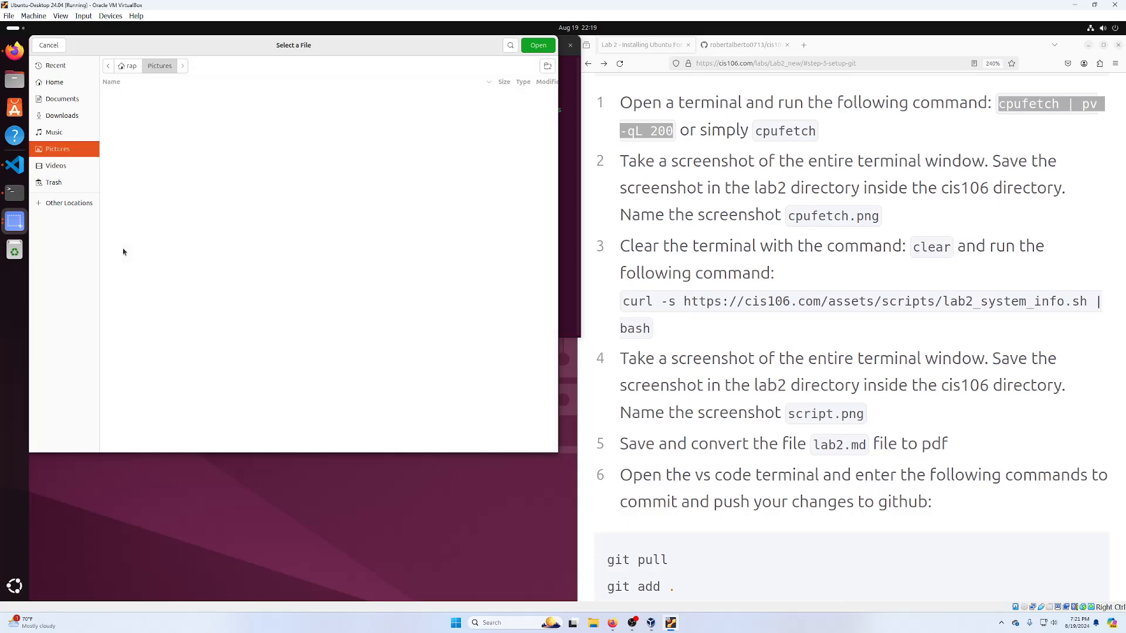
left_click(67, 86)
double_click(120, 95)
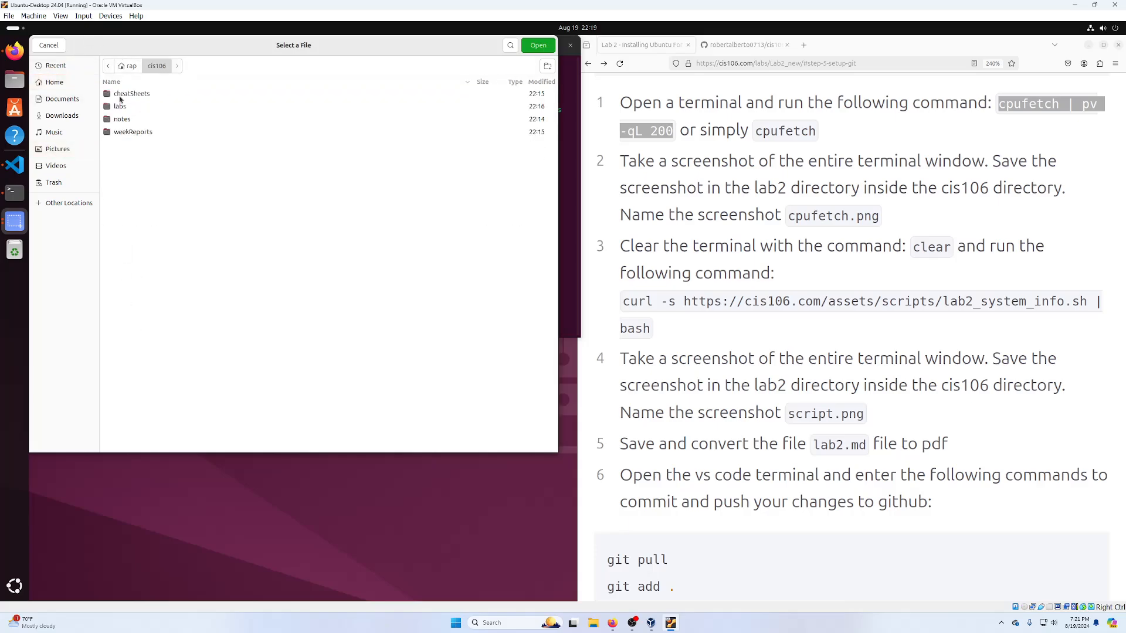
double_click(119, 107)
left_click(120, 108)
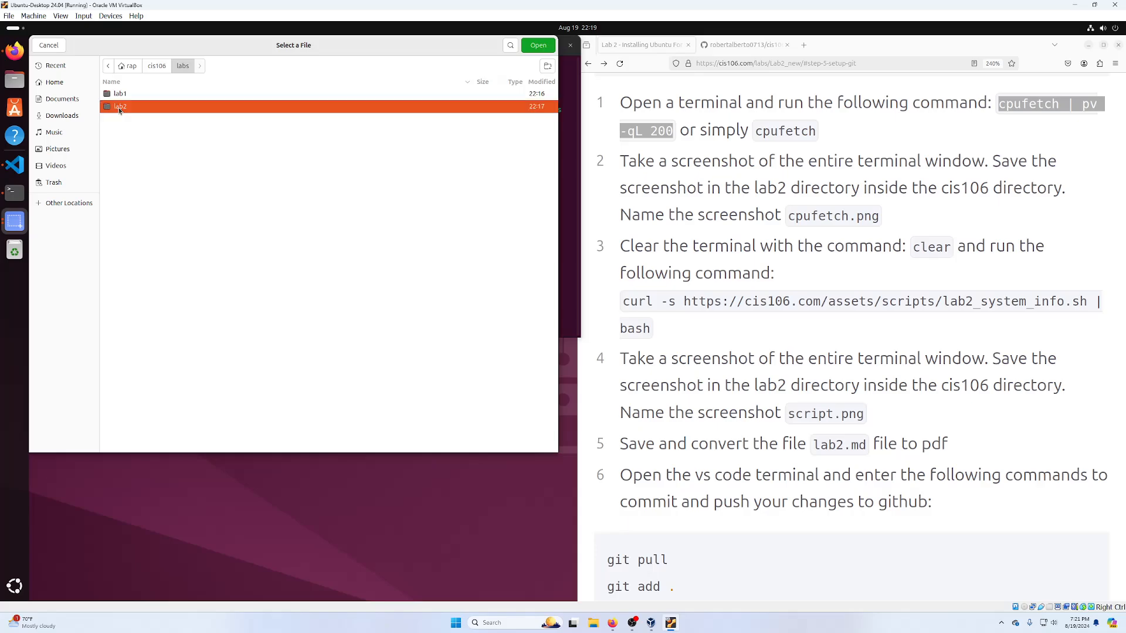
left_click(536, 51)
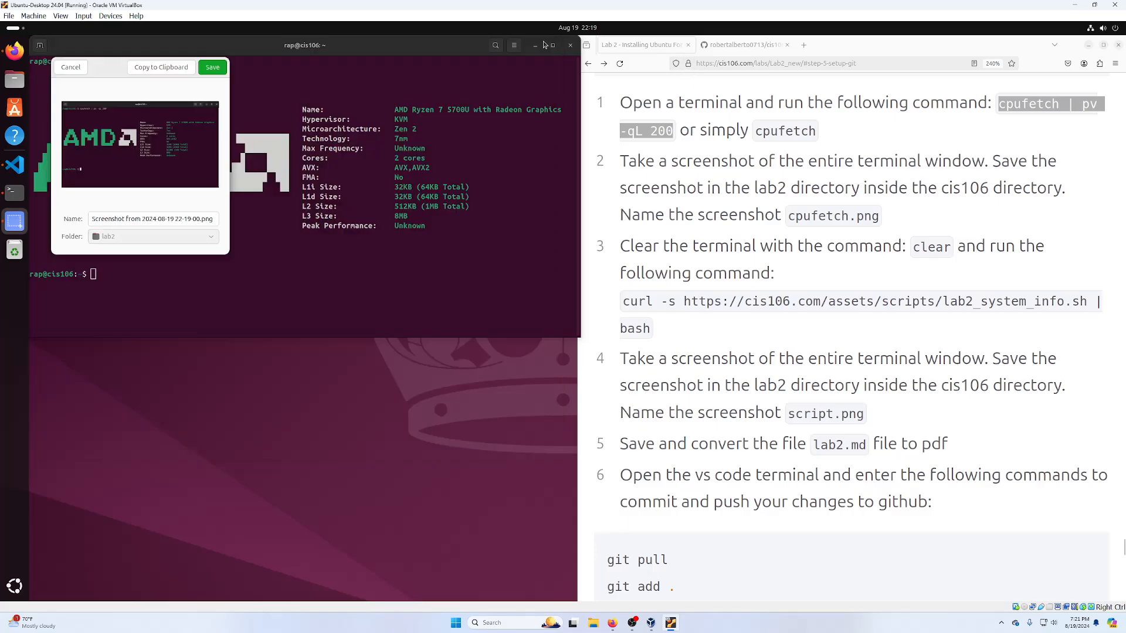
triple_click(122, 216)
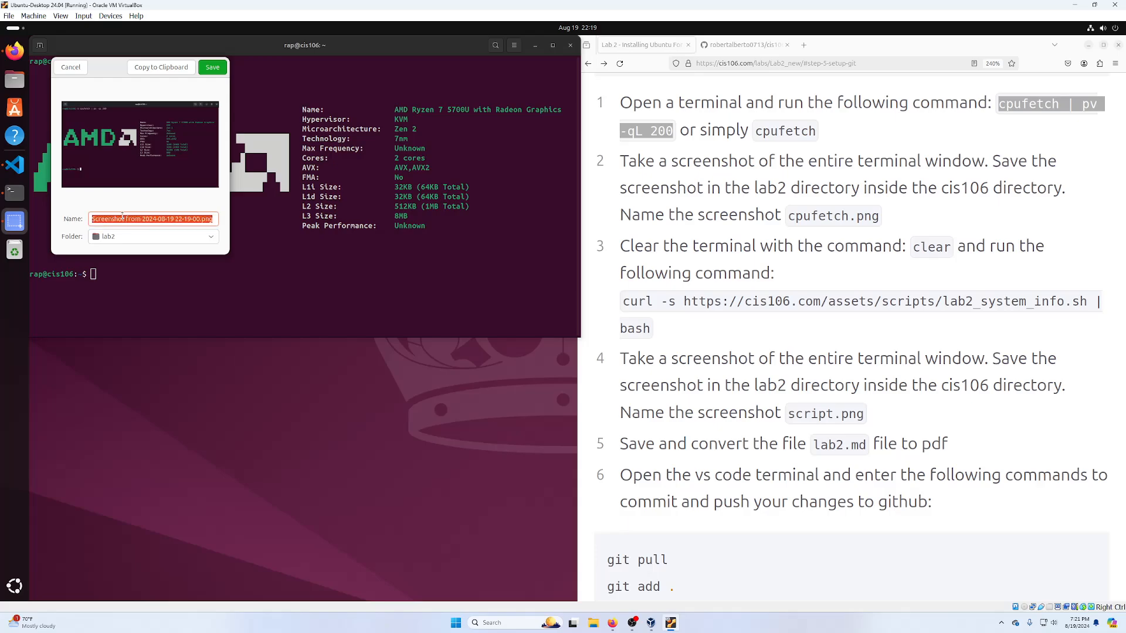
type("cpufetch")
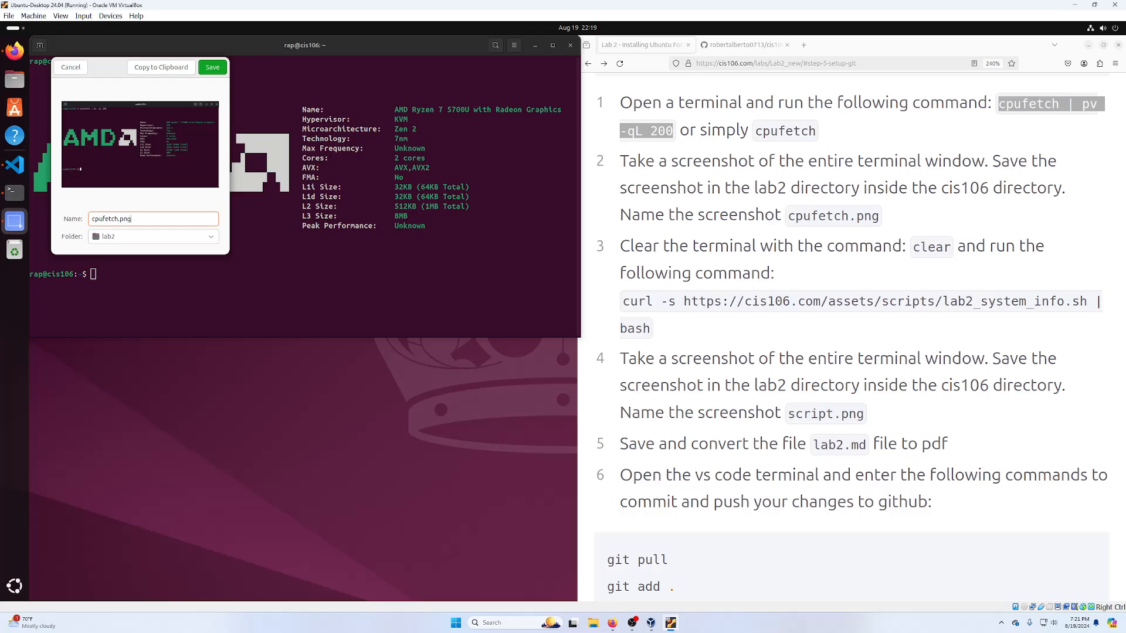
left_click(215, 68)
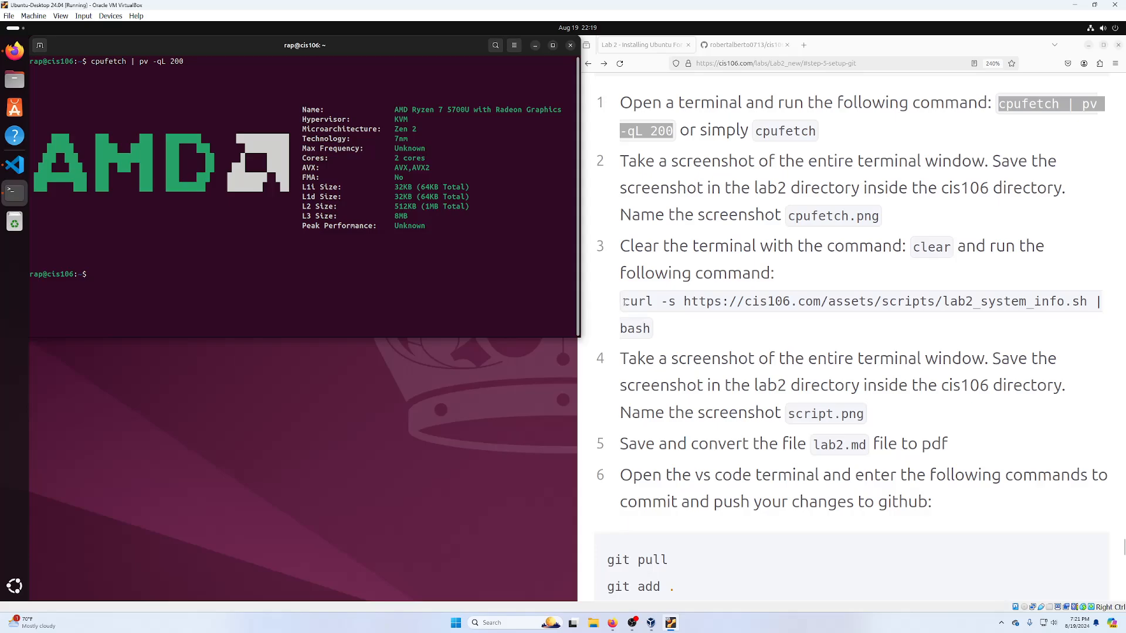
- Copy the curl system-info command from step 3 of the lab page, zoomed out to 200%
left_click(639, 327)
triple_click(639, 327)
right_click(647, 302)
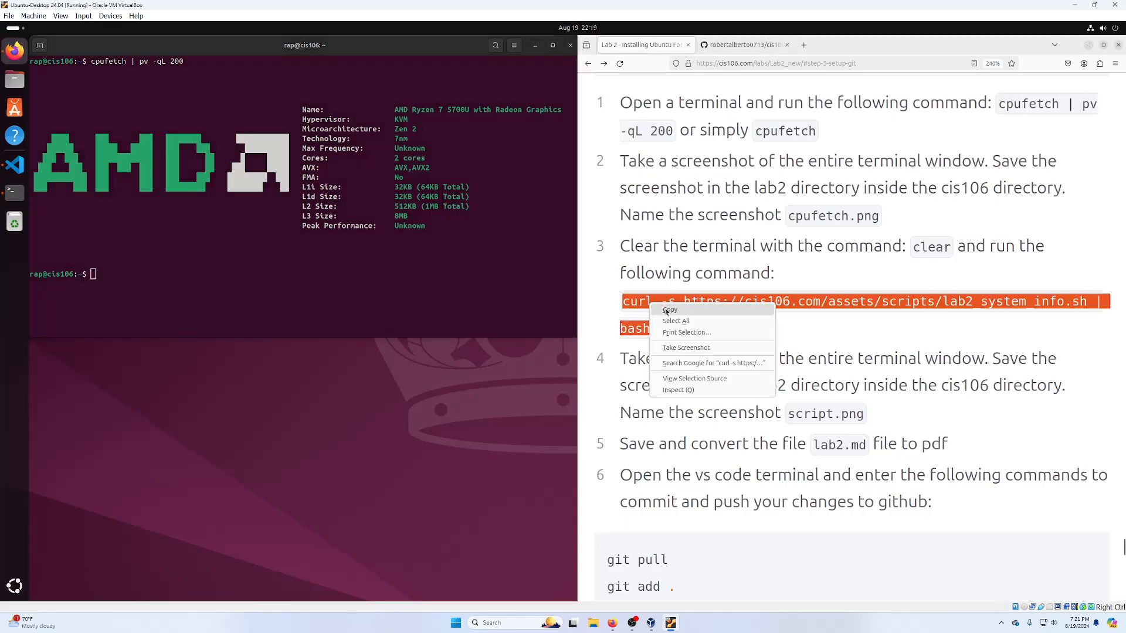
left_click(743, 304)
left_click(867, 286)
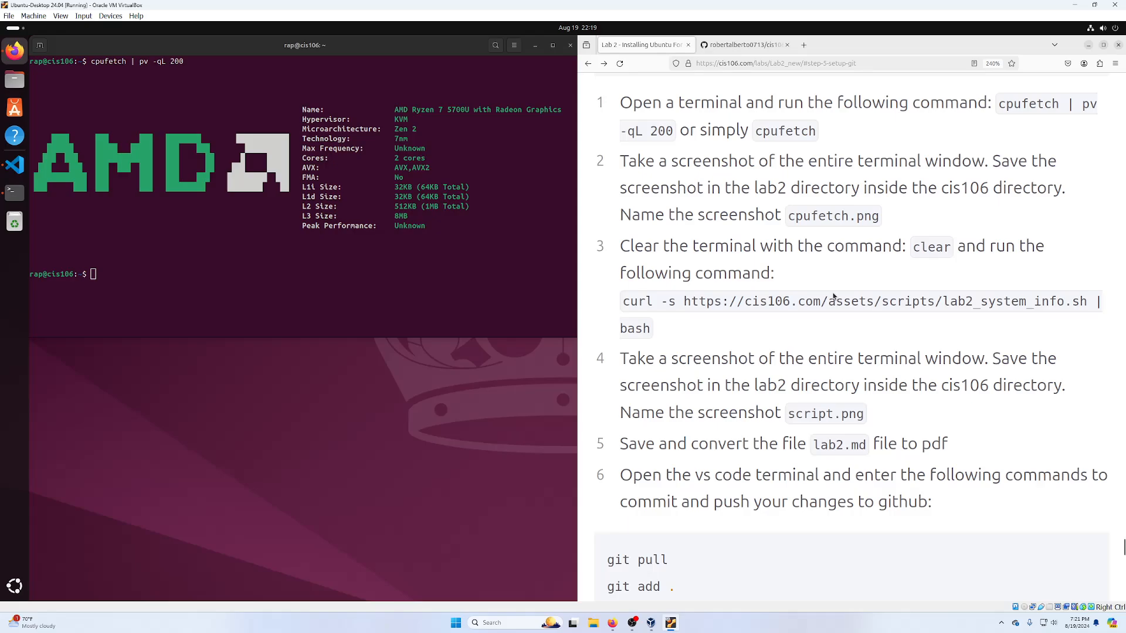
key("ctrl+minus")
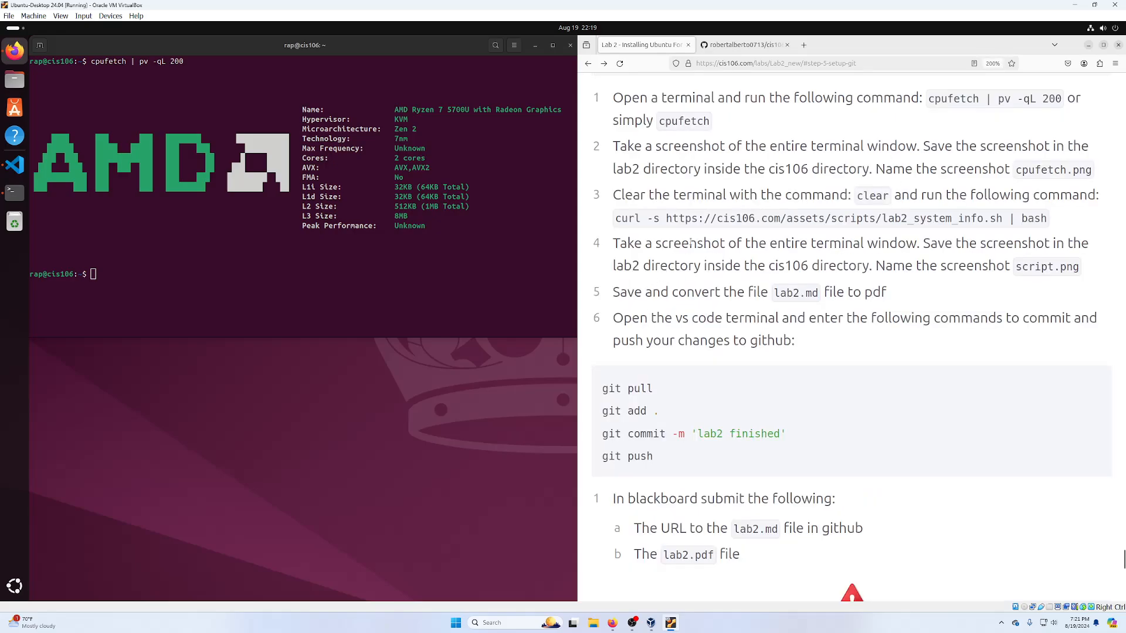
triple_click(687, 219)
right_click(727, 214)
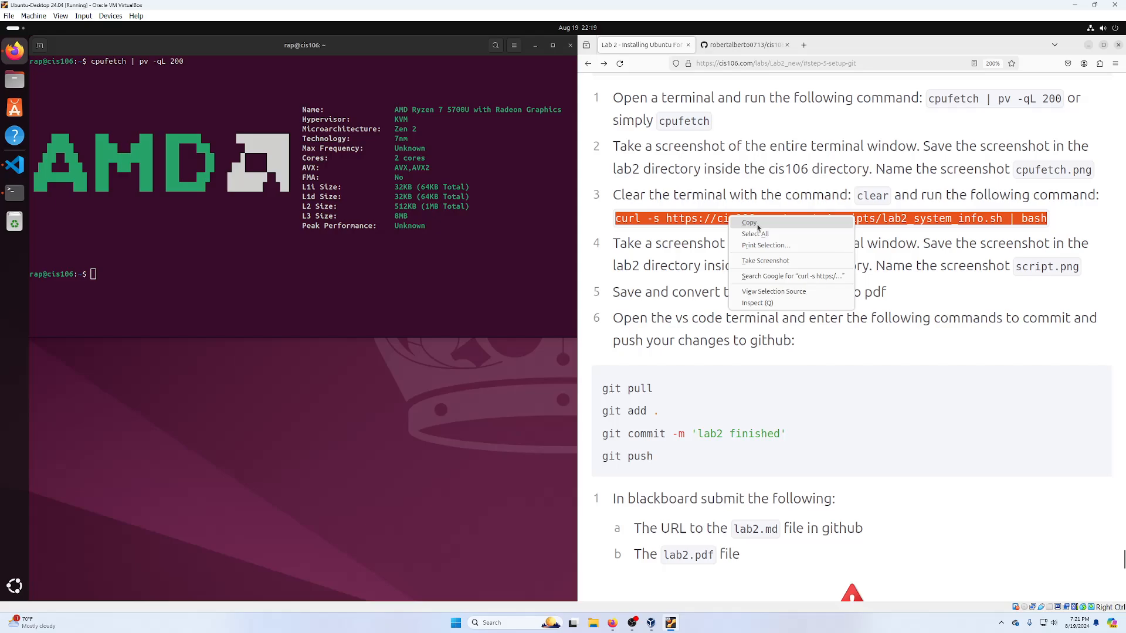
left_click(756, 228)
- Clear the terminal, then paste and run the curl system-info script
left_click(357, 271)
type("c")
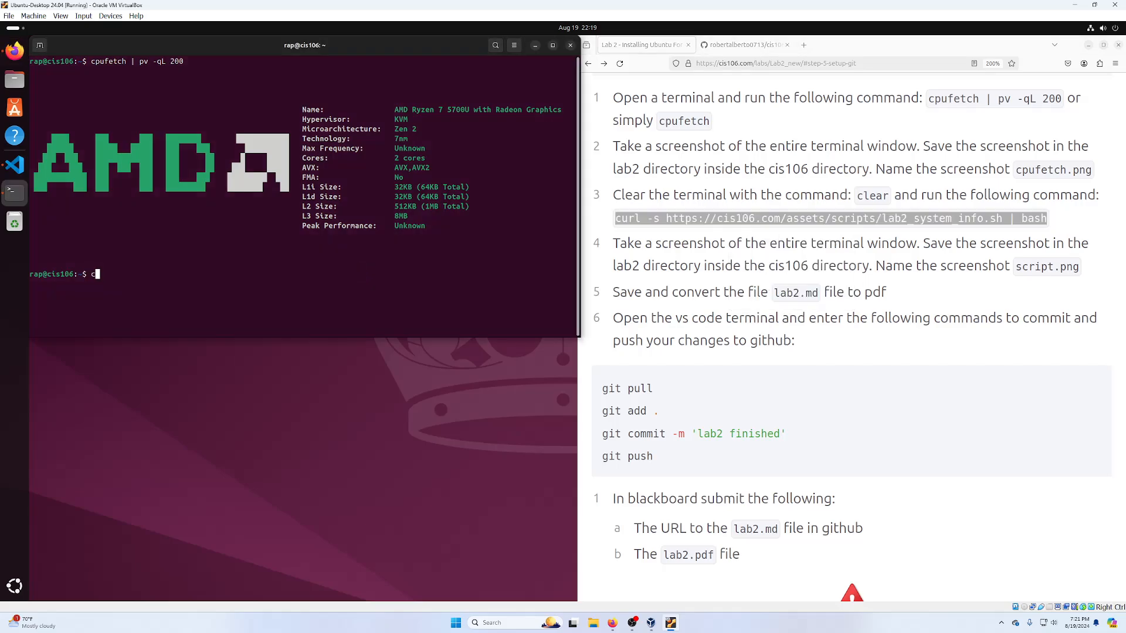
type("lear")
key("Return")
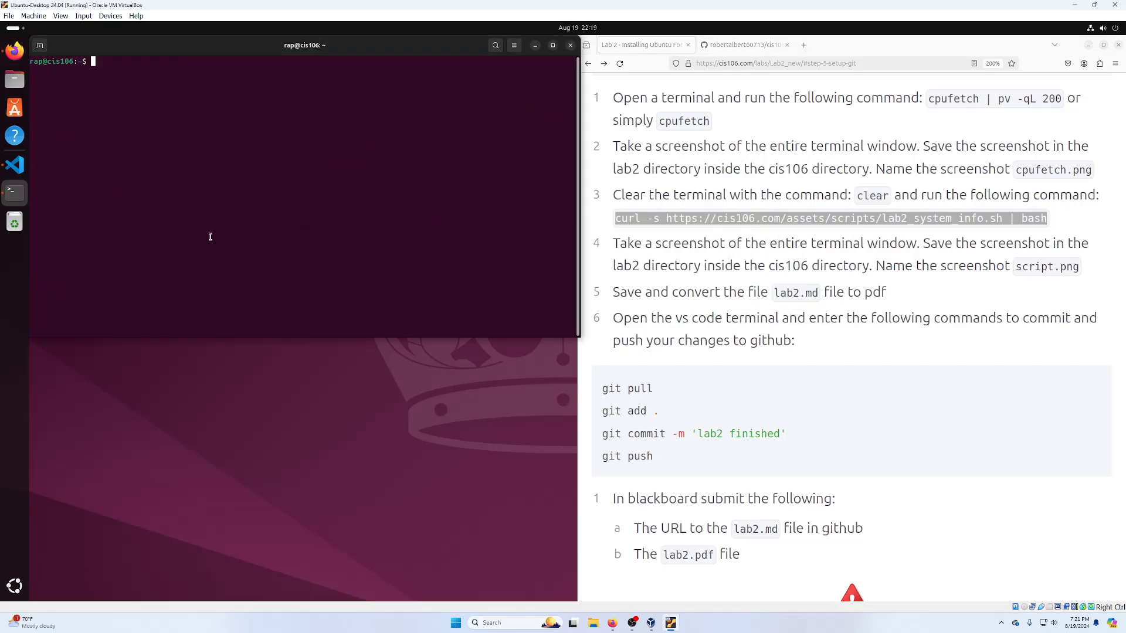
right_click(249, 108)
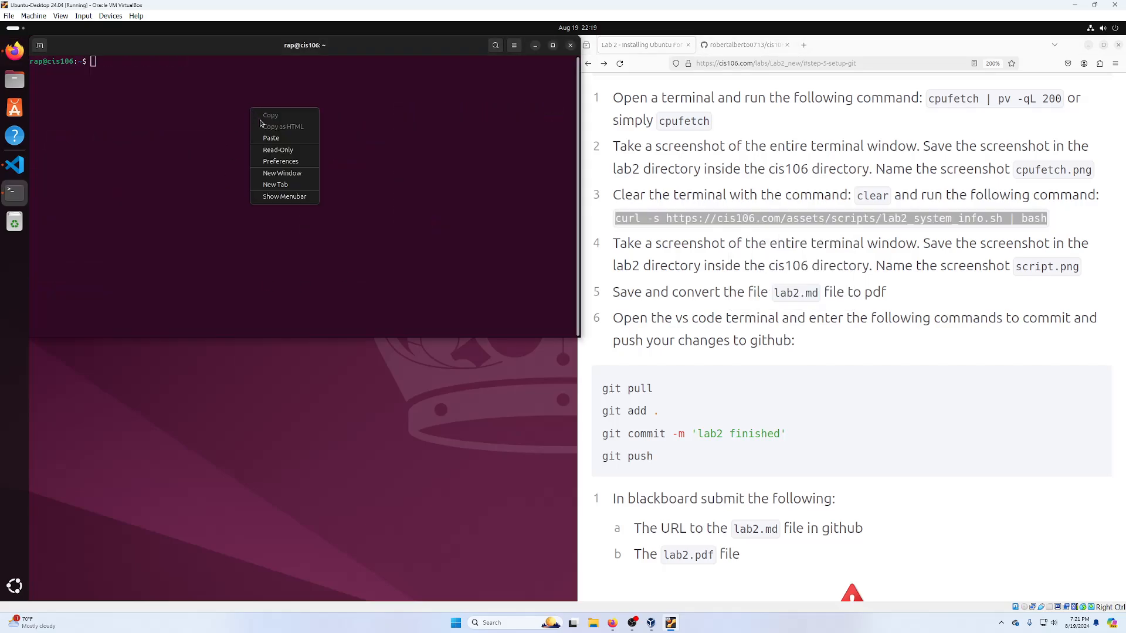
left_click(278, 141)
key("Return")
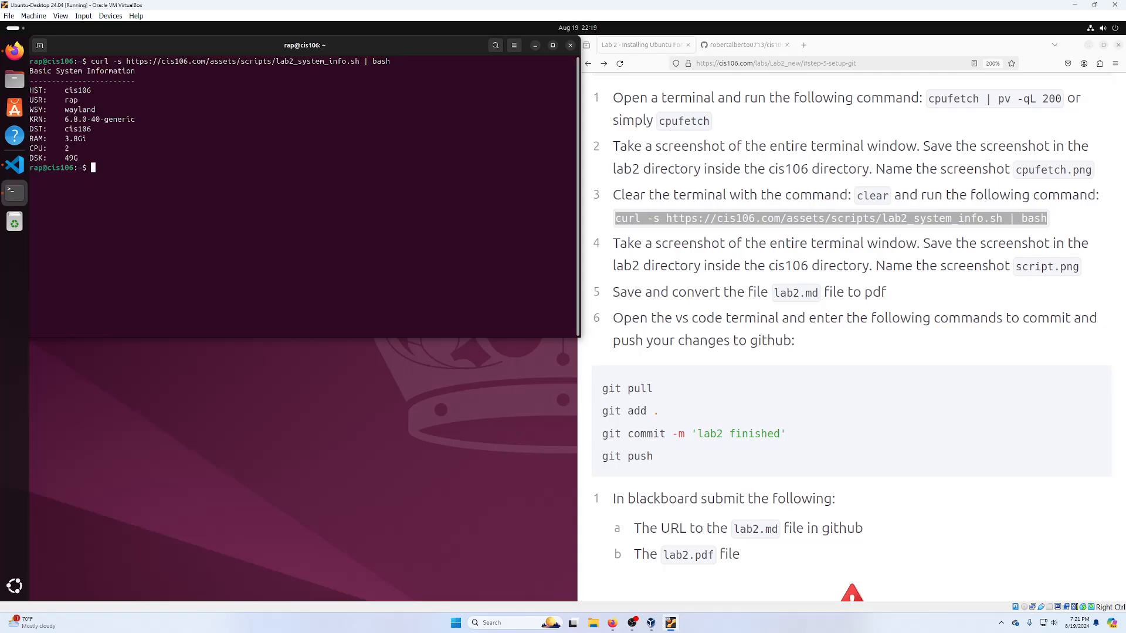
- Capture the terminal window as a selection screenshot and clear its default file name
left_click(210, 123)
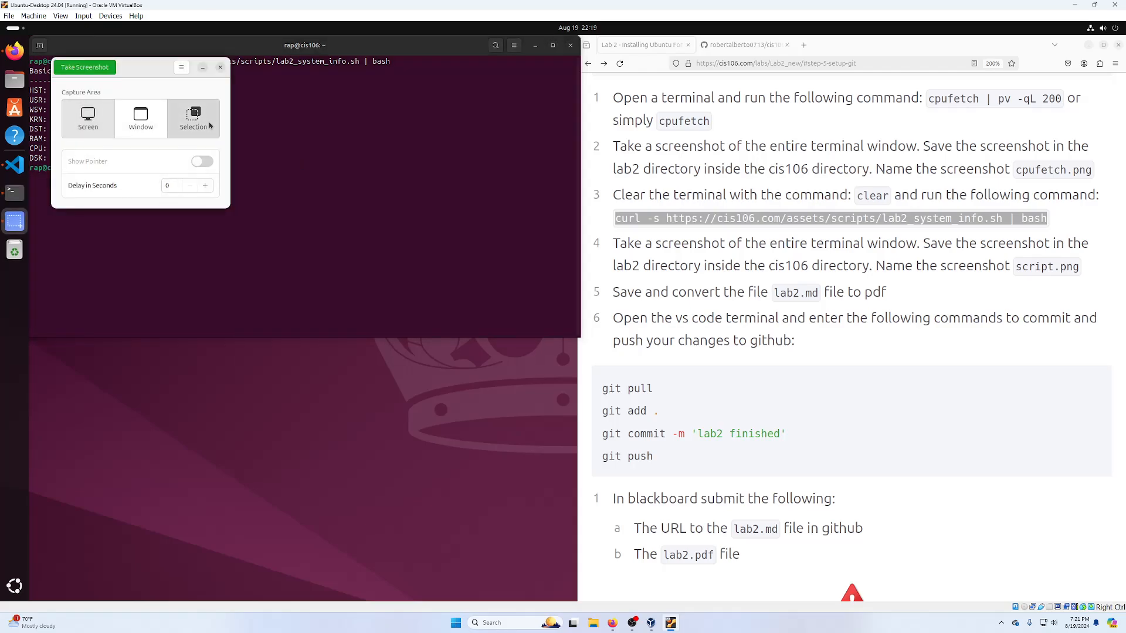
left_click(94, 73)
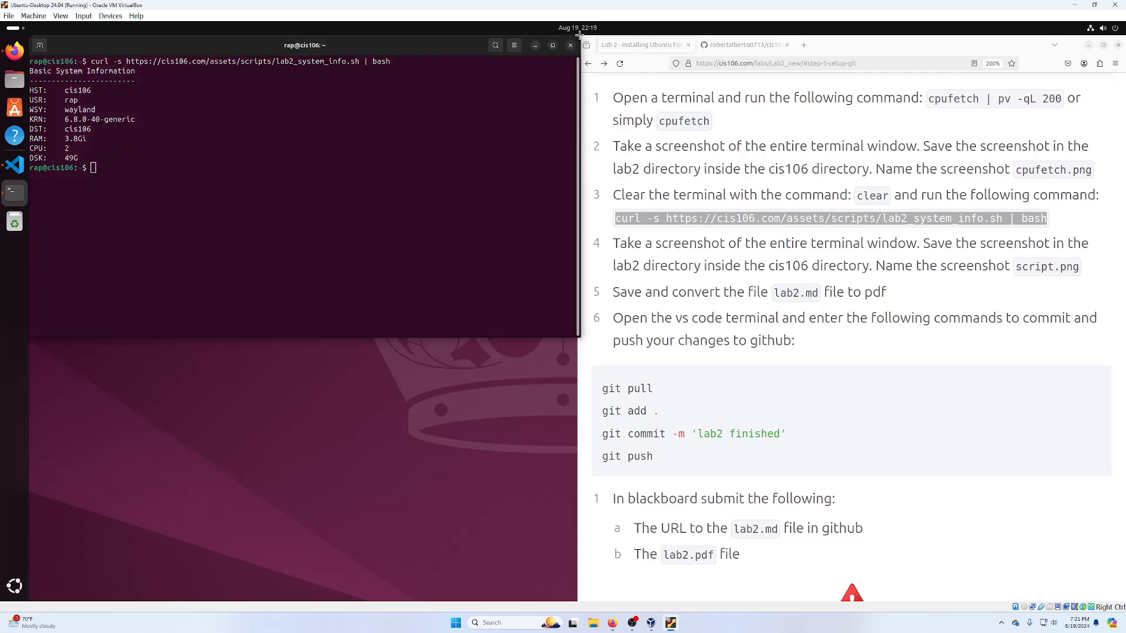
left_click_drag(579, 35, 22, 186)
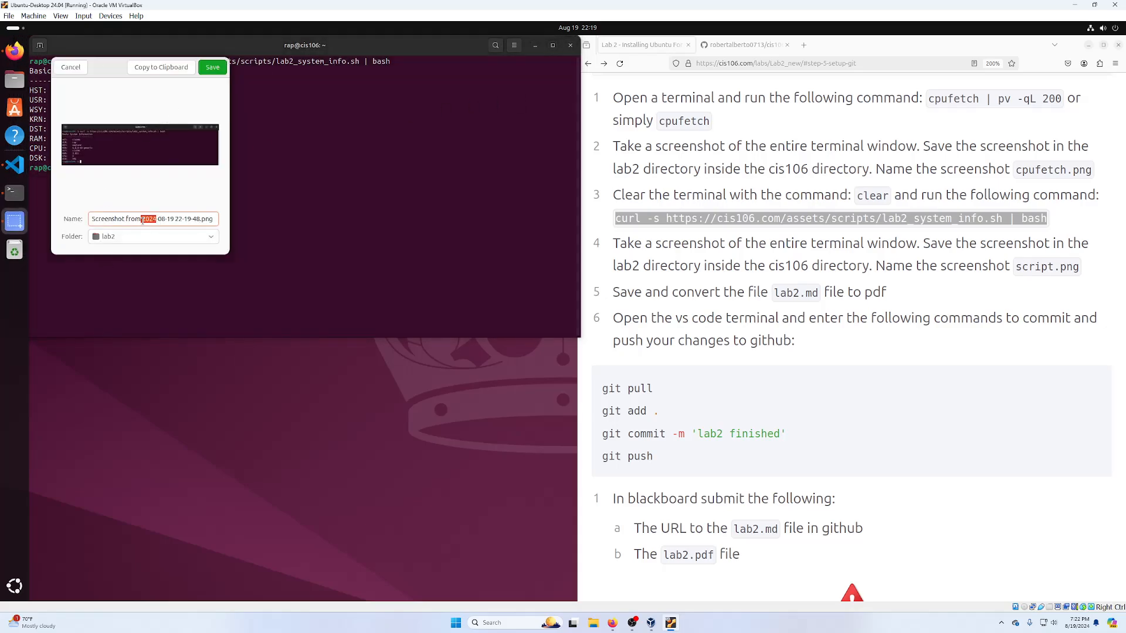
triple_click(143, 220)
key("BackSpace")
- Save the screenshot as script.png and preview lab2.md to confirm both images render
left_click(213, 67)
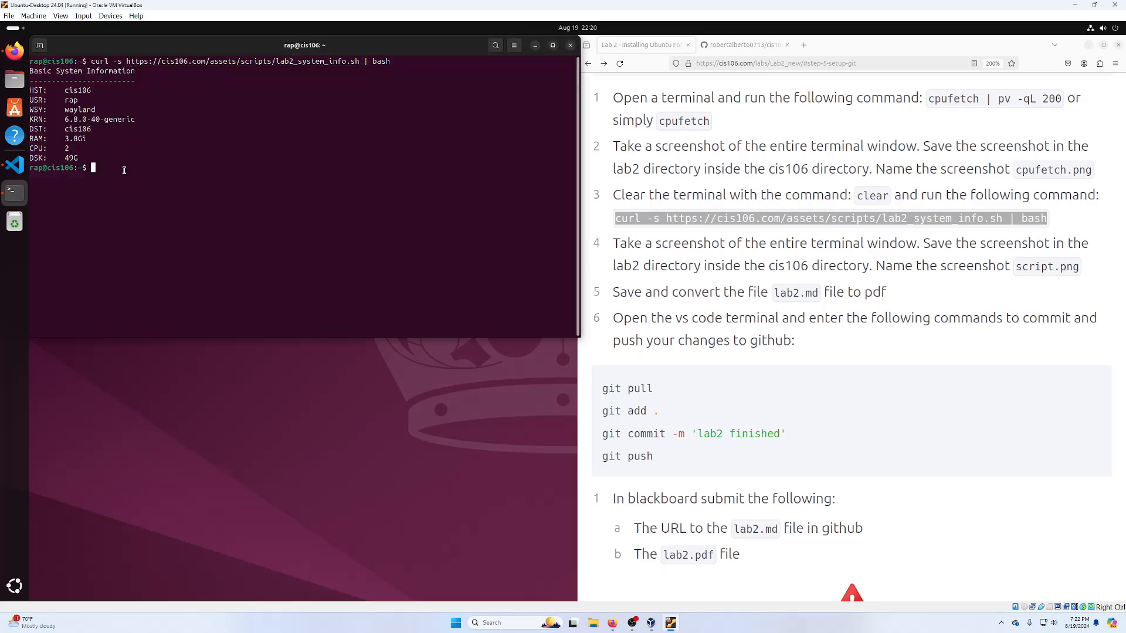
left_click(15, 165)
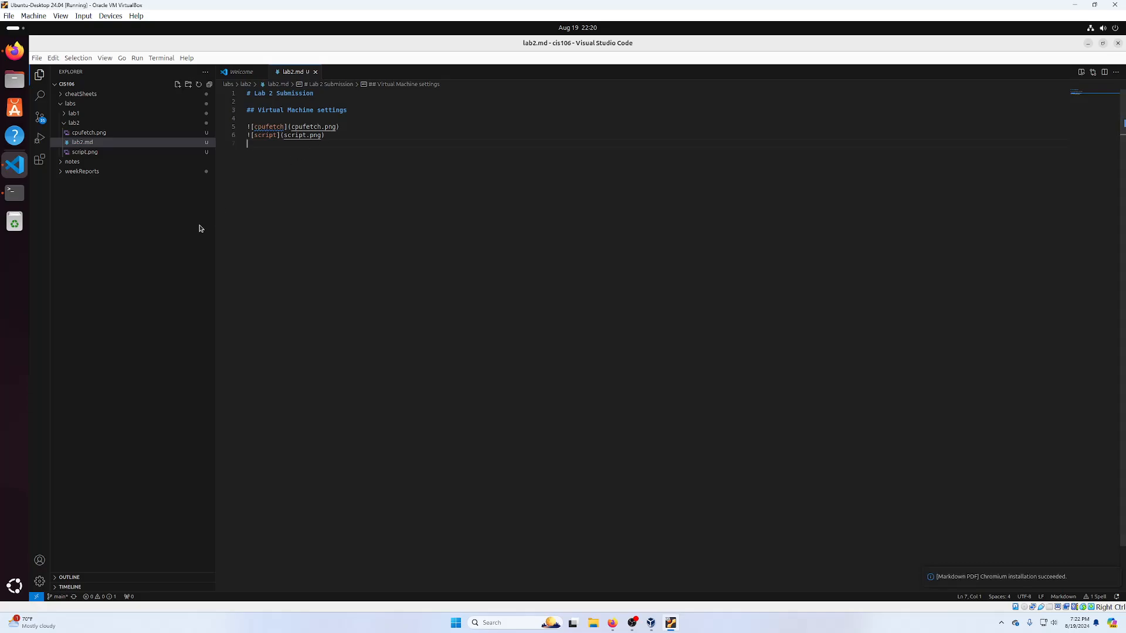
right_click(405, 163)
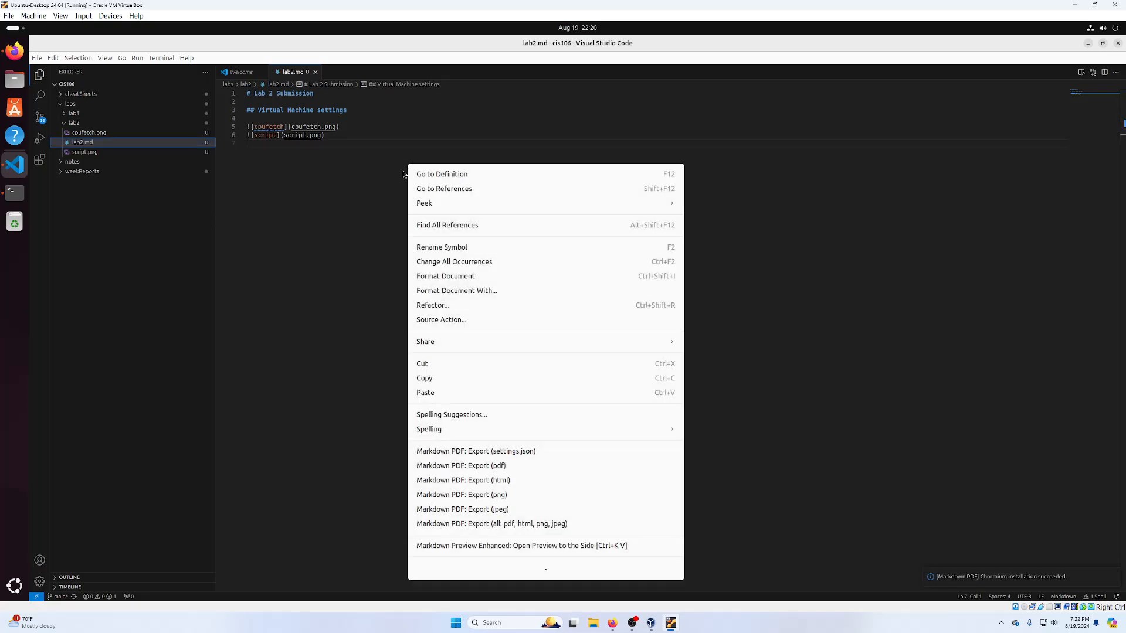
left_click(503, 546)
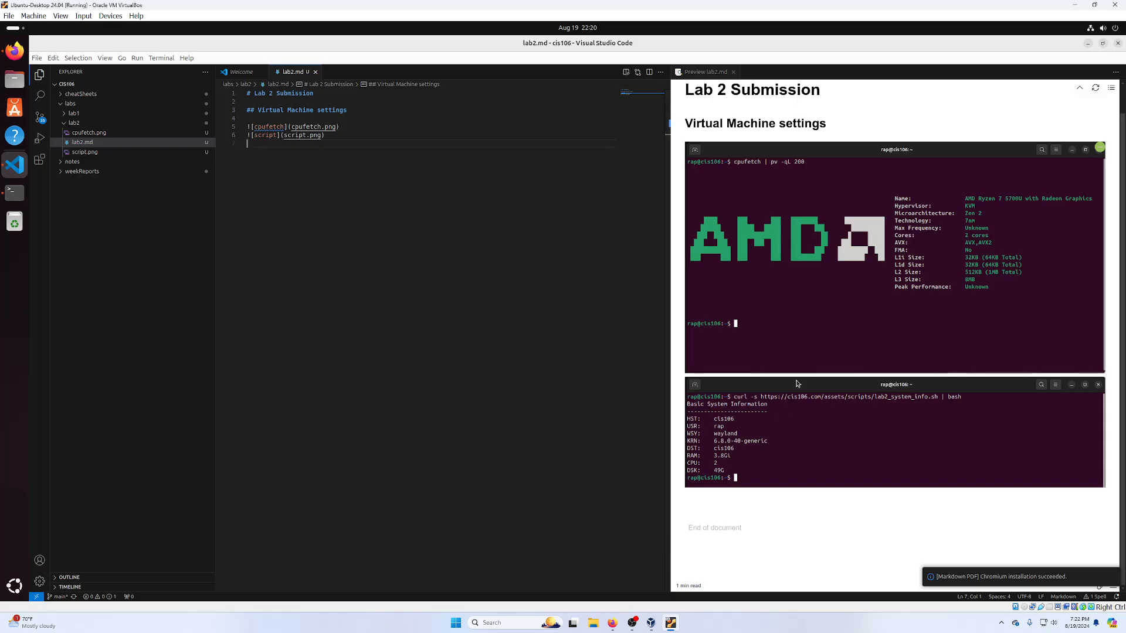
left_click(733, 72)
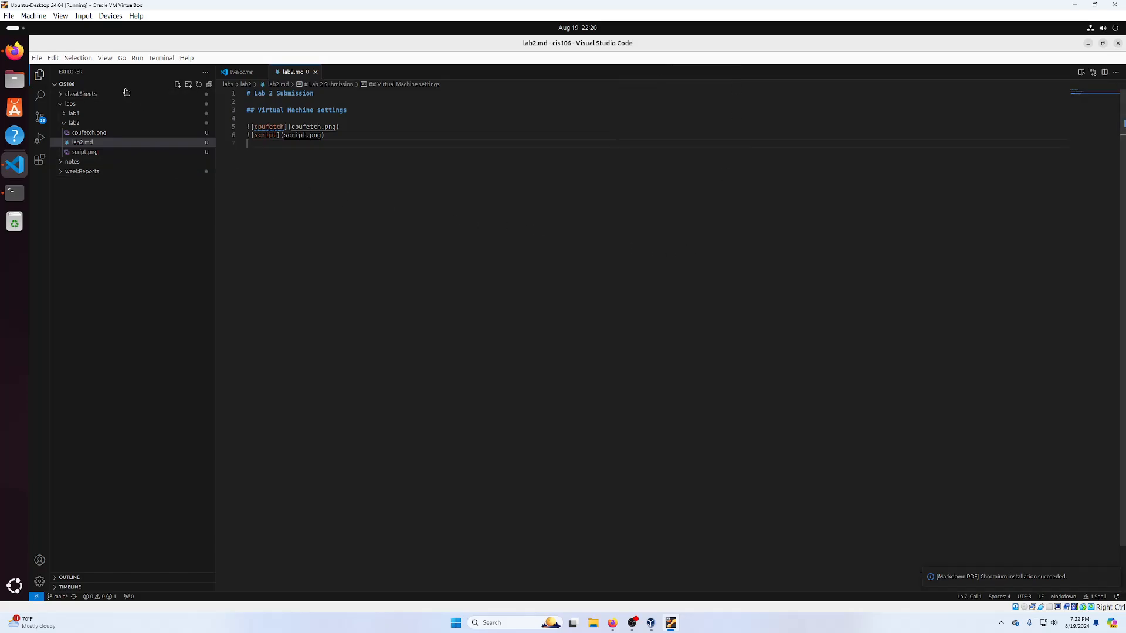
- Export lab2.md to lab2.pdf with Markdown PDF and close the Welcome tab
left_click(155, 58)
left_click(622, 216)
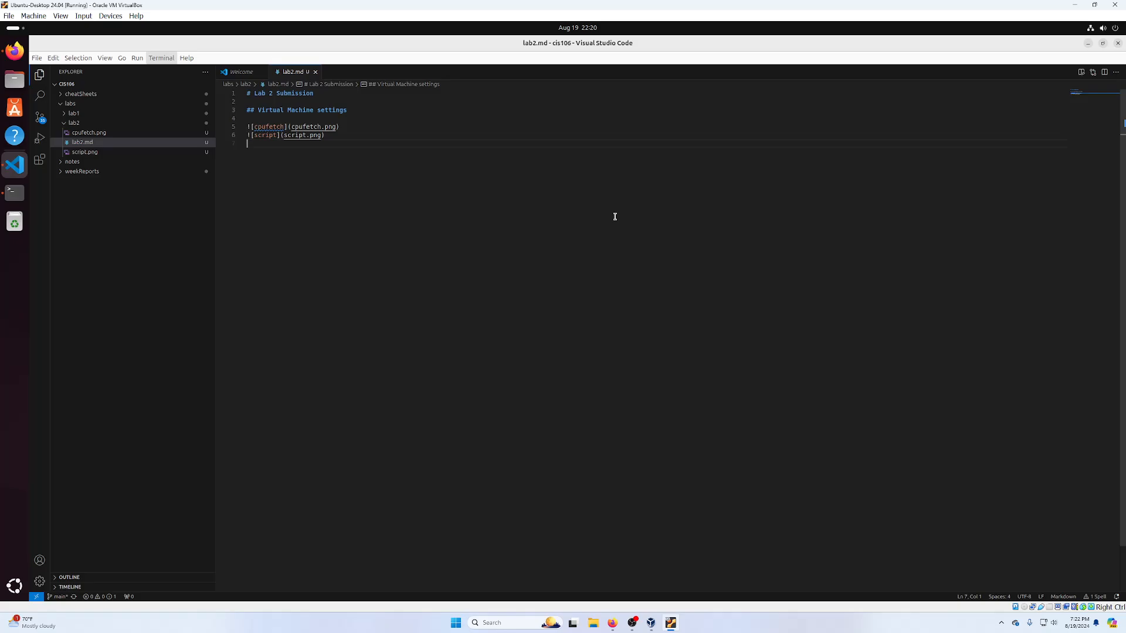
right_click(434, 170)
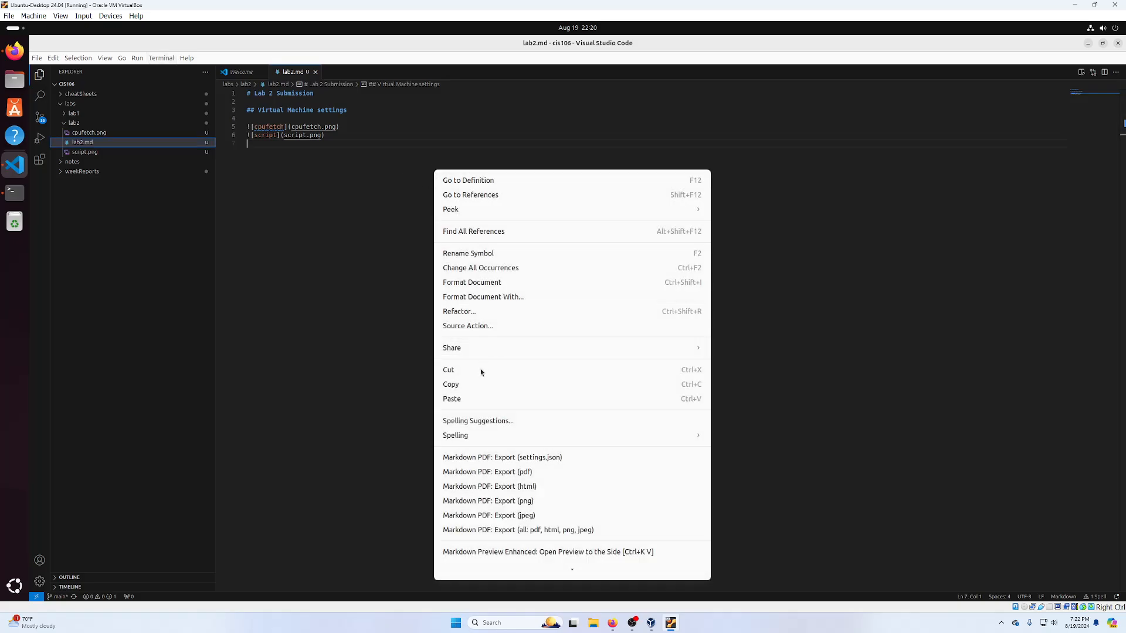
left_click(543, 476)
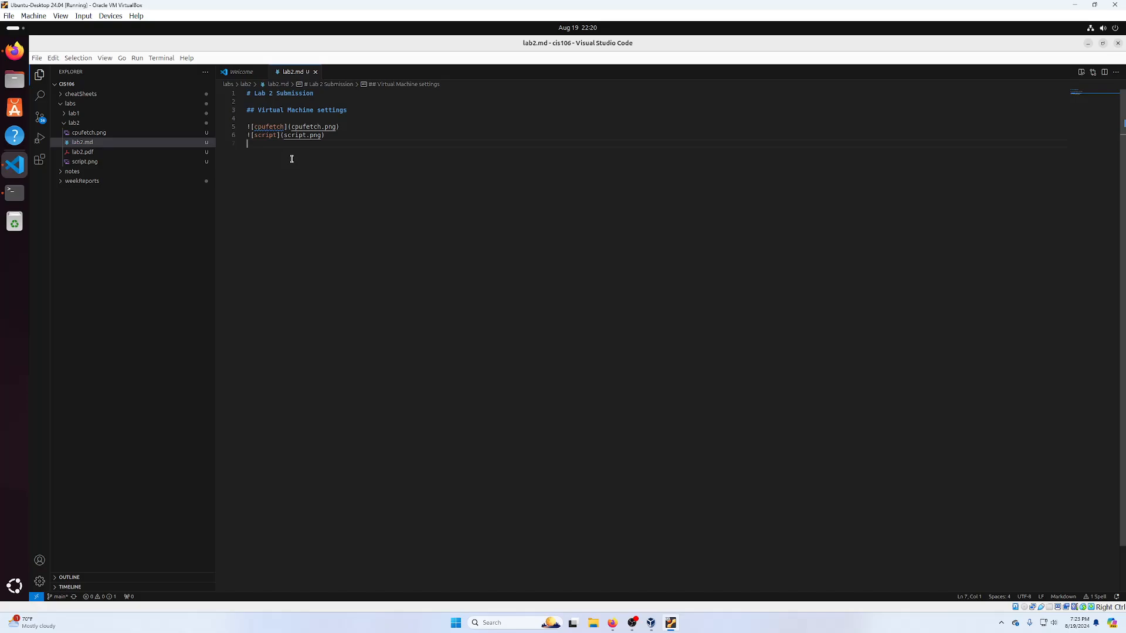
left_click(262, 72)
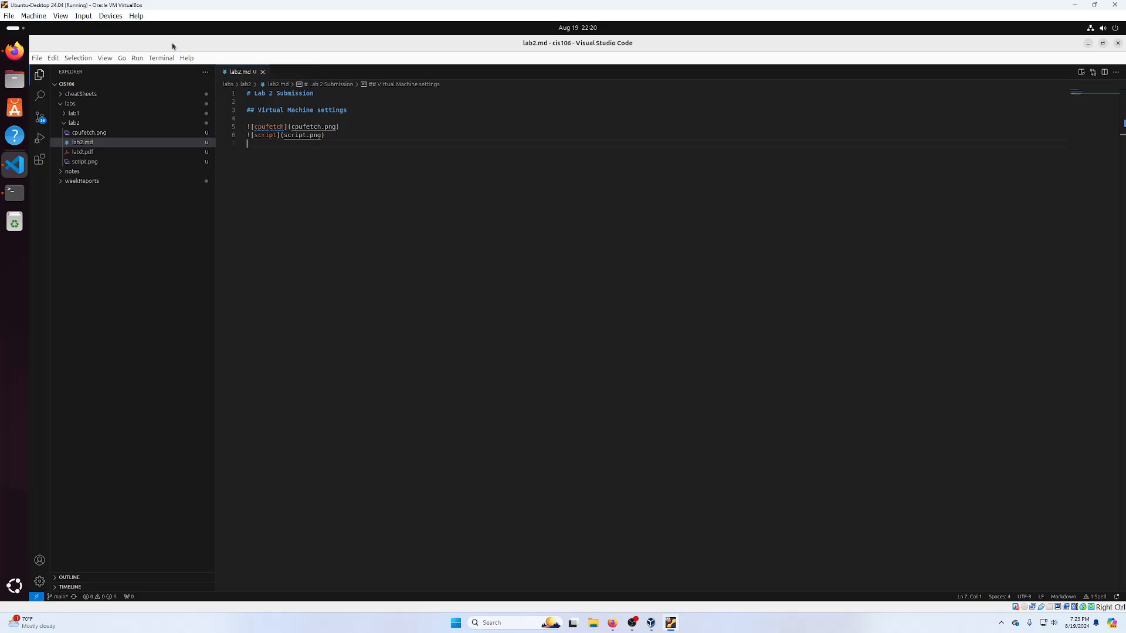
- Open a taller integrated terminal, run git pull and stage all changes with git add
left_click(161, 58)
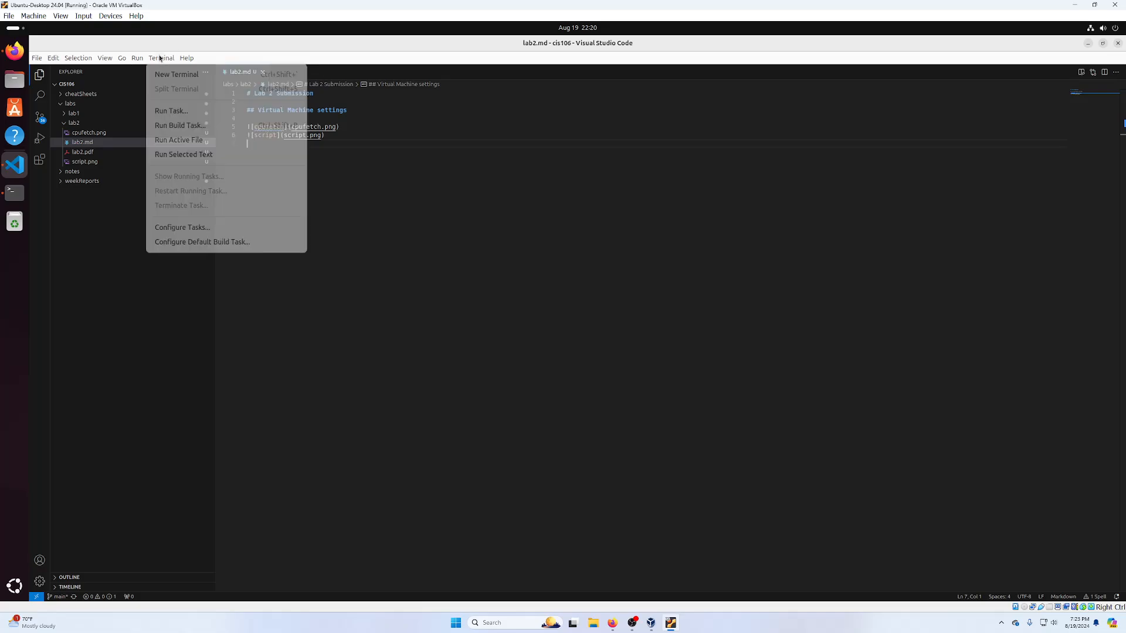
left_click(185, 79)
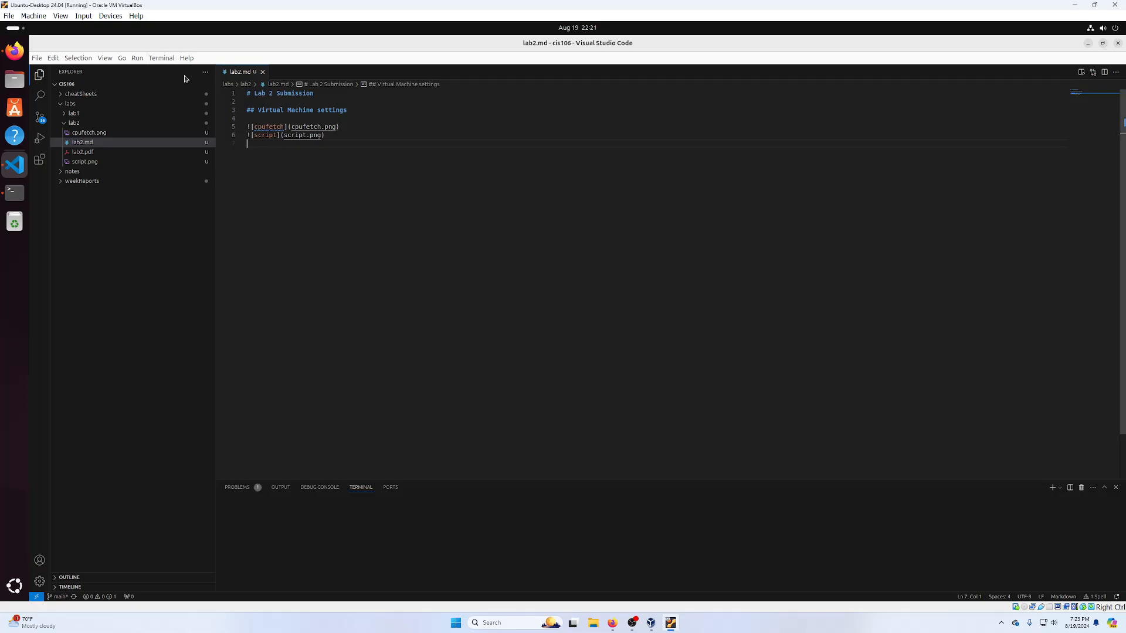
left_click_drag(411, 476, 389, 426)
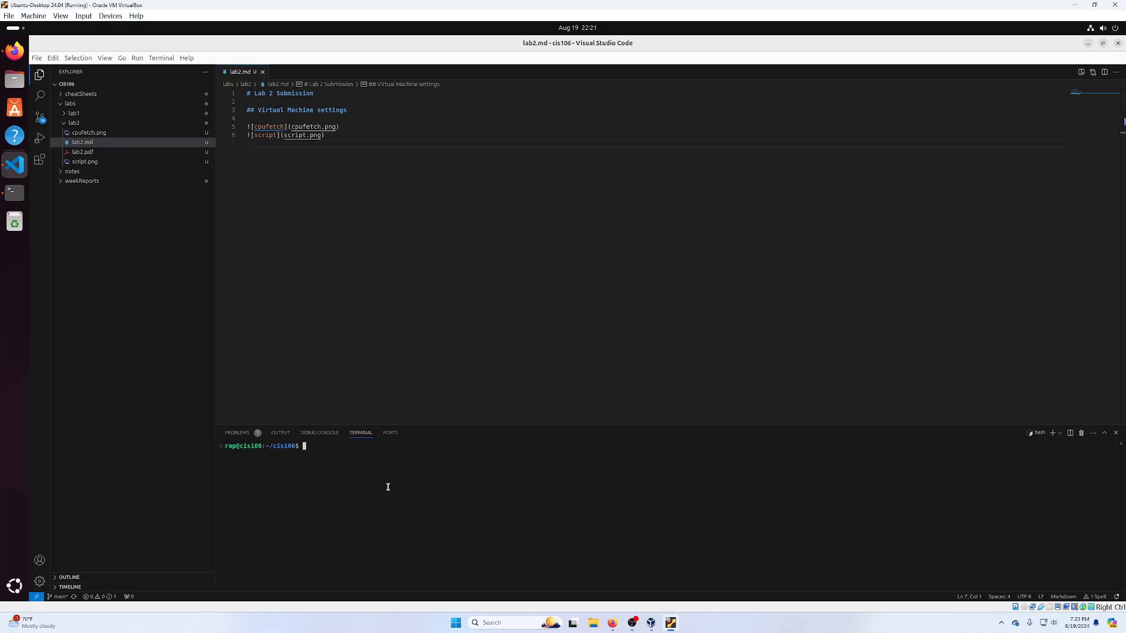
type("git pull")
key("Return")
type("git add ,")
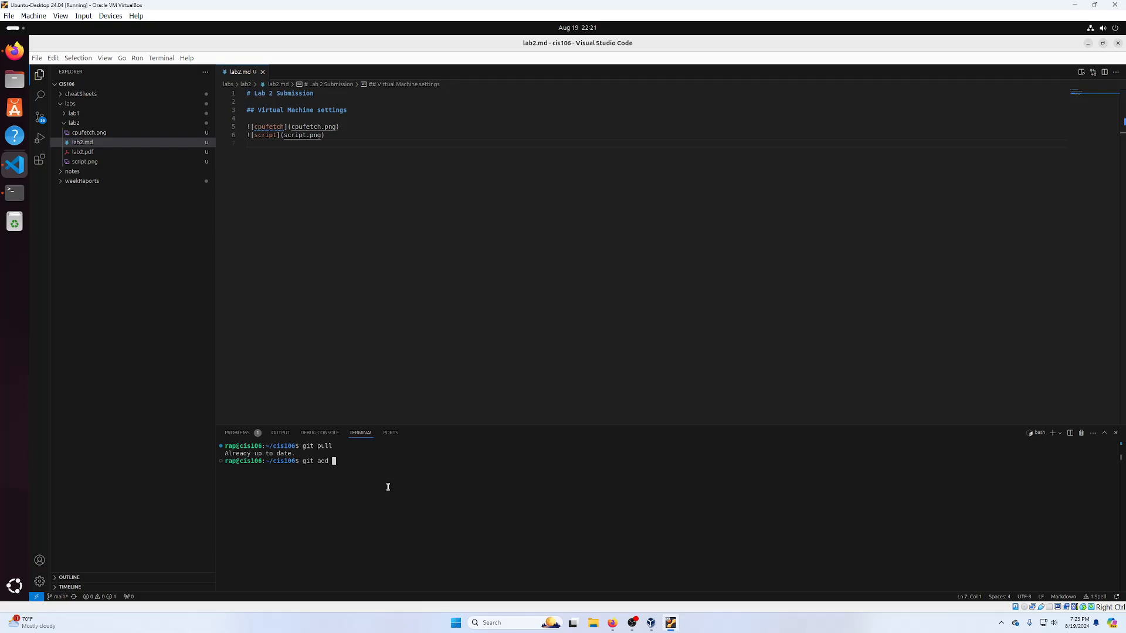
key("Return")
- Commit with message "lab 2 complete" and push to GitHub
type("git commit -m \"lab 2 c")
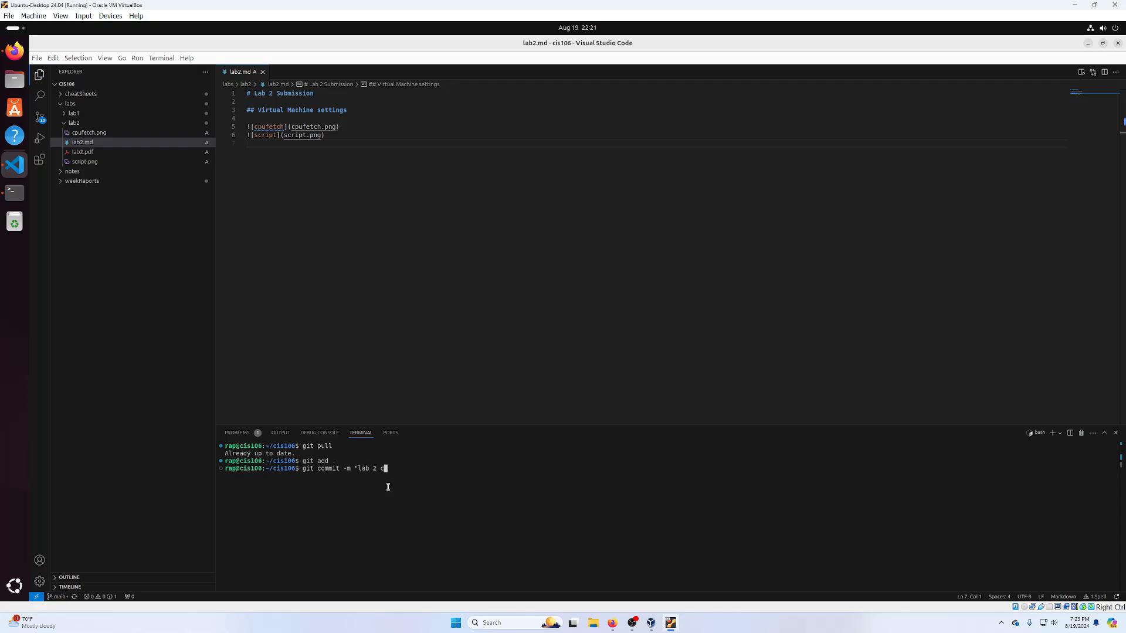
type("omplete\"")
key("Return")
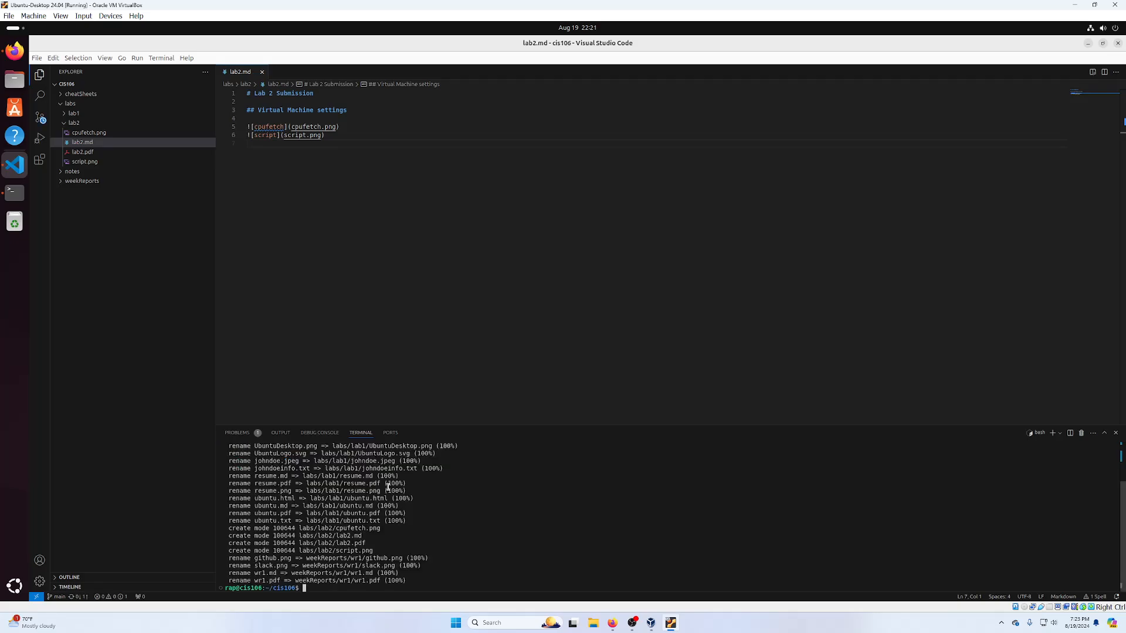
type("gitp")
type("push")
key("Return")
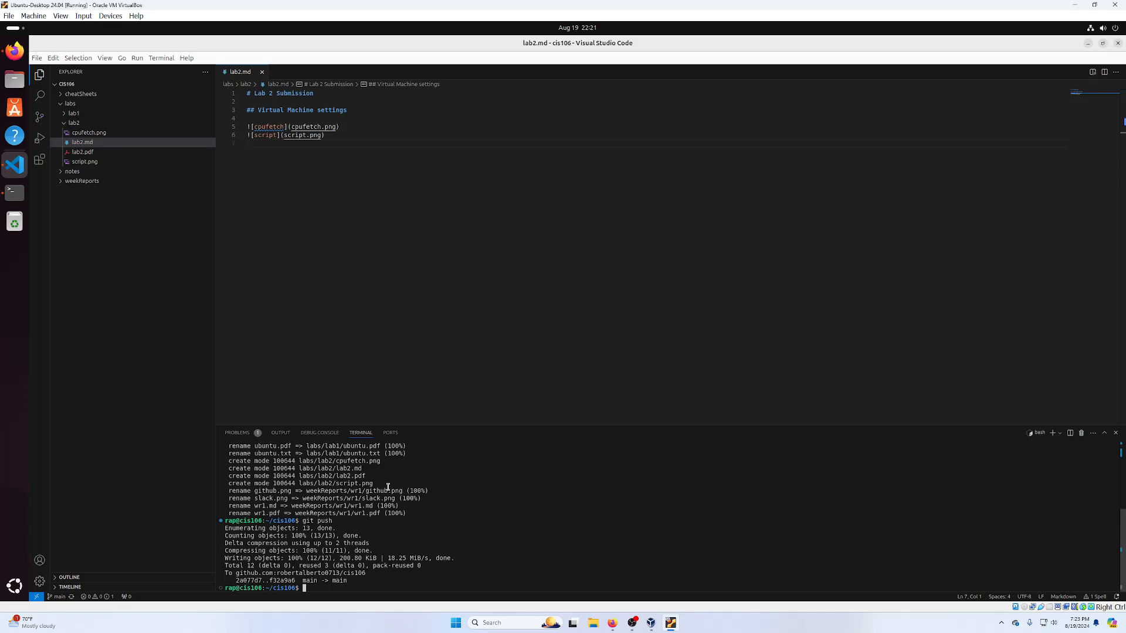
- Reload the GitHub cis106 repository page to show the new commit, and close VS Code
left_click(15, 51)
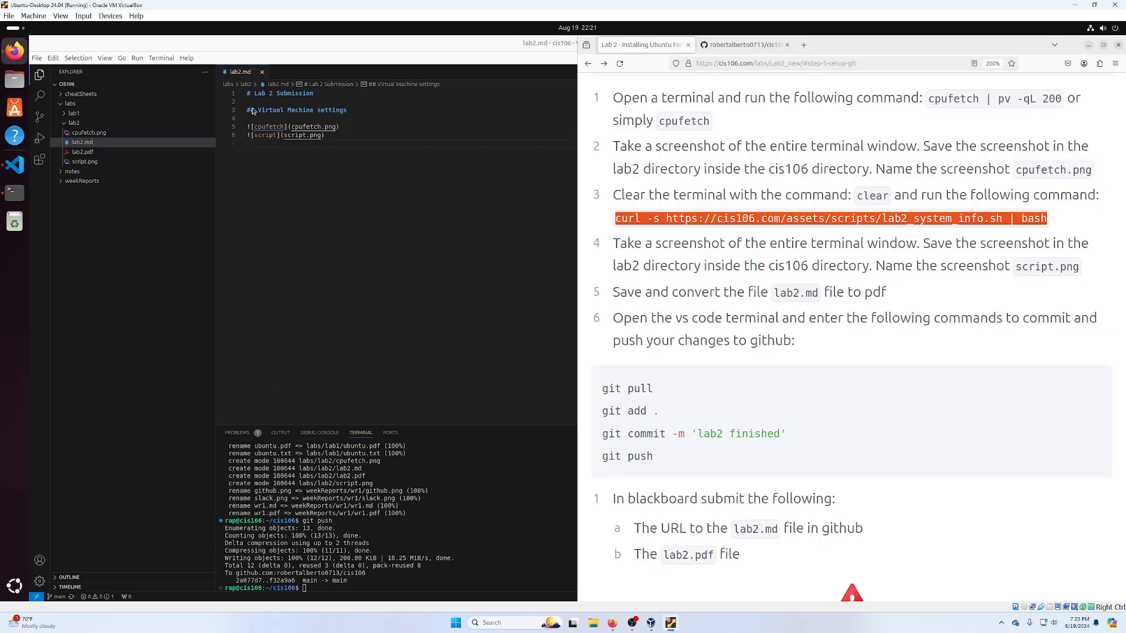
left_click(774, 41)
left_click(621, 64)
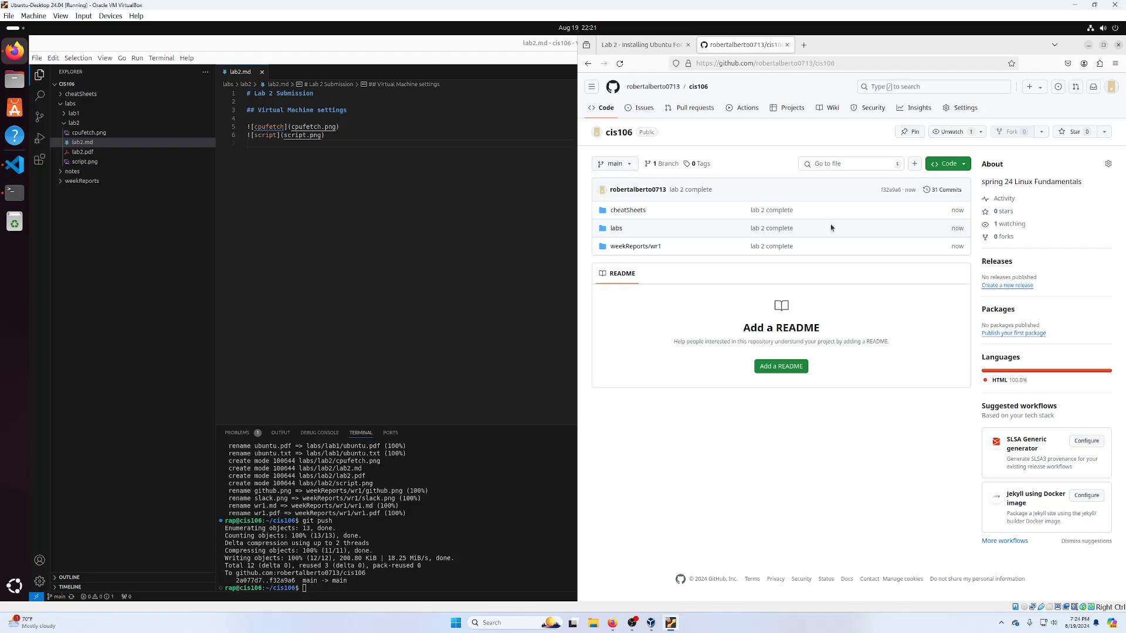
left_click(427, 184)
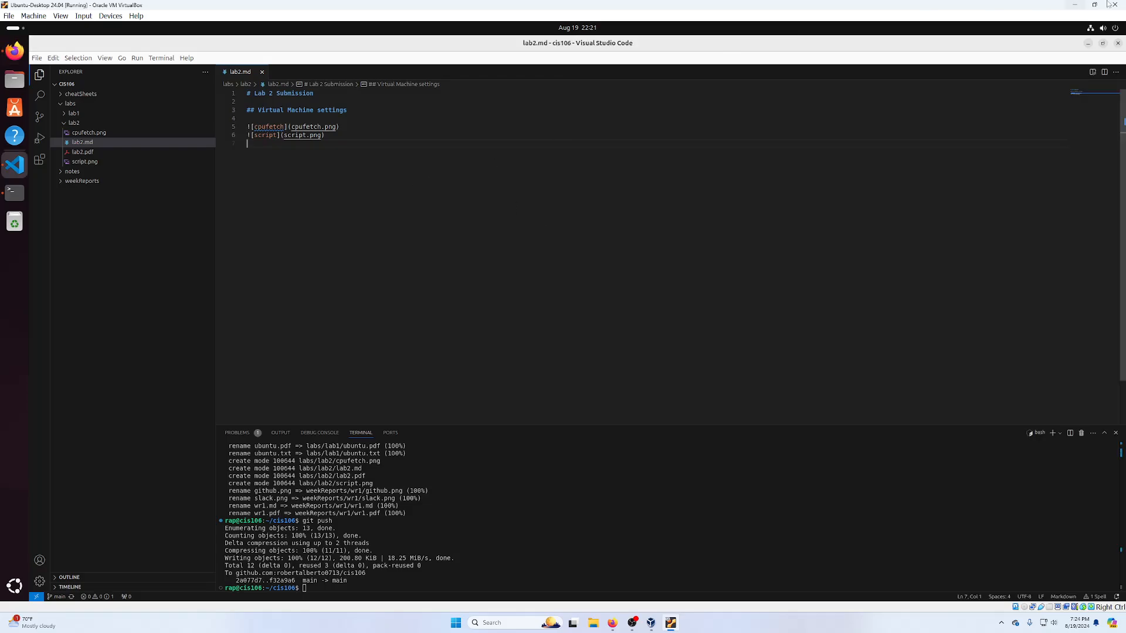
left_click(1117, 43)
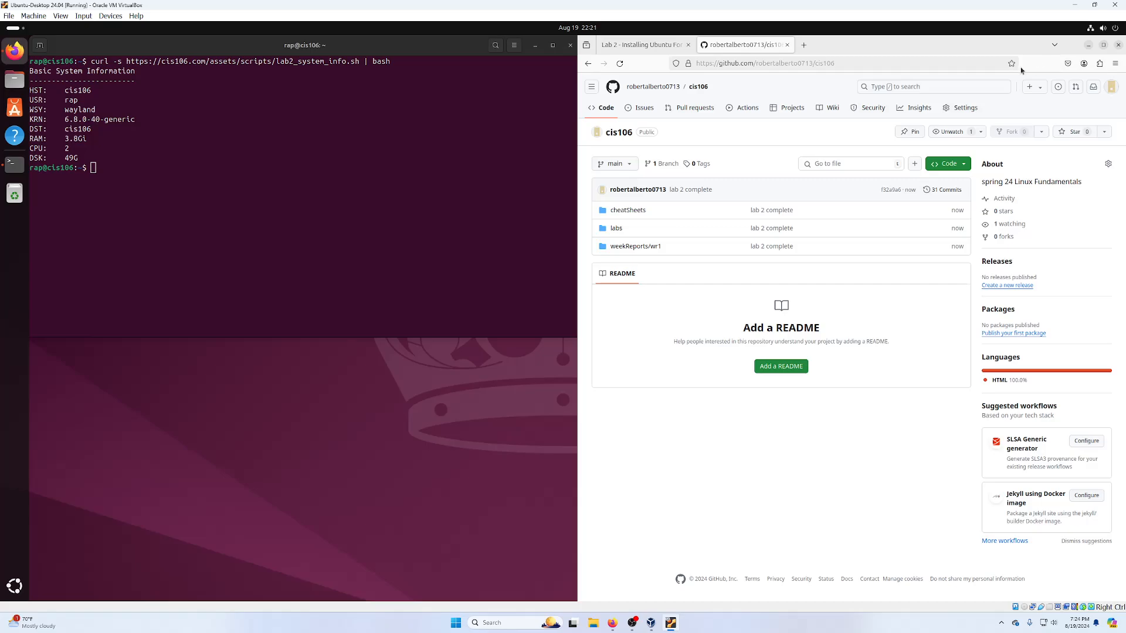
- Browse to labs/lab2/lab2.md in the repository and select its page URL
left_click(783, 61)
left_click(645, 329)
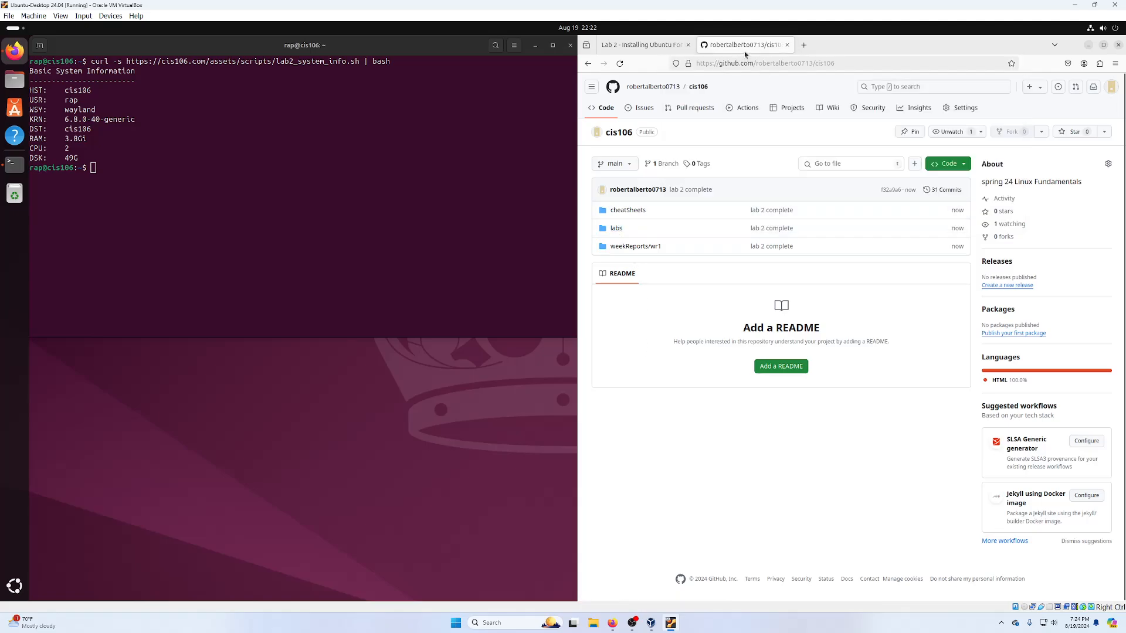
left_click(615, 228)
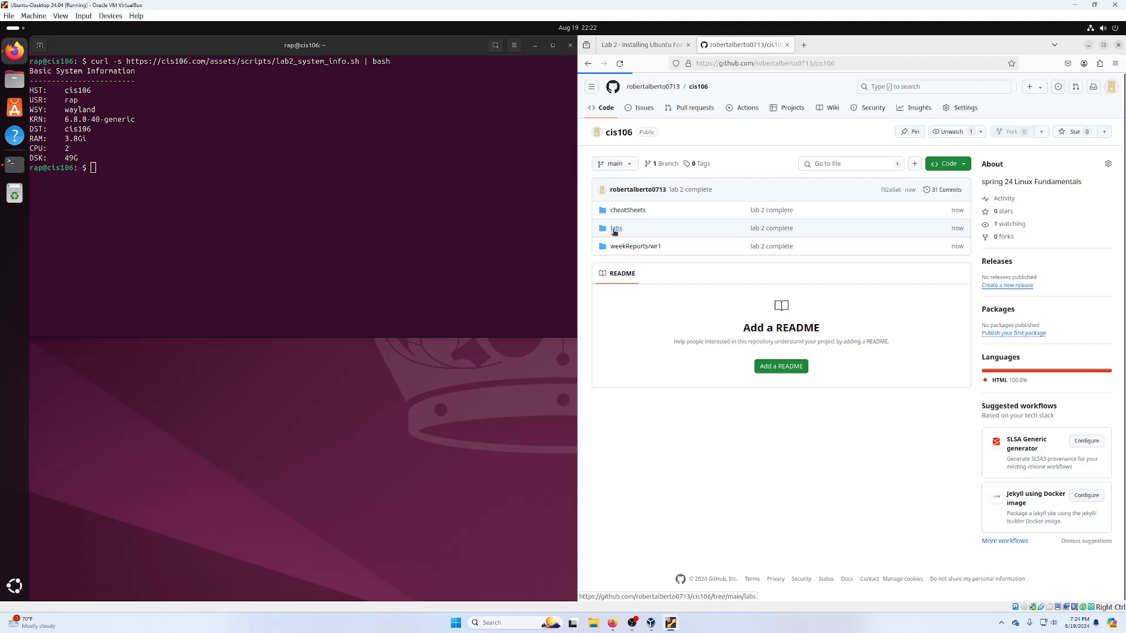
left_click(616, 232)
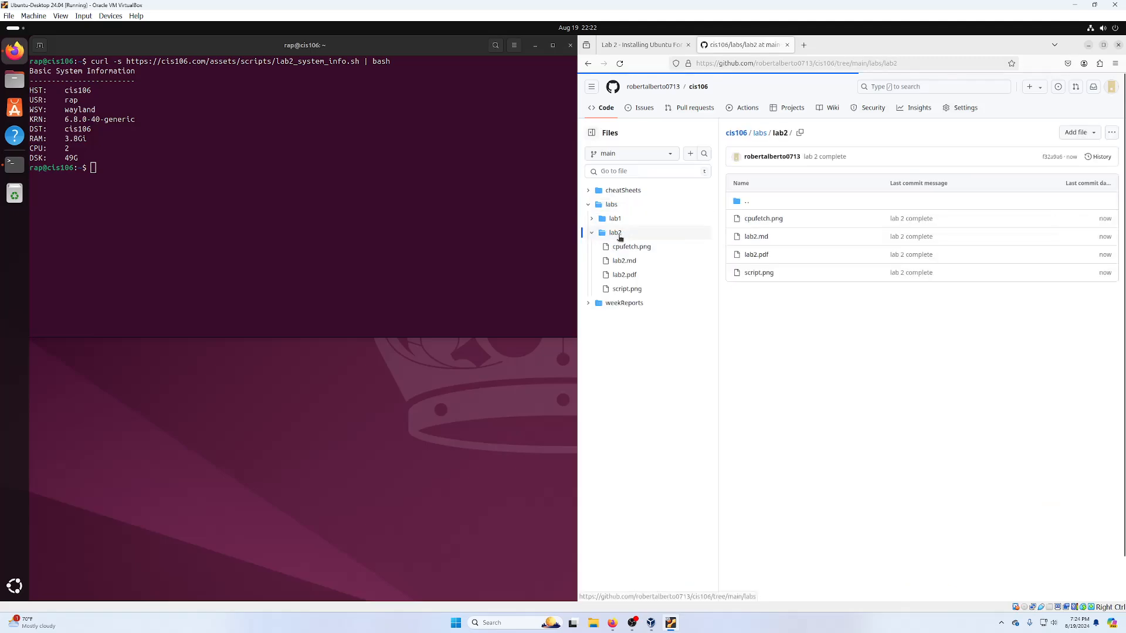
left_click(755, 236)
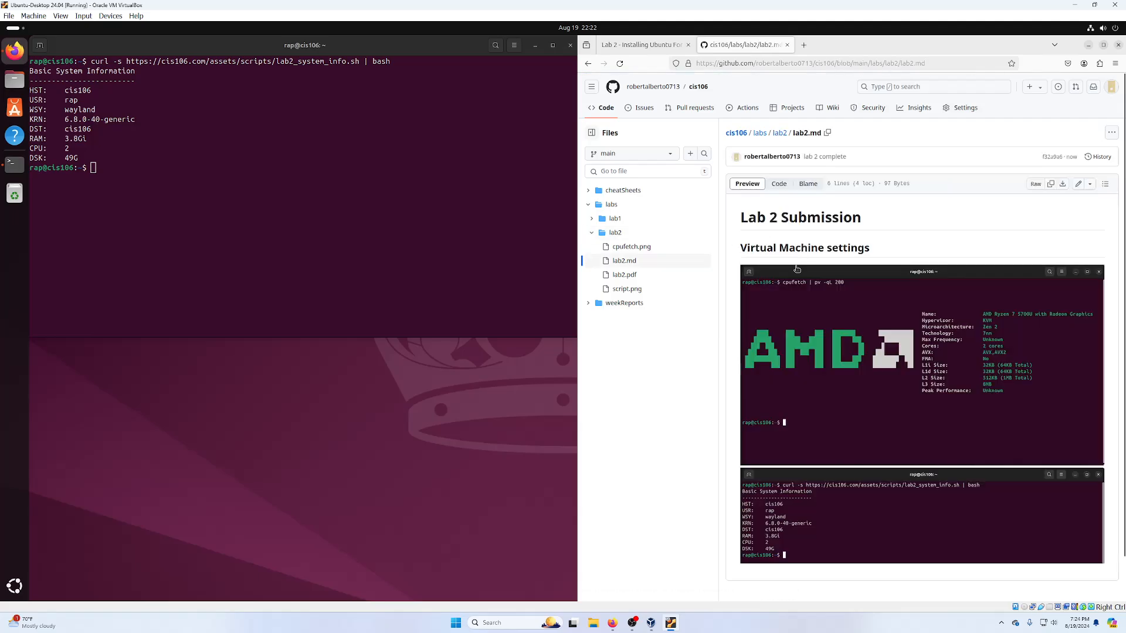
left_click(919, 70)
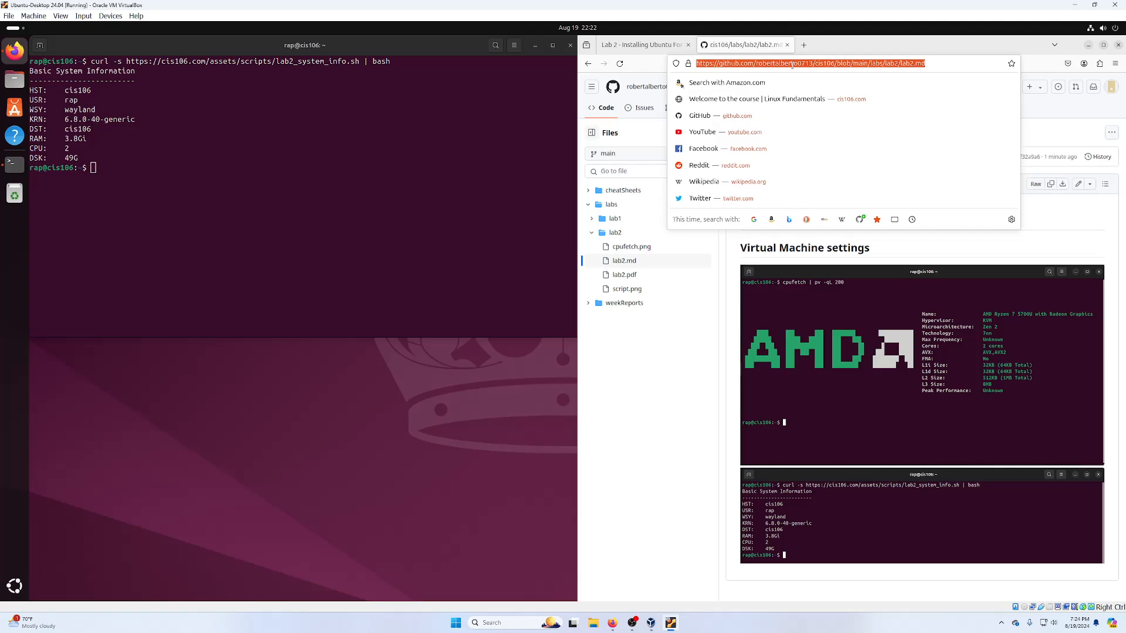
- Scroll the Lab 2 instructions to Special Note 2 and highlight its five git command references
left_click(612, 403)
left_click(659, 45)
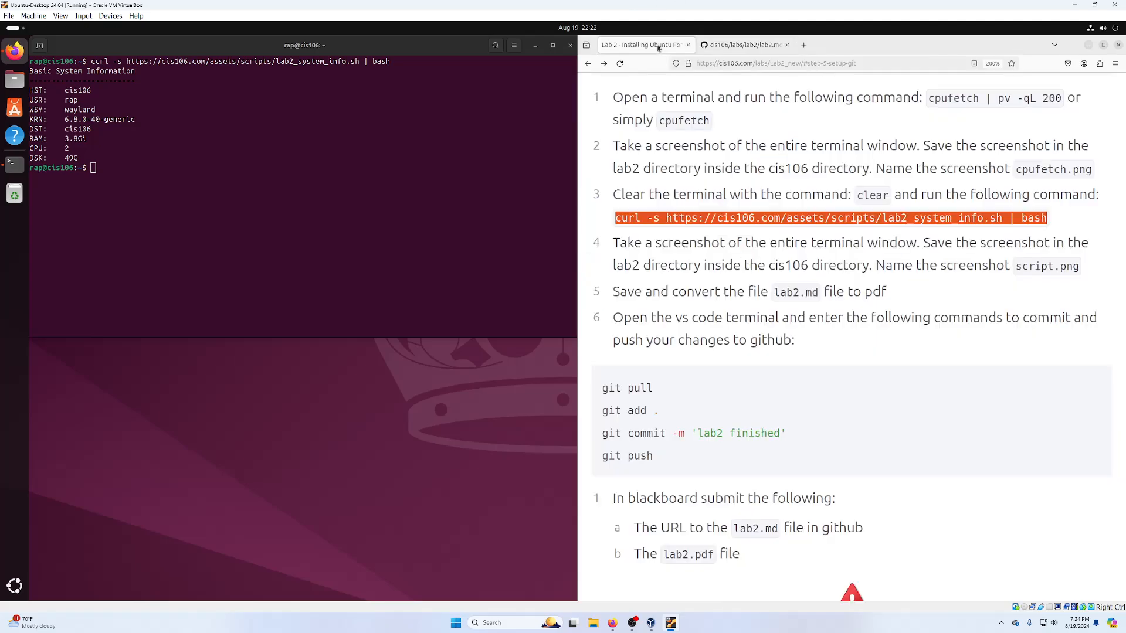
scroll(724, 230, "down", 1)
scroll(724, 229, "down", 5)
scroll(703, 259, "up", 3)
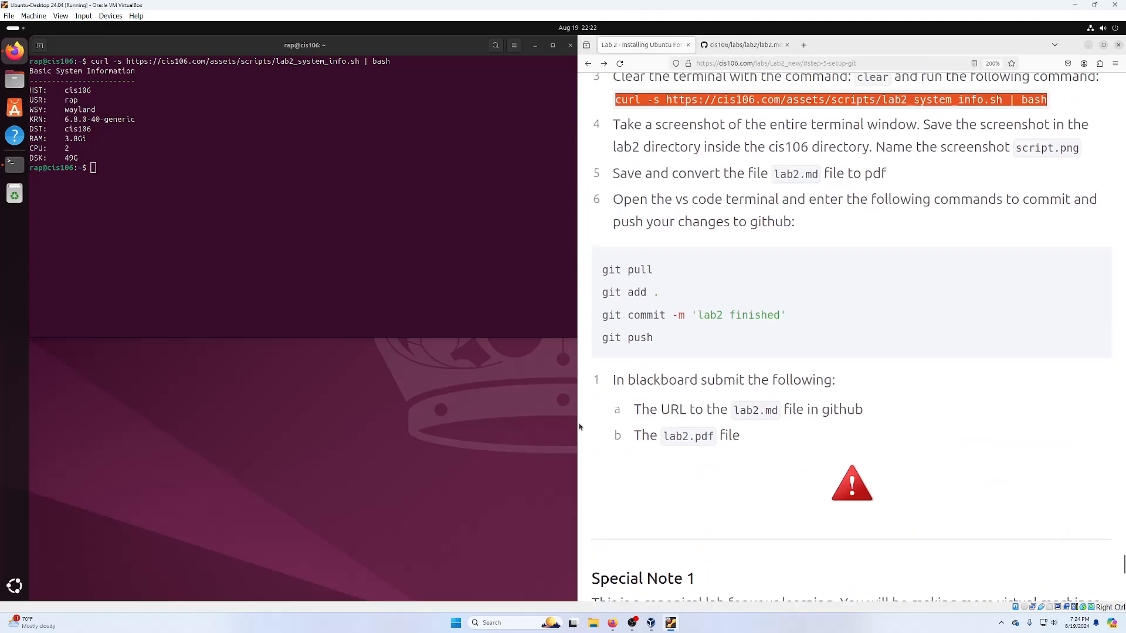
scroll(724, 259, "down", 8)
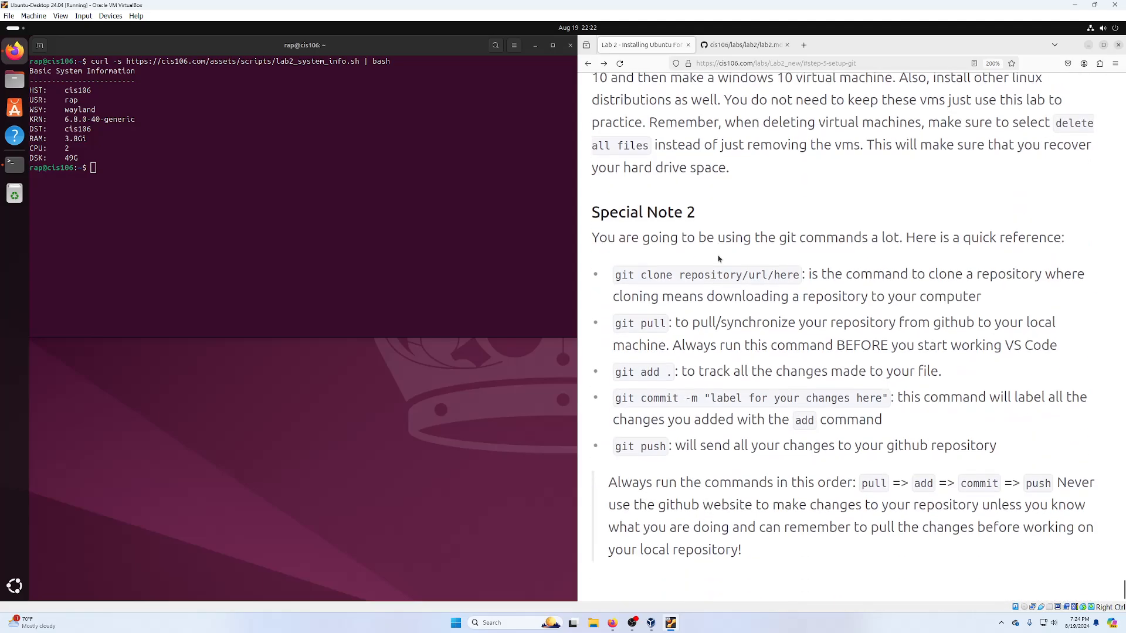
scroll(749, 218, "up", 3)
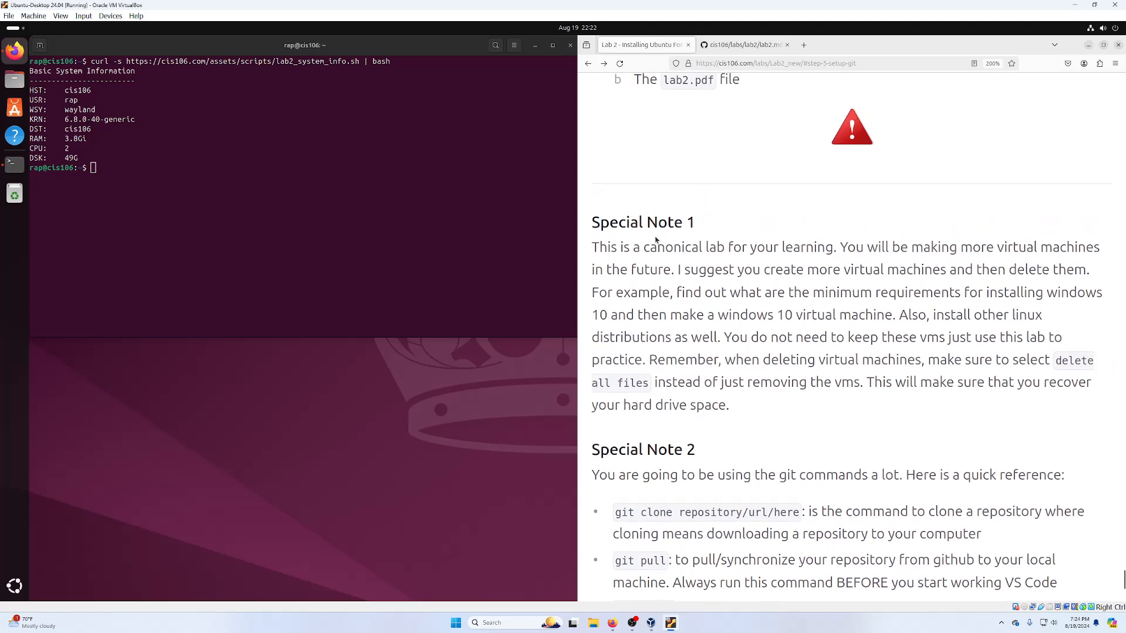
scroll(657, 231, "down", 3)
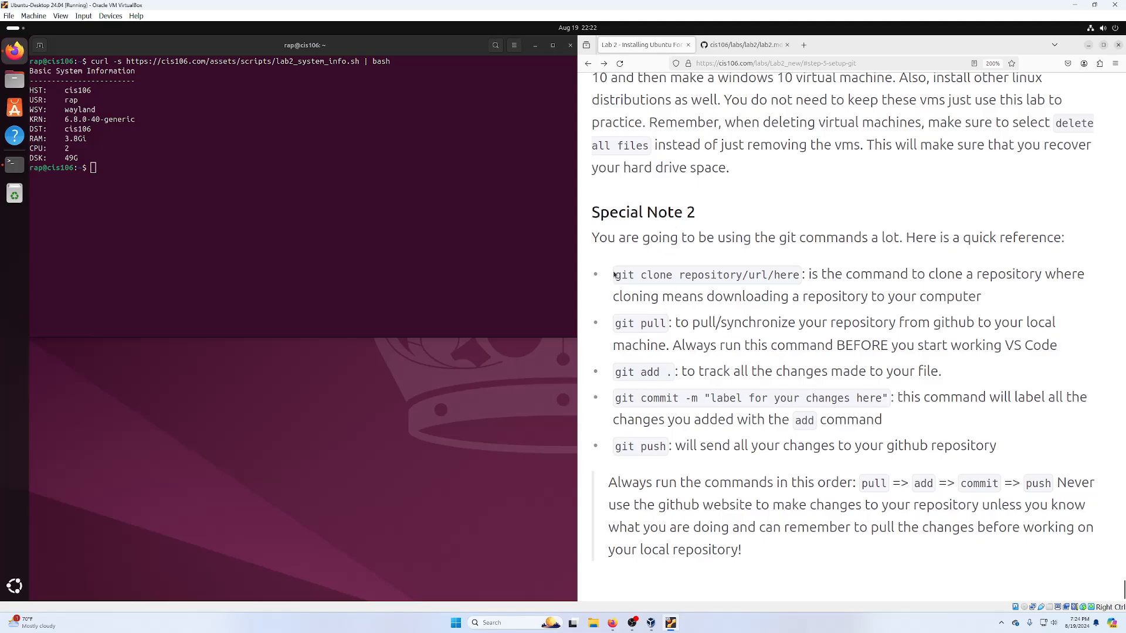
left_click_drag(1064, 237, 939, 237)
left_click_drag(611, 268, 1054, 451)
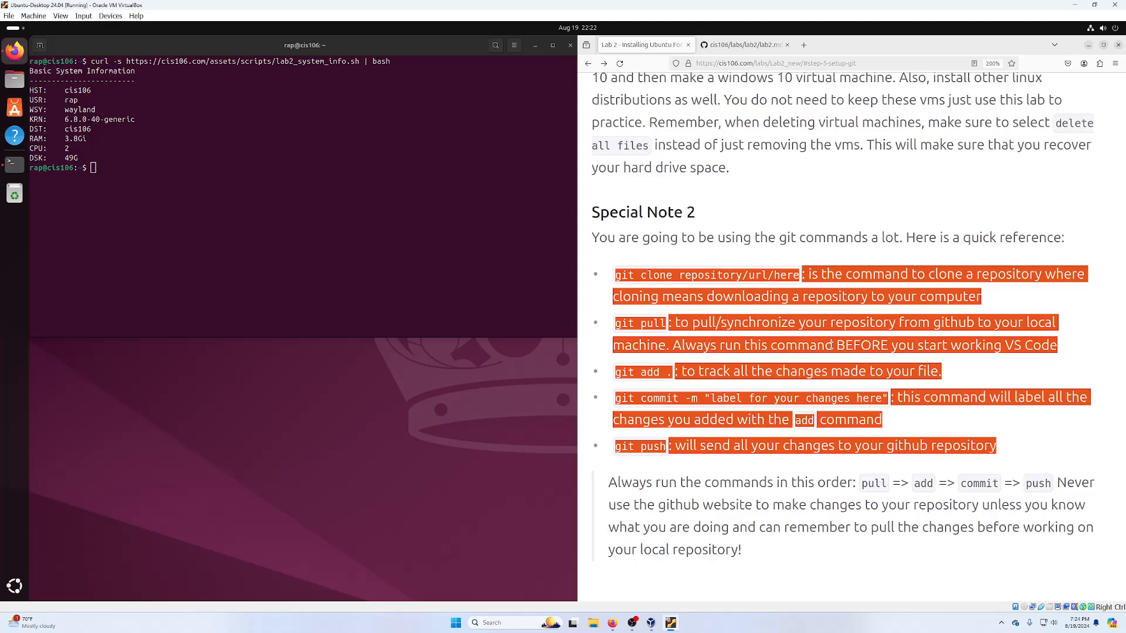
left_click(855, 228)
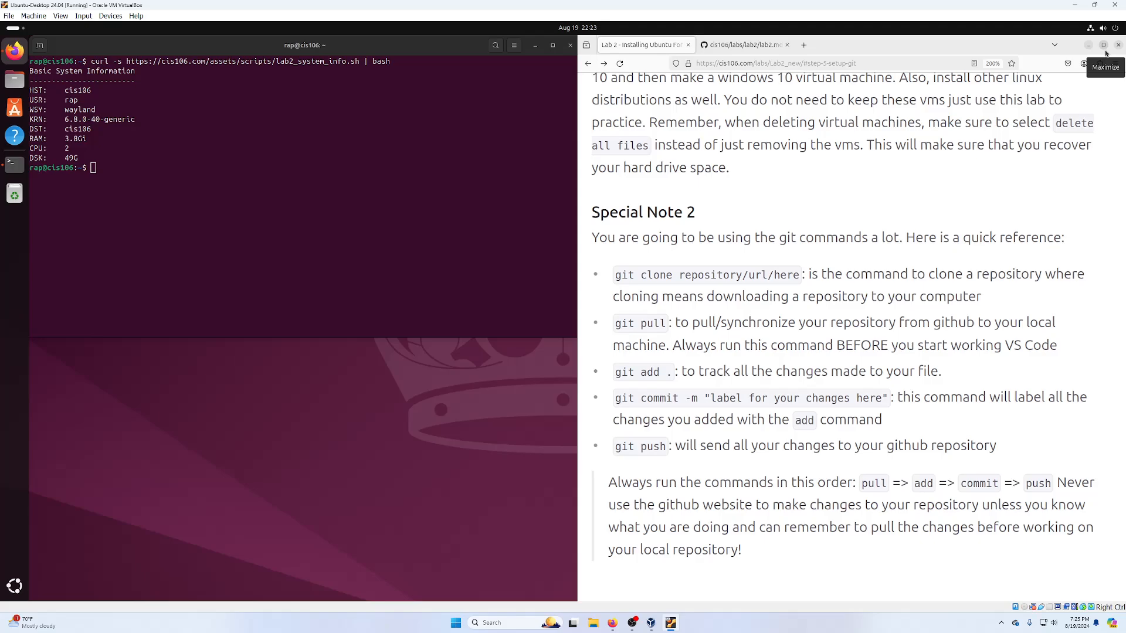
- Close Firefox and the terminal, then power off the Ubuntu VM from the quick settings menu
left_click(1118, 45)
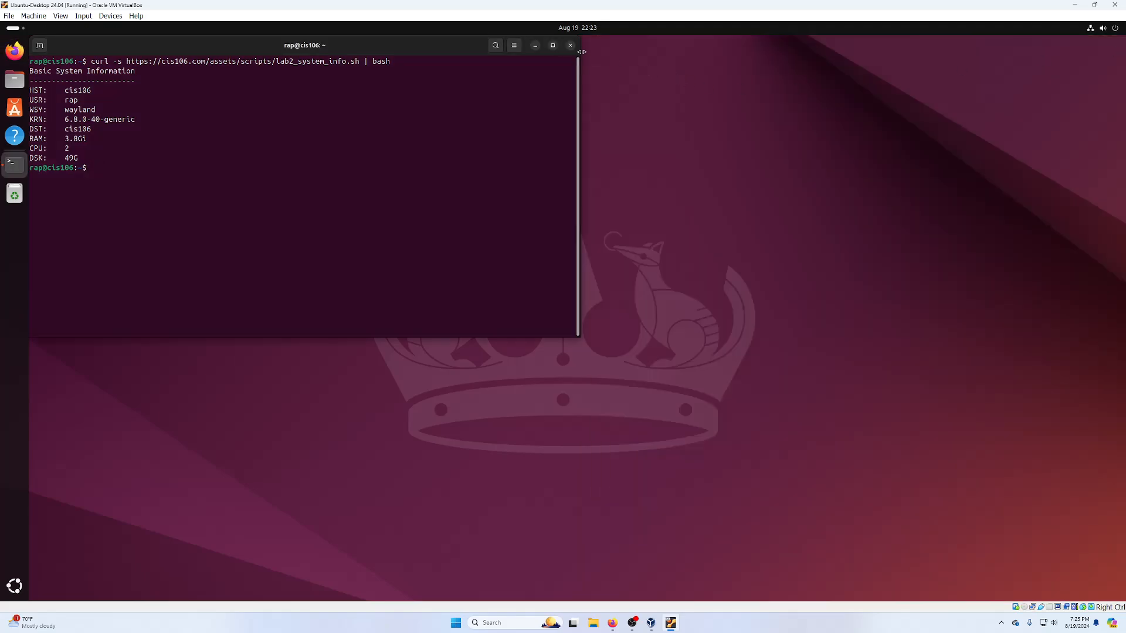
left_click(570, 45)
left_click(1109, 30)
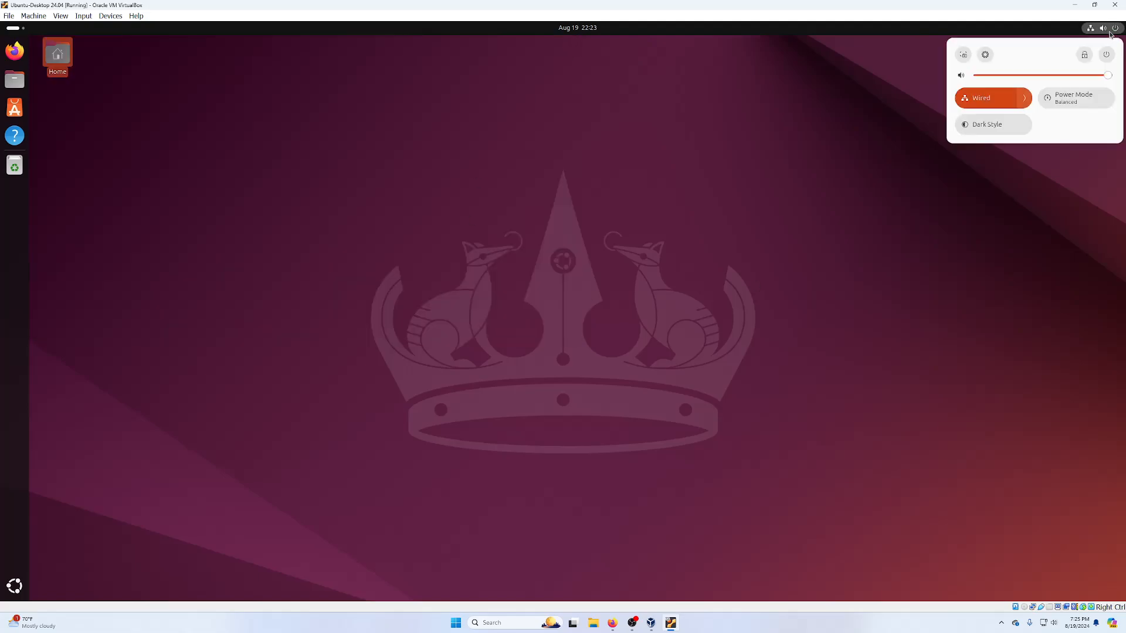
left_click(1106, 55)
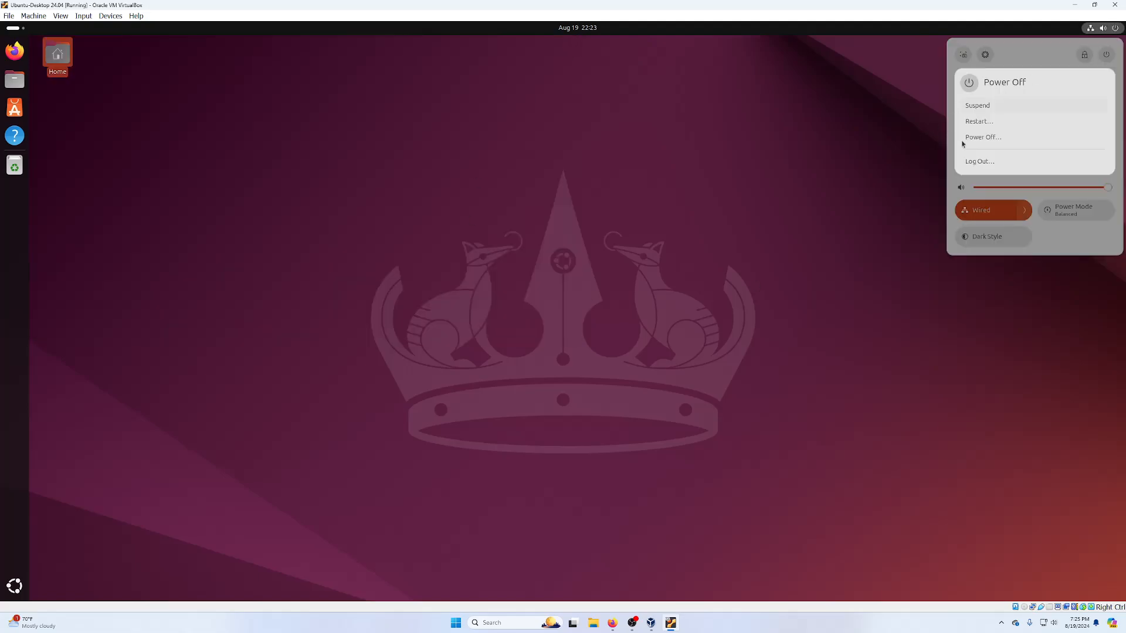
left_click(983, 139)
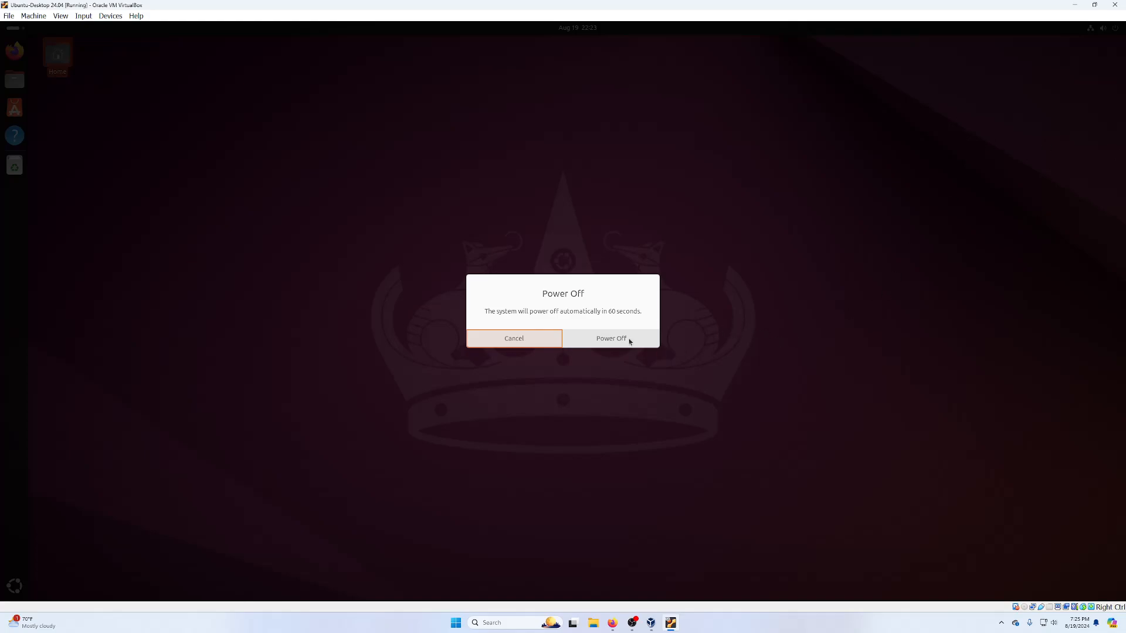
left_click(621, 335)
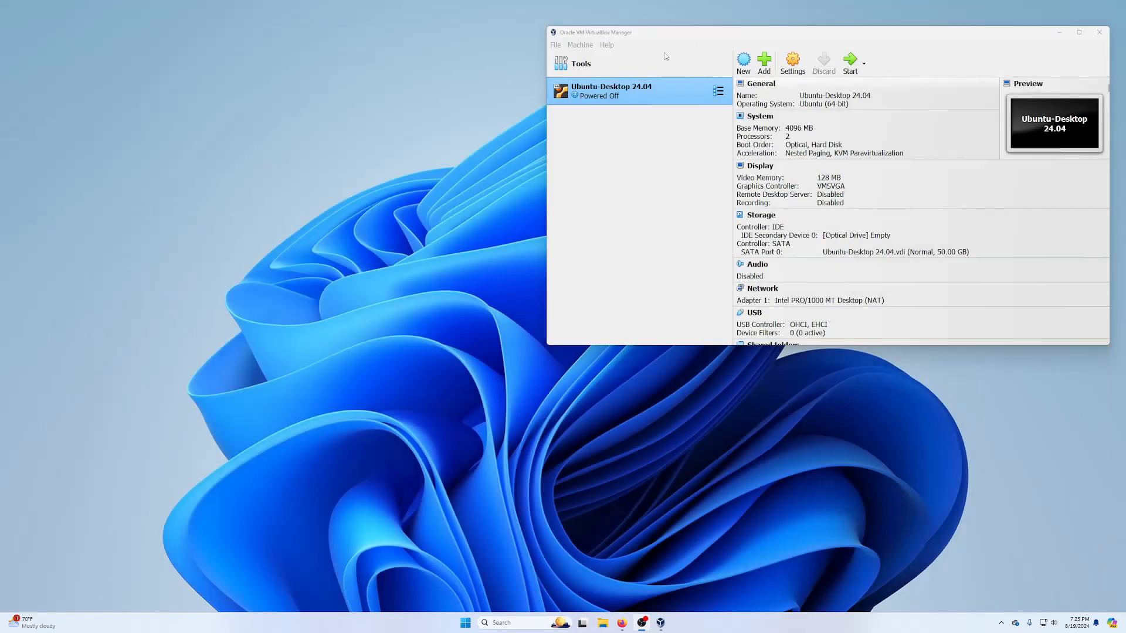
- Take a snapshot of Ubuntu Desktop 24.04 named 'Snapshot 1 Lab 2 complete' from the Snapshots view
left_click_drag(805, 37, 623, 89)
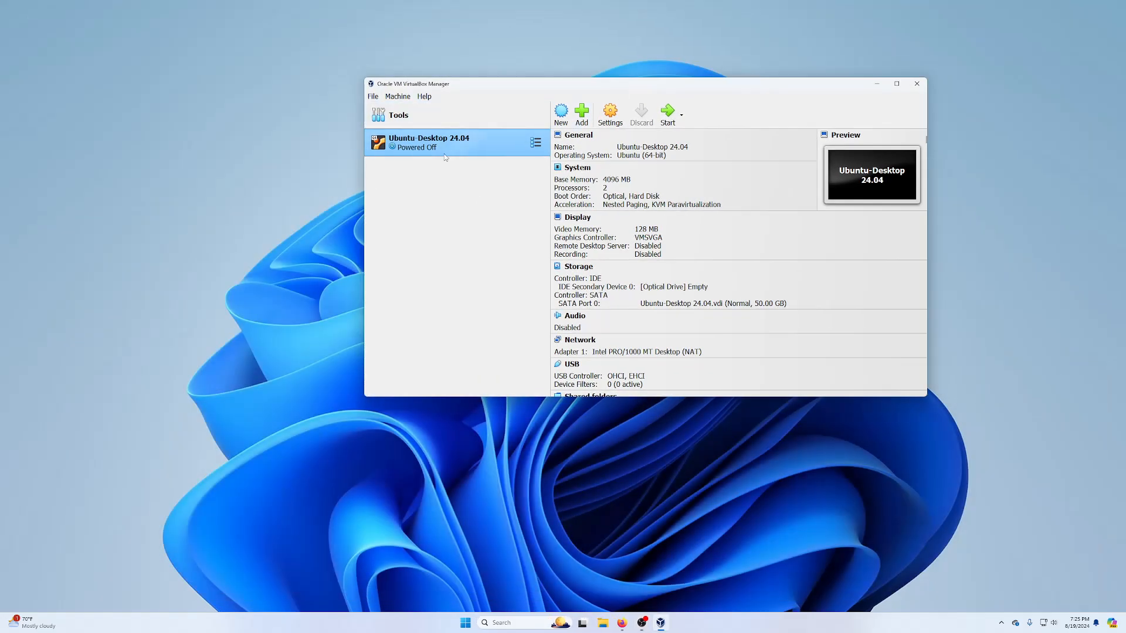
left_click(536, 142)
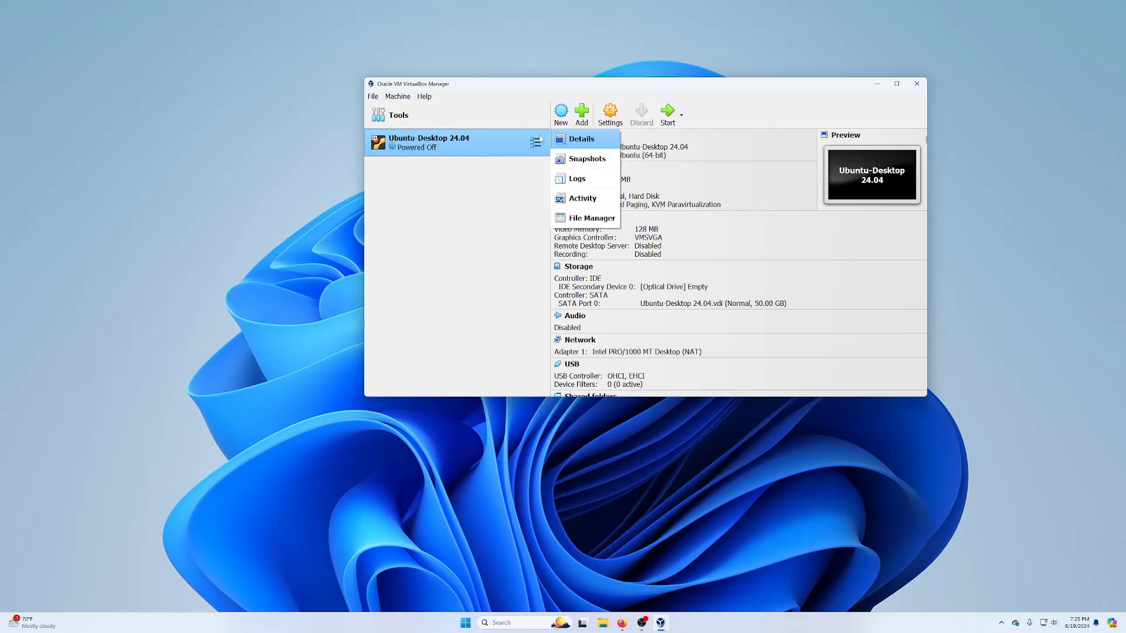
left_click(600, 166)
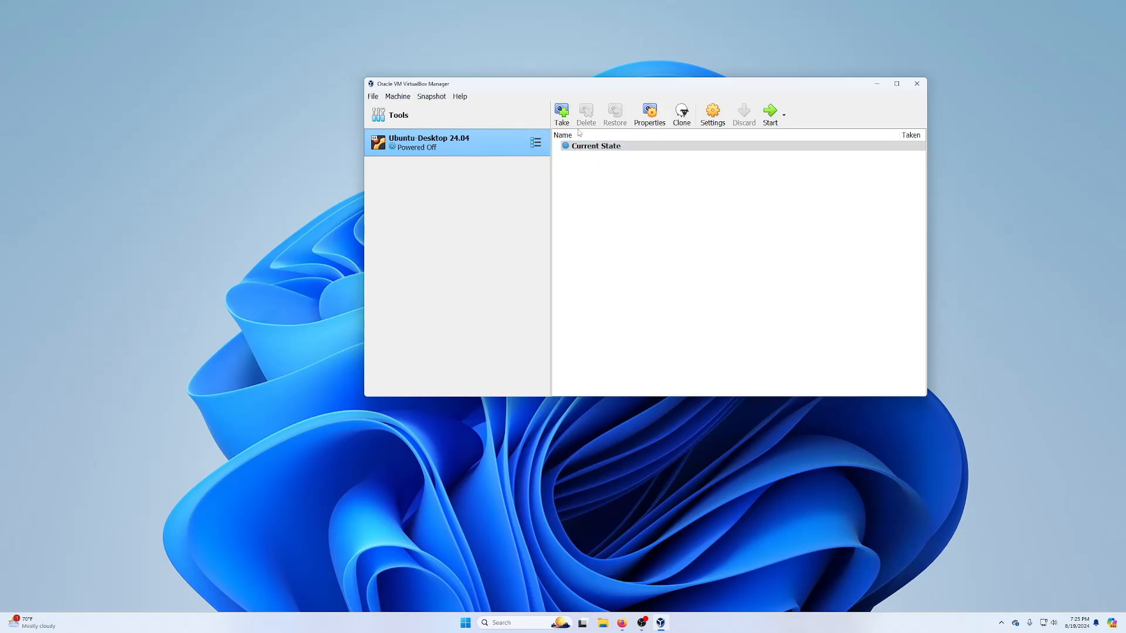
left_click(562, 114)
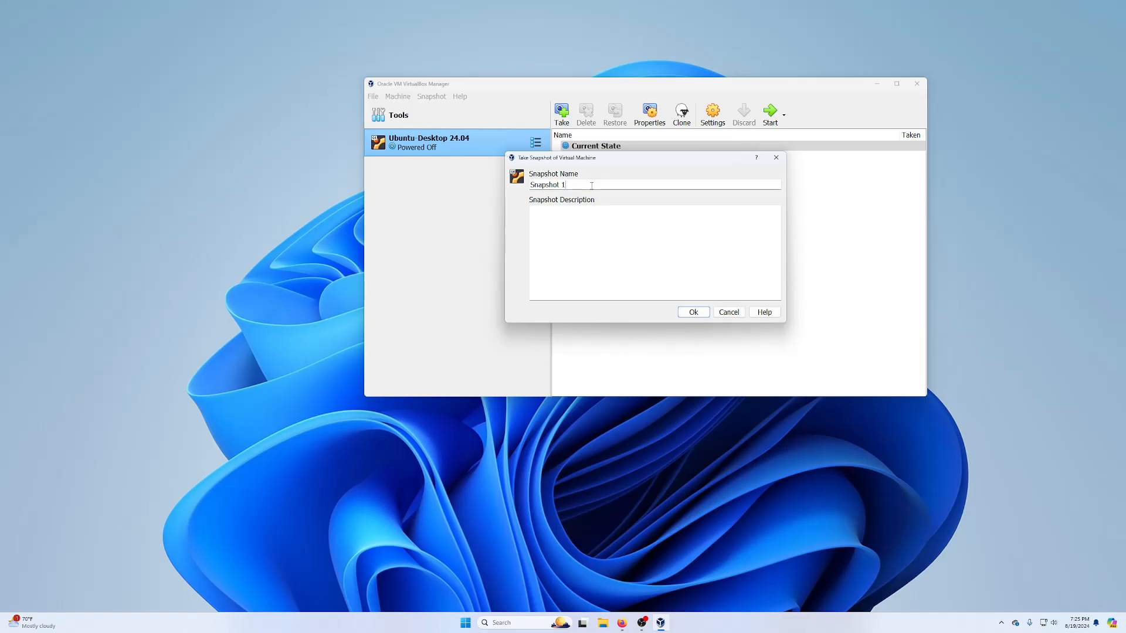
type("L")
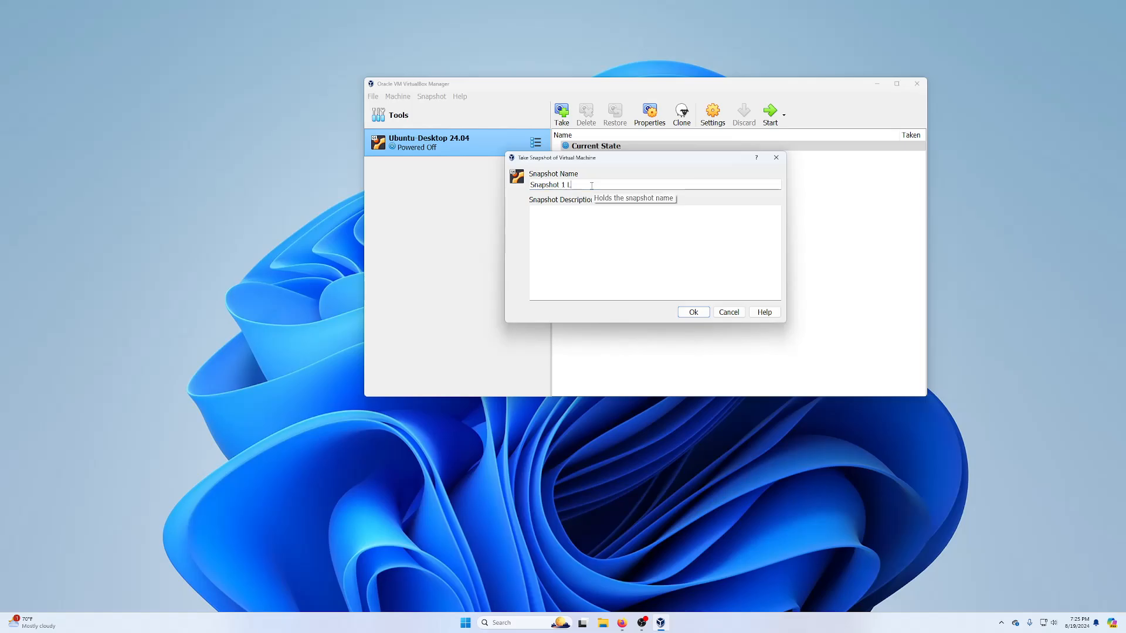
type("ab 2 co")
type("mplete")
left_click(693, 312)
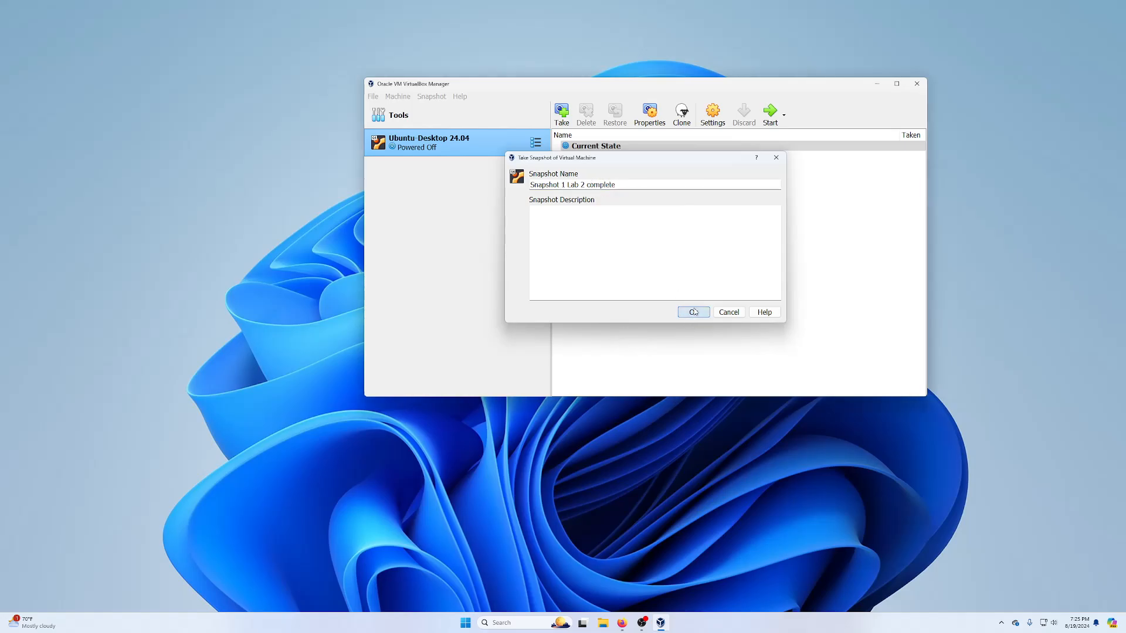